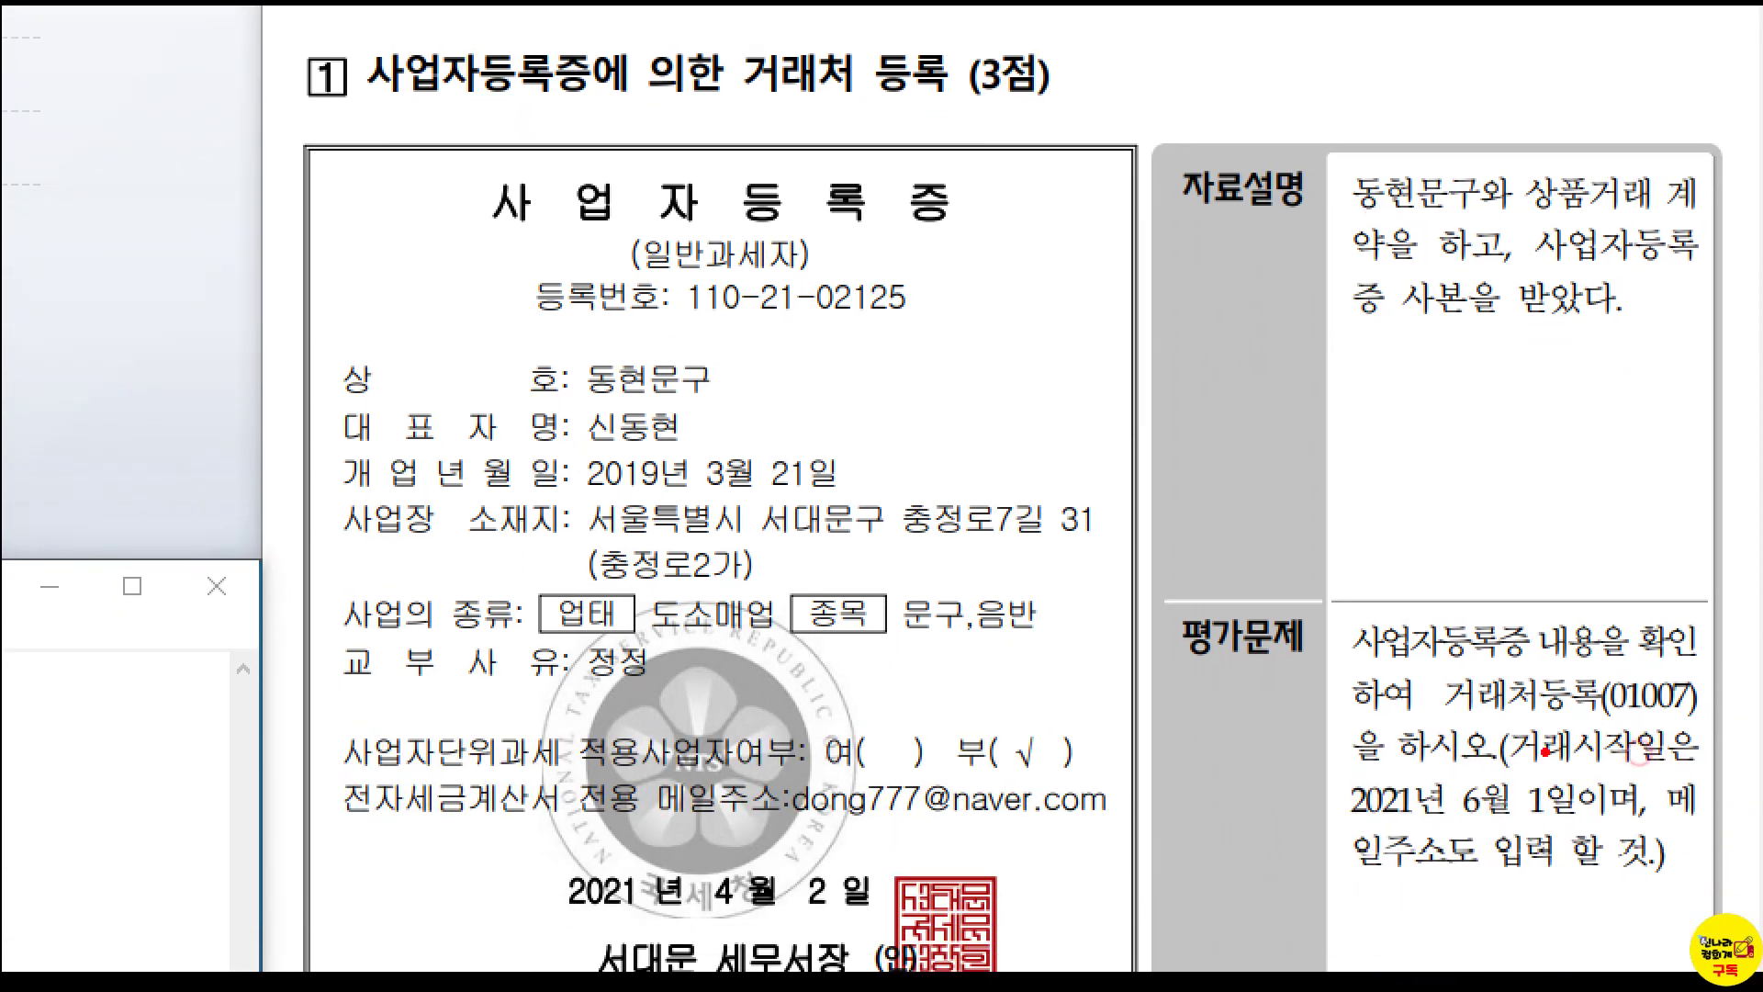
Open the 거래처등록 (trading partner registration) screen from the 회계 menu.
left_click_drag(1431, 656, 1719, 725)
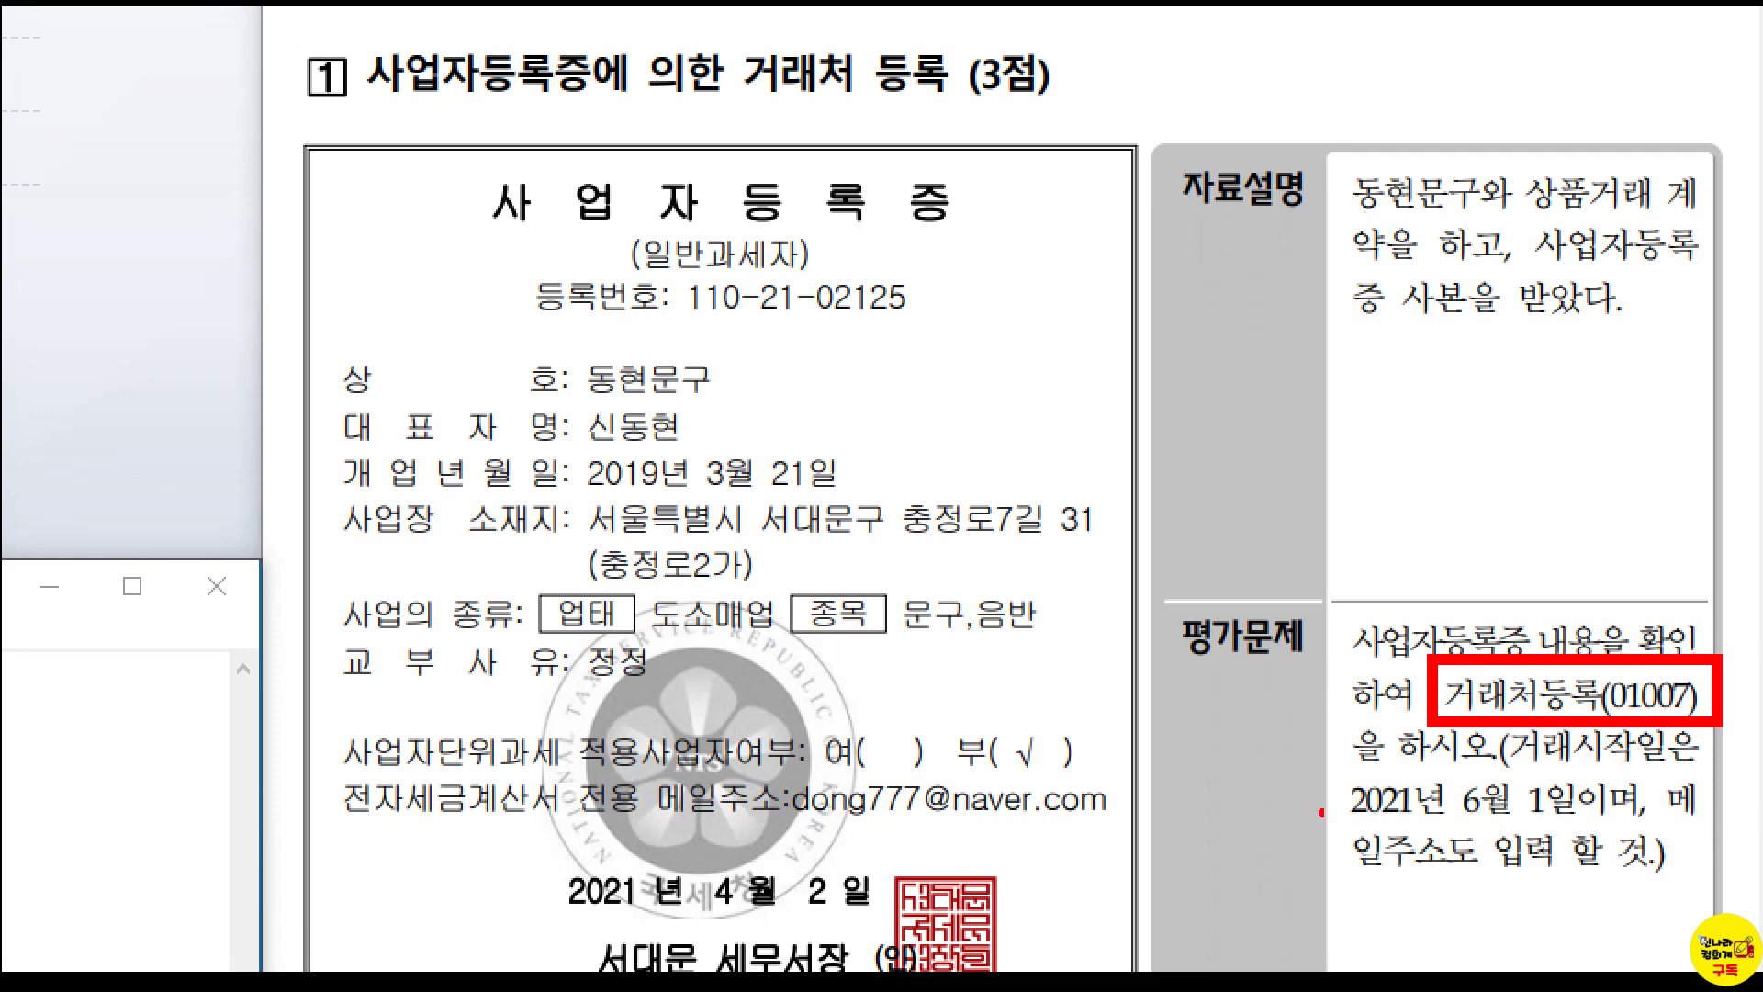
left_click_drag(1319, 765, 1560, 824)
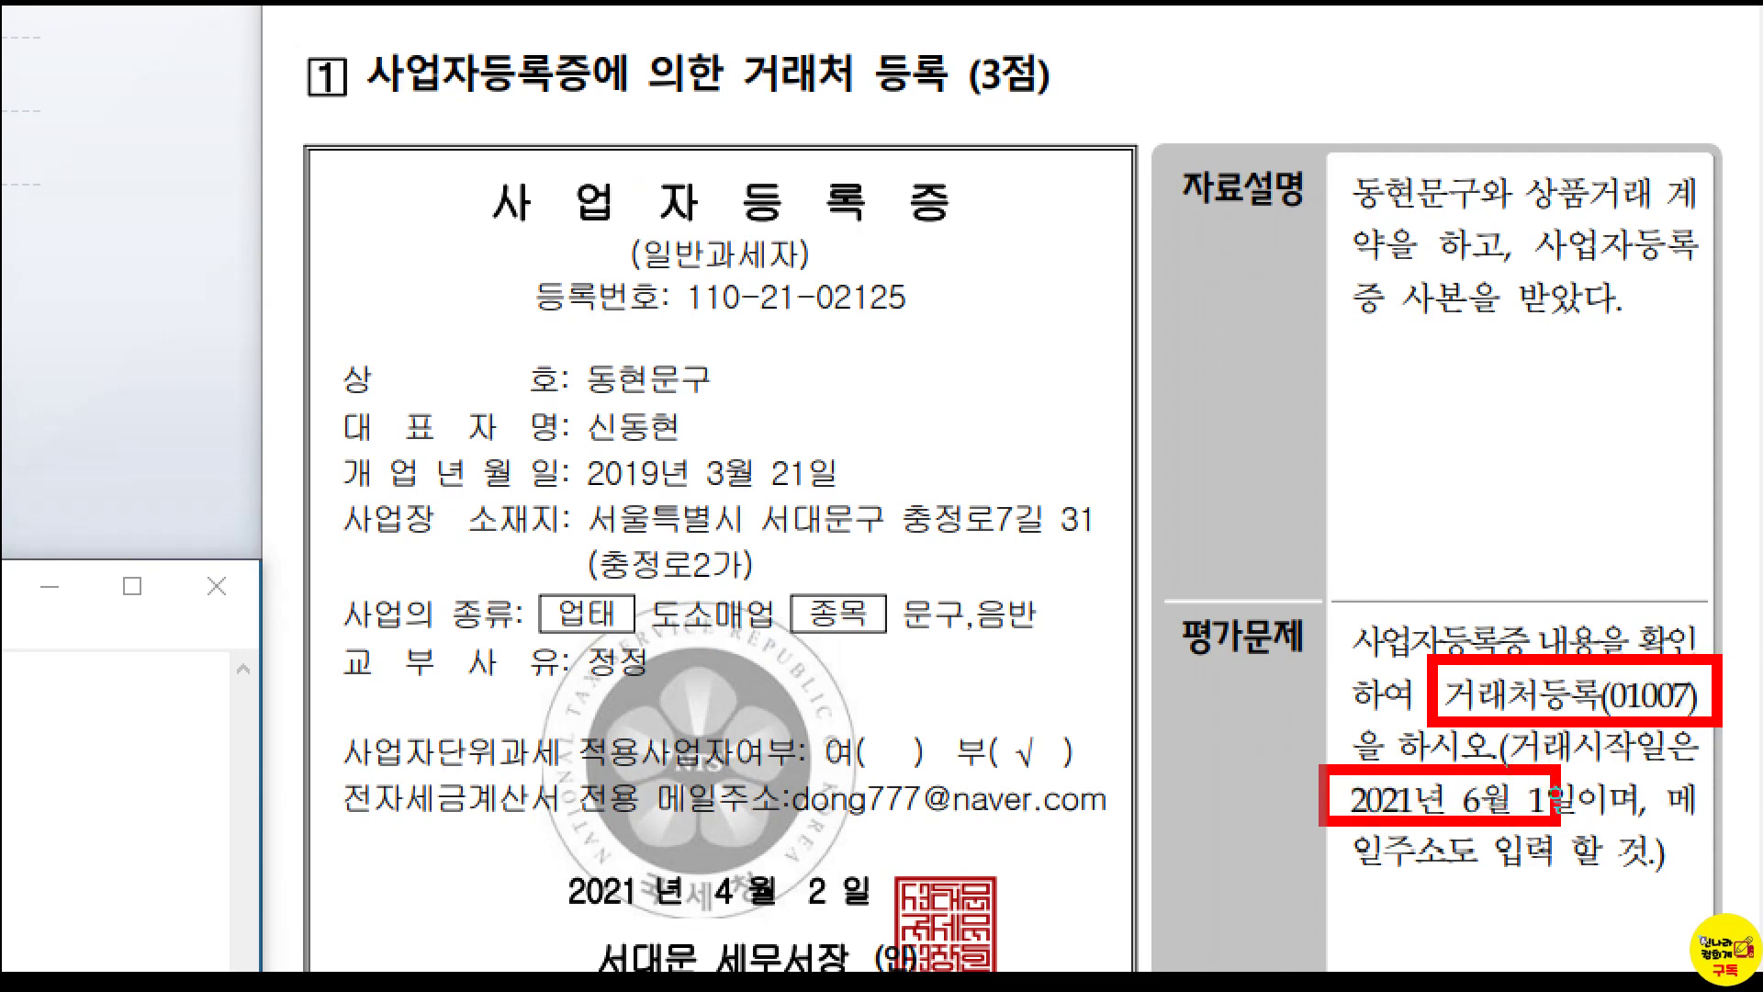
key("Escape")
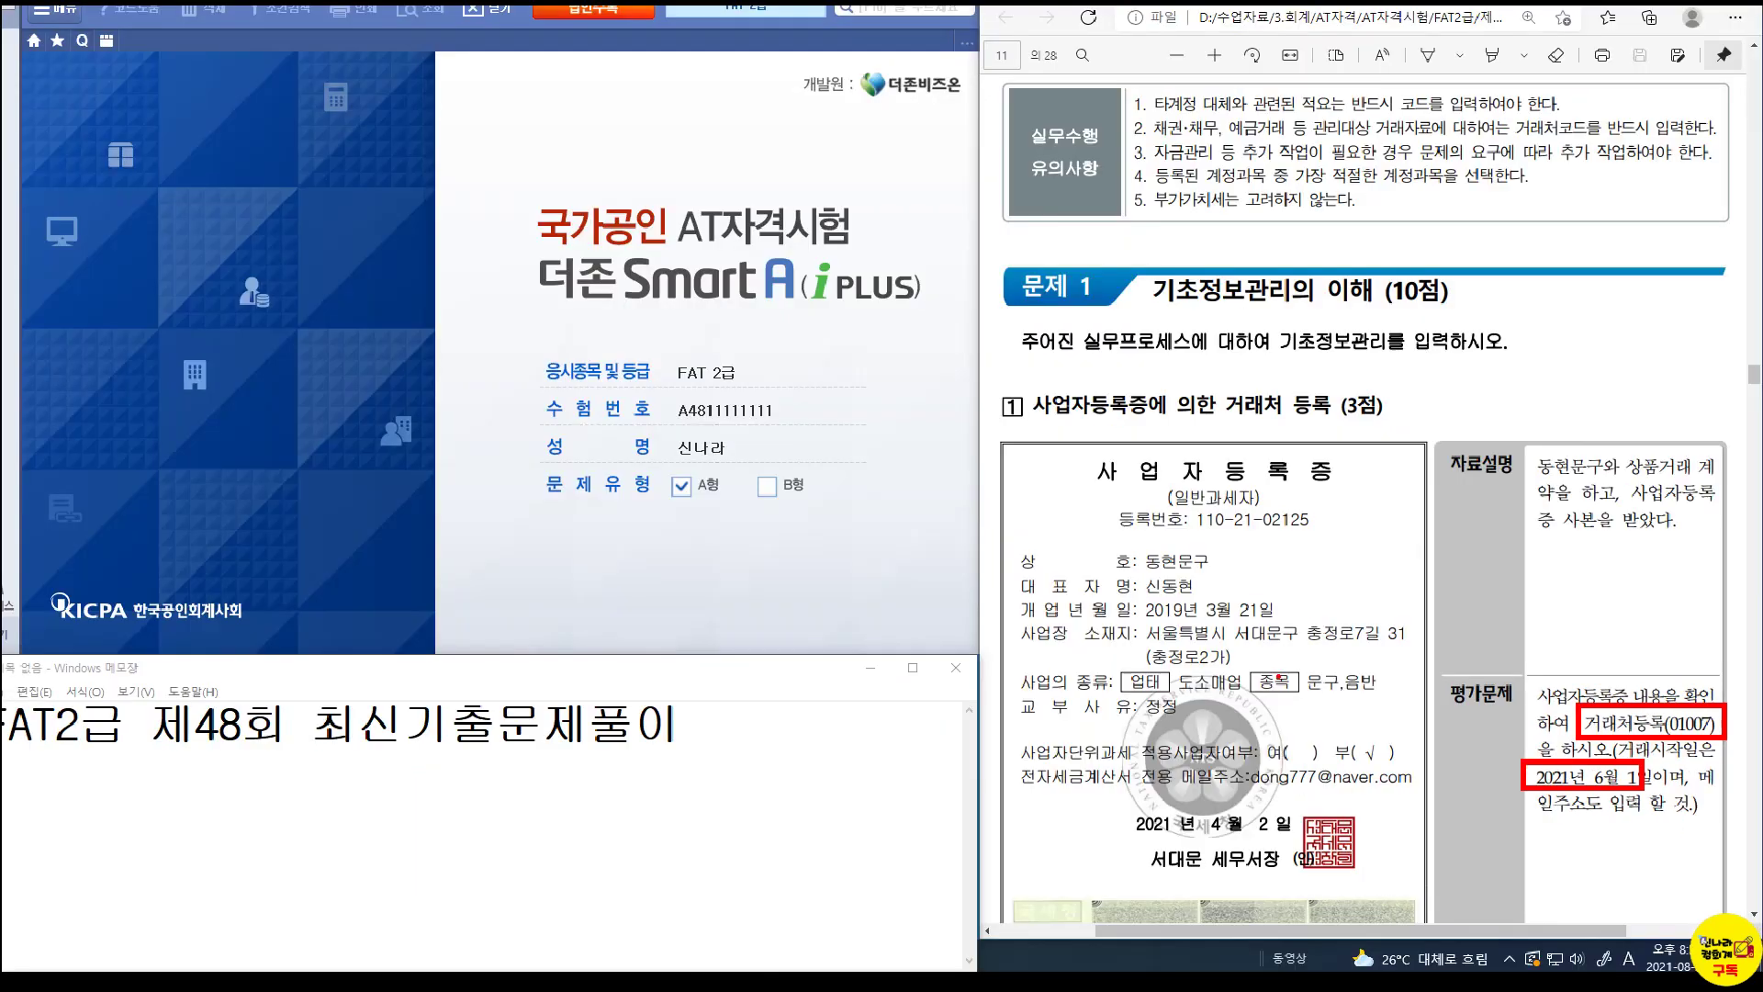
left_click(30, 79)
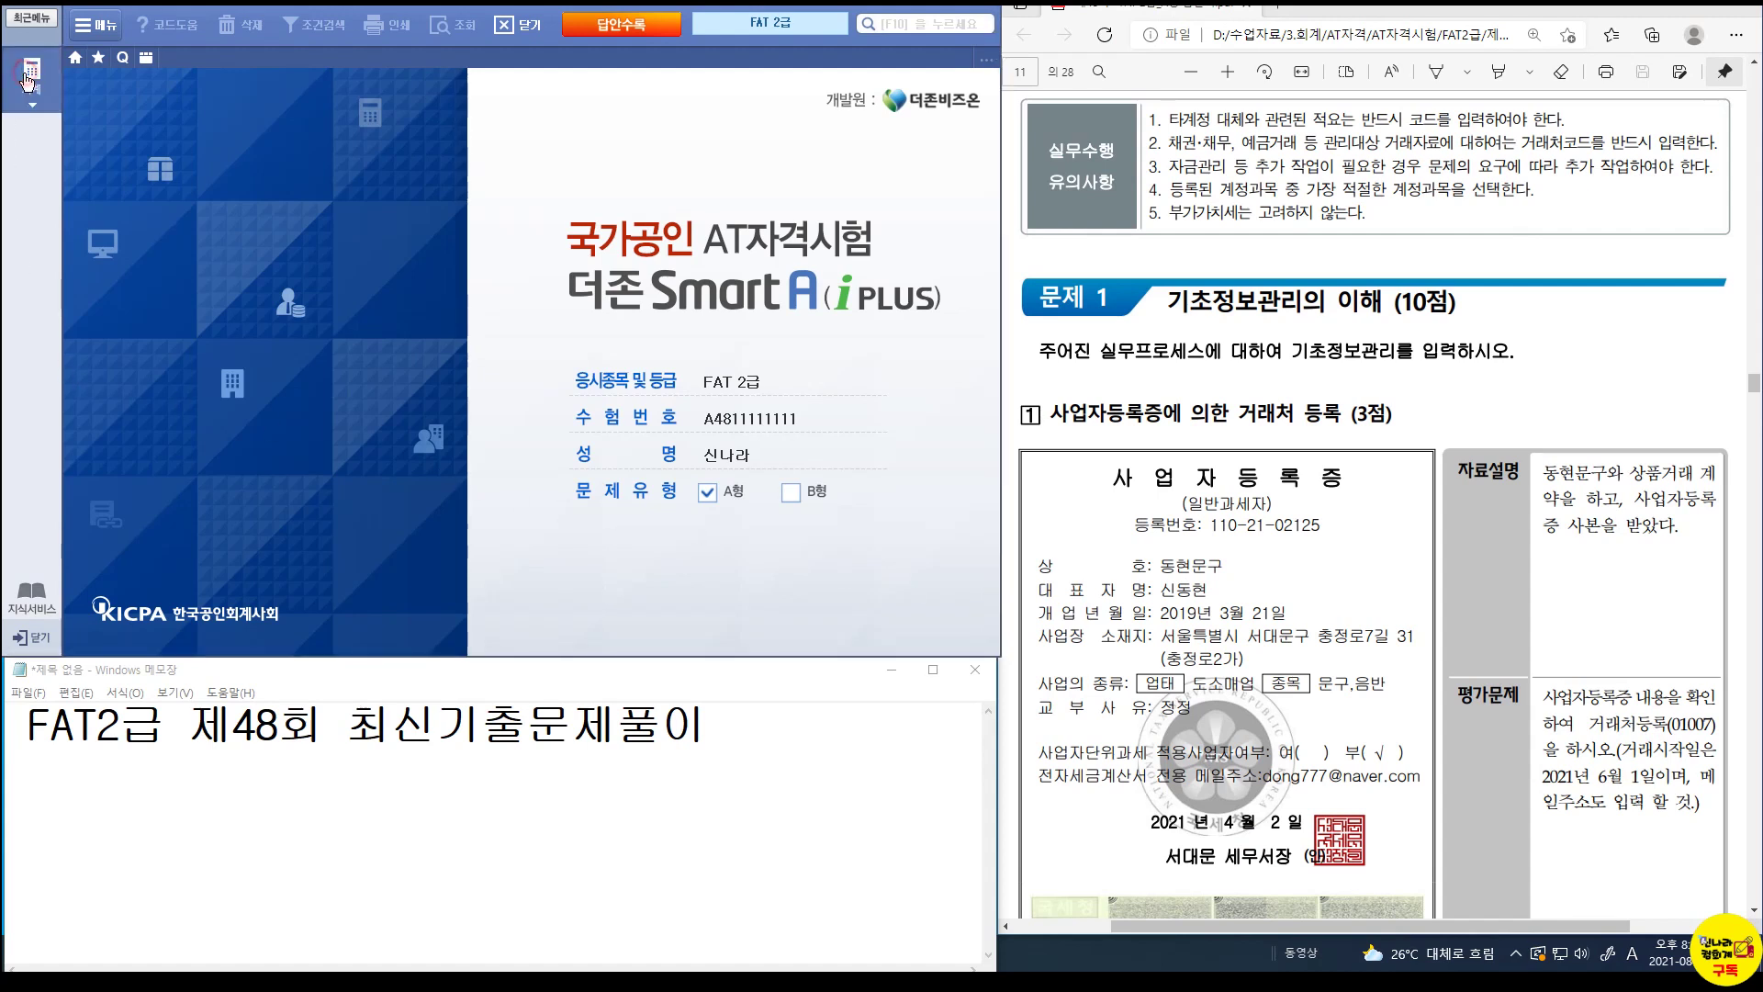
left_click(117, 175)
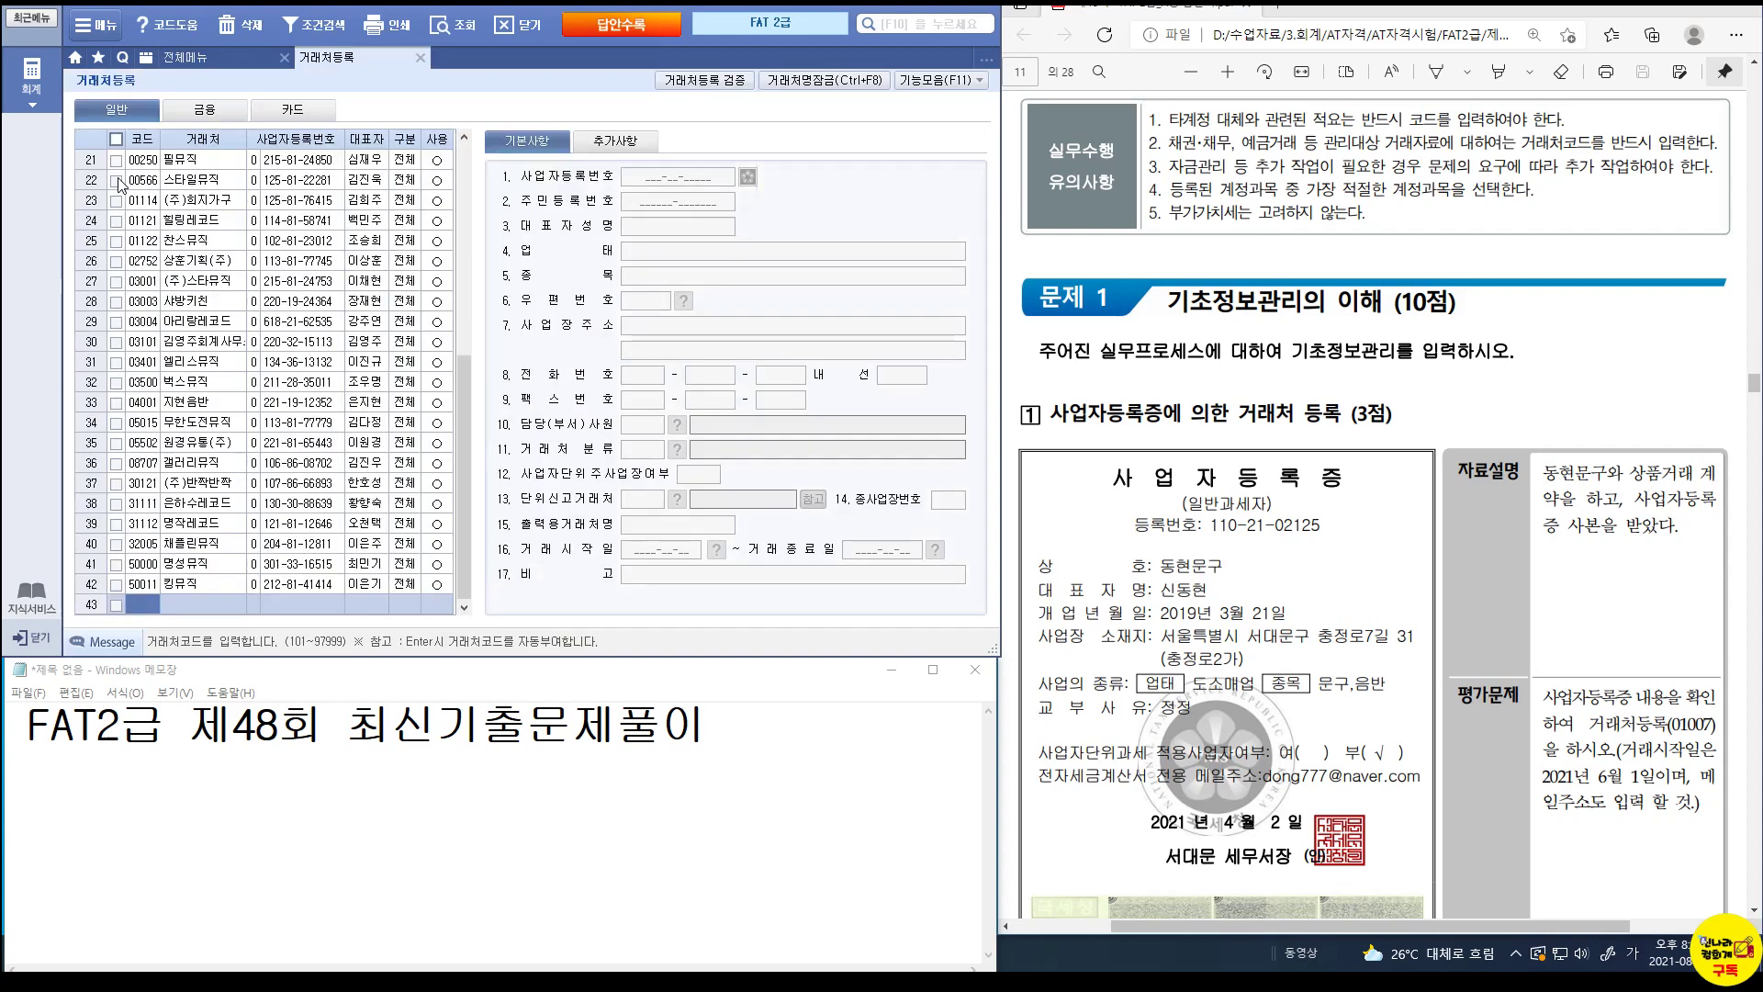
Enter partner 01007 동현문구, type 0, with its business registration number and representative's name.
left_click(140, 604)
type("1007")
key("Return")
type("동현문구")
key("Return")
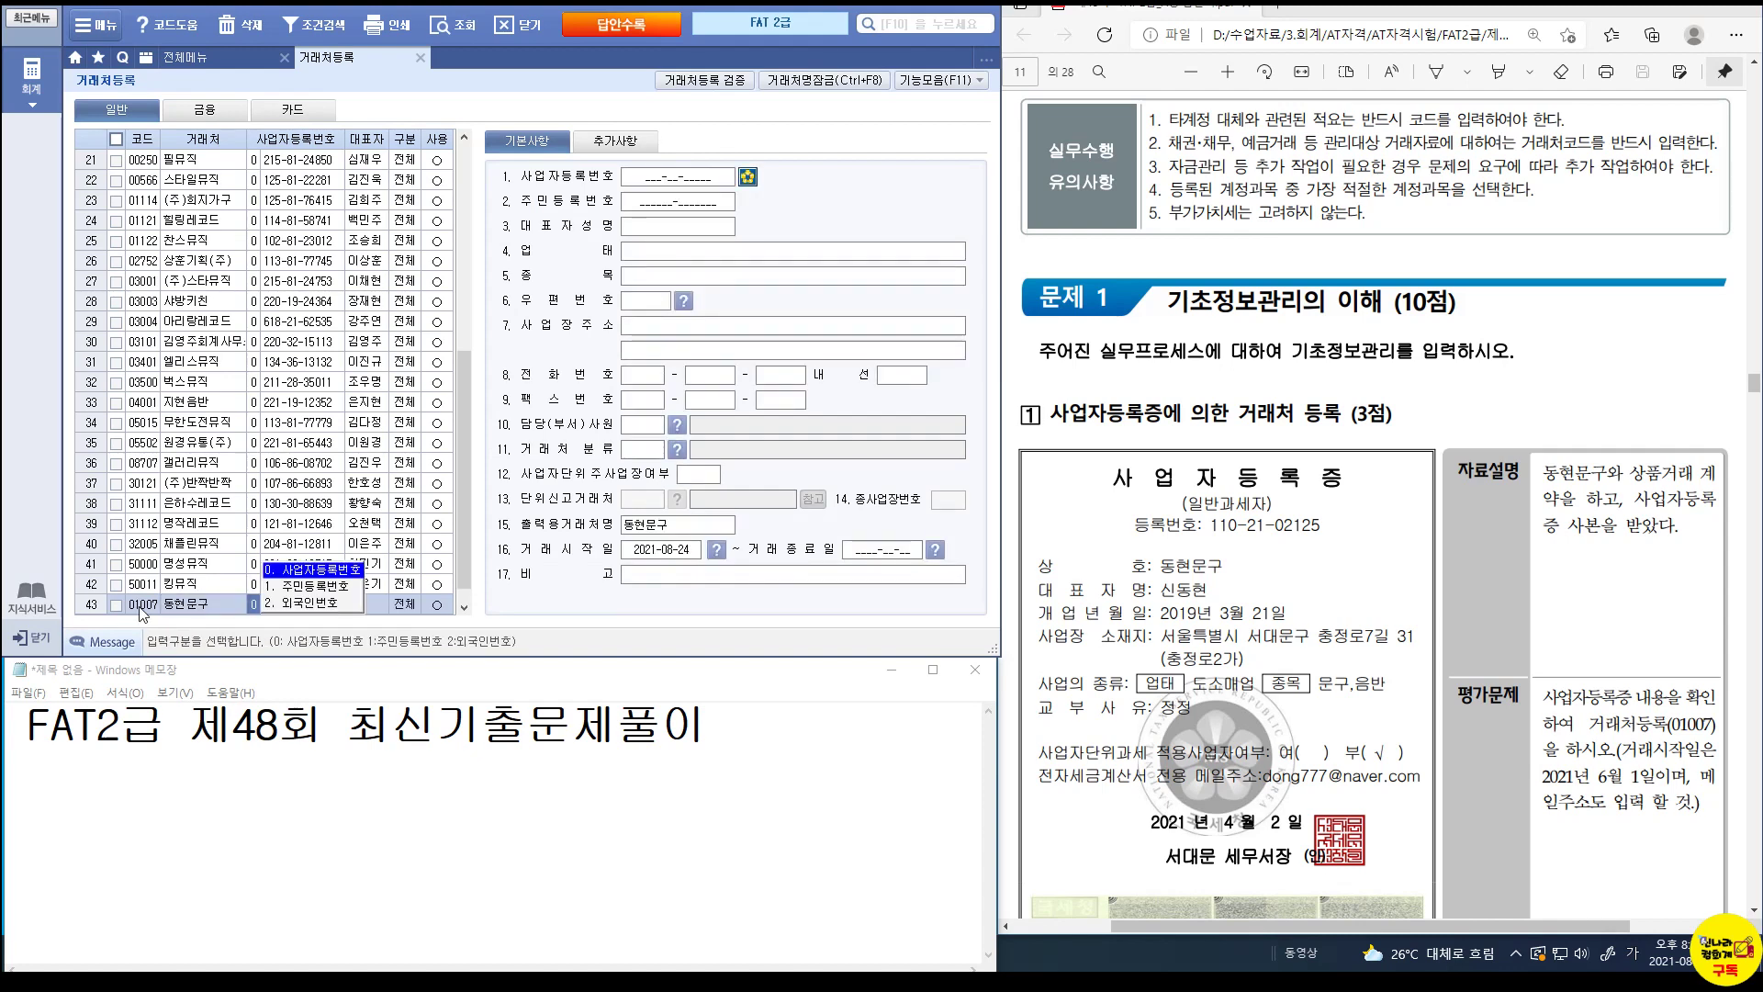
key("Return")
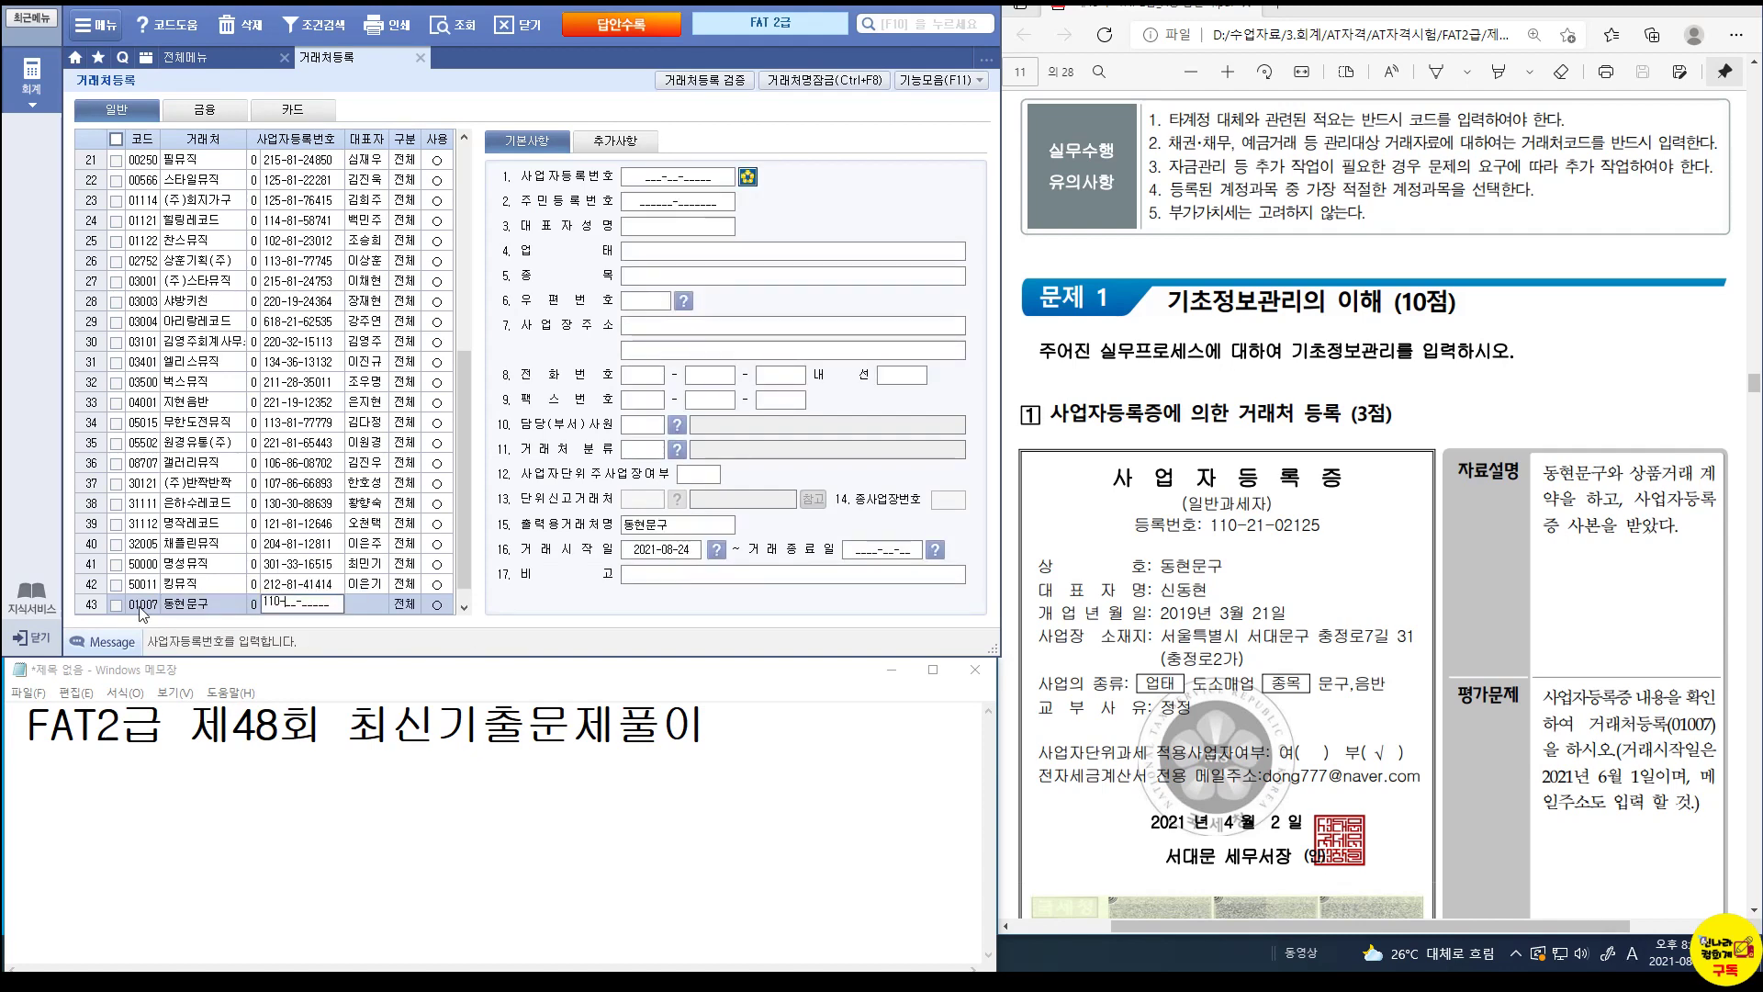
key("Return")
type("신ㄷ")
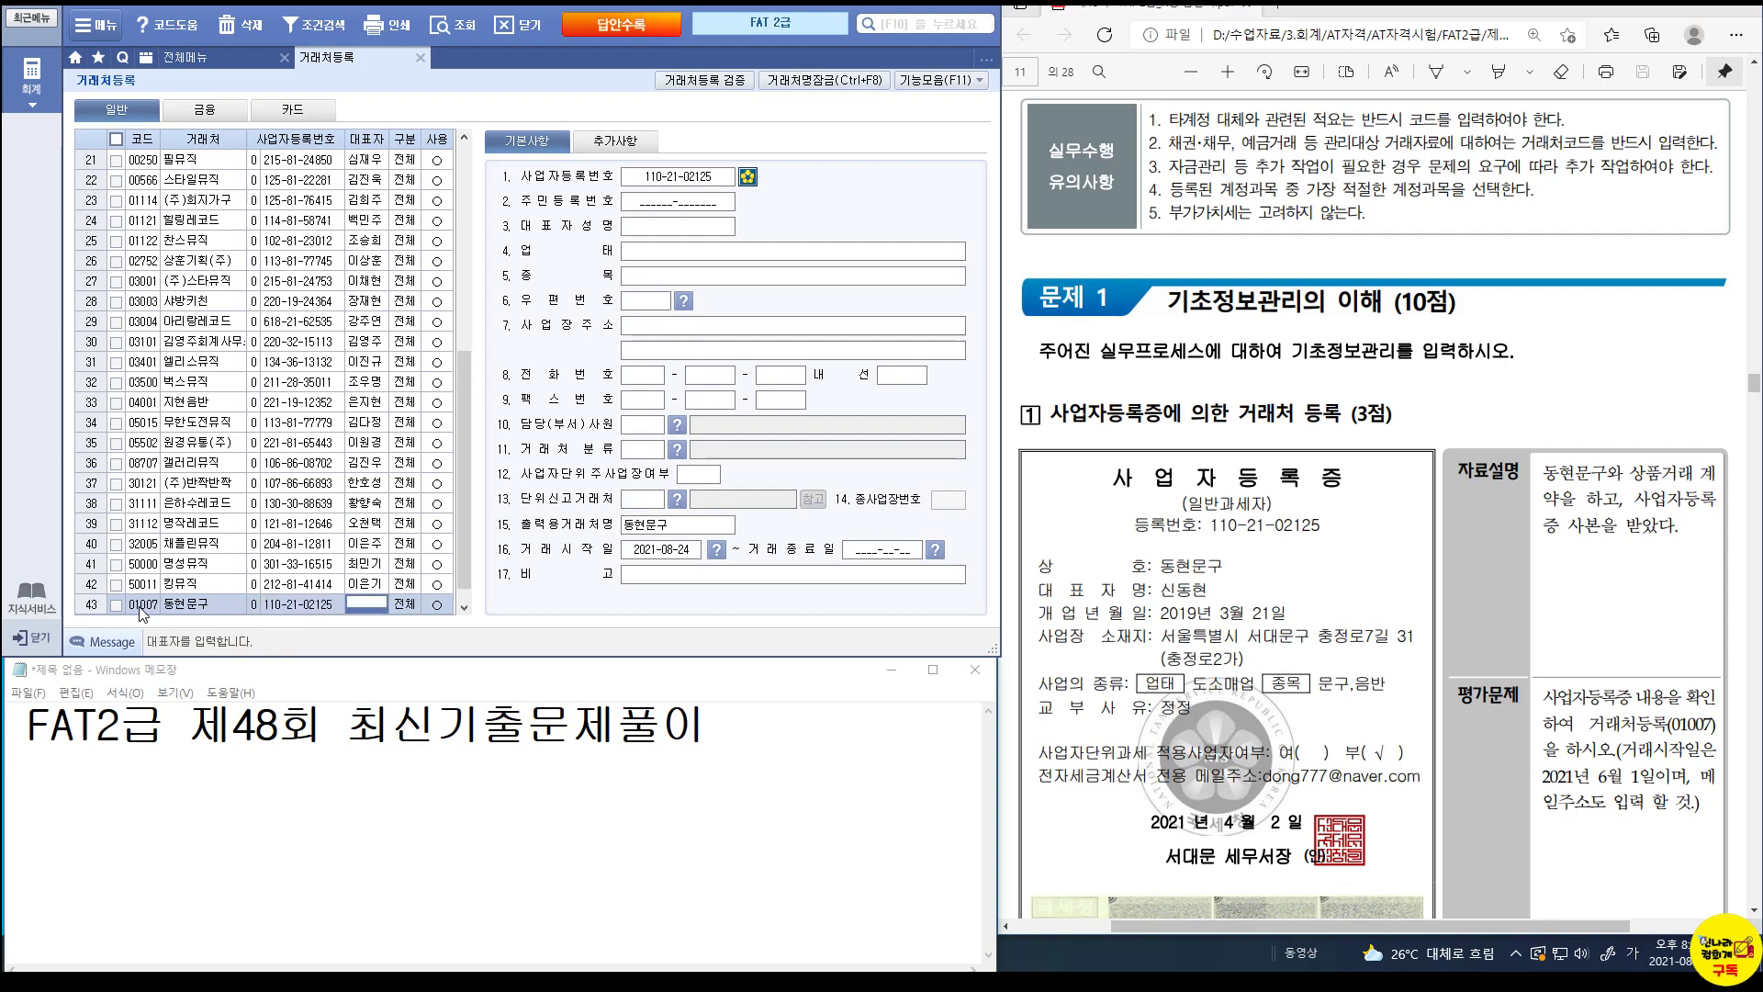
key("Return")
key("Return")
key("Return")
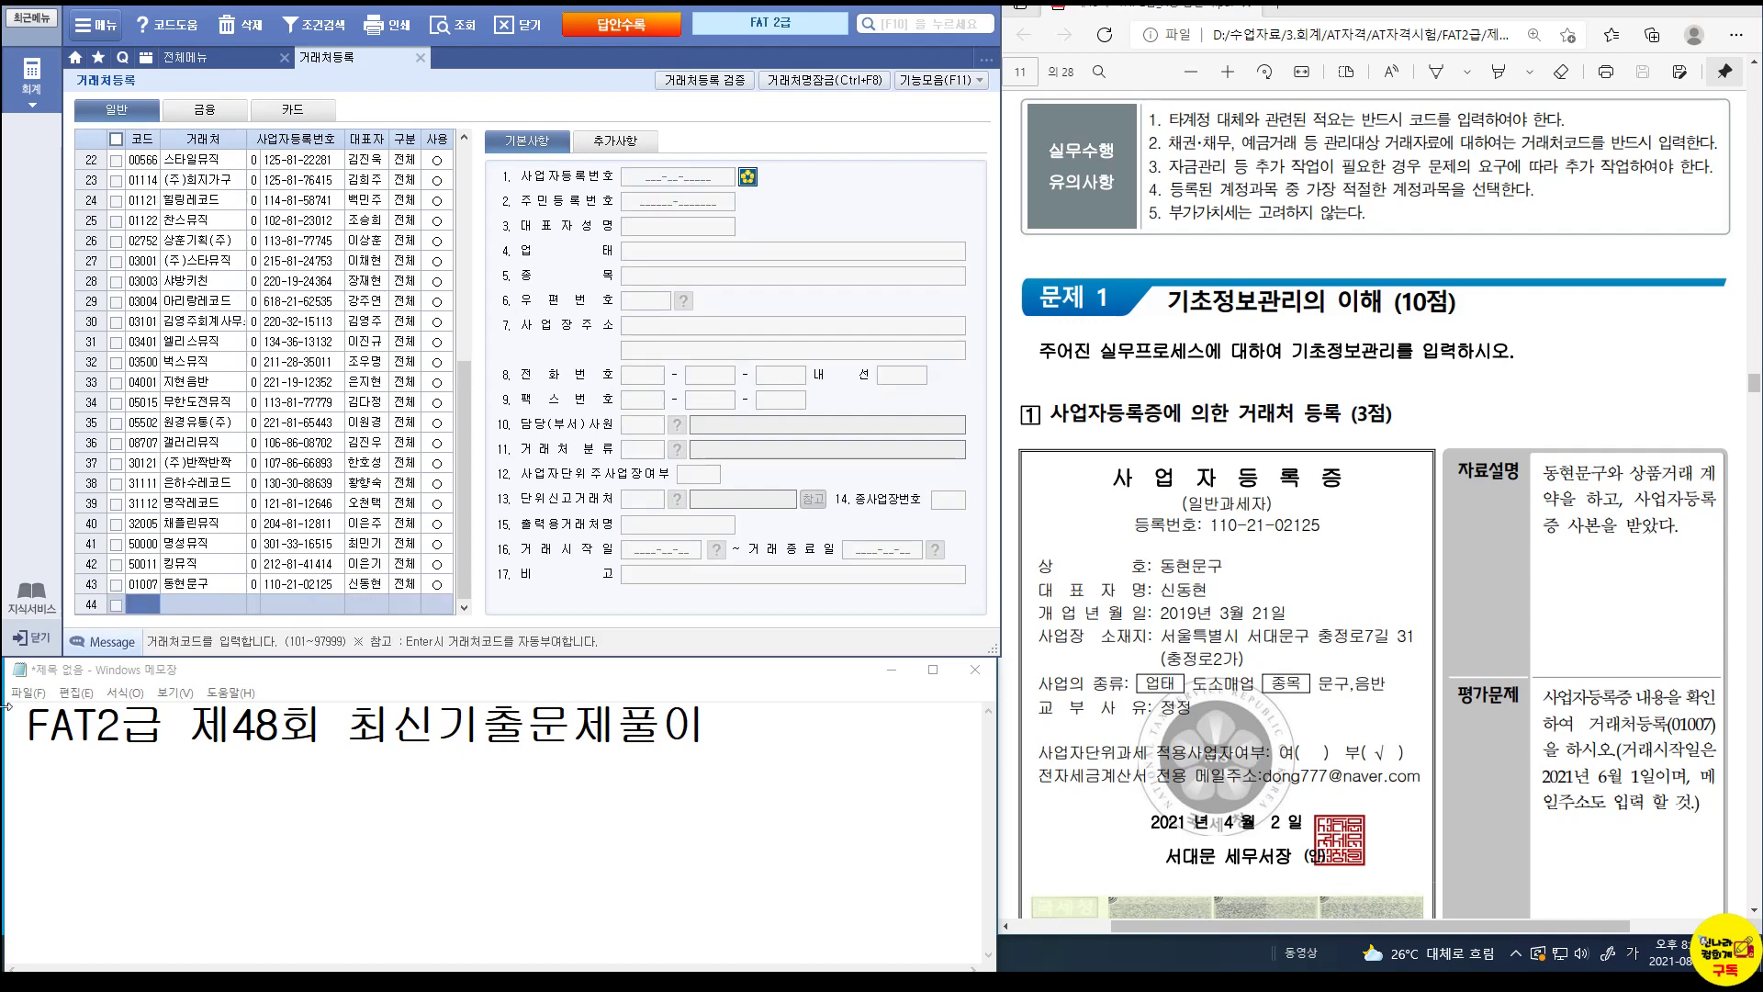
Set 동현문구's 업태 to 도소매업 and 종목 to 문구,음반.
left_click(366, 583)
left_click(672, 255)
type("도소매업")
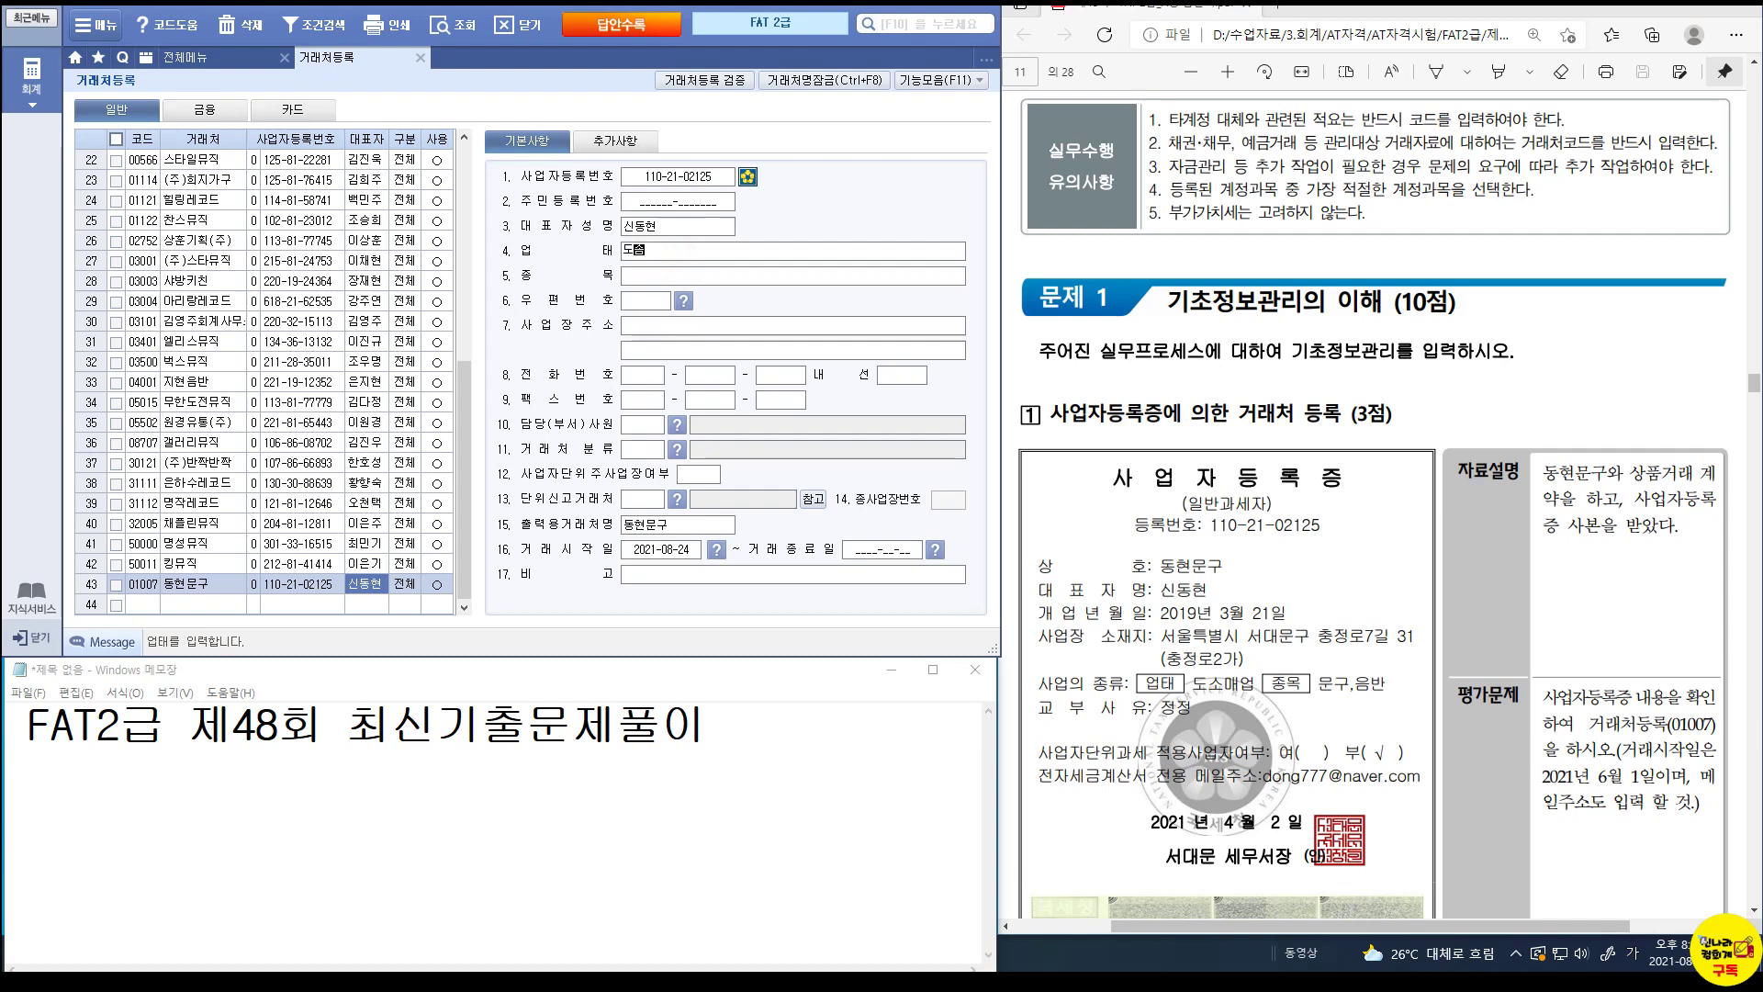
key("Return")
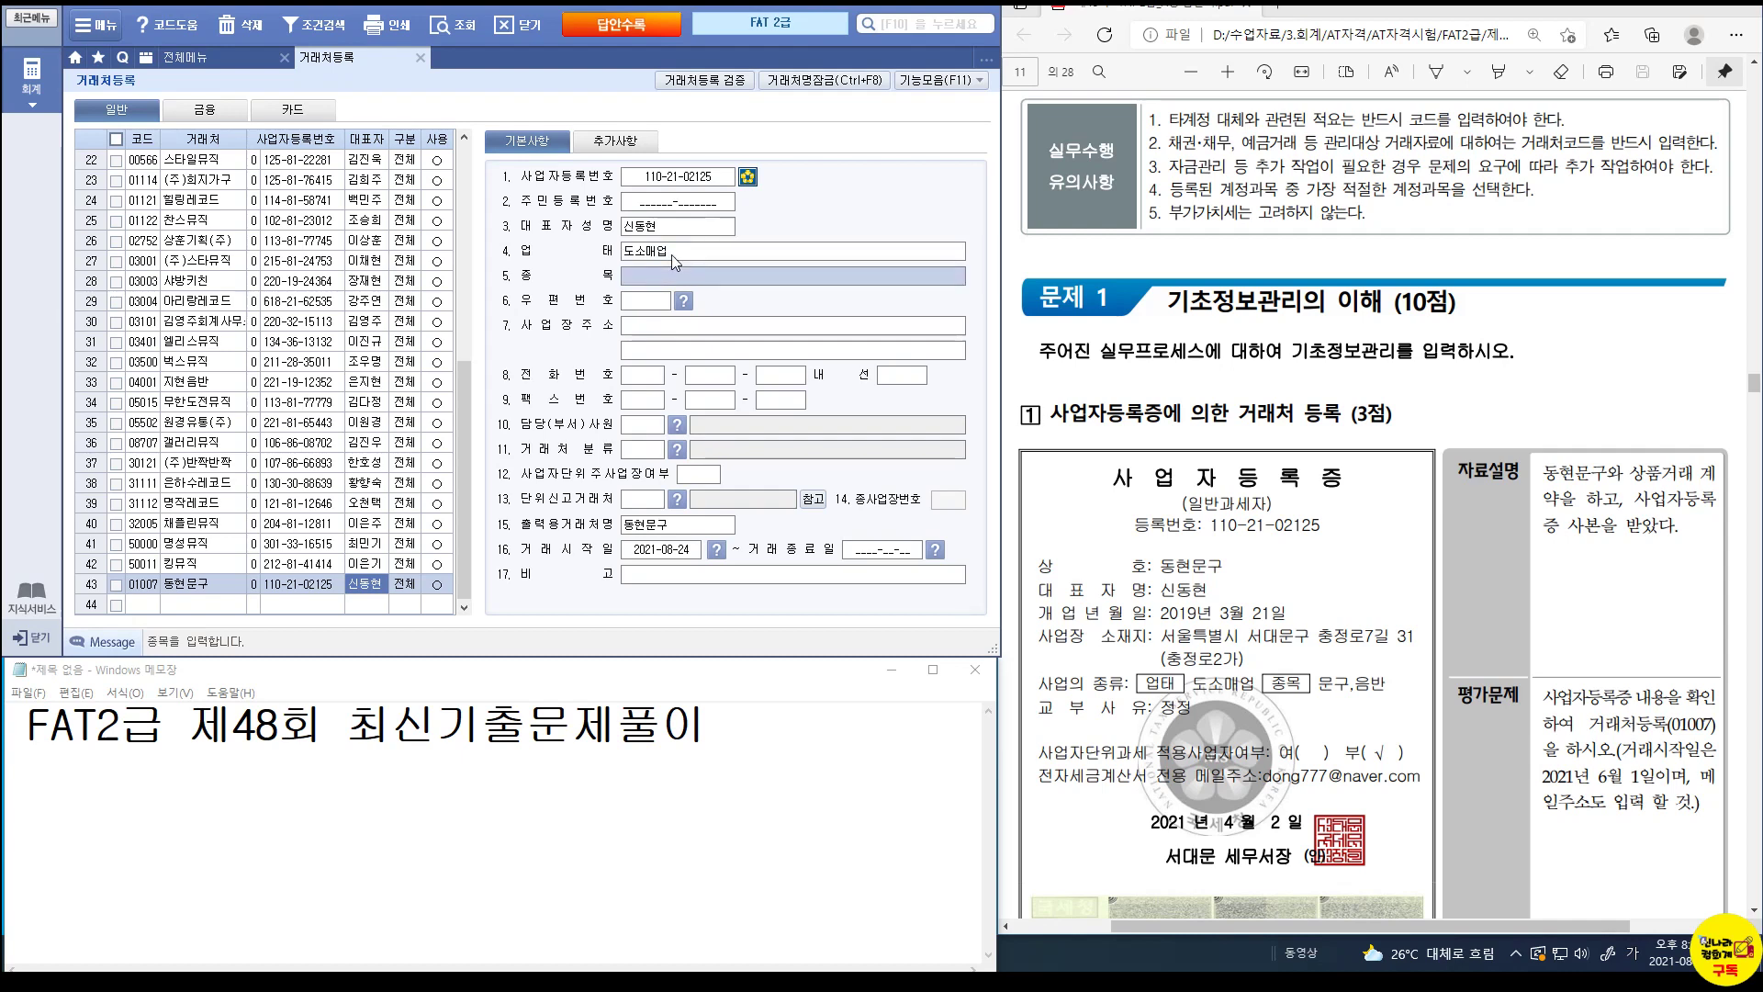
type("문ㄱ")
type(",음반")
key("Return")
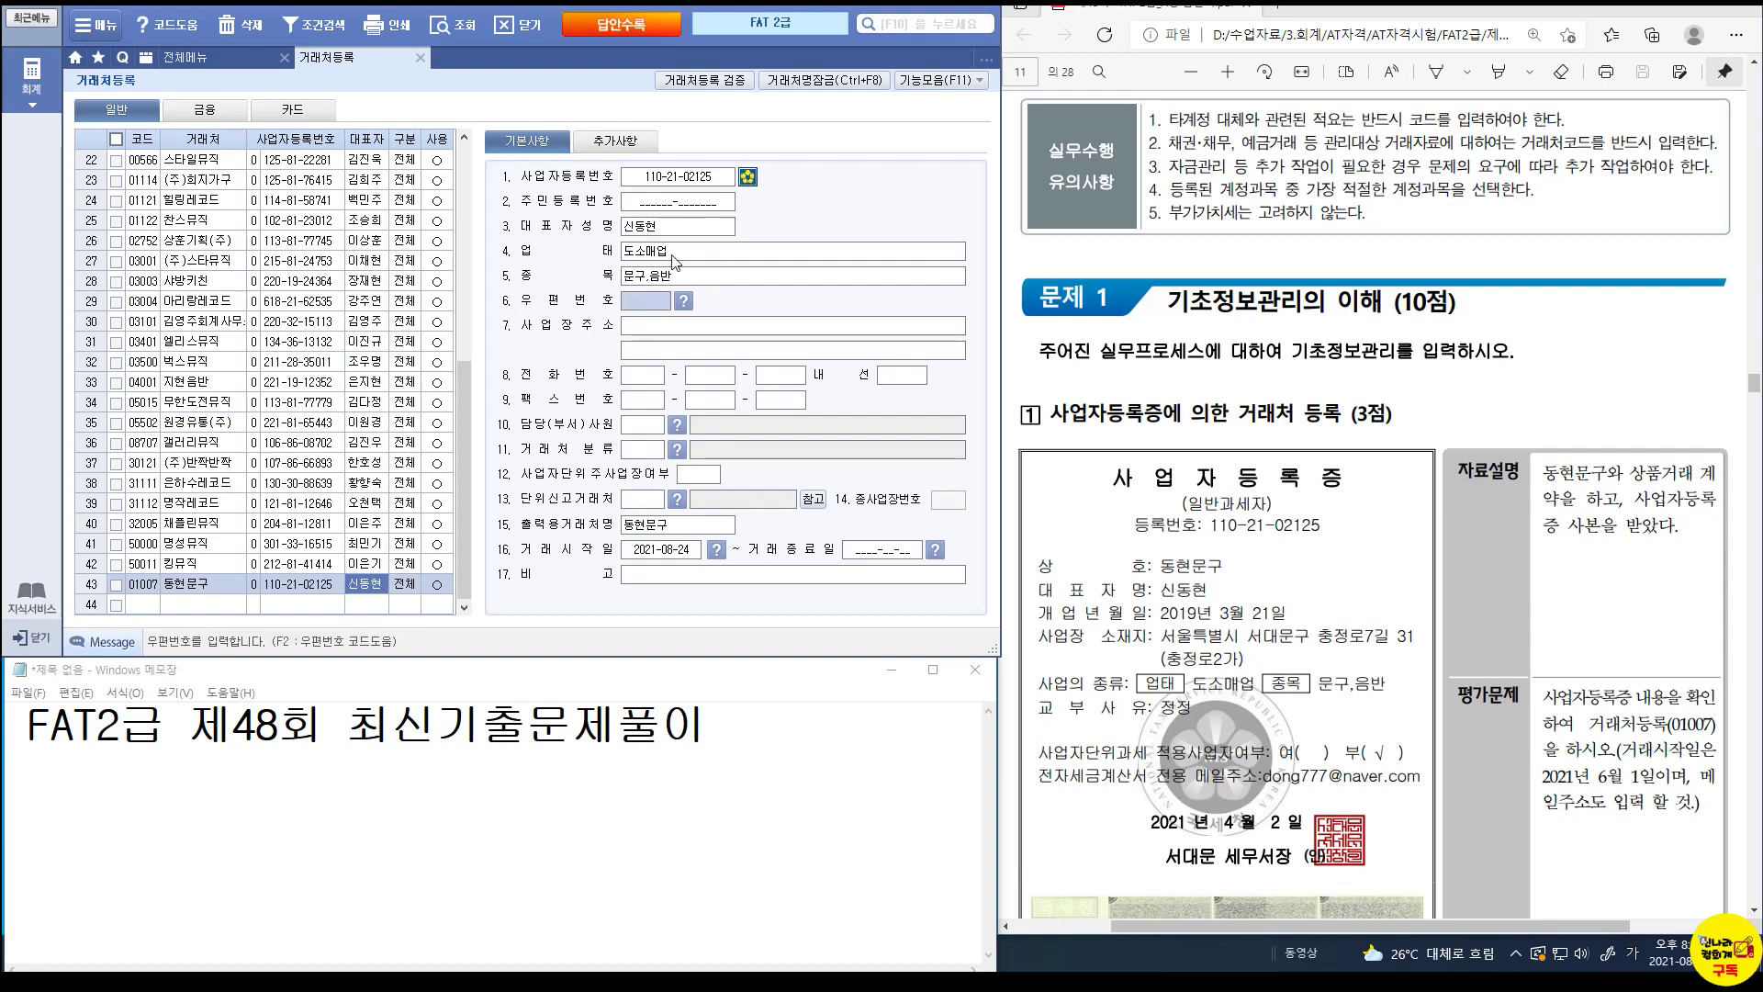
Open the 우편번호 code help, view its district choices, then close it.
left_click(688, 307)
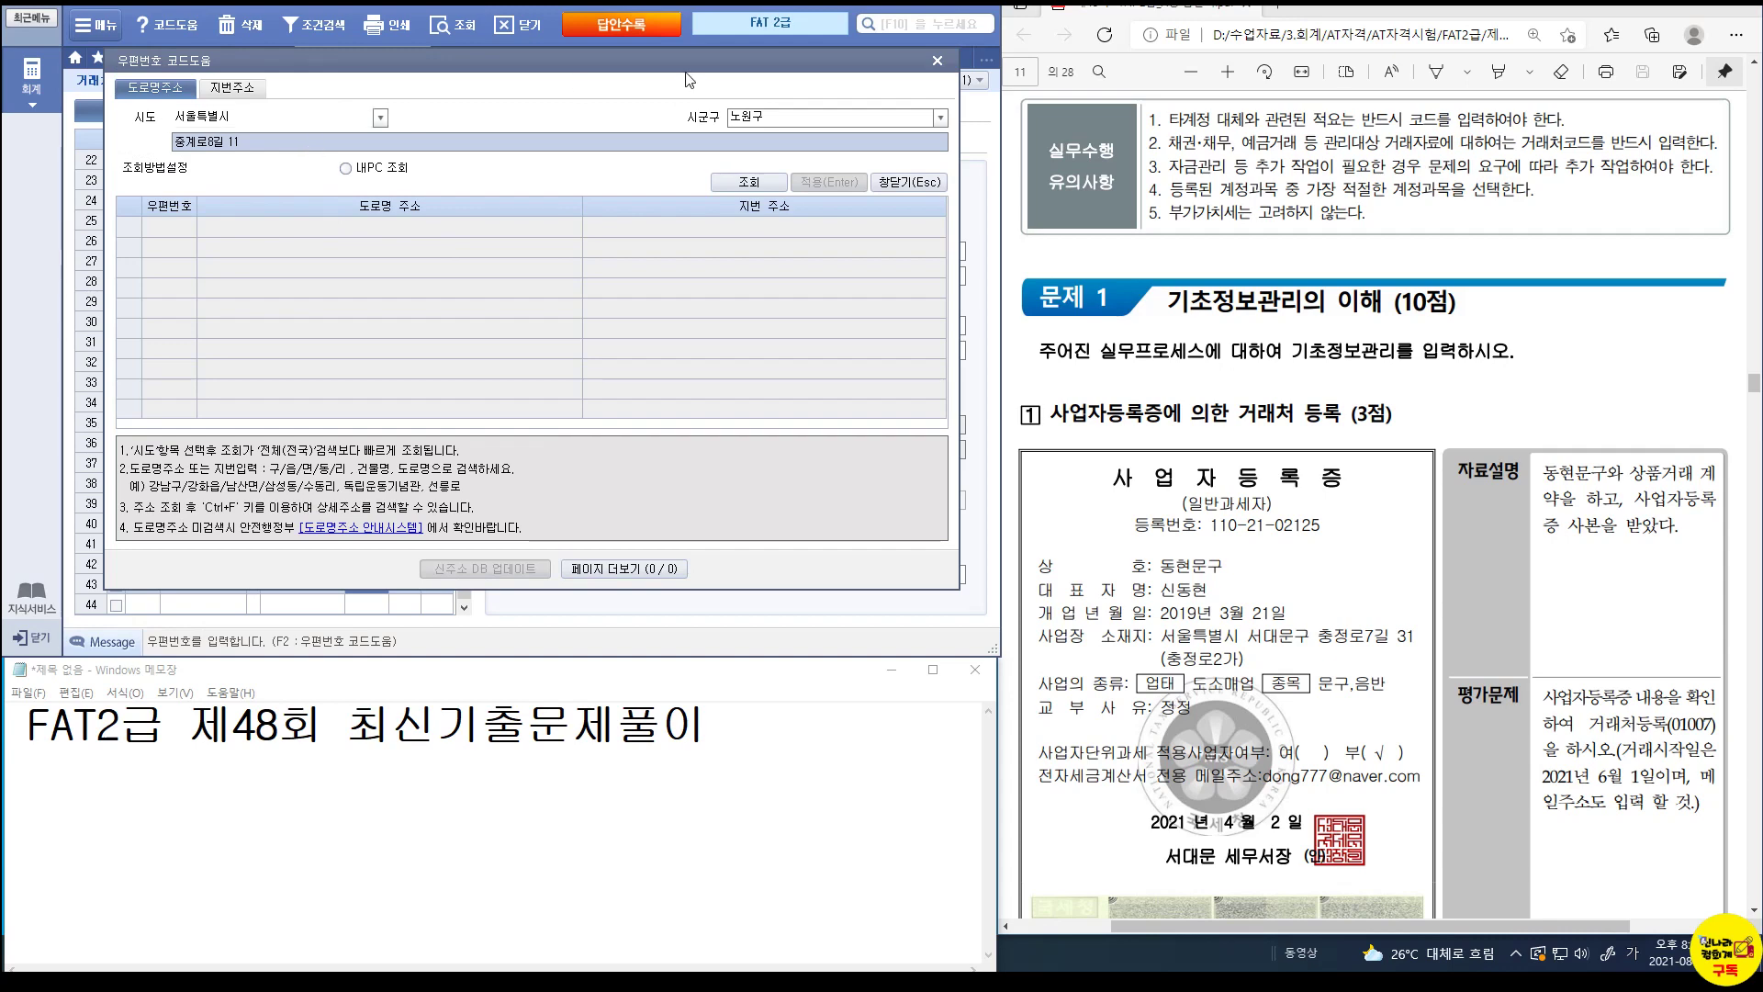
left_click(941, 120)
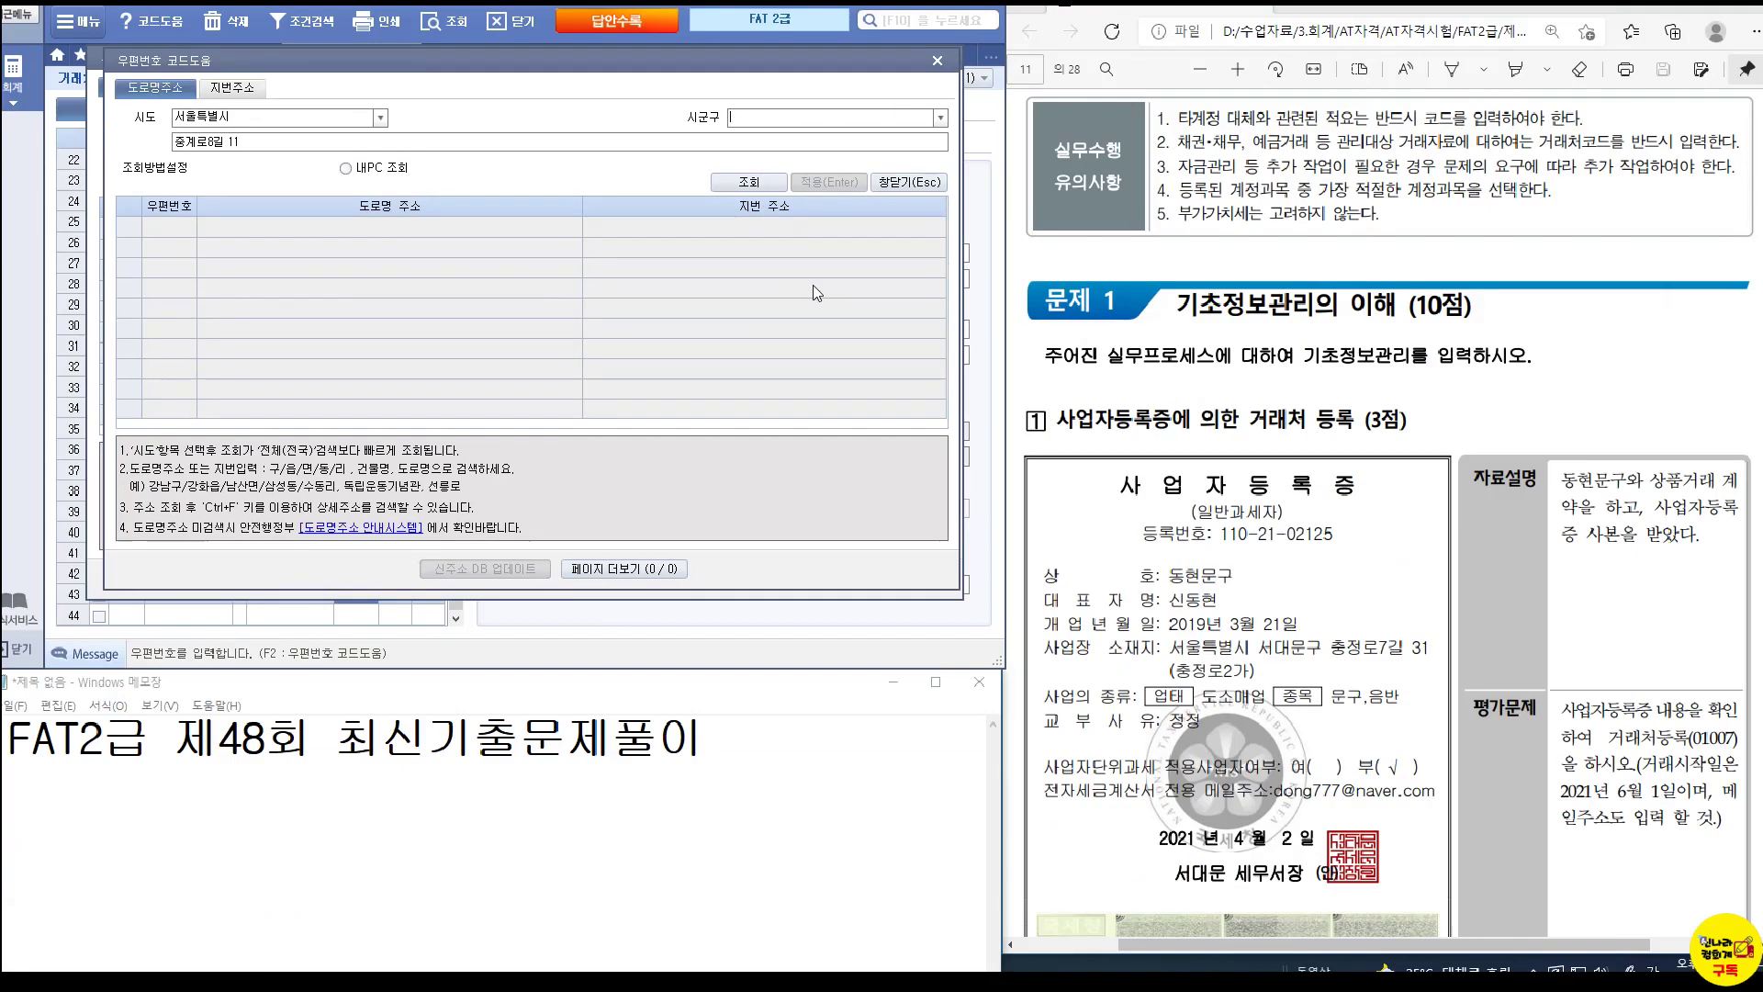
left_click(936, 63)
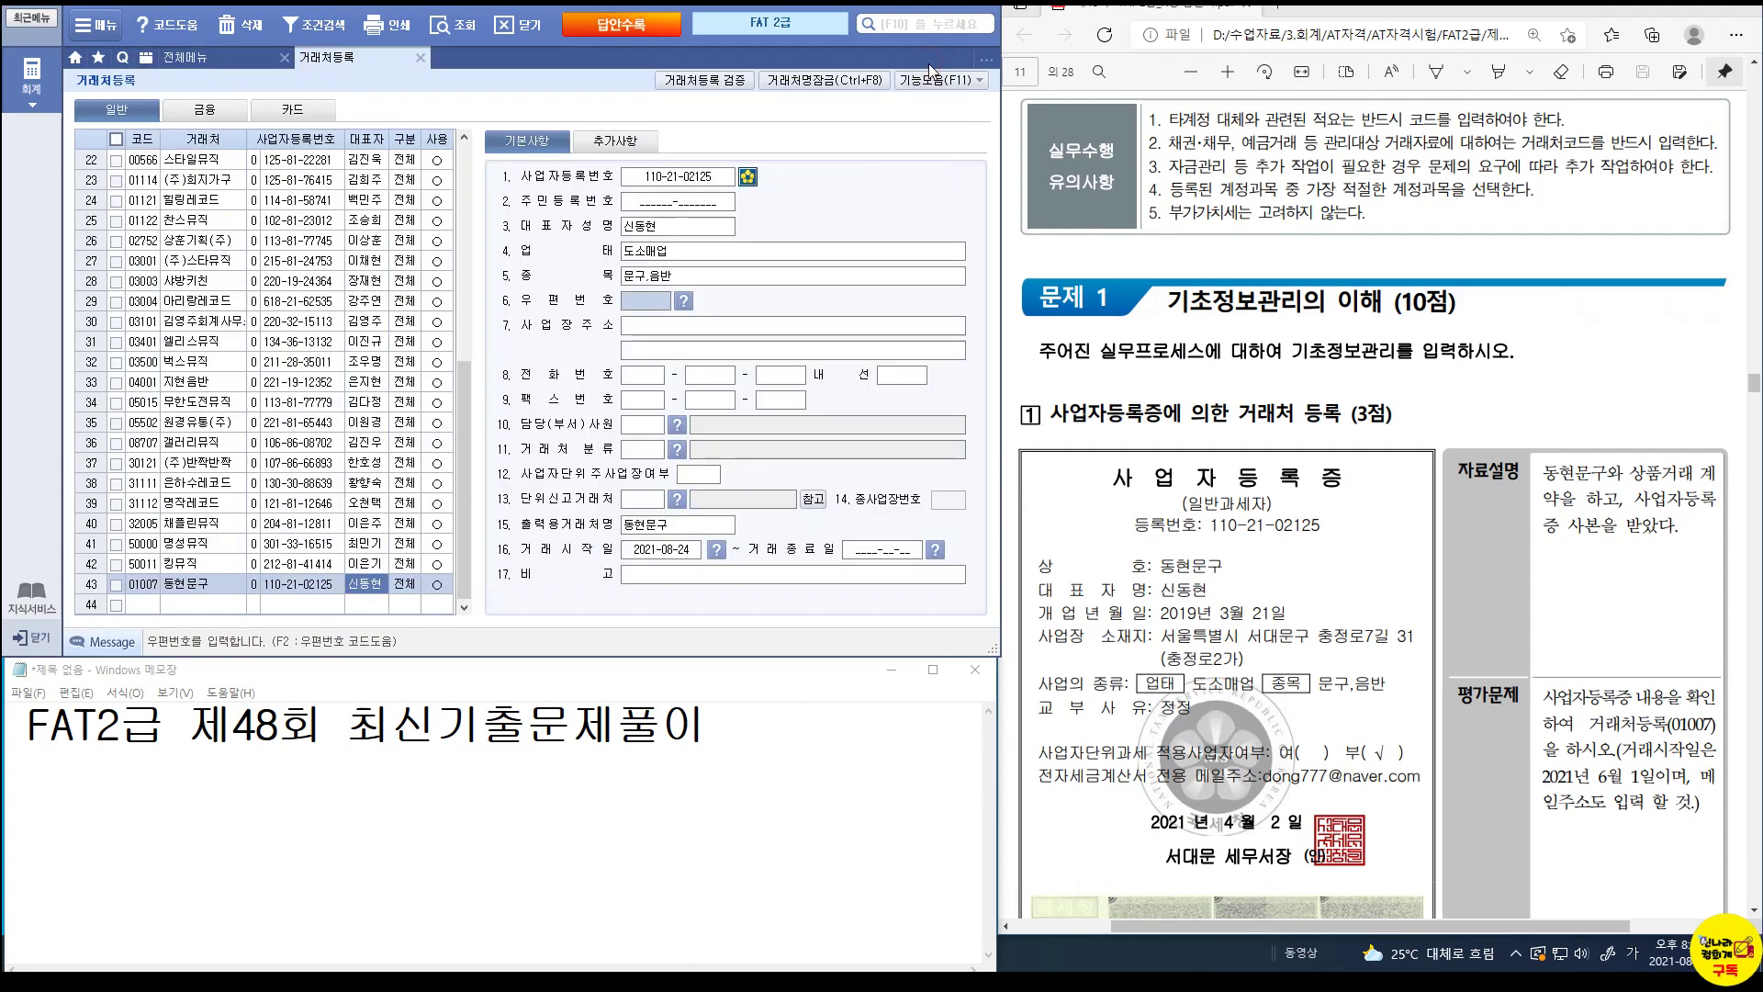
left_click(663, 326)
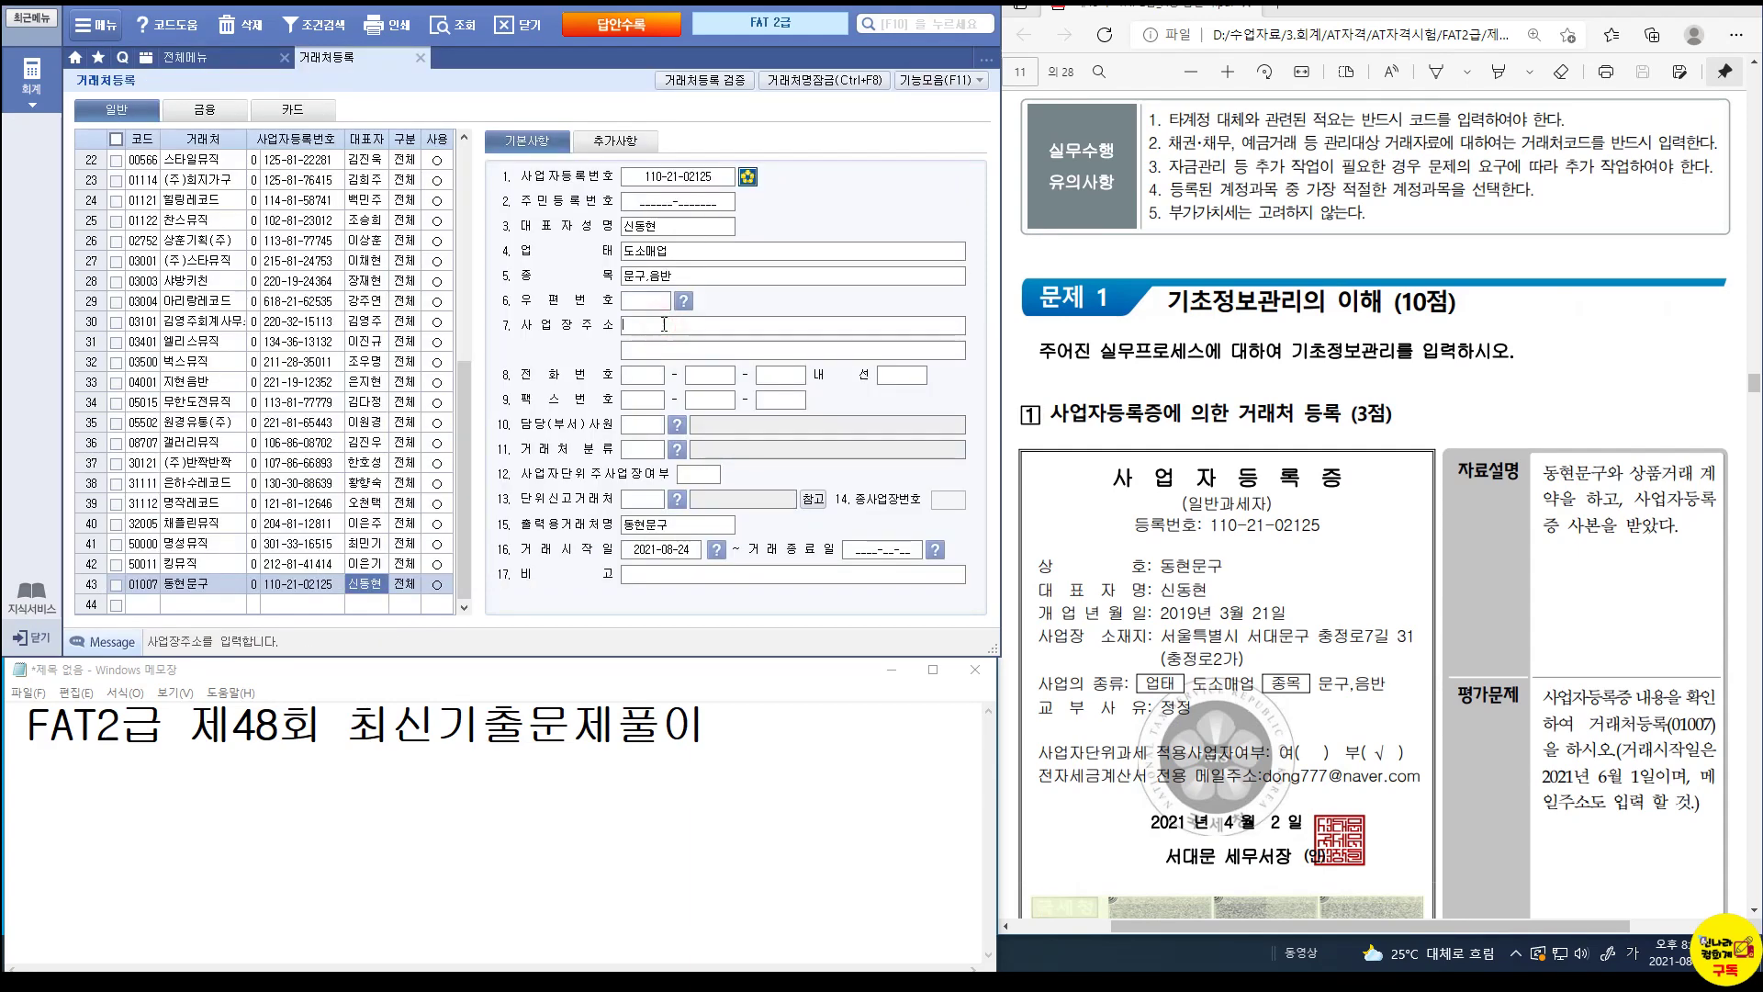
Enter 동현문구's business address and its detail address line.
key("Return")
type("(충정로2가")
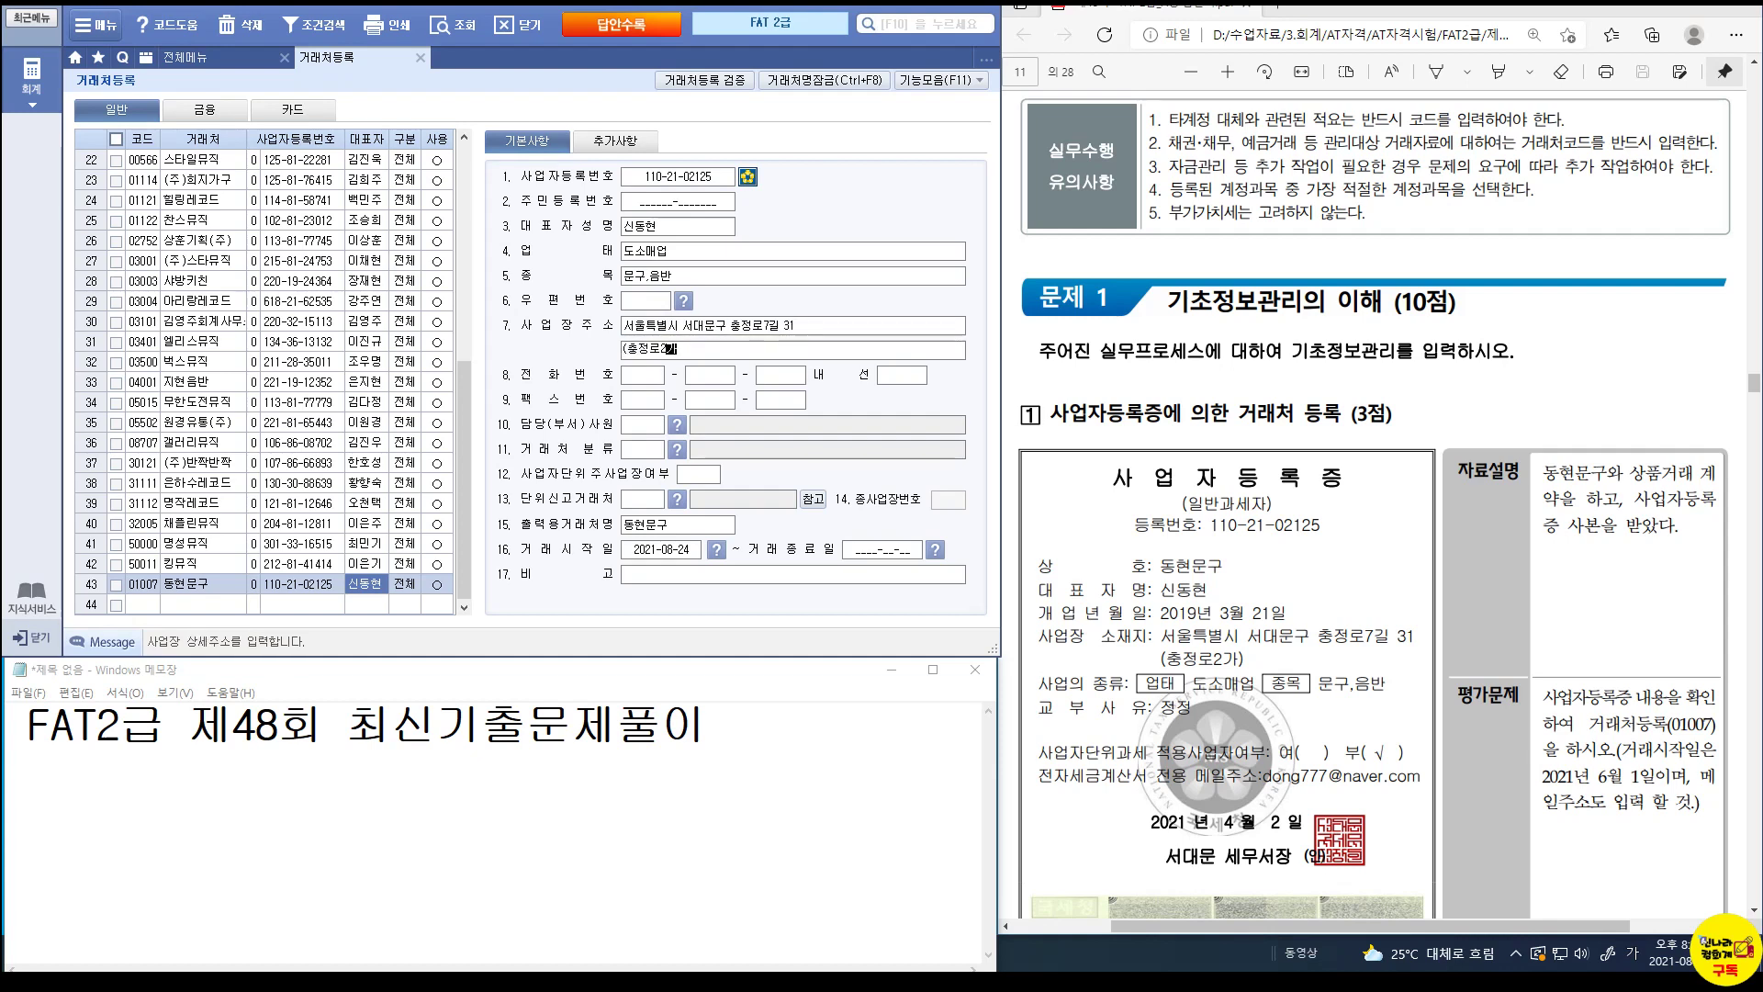
type(")")
key("Return")
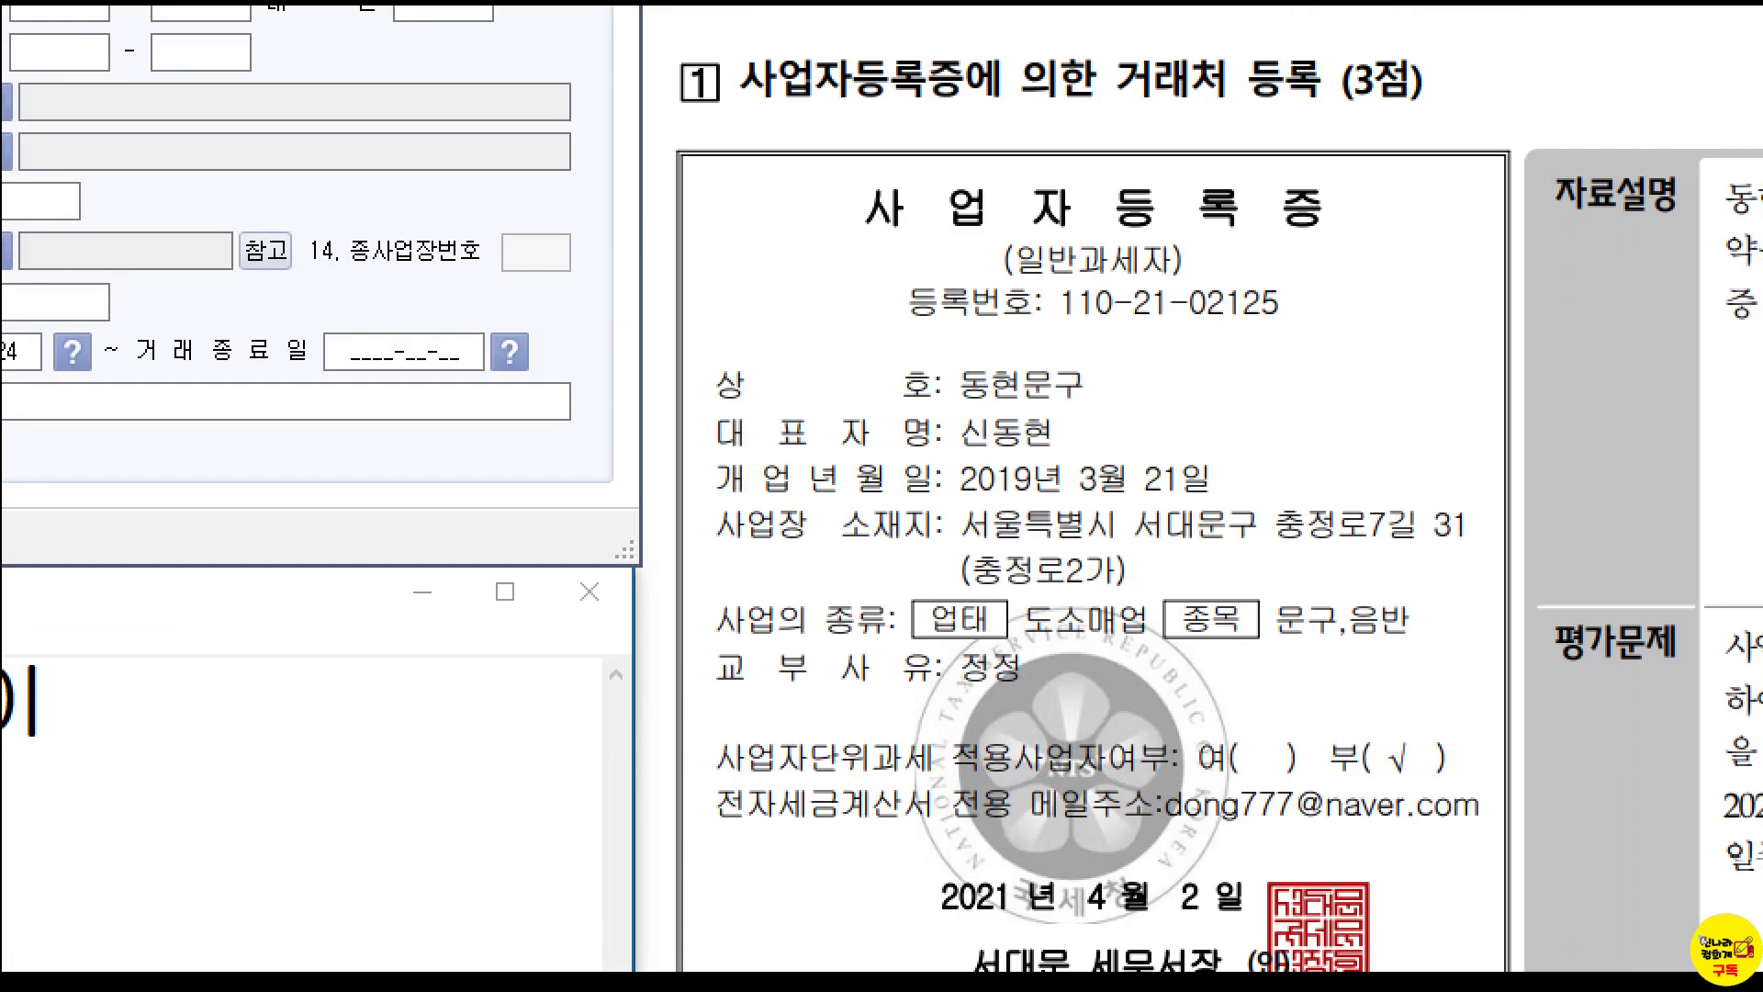
Set unit taxation to 0.부 and the trade start date to 2021-06-01.
left_click_drag(1319, 726, 1472, 792)
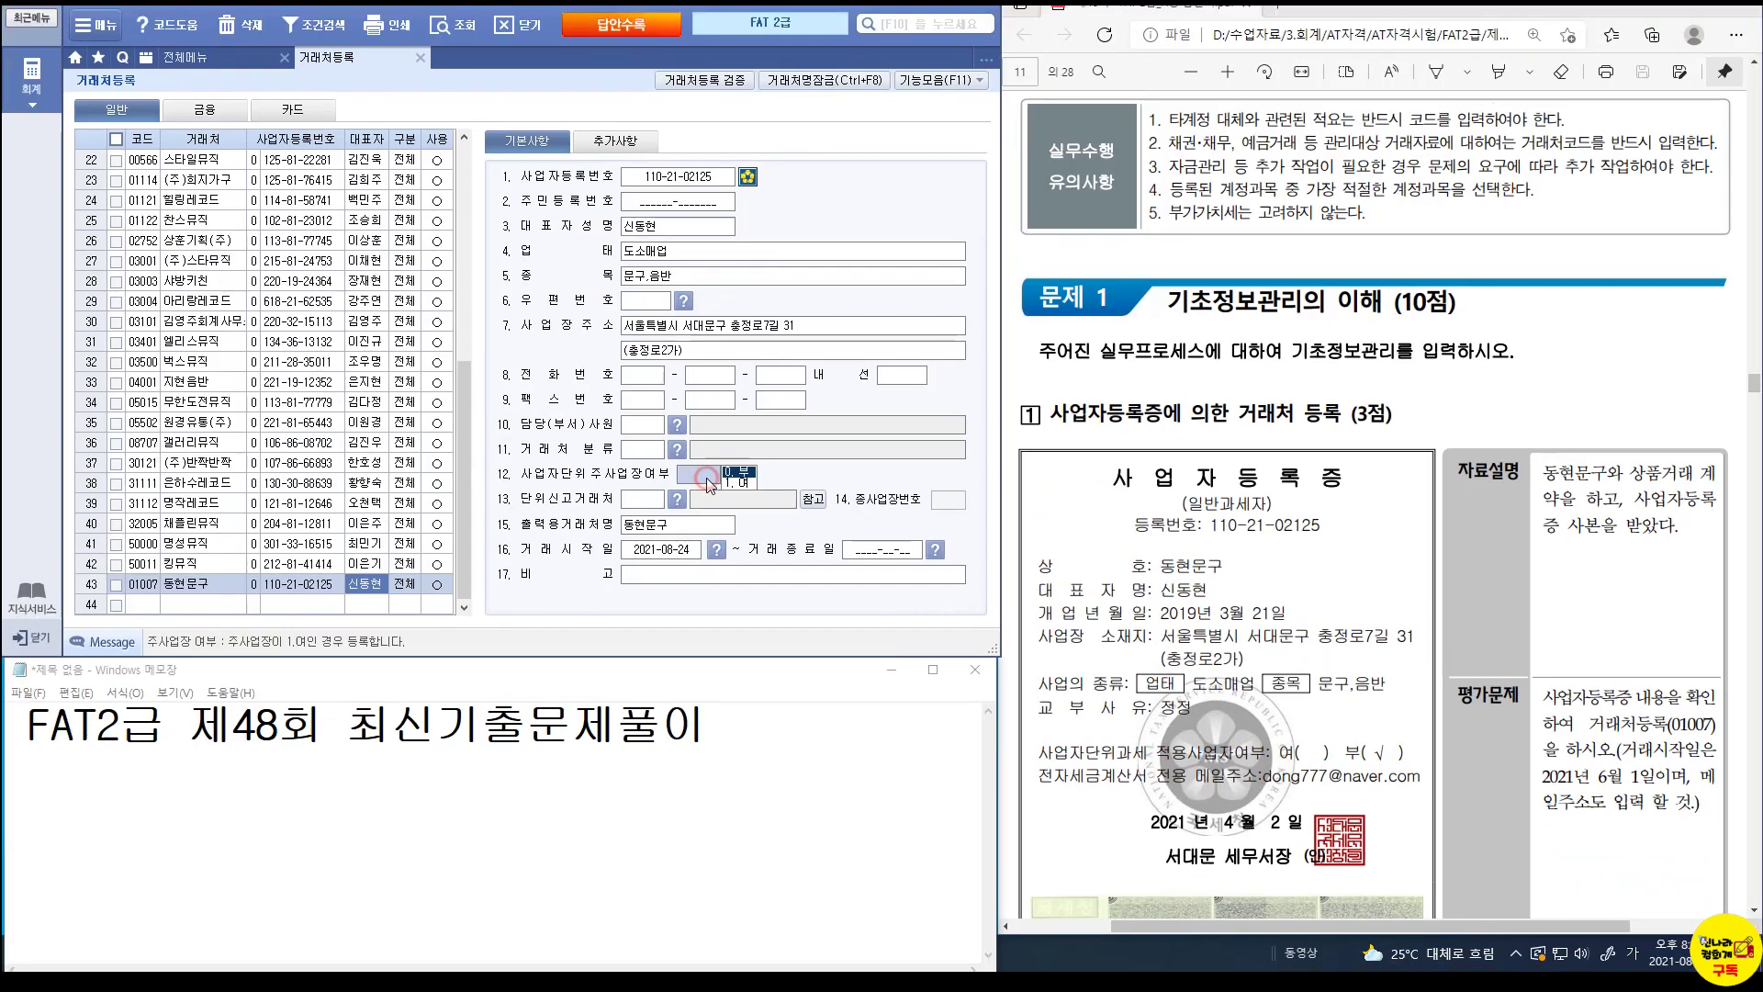
left_click(696, 469)
left_click(740, 474)
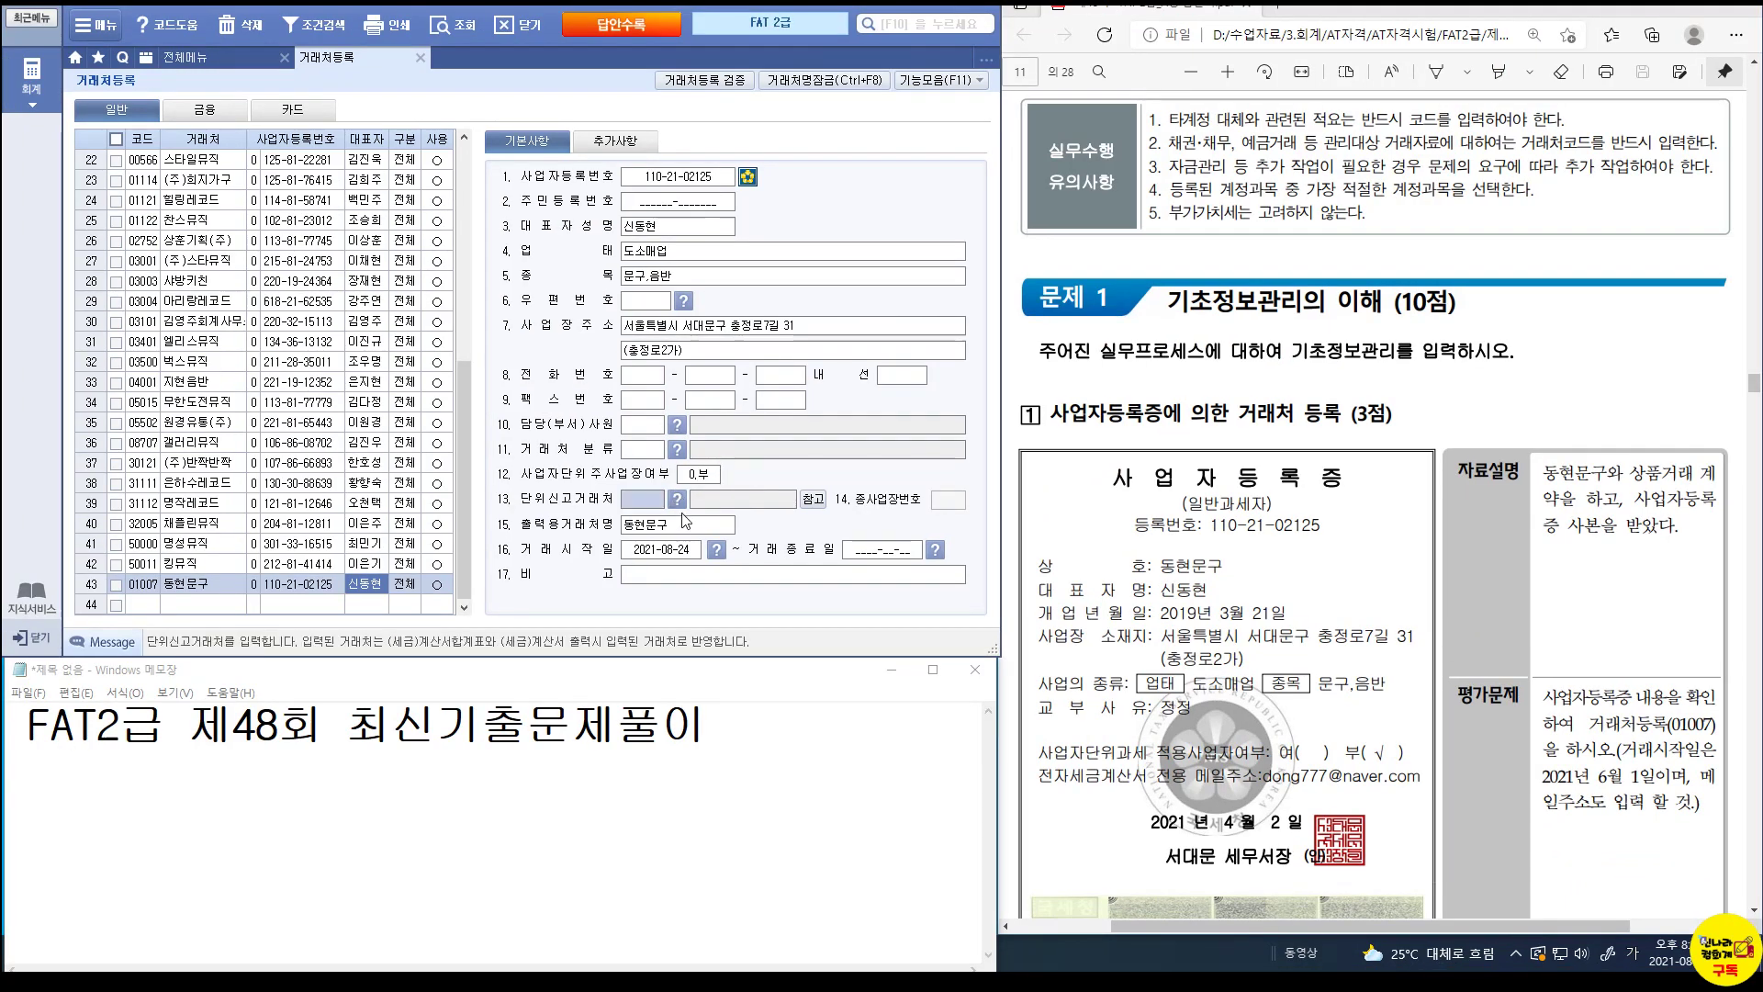
left_click(679, 551)
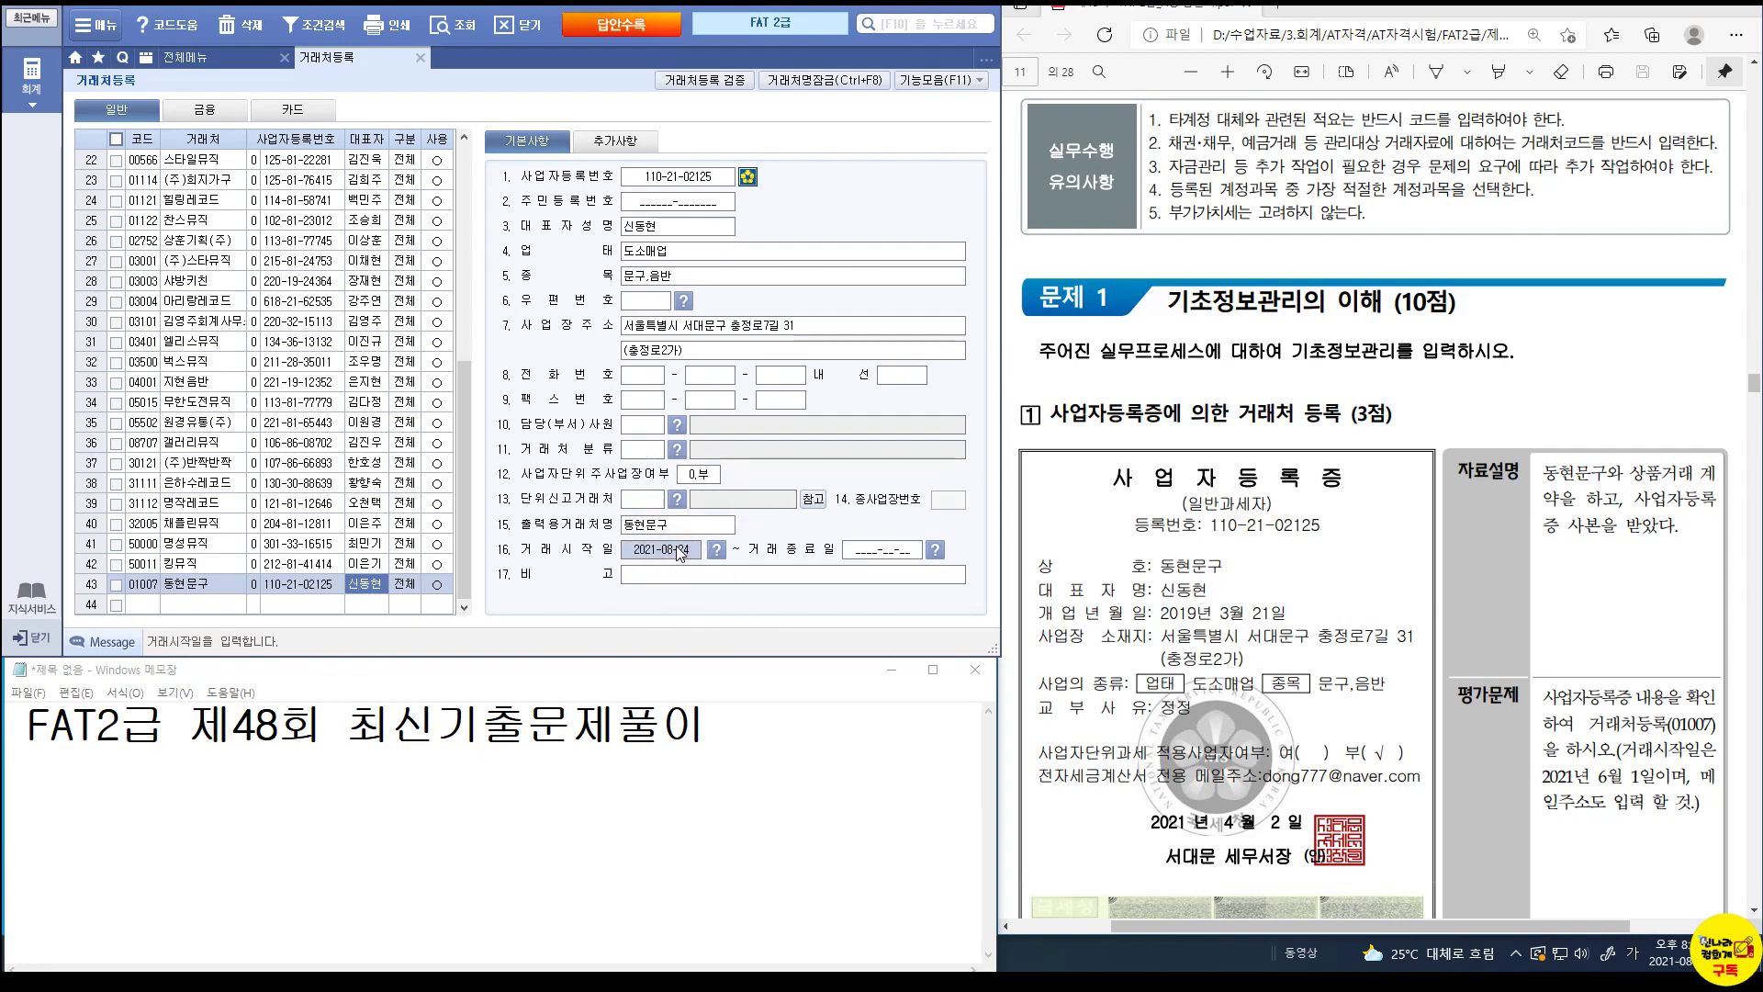
type("2021-06-01")
key("Return")
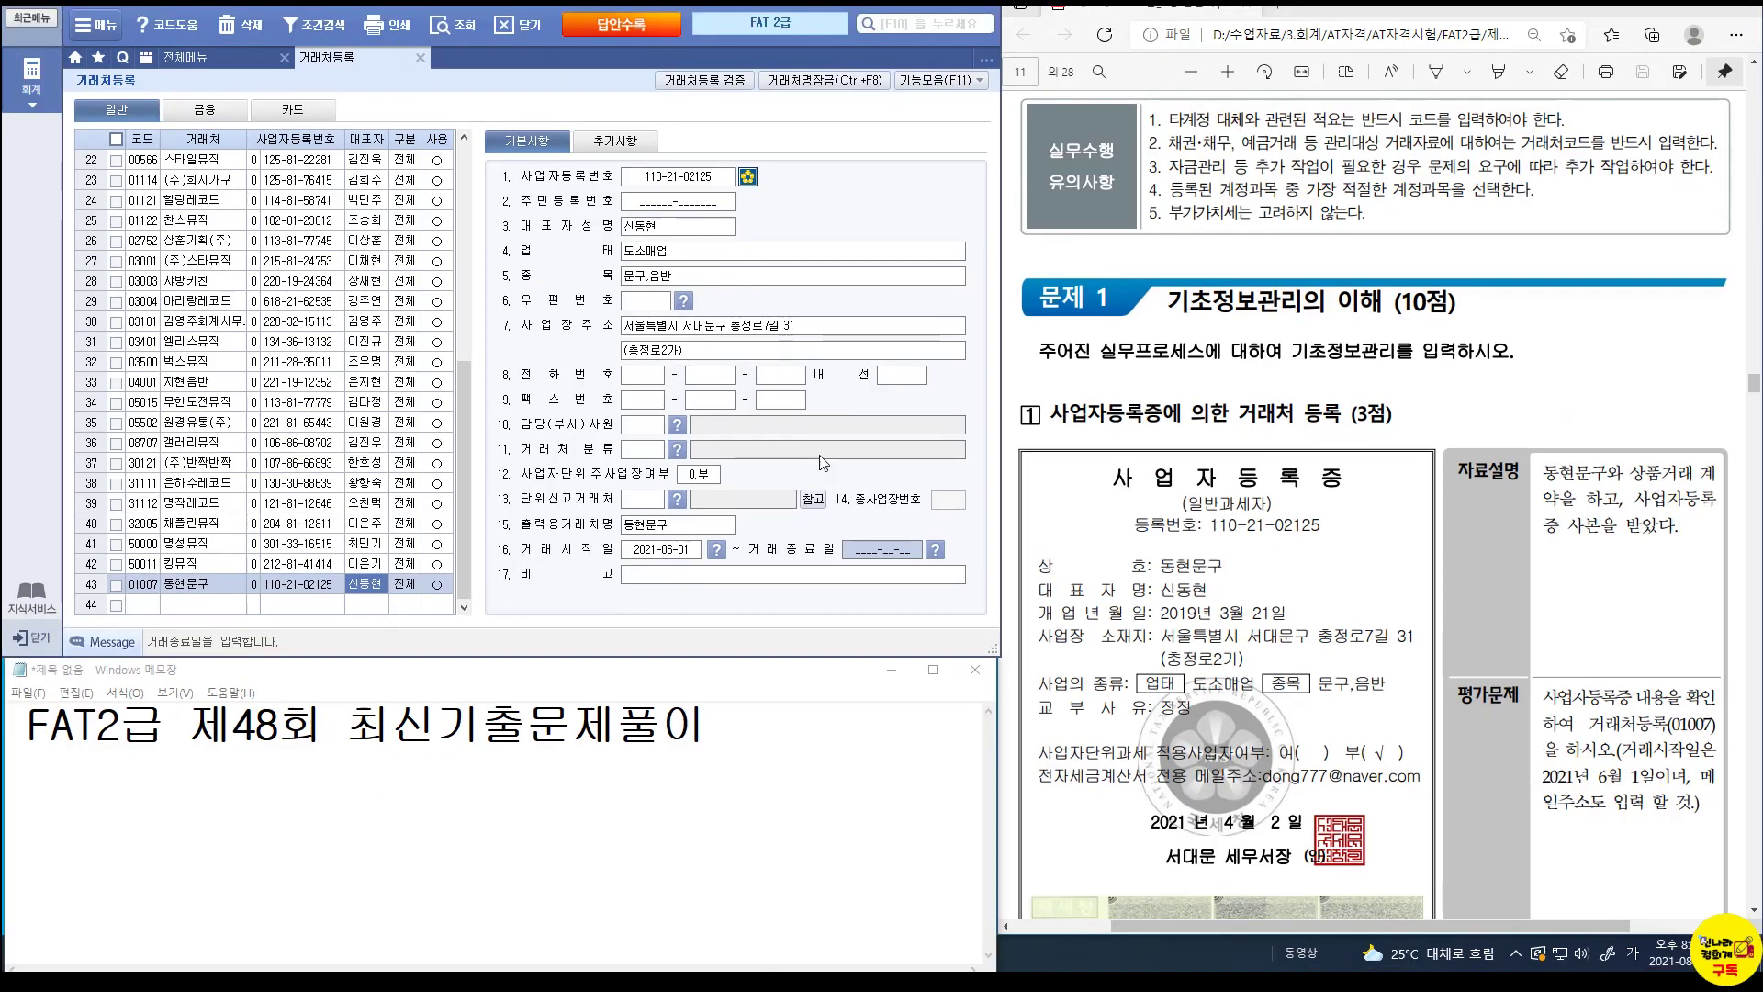
In 추가사항, enter the contact person's e-mail ID in 담당자메일주소 with domain naver.com.
left_click(615, 140)
left_click(663, 251)
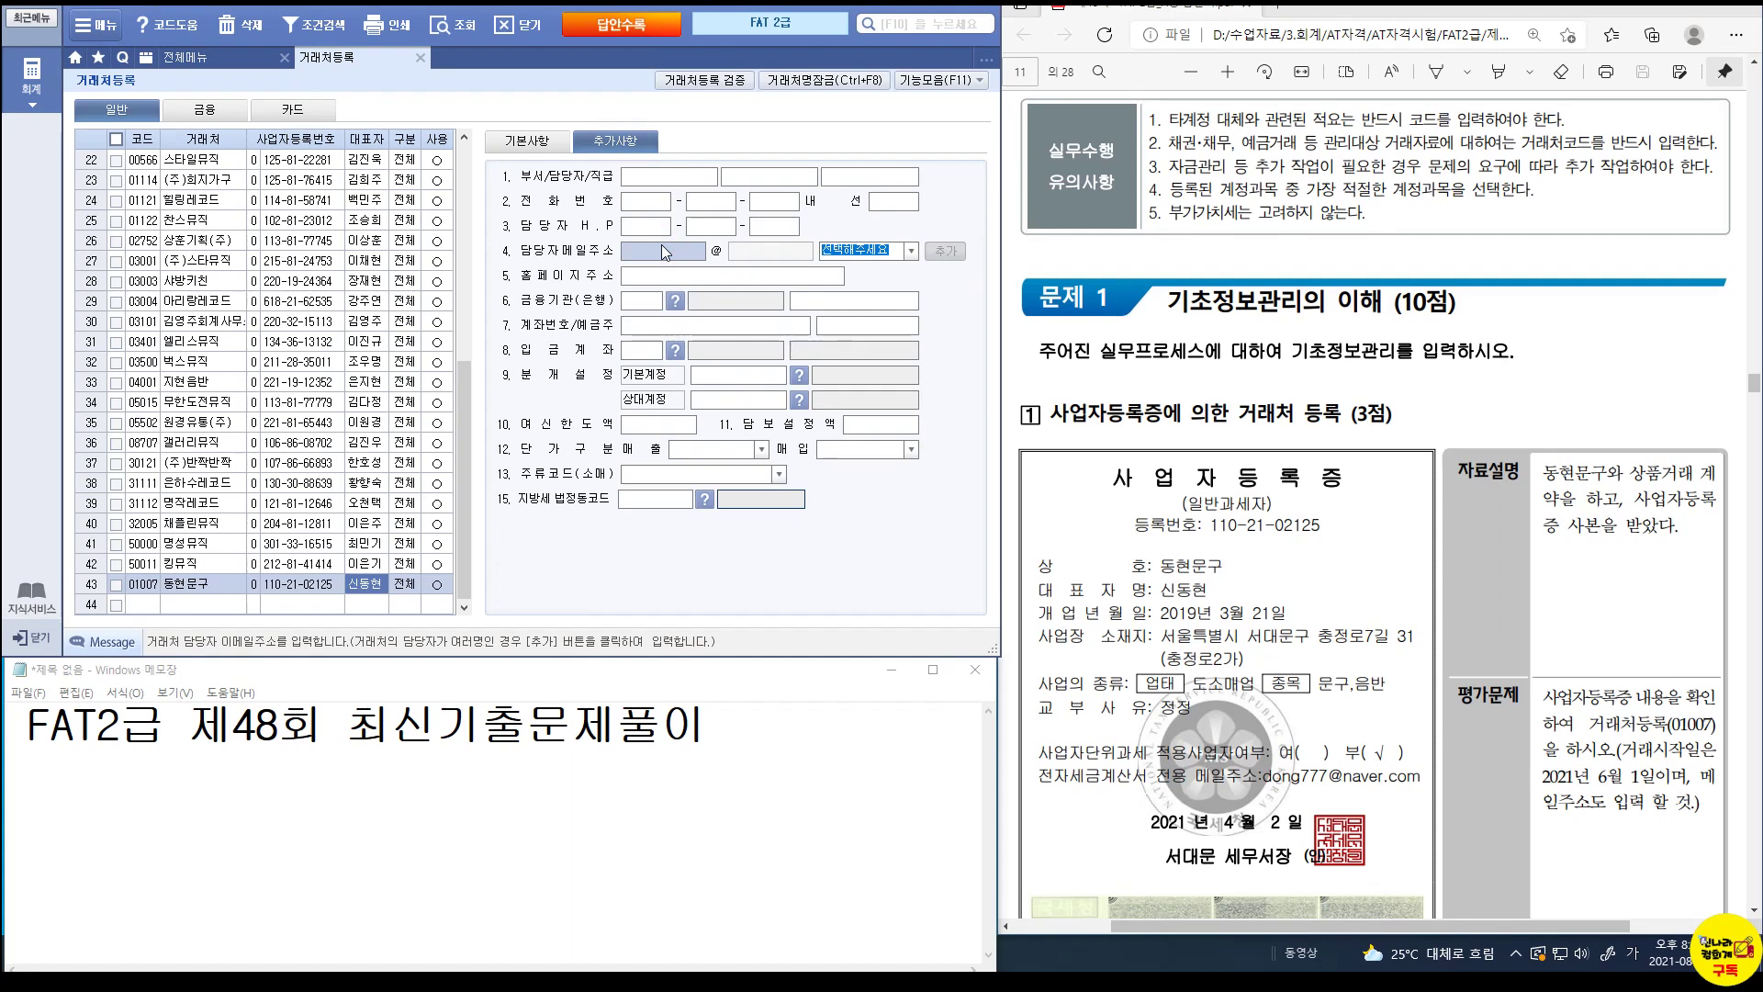
type("ㅇ")
key("BackSpace")
key("Hangul")
key("Hangul")
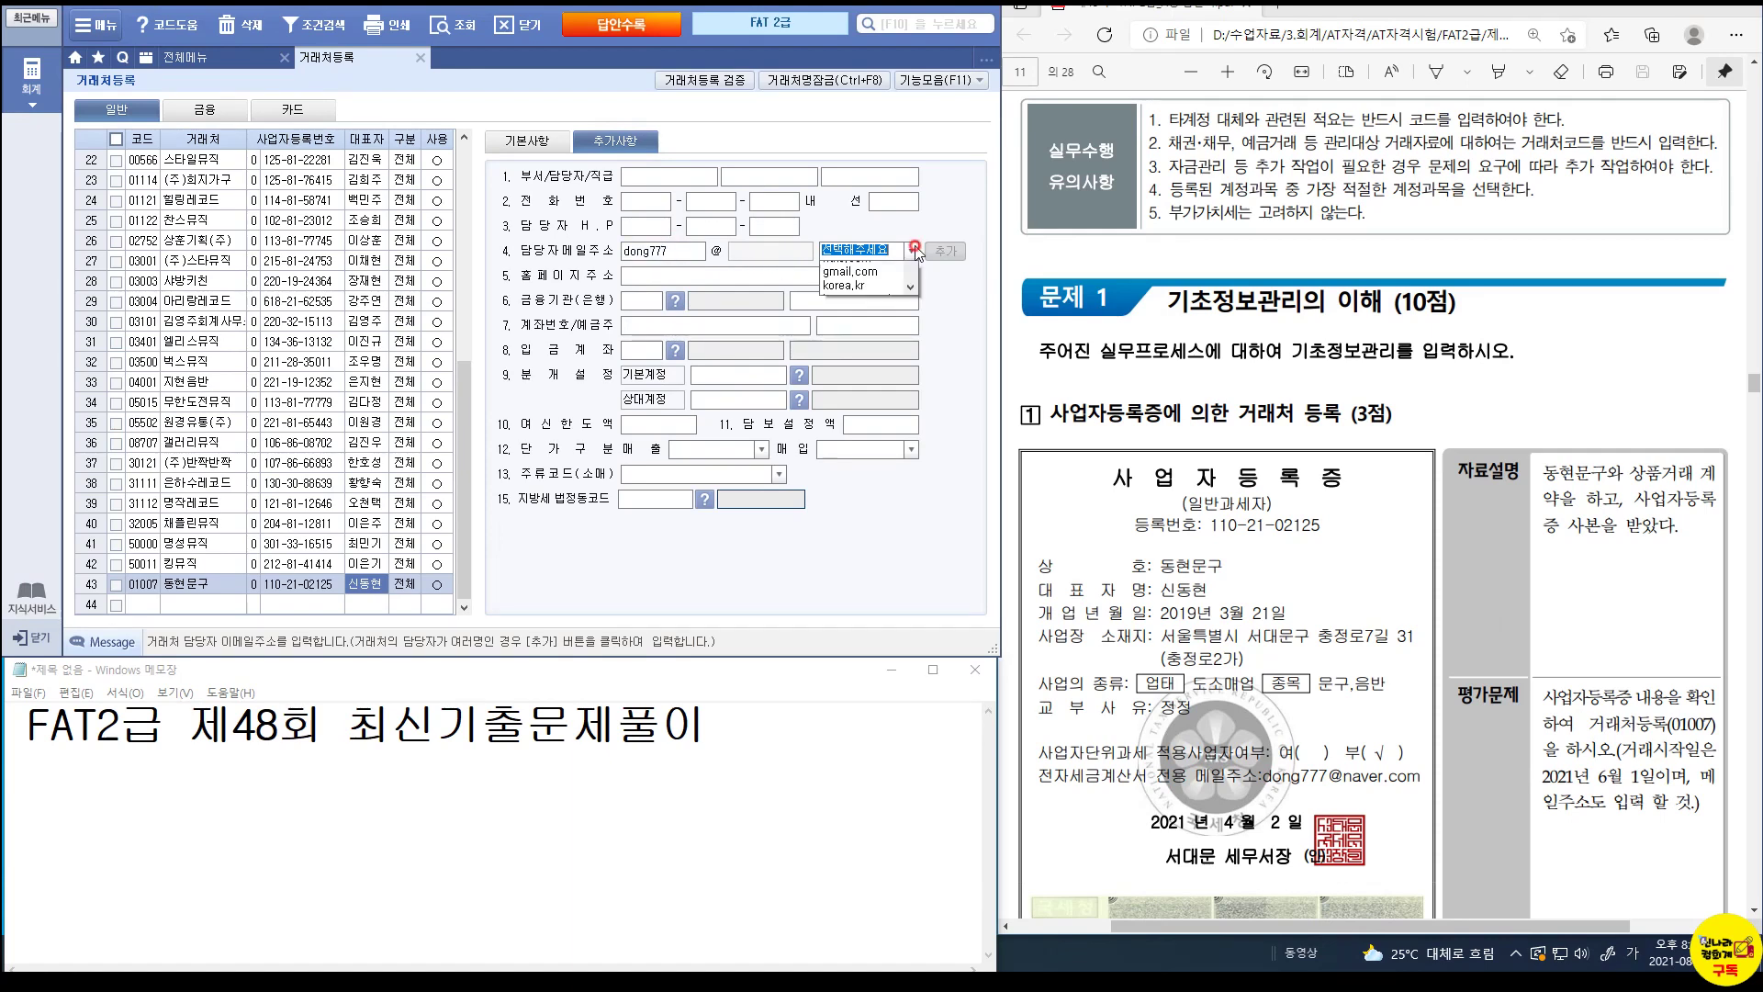
left_click(911, 251)
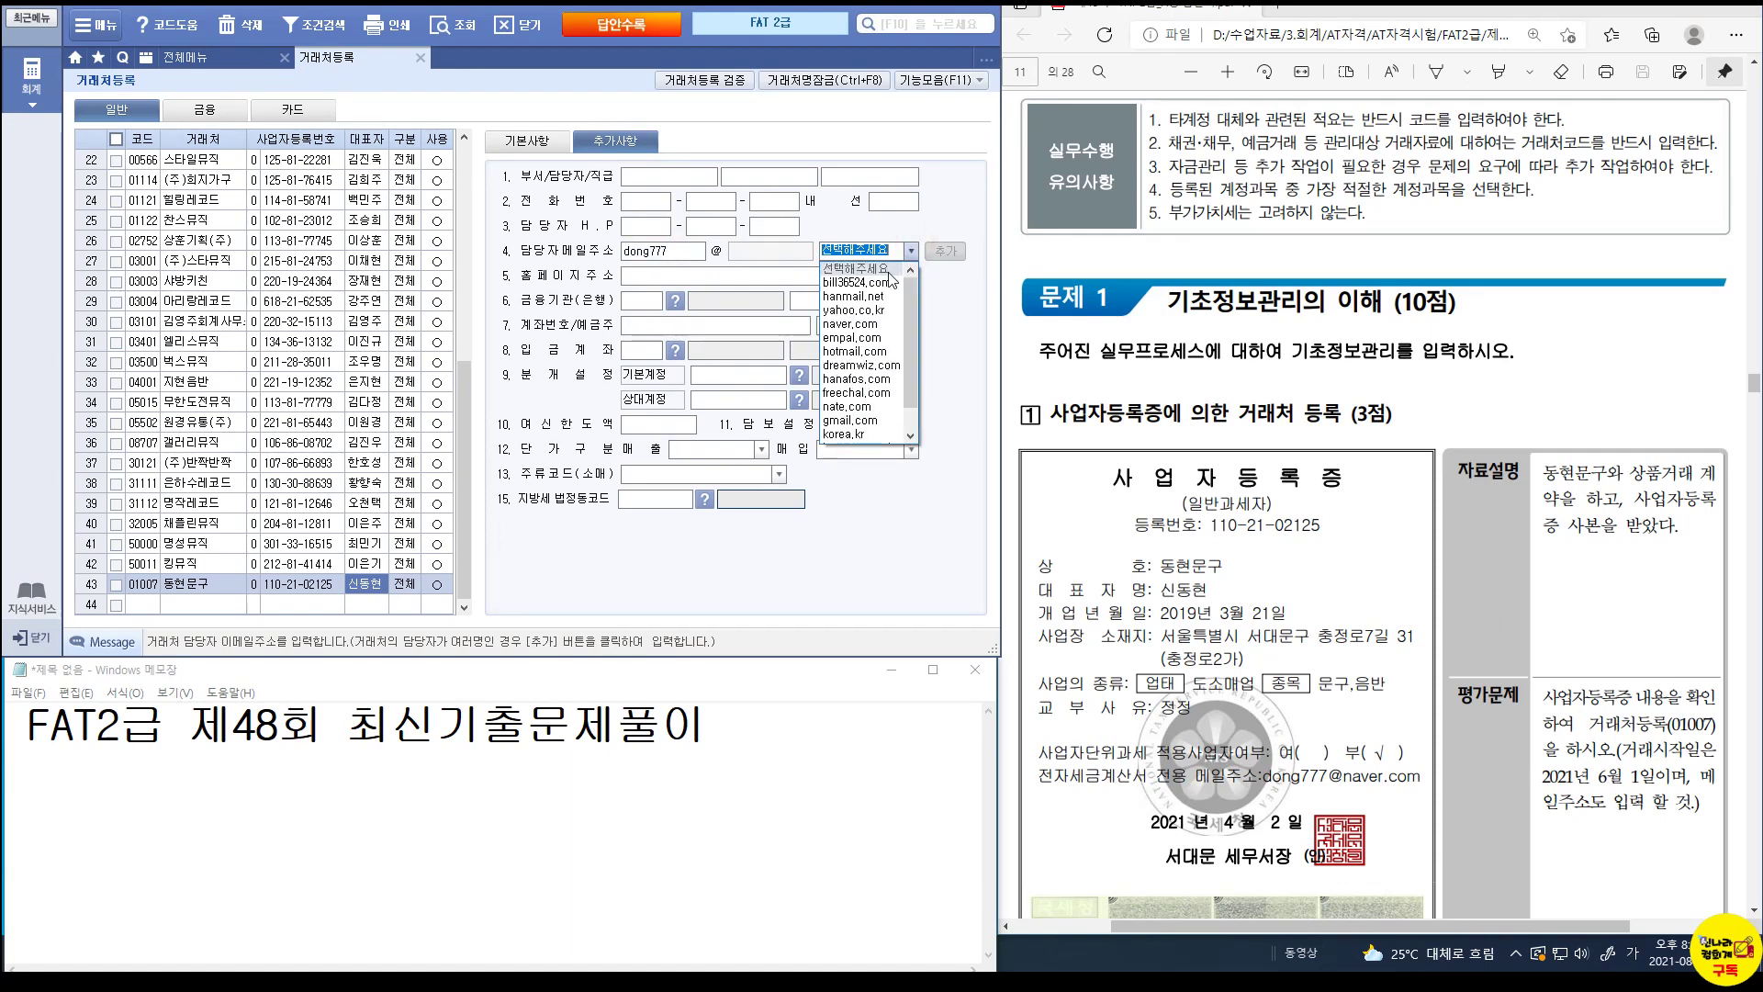
left_click(871, 326)
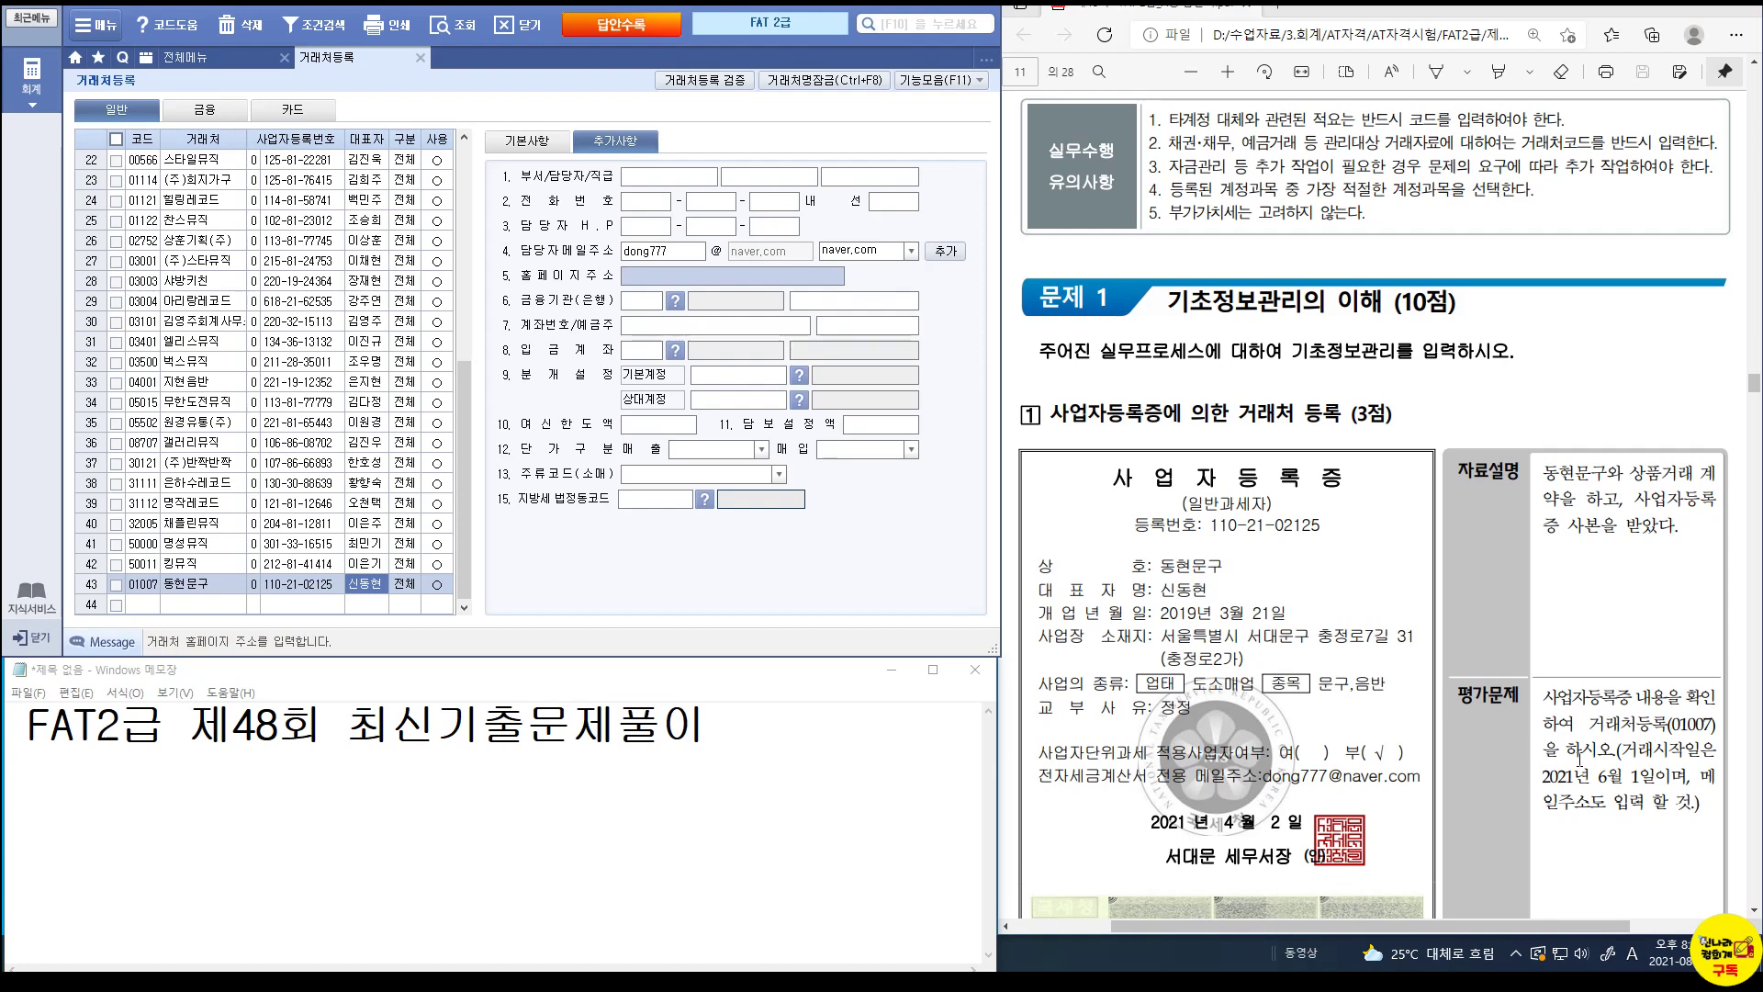
scroll(1580, 759, "down", 10)
scroll(1580, 759, "down", 3)
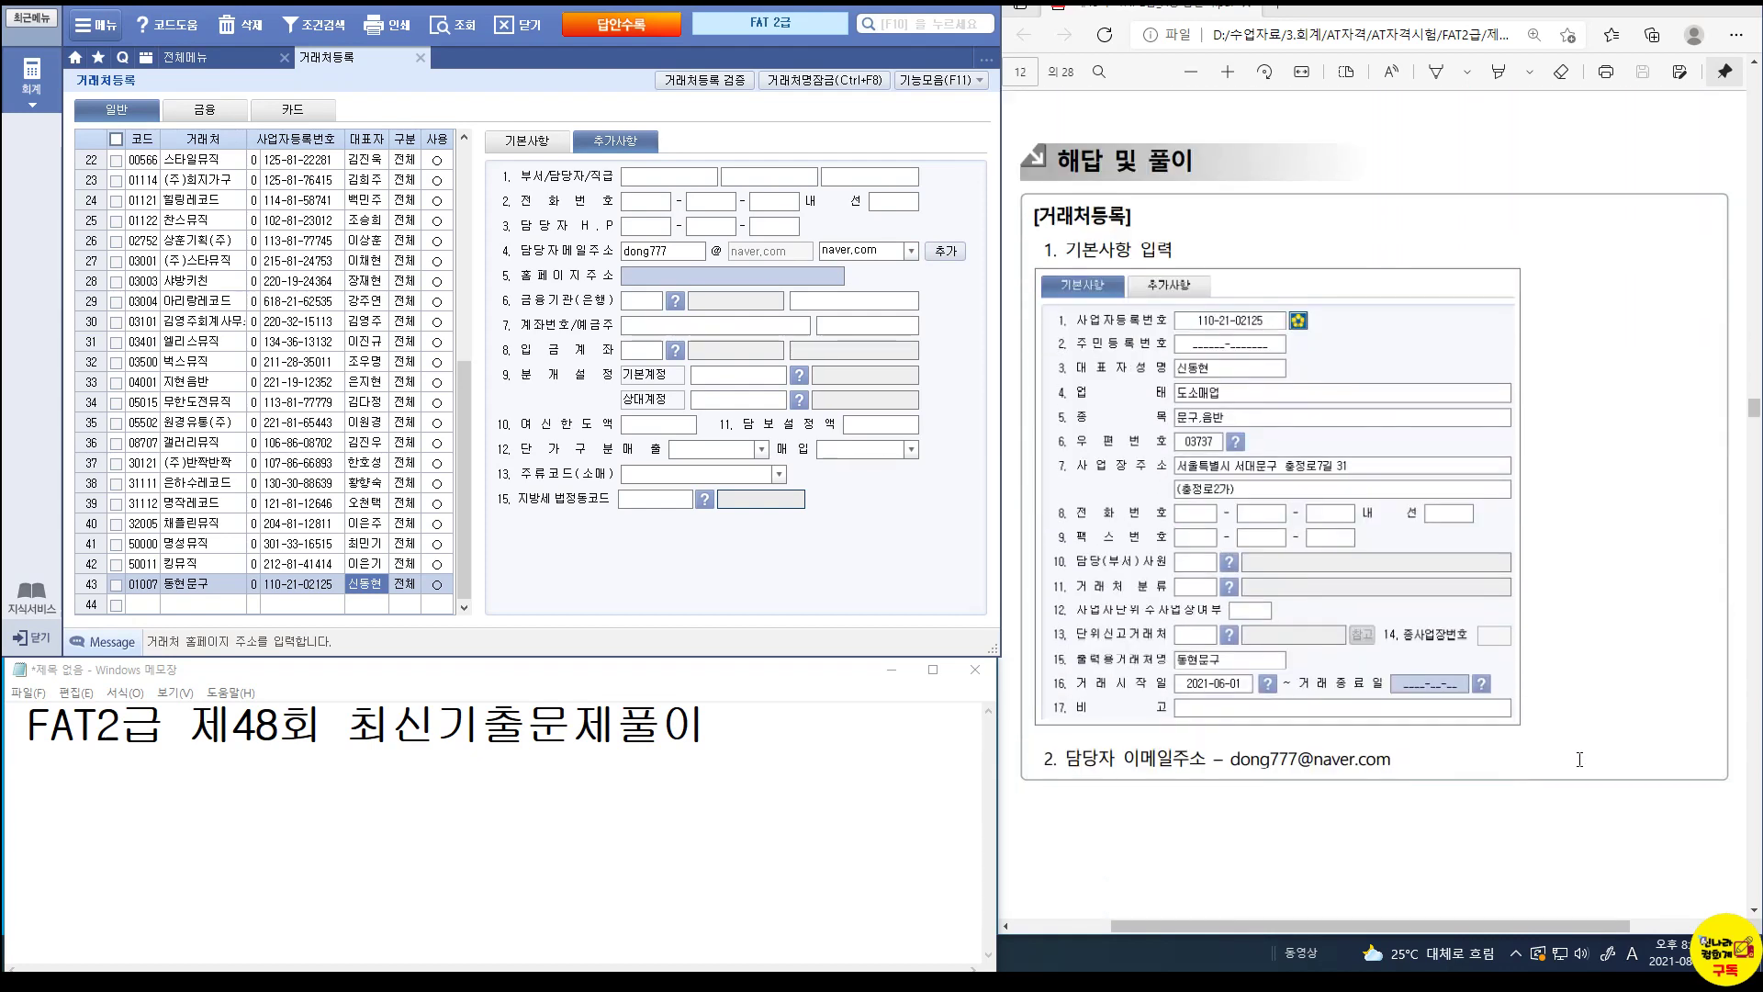
Look up the business address by district 서대문구 and road name, and apply the matching postcode.
left_click(540, 150)
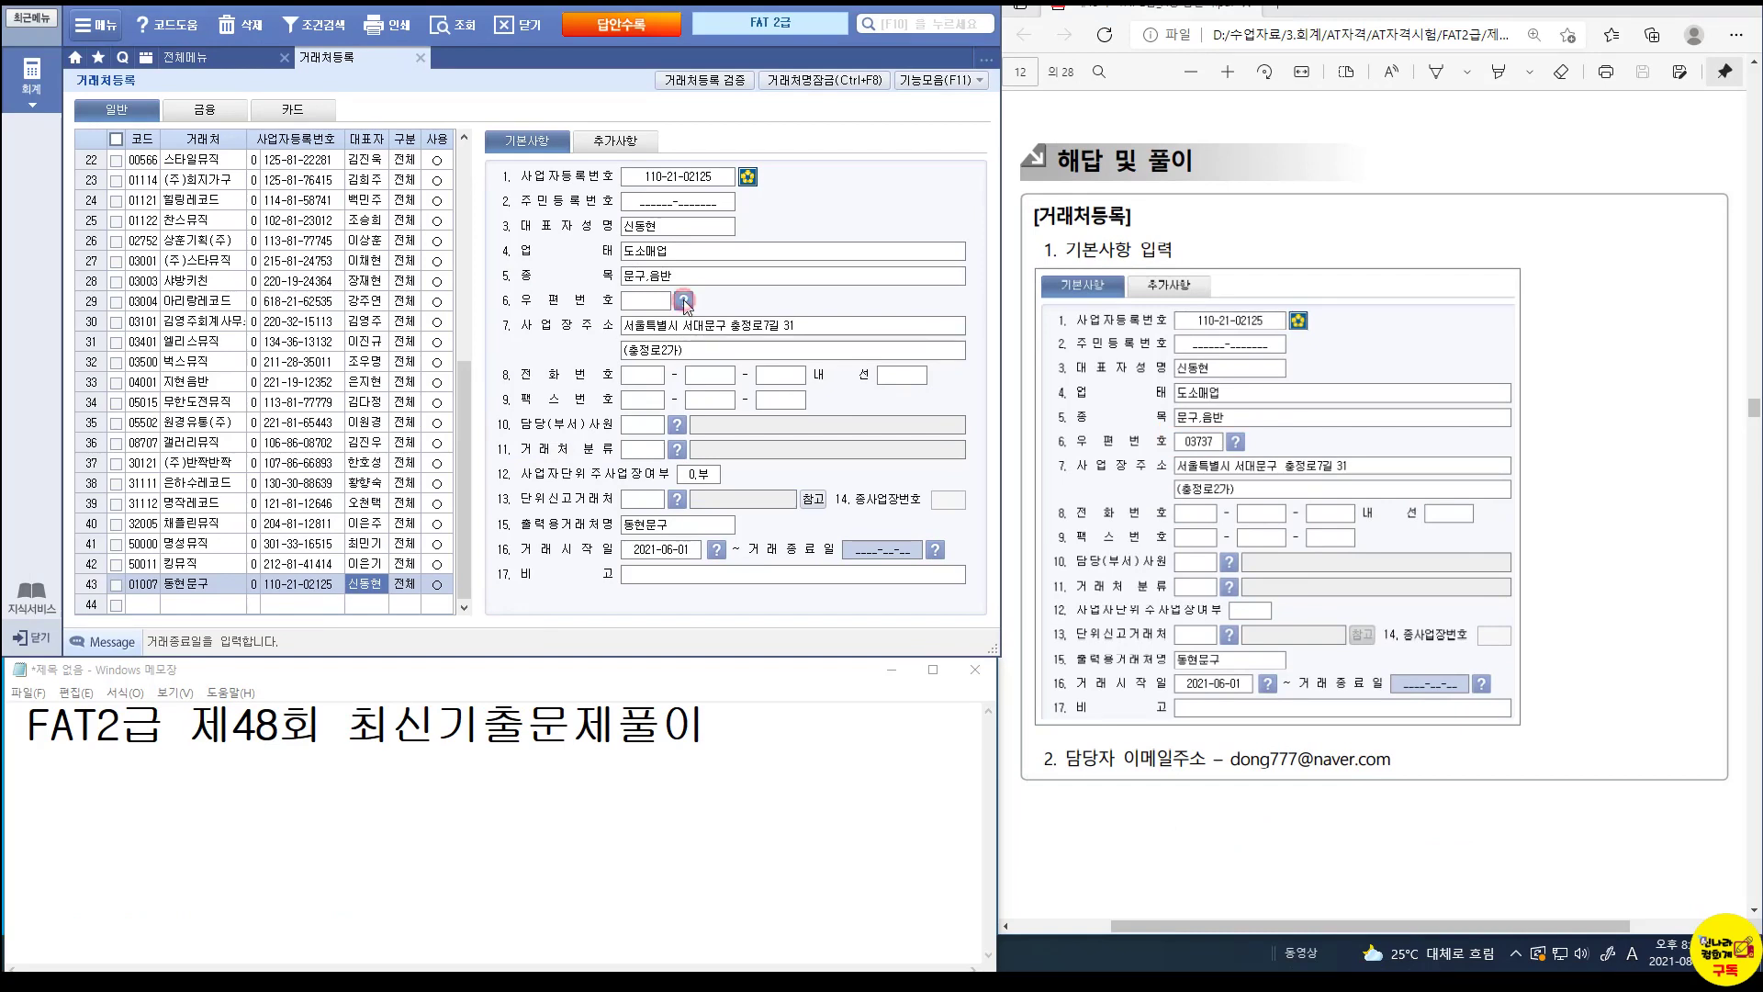
left_click(683, 299)
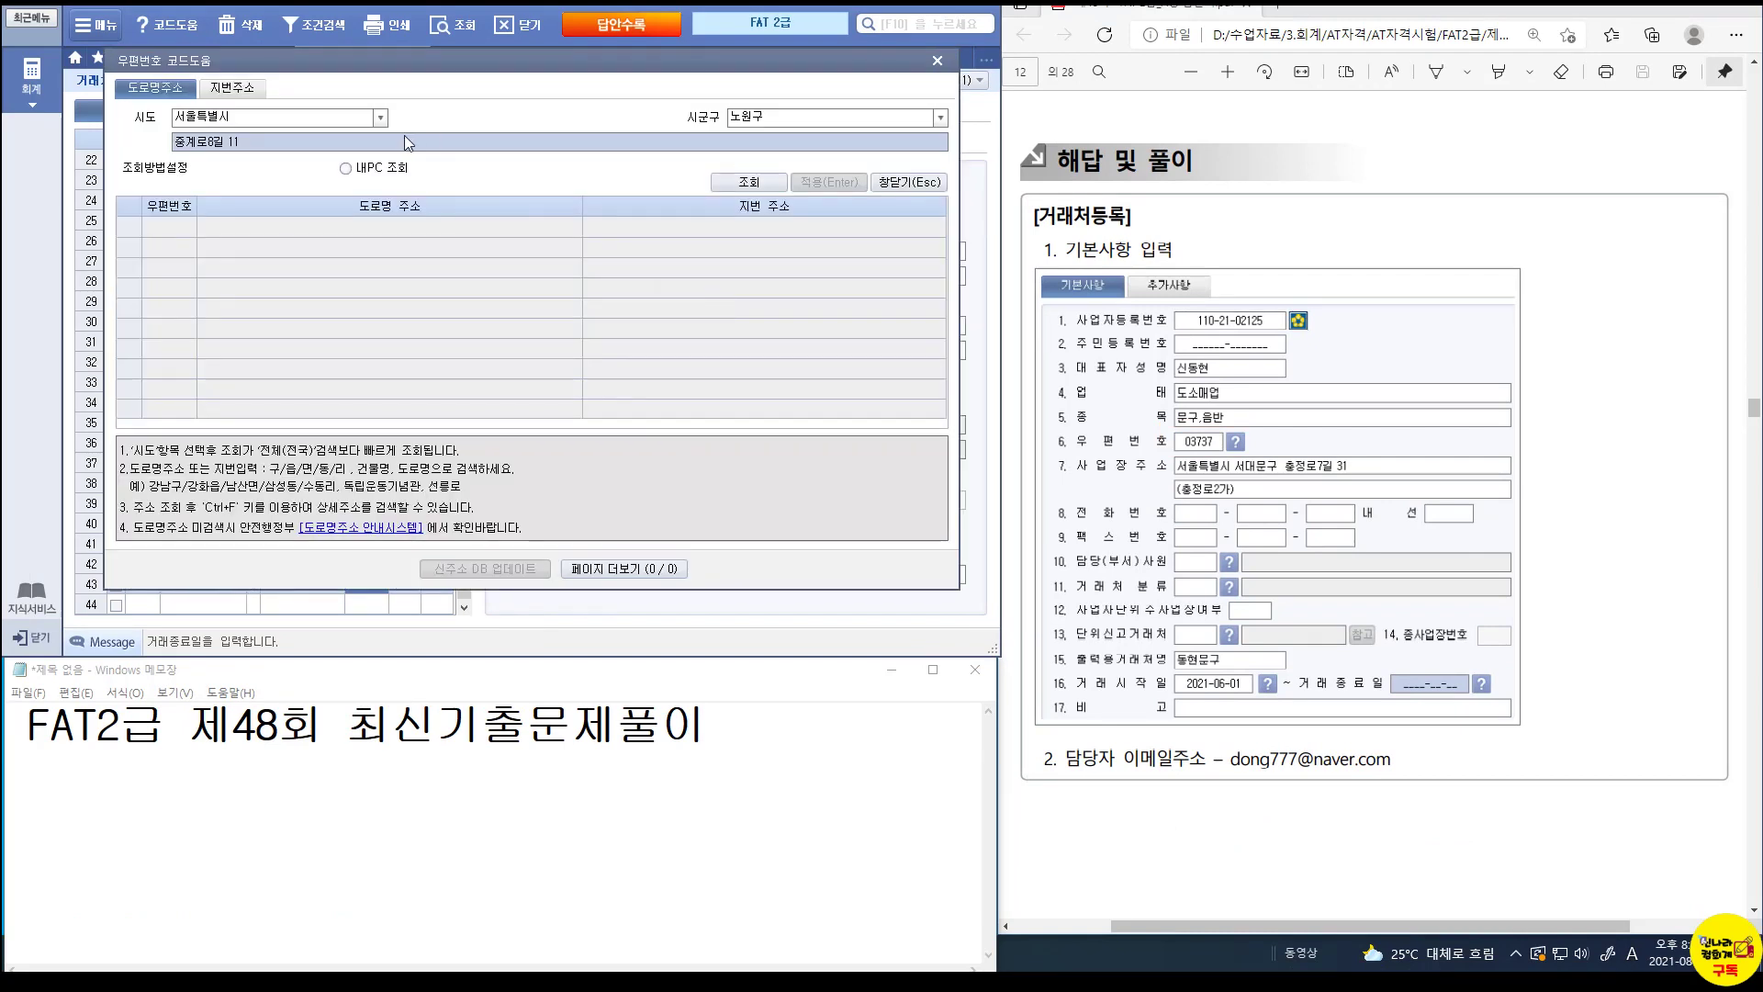
left_click(940, 117)
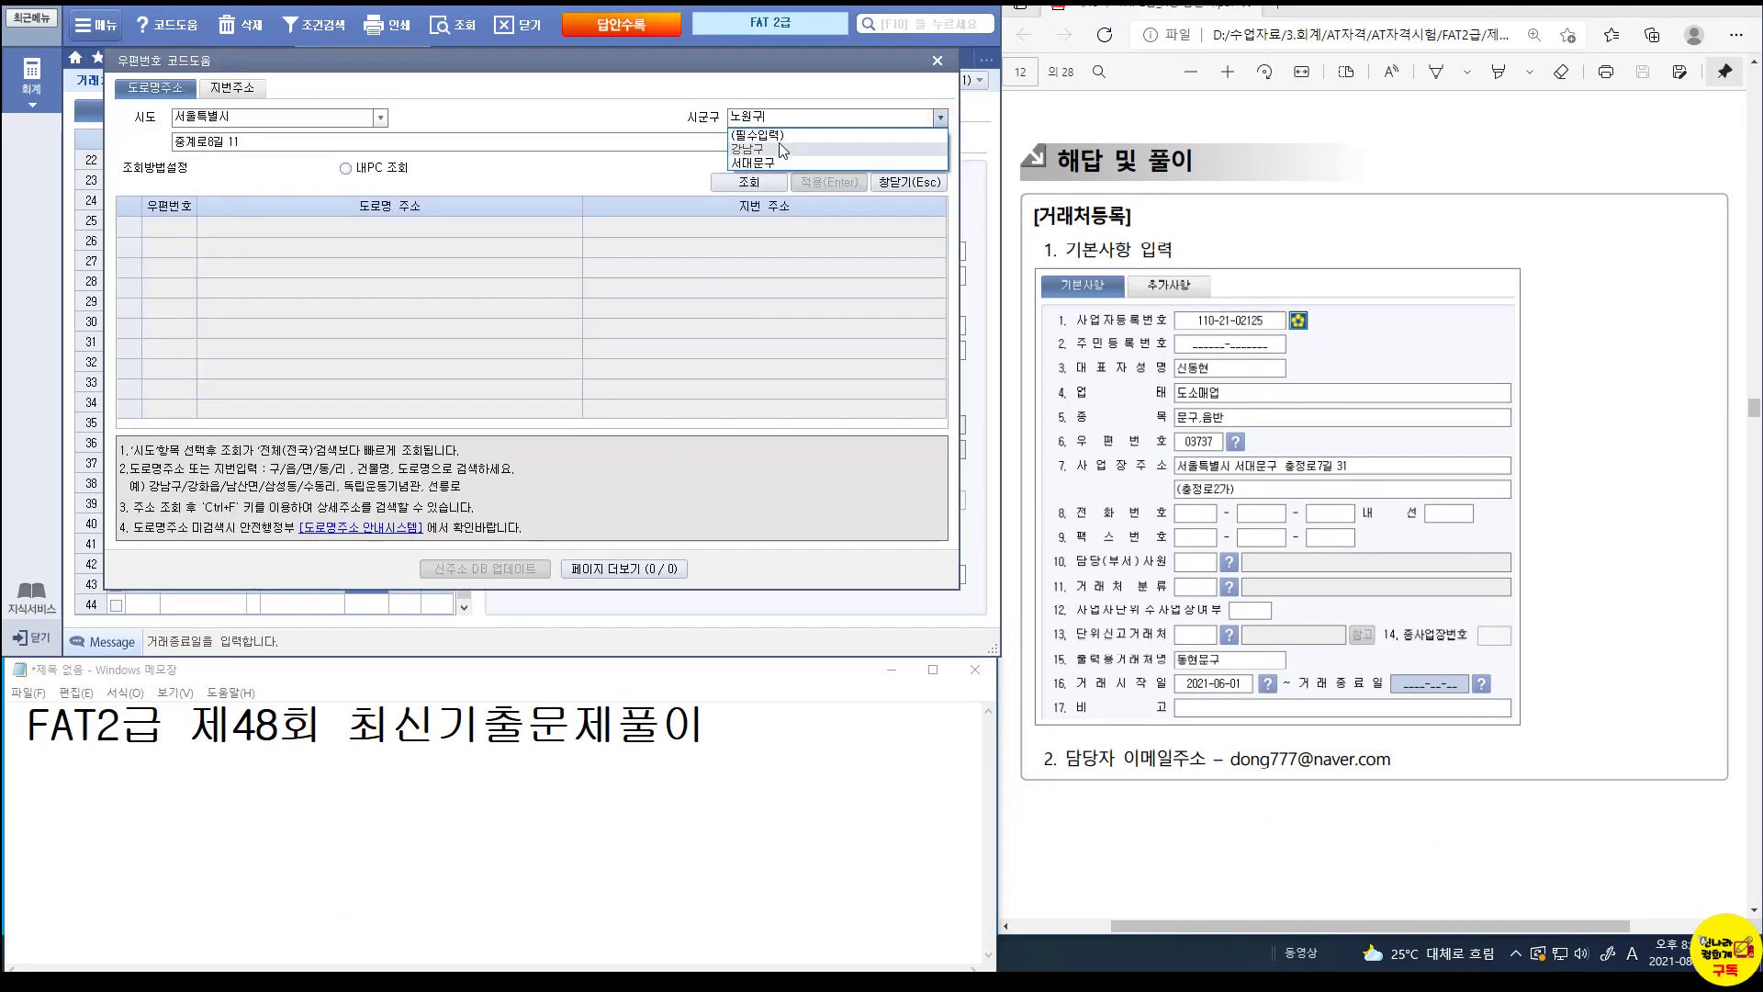
left_click(776, 164)
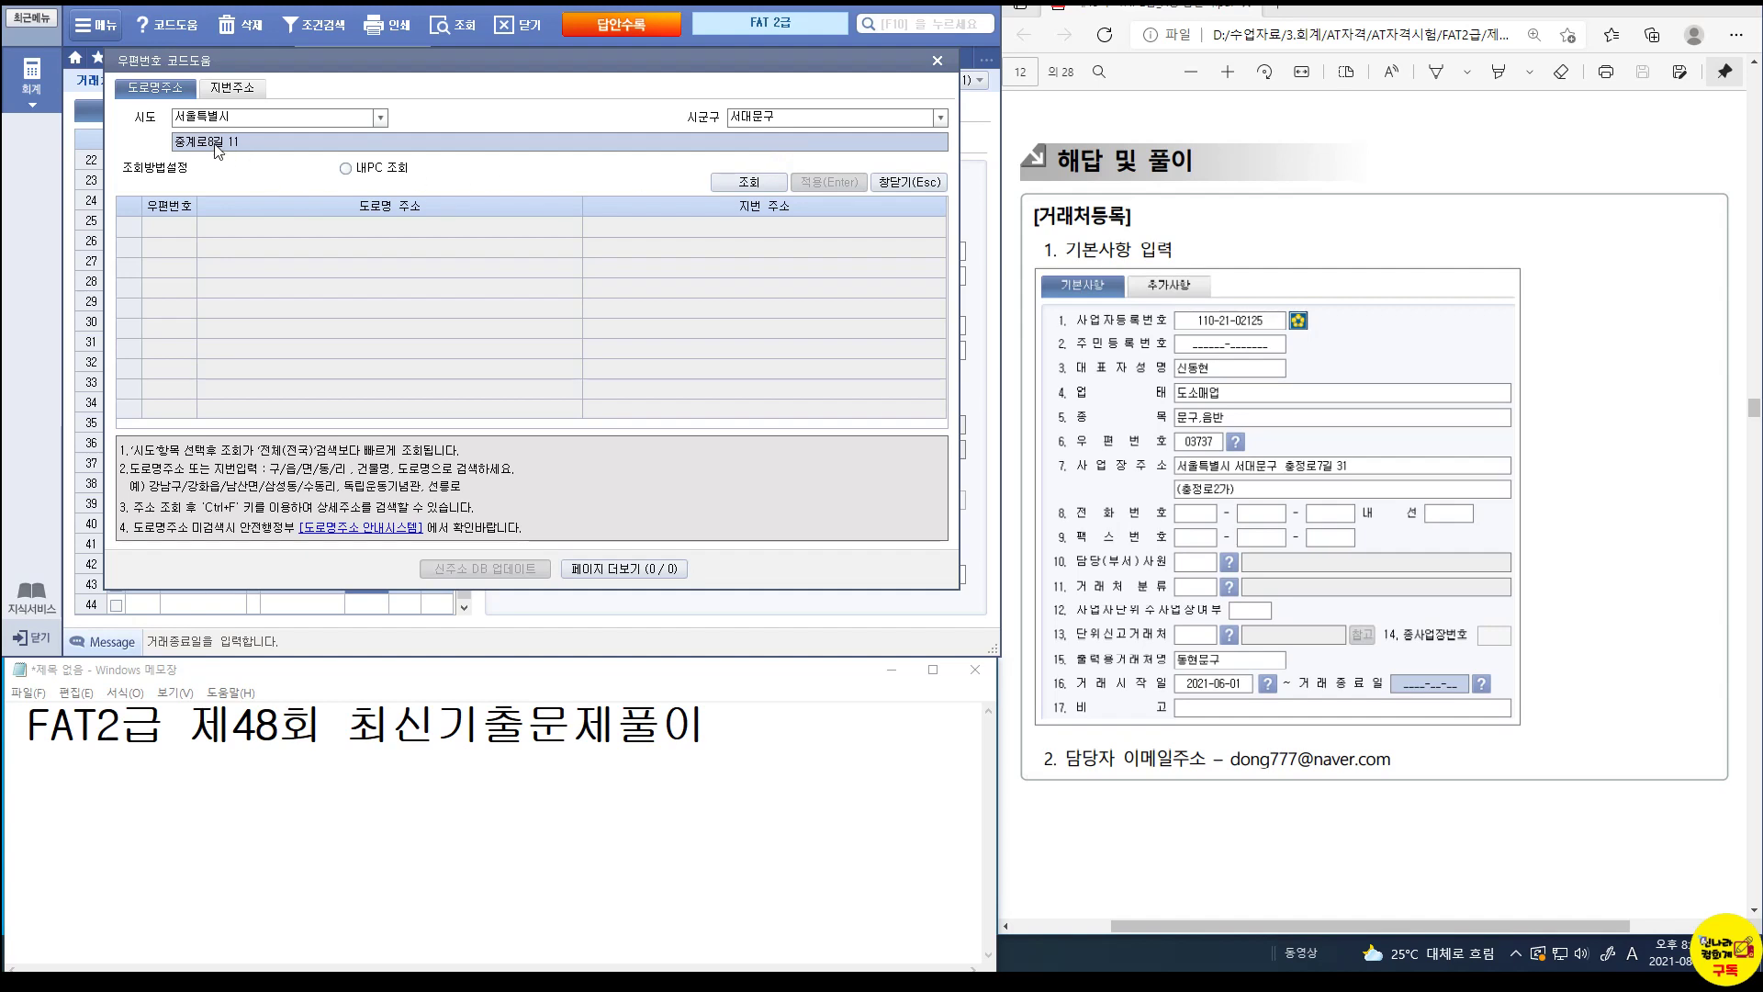
type("cjd")
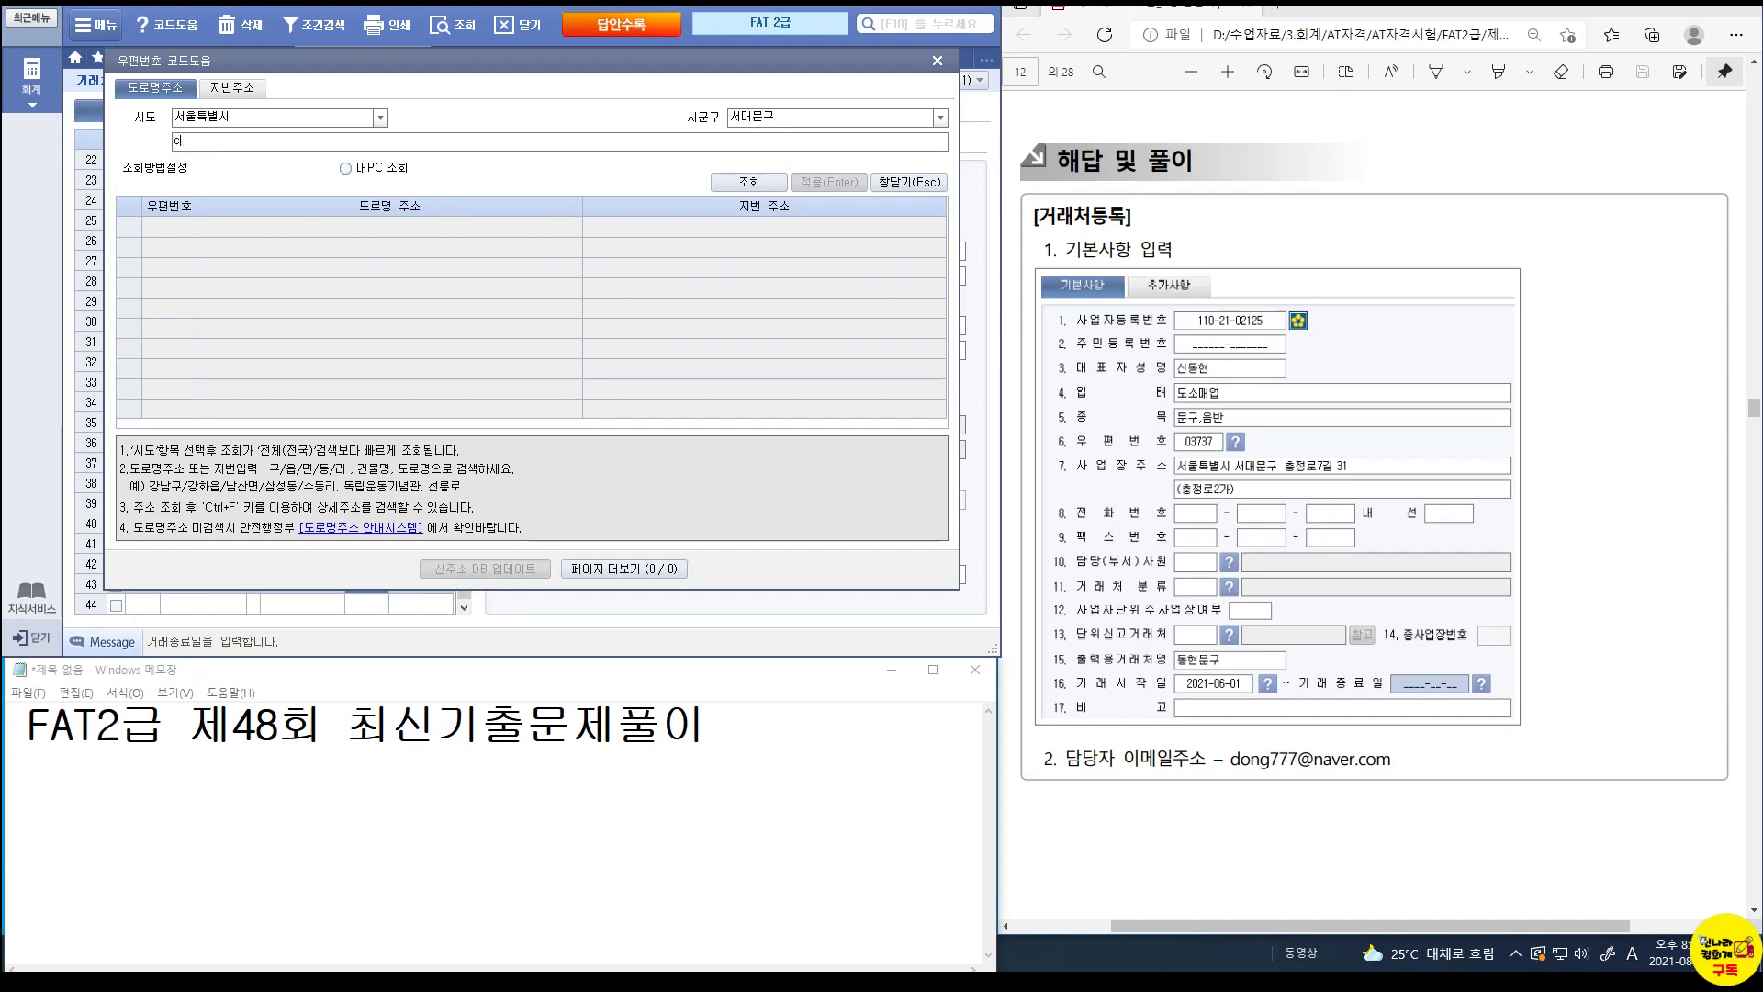
key("Hangul")
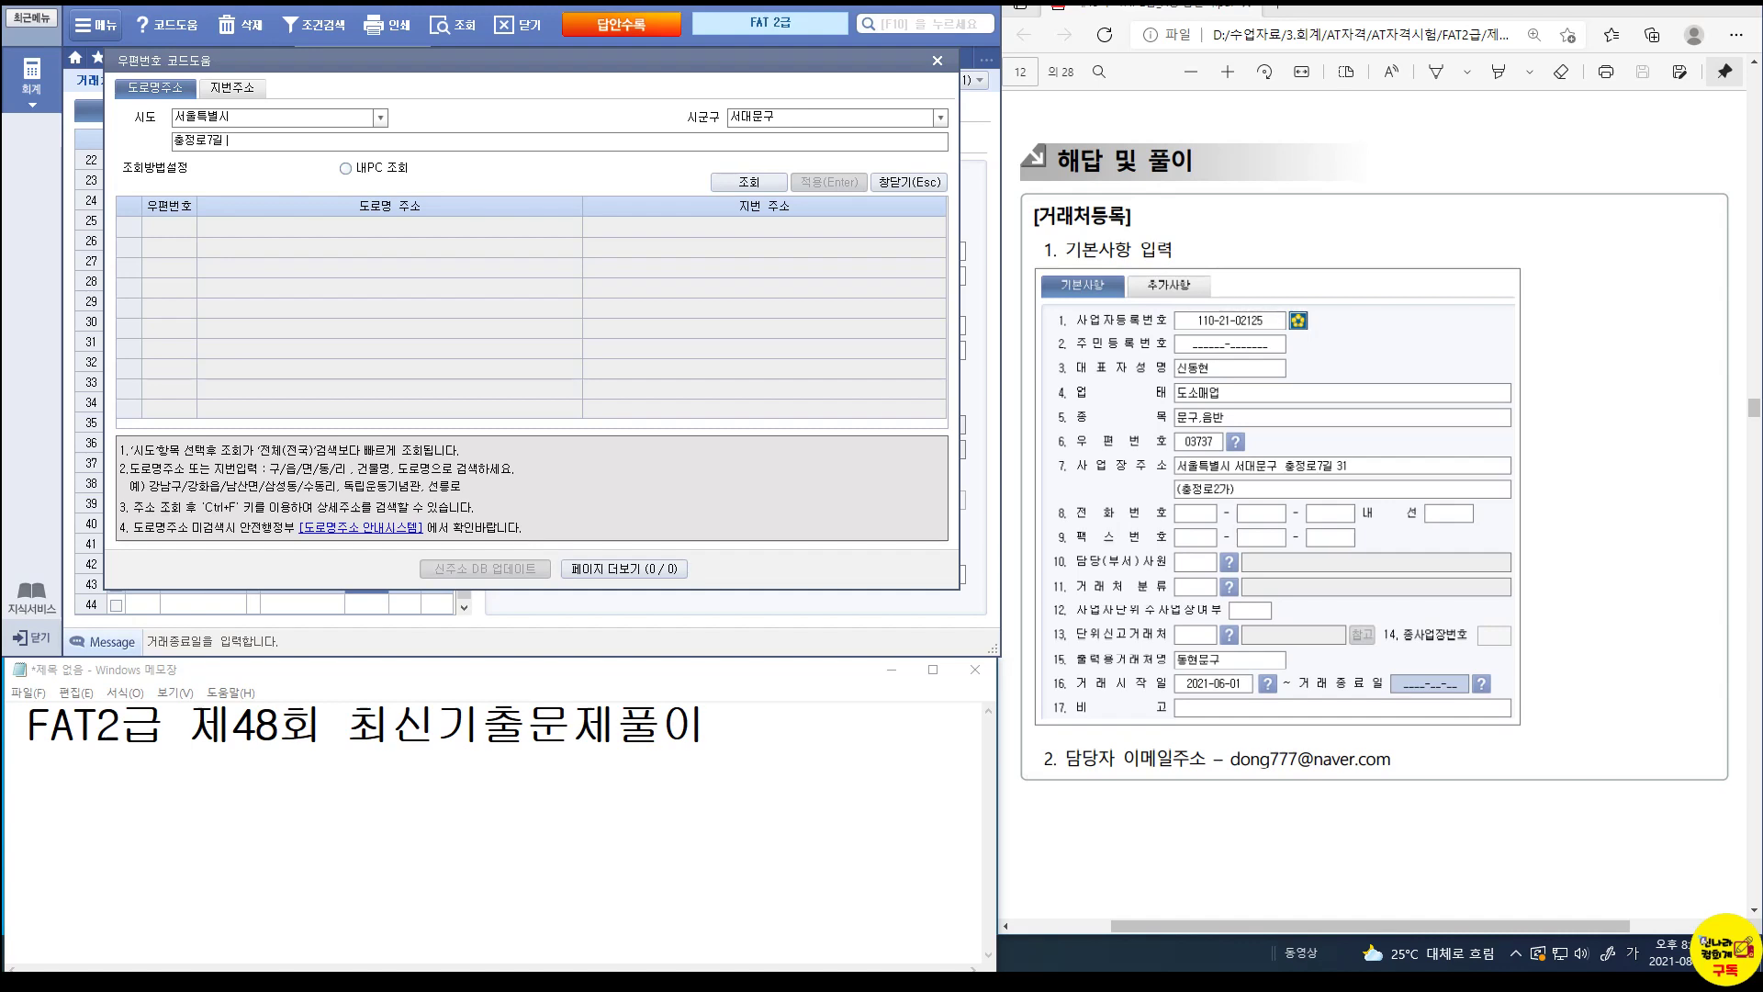
key("Return")
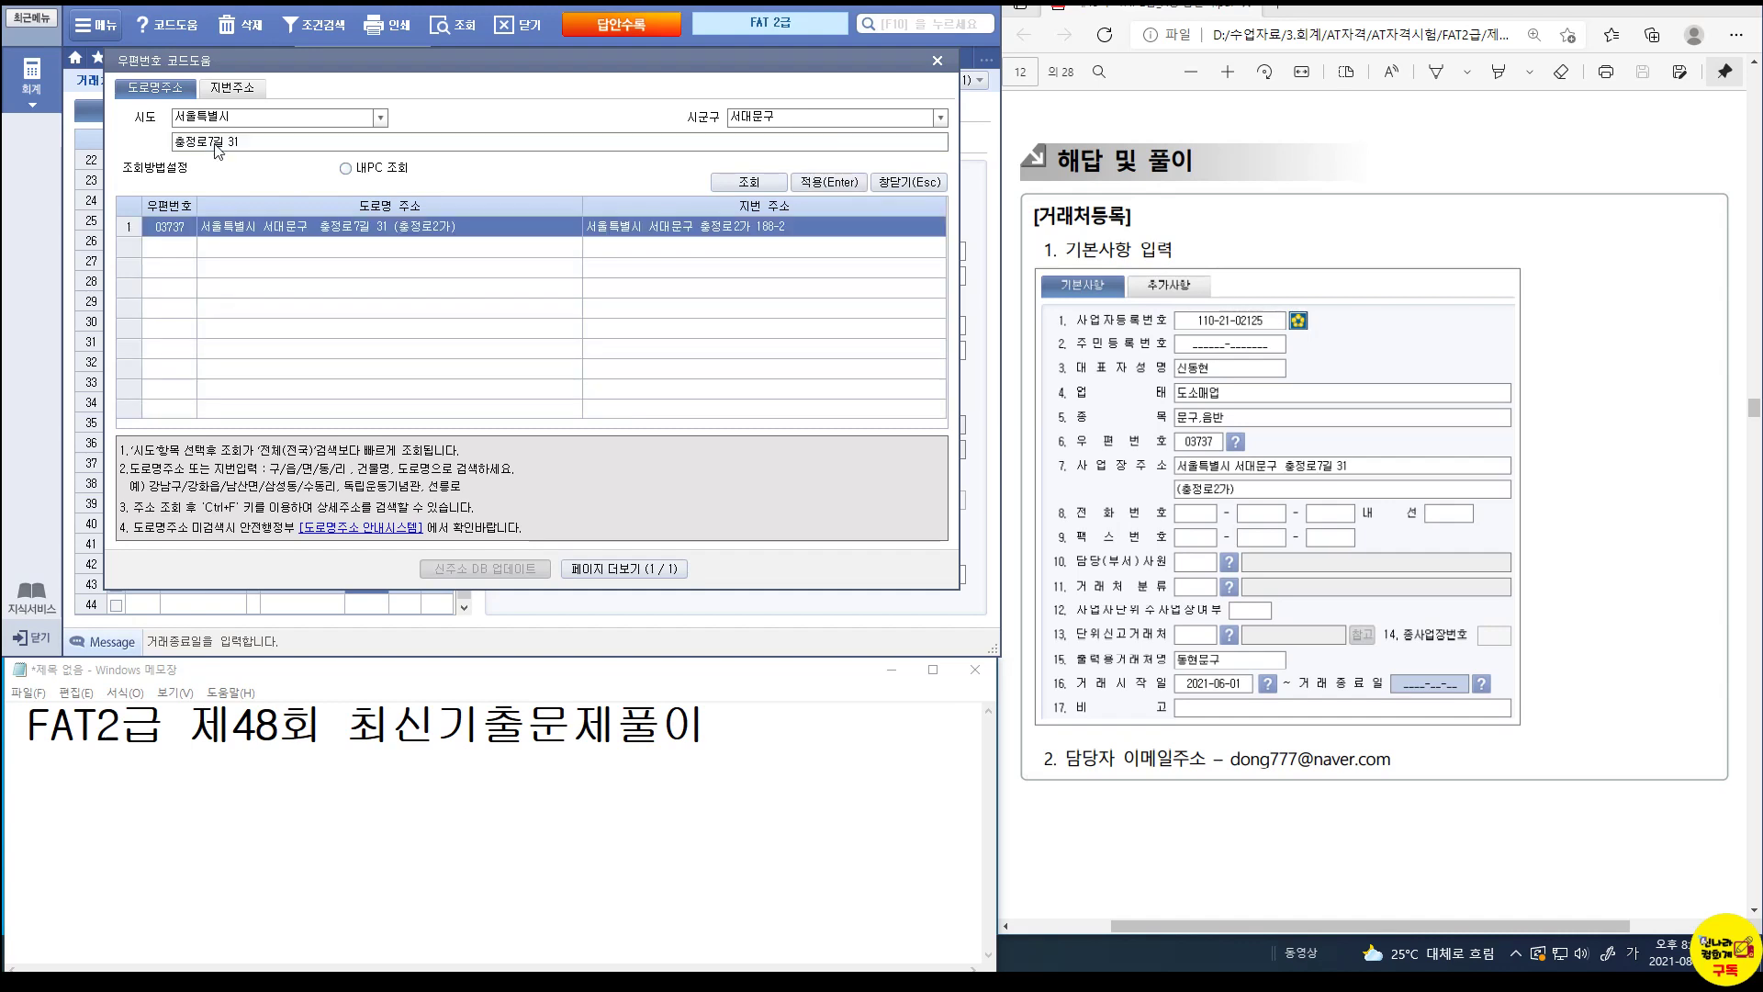
left_click(813, 182)
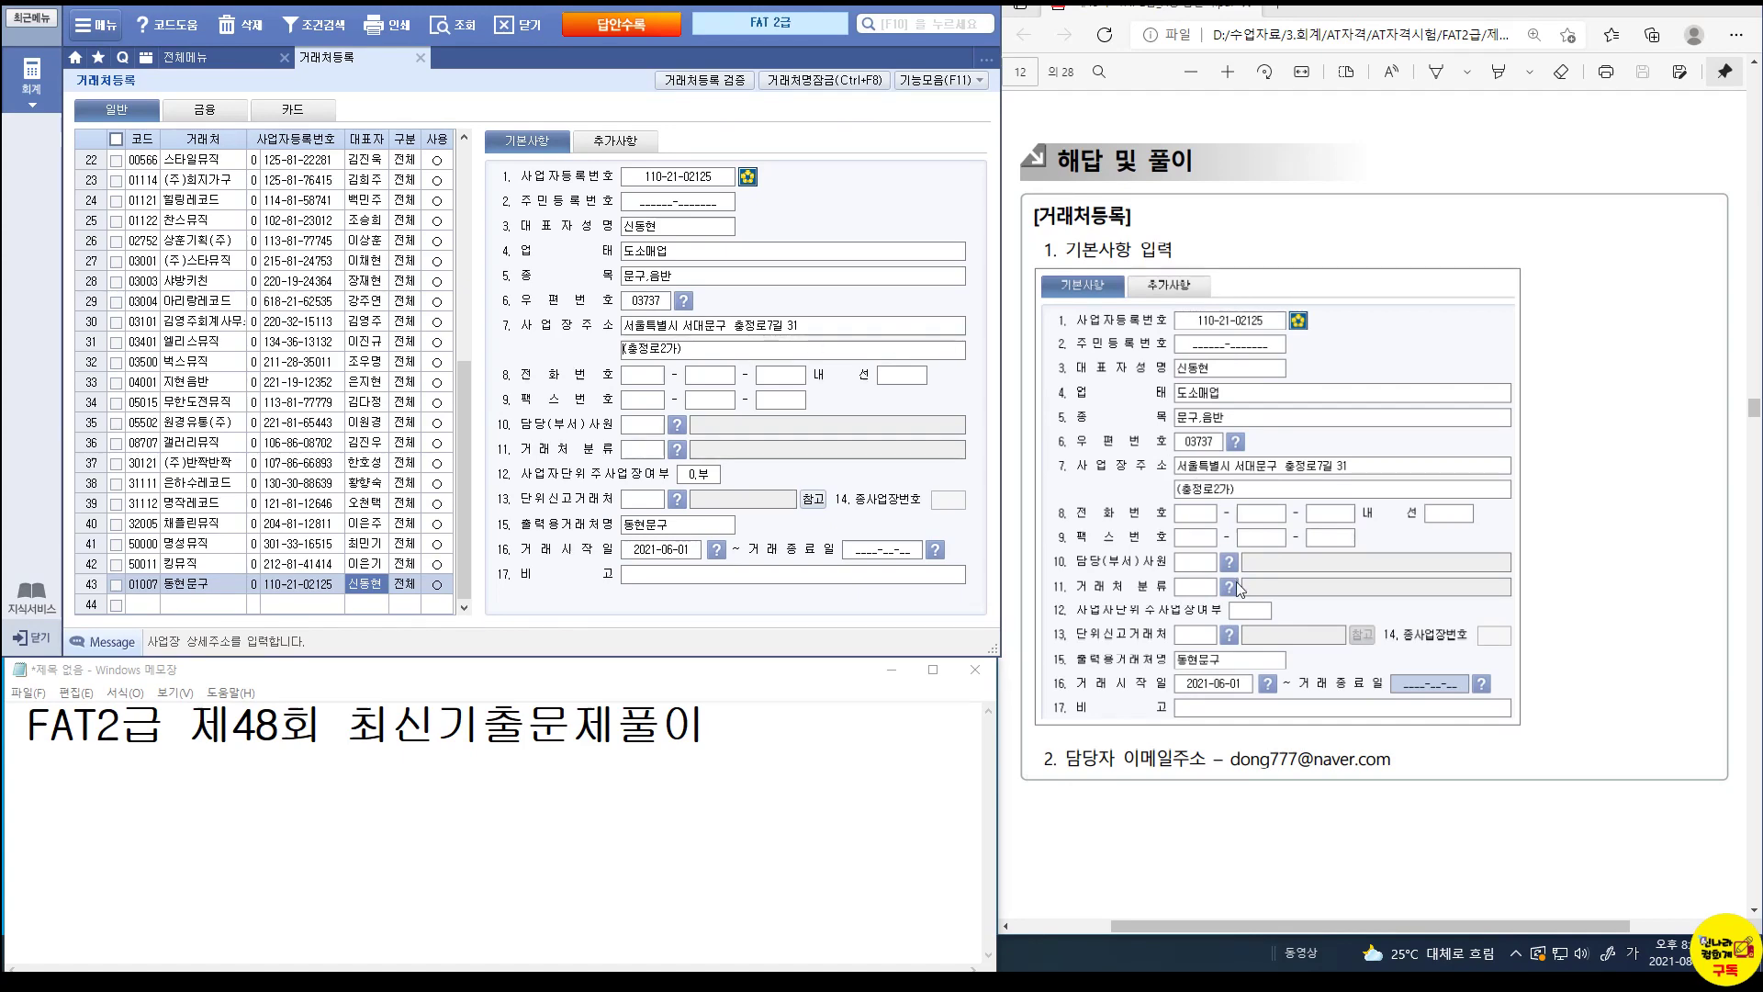
Close 거래처등록 and open the 2020 전기분 재무상태표 from 기초정보관리.
scroll(1238, 585, "down", 10)
scroll(1238, 588, "down", 1)
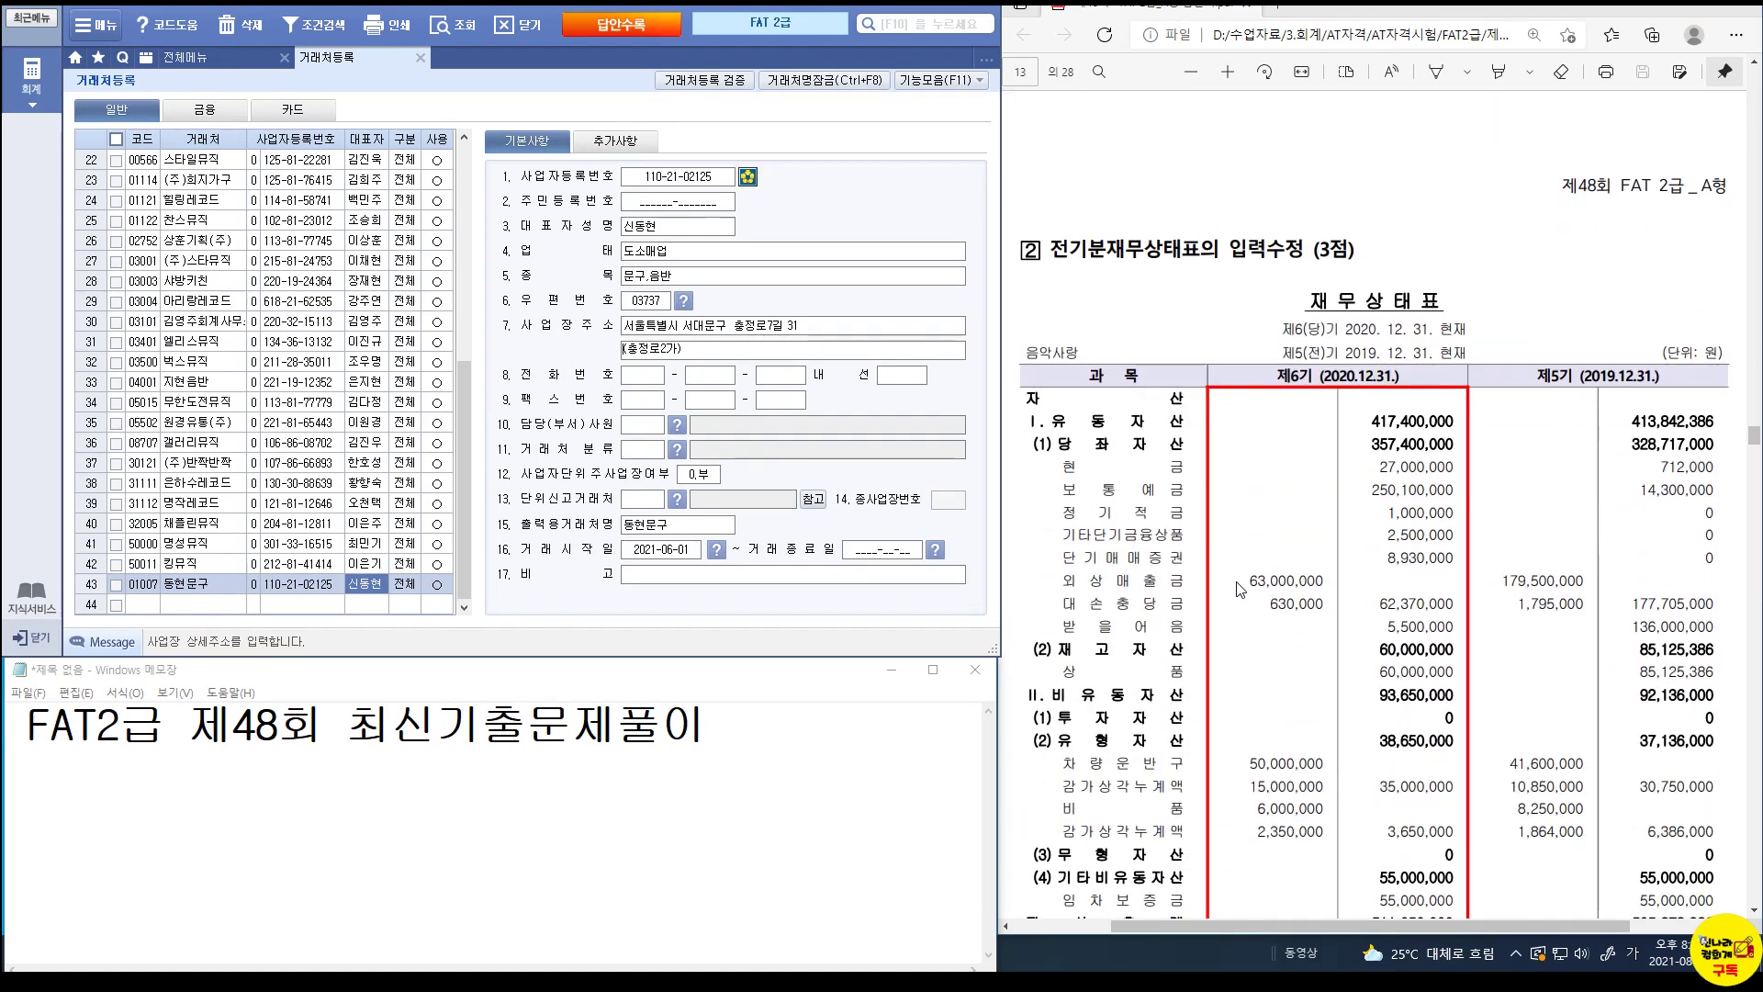
left_click(421, 56)
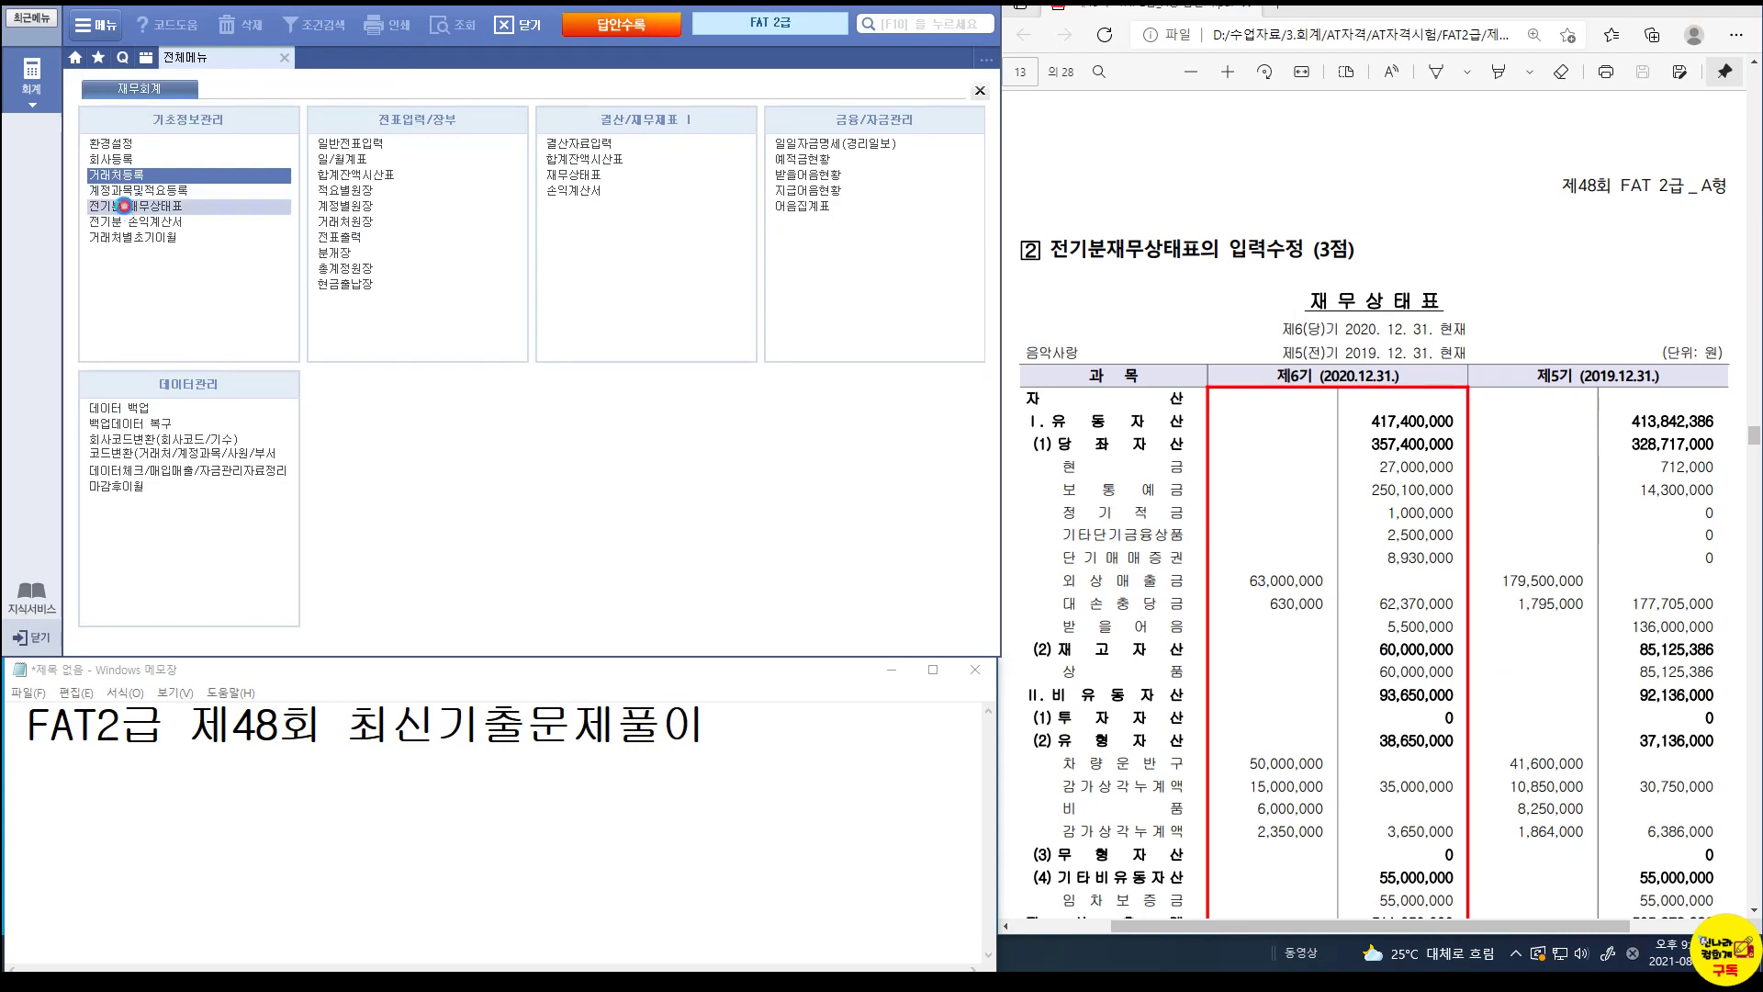
left_click(129, 207)
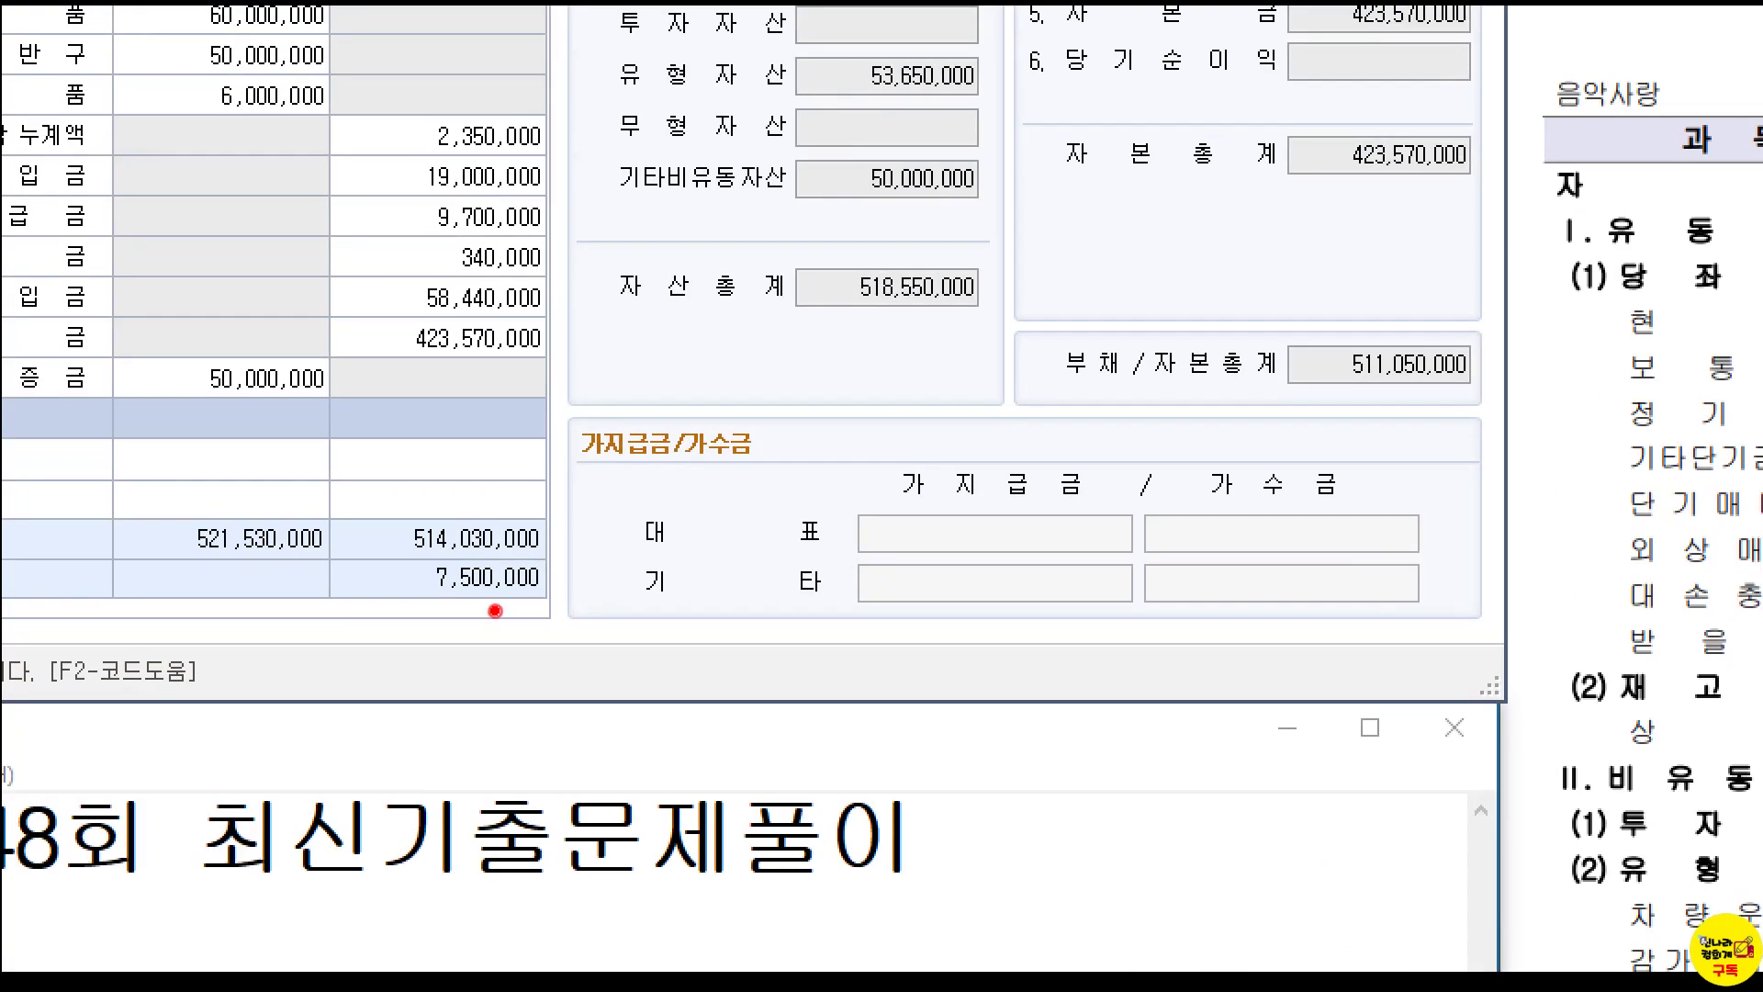
left_click_drag(424, 578, 576, 615)
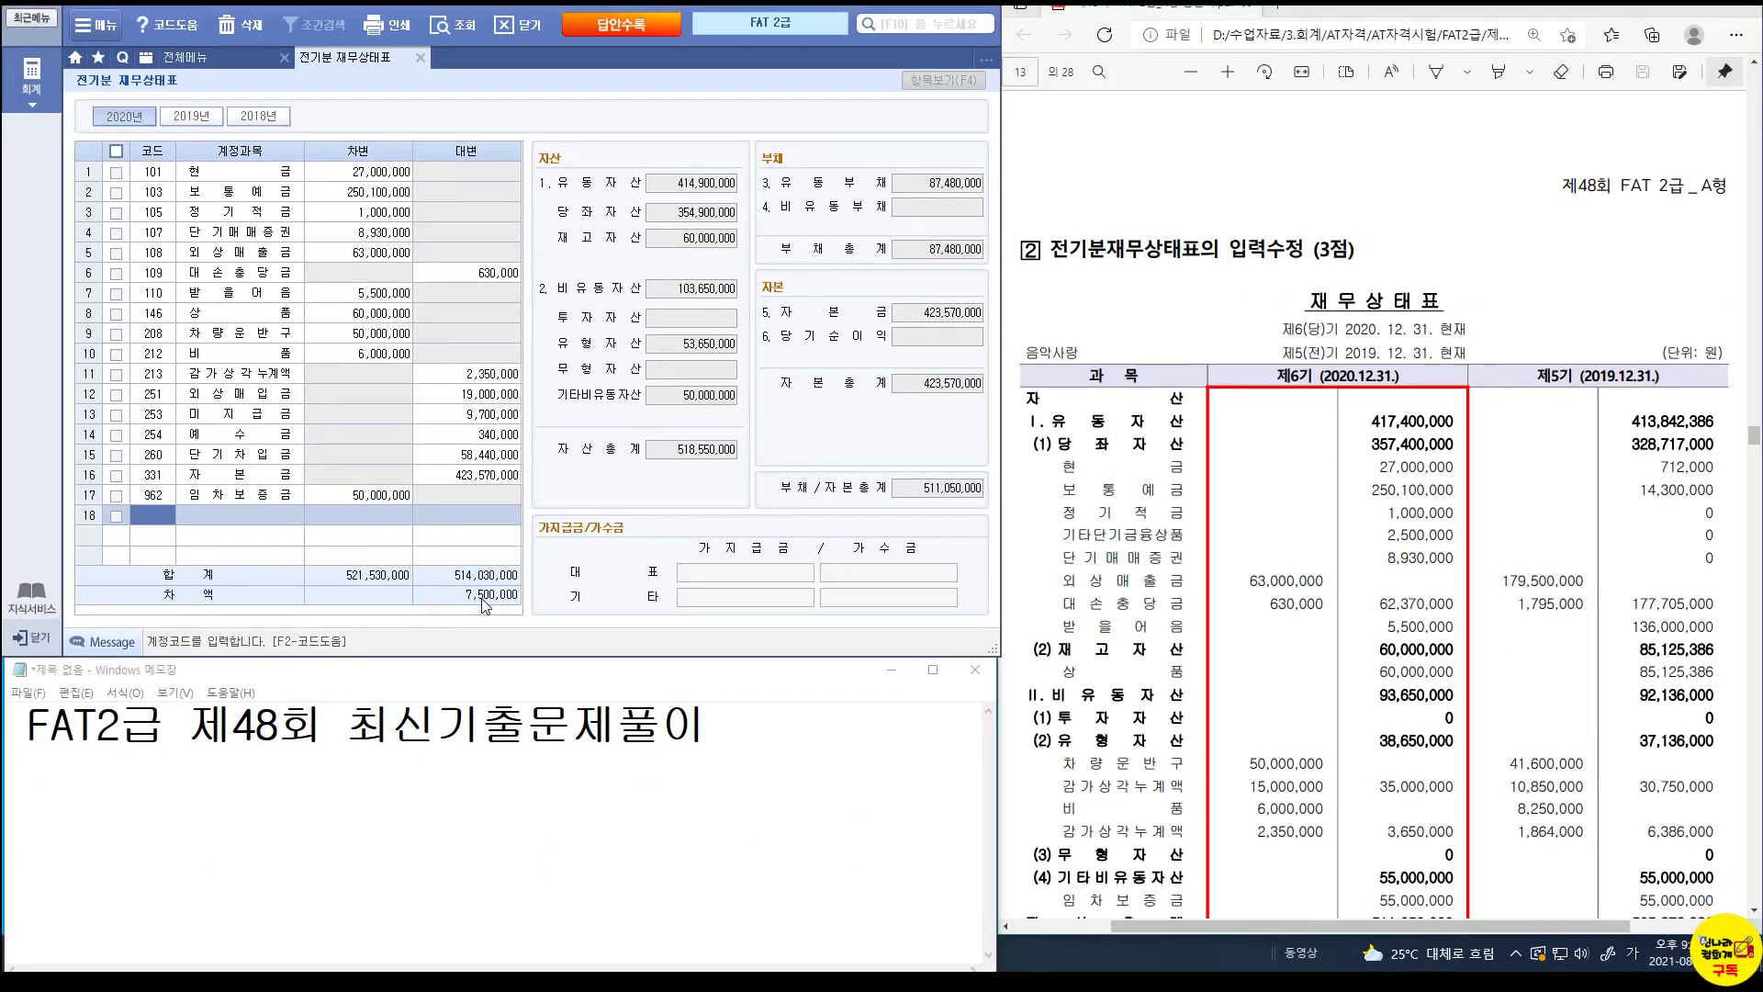
Filter the prior-period balance sheet to show only the 당좌자산 accounts.
left_click(705, 182)
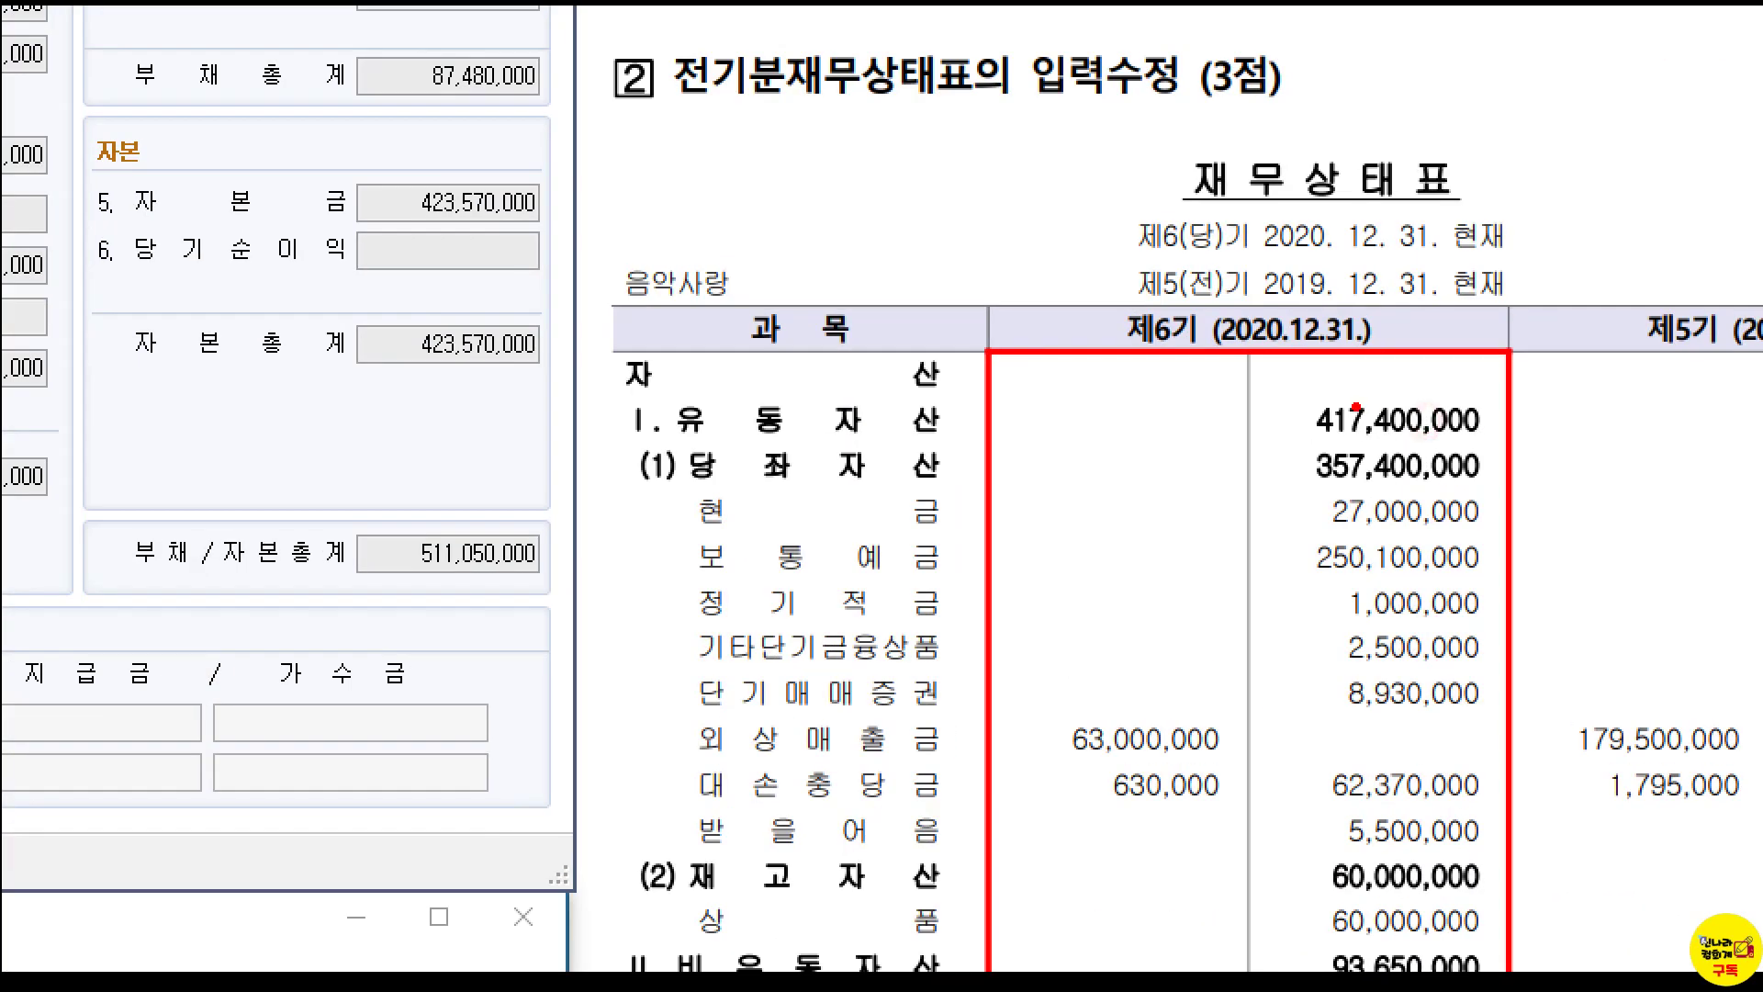
mouse_move(1275, 382)
left_mouse_down()
mouse_move(1414, 441)
mouse_move(1500, 443)
left_mouse_up()
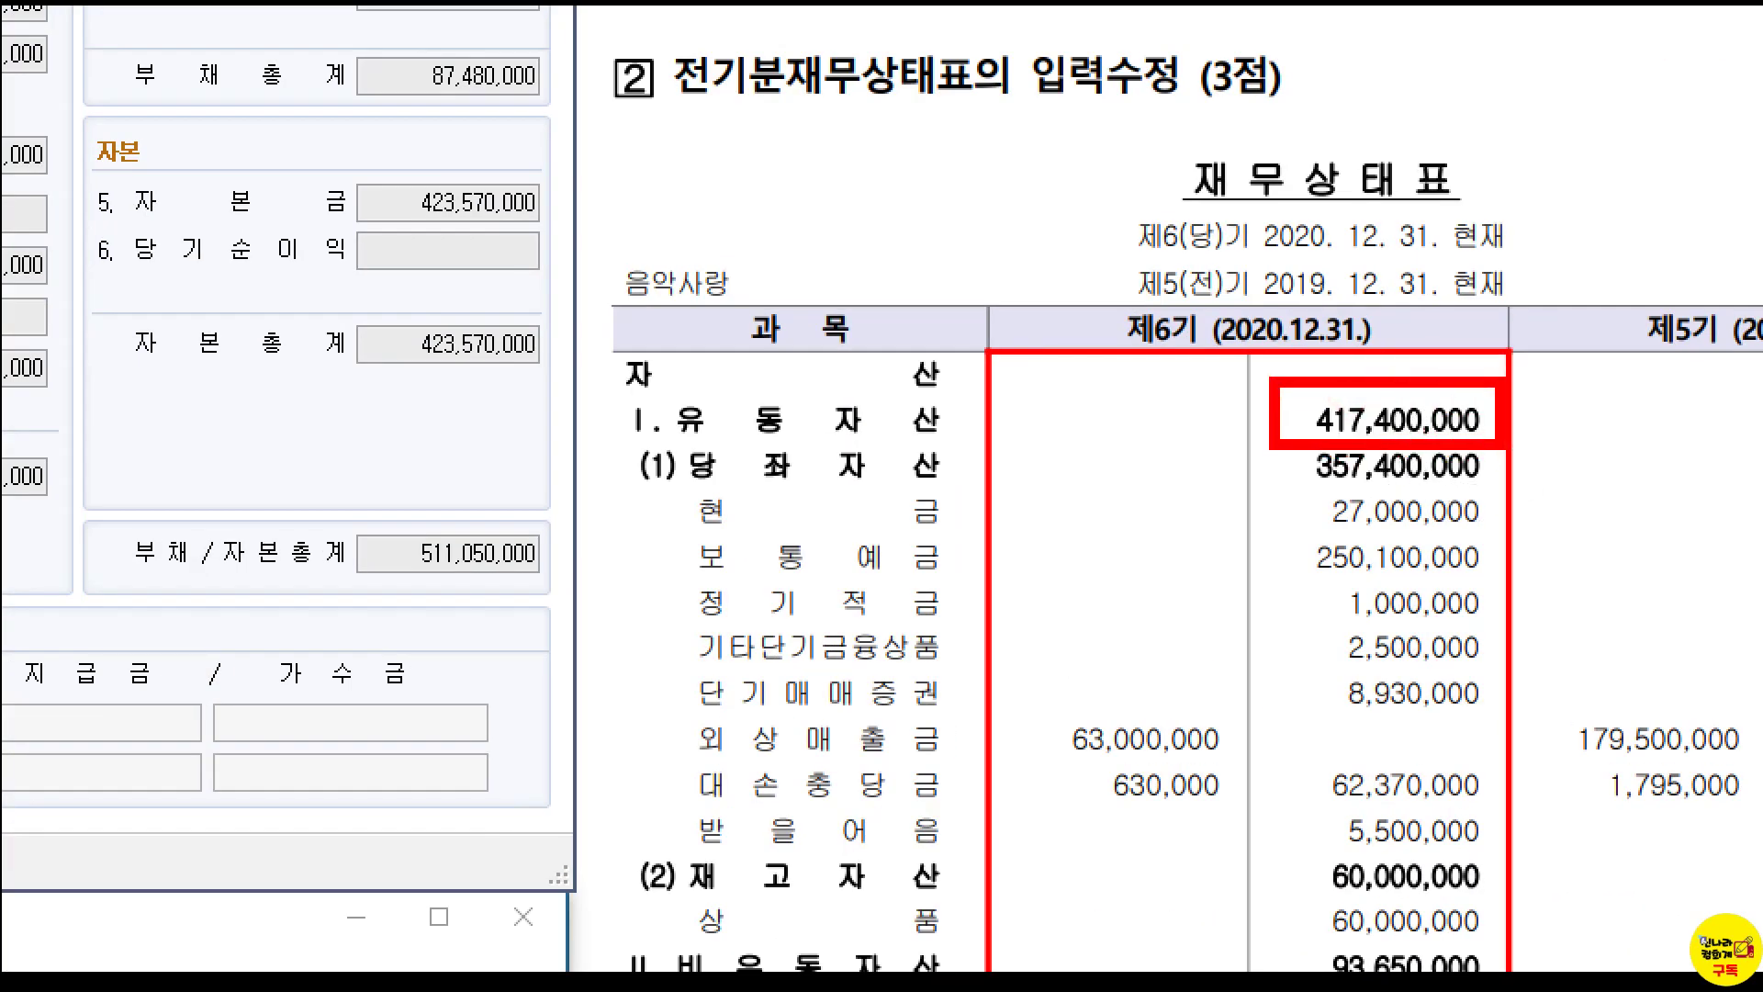
key("Escape")
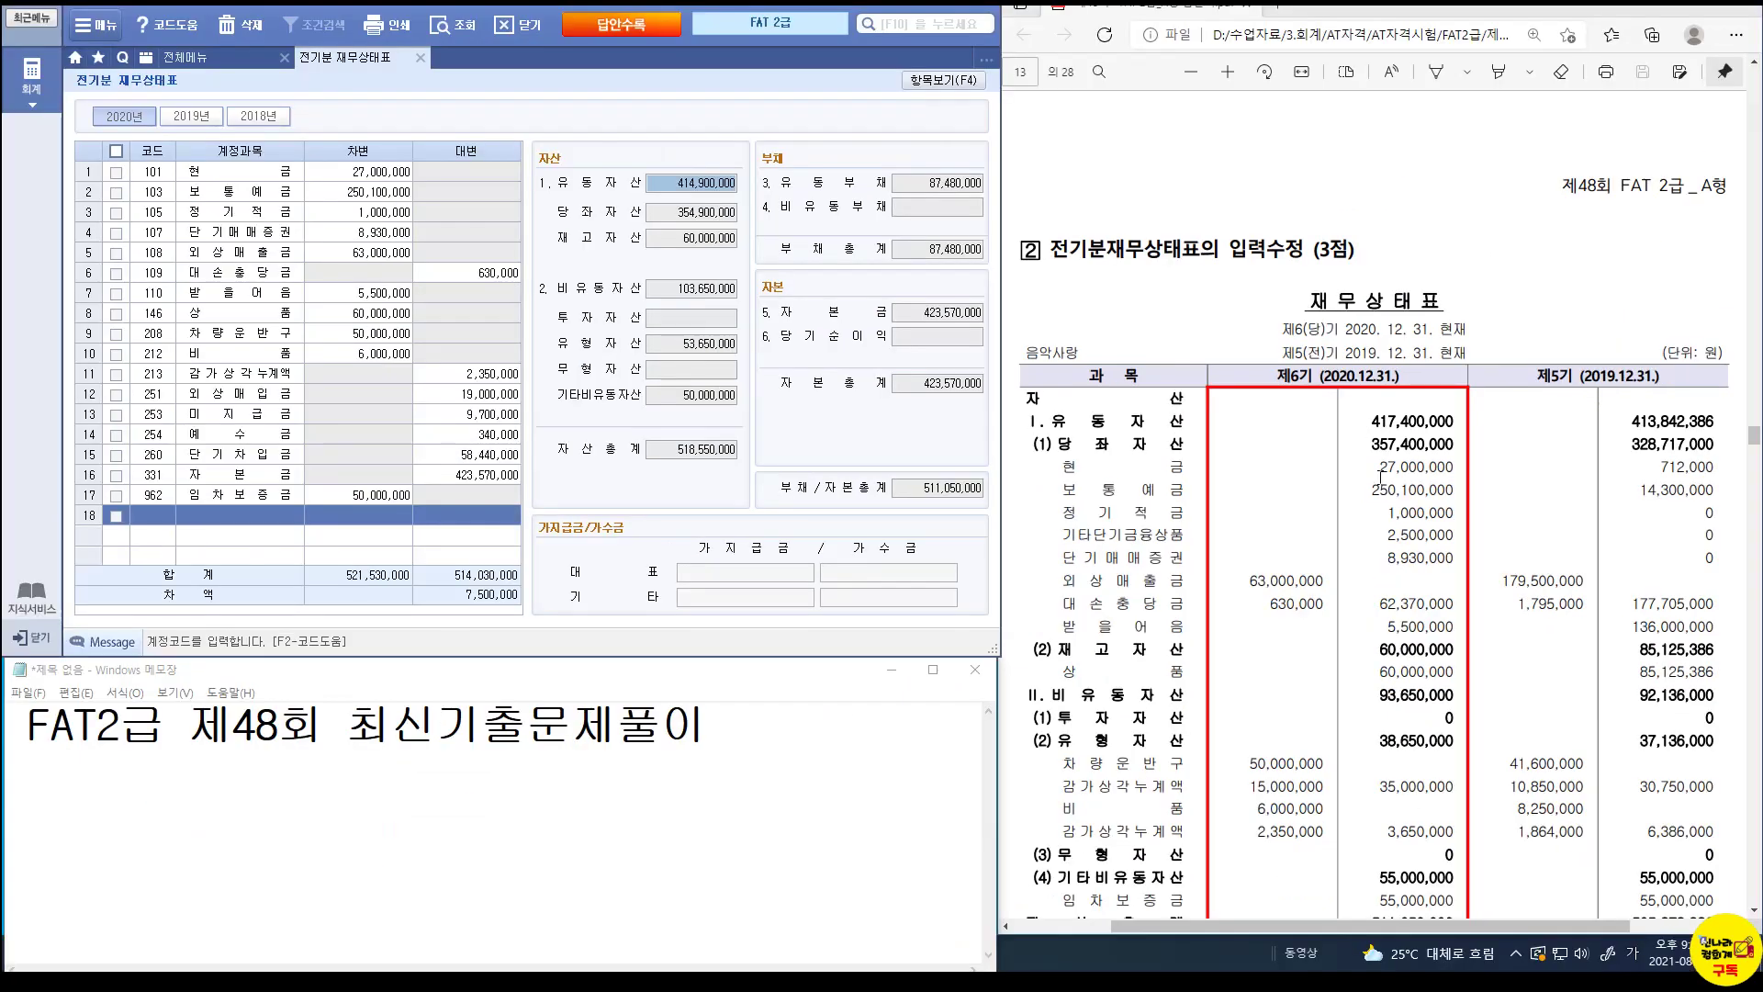
key("ctrl+1")
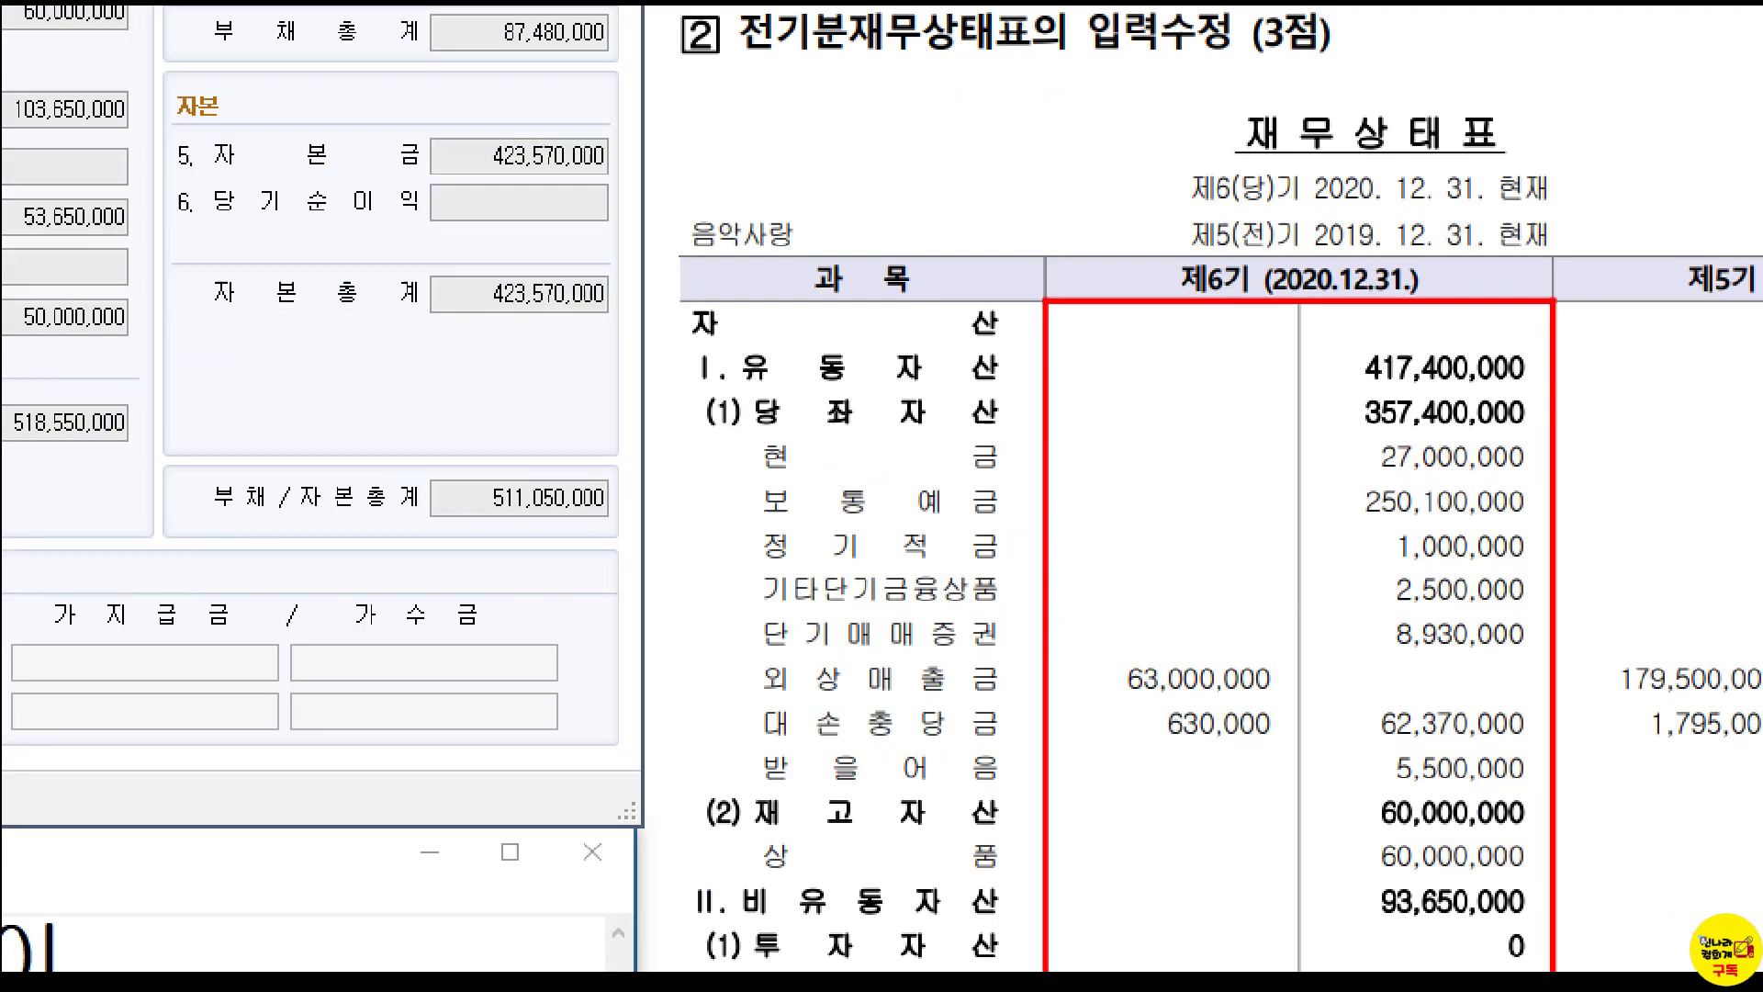
left_click(1379, 477)
left_click_drag(1362, 430, 1469, 456)
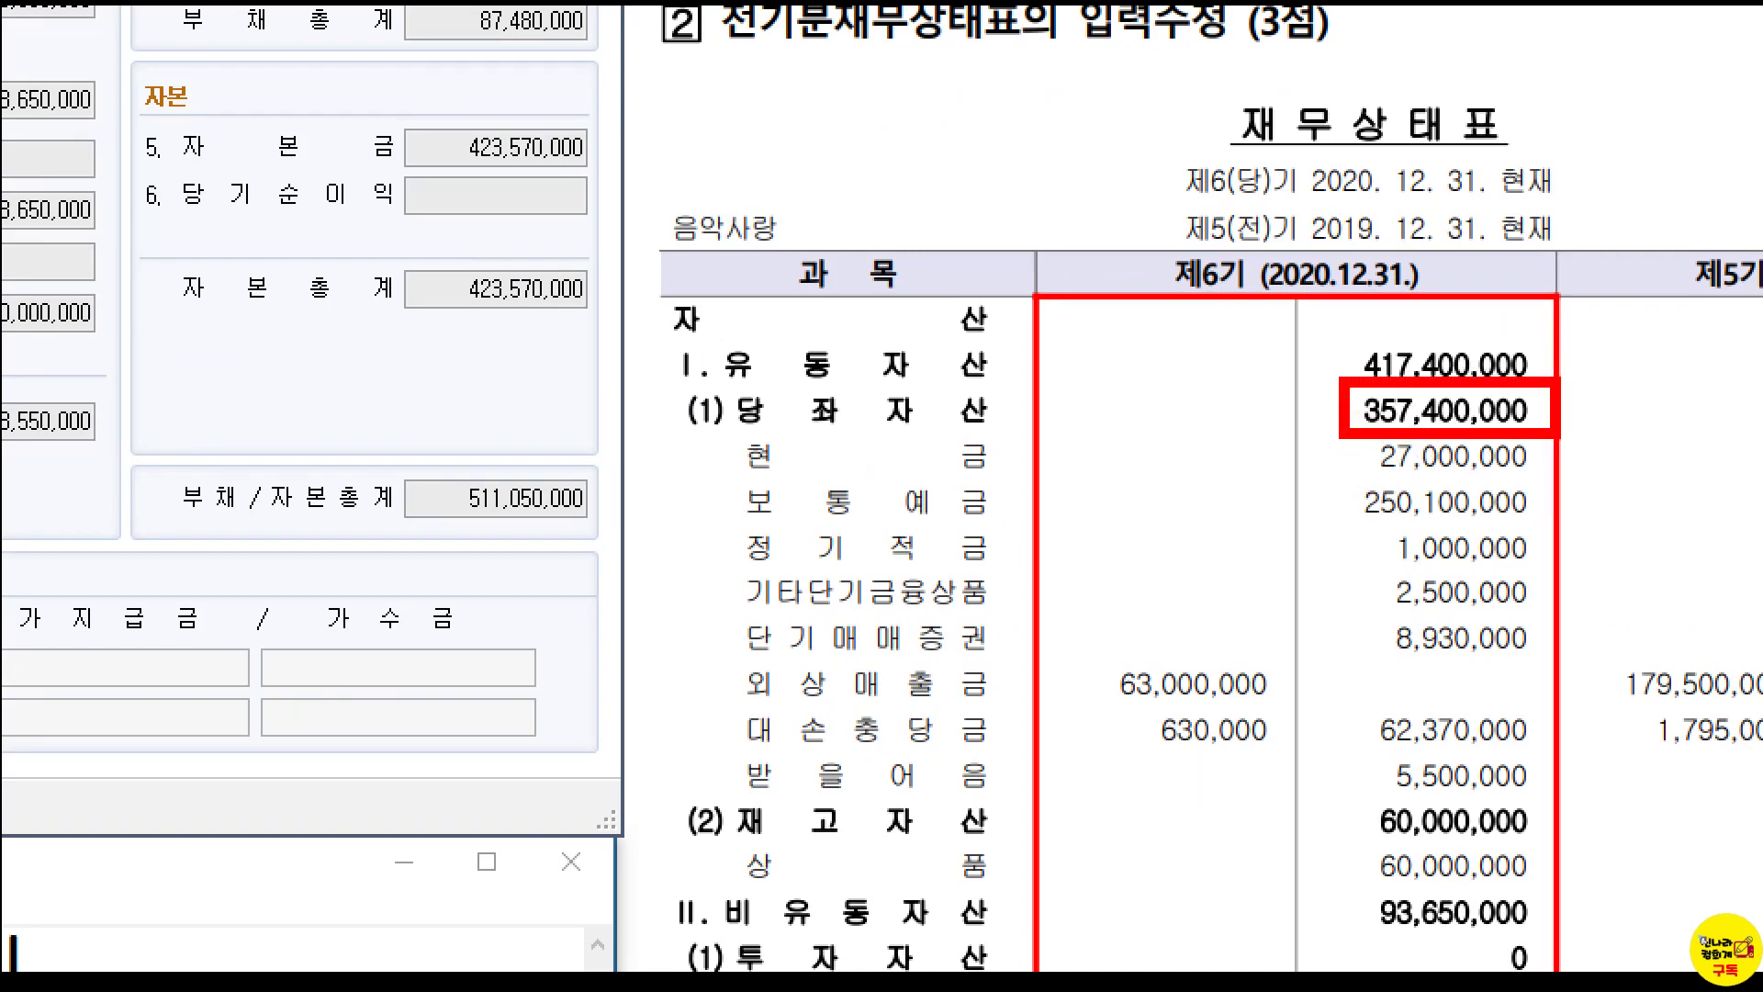
key("Escape")
left_click(702, 213)
left_click(939, 82)
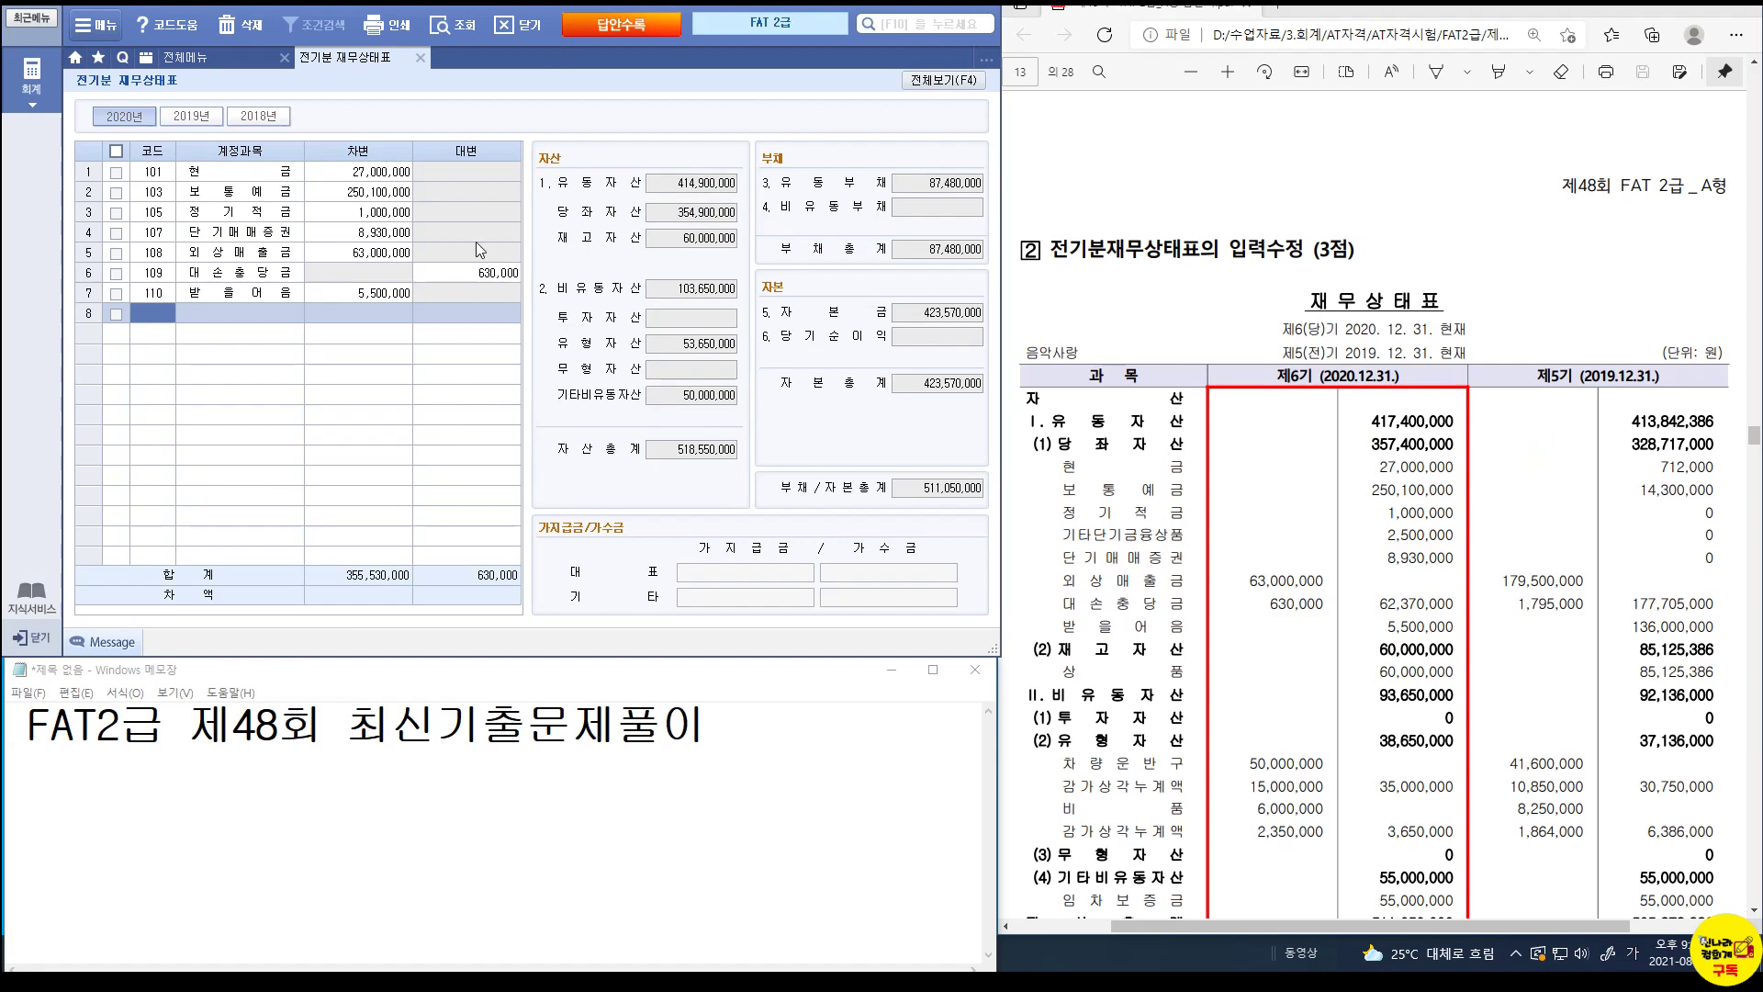
key("ctrl+1")
left_click(265, 232)
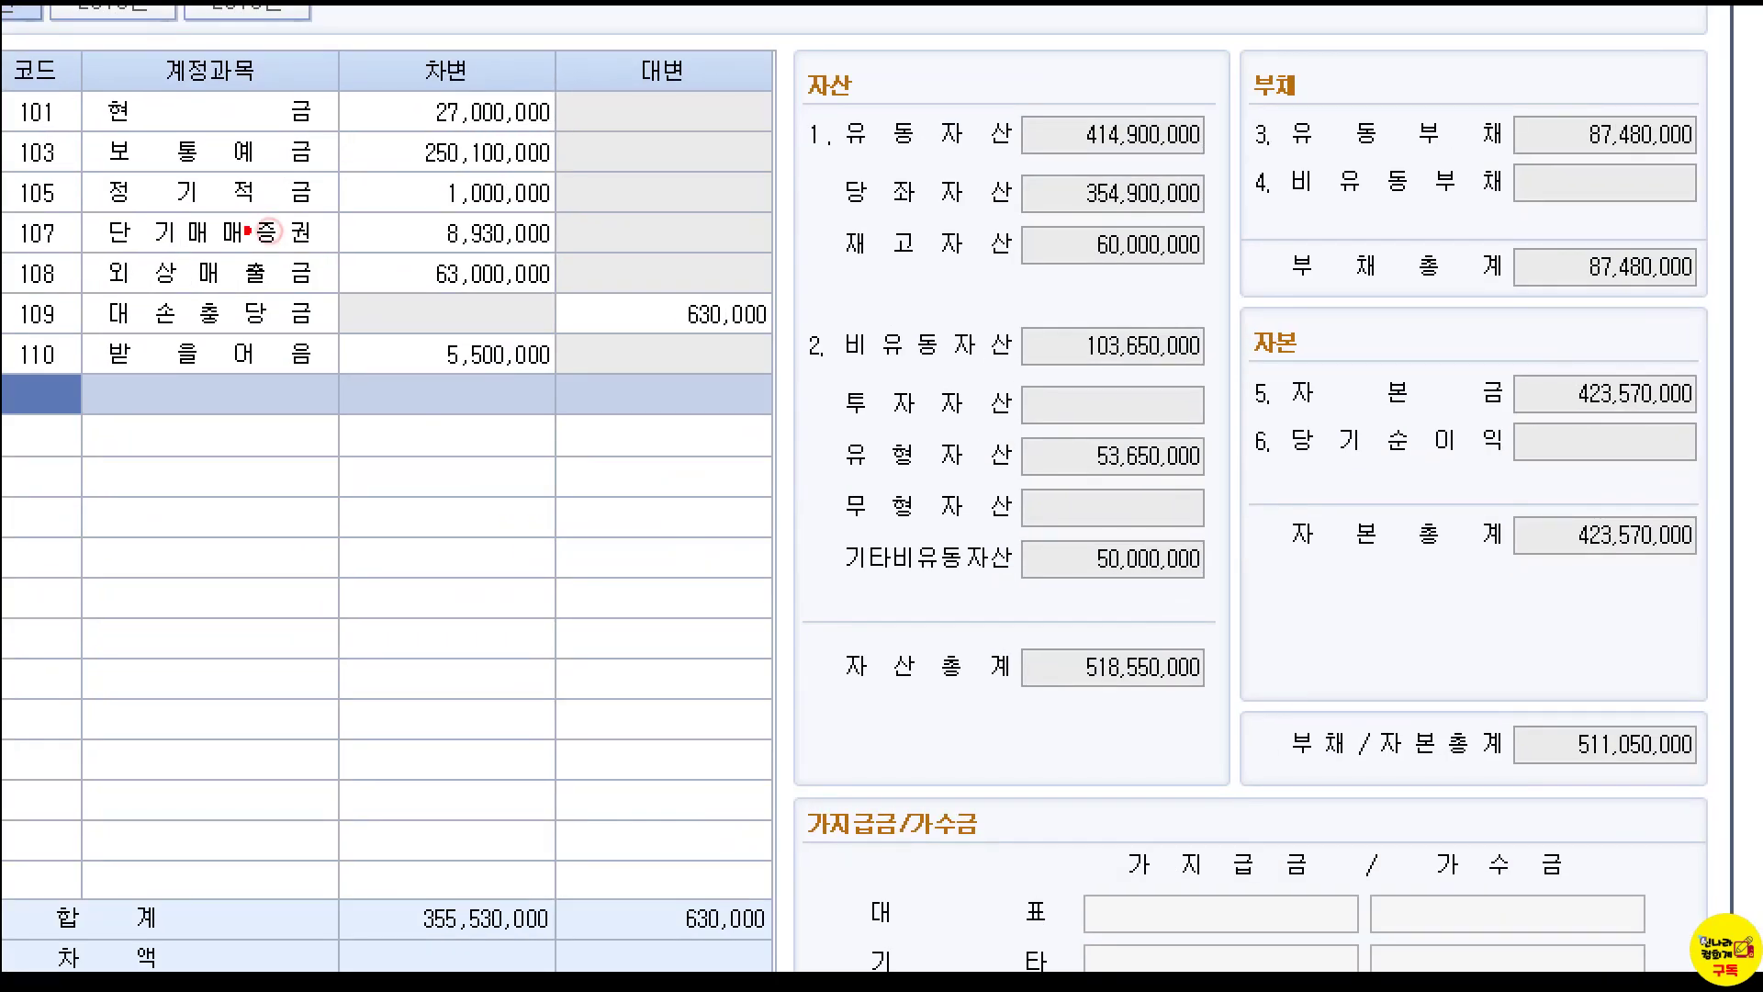
mouse_move(3, 85)
left_mouse_down()
mouse_move(181, 133)
mouse_move(343, 379)
left_mouse_up()
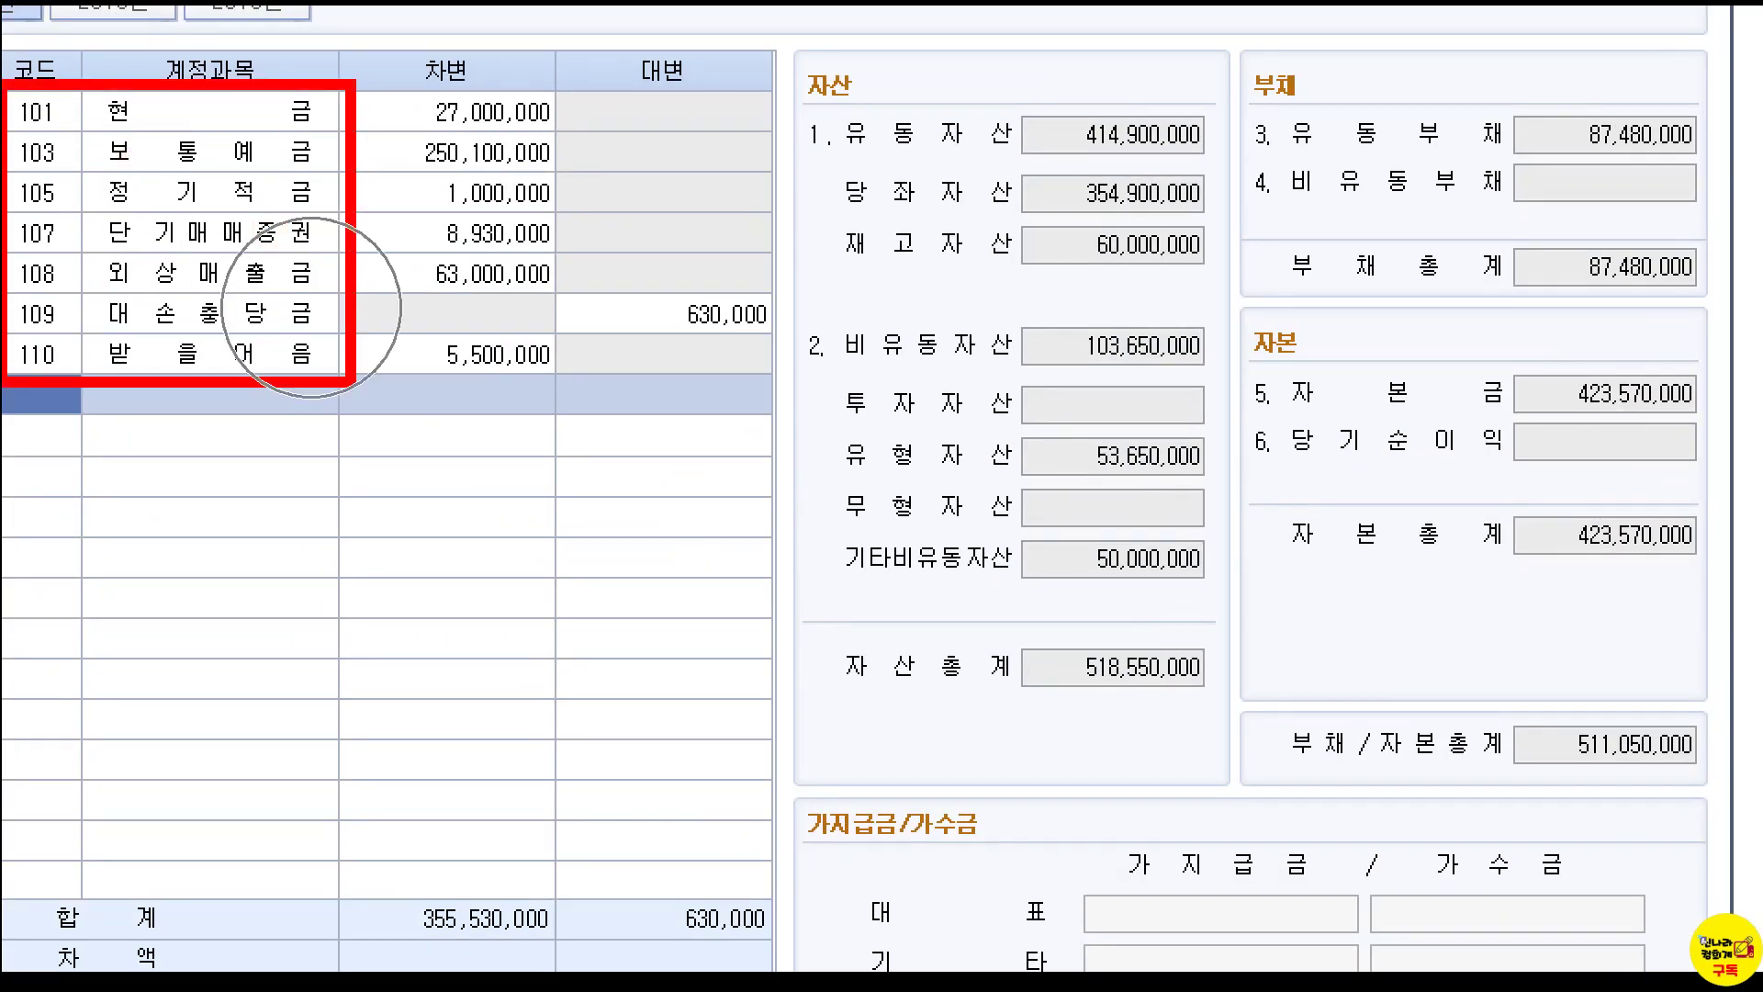
key("Escape")
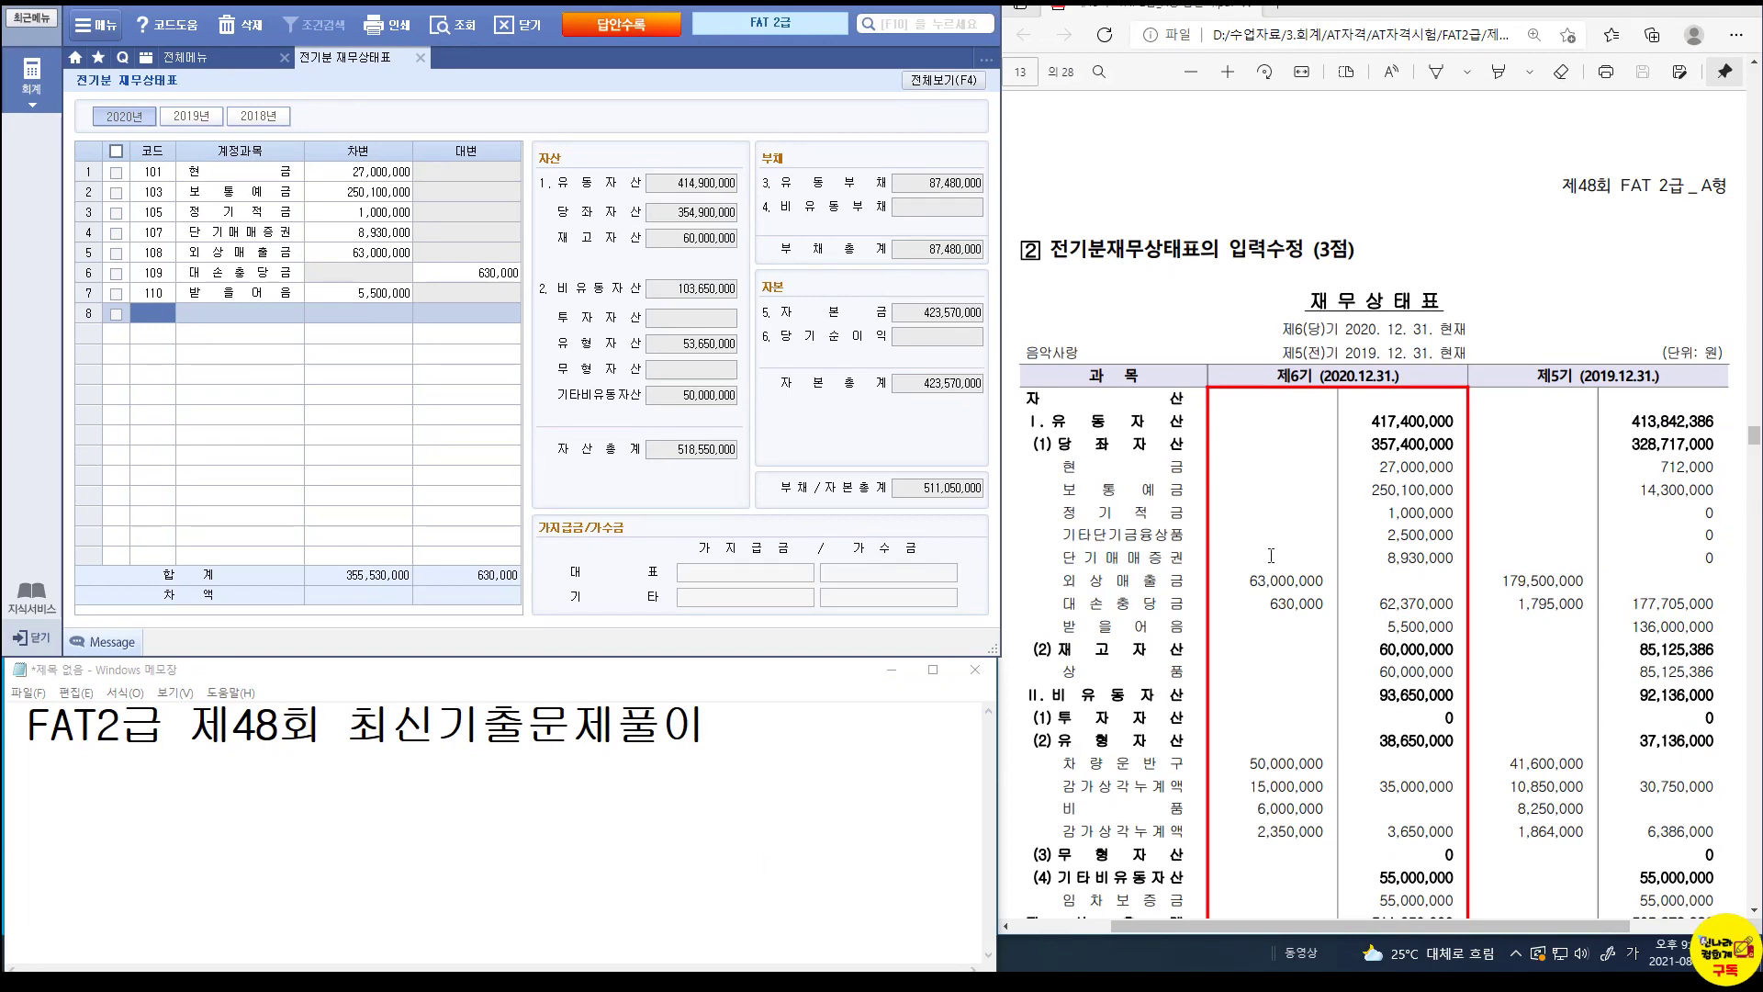
Check 현금 through 단기매매증권 against the exam, marking the missing 기타단기금융상품 2,500,000.
left_click(379, 173)
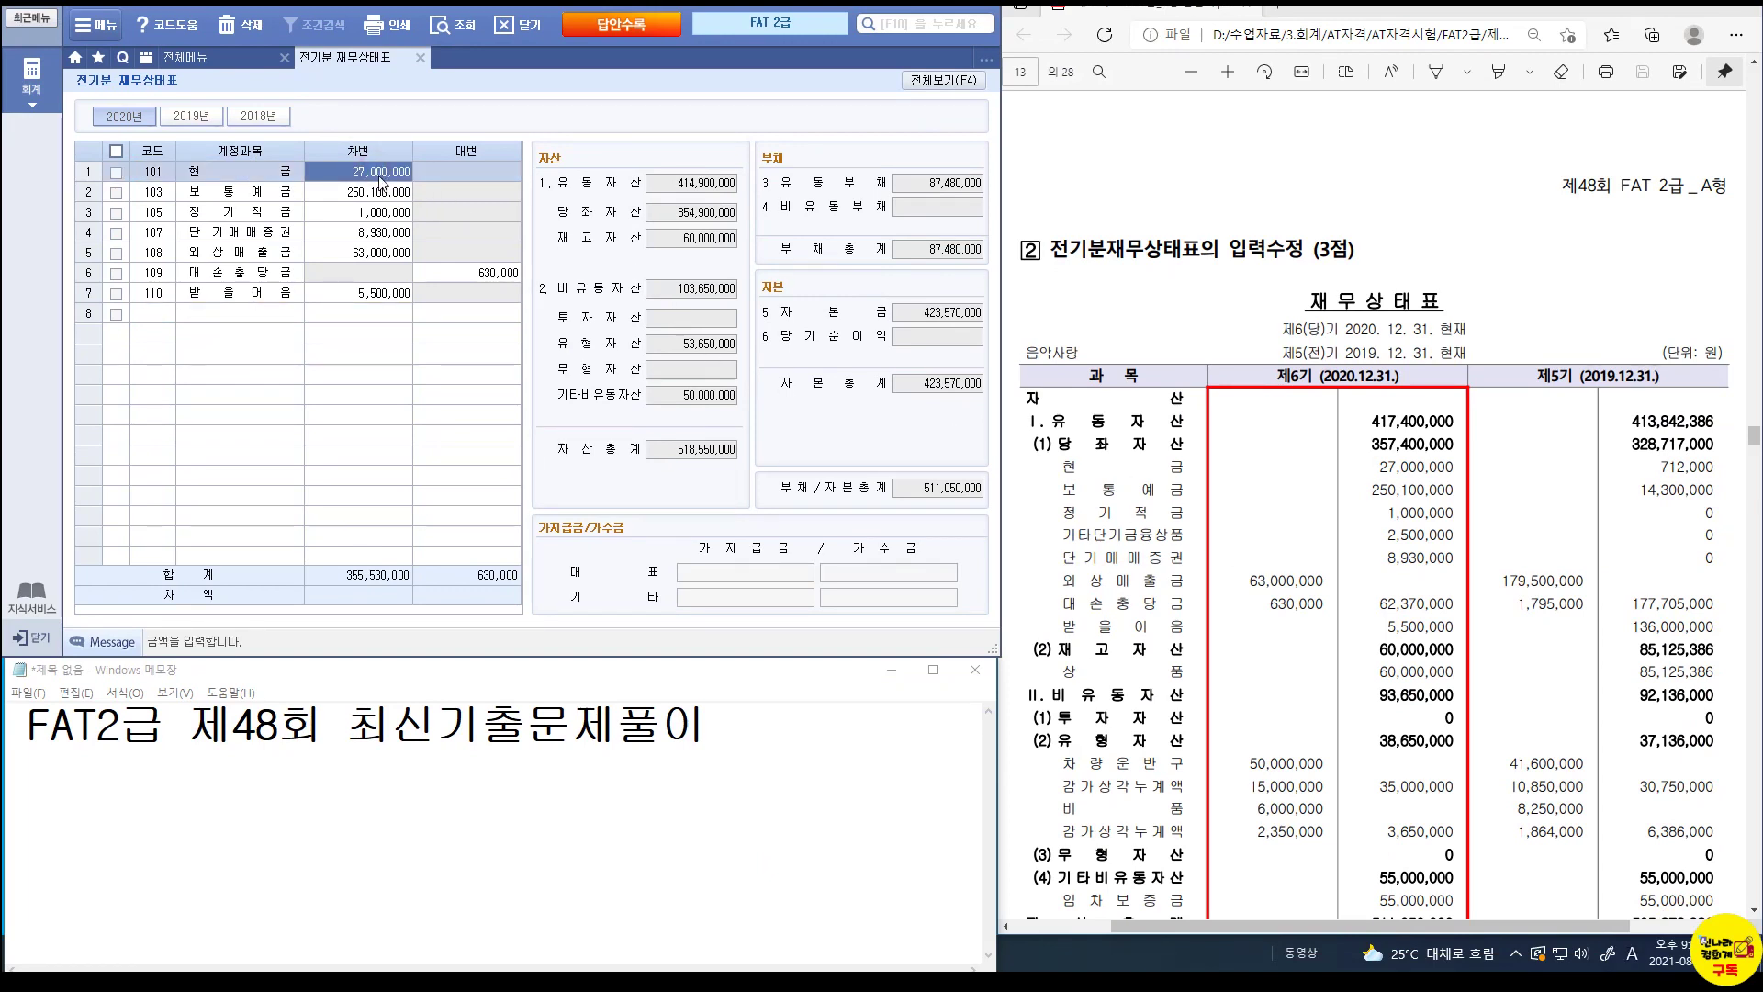
left_click(384, 193)
left_click(394, 213)
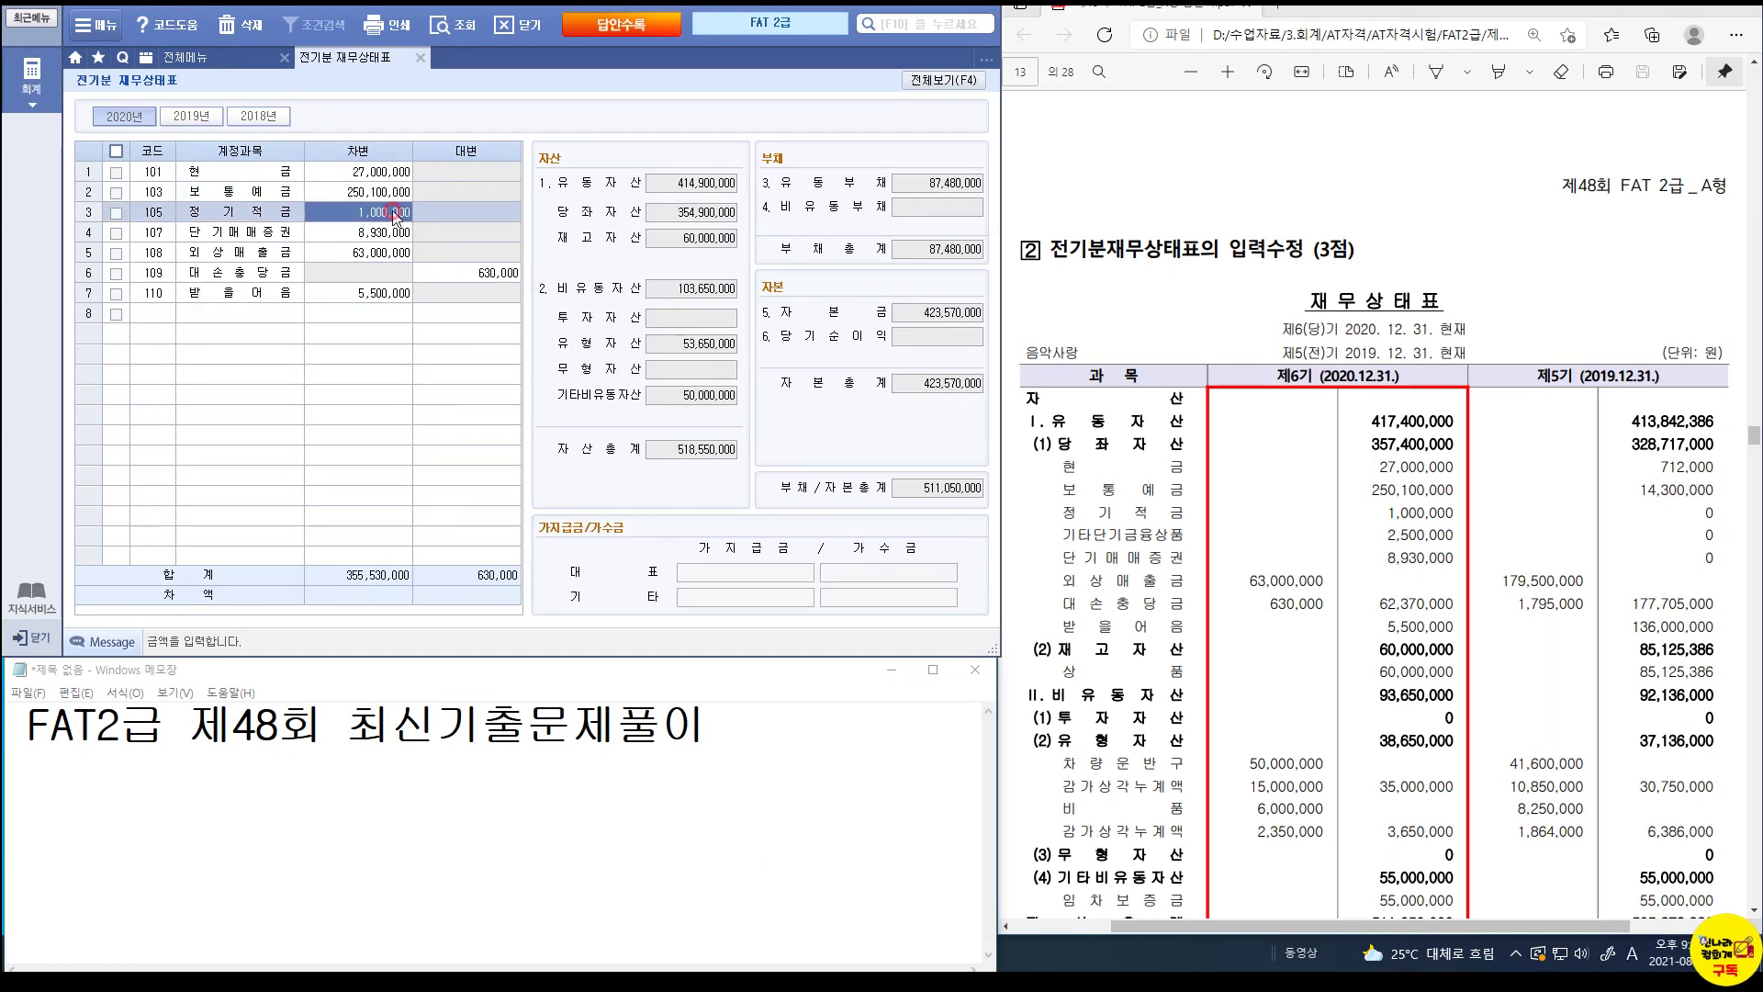
left_click(387, 242)
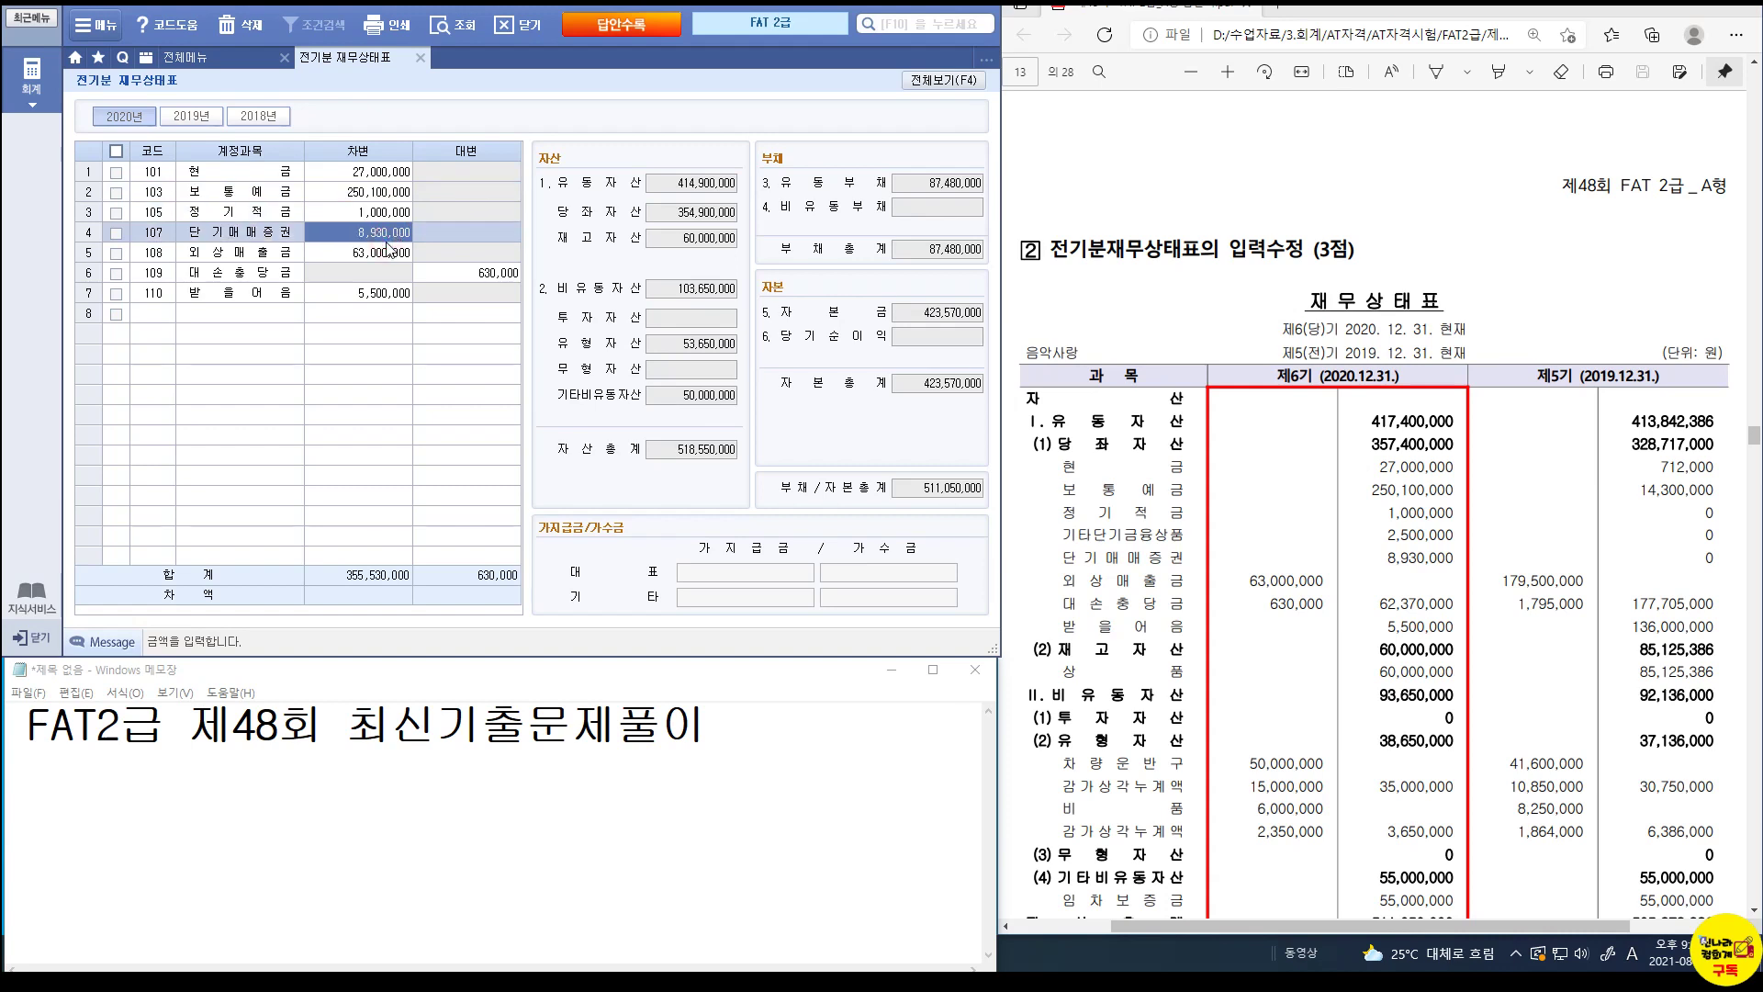
key("Return")
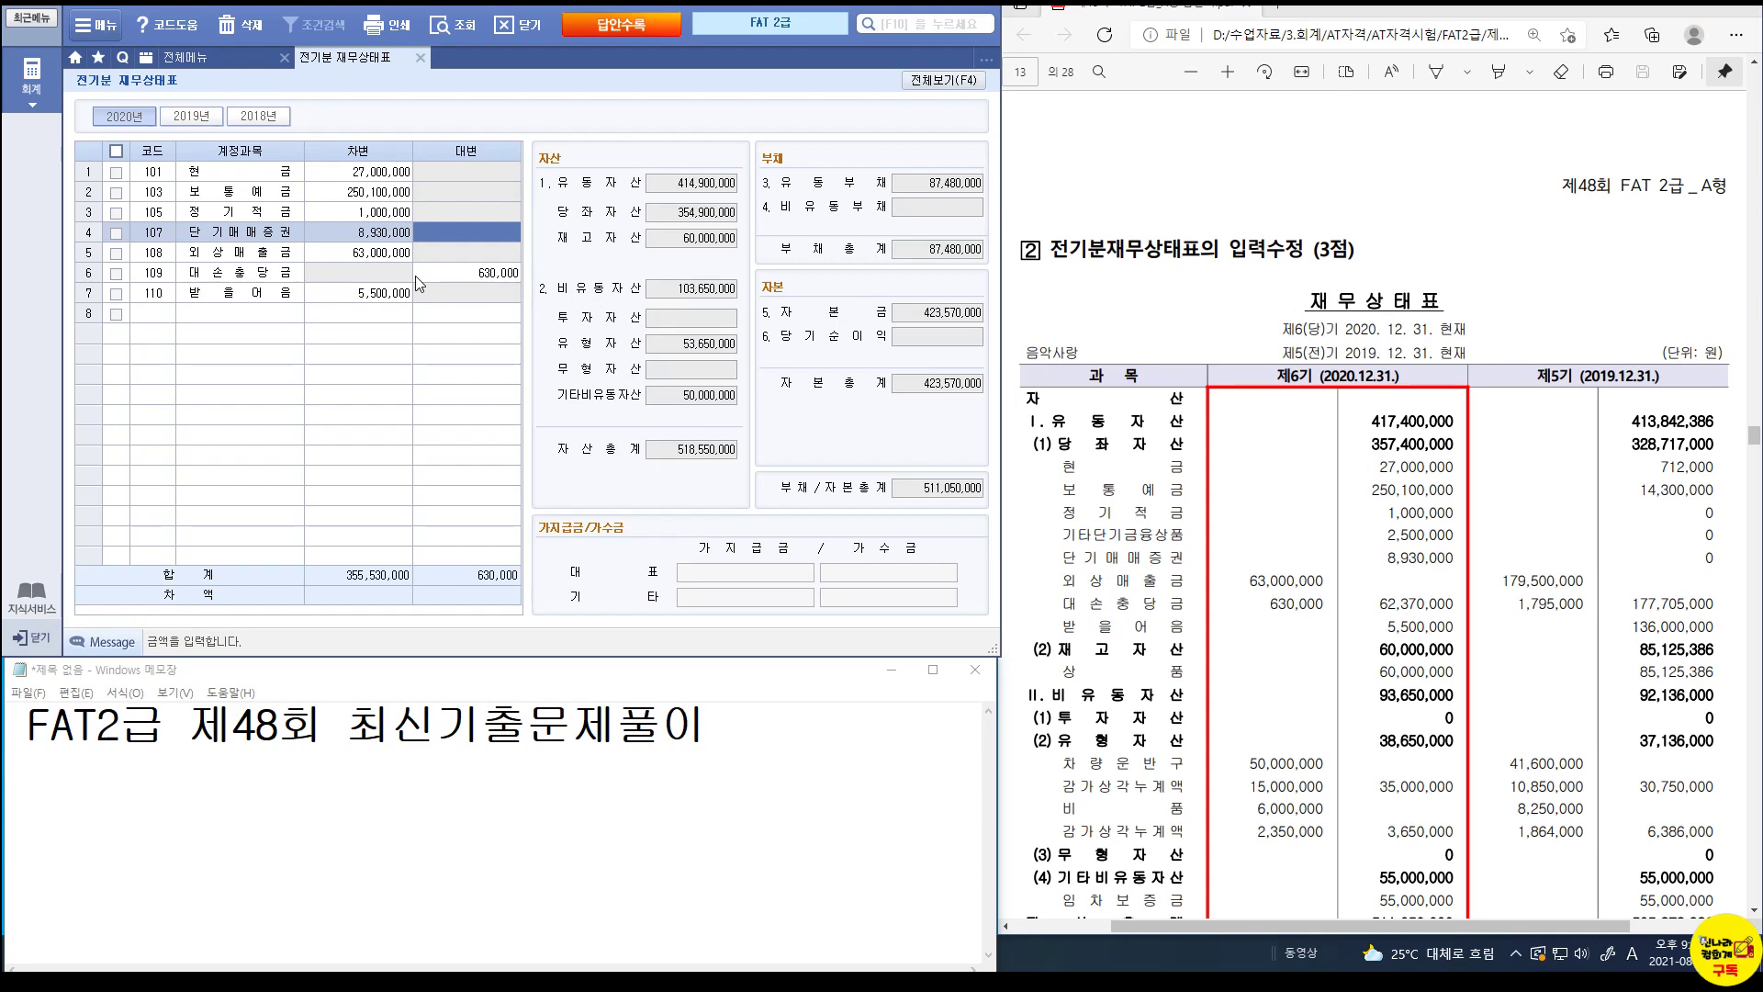
key("ctrl+1")
left_click(1405, 540)
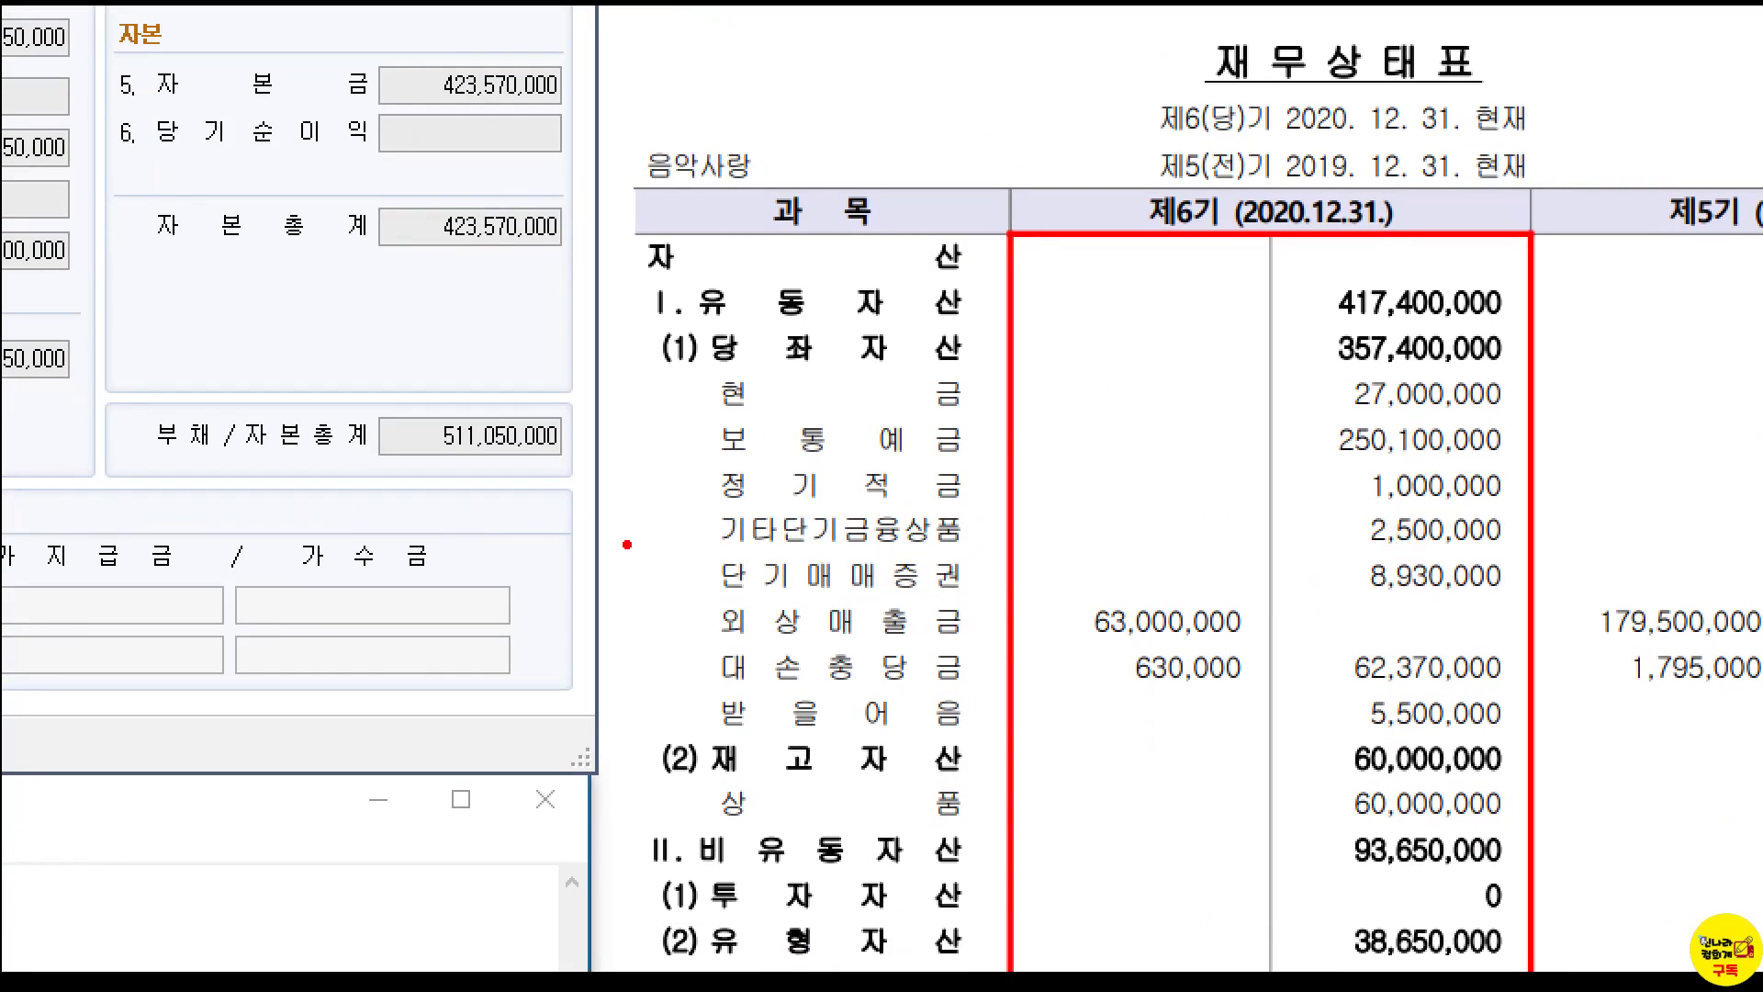
mouse_move(687, 503)
left_mouse_down()
mouse_move(1528, 551)
mouse_move(1504, 550)
left_mouse_up()
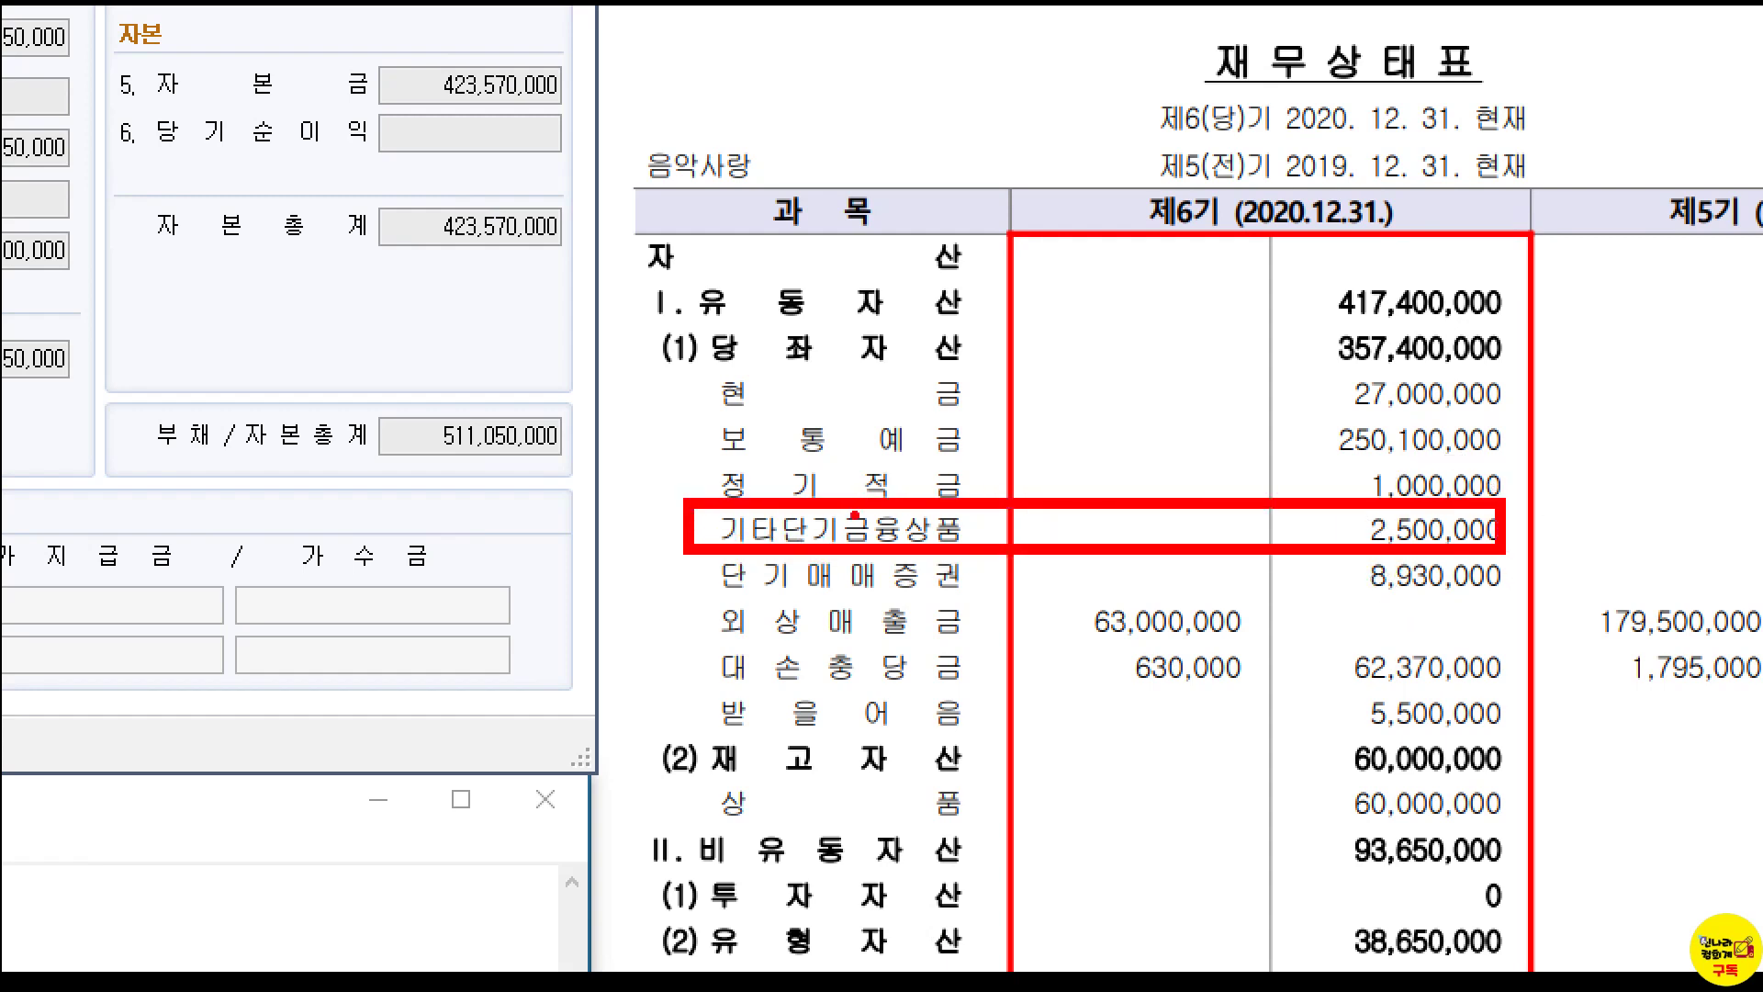
key("Escape")
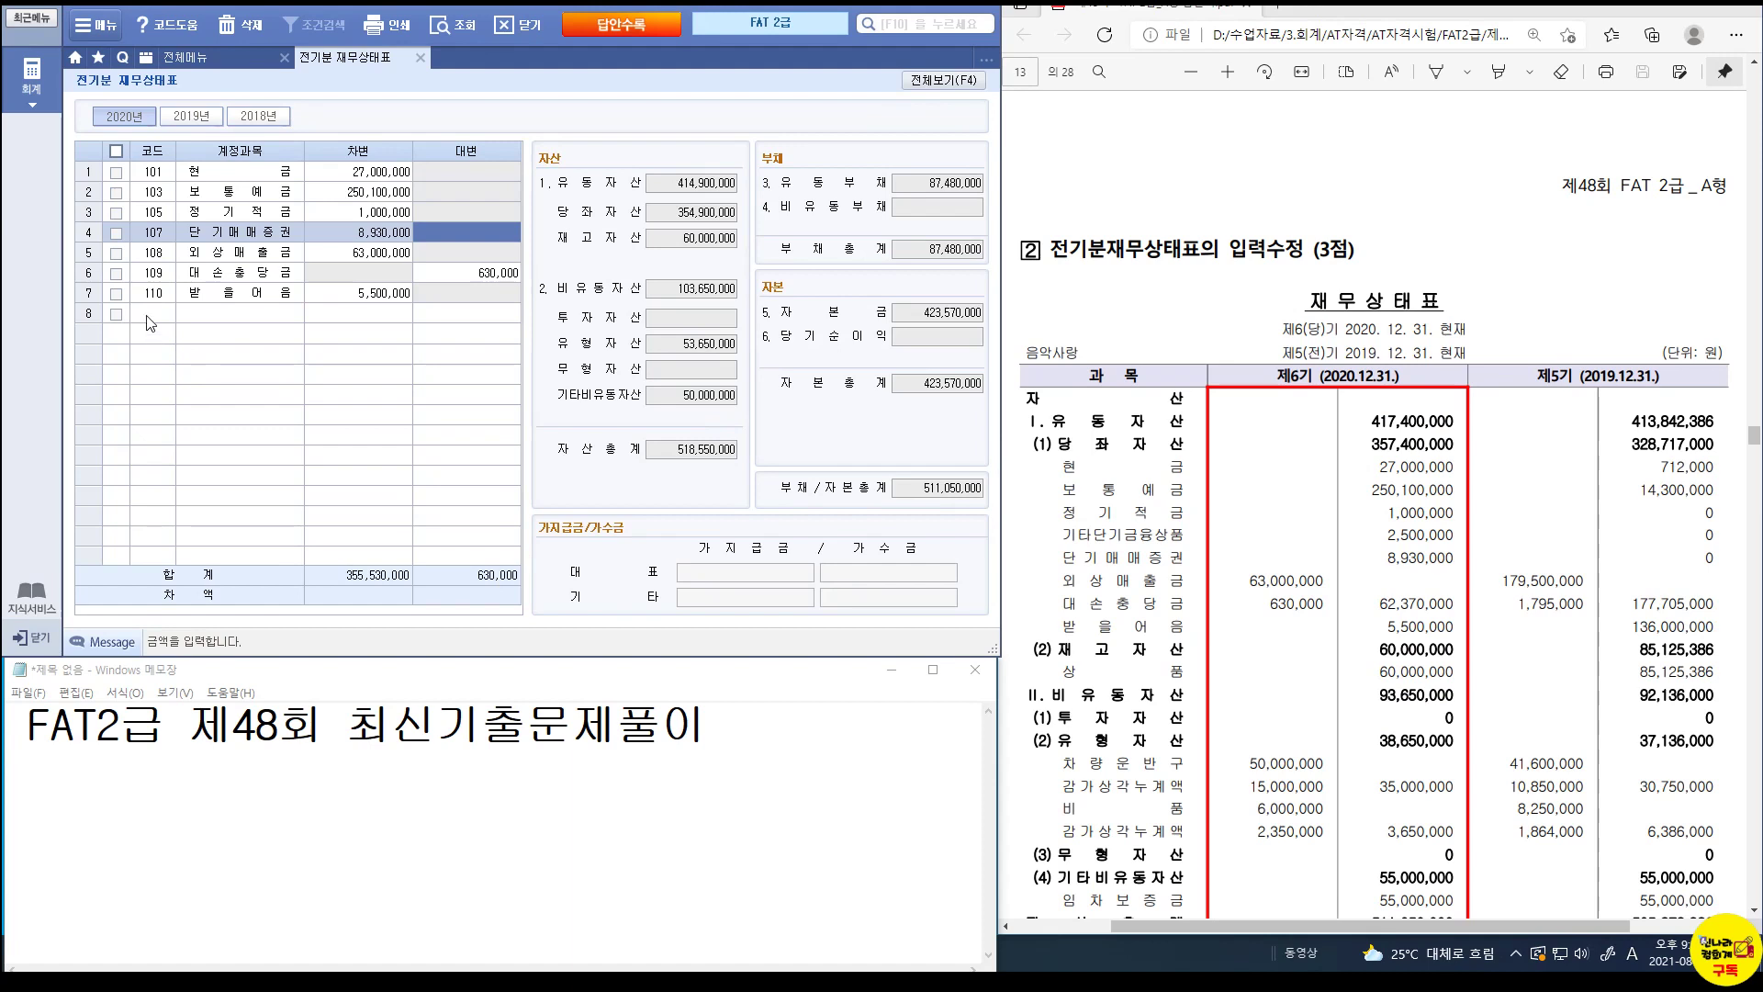
Add 106 기타단기금융상품 in row 8 with a 2,500,000 debit.
left_click(149, 318)
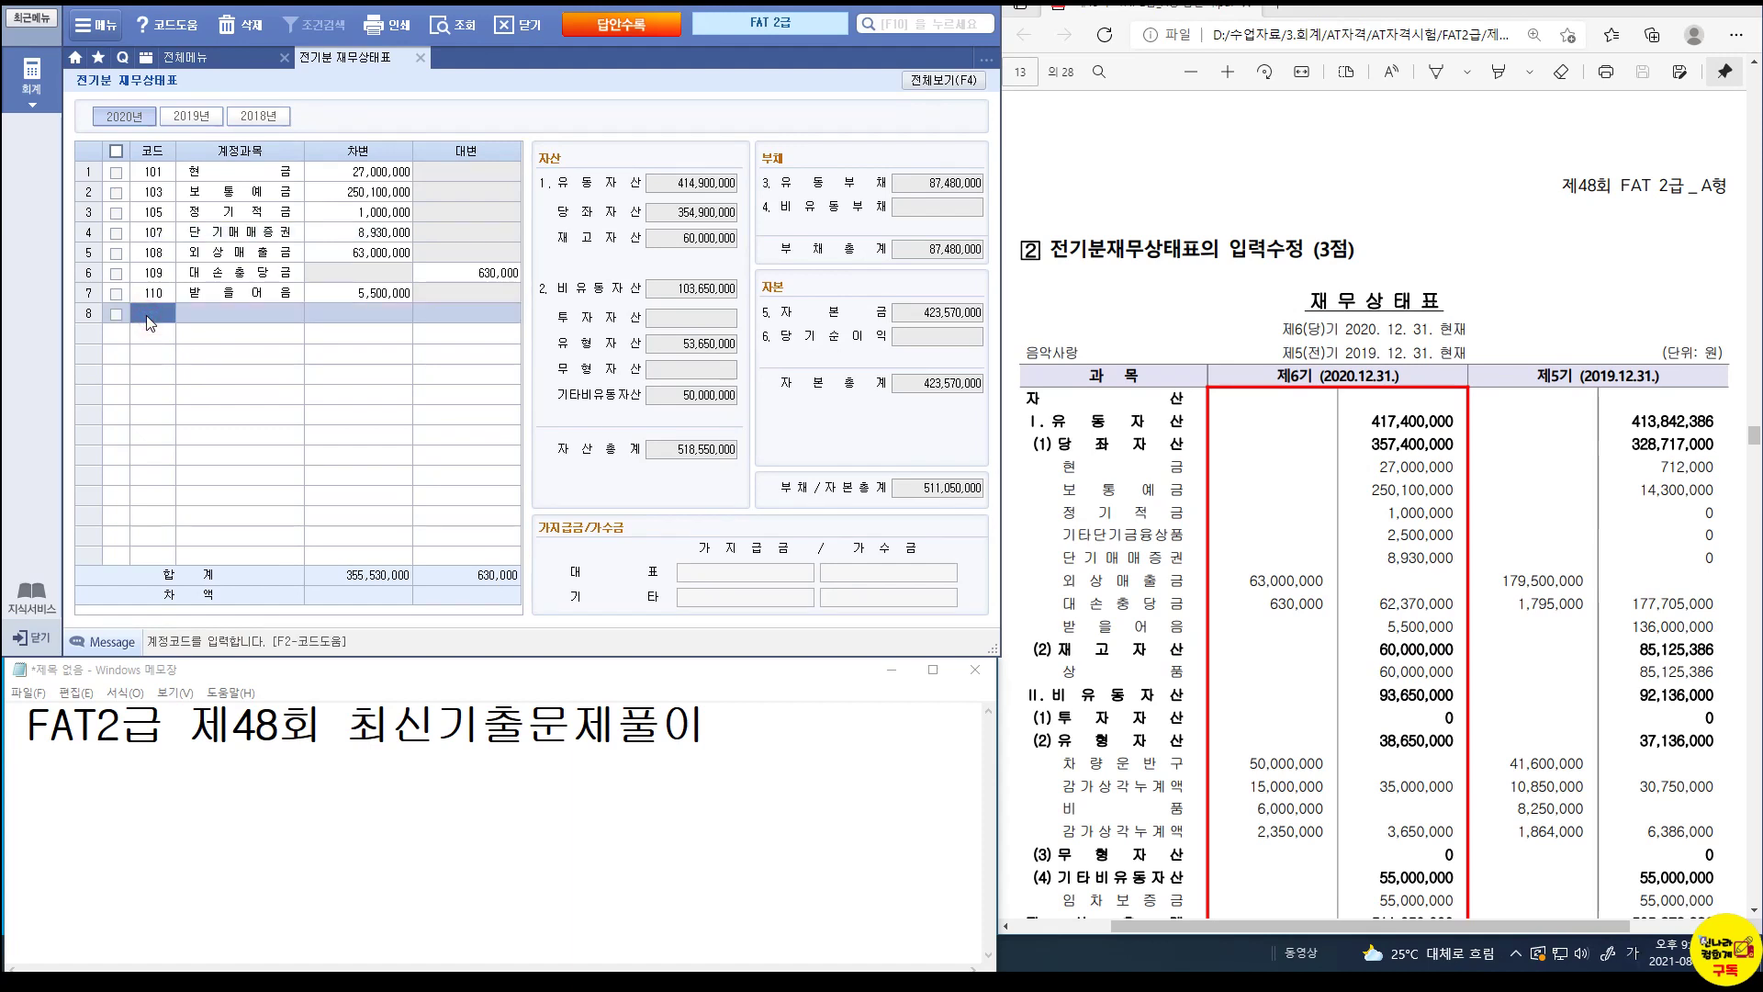
type("기타")
key("Return")
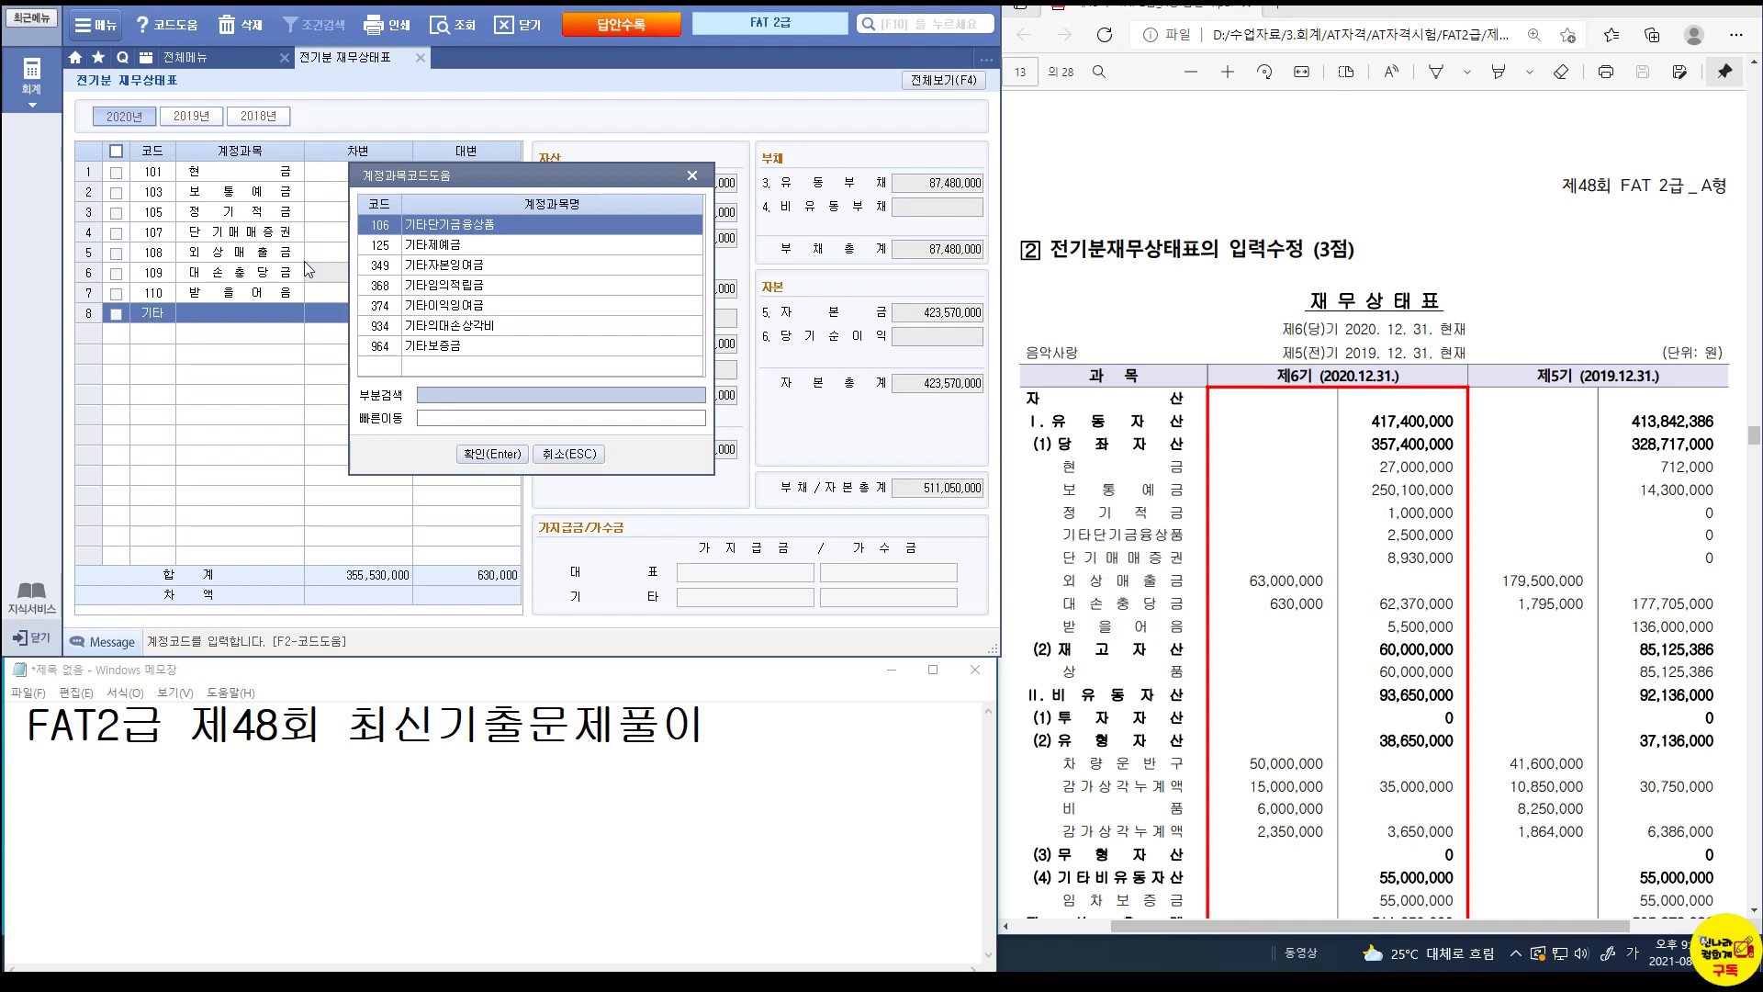
left_click(494, 453)
key("Return")
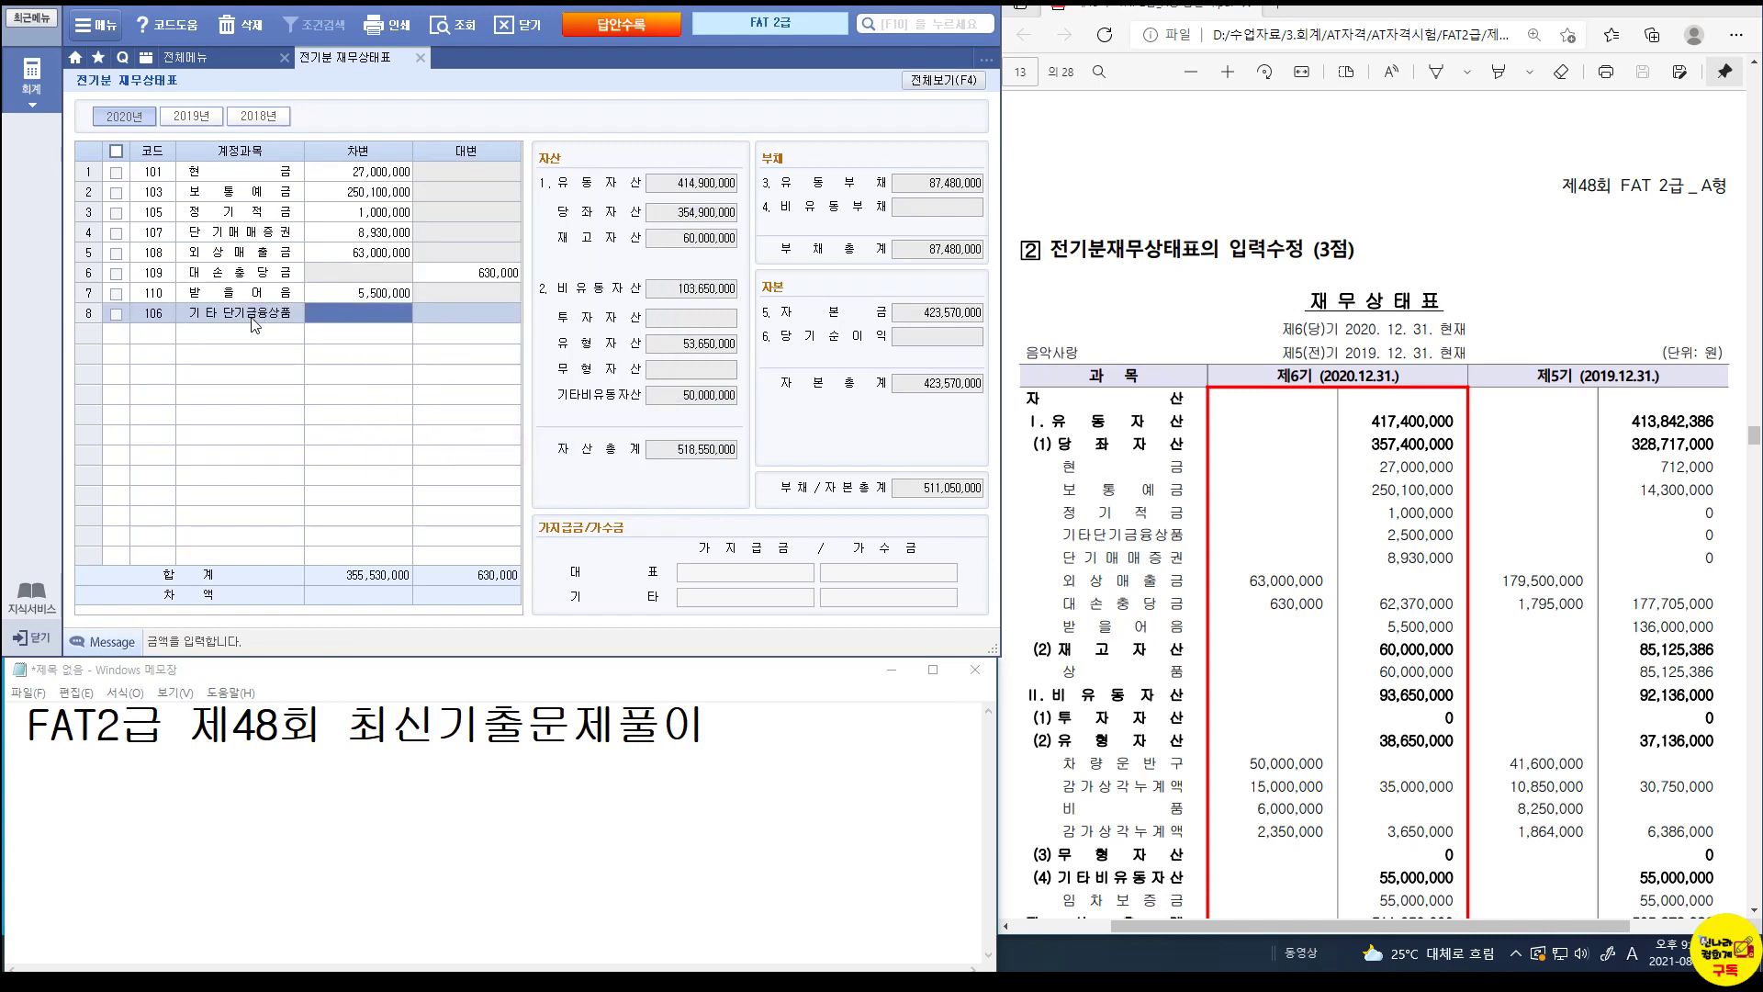
type("2500000")
key("Return")
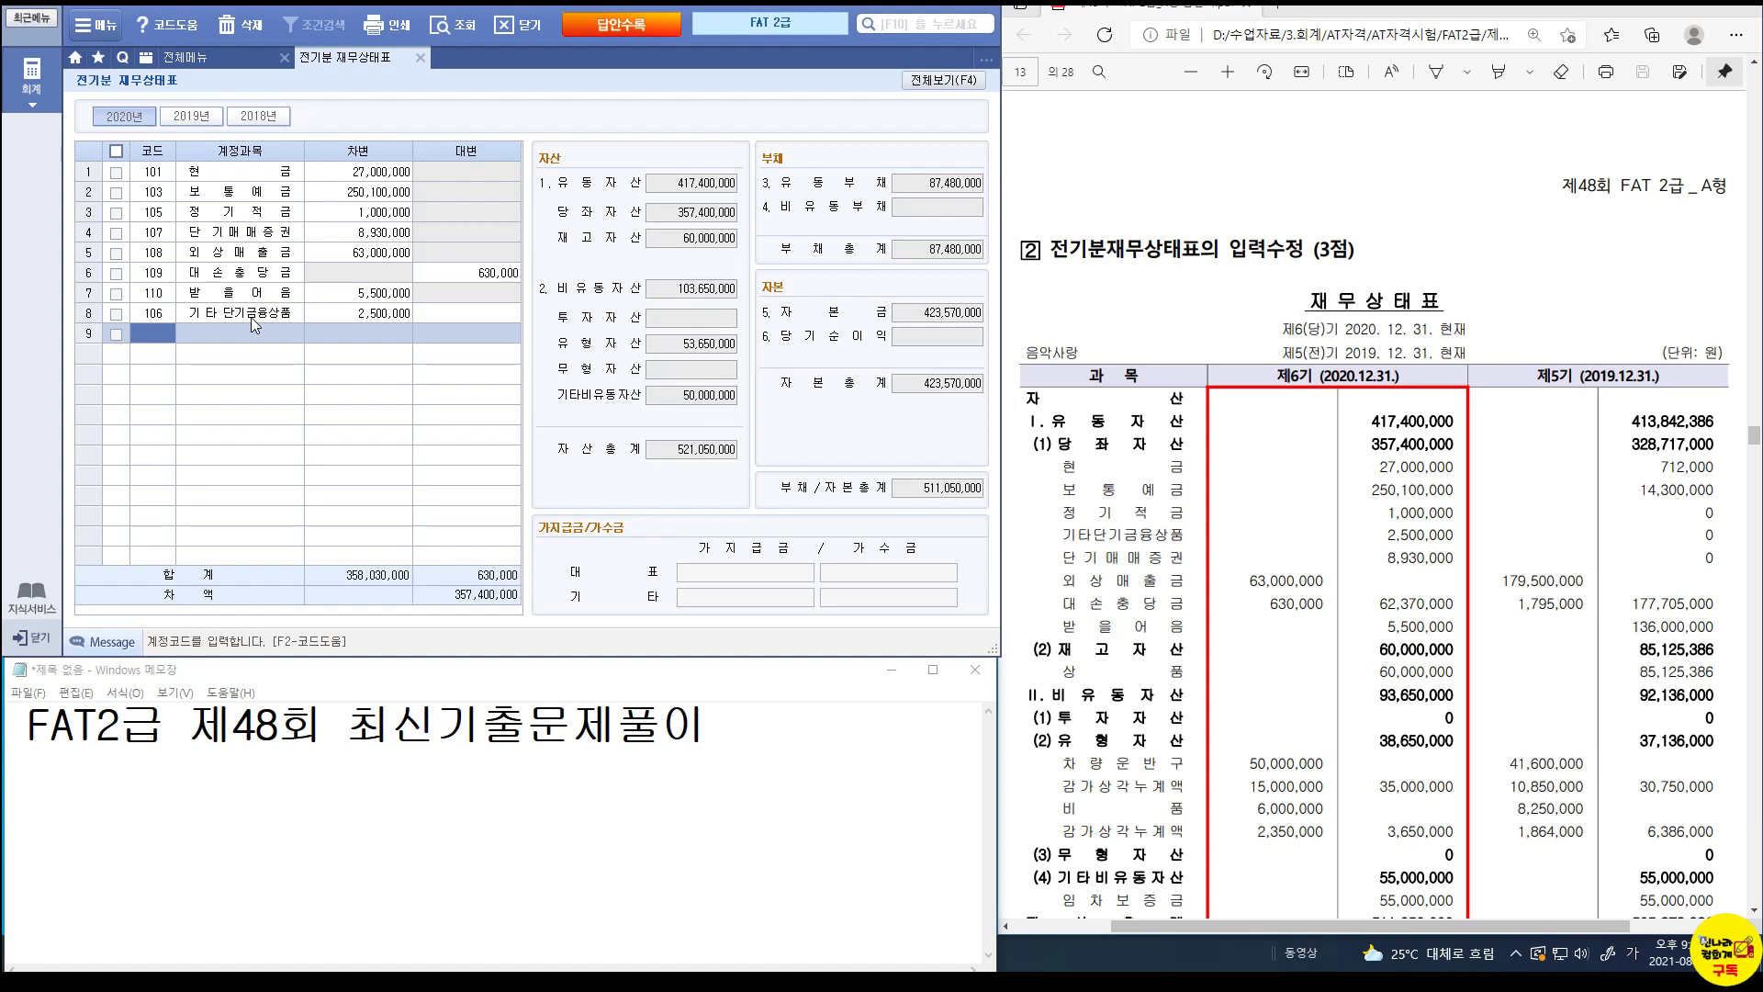
List all accounts, then narrow the view to the 유형자산 (tangible asset) accounts.
left_click(926, 81)
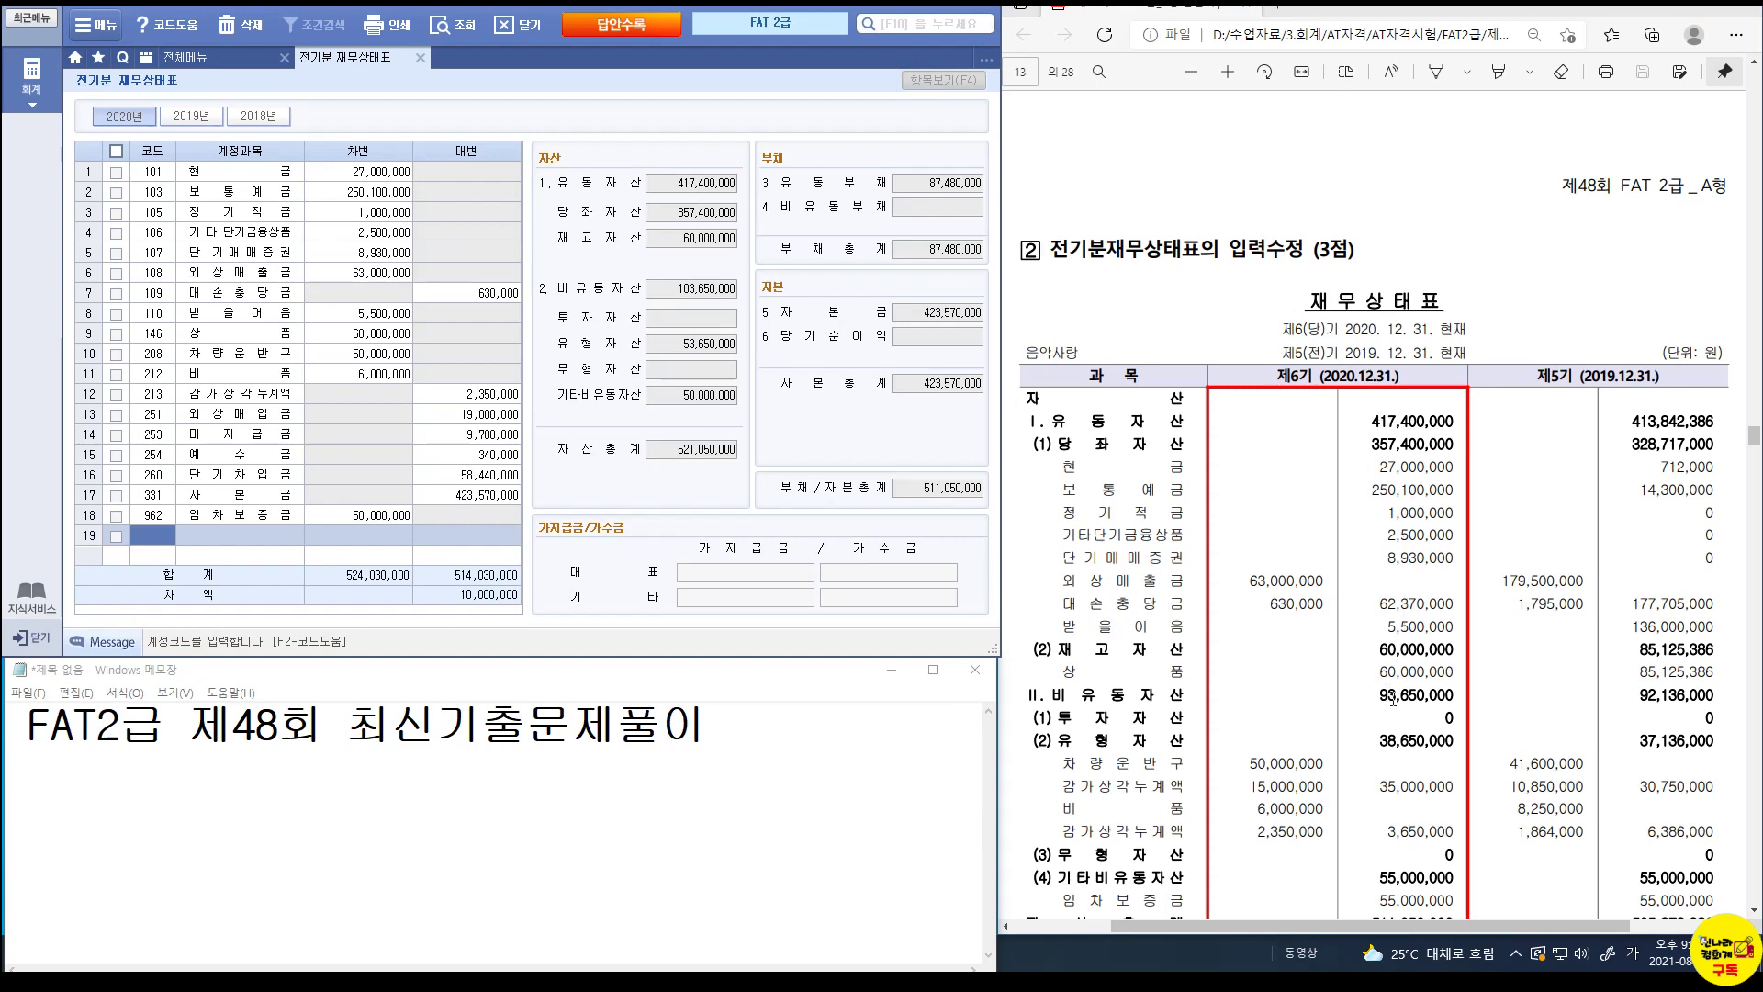
scroll(1394, 700, "down", 3)
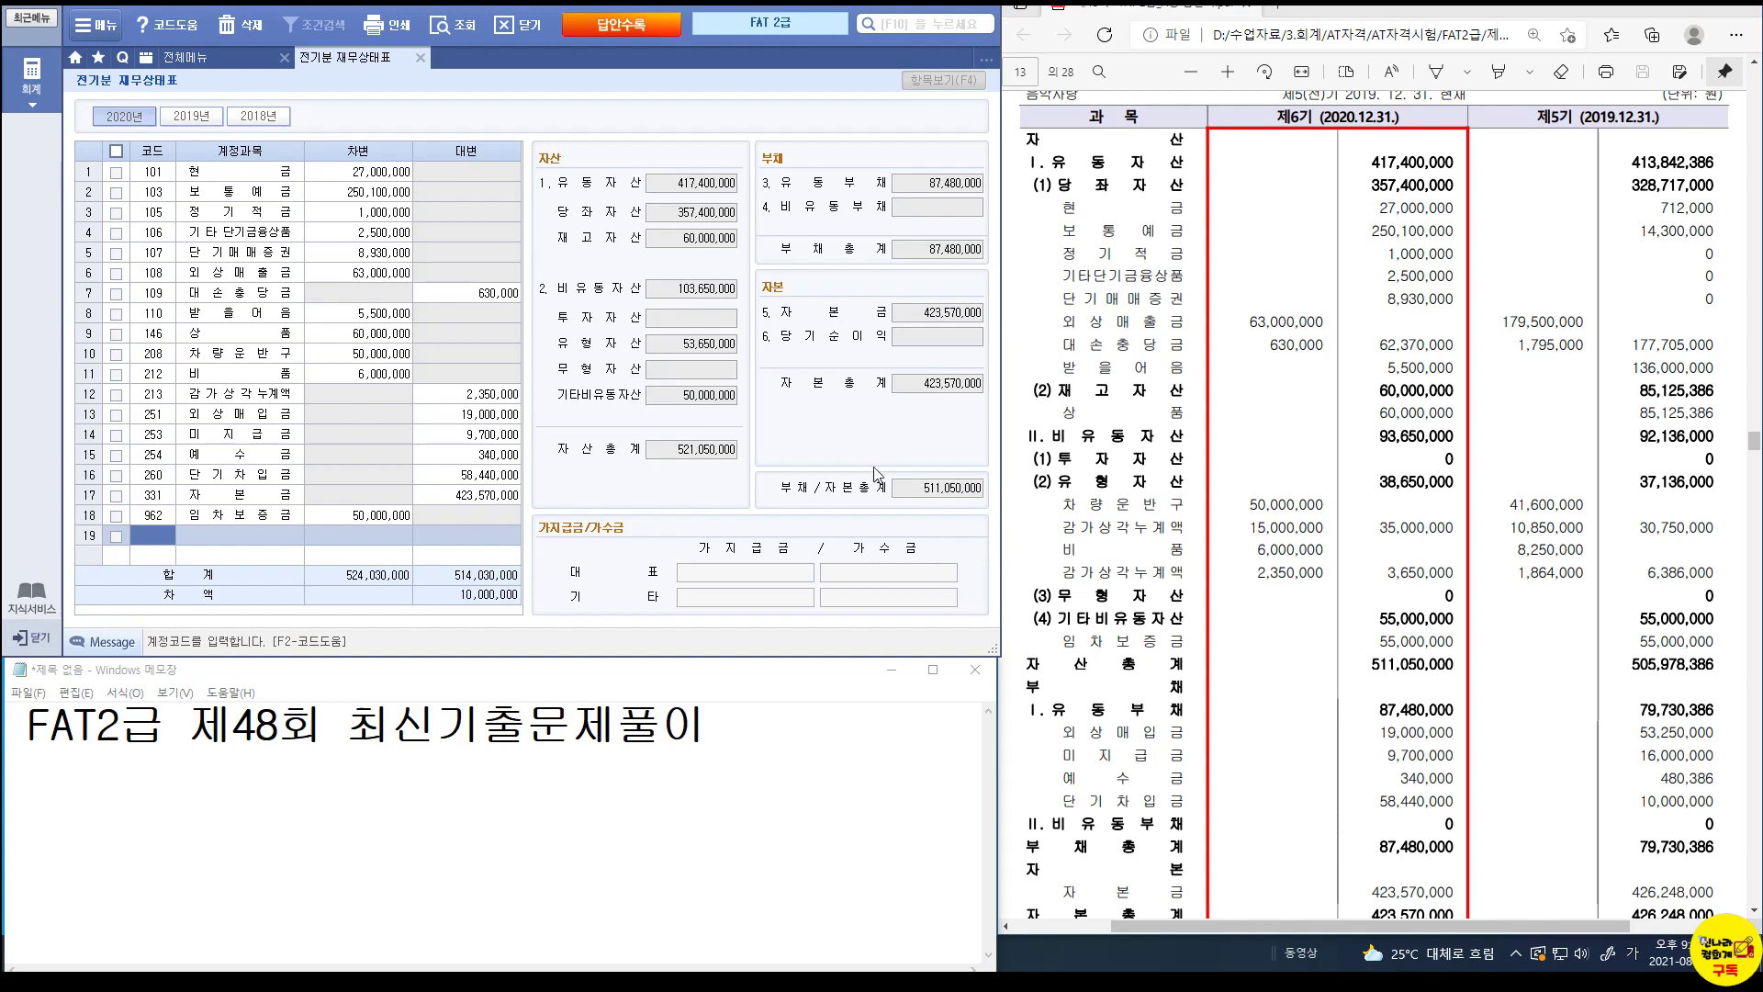
left_click(709, 347)
left_click(944, 81)
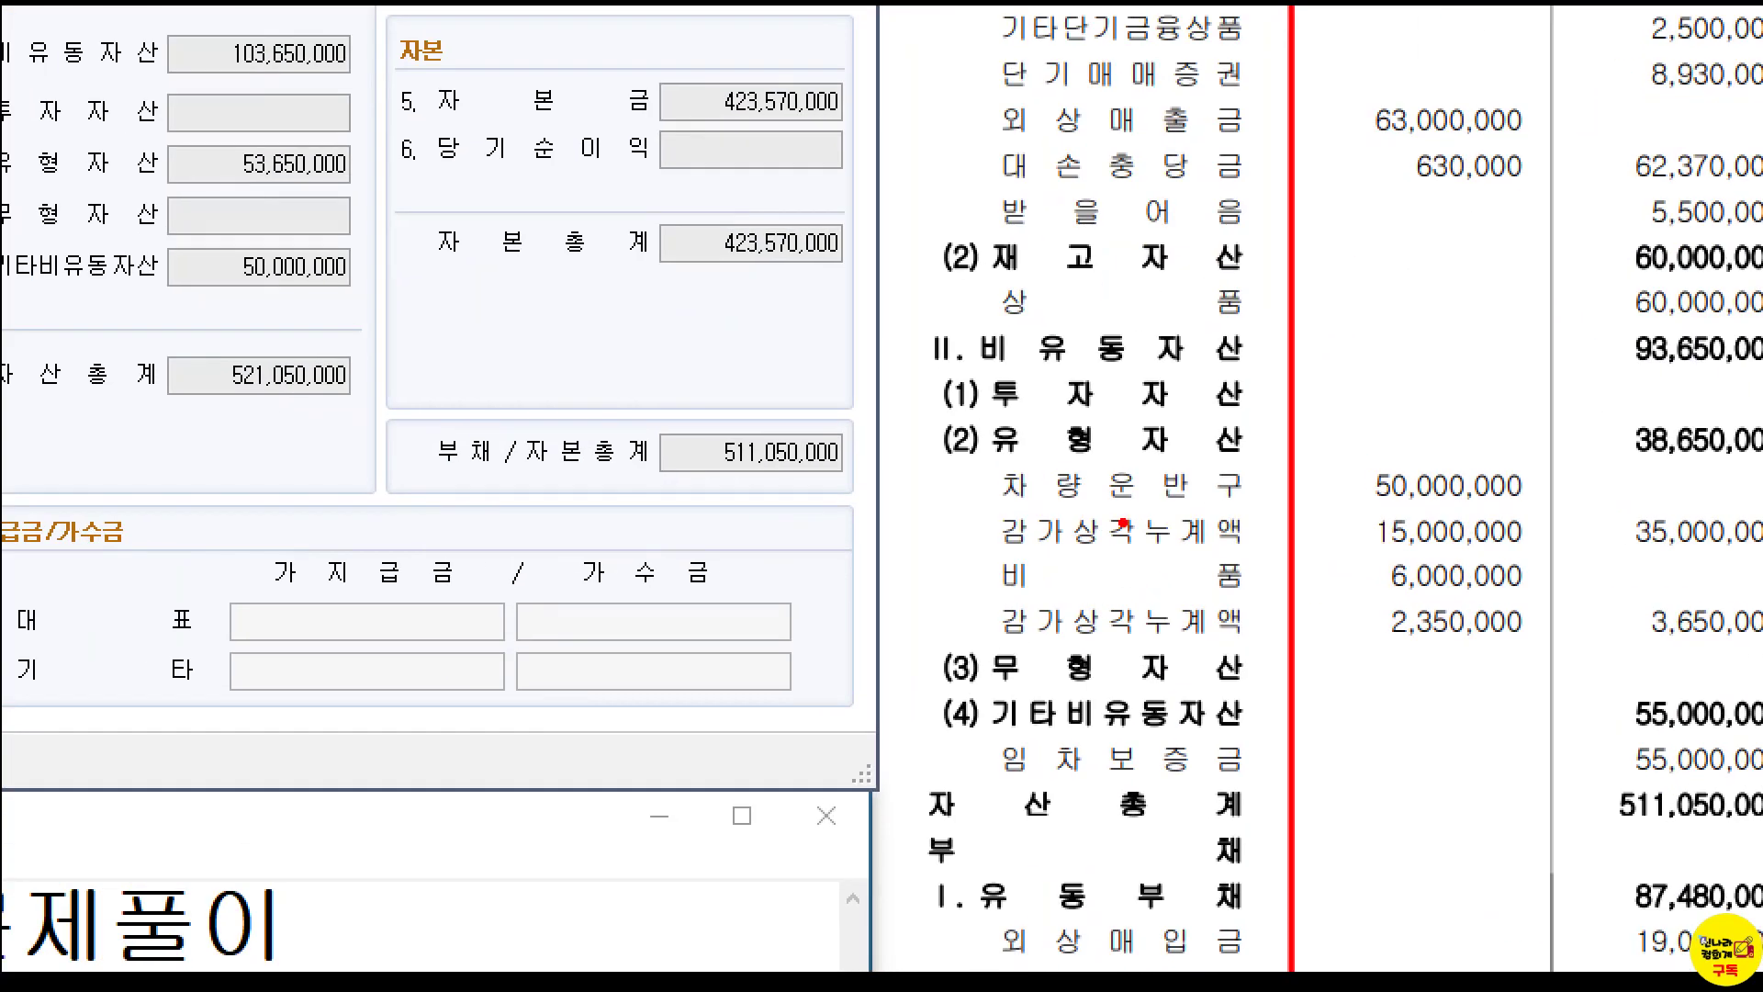
left_click_drag(1044, 513, 1336, 536)
left_click_drag(1566, 544, 1567, 555)
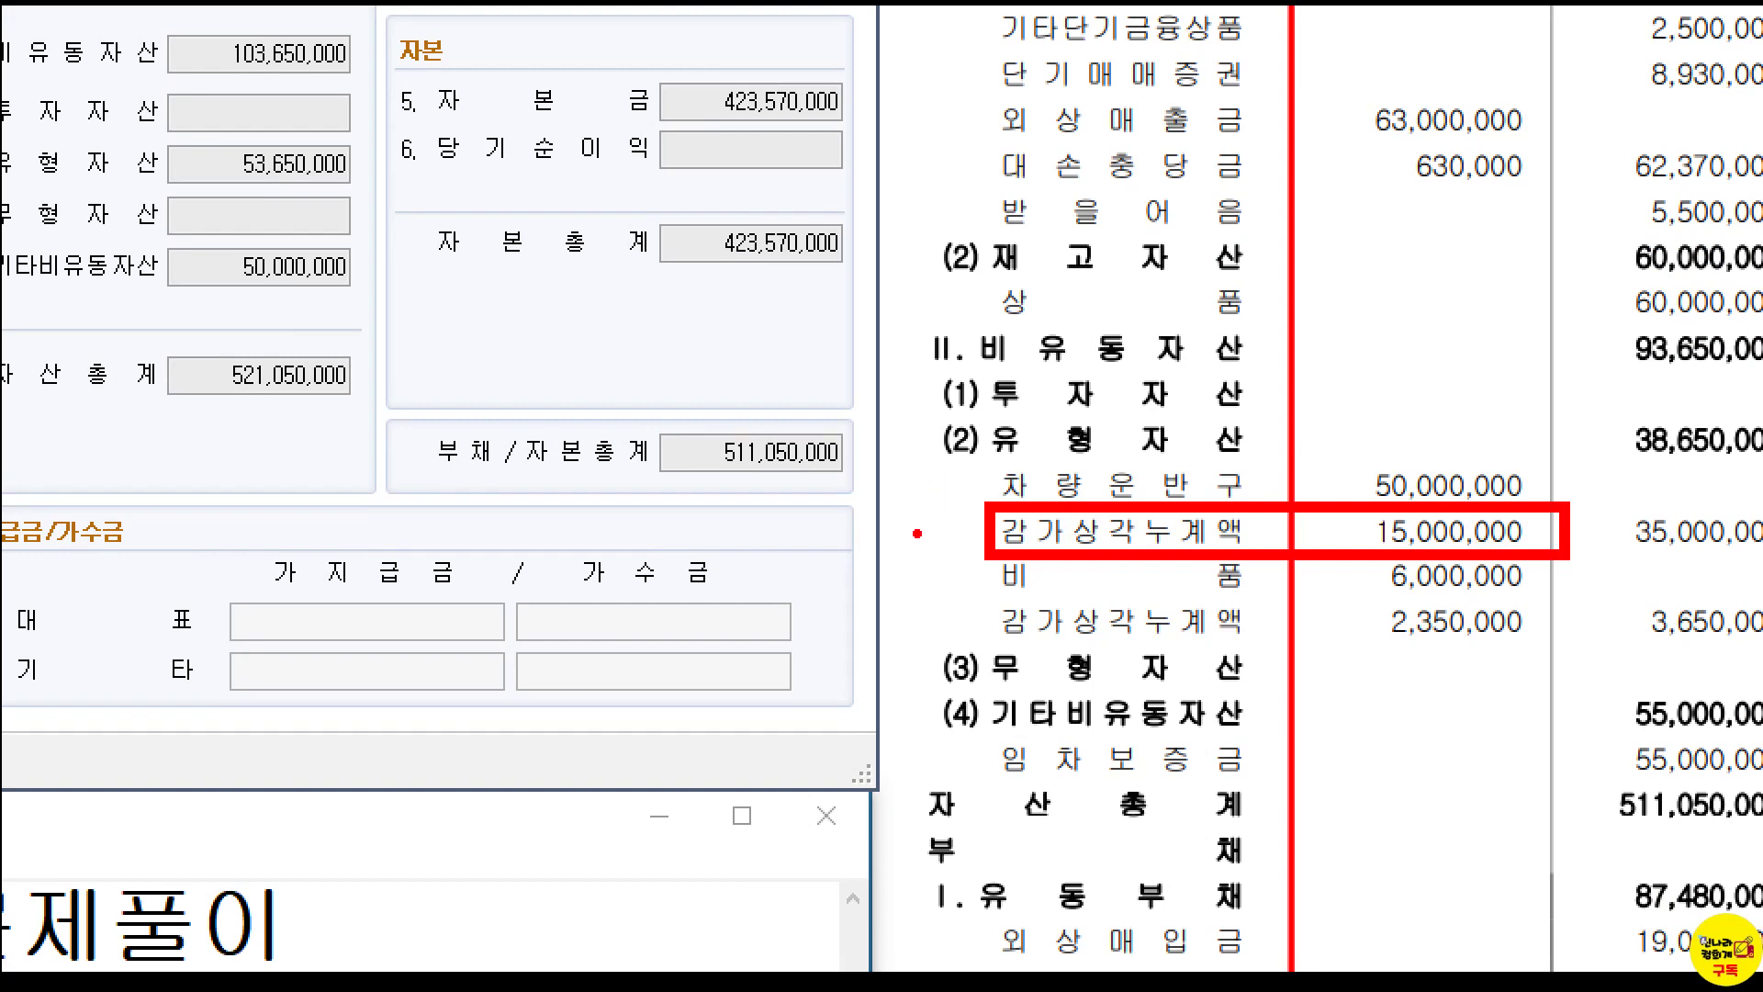
key("Escape")
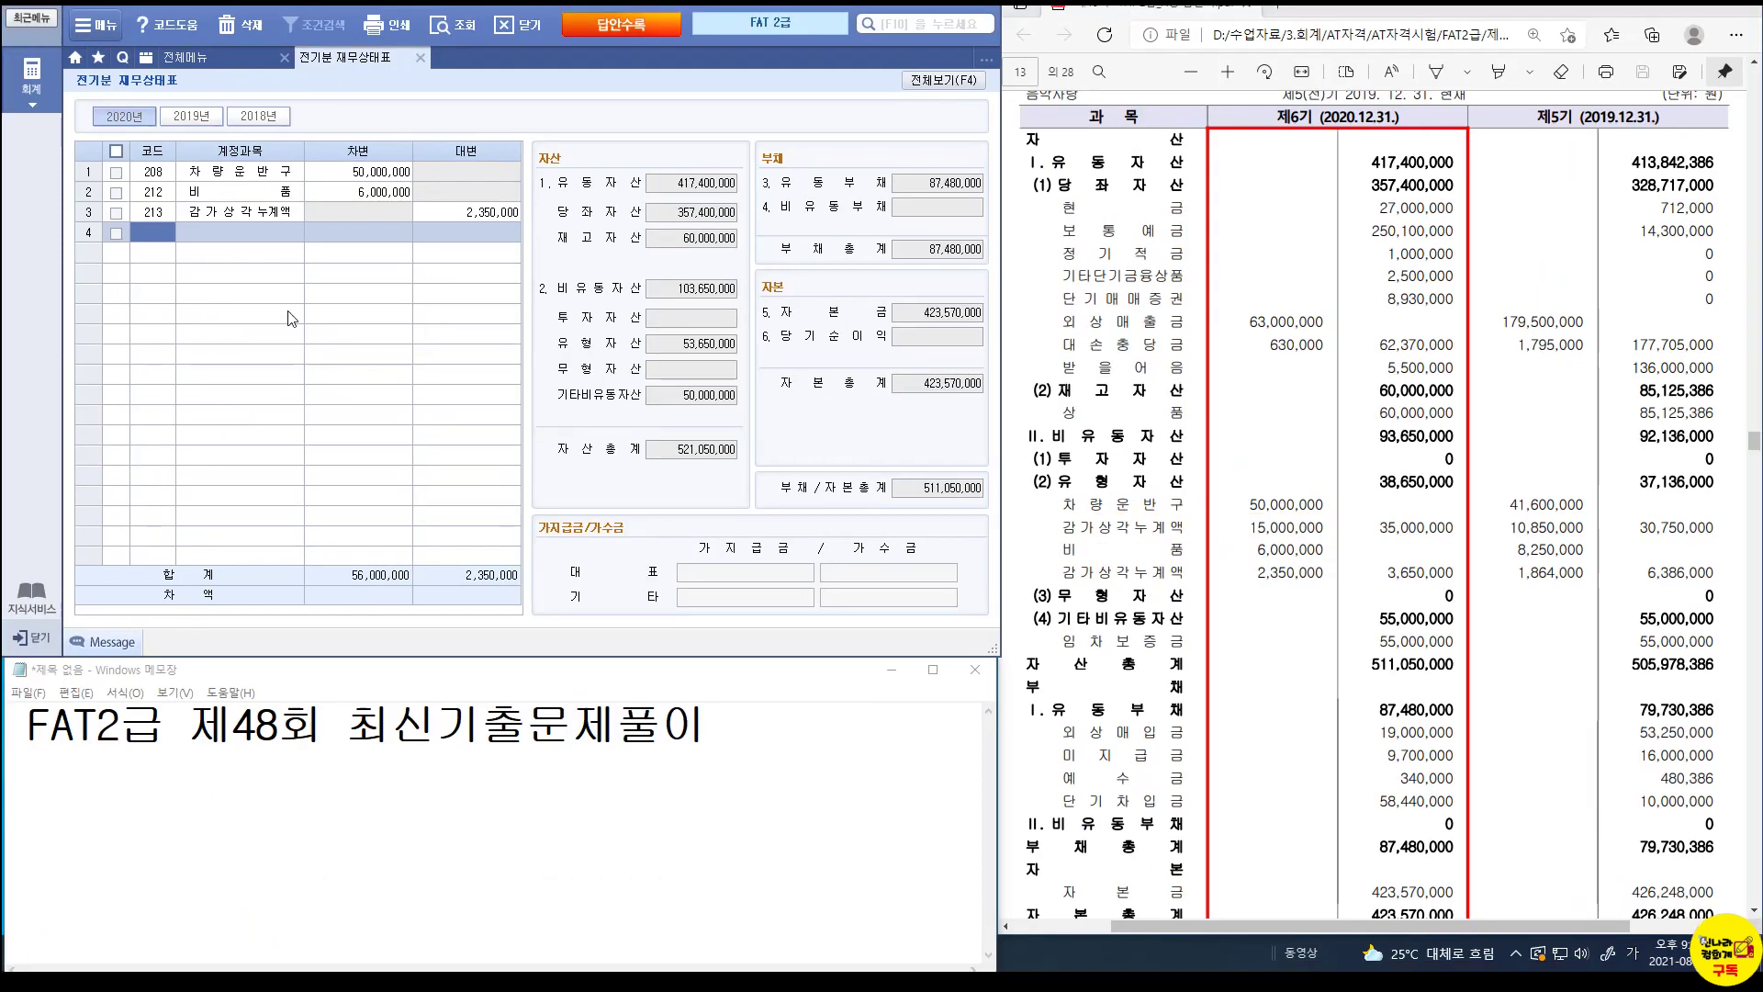
Add 209 감가상각누계액 with a 15,000,000 credit and list all accounts again.
type("20")
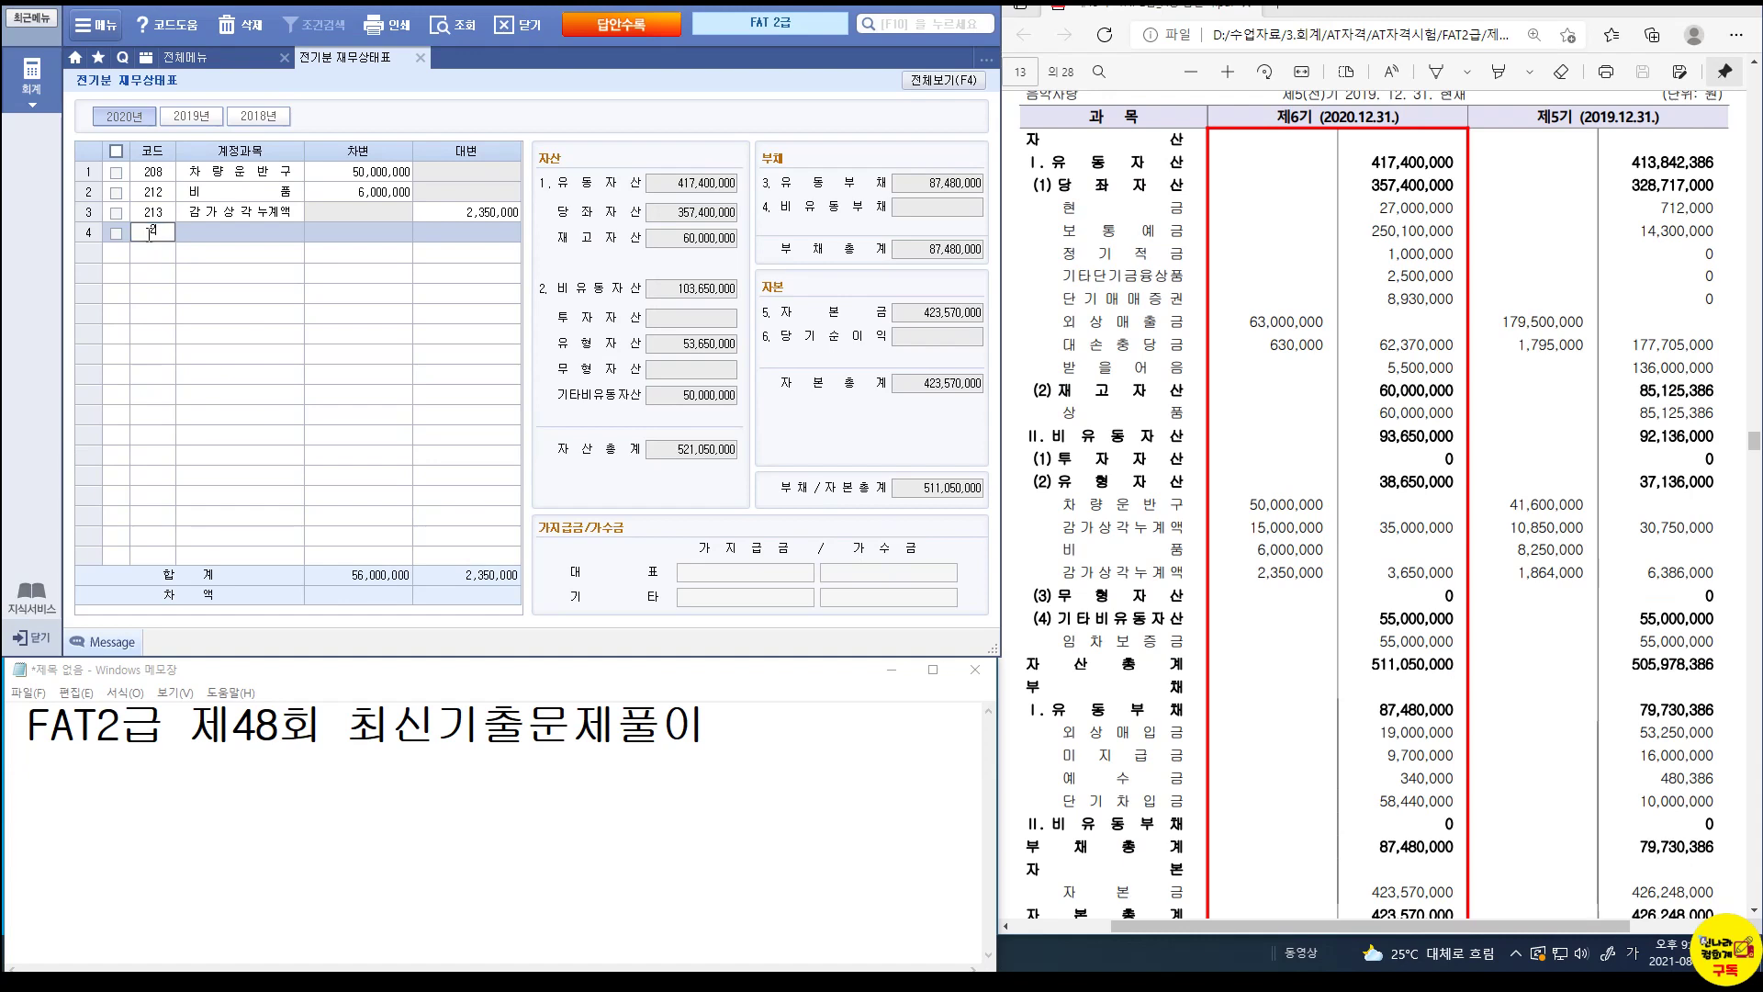
type("9")
key("Return")
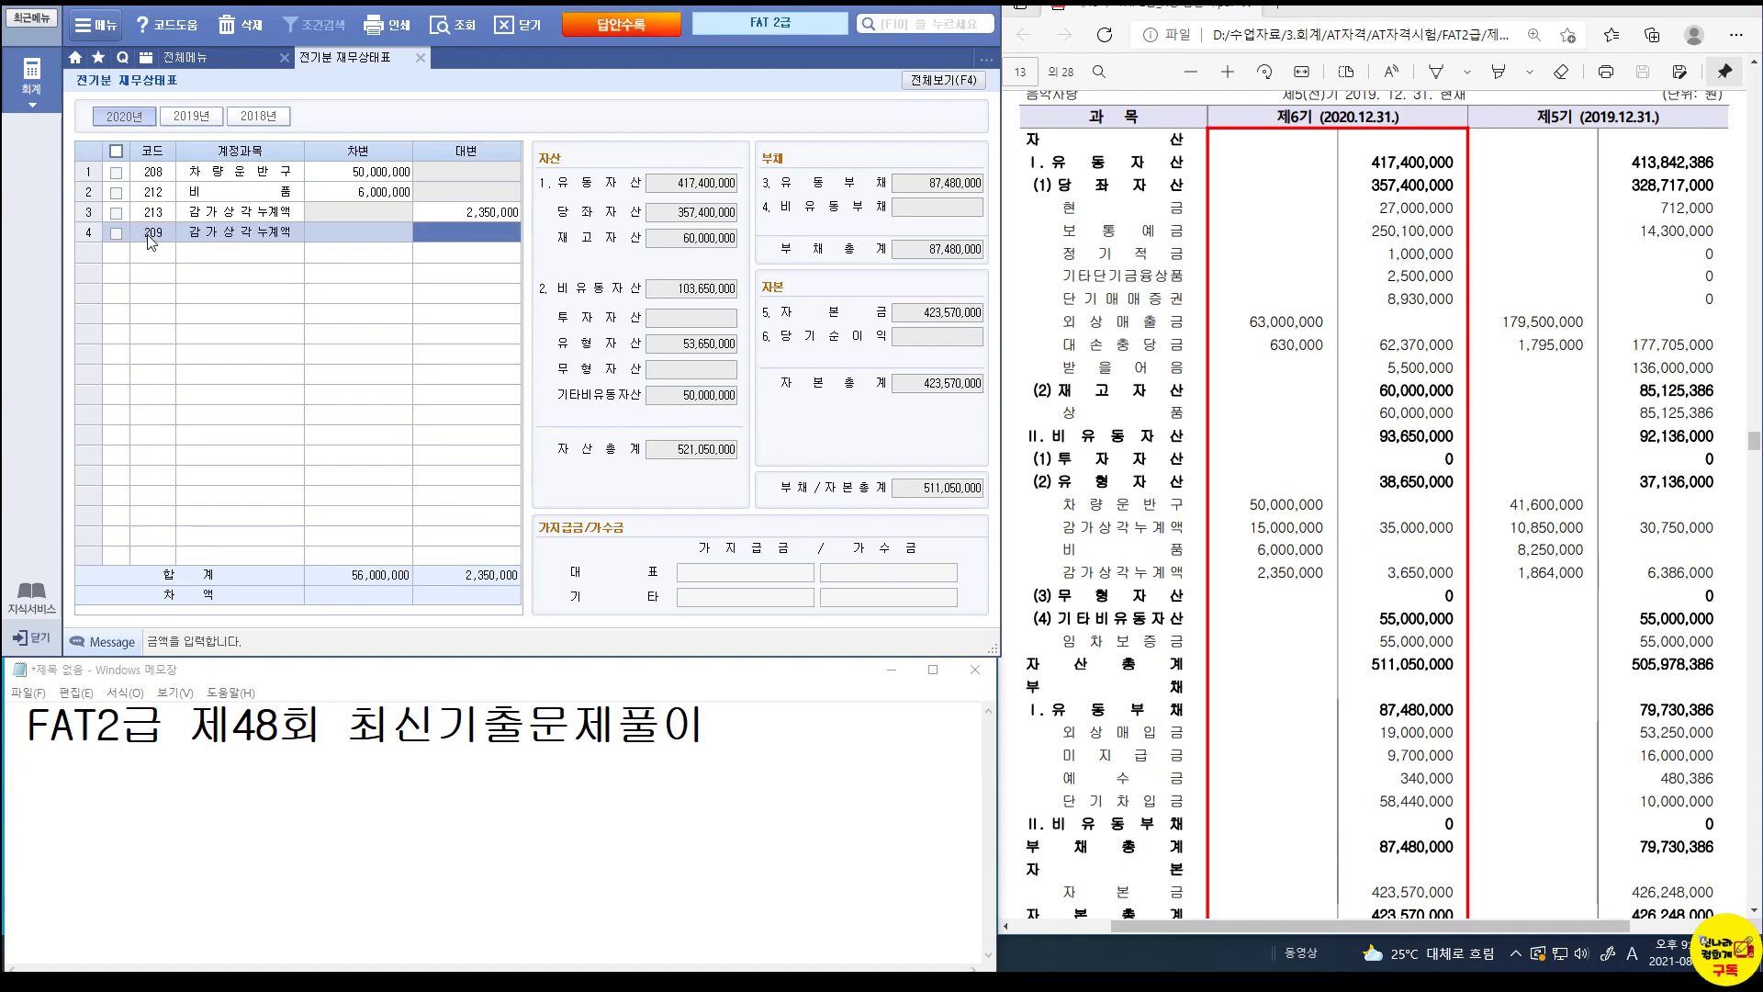
type("15000000")
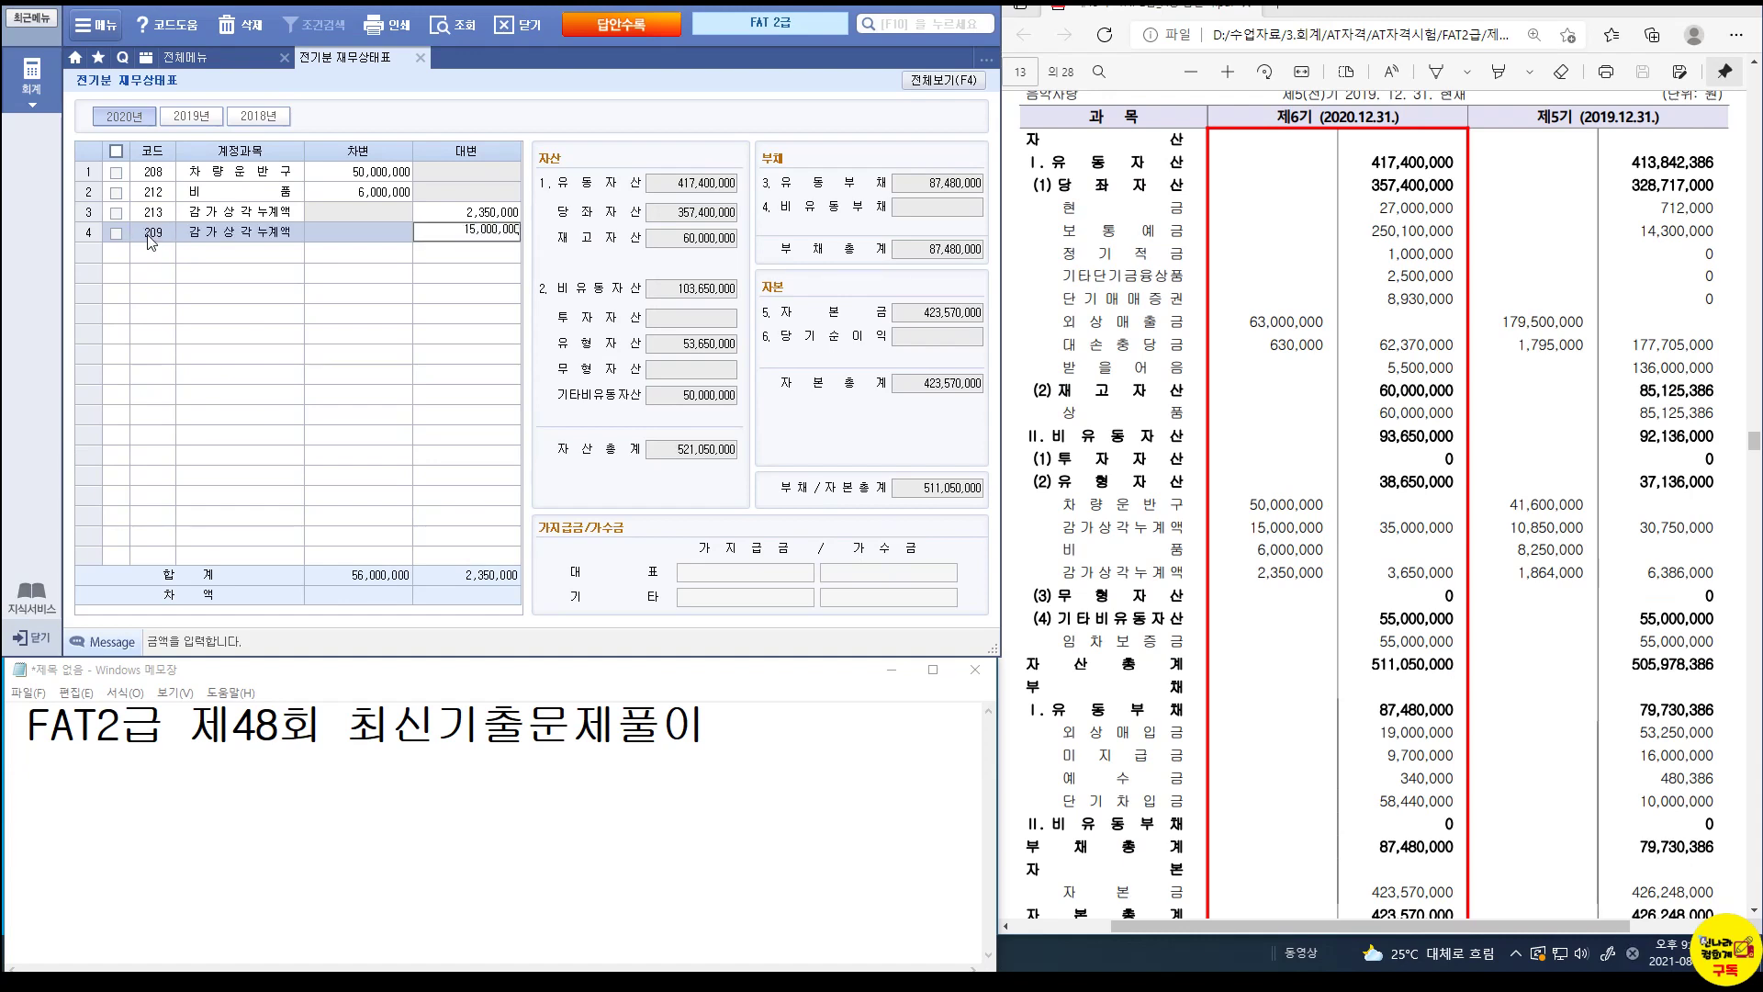
key("Return")
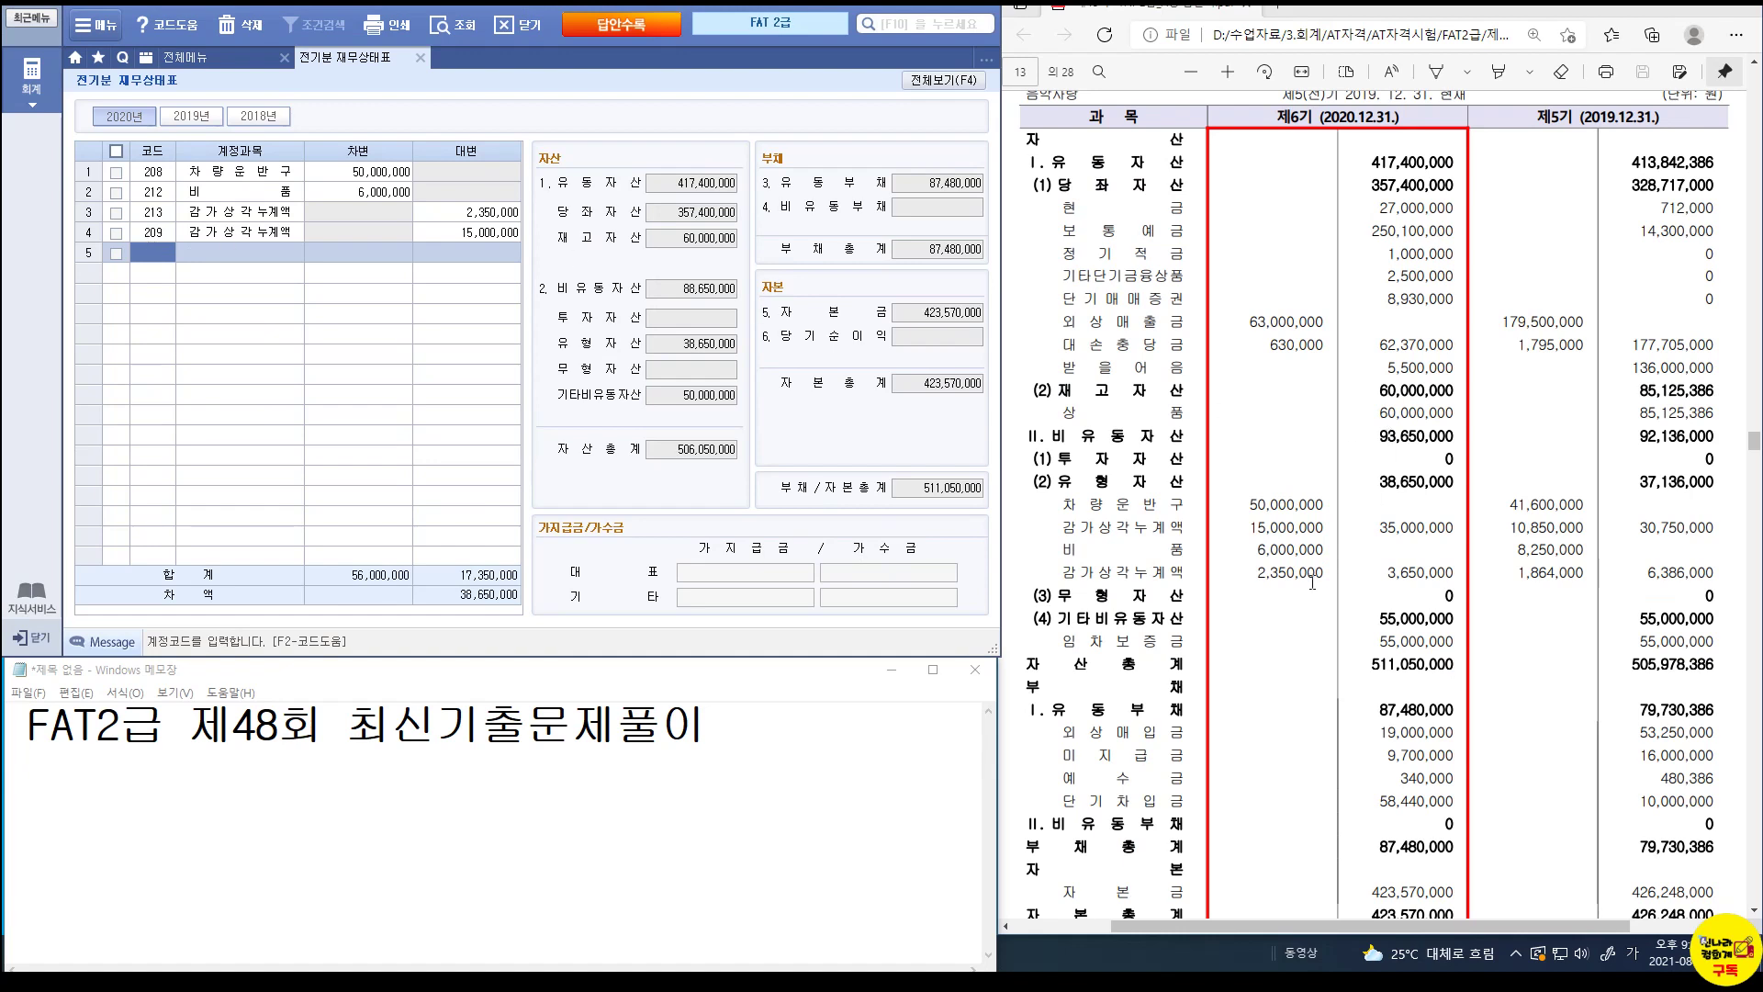
left_click(945, 81)
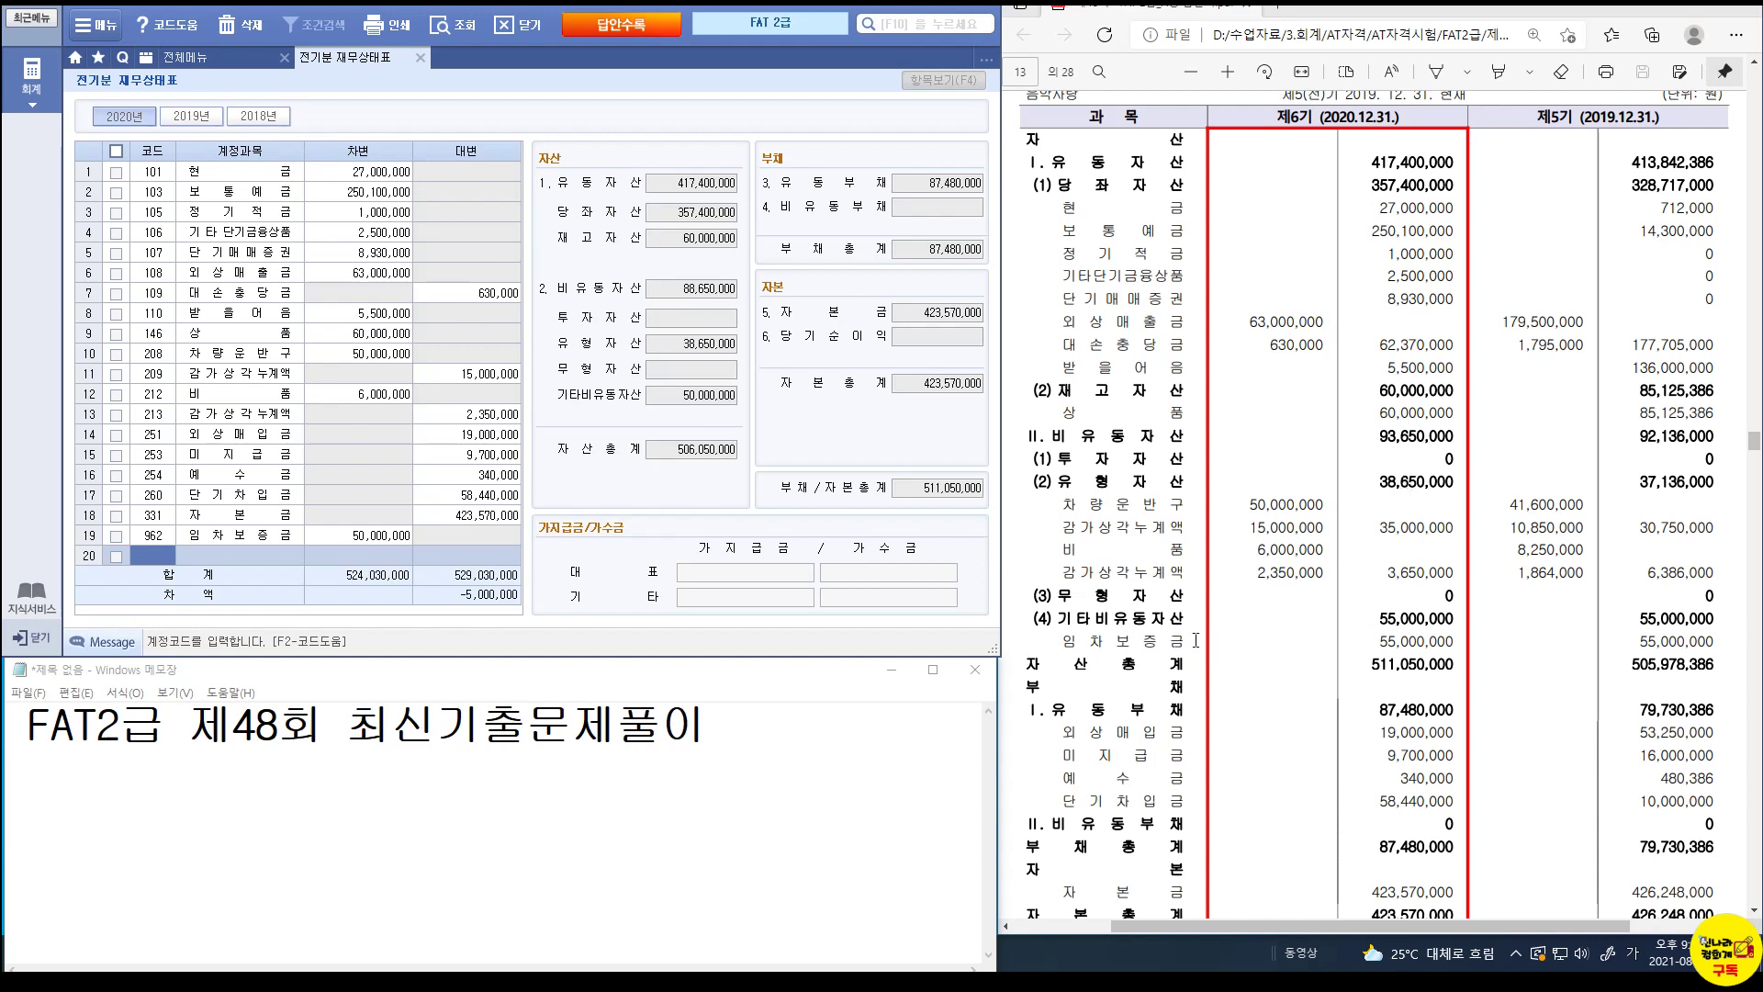
Change the 962 임차보증금 debit to 55,000,000 and show all accounts again.
key("ctrl+1")
left_click(1391, 648)
left_click_drag(1370, 630, 1461, 654)
key("Escape")
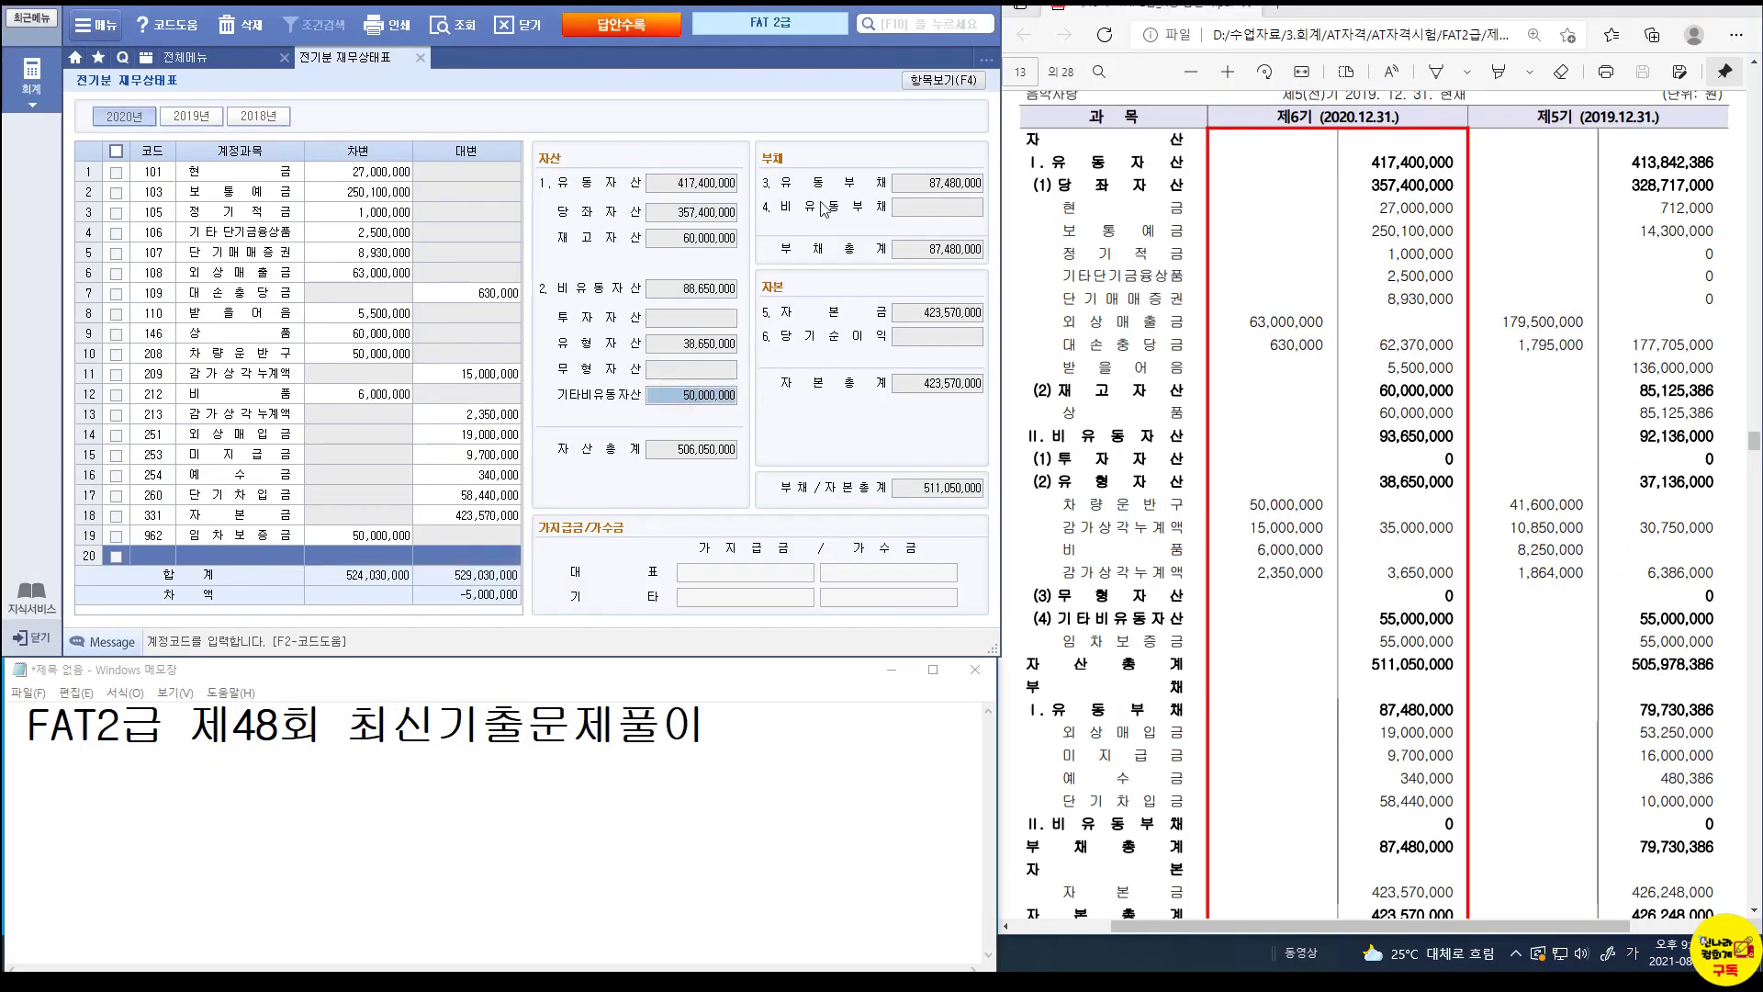
left_click(963, 84)
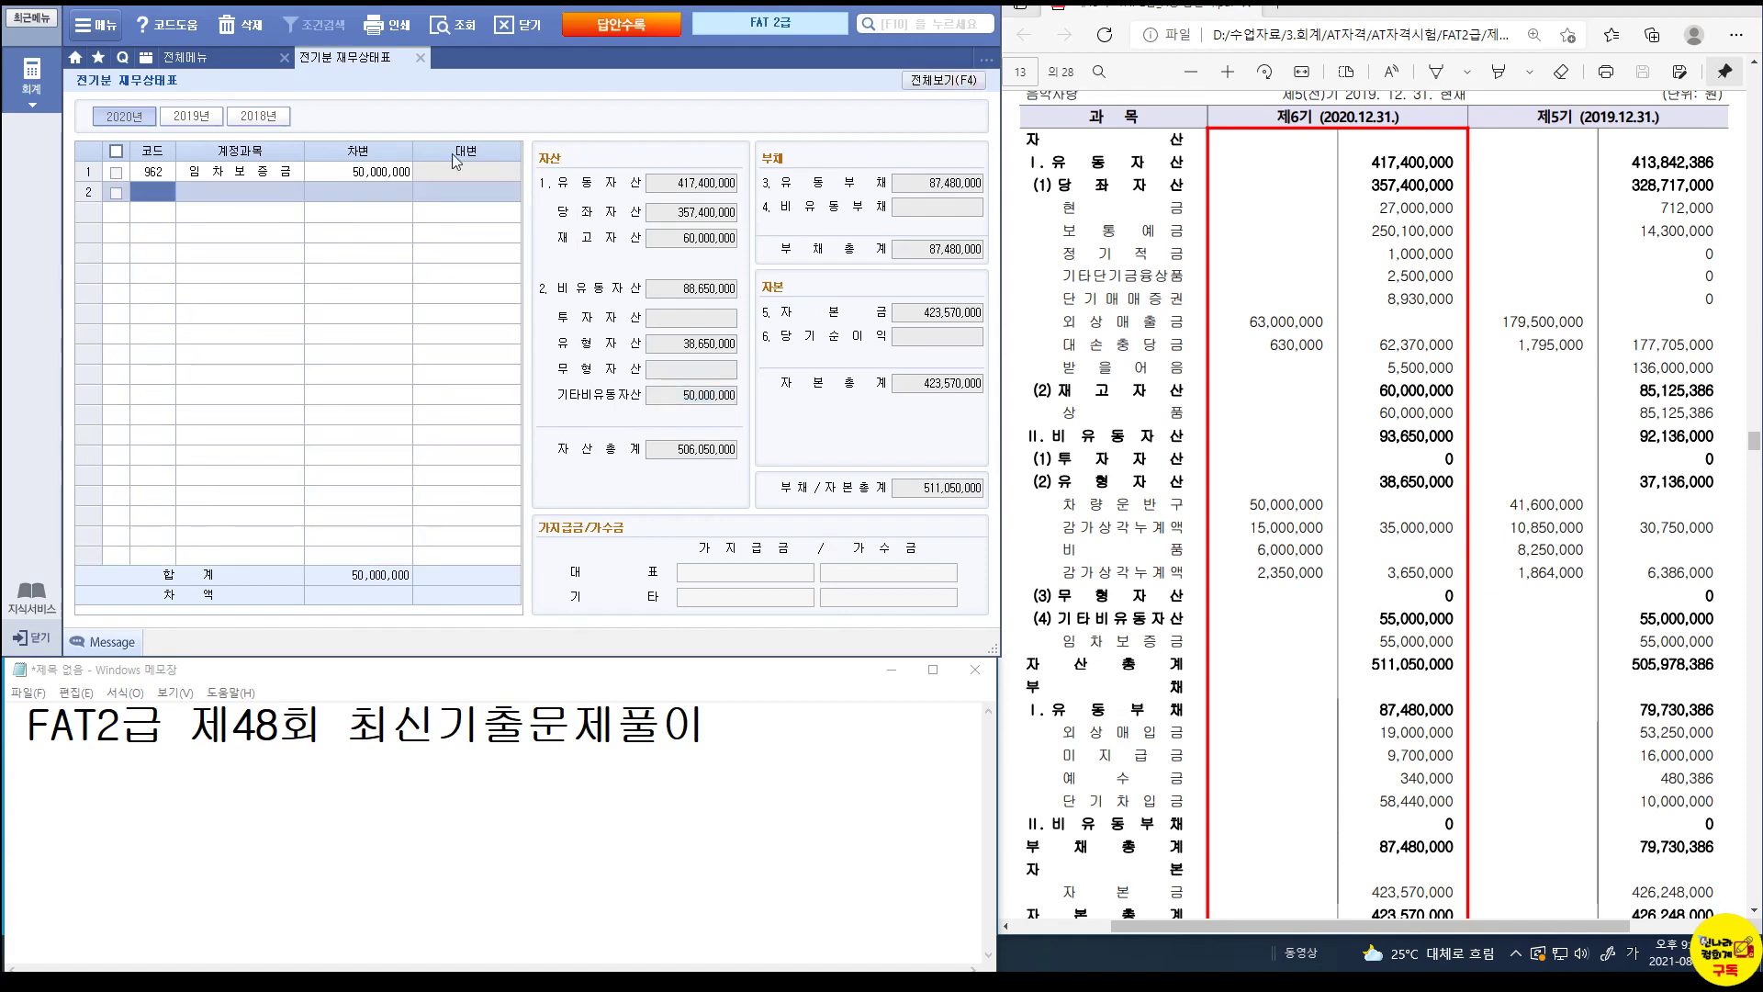
left_click(372, 183)
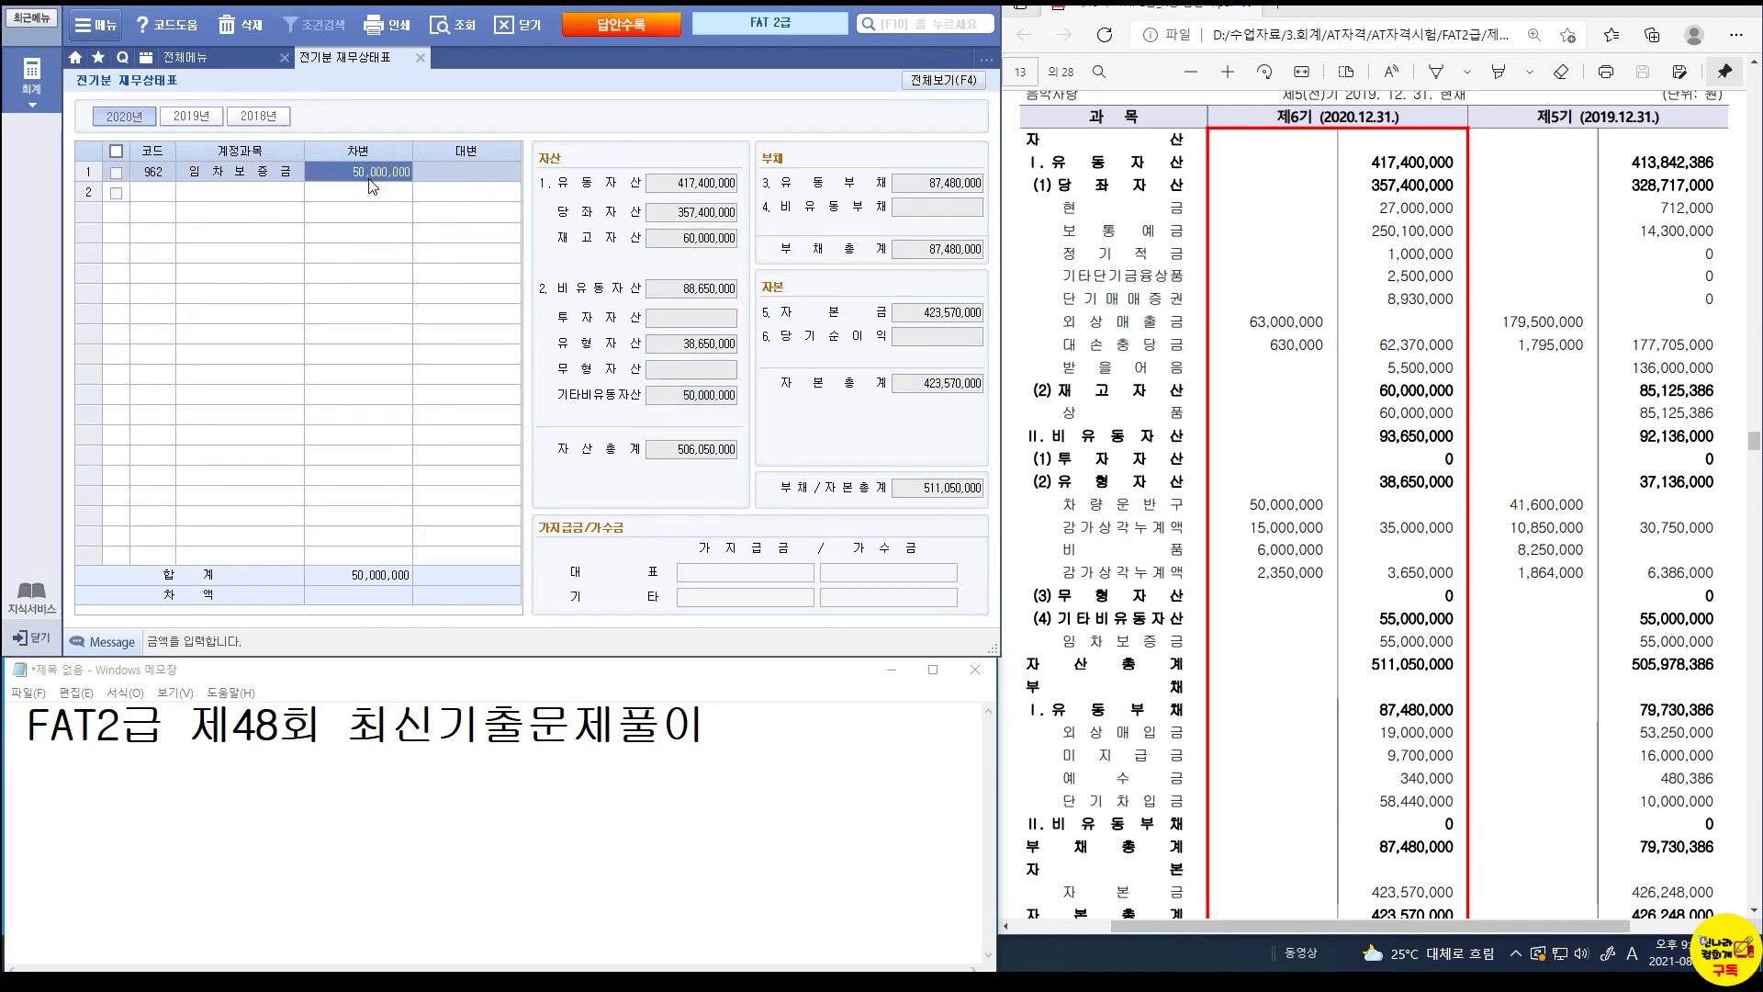
type("55000000")
key("Return")
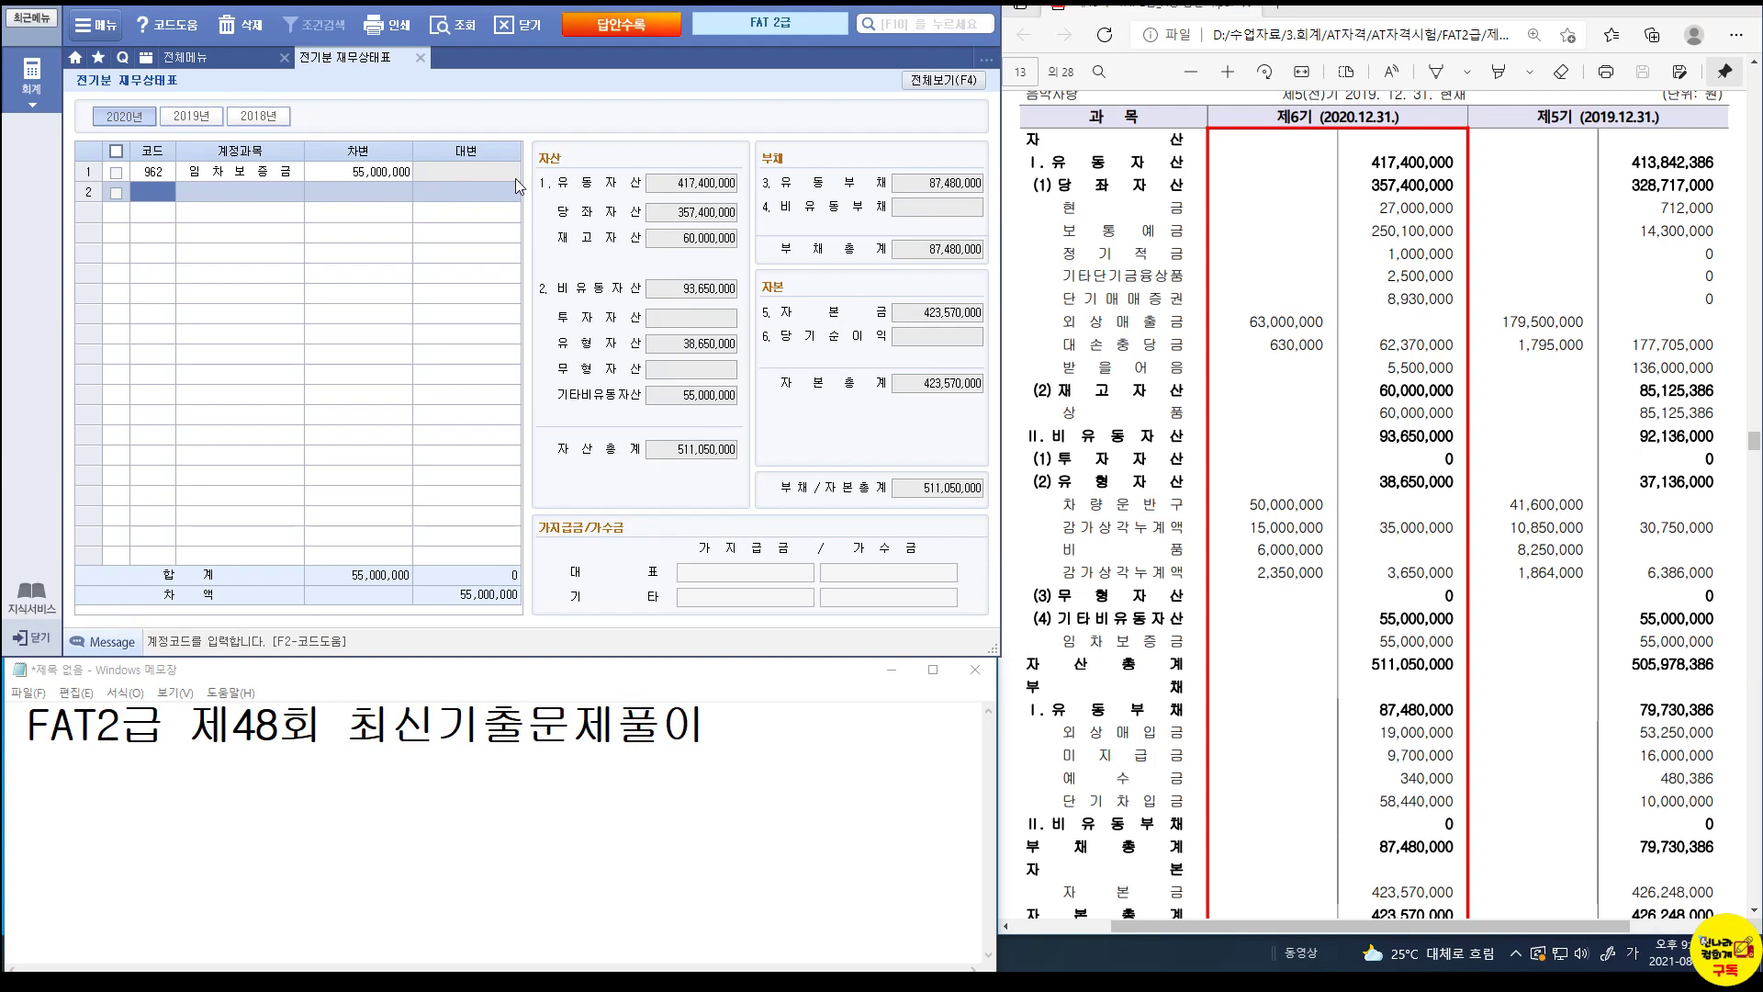
left_click(932, 83)
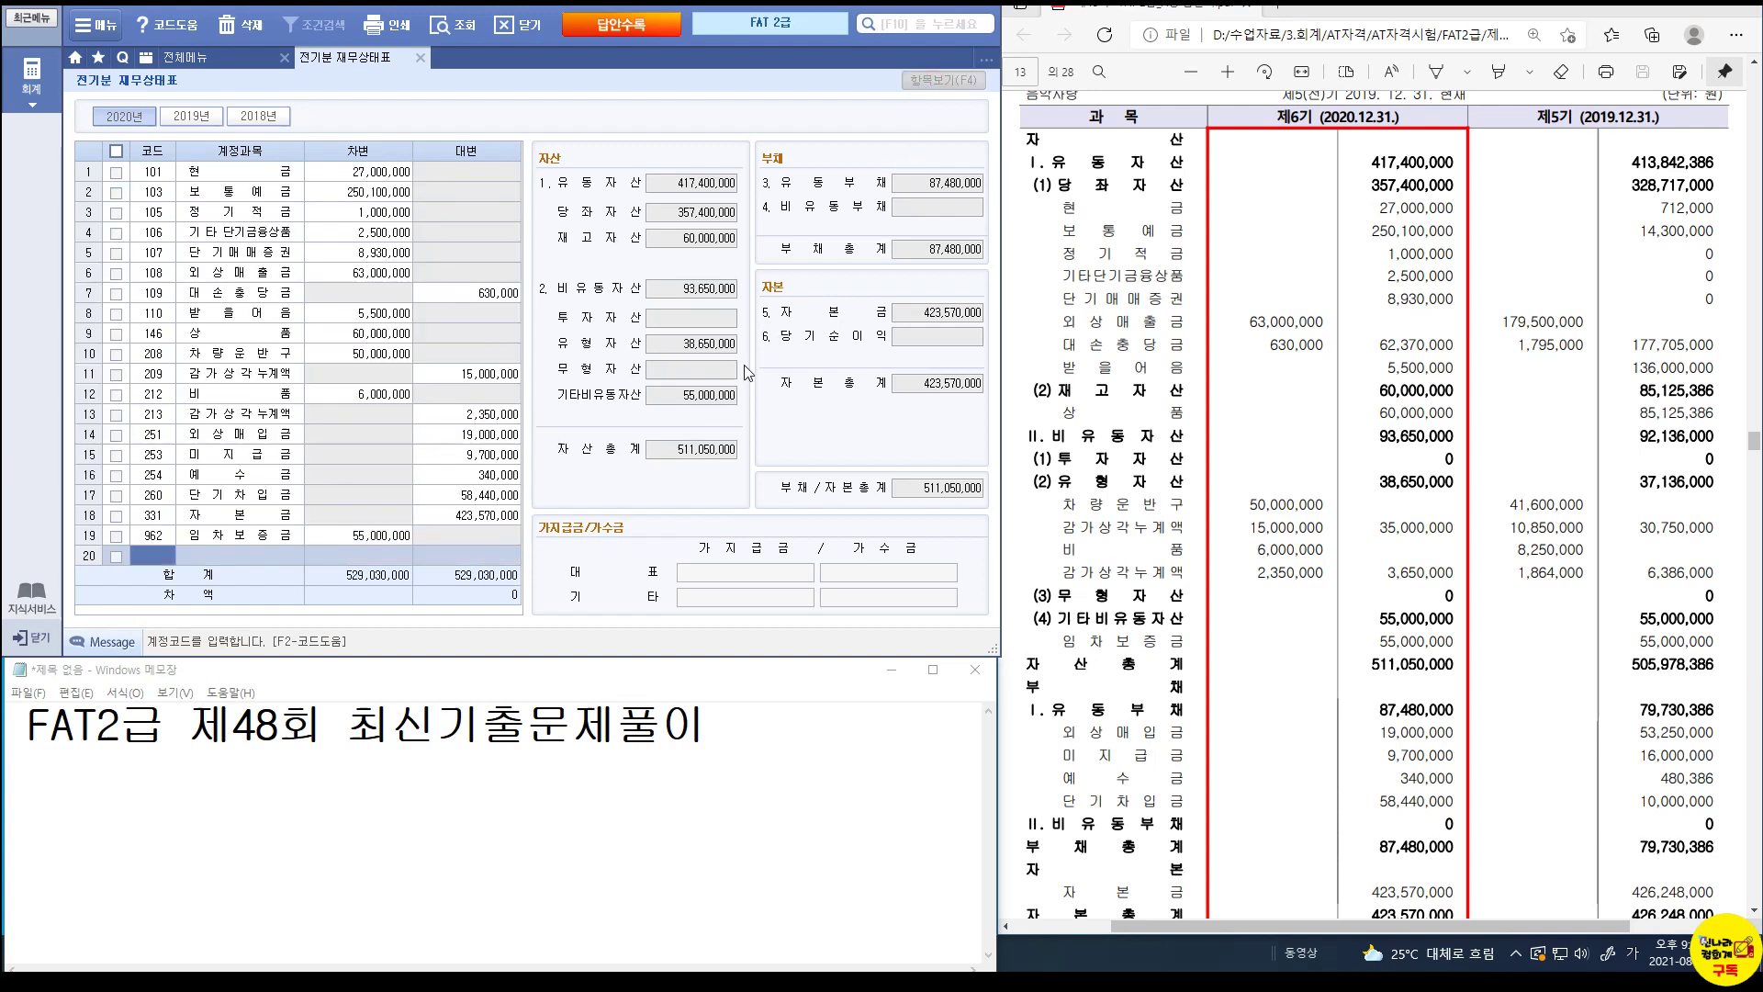
Review the balance sheet totals, now both 529,030,000 with zero difference.
key("ctrl")
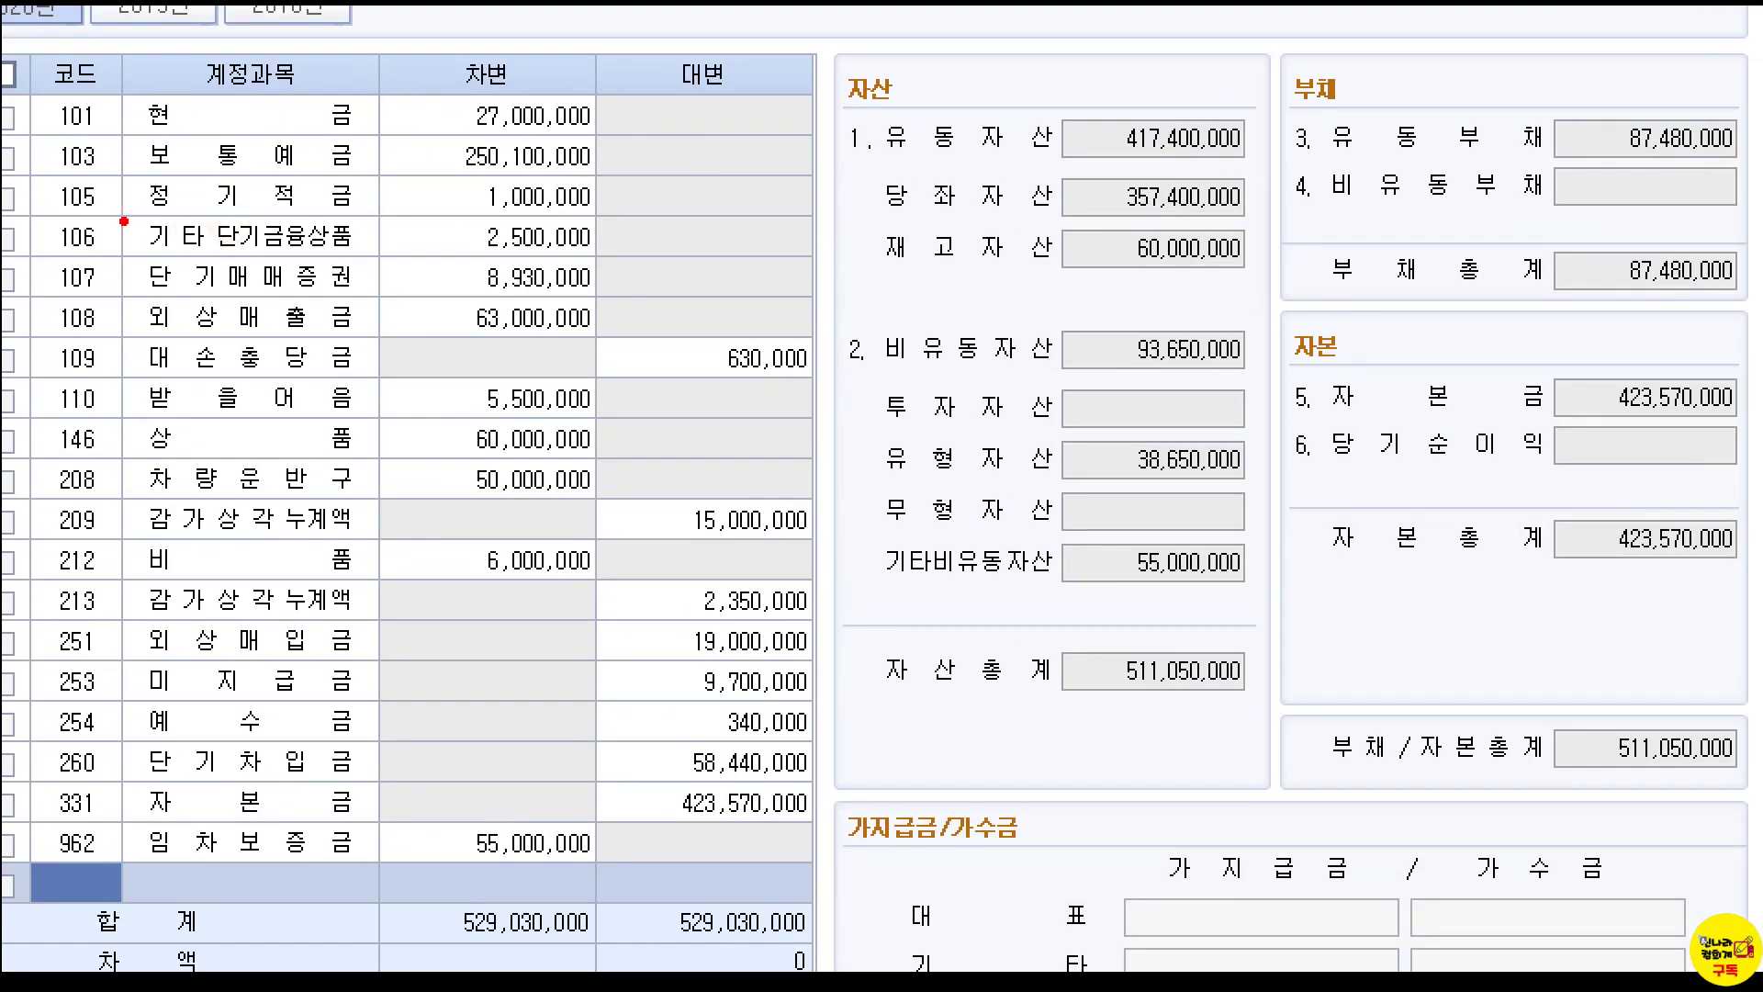
left_click_drag(39, 204, 613, 261)
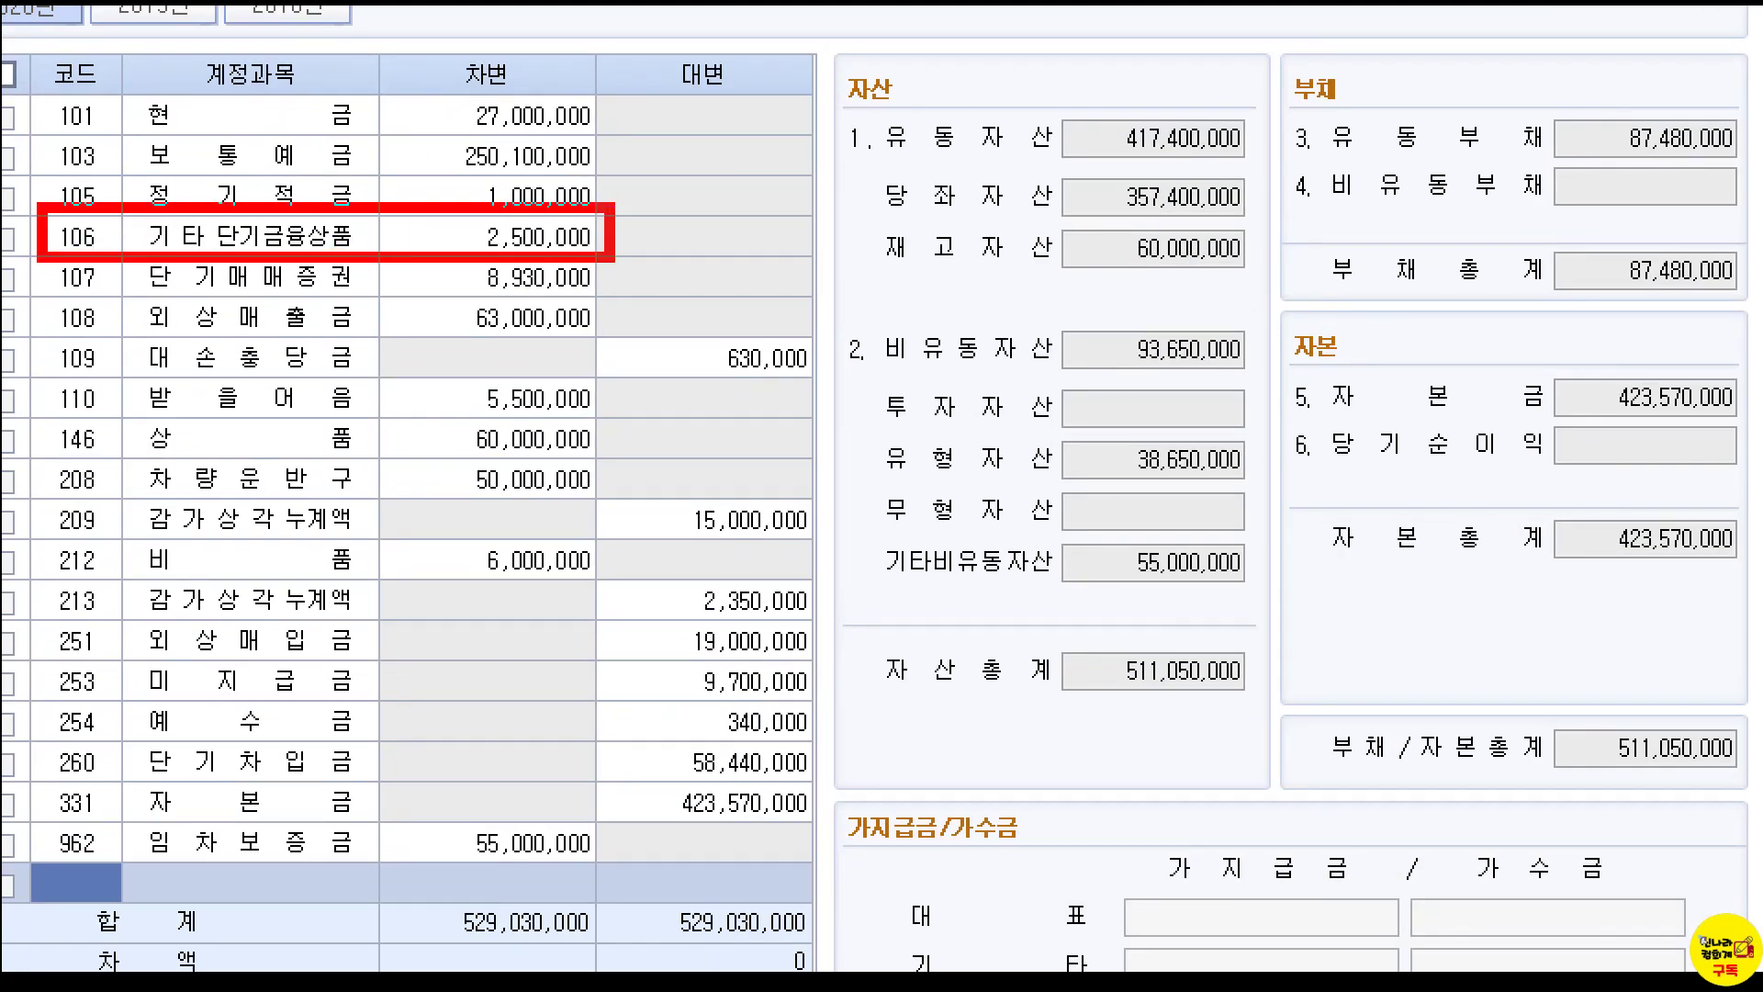
mouse_move(39, 488)
left_mouse_down()
mouse_move(532, 553)
mouse_move(813, 553)
left_mouse_up()
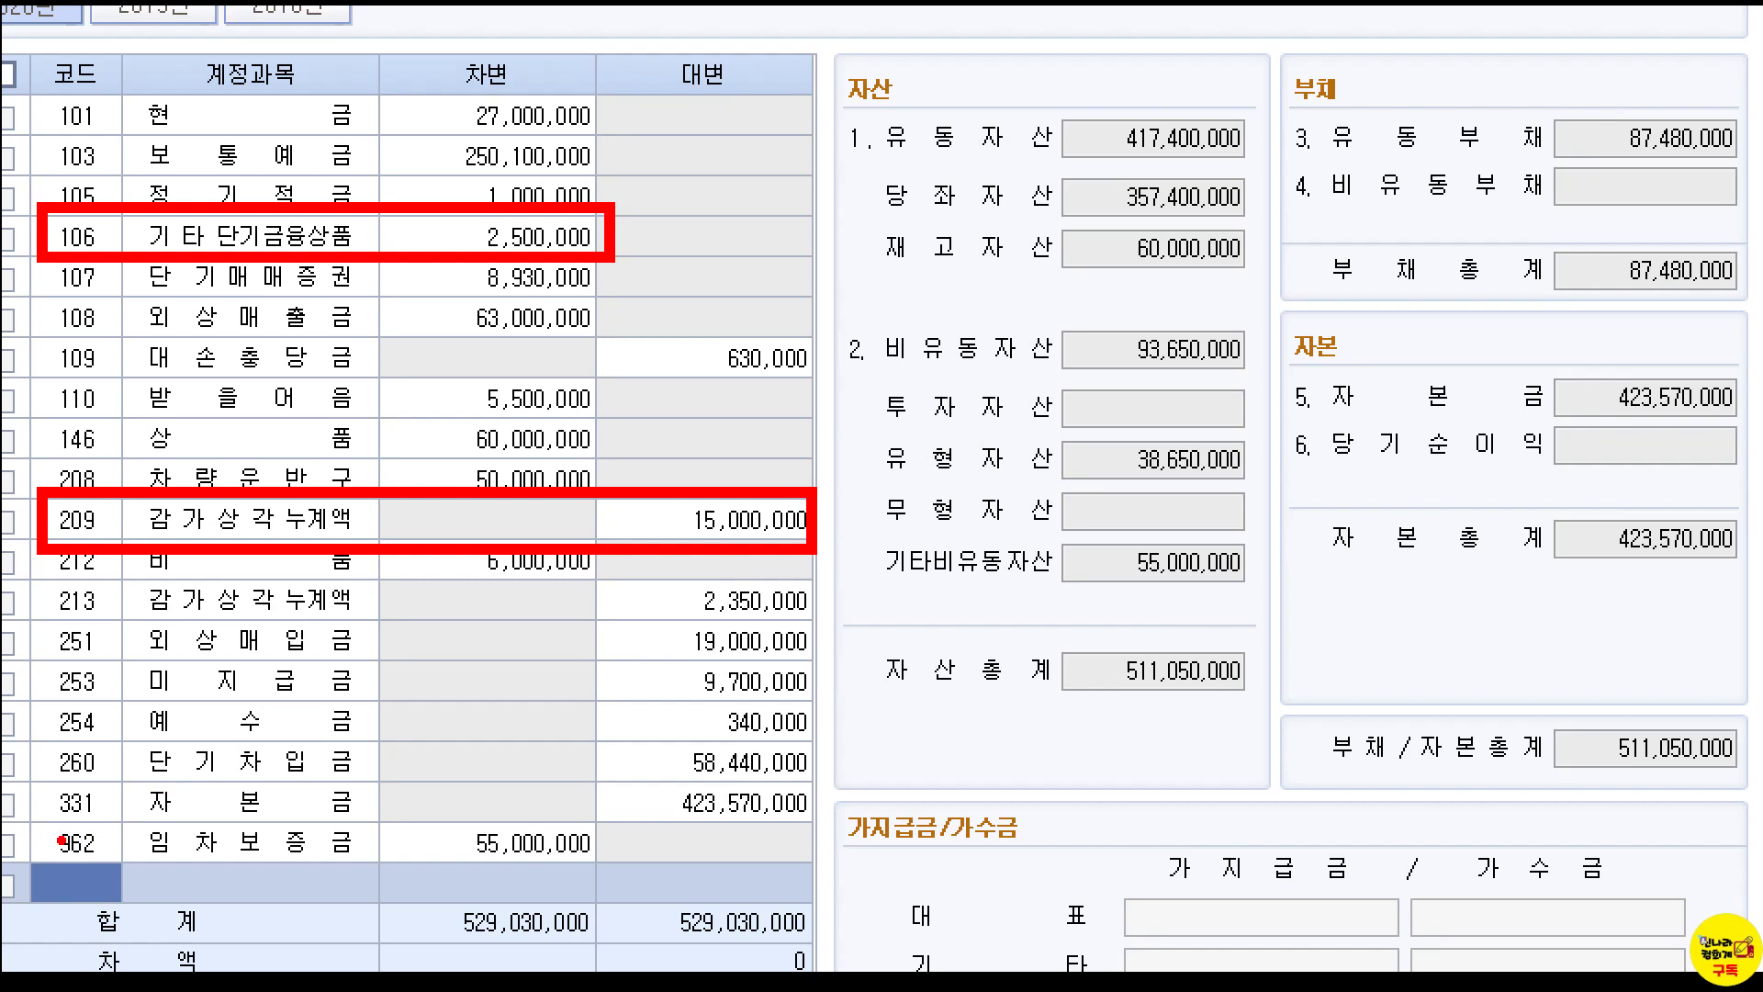
left_click_drag(43, 820, 592, 865)
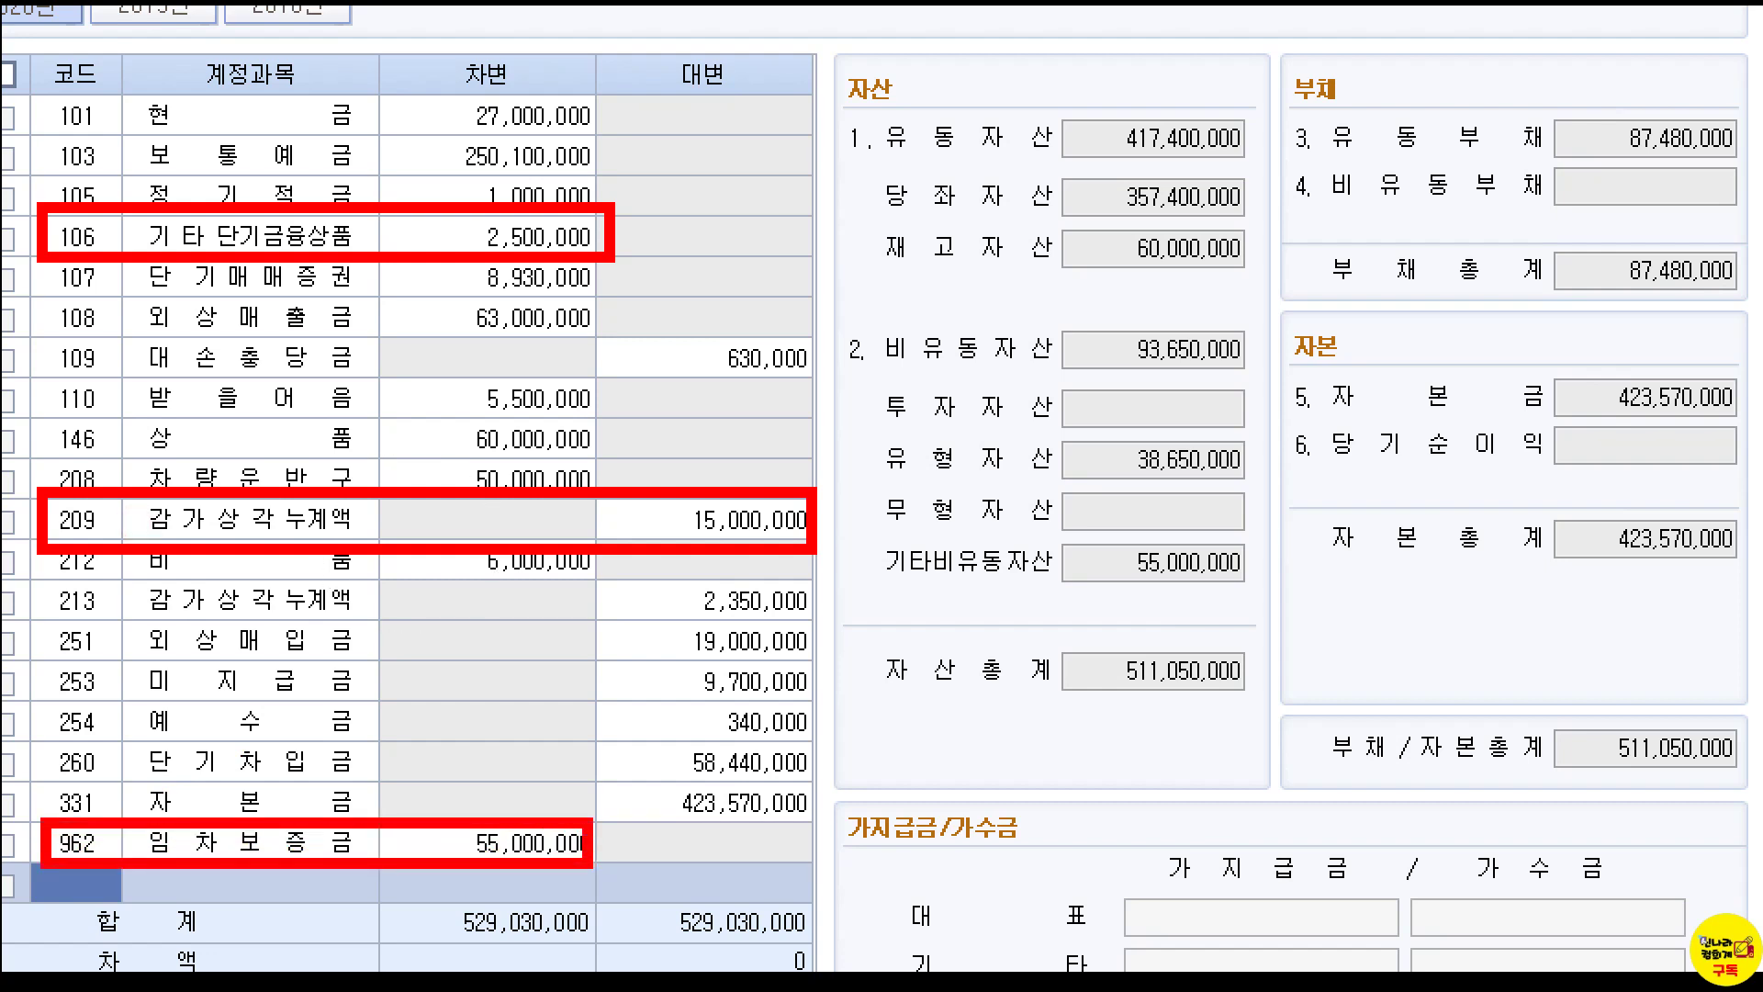
scroll(1276, 385, "down", 10)
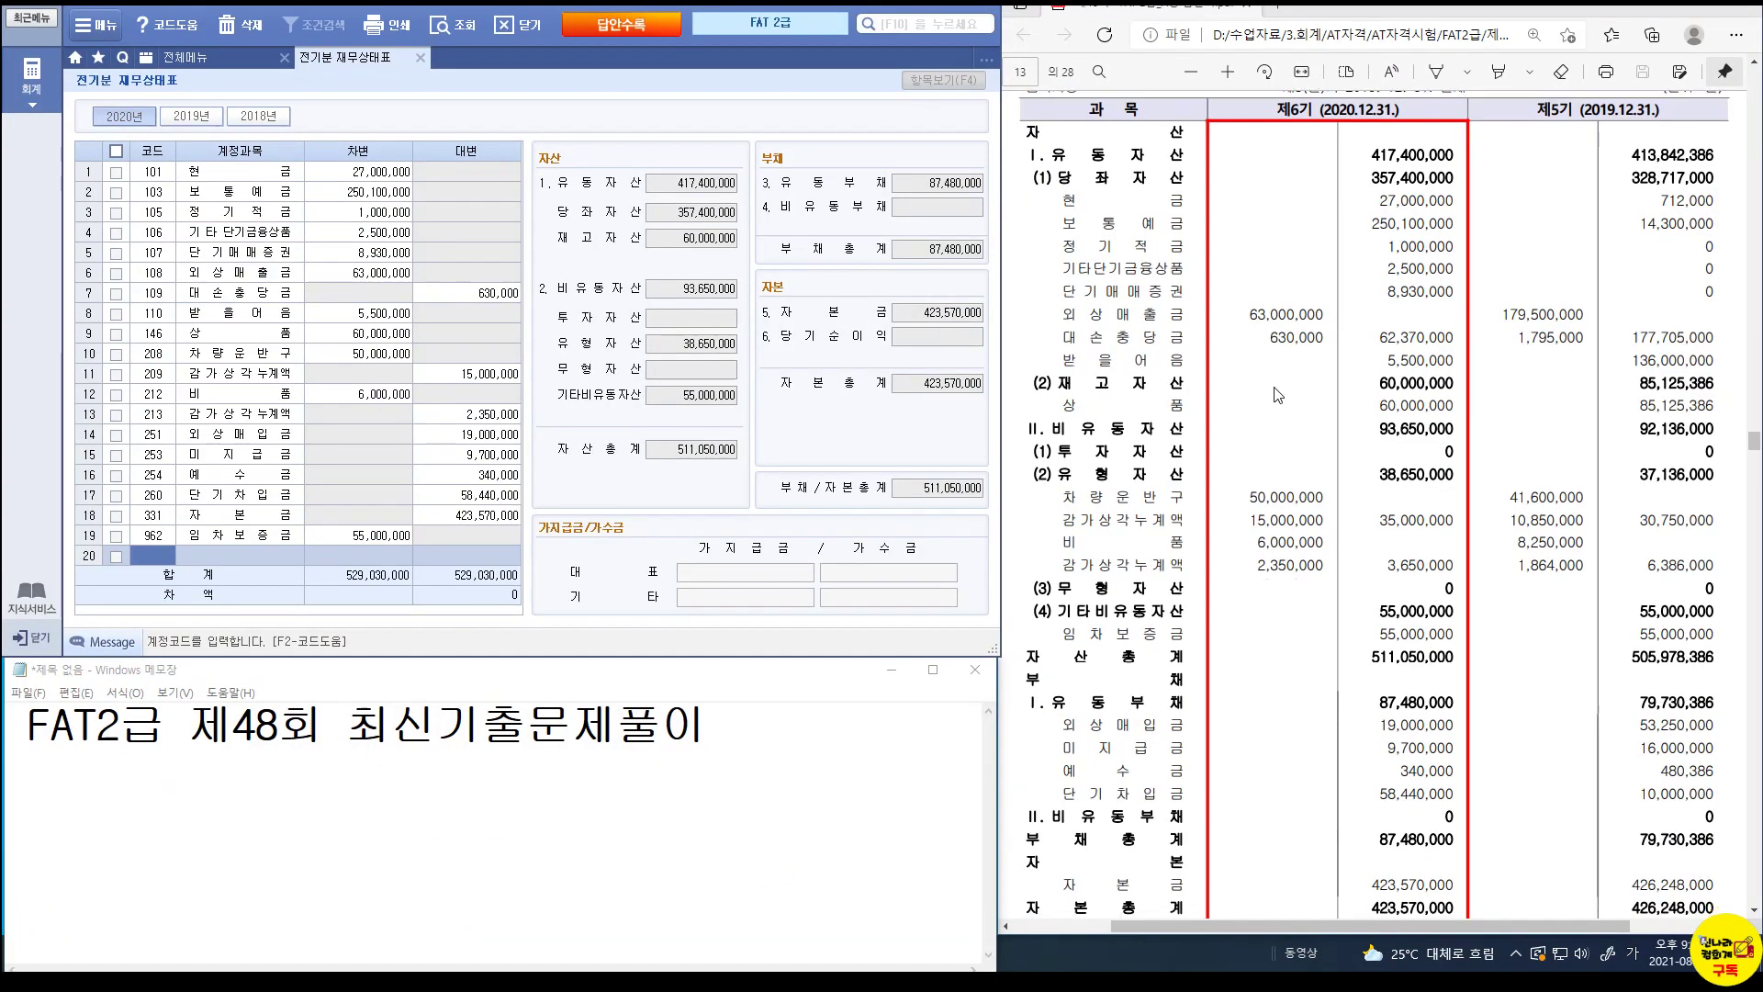
Scroll the PDF to Problem 3, mark it up, and close the 전기분 재무상태표 screen.
scroll(1274, 442, "down", 3)
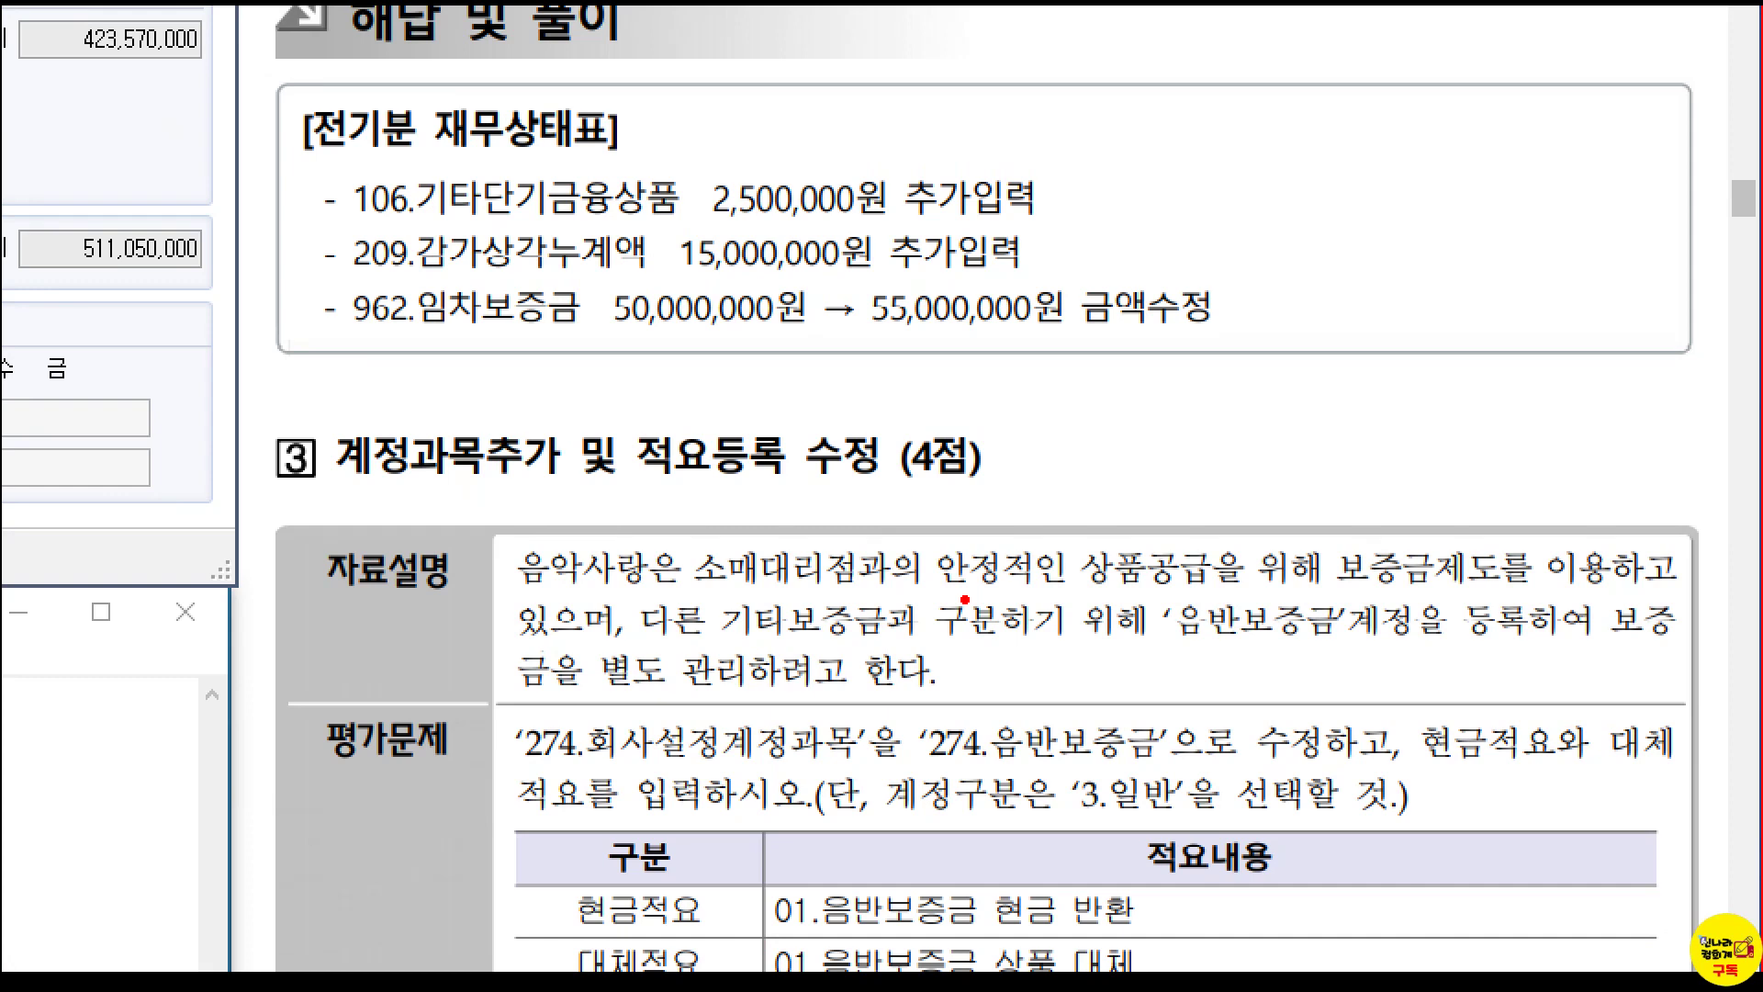
left_click_drag(1137, 589, 1463, 648)
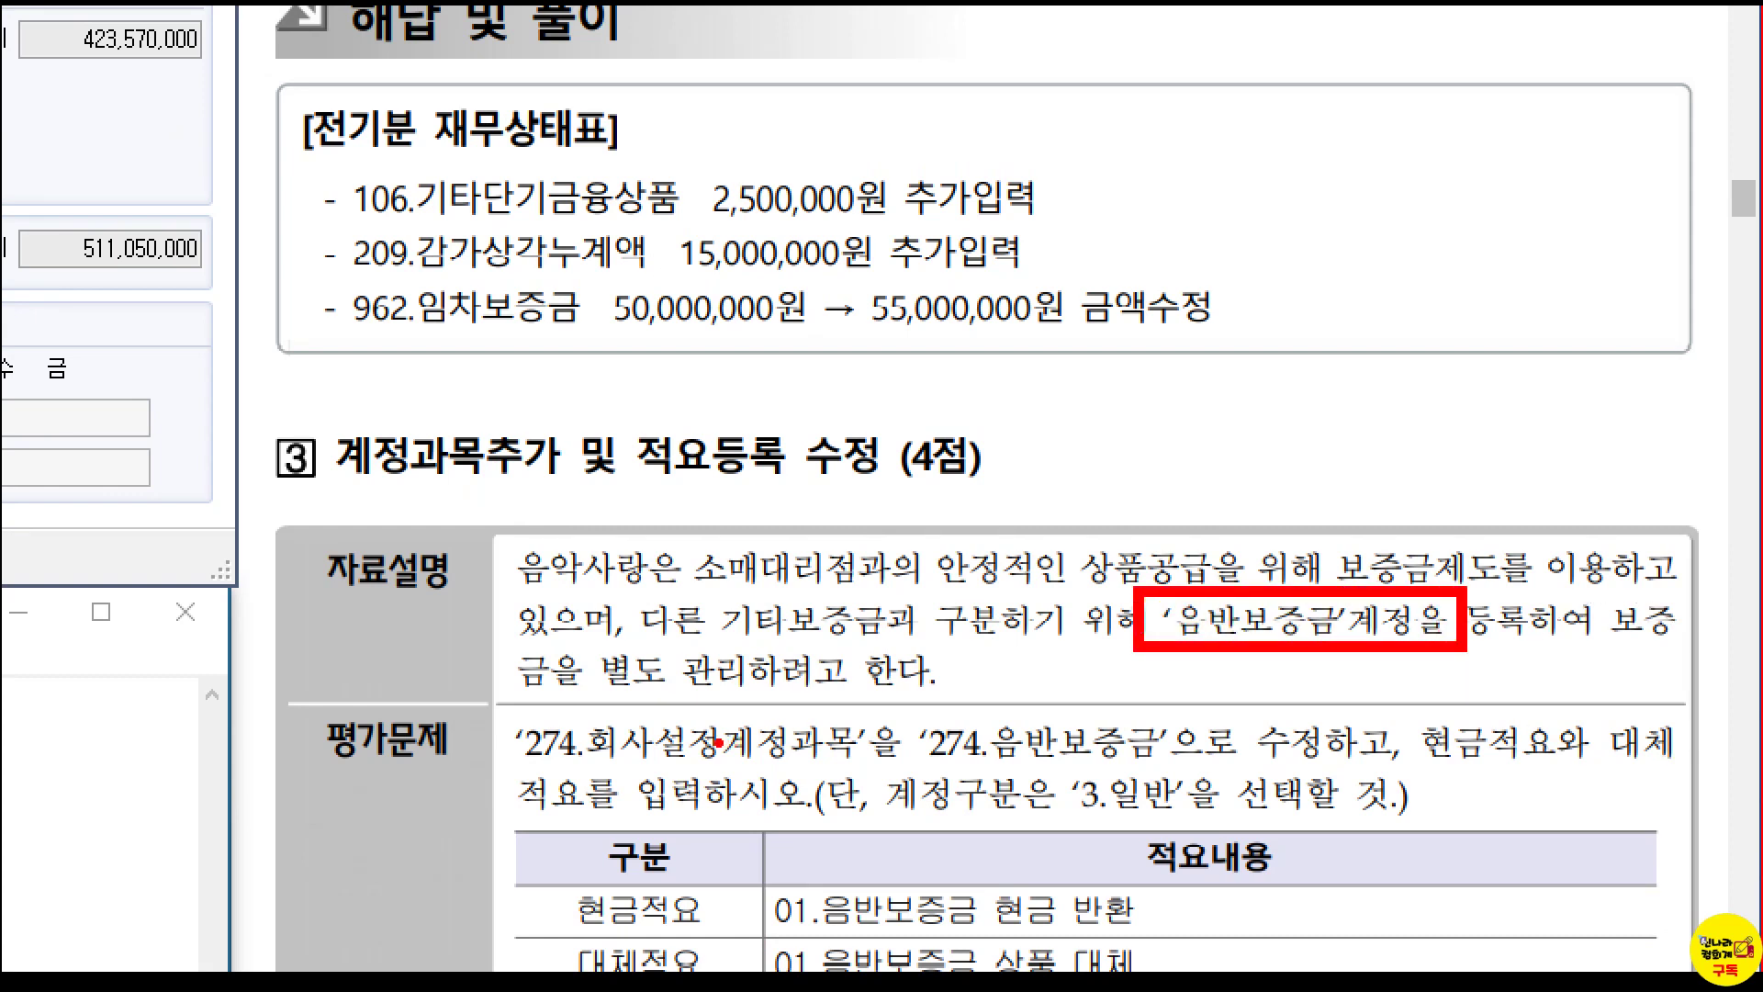
mouse_move(492, 704)
left_mouse_down()
mouse_move(738, 772)
mouse_move(878, 769)
left_mouse_up()
mouse_move(898, 703)
left_mouse_down()
mouse_move(1022, 761)
mouse_move(1196, 771)
left_mouse_up()
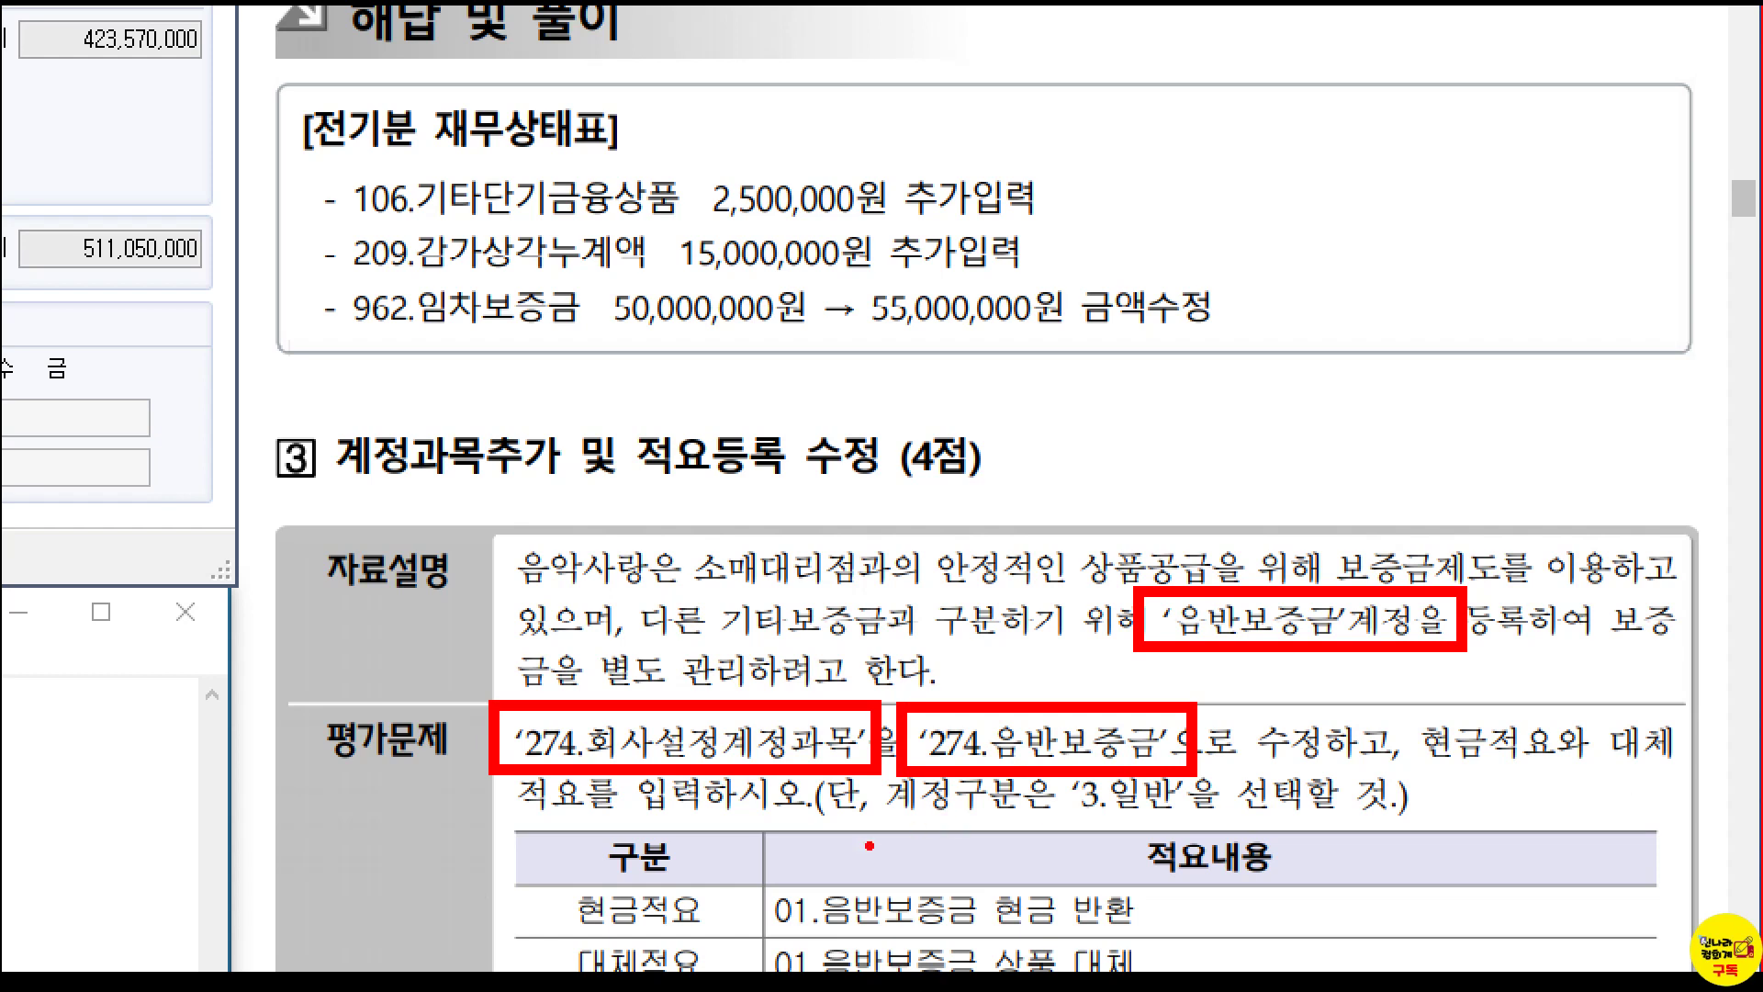
mouse_move(570, 881)
left_mouse_down()
mouse_move(771, 965)
mouse_move(1133, 965)
mouse_move(551, 880)
left_mouse_up()
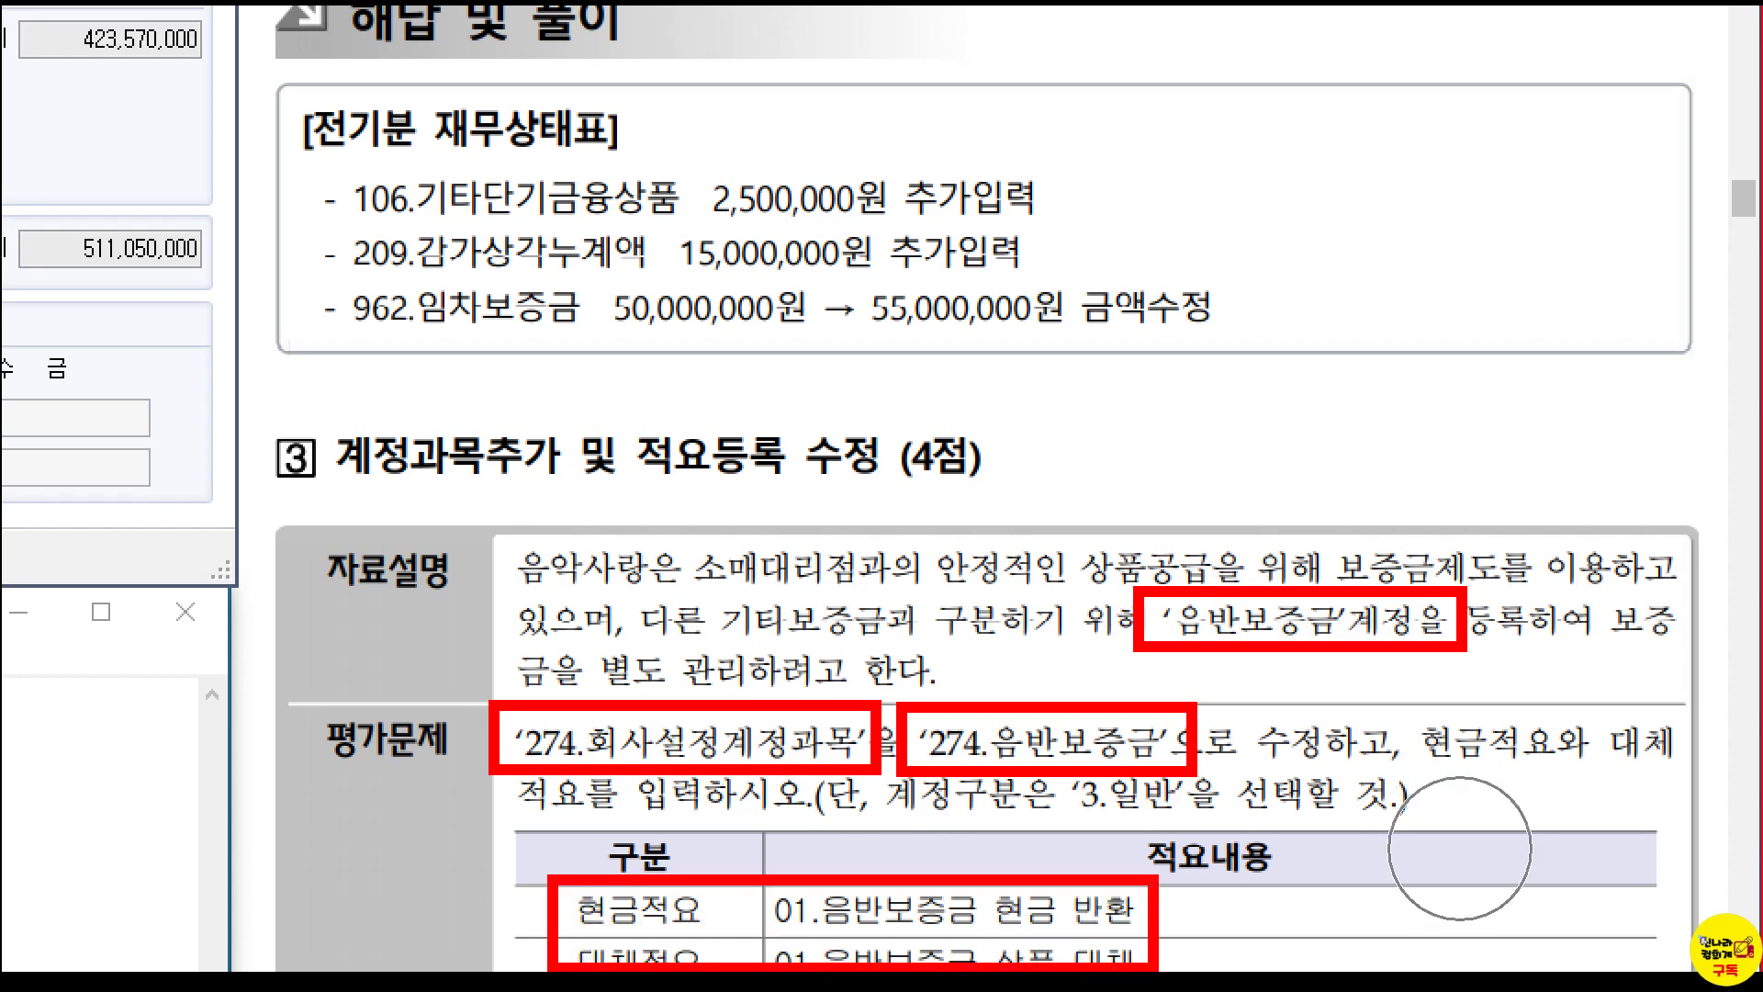
key("Escape")
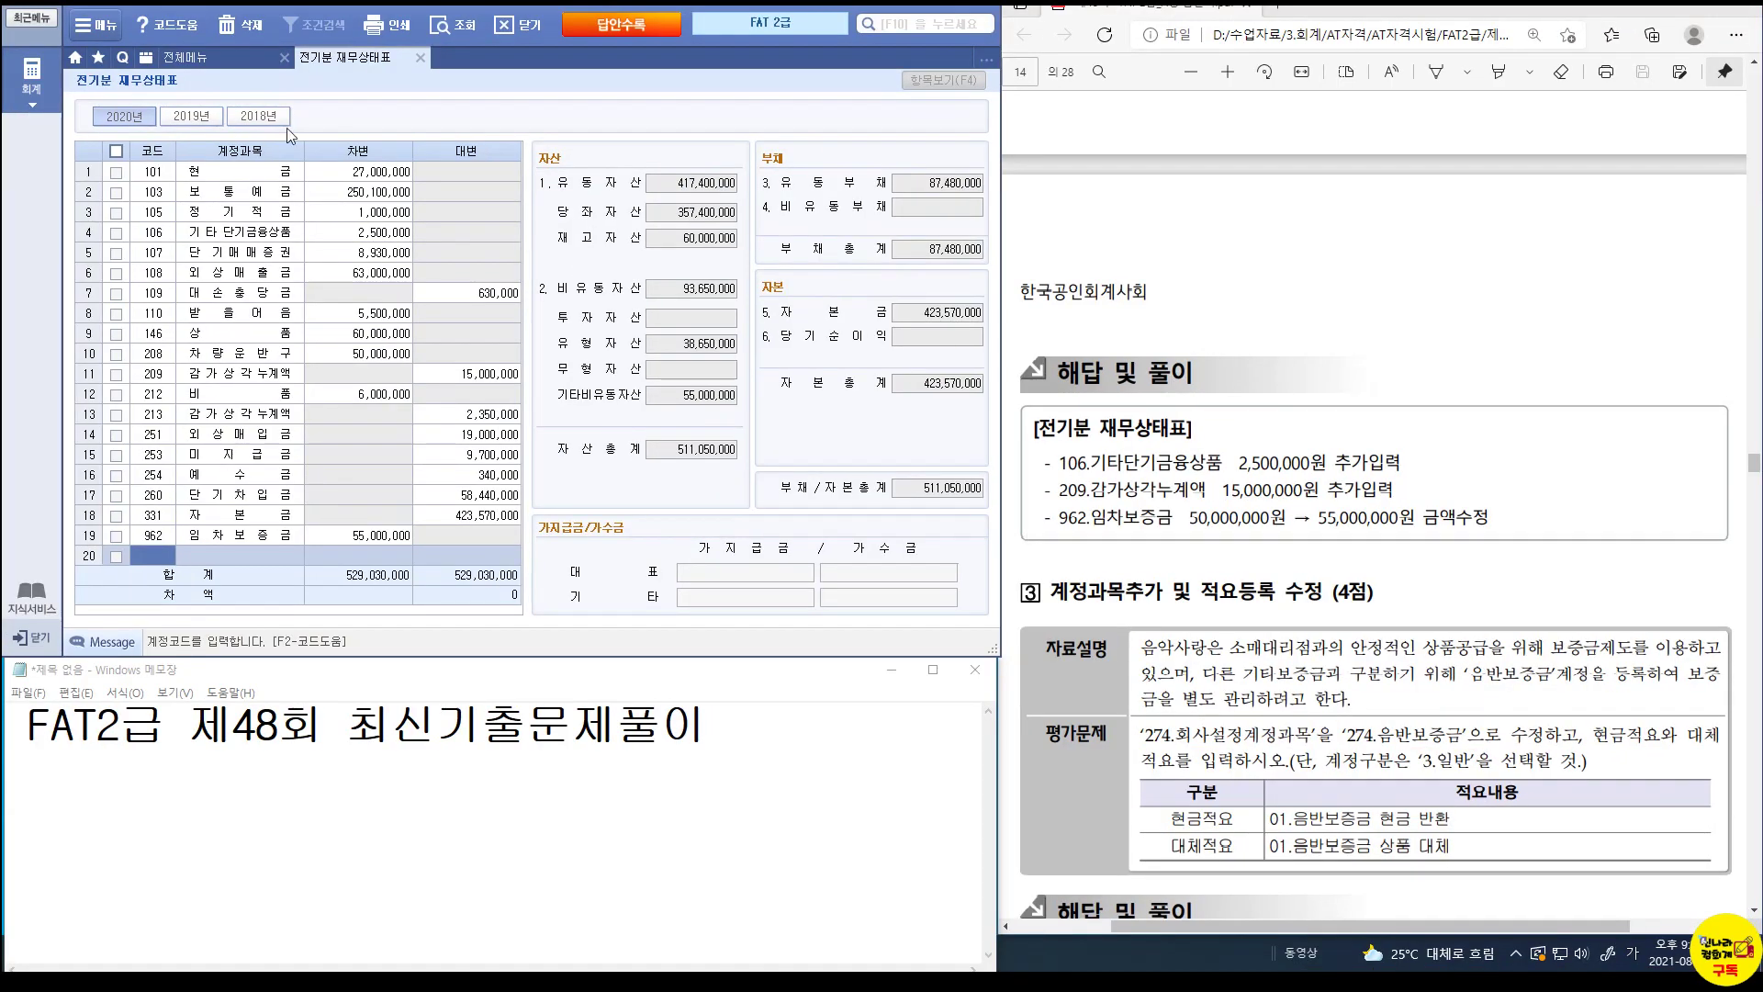
left_click(420, 57)
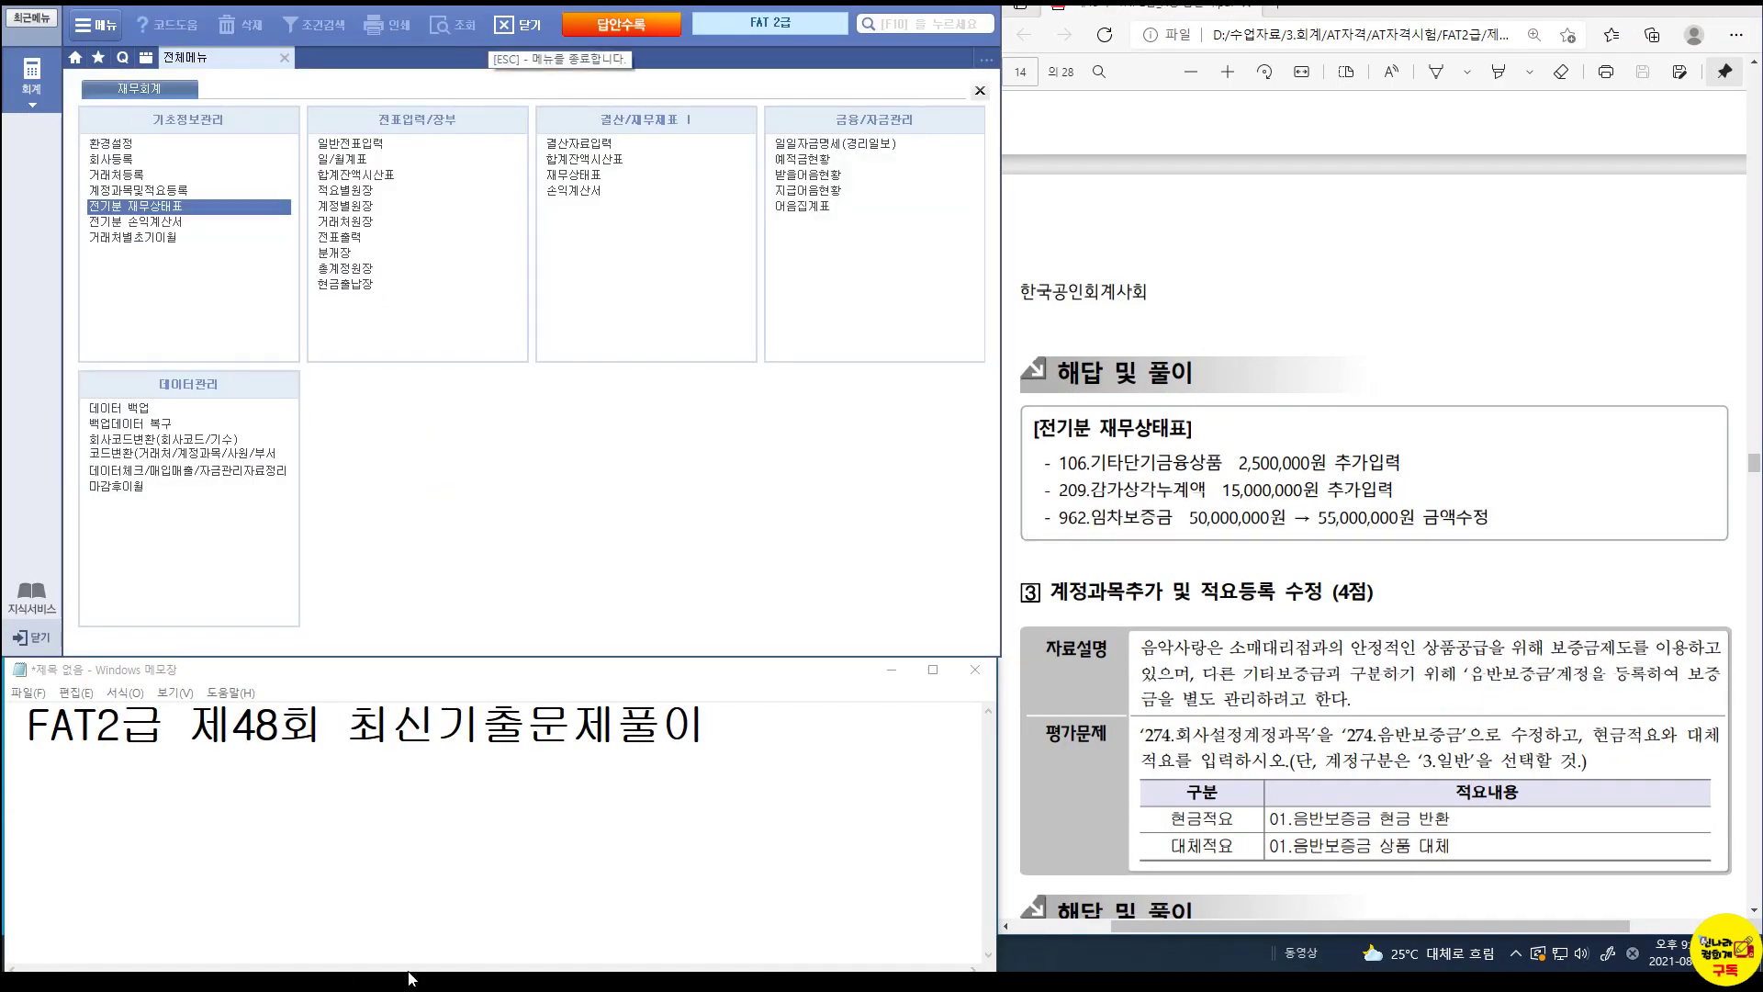
Rename account 274 to 음반보증금, with category 일반 and marked as in use.
left_click(128, 193)
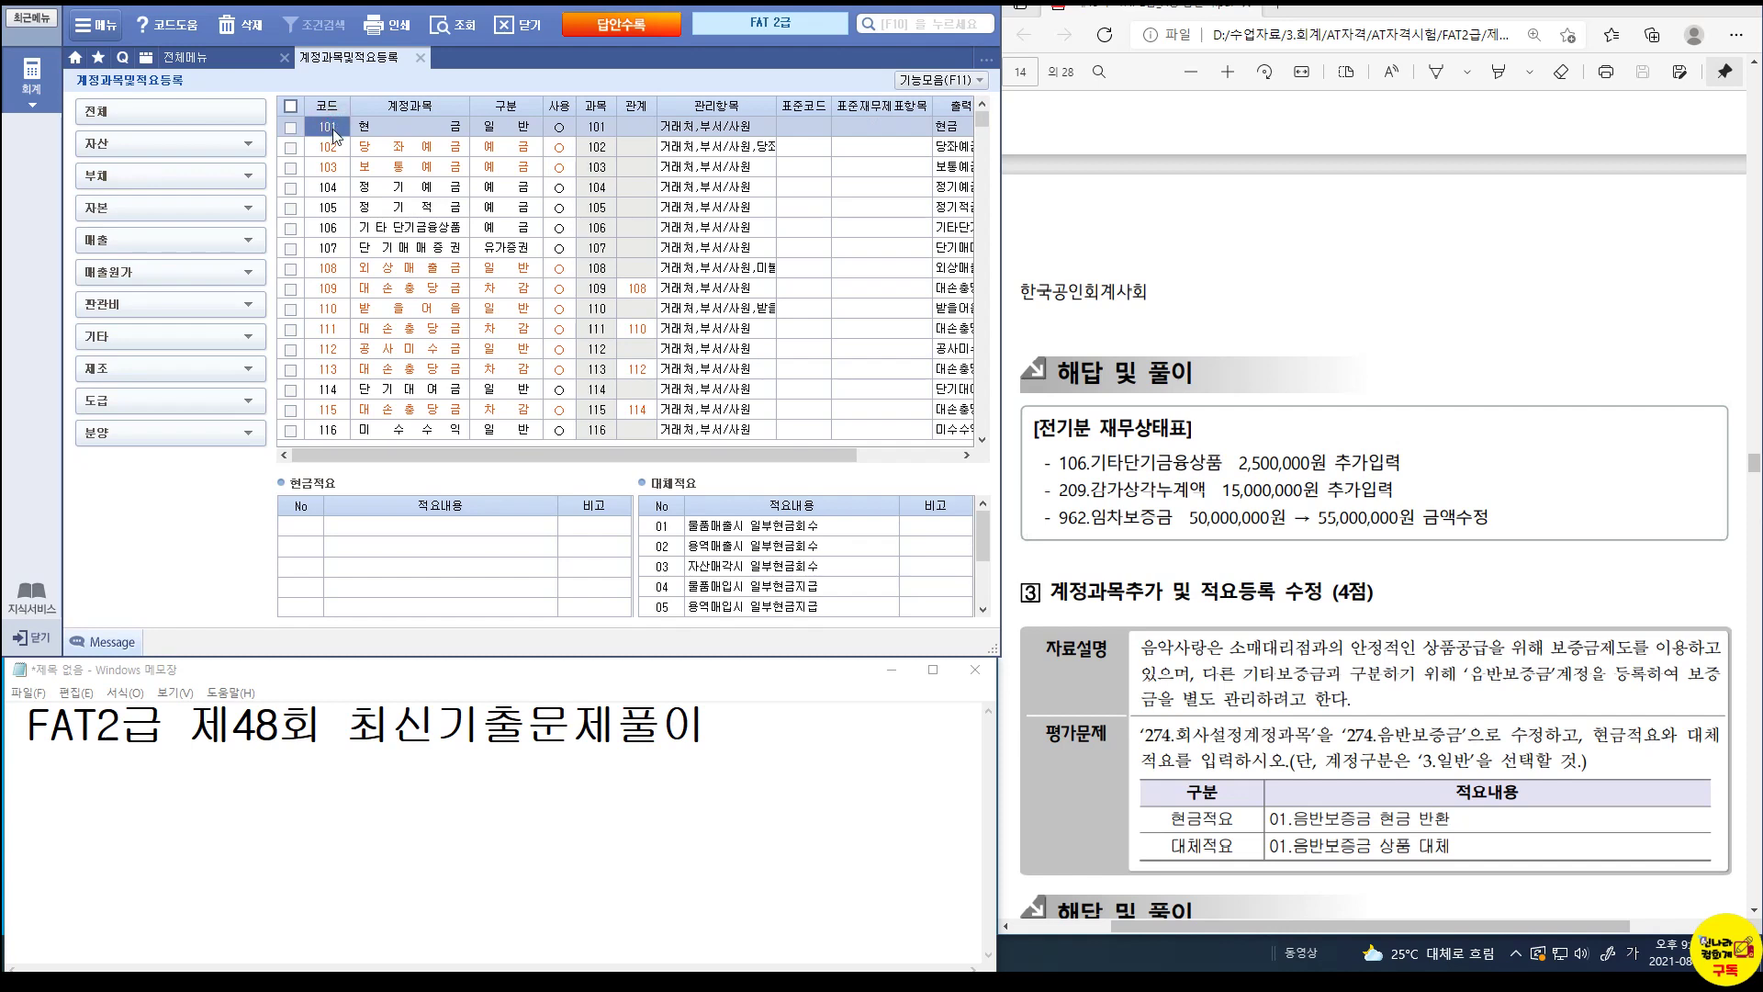
type("274")
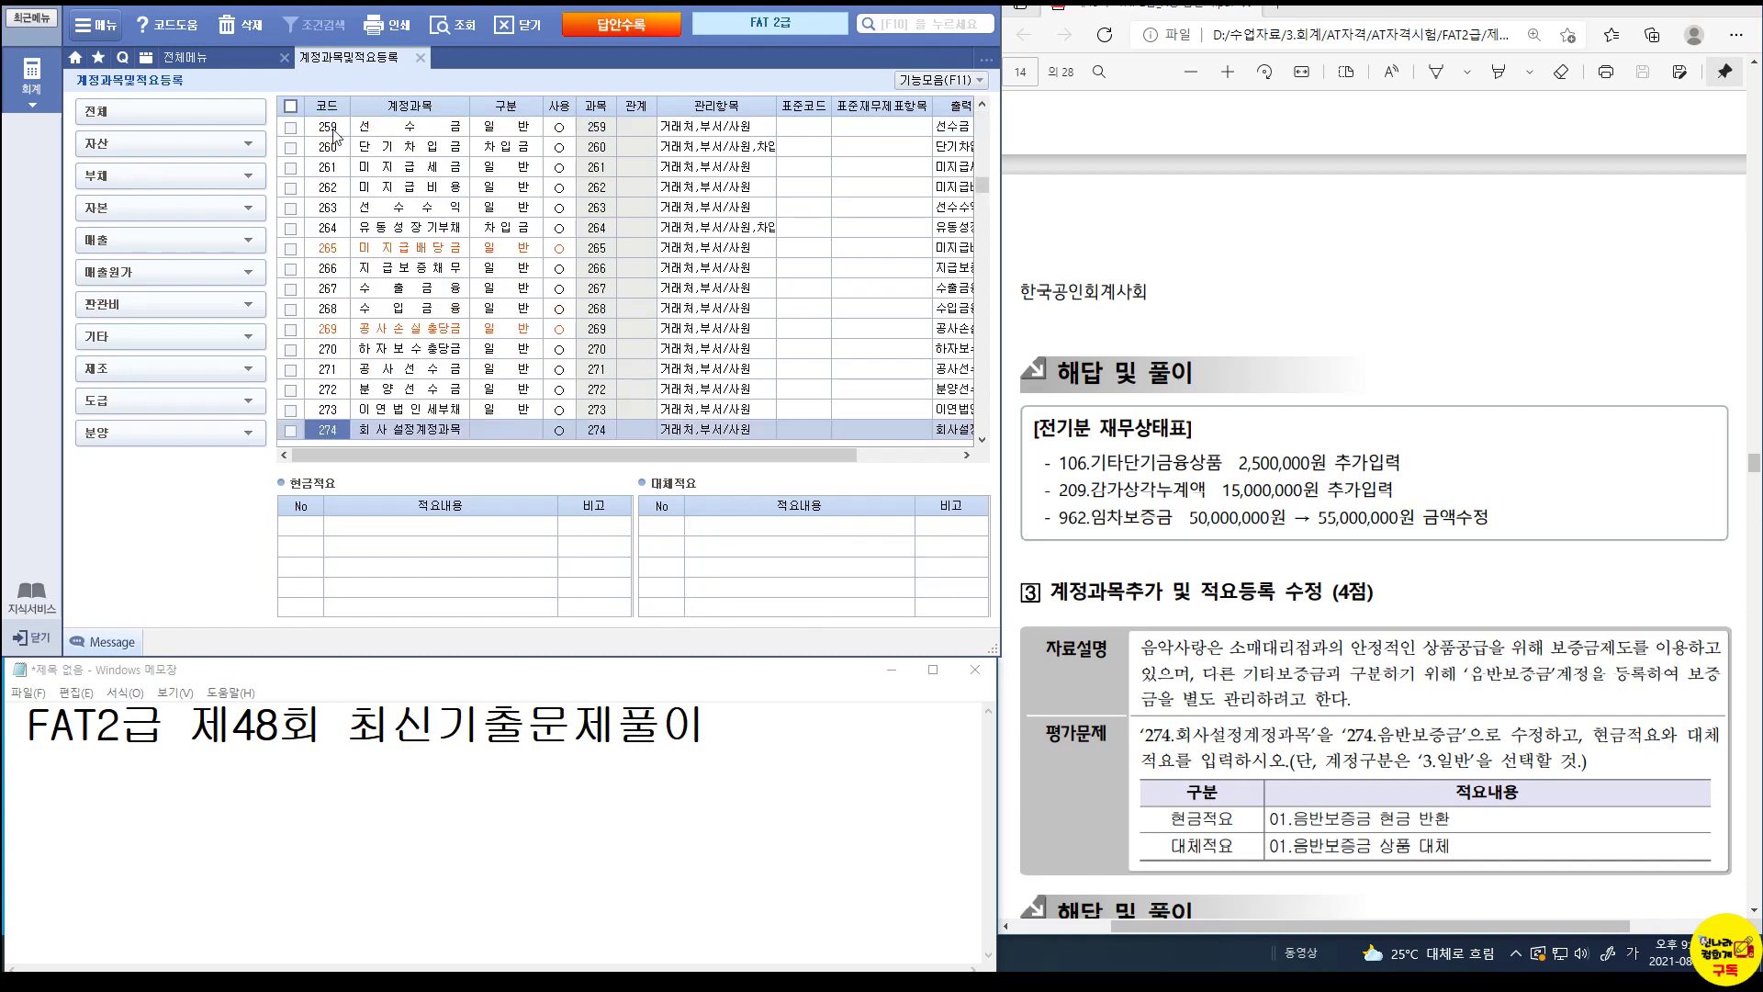
left_click(398, 435)
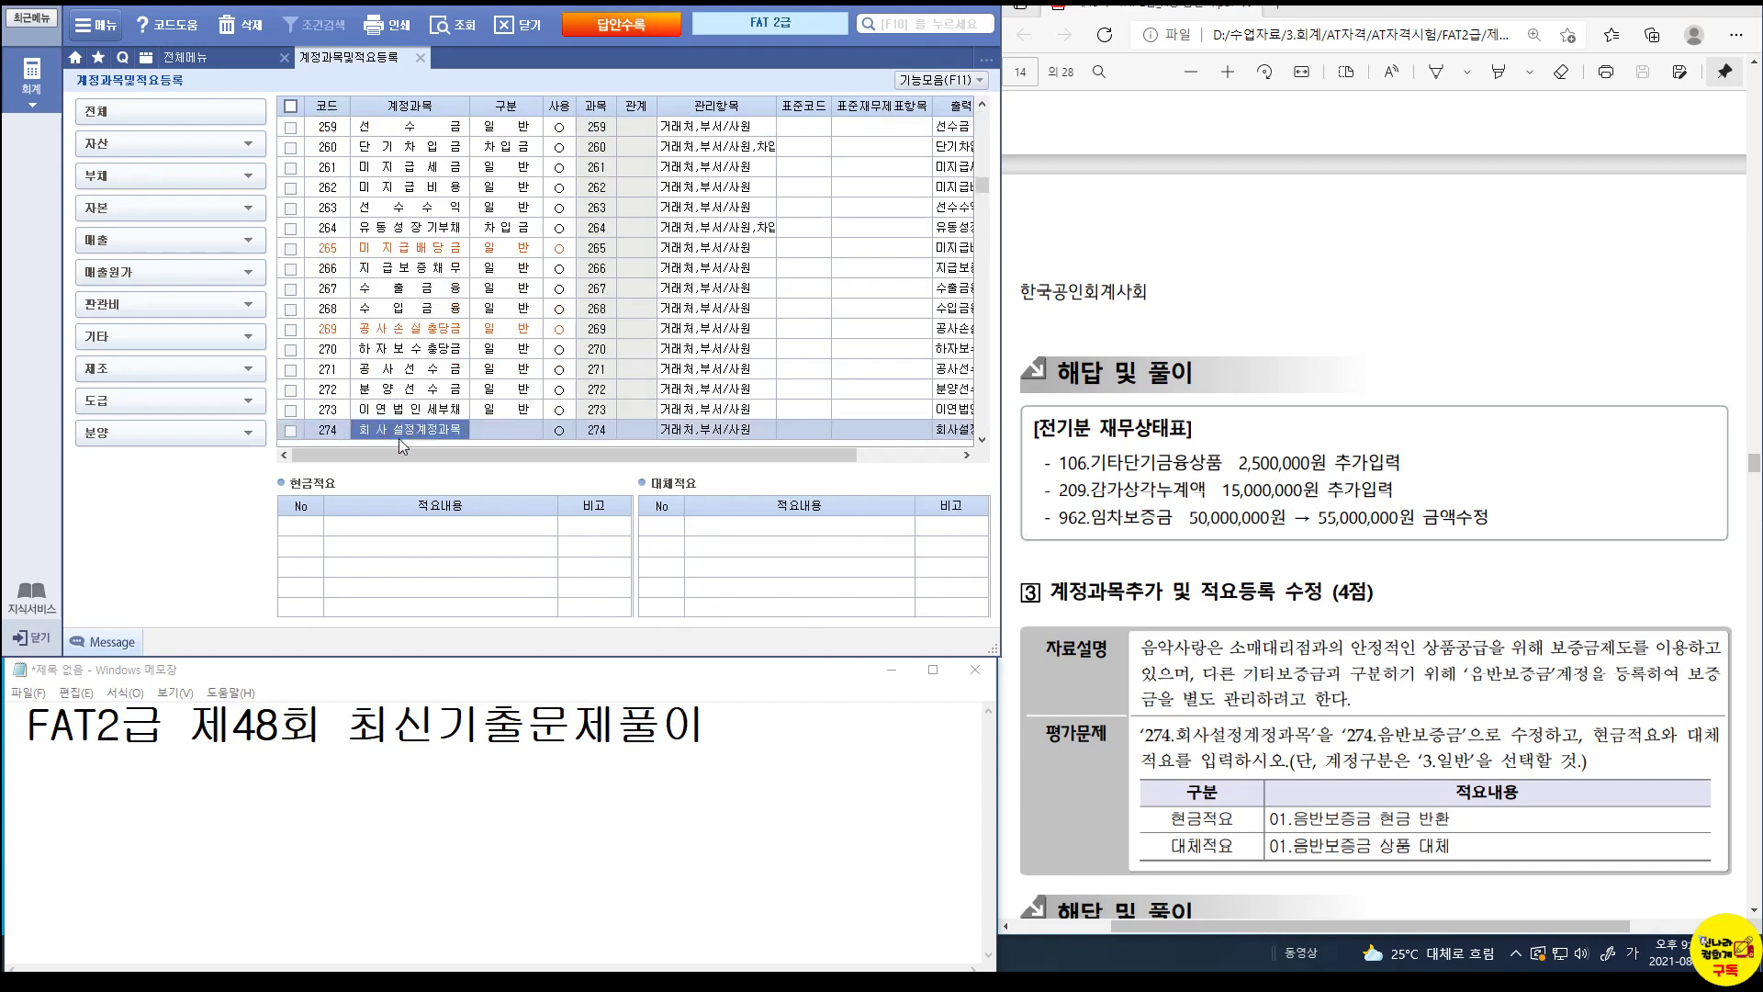
type("음반보증금")
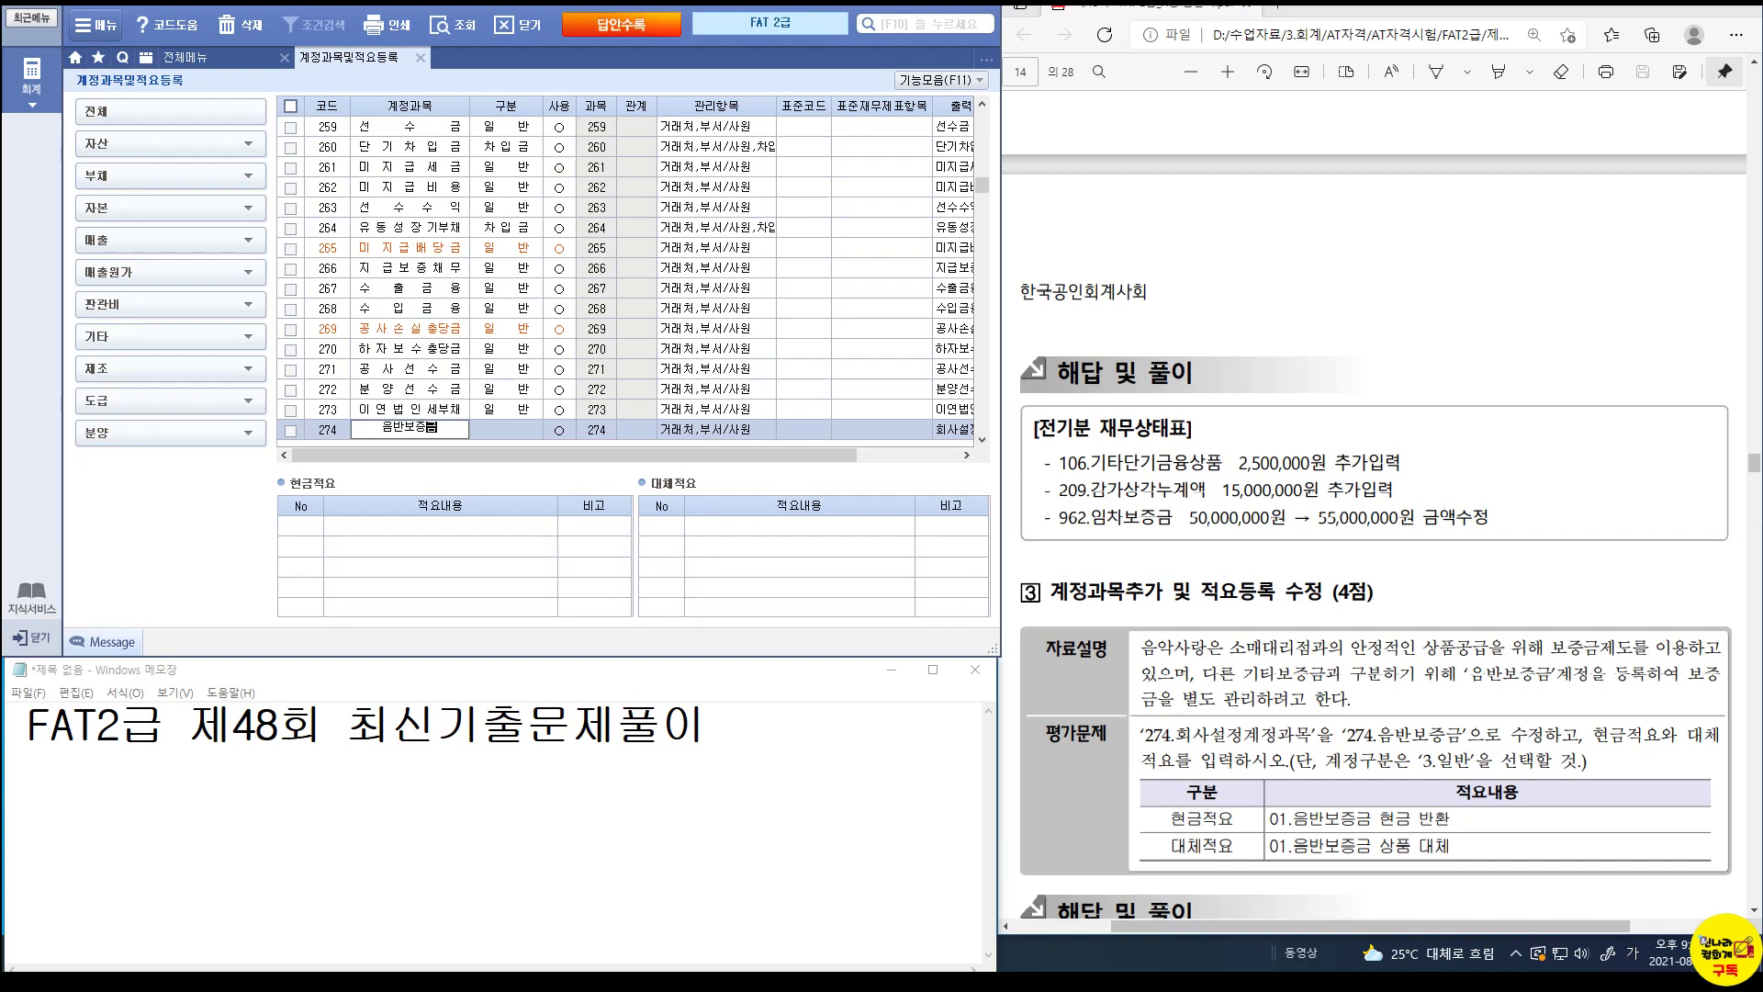
key("Return")
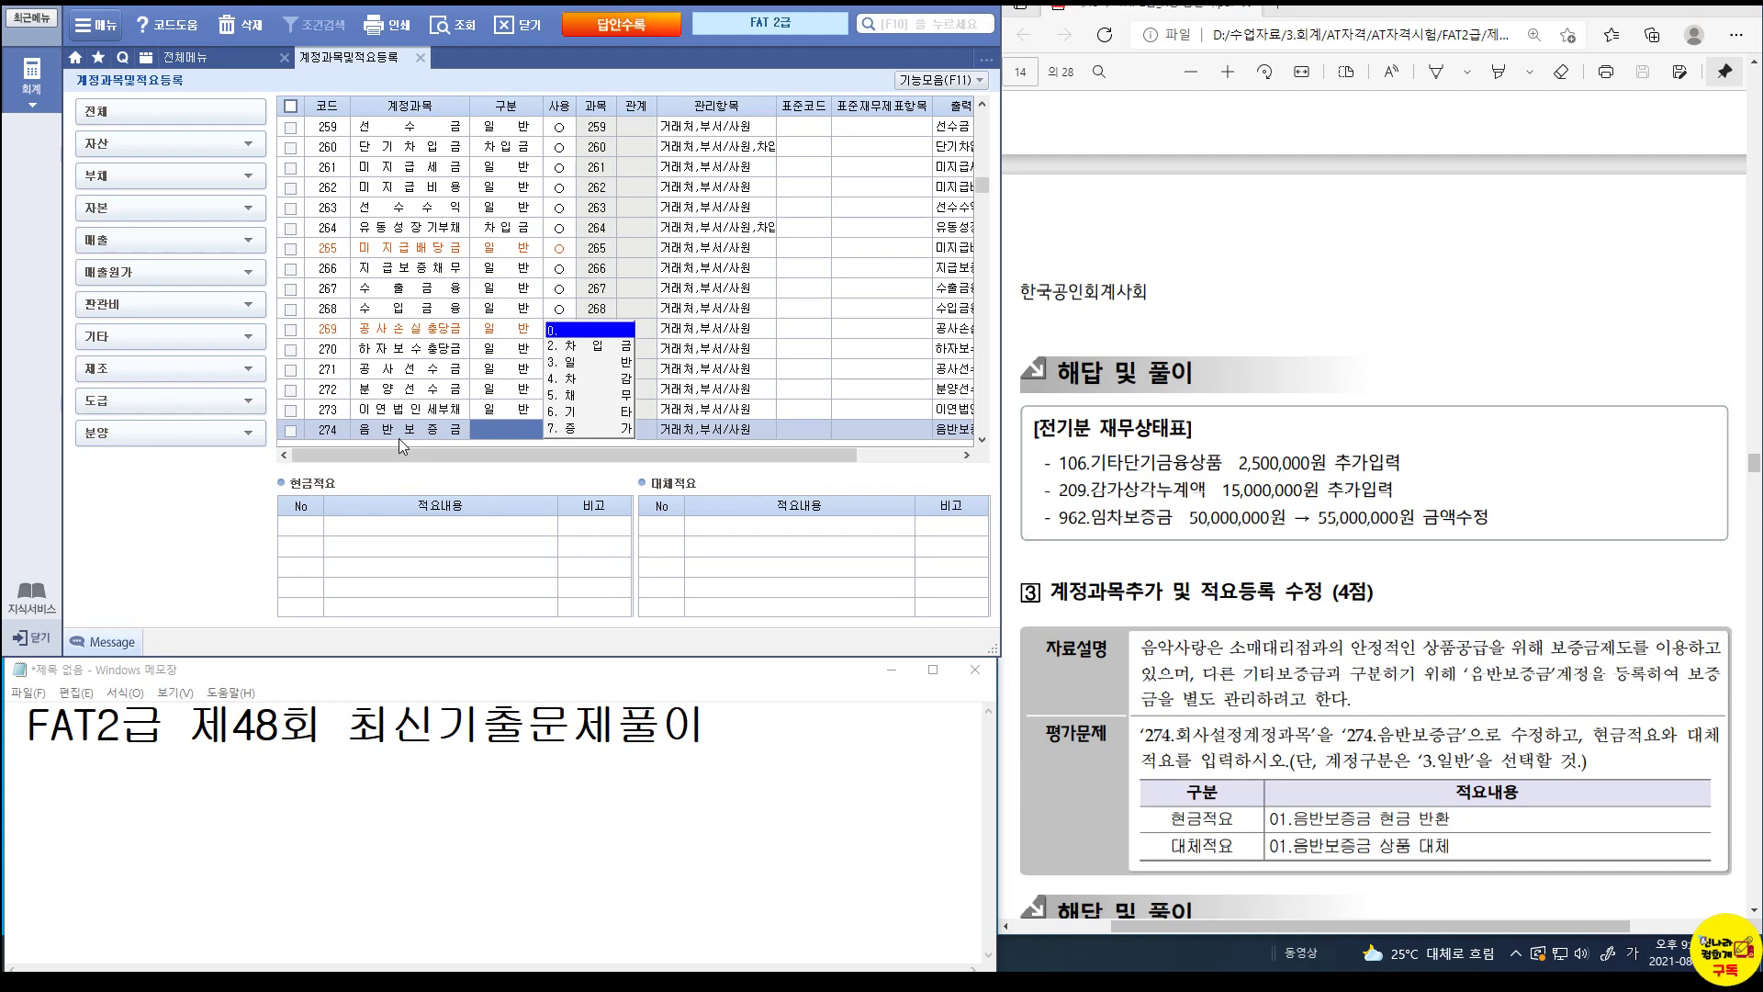
left_click(575, 364)
left_click(604, 411)
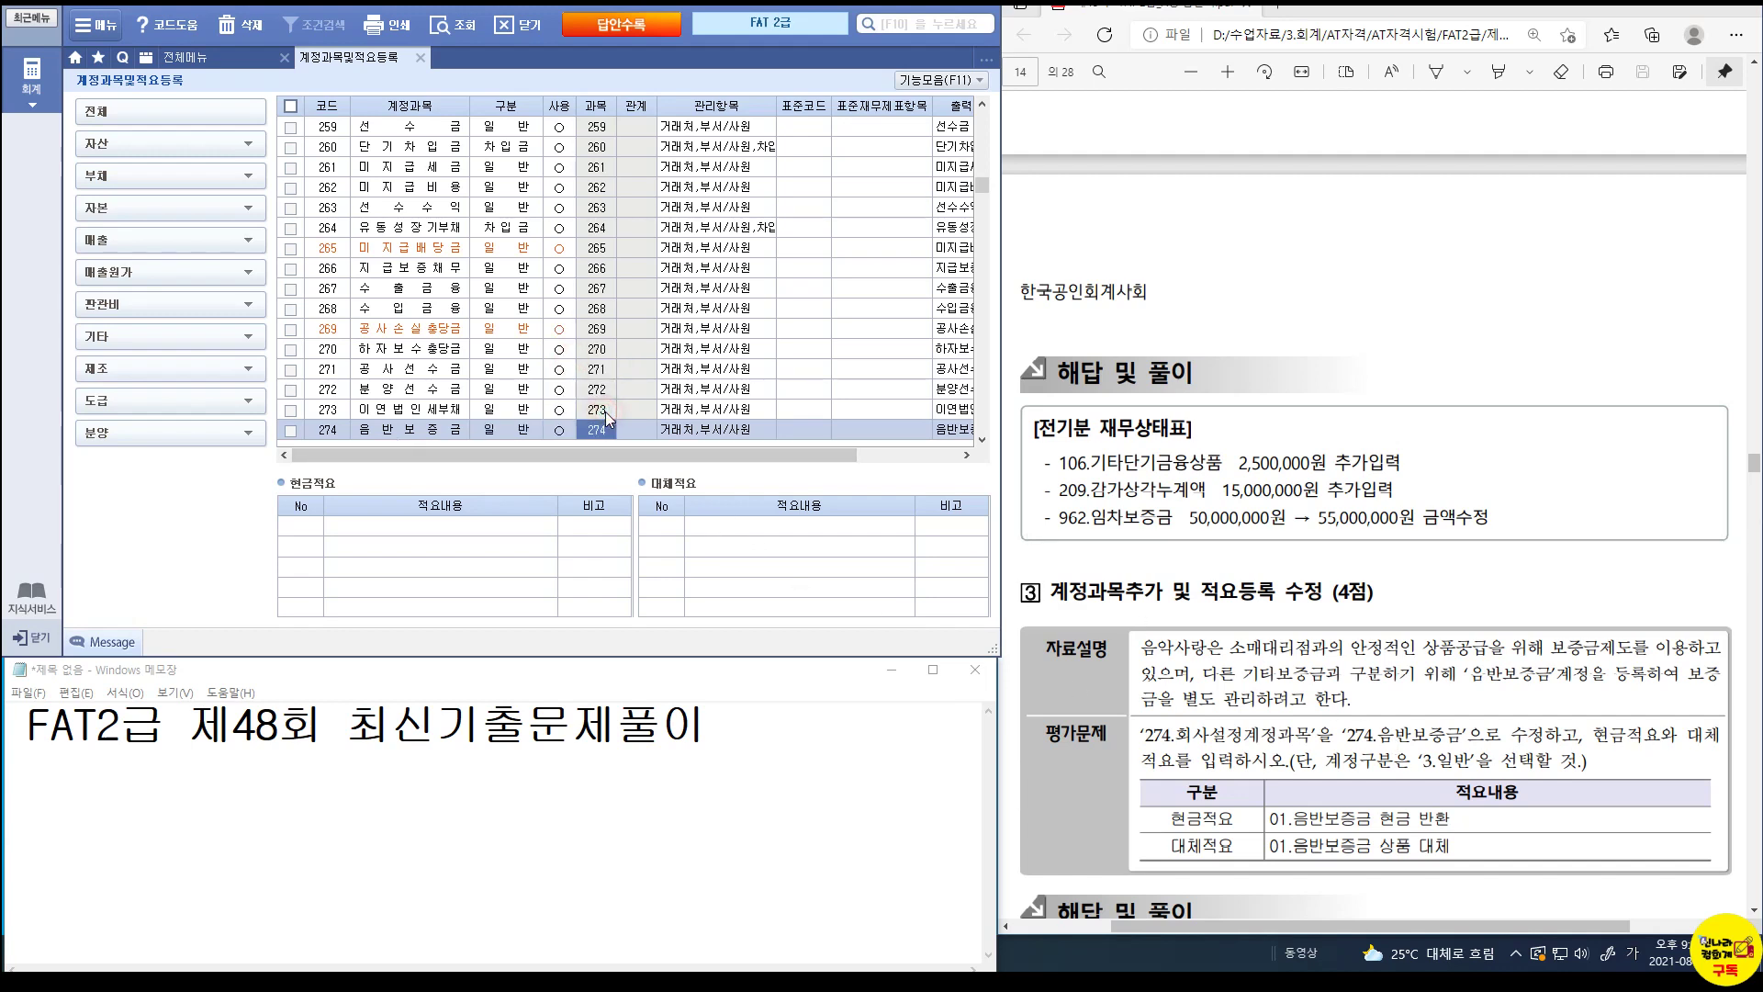
Add cash memo 01 '음반보증금 현금 반환' to account 274.
left_click(309, 525)
type("1")
key("Return")
key("Hangul")
type("음반보증")
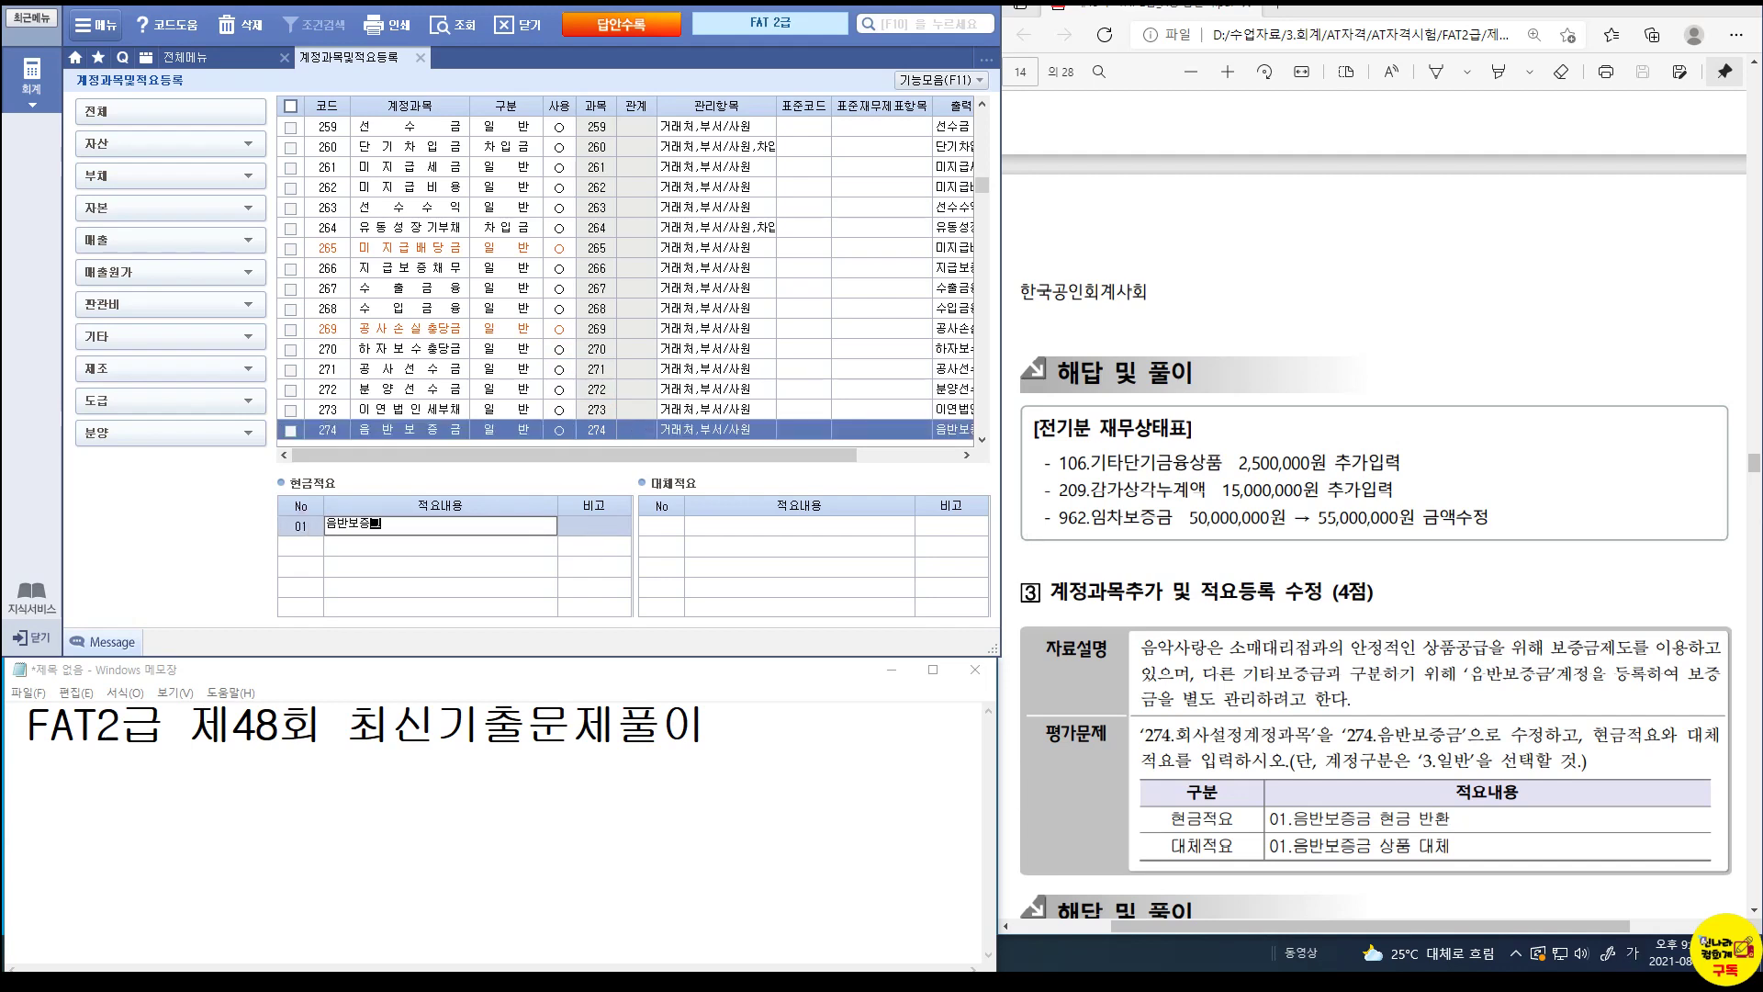
type("금 현금 반환")
key("Return")
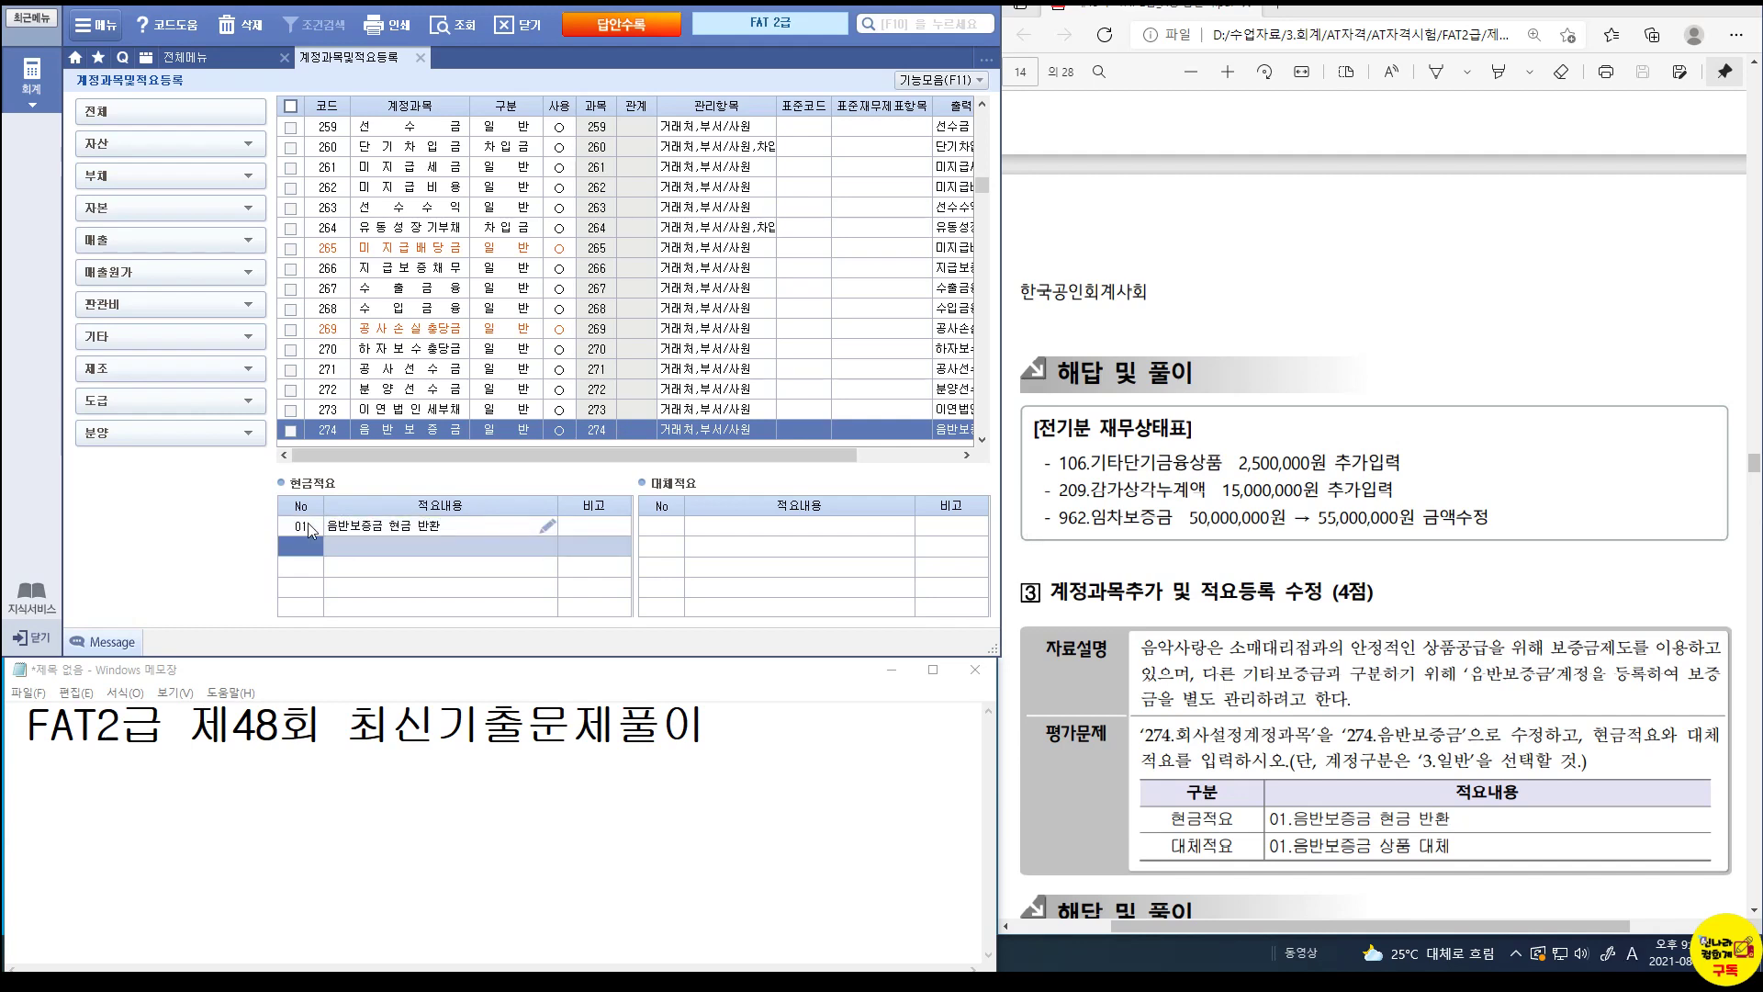
Add transfer memo 01 '음반보증금 상품 대체' to account 274.
left_click(642, 526)
type("1")
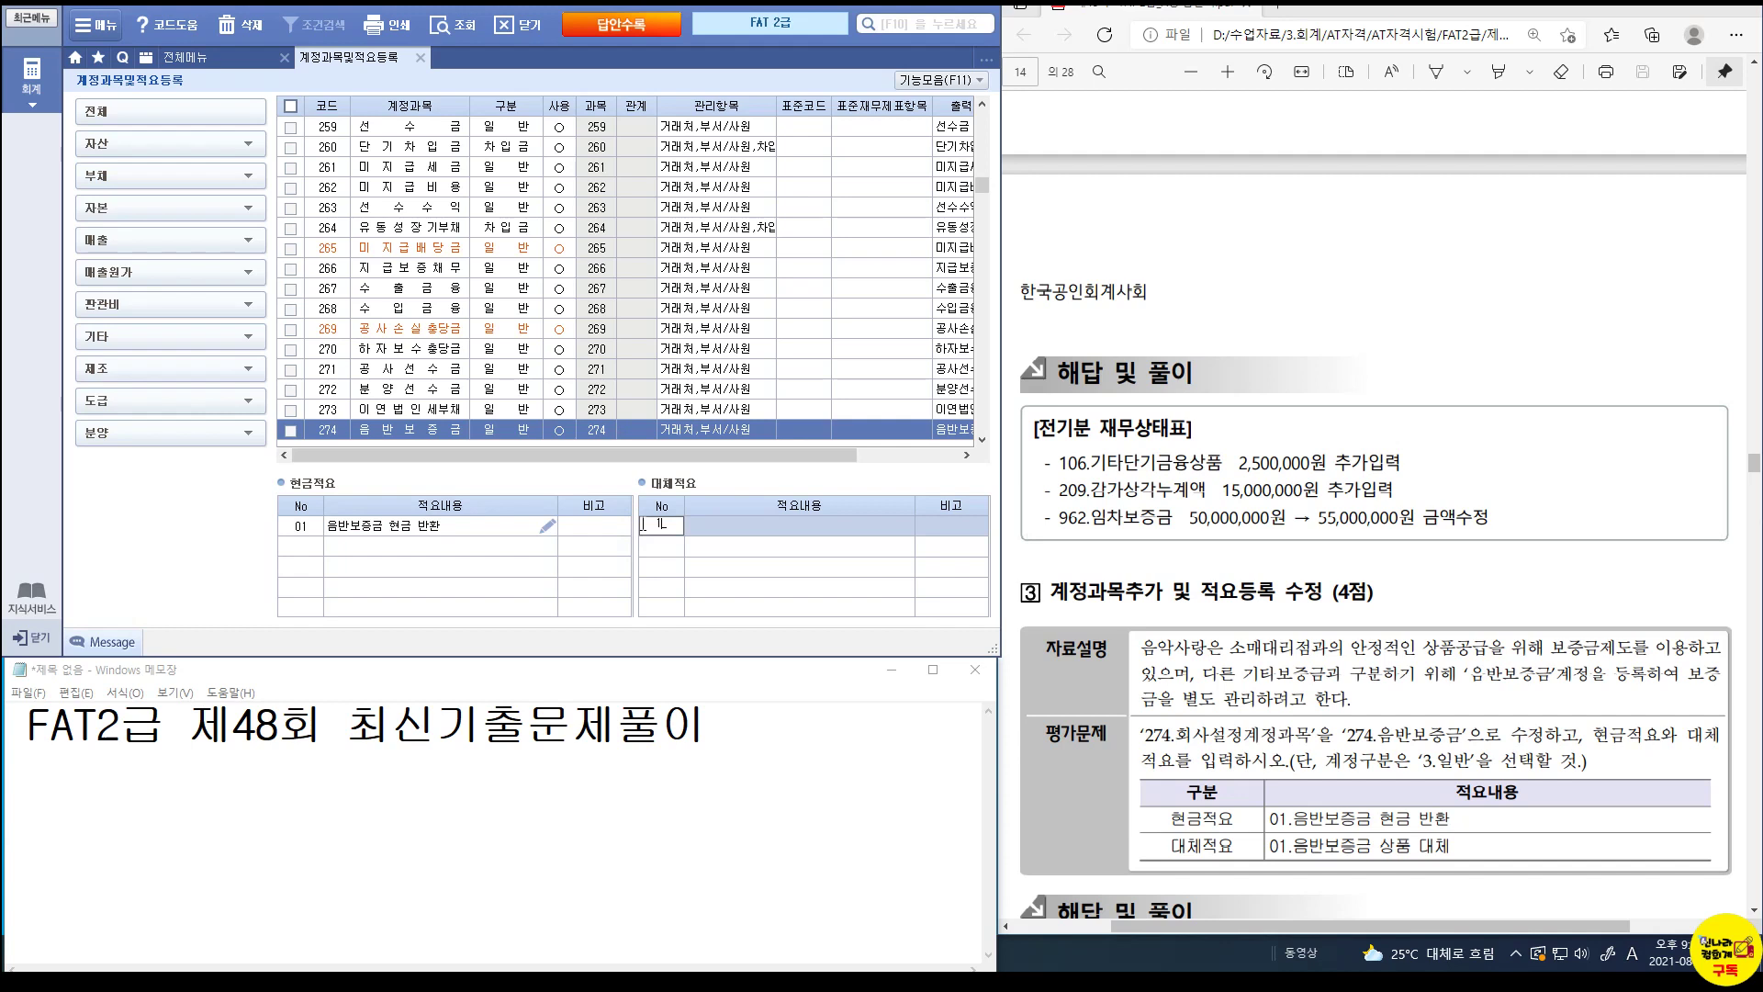
key("Return")
type("음반보증금 ")
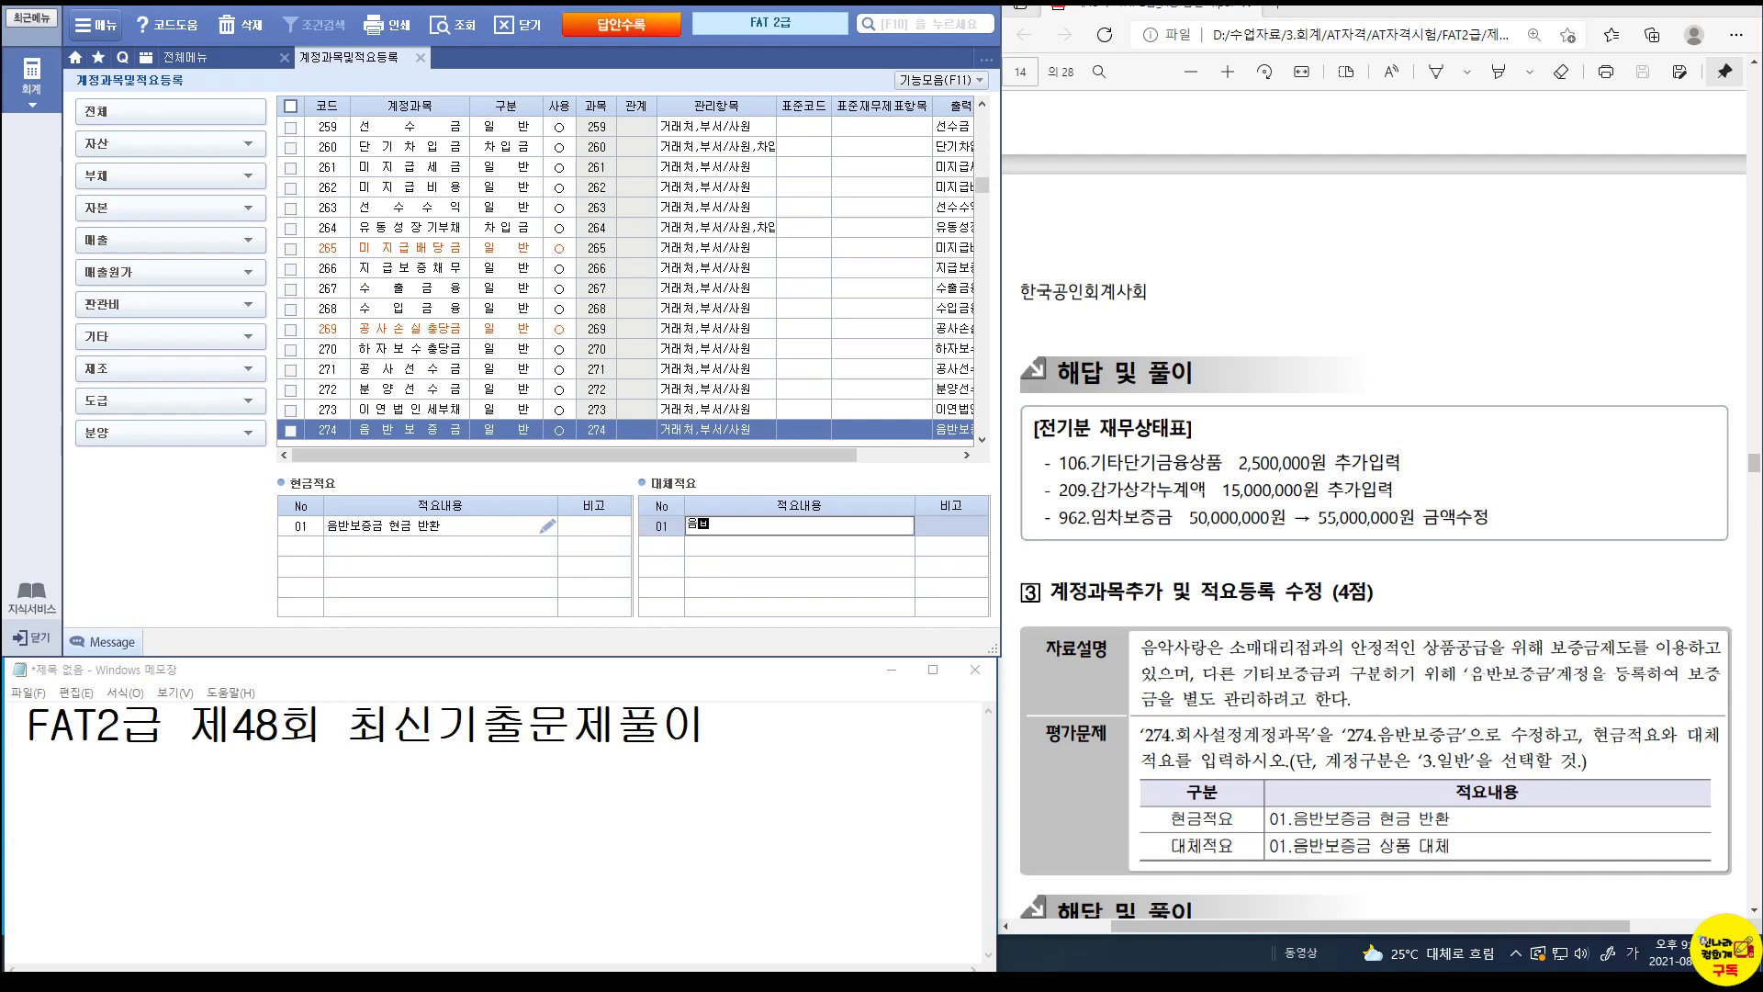
type("상품 대체")
key("Return")
key("Return")
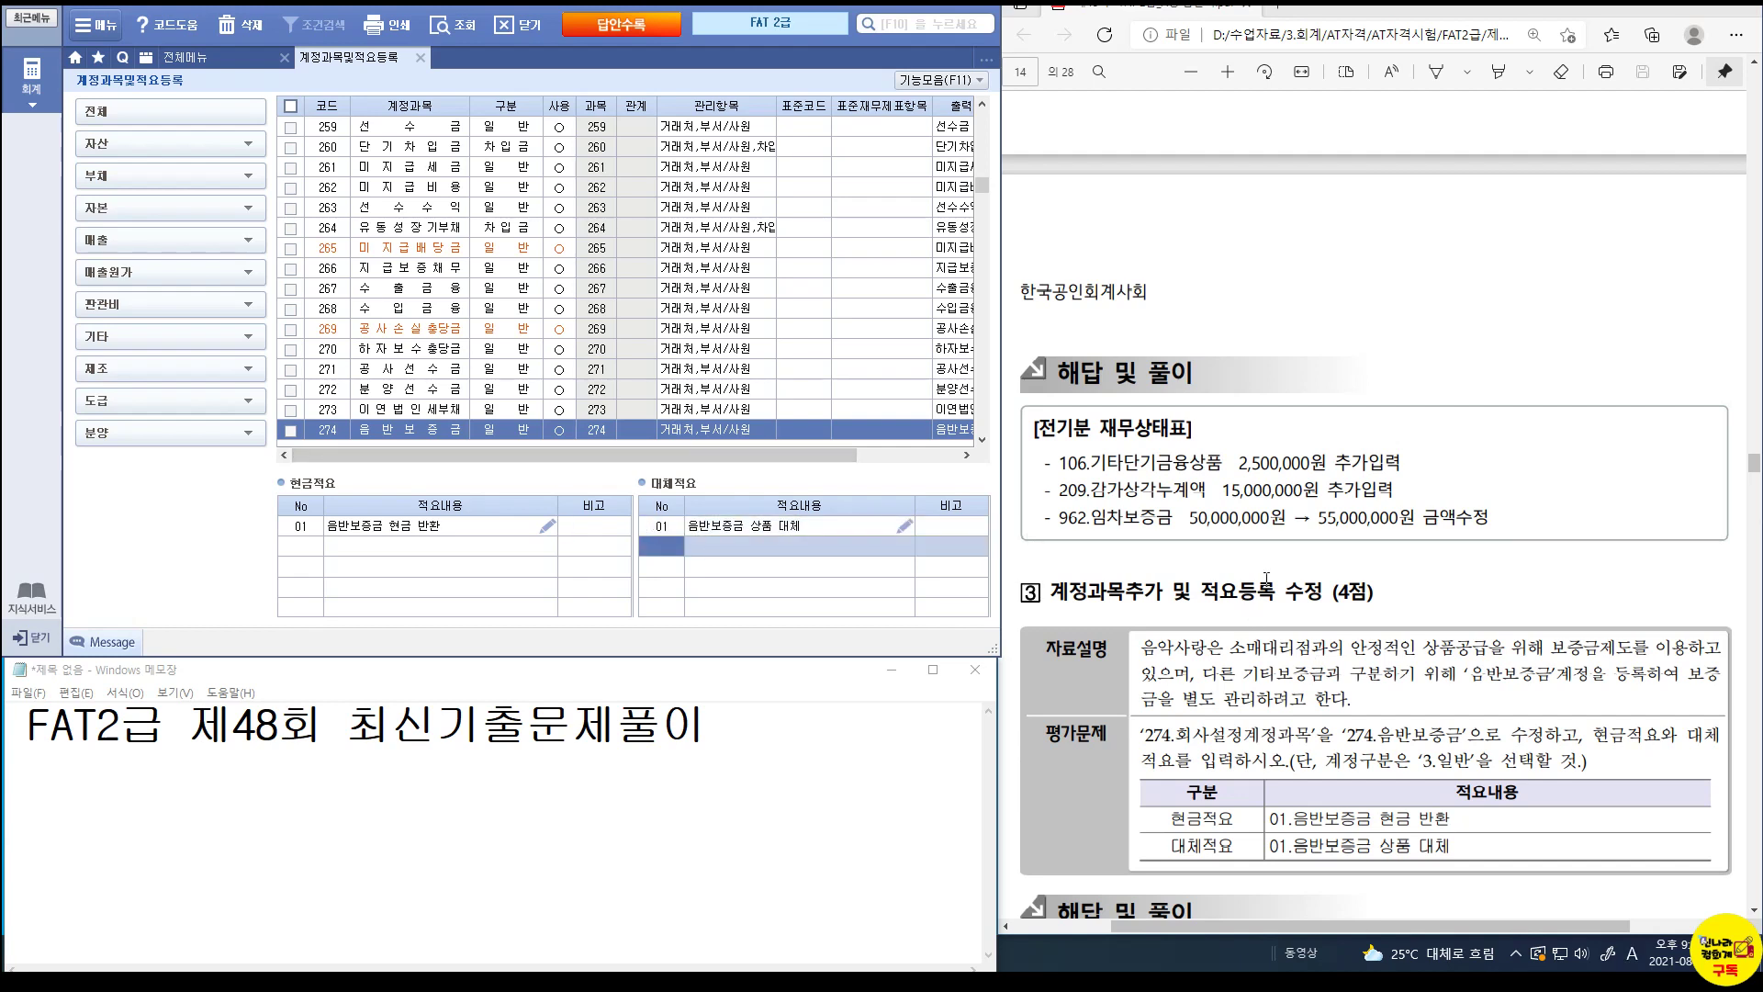
scroll(1267, 578, "down", 7)
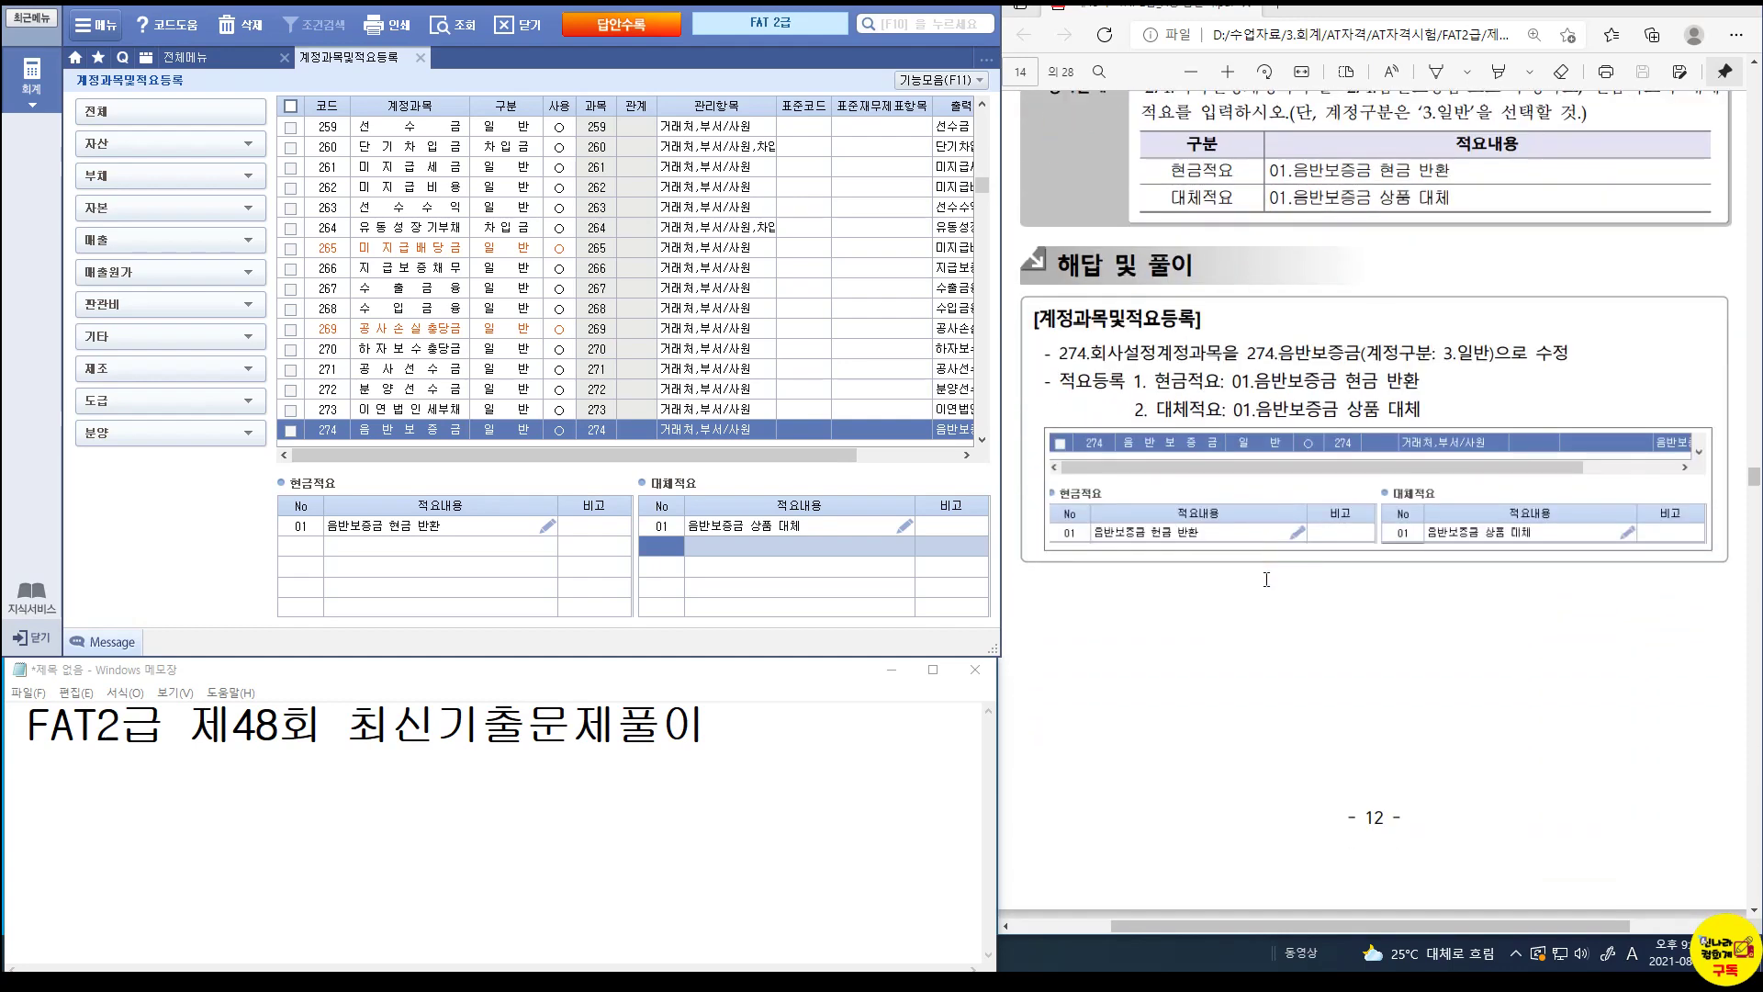
scroll(1266, 579, "down", 10)
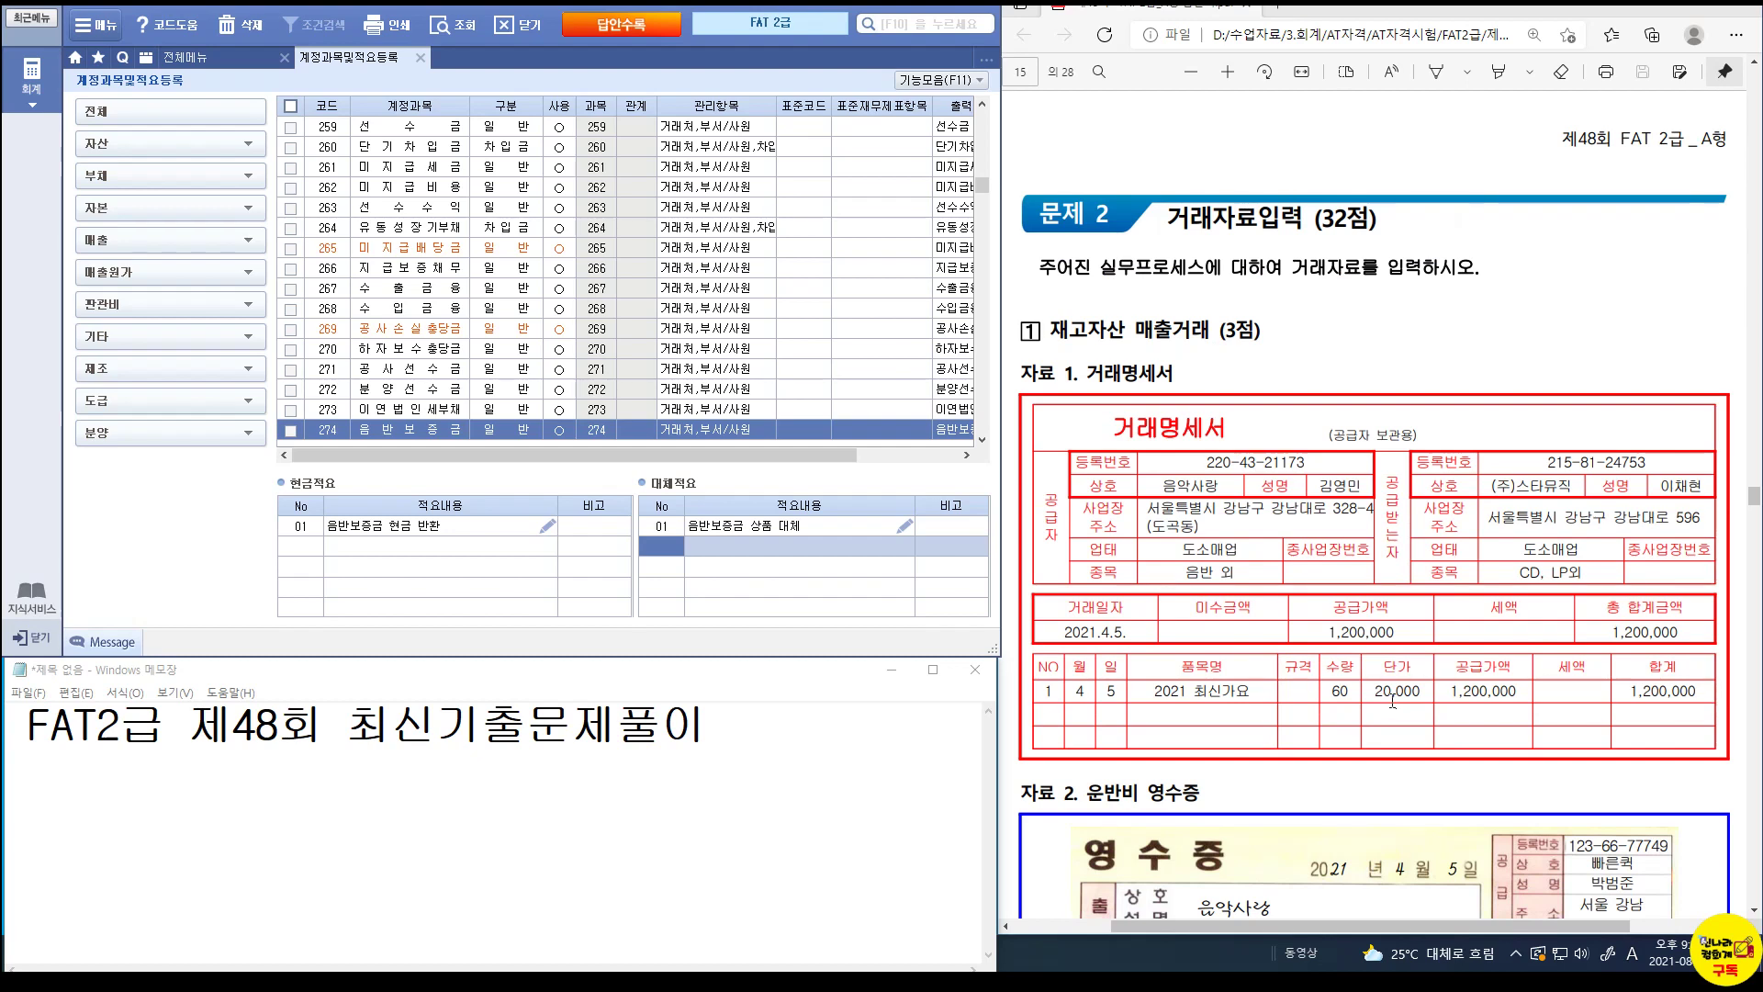
Review the 계정과목및적요등록 list, then close it to return to 전체메뉴.
scroll(1392, 702, "down", 3)
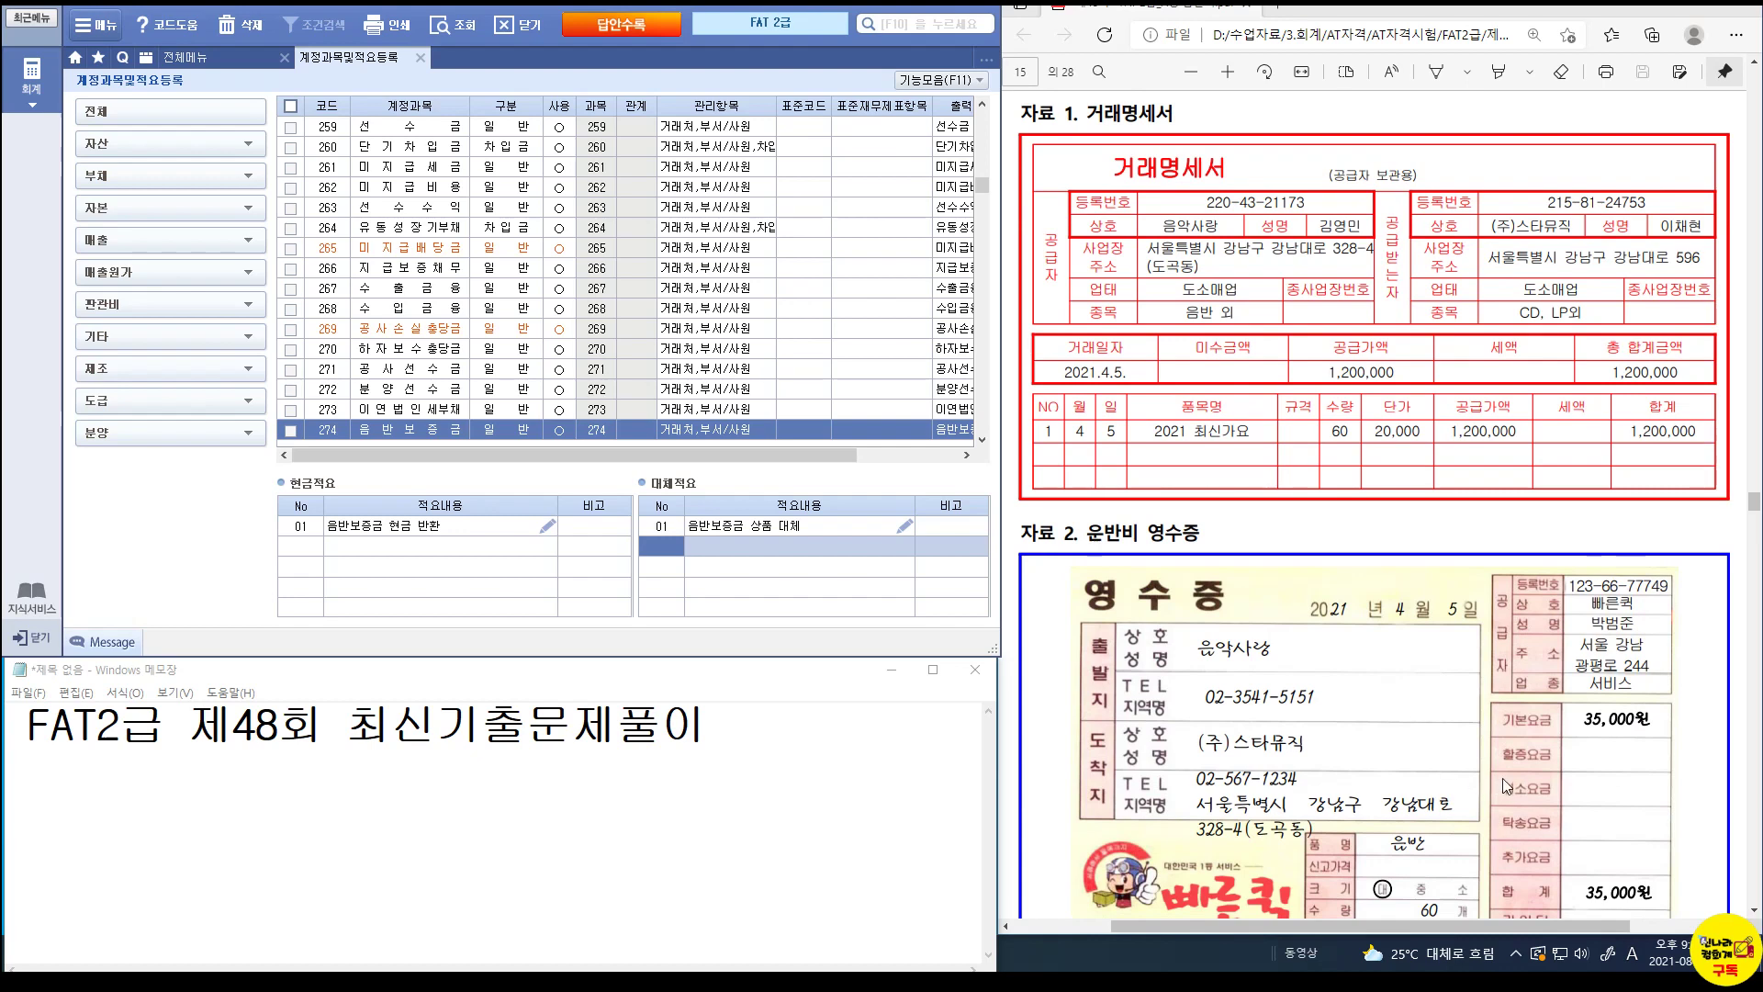
scroll(1605, 773, "down", 8)
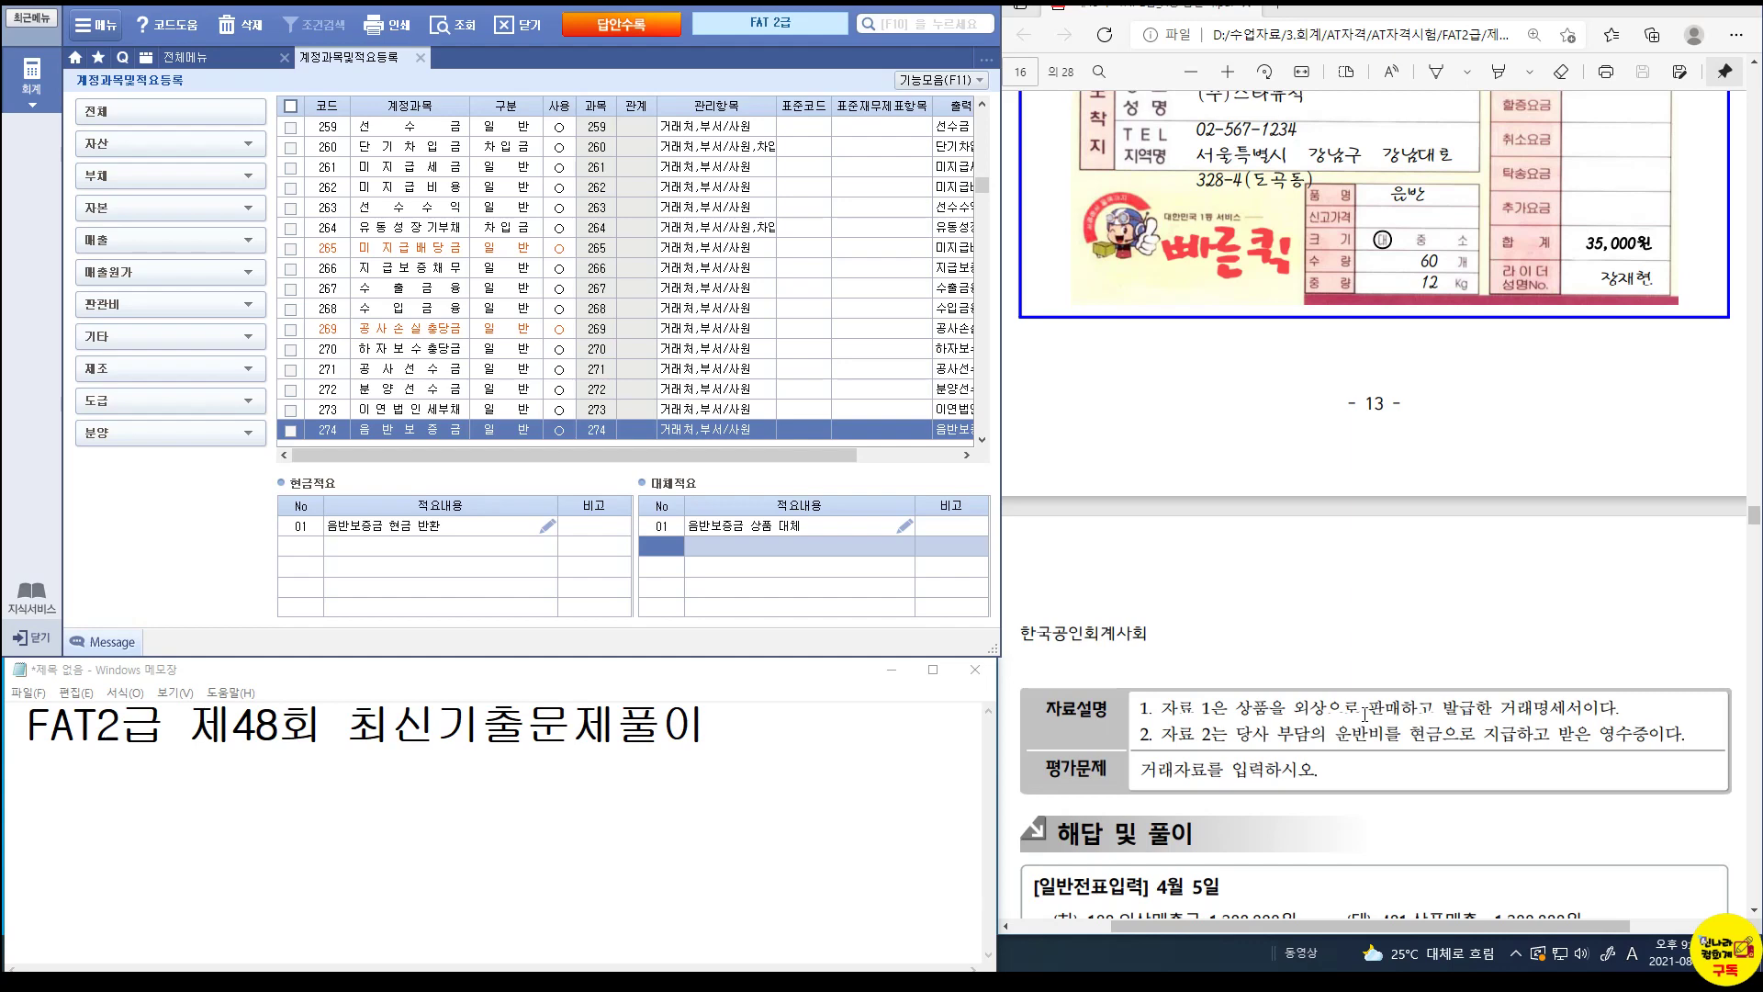
scroll(1378, 663, "up", 3)
scroll(1378, 663, "up", 5)
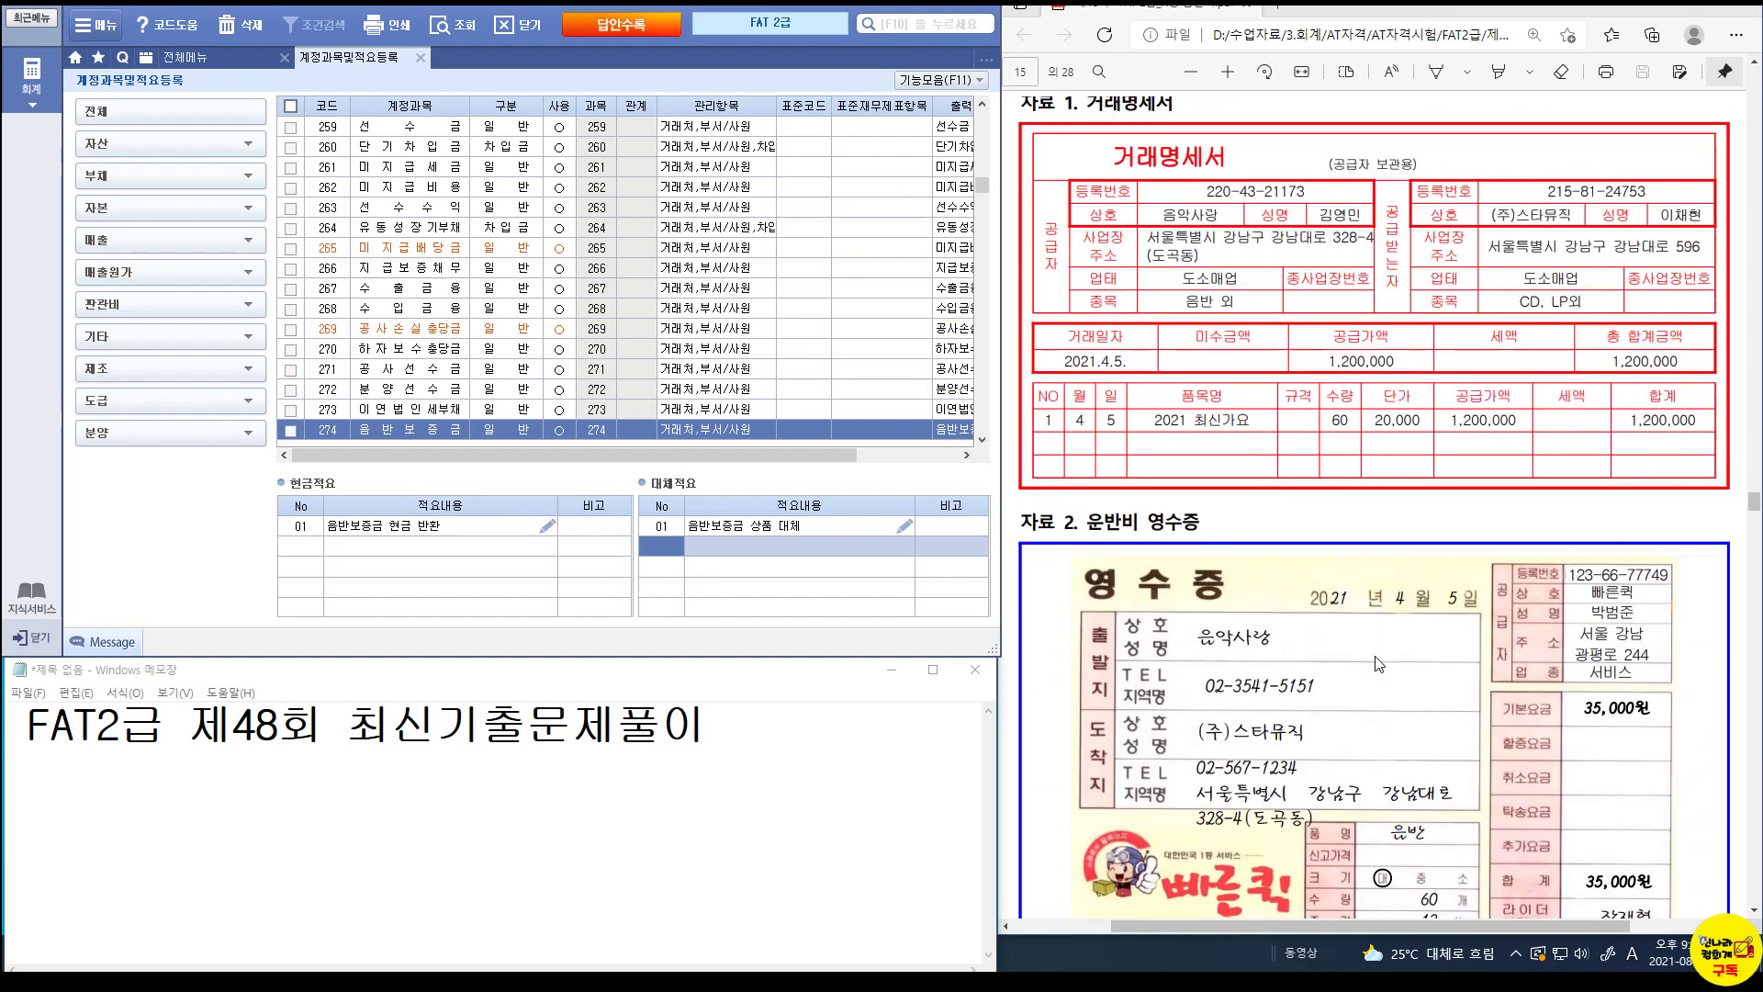
left_click(419, 57)
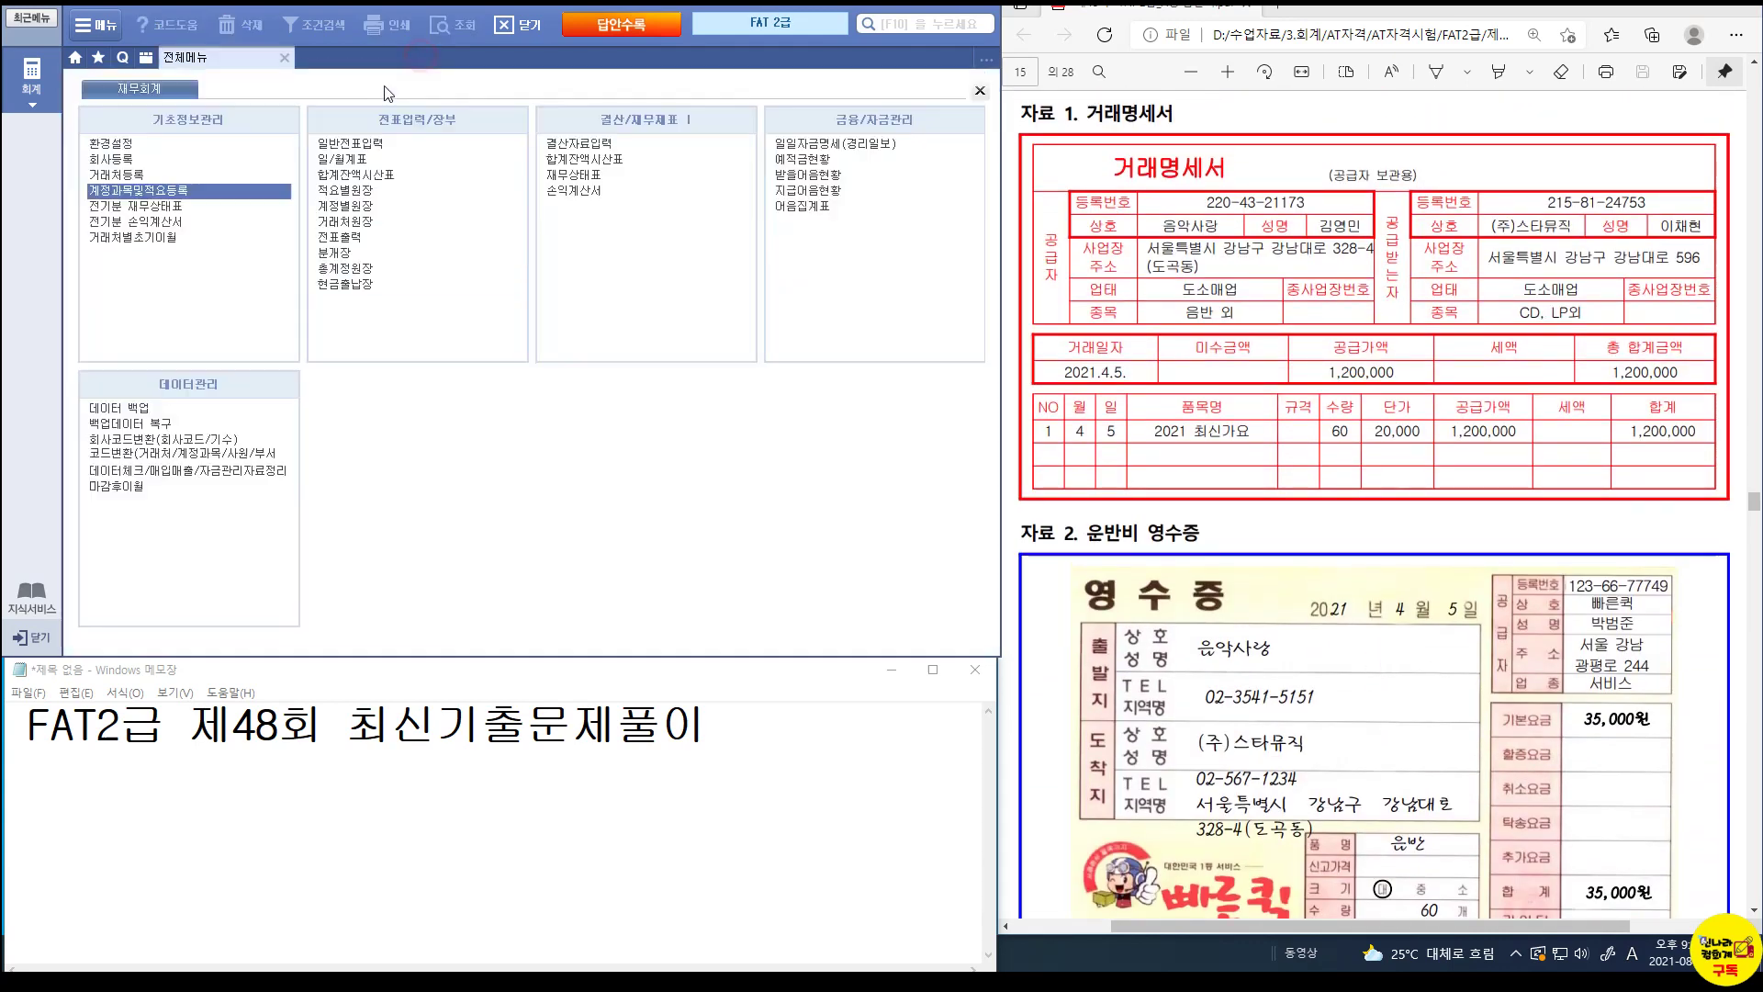
In 일반전표입력 on 04/05, credit 401 상품매출 for 1,200,000.
left_click(344, 143)
type("4")
key("Return")
type("5")
key("Return")
type("4")
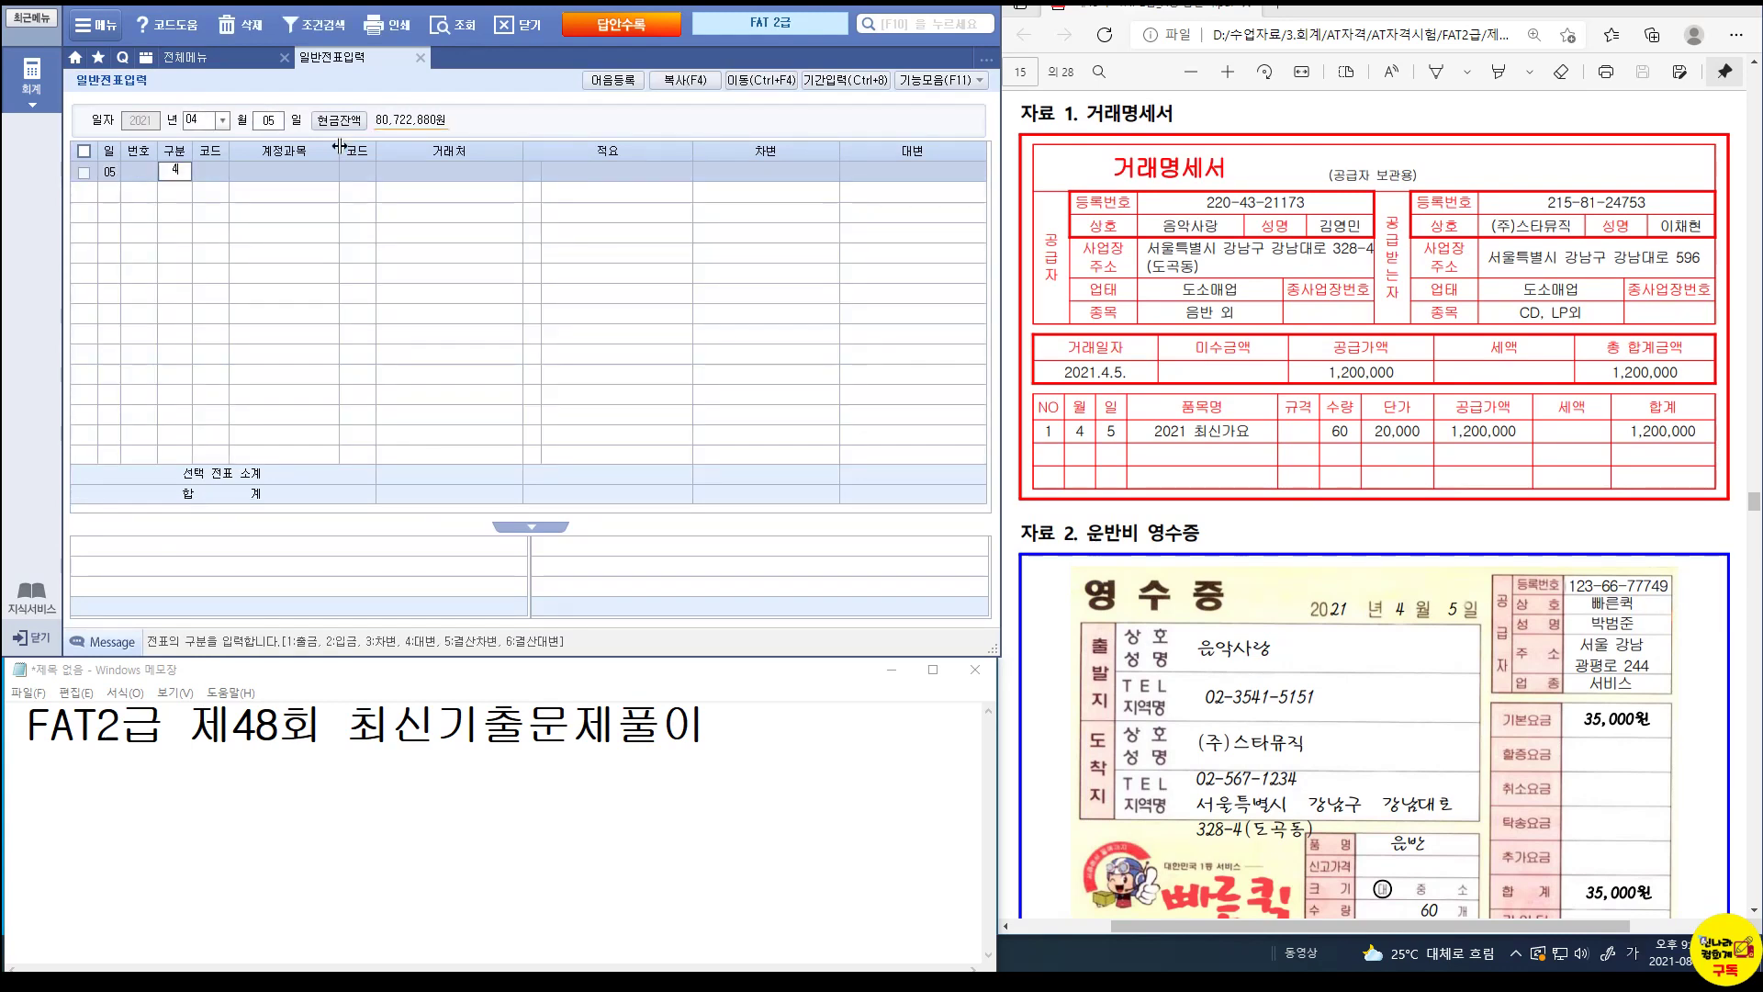
key("Return")
type("401")
key("Return")
key("Return")
key("Return")
key("Return")
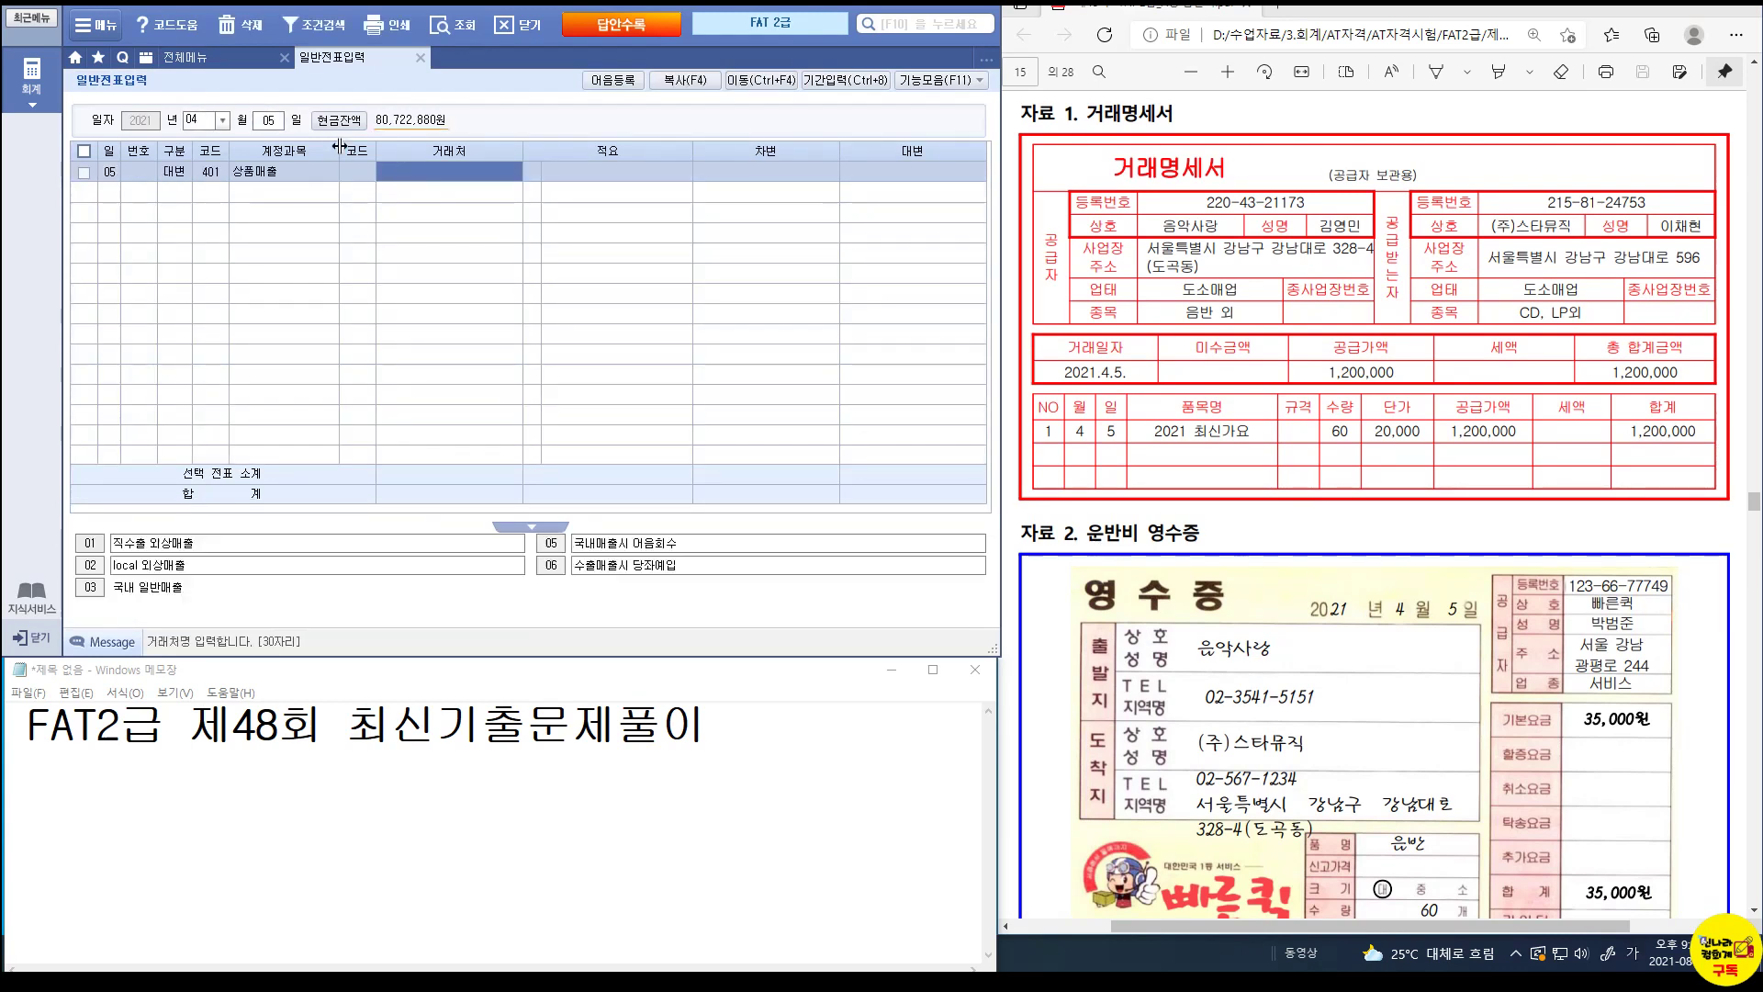
type("1200000")
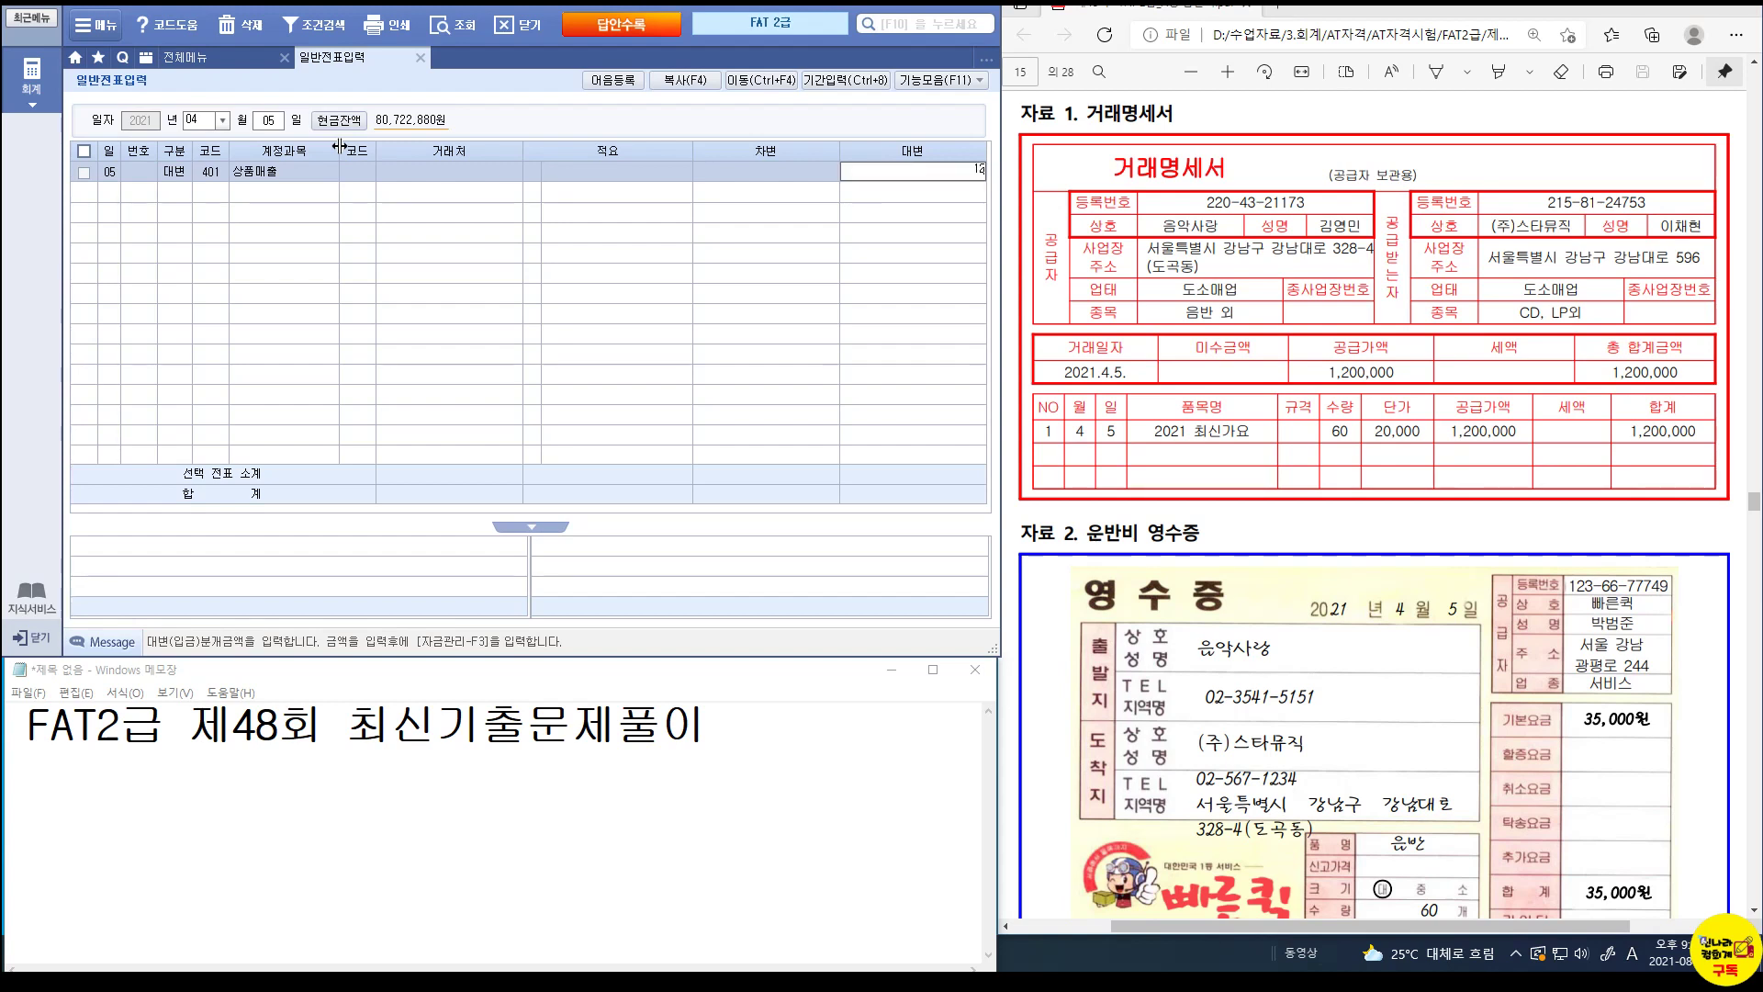
key("Return")
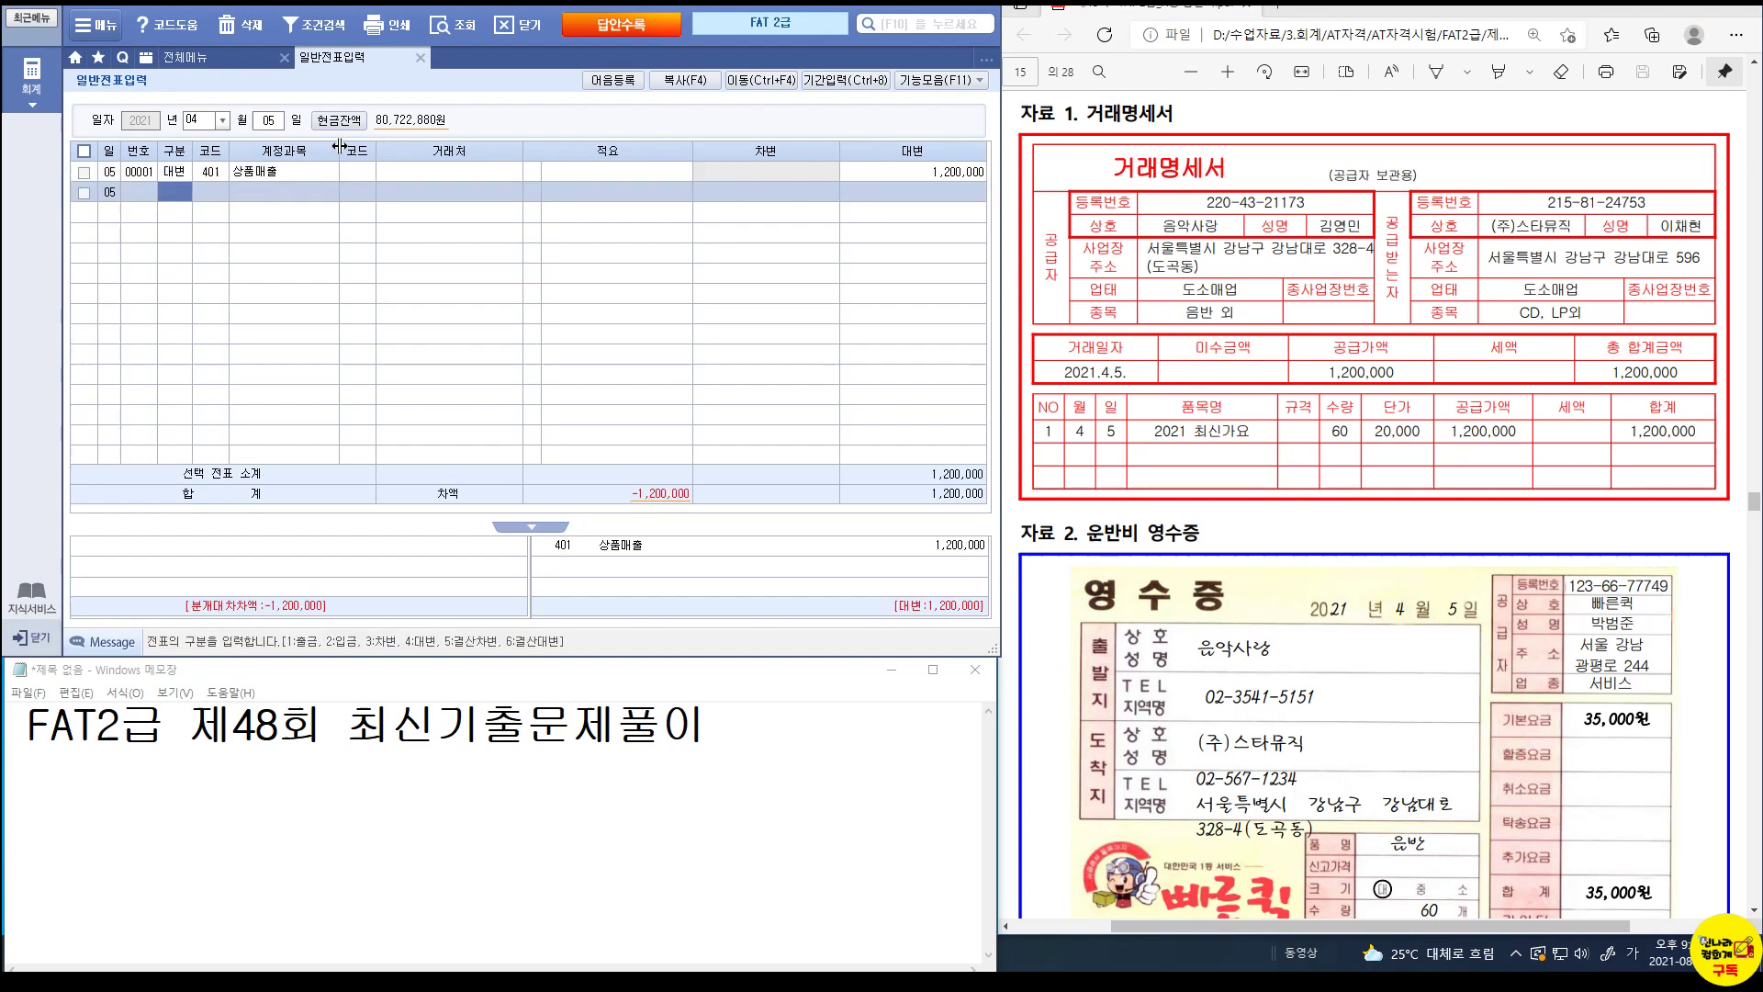
Debit 108 외상매출금 1,200,000 for customer (주)스타뮤직.
type("3")
key("Return")
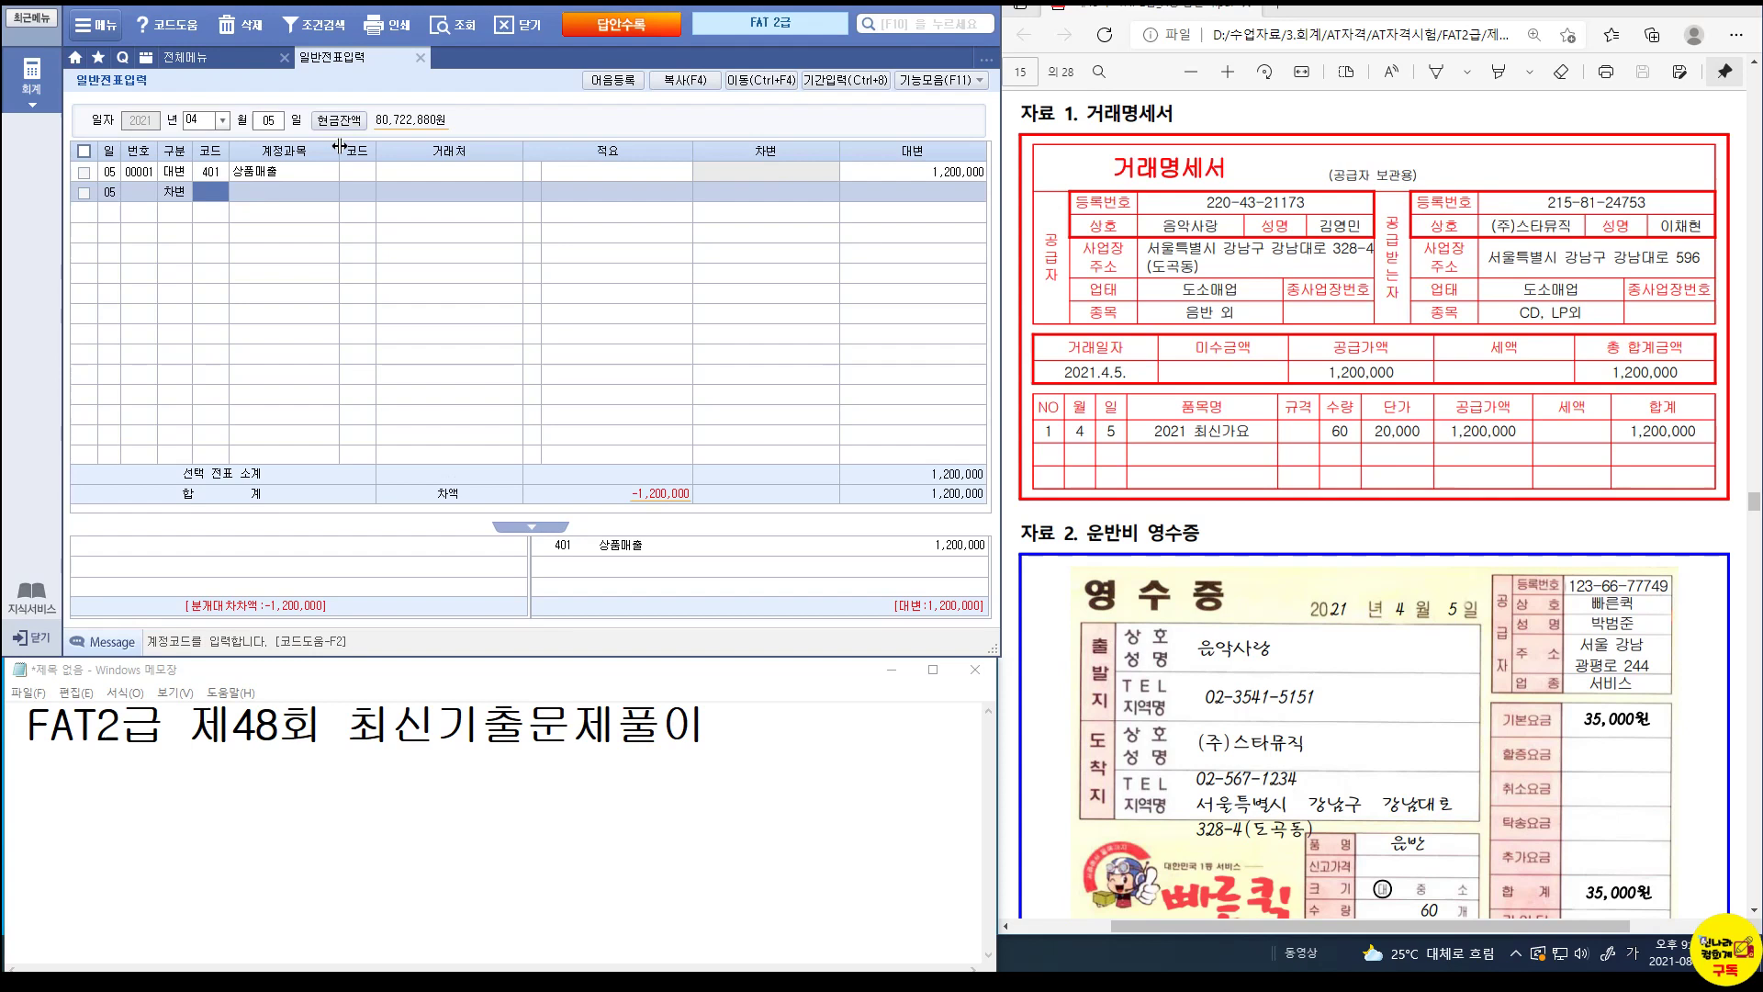
type("108")
key("Return")
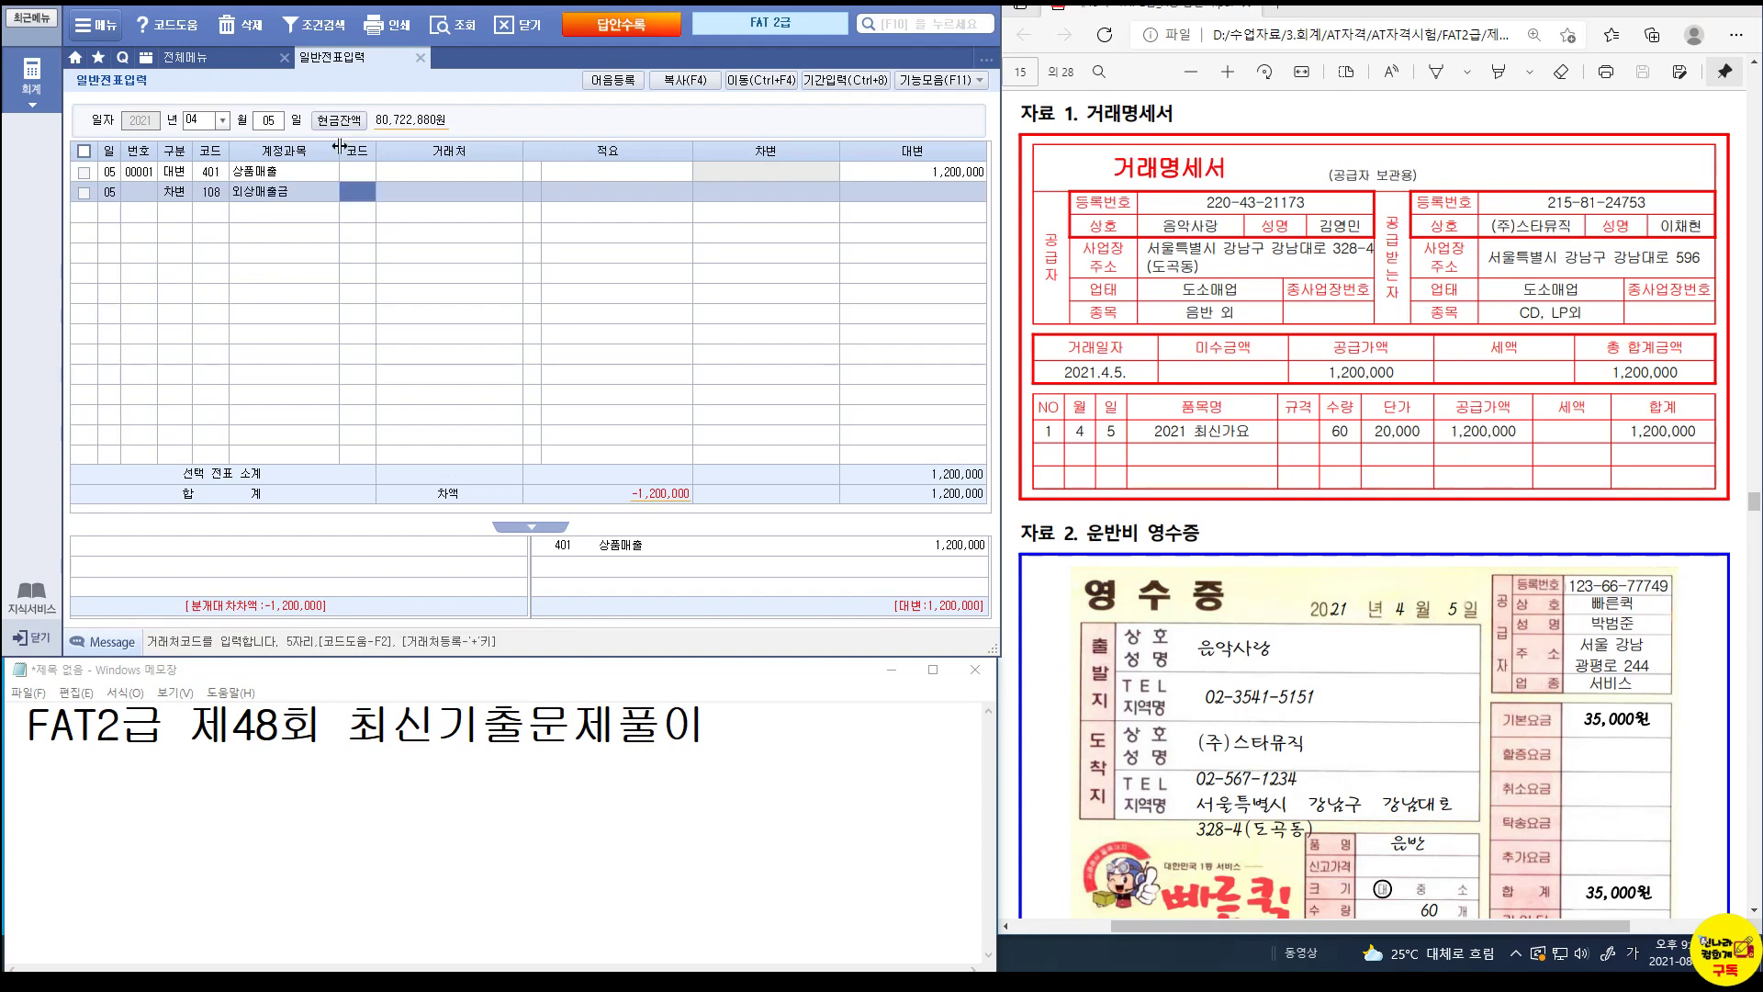
type("스타")
key("Return")
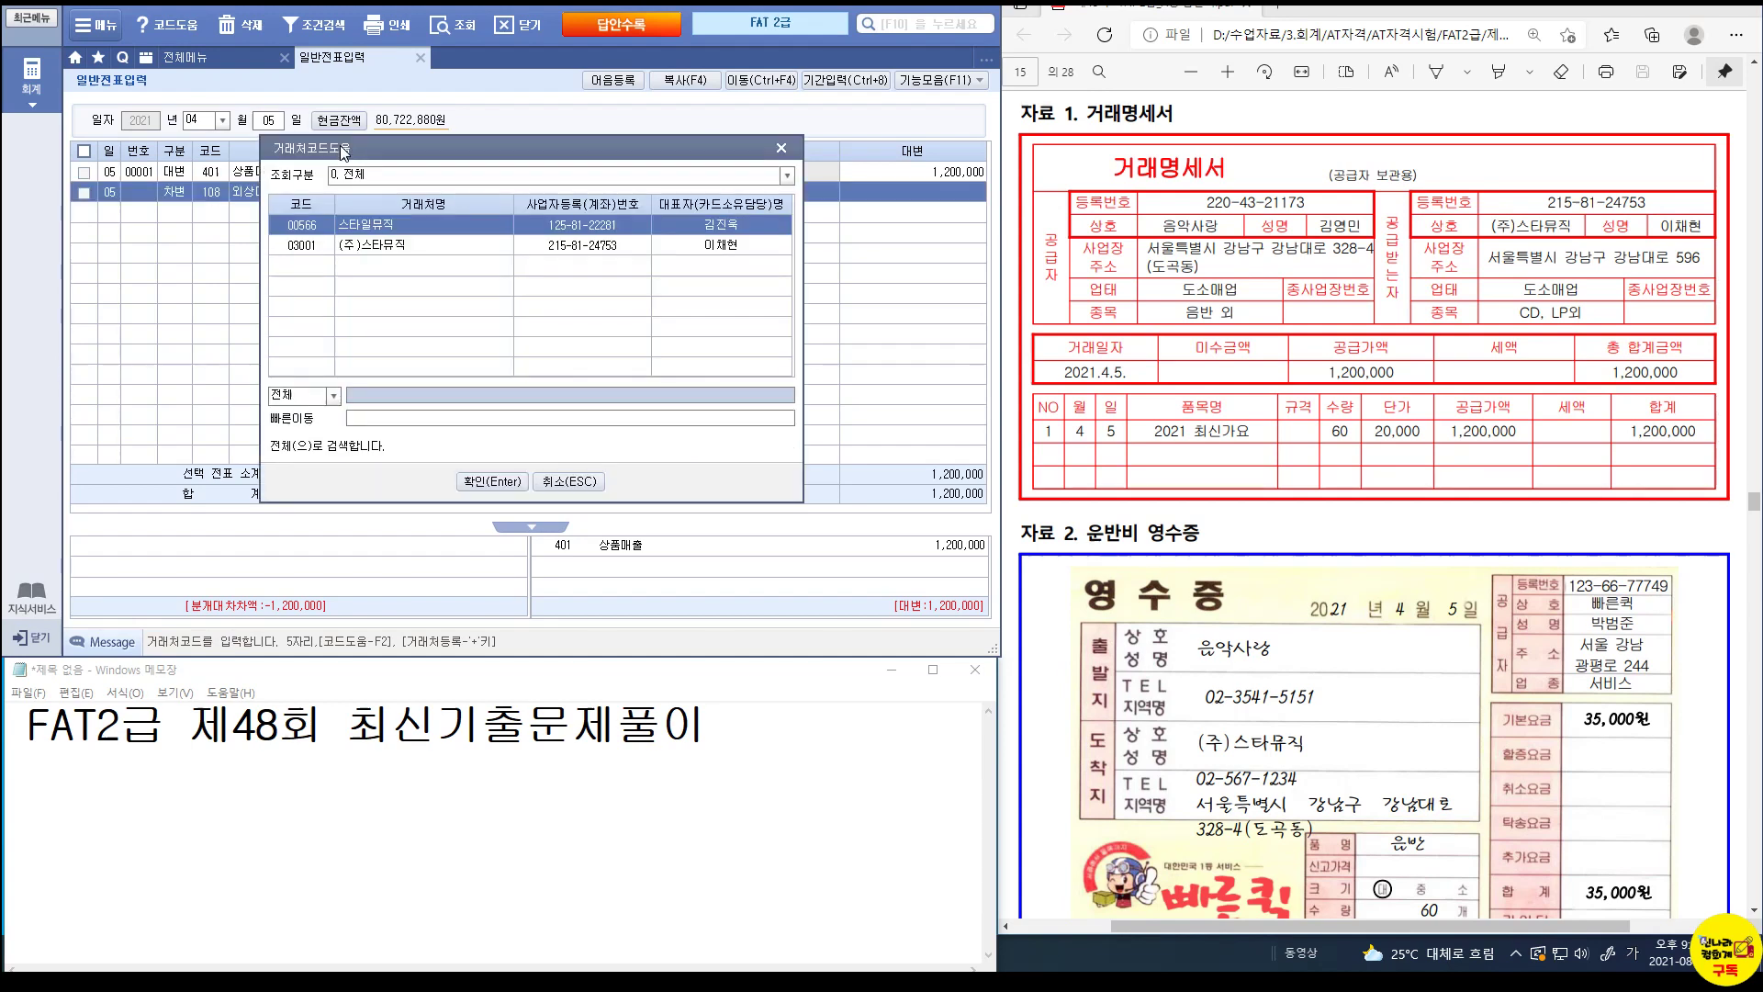
key("Down")
key("Return")
key("Return")
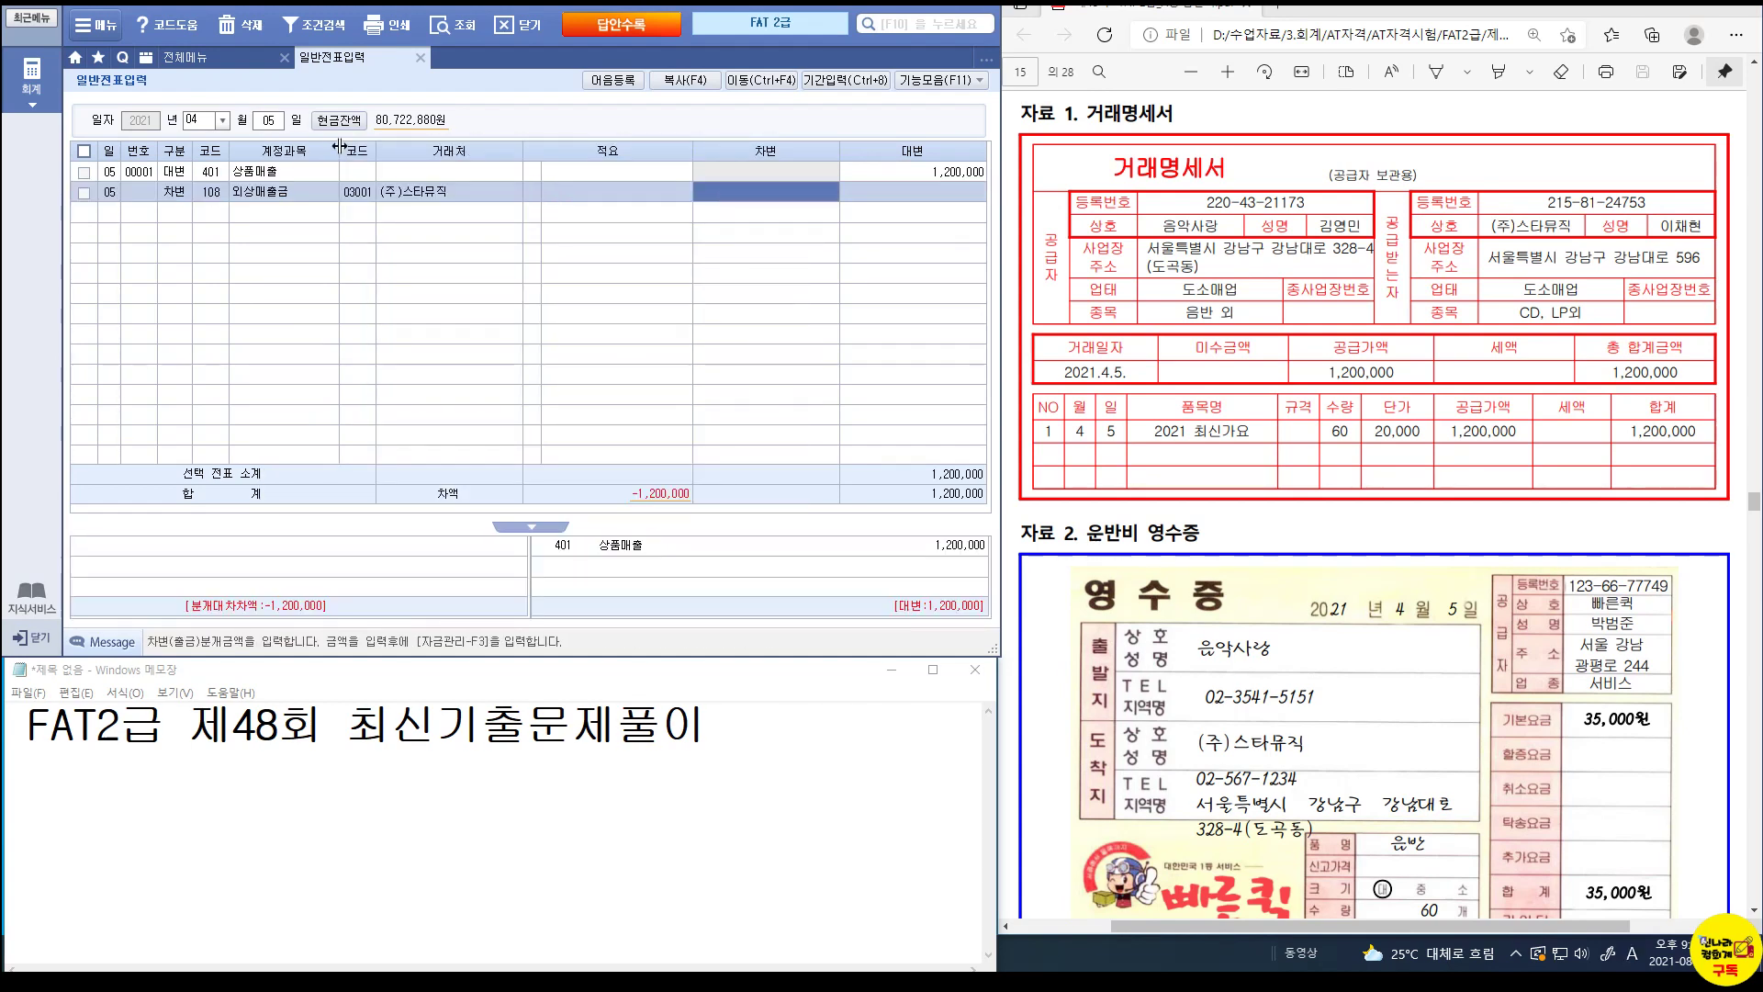
type("1200000")
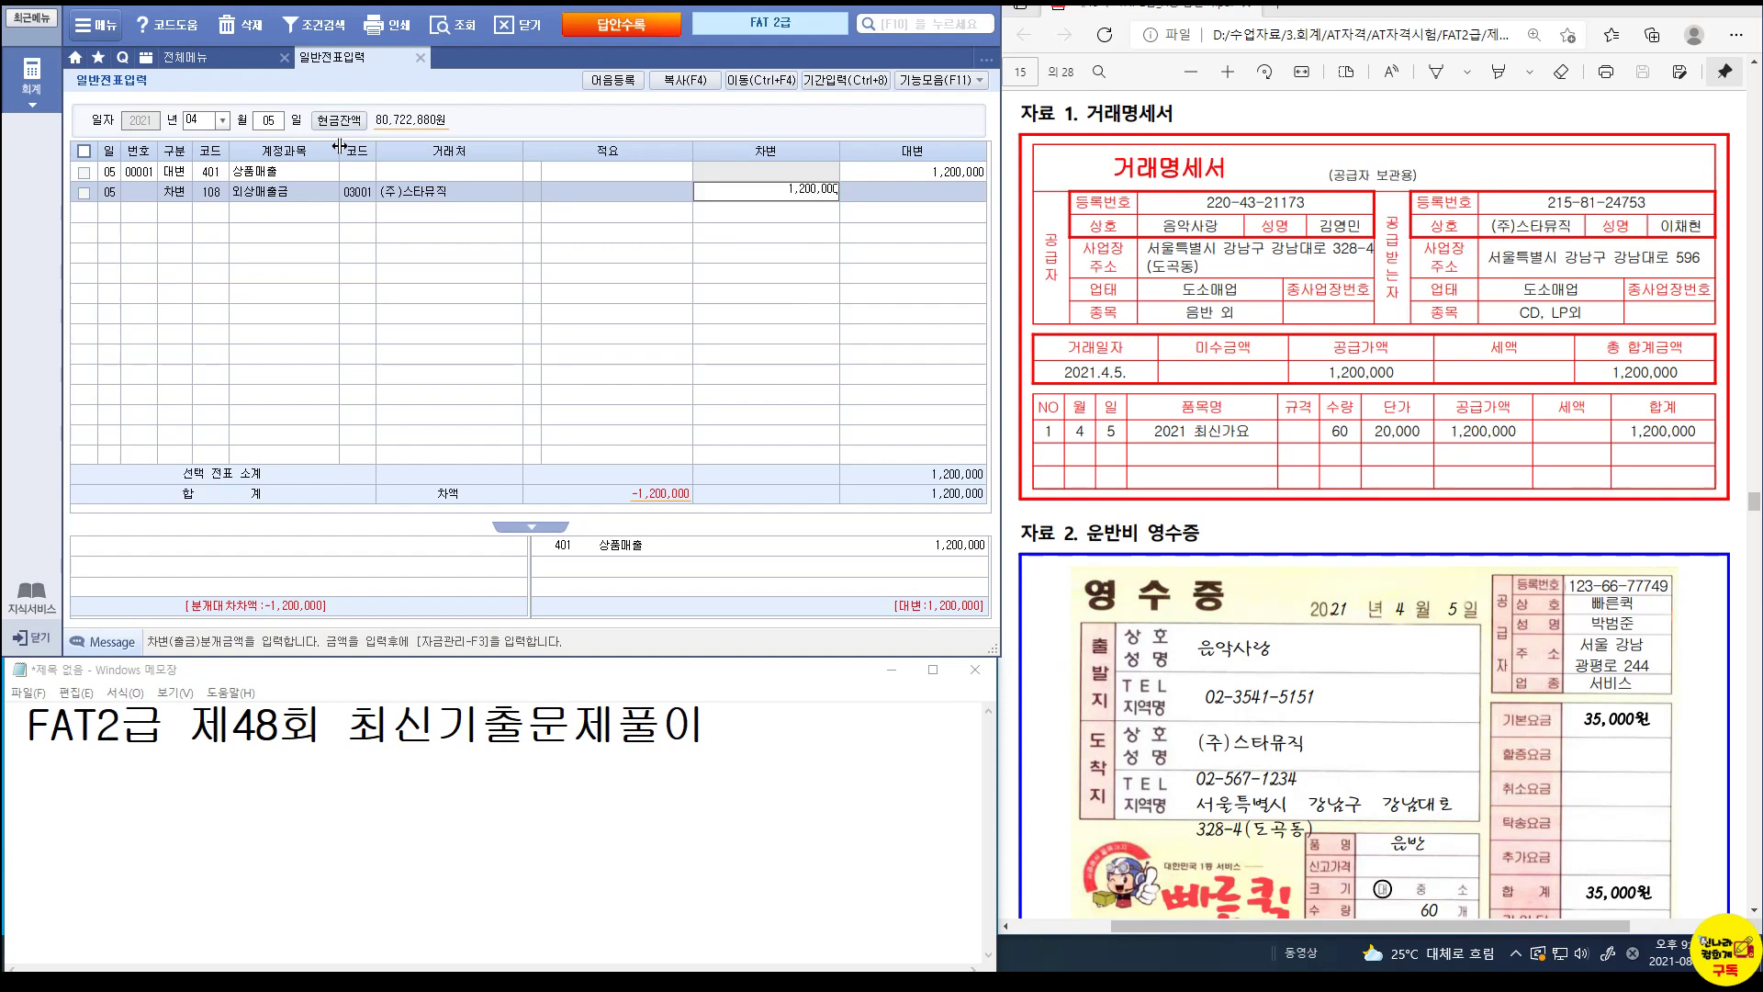
key("Return")
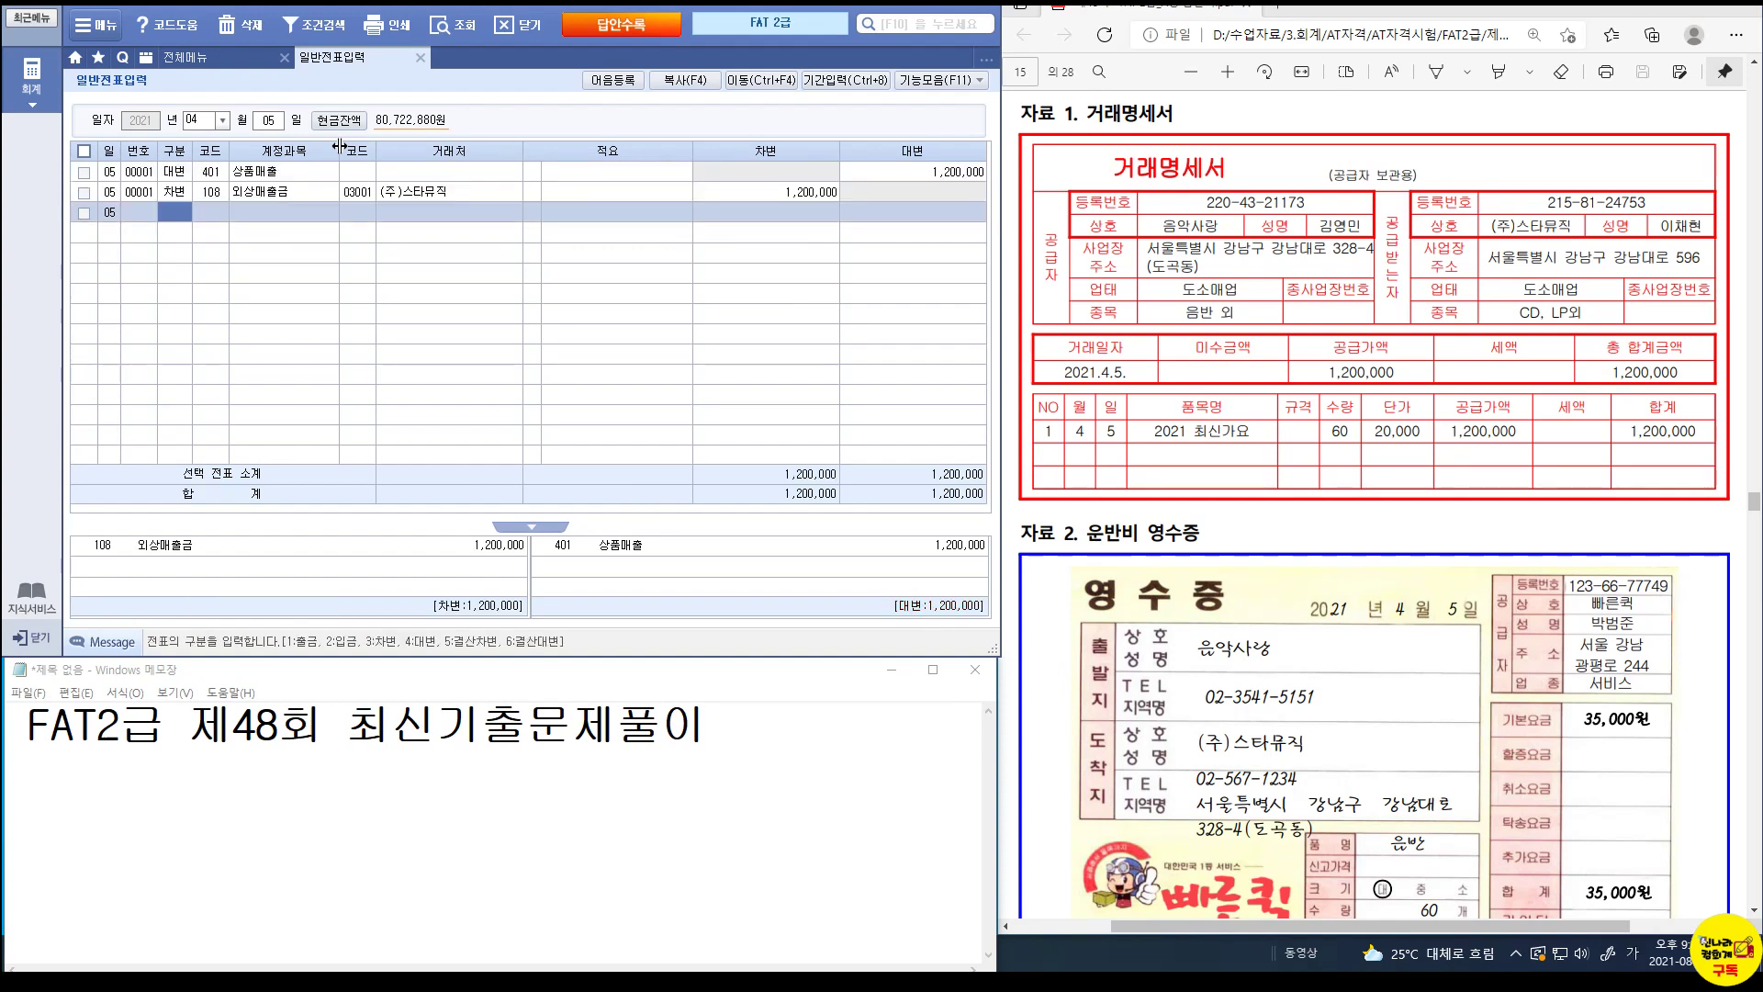
Add a 35,000 debit line for 824 운반비.
type("3824")
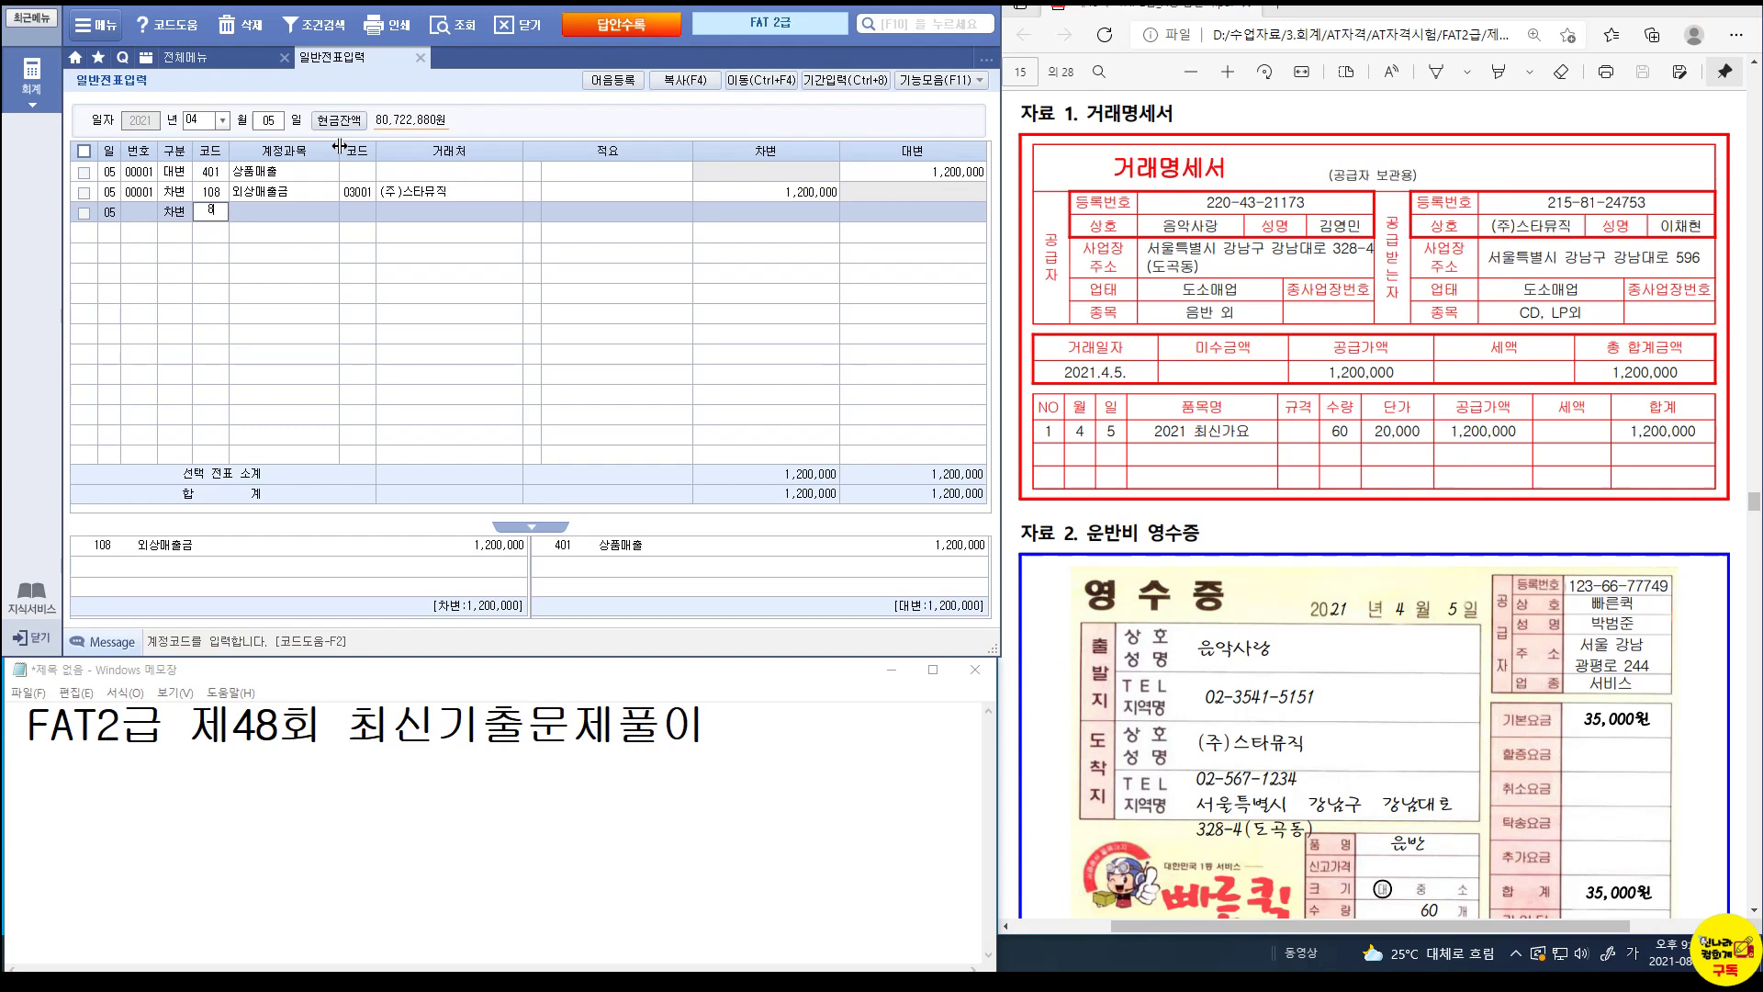
key("Return")
key("Return")
key("Return")
key("Return")
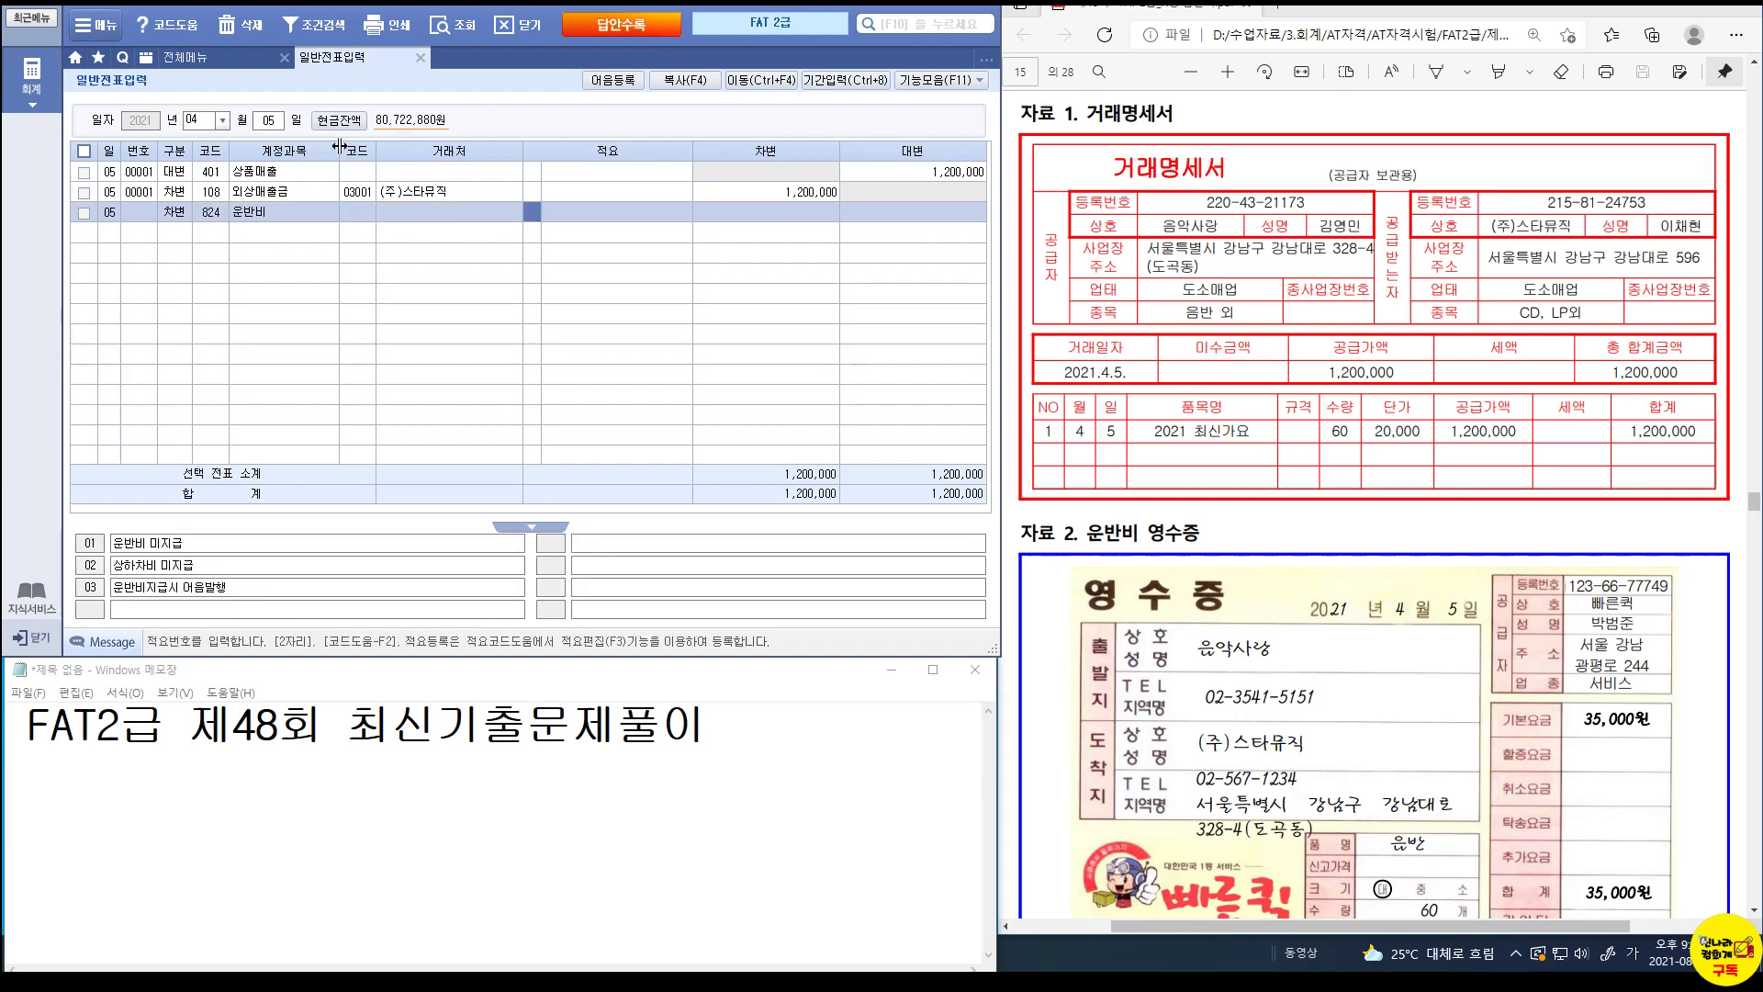
type("35000")
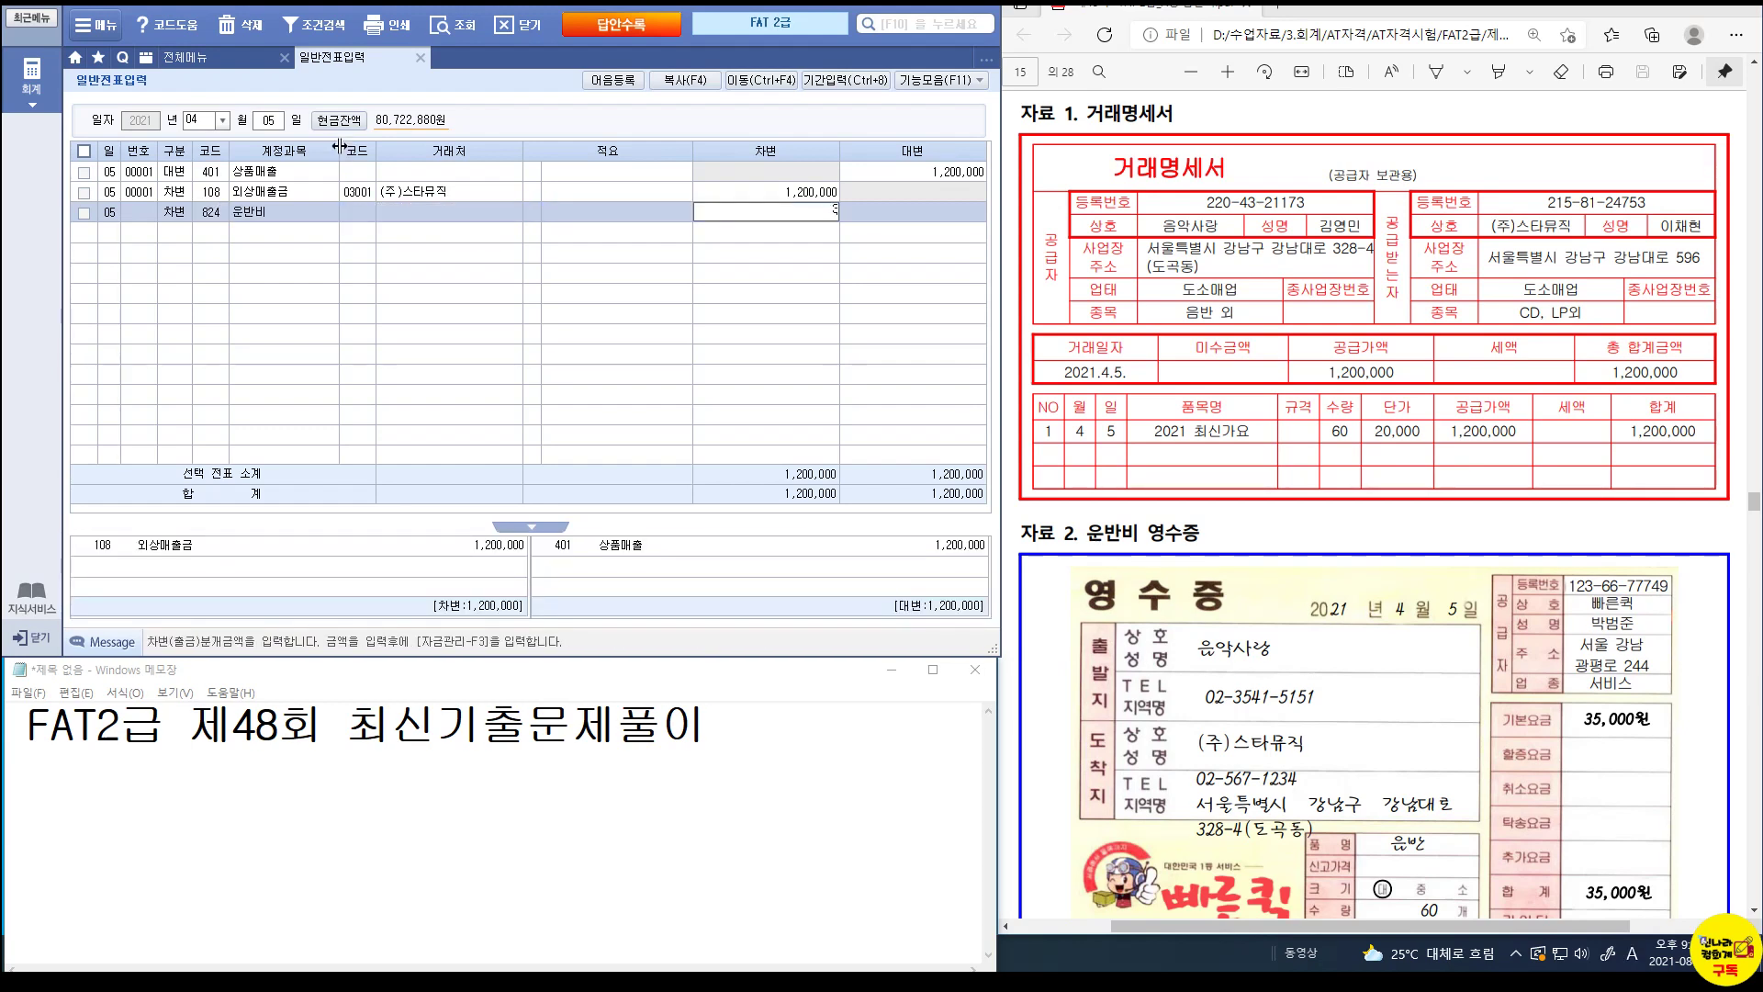
key("Return")
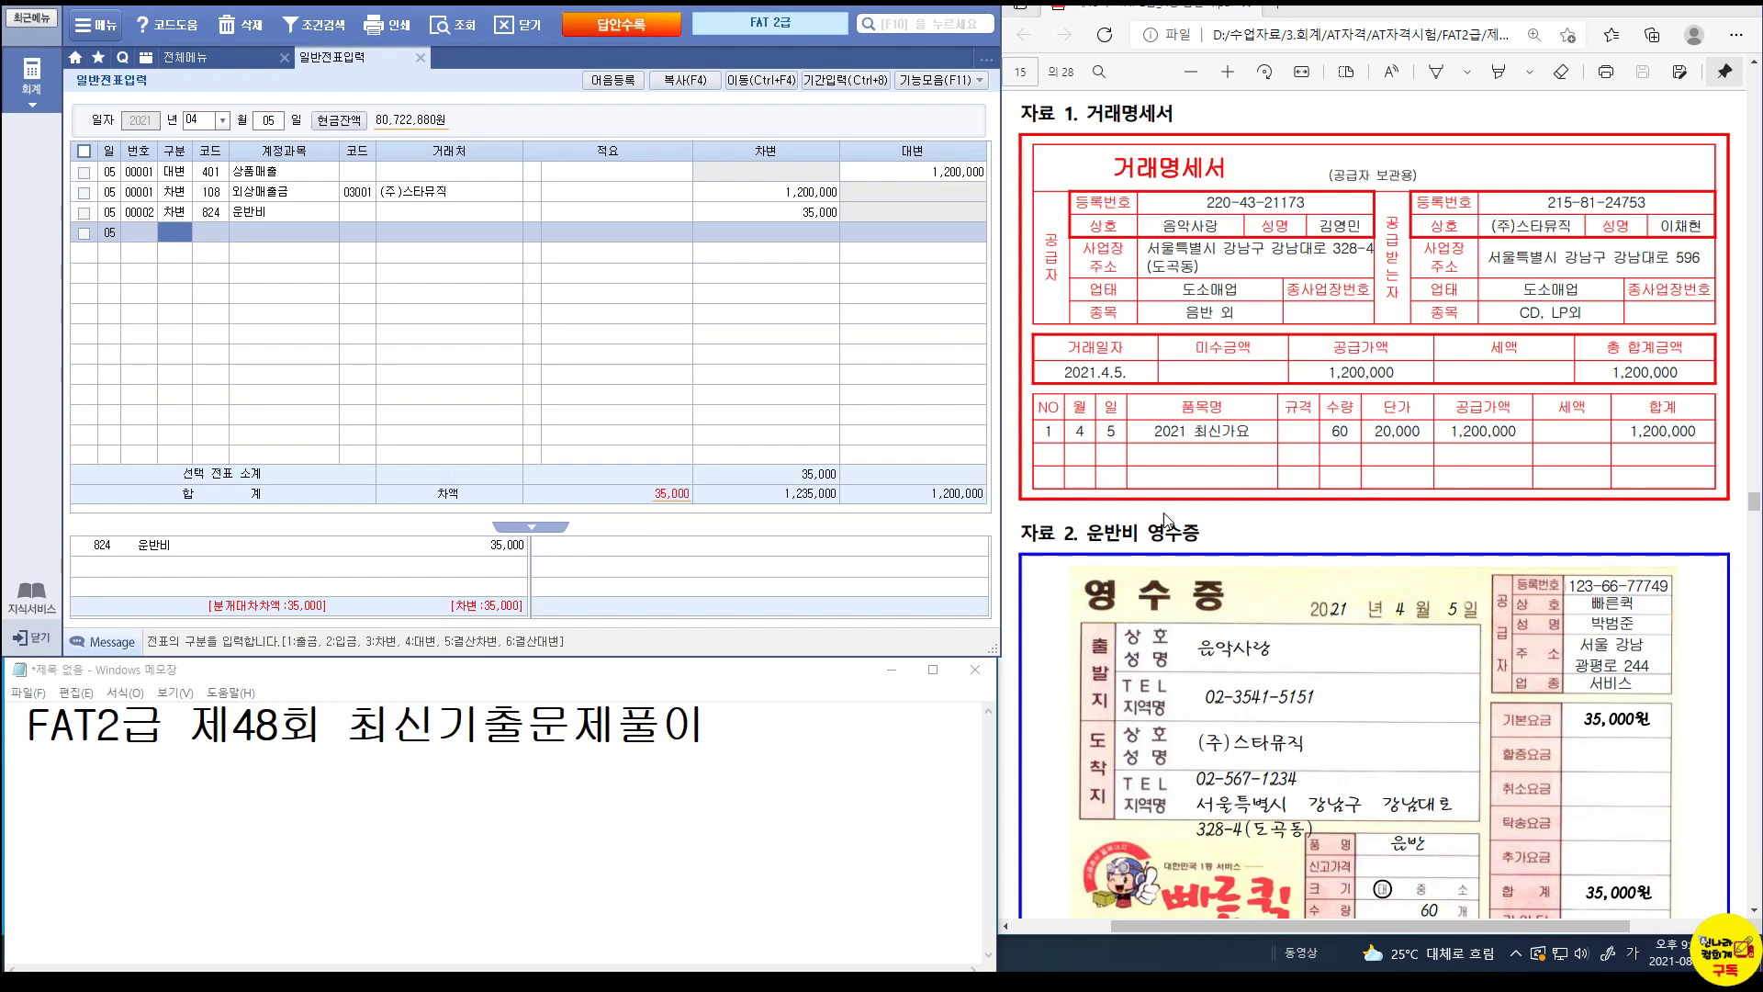
Change the 35,000 운반비 line's 구분 to 1 (출금) so it is paid in cash.
scroll(1359, 687, "down", 5)
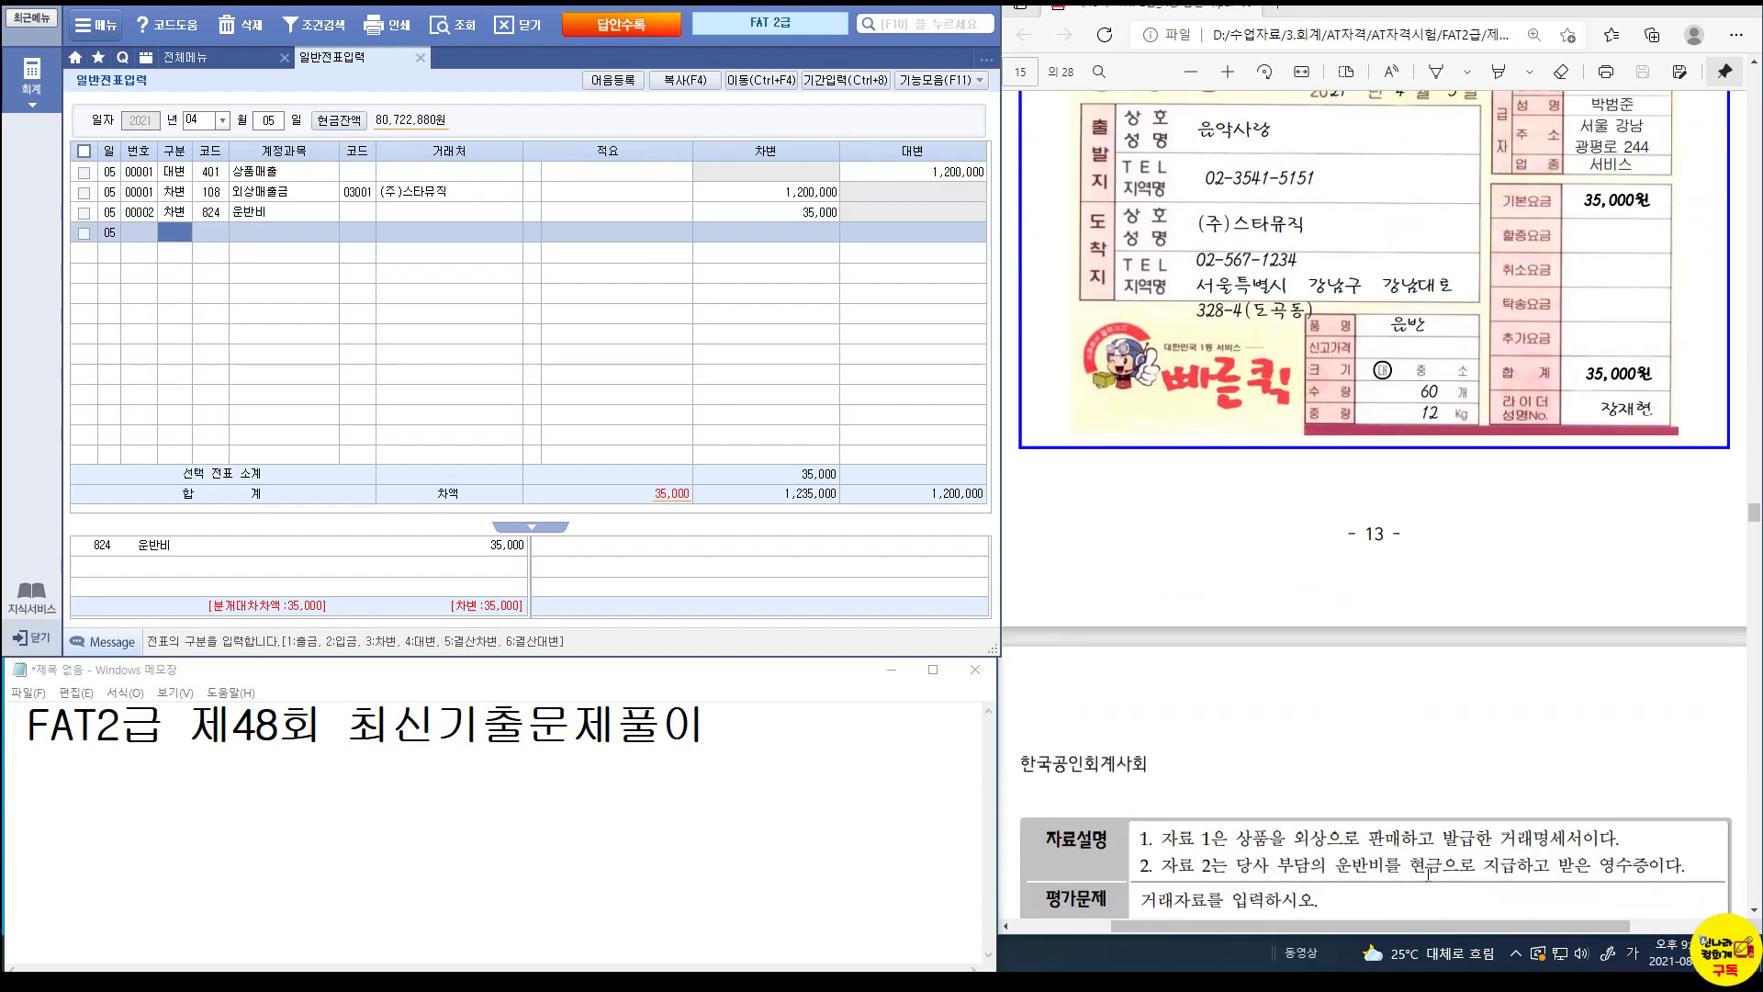
key("ctrl+1")
left_click(1448, 859)
left_click_drag(1212, 828, 1493, 885)
key("Escape")
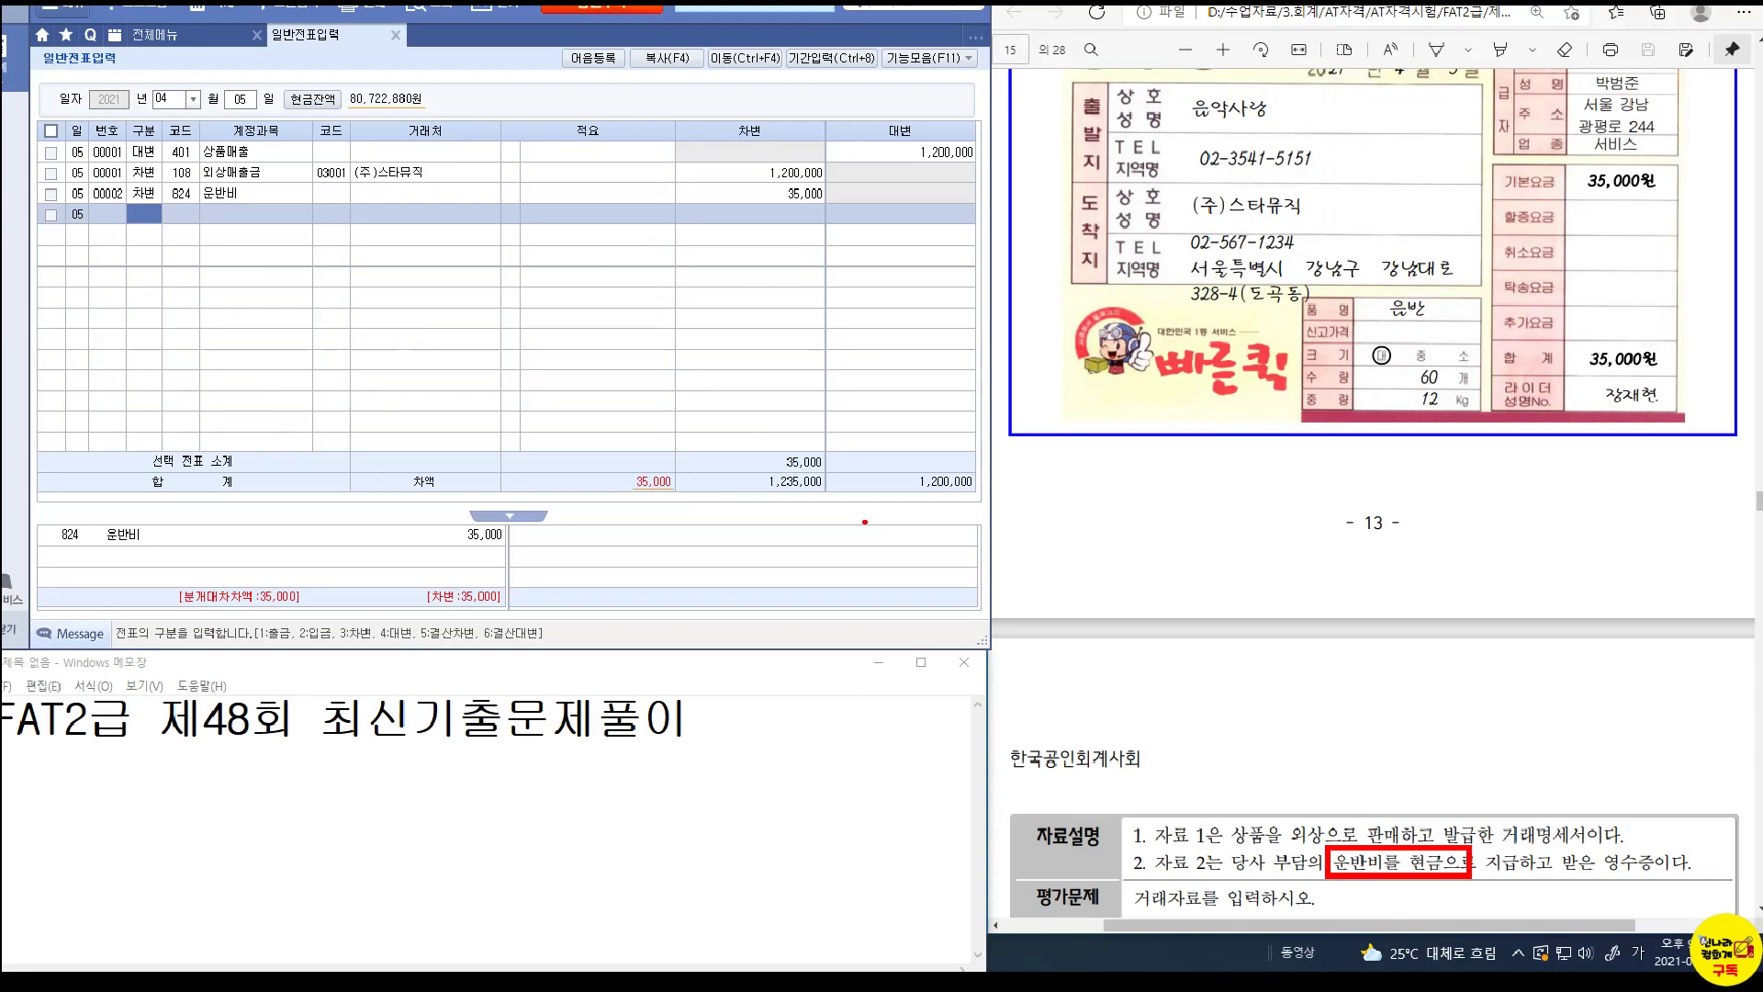
left_click(176, 213)
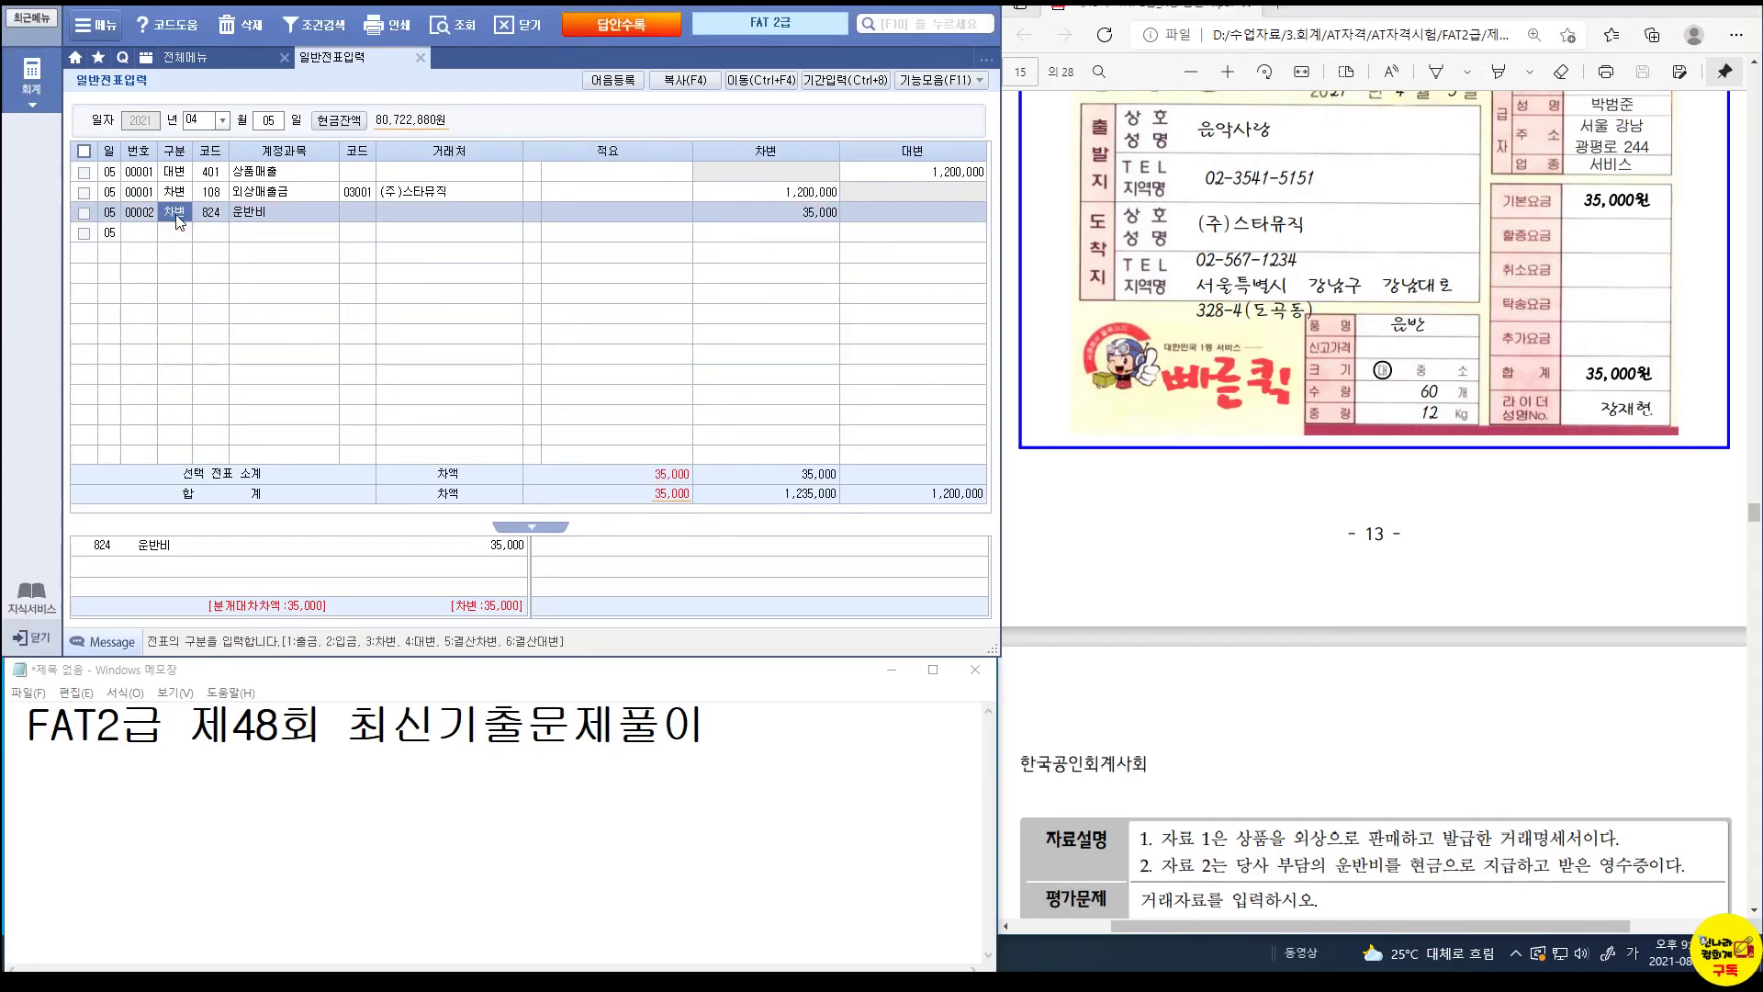
type("1")
key("Return")
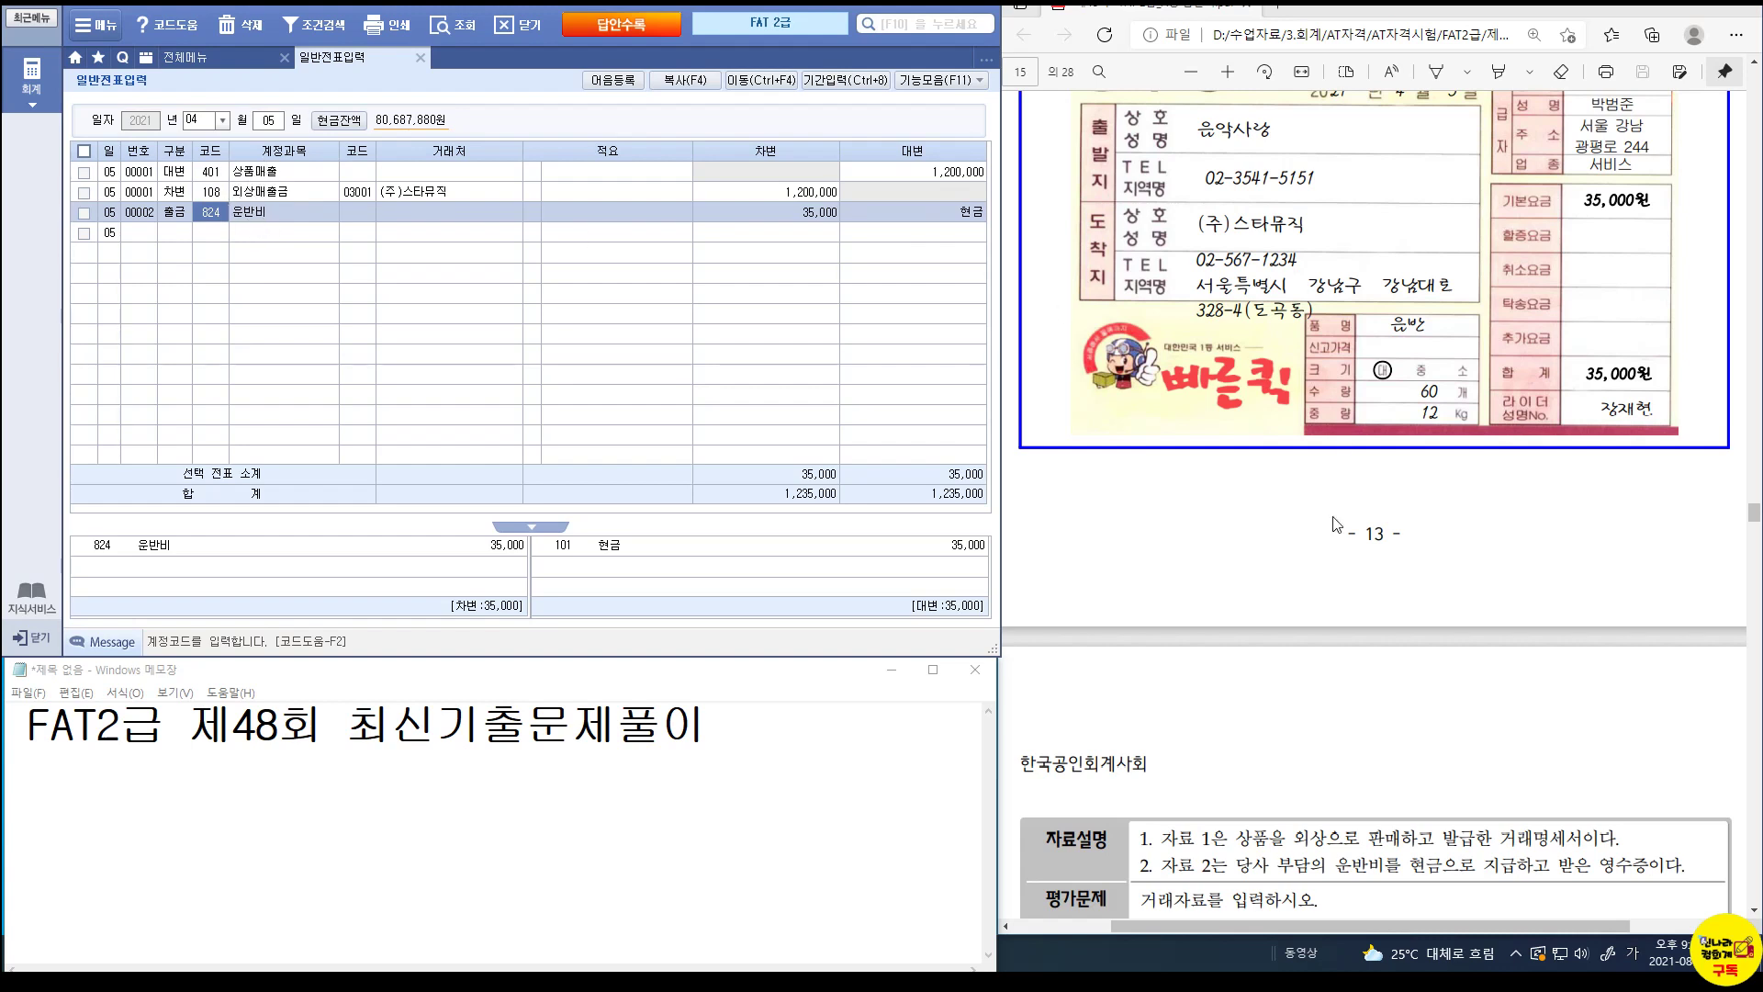
Scroll the PDF and mark up the next problem with the screen pen.
scroll(1337, 482, "down", 8)
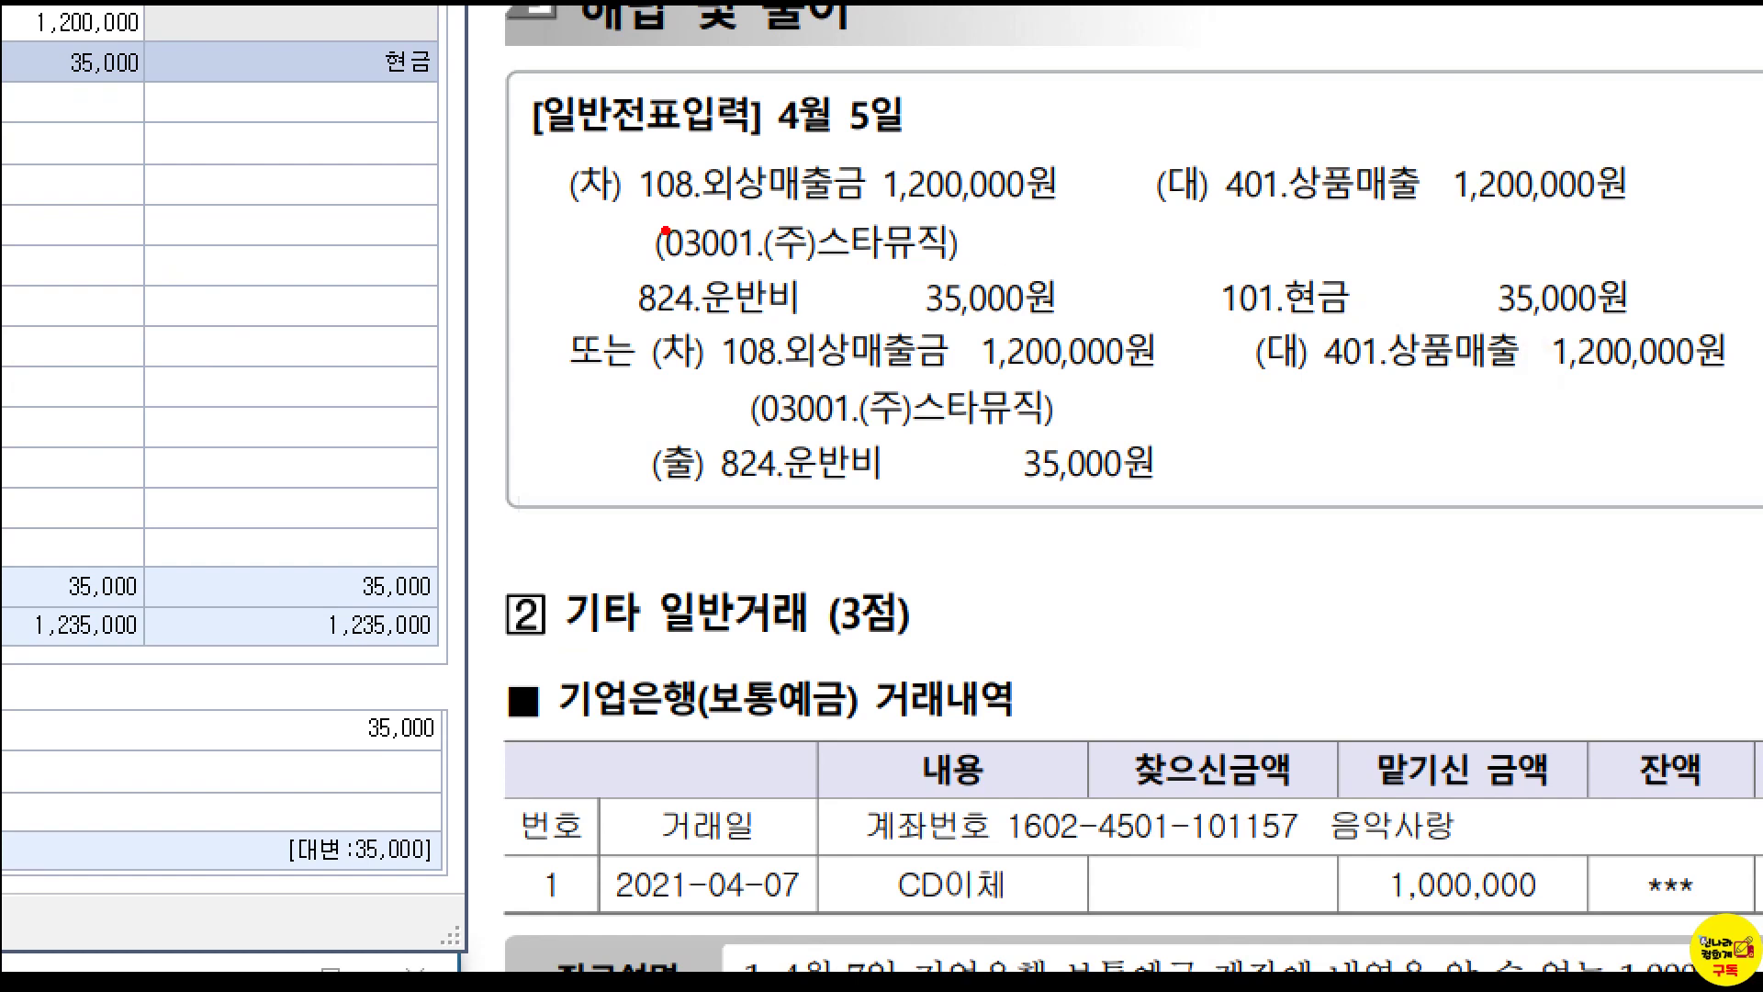
mouse_move(776, 197)
left_mouse_down()
mouse_move(739, 197)
mouse_move(760, 158)
mouse_move(758, 191)
left_mouse_up()
mouse_move(738, 323)
left_mouse_down()
mouse_move(759, 280)
mouse_move(739, 309)
left_mouse_up()
left_click_drag(1394, 217, 1419, 218)
left_click_drag(1419, 156, 1414, 213)
mouse_move(1337, 356)
left_mouse_down()
mouse_move(1327, 267)
mouse_move(1309, 326)
left_mouse_up()
mouse_move(537, 314)
left_mouse_down()
mouse_move(1271, 479)
mouse_move(1753, 501)
left_mouse_up()
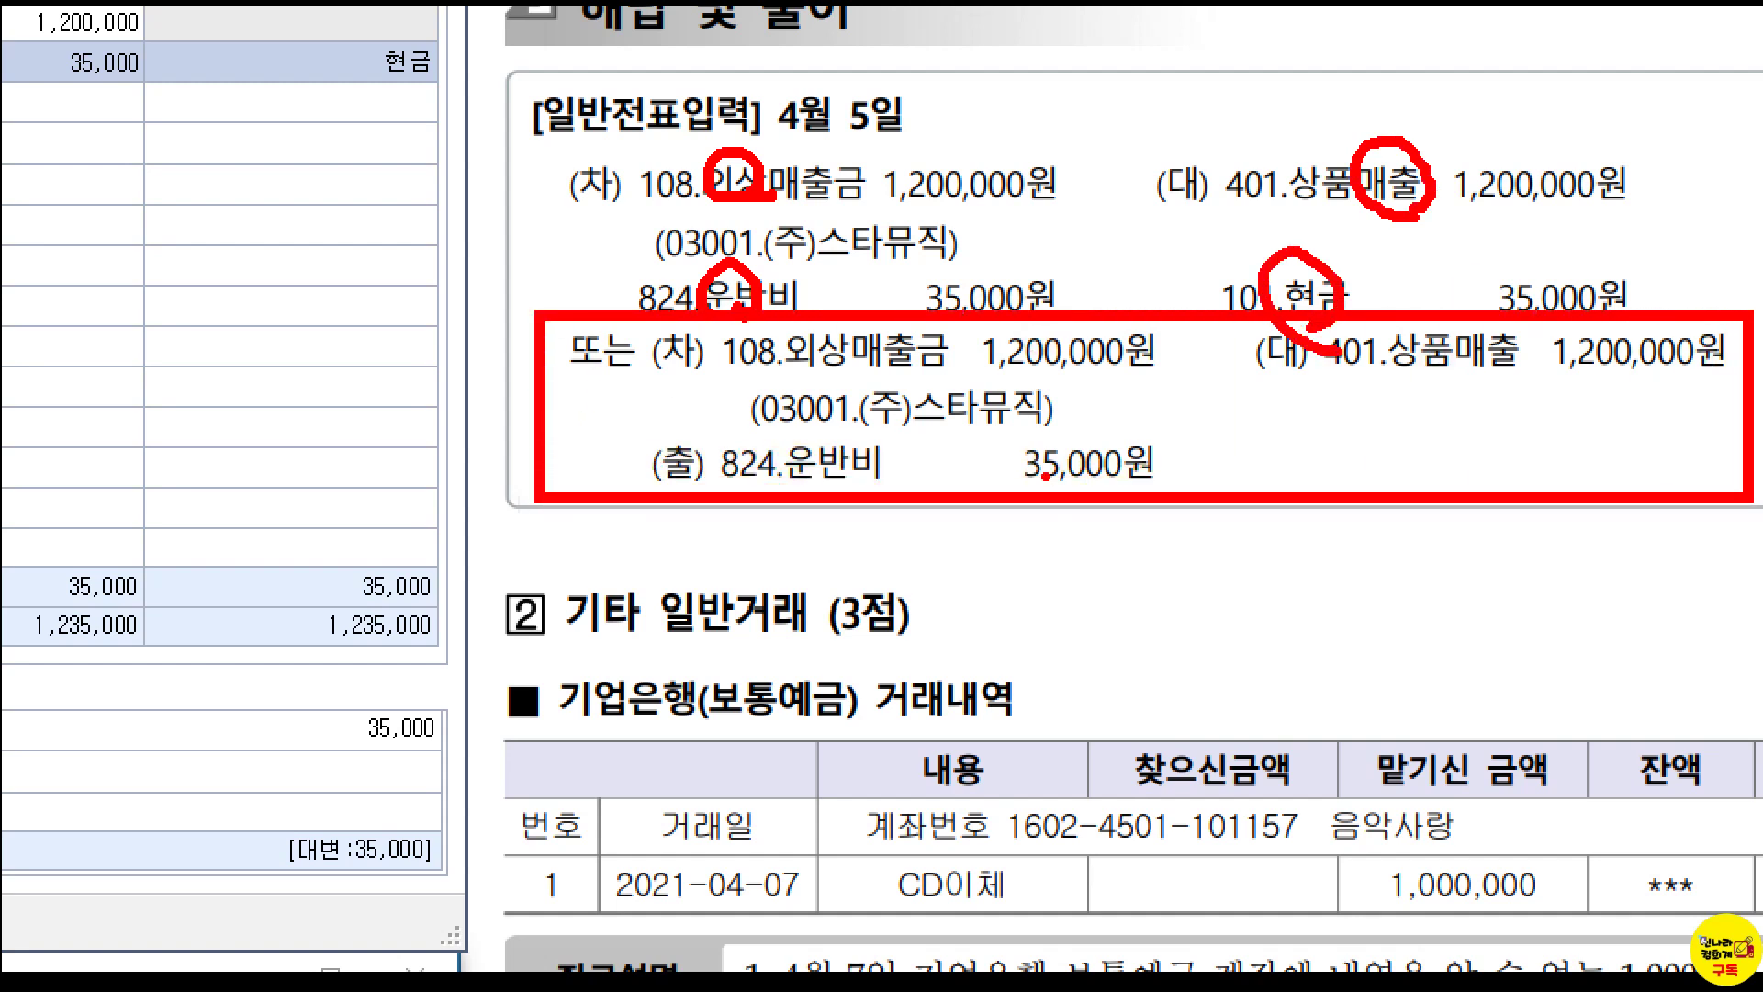
mouse_move(636, 417)
left_mouse_down()
mouse_move(656, 439)
mouse_move(668, 404)
left_mouse_up()
key("Escape")
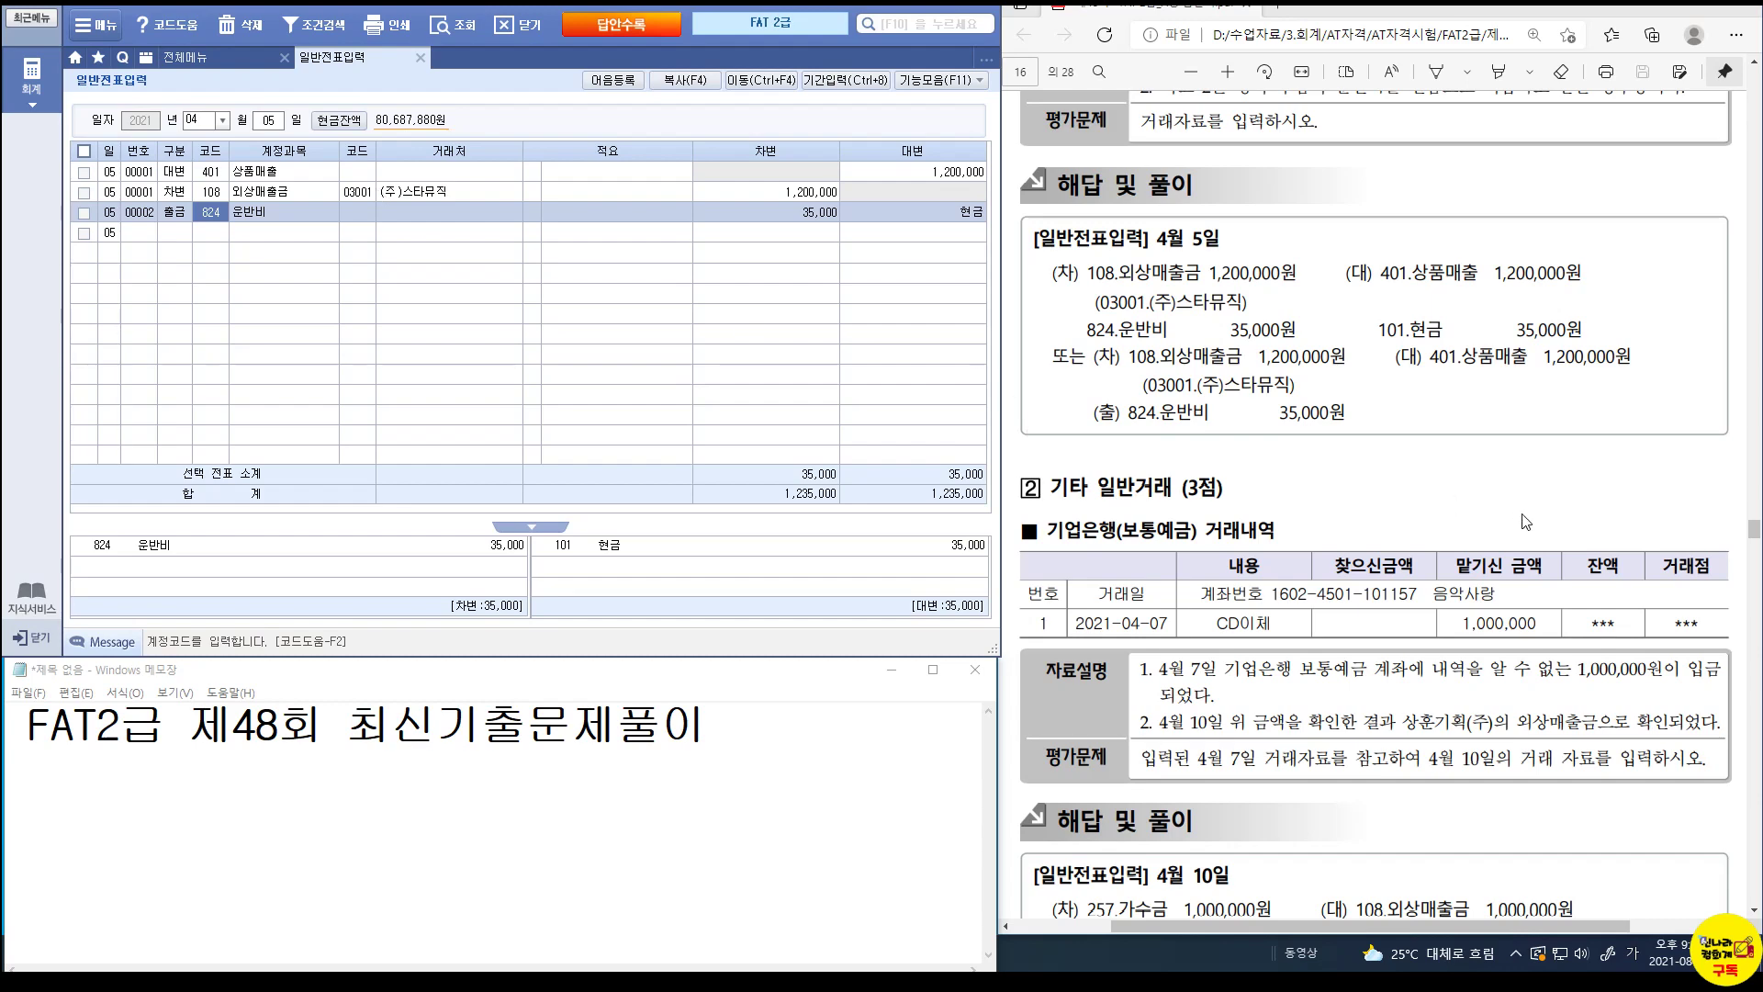
scroll(1525, 521, "down", 3)
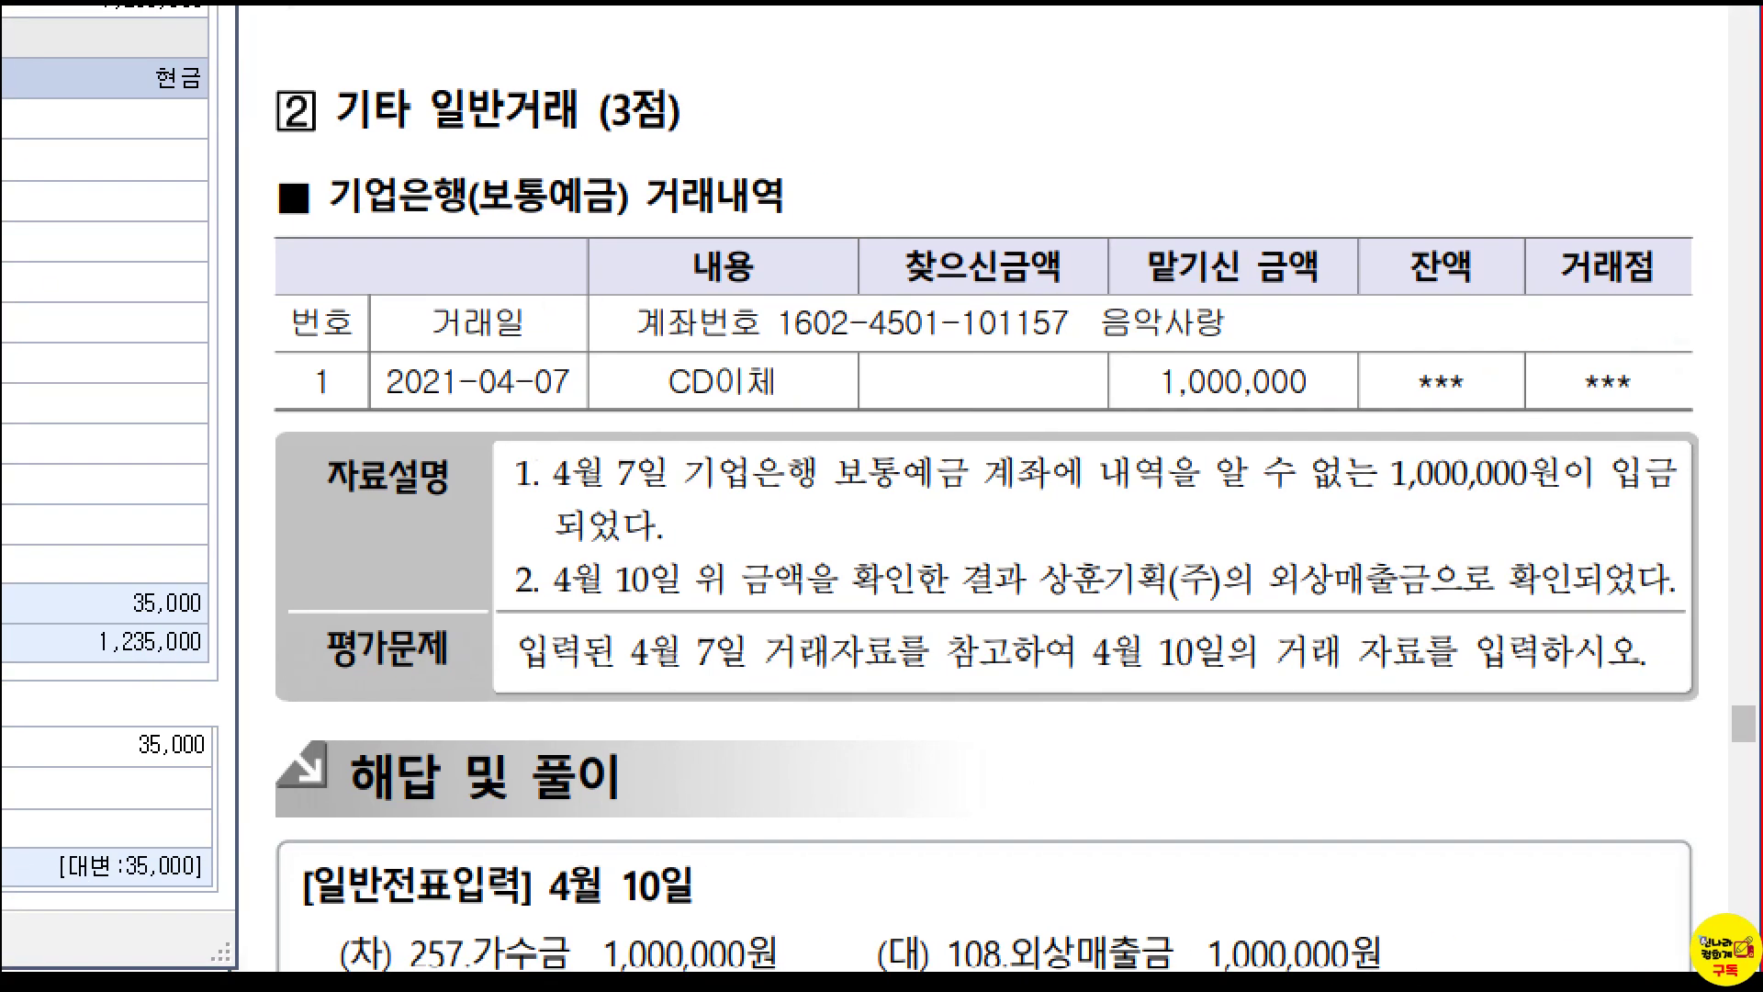
mouse_move(1095, 229)
left_mouse_down()
mouse_move(1155, 255)
mouse_move(1334, 415)
left_mouse_up()
left_click_drag(445, 145, 636, 230)
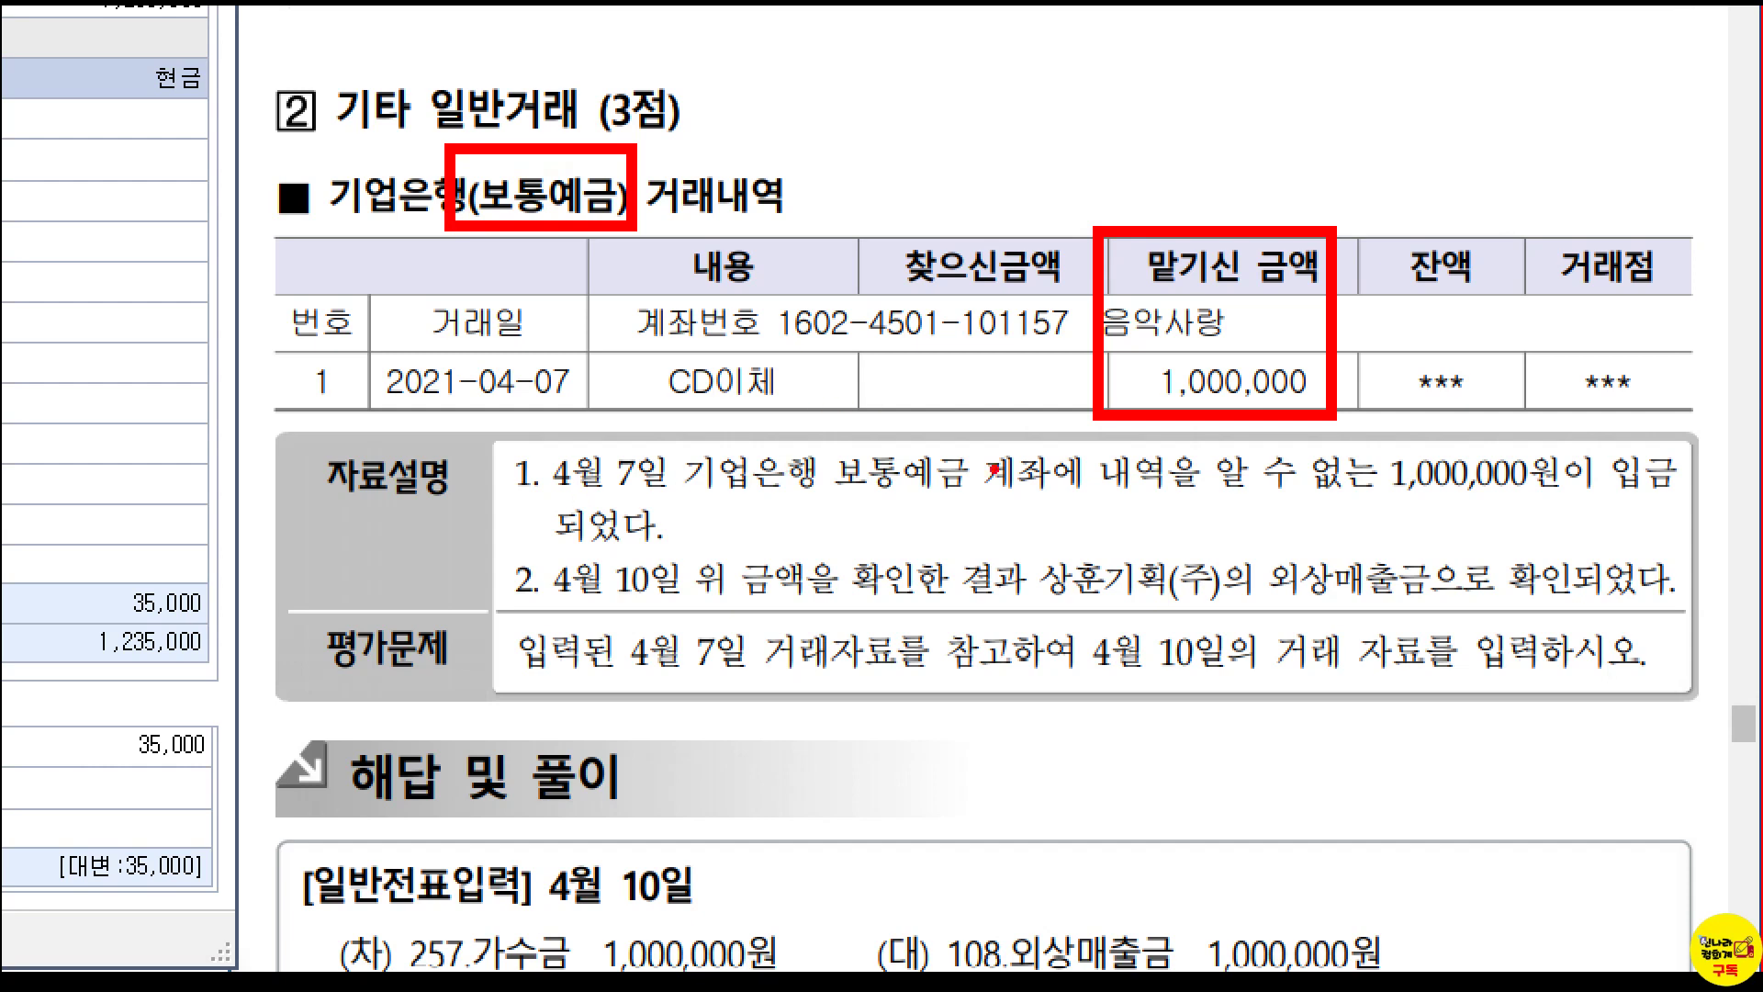
mouse_move(1344, 426)
left_mouse_down()
mouse_move(1441, 485)
mouse_move(1586, 516)
left_mouse_up()
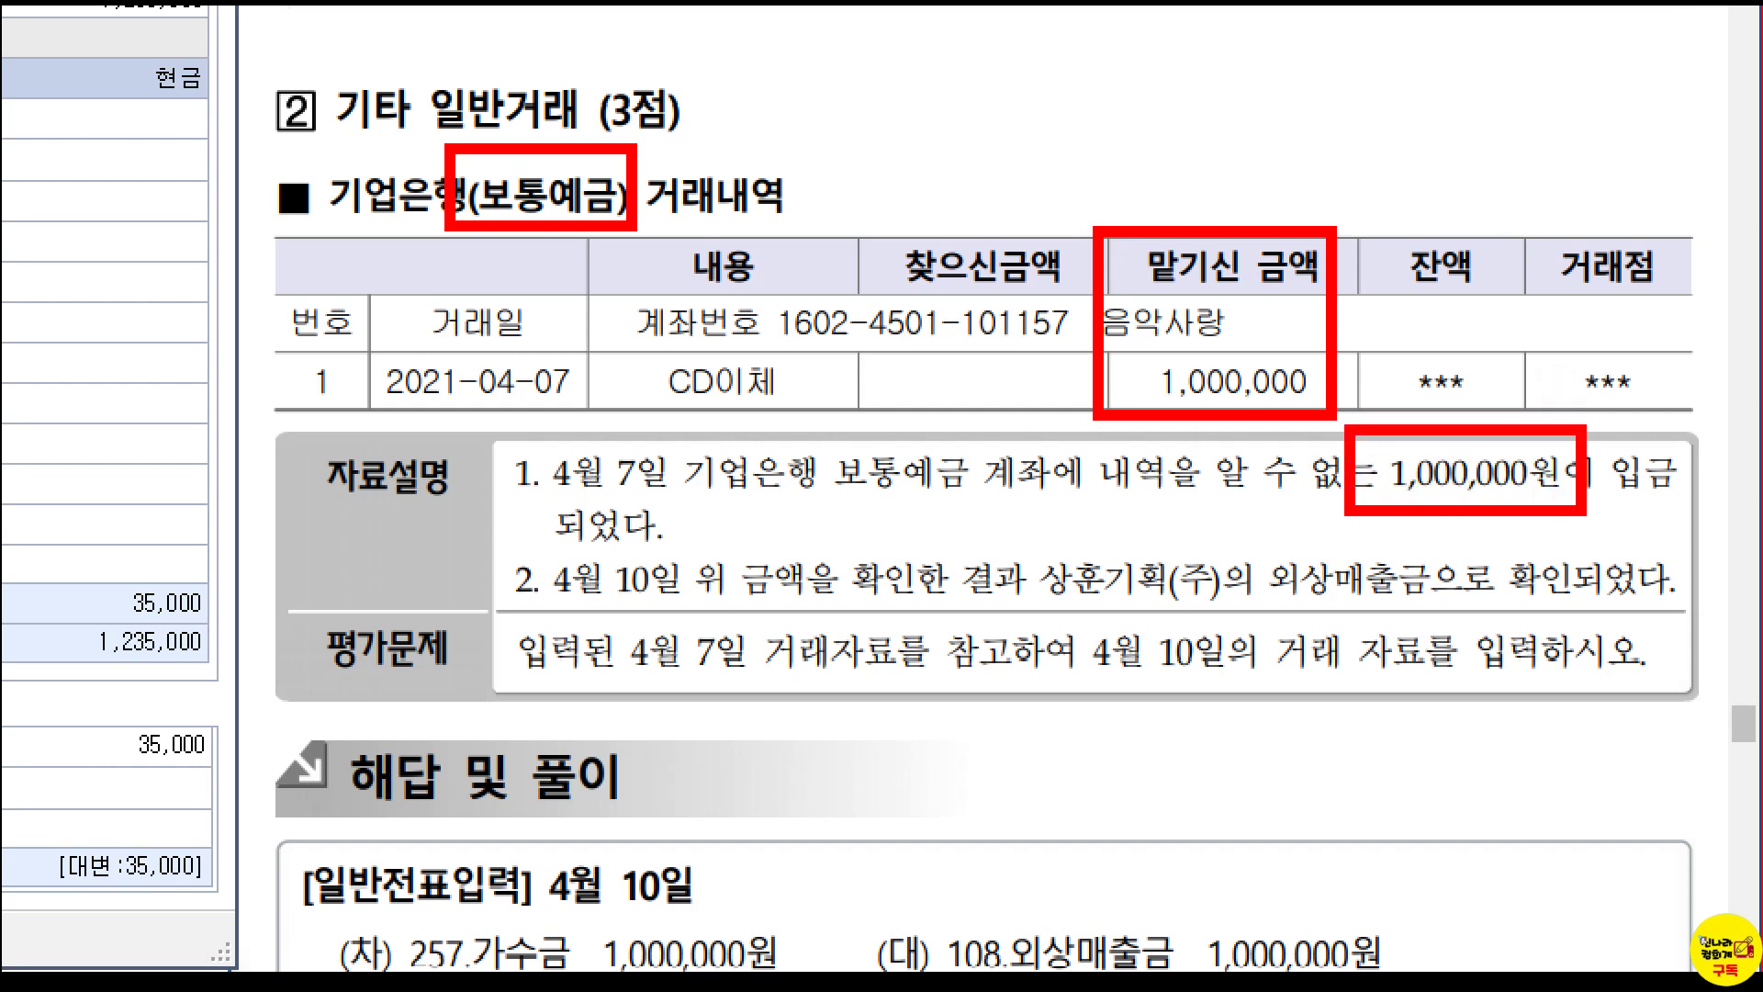
mouse_move(518, 554)
left_mouse_down()
mouse_move(660, 601)
mouse_move(1686, 613)
left_mouse_up()
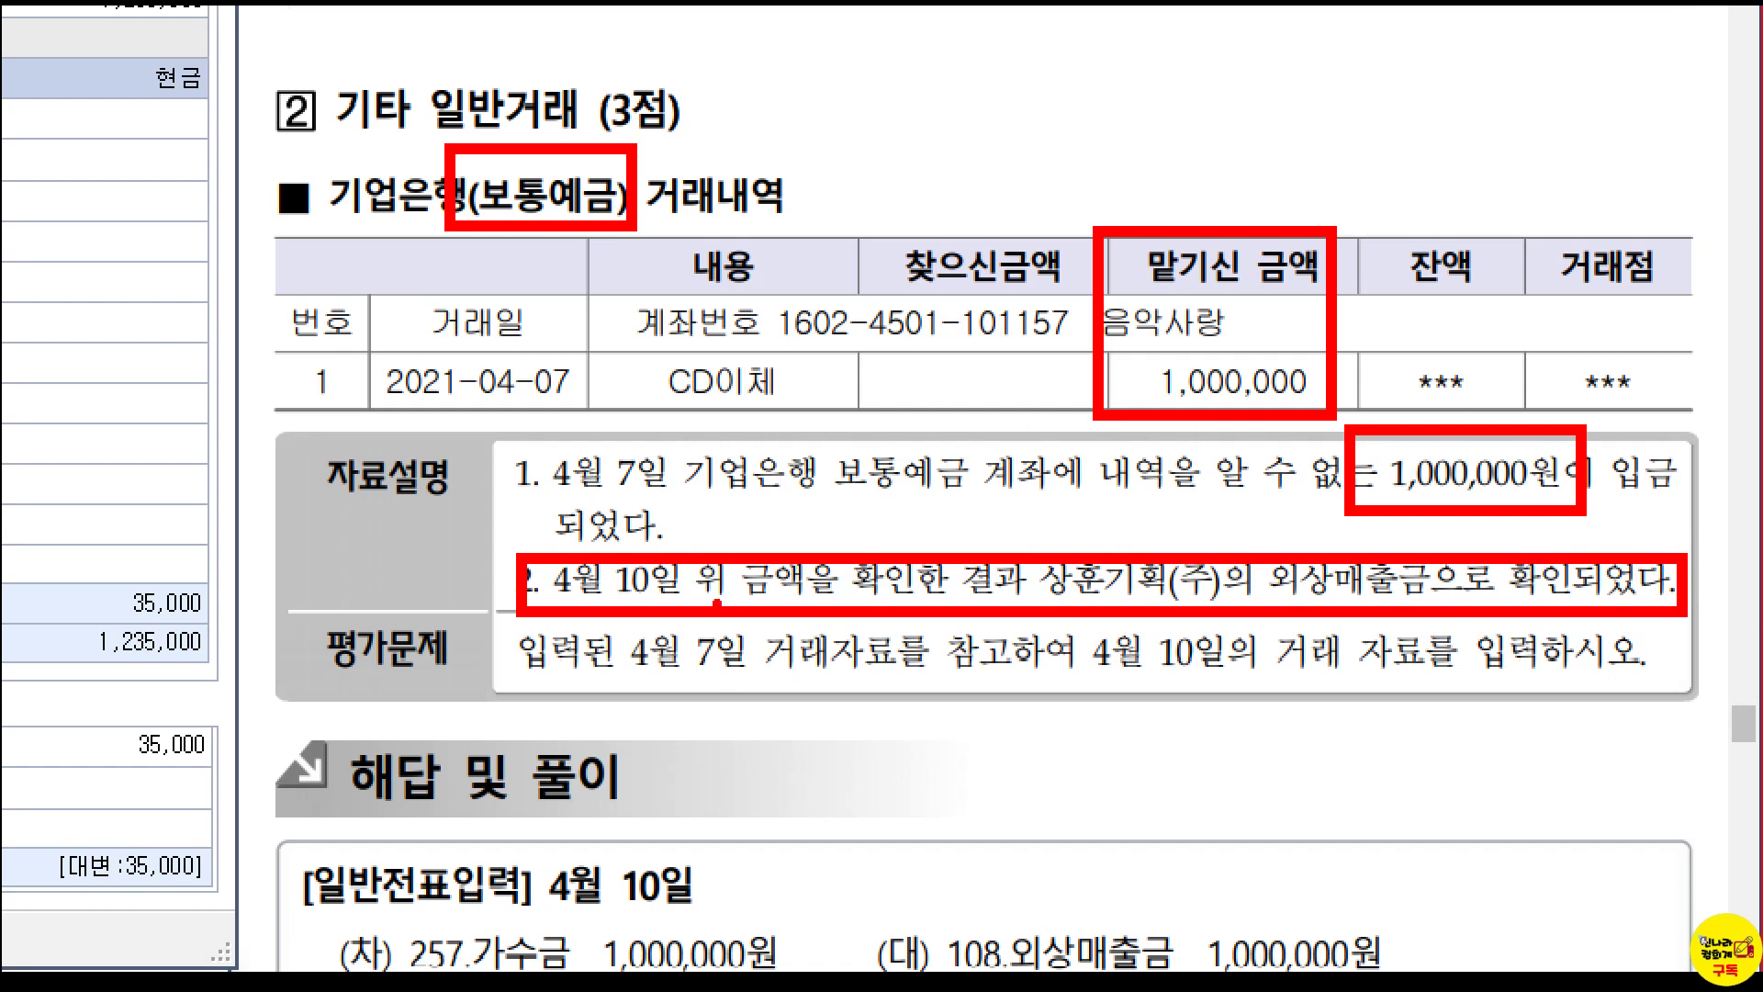
left_click_drag(563, 276, 488, 413)
left_click_drag(472, 307, 565, 400)
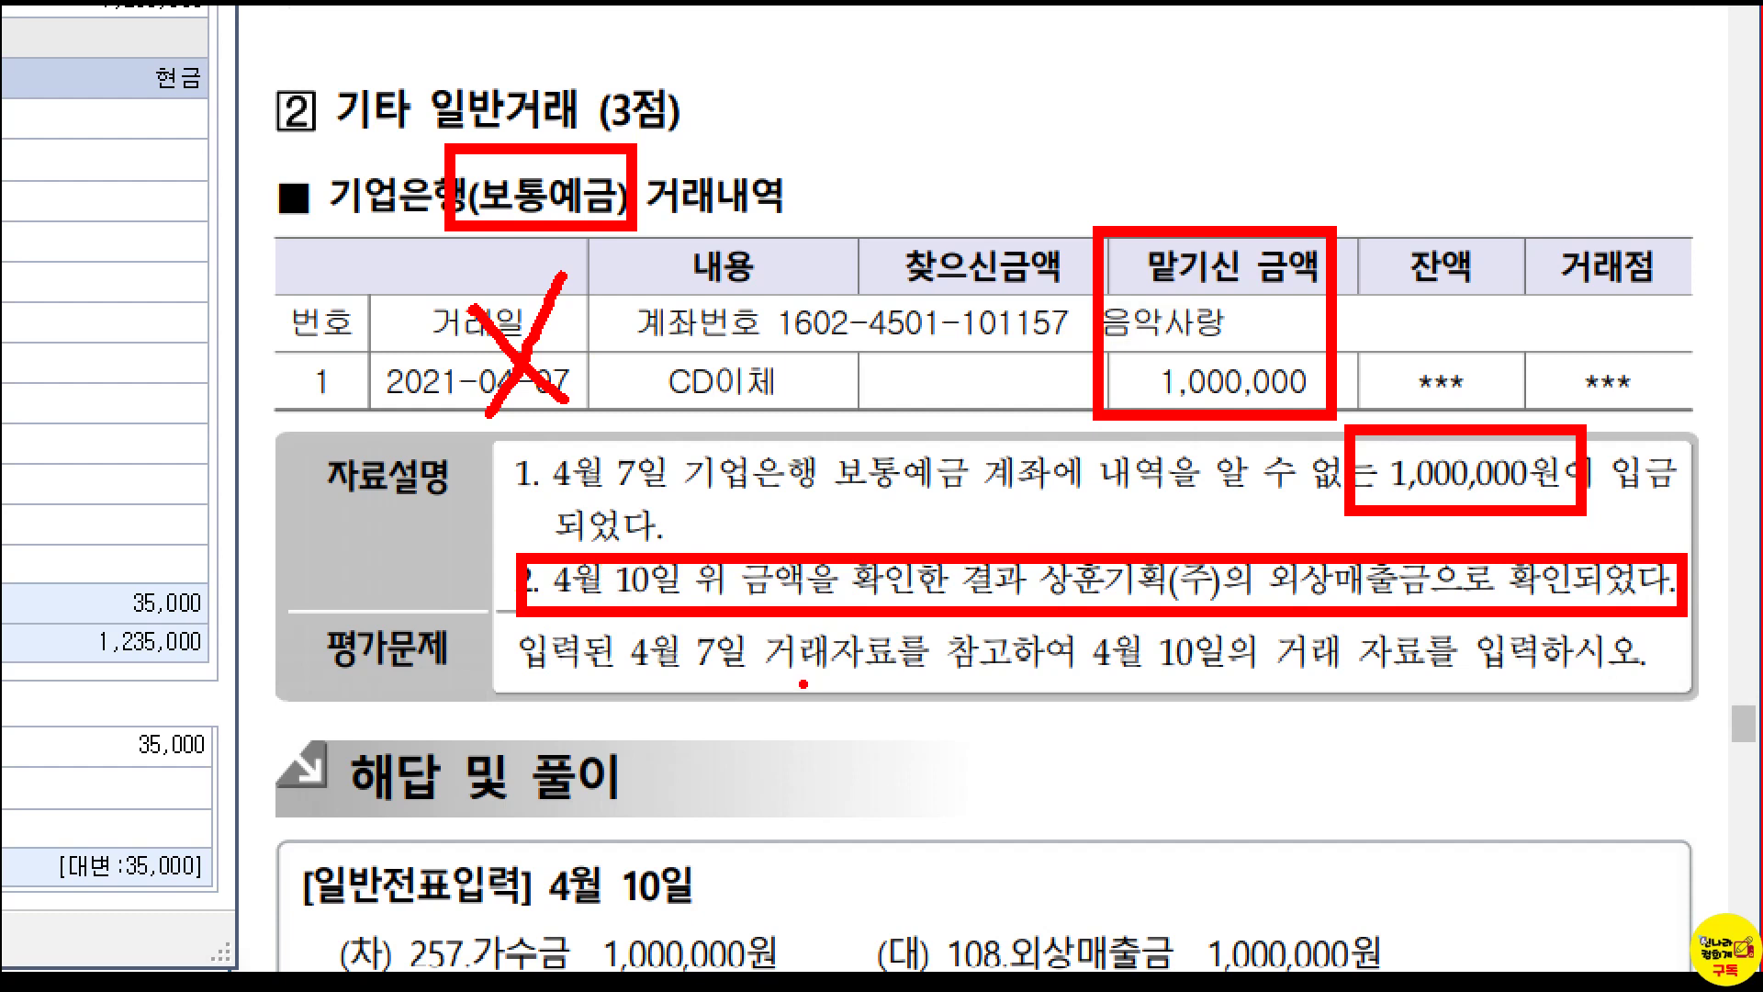
key("Escape")
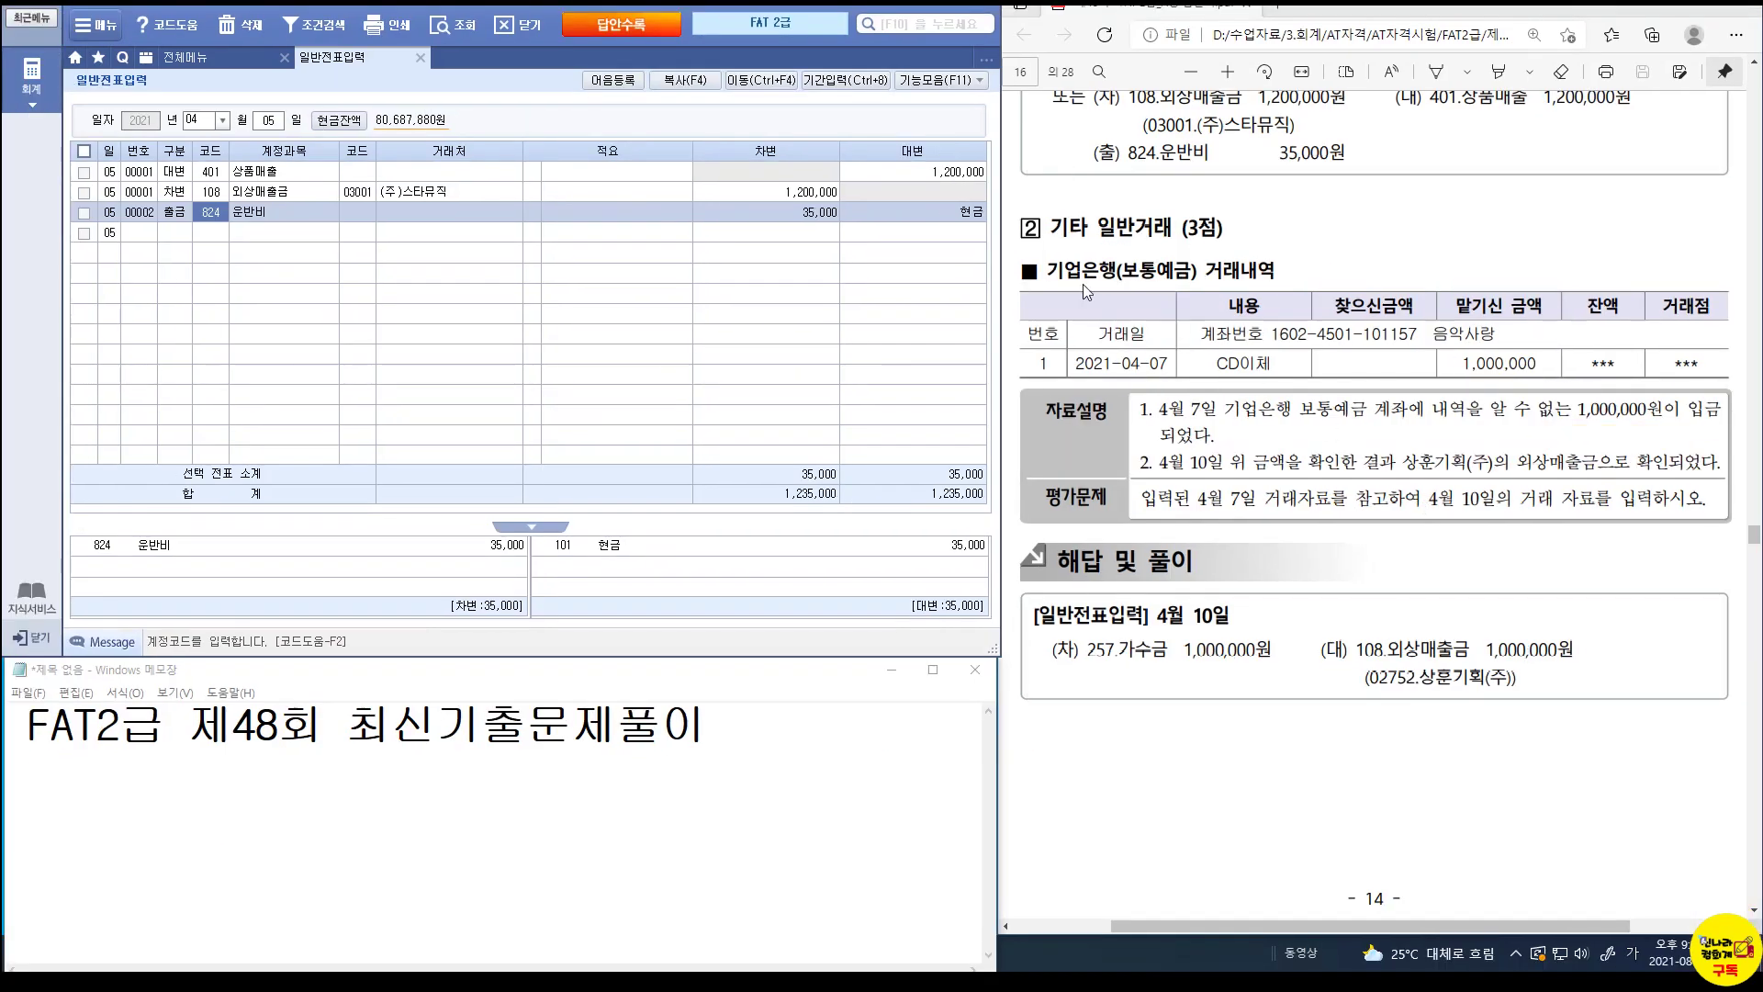
Look up the April 7 entries and inspect the 가수금 line.
left_click(276, 121)
type("07")
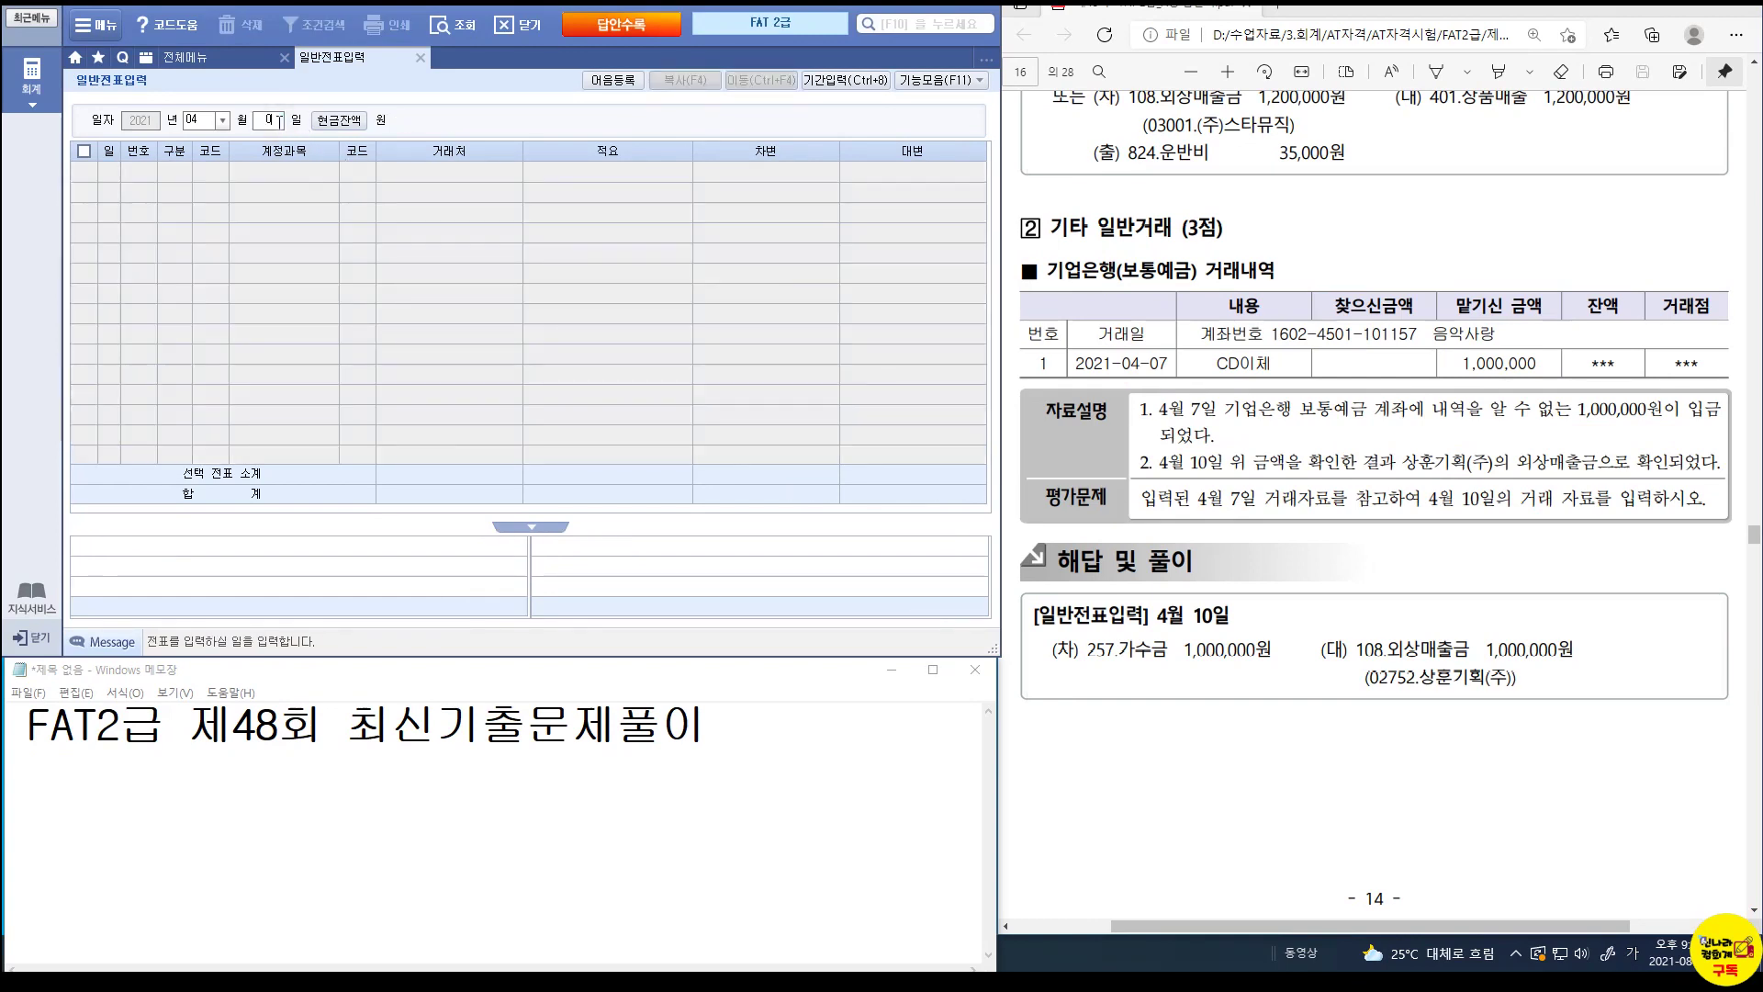
key("Return")
left_click(218, 192)
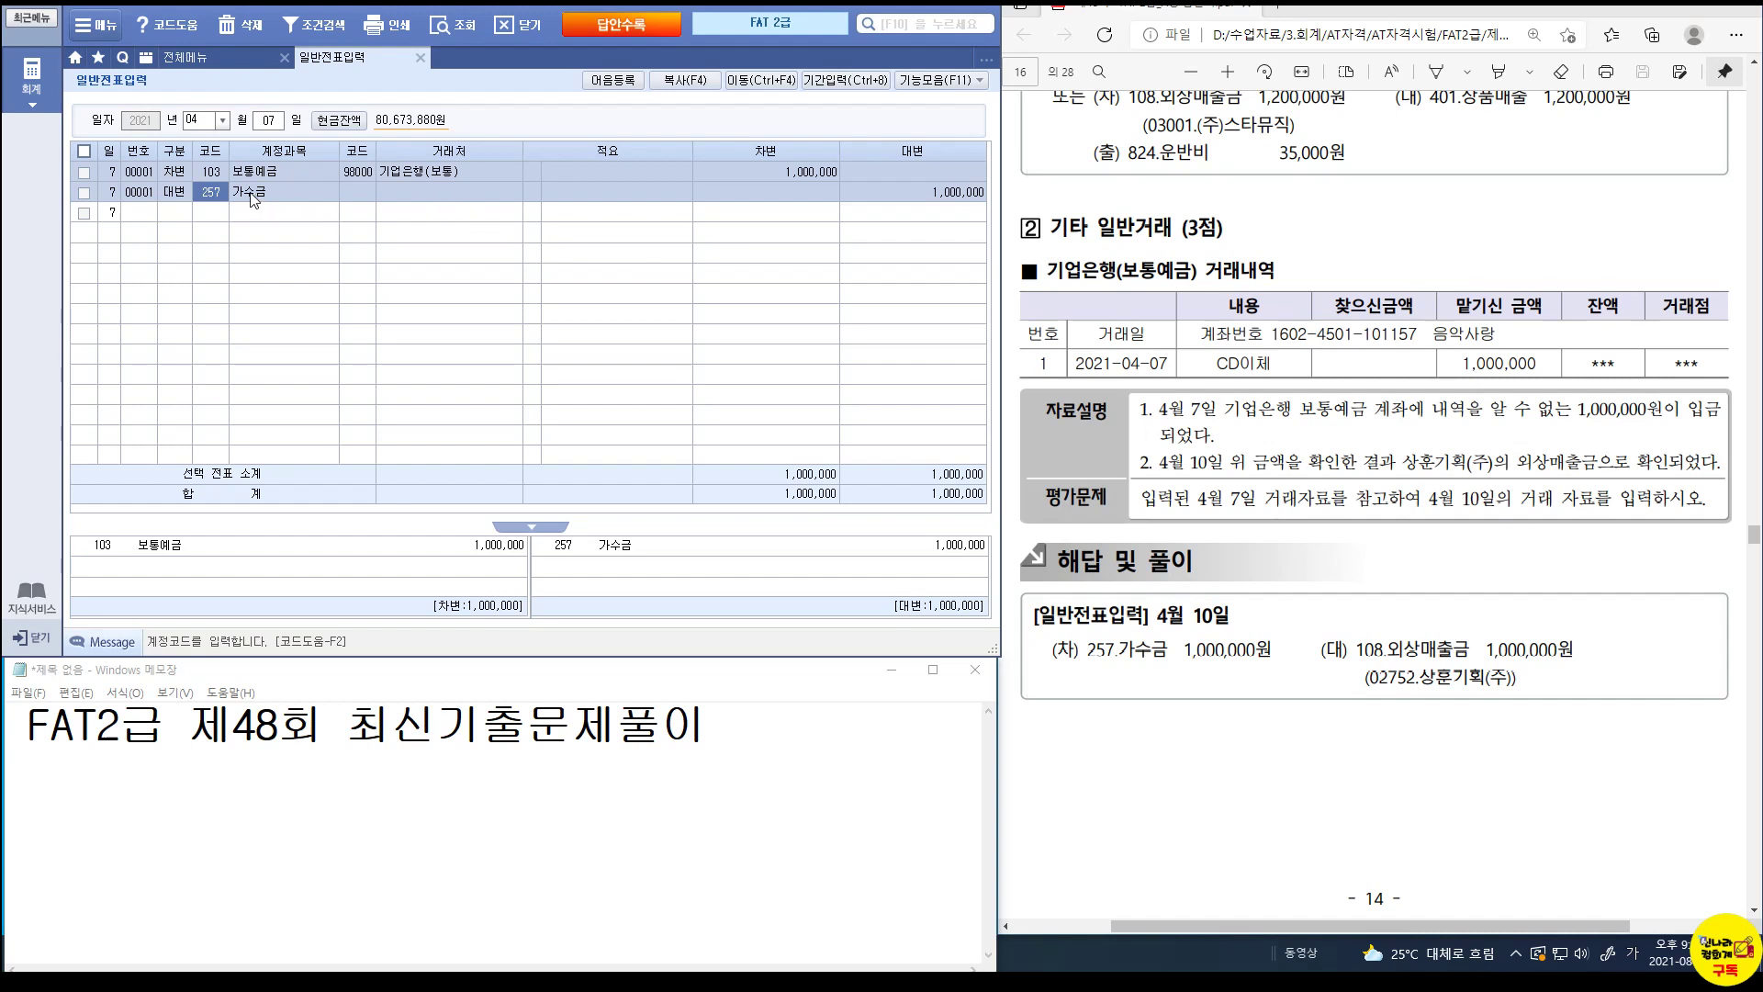
On April 10, debit 257 가수금 for 1,000,000.
left_click(272, 119)
type("10")
key("Return")
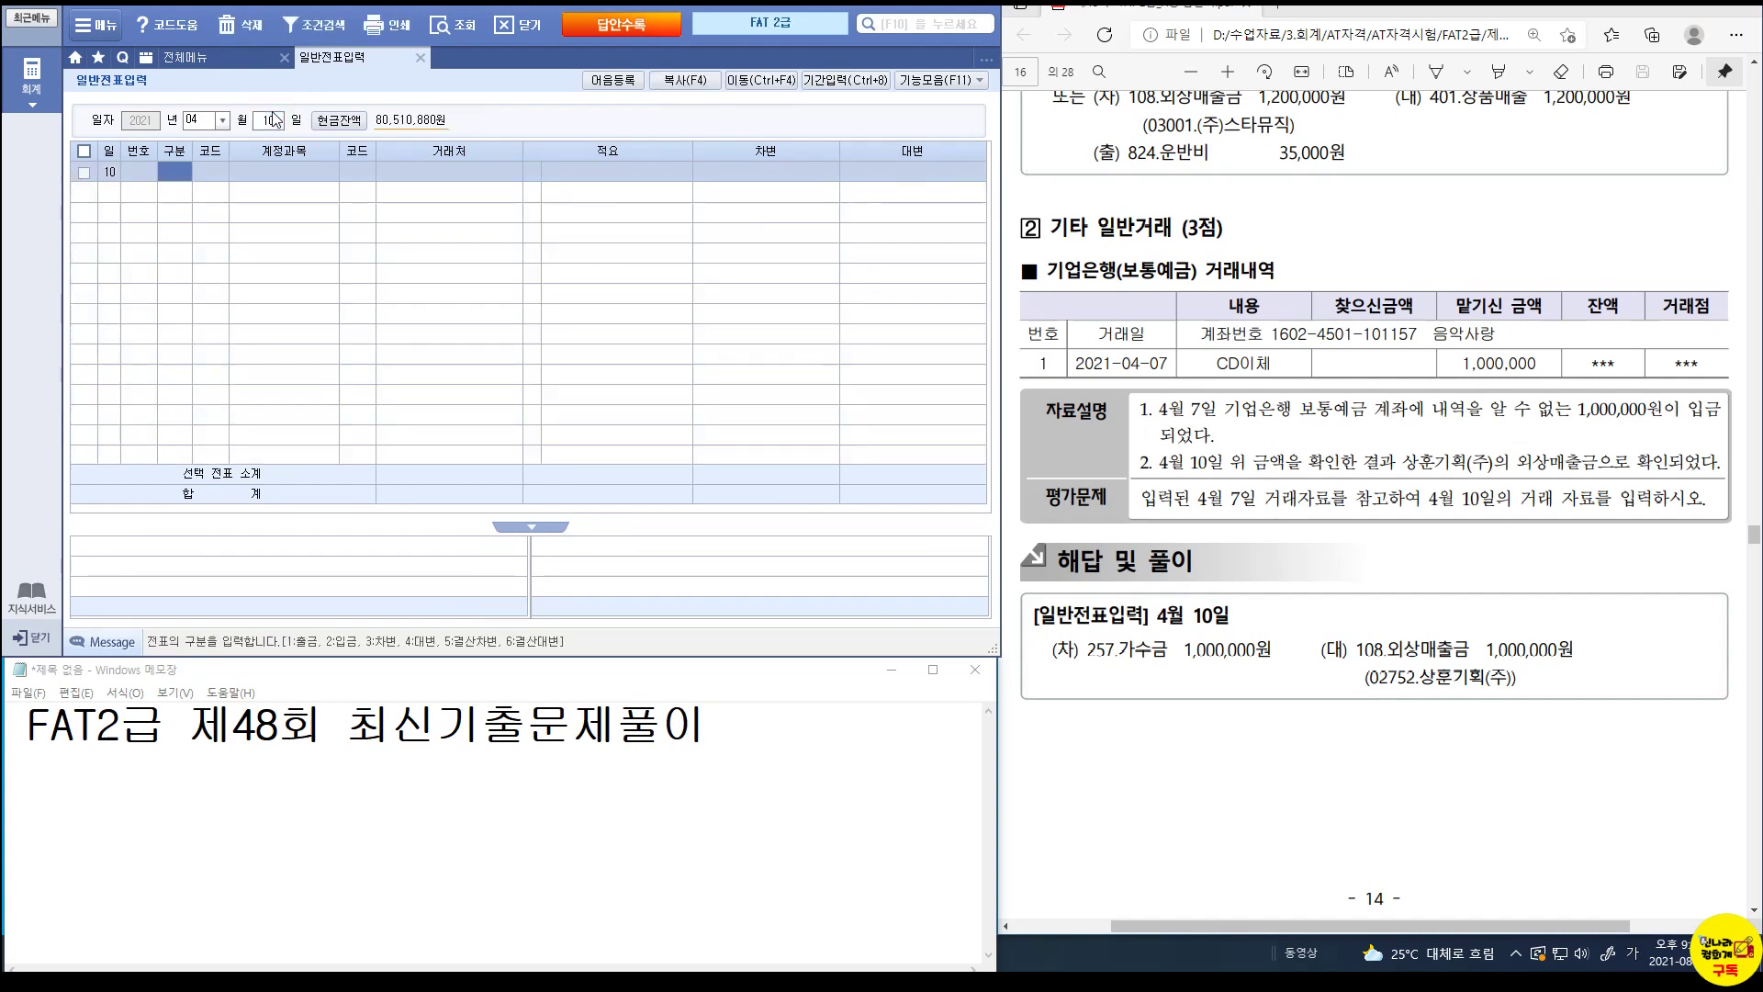
type("3")
key("Return")
type("257")
key("Return")
key("Return")
key("Return")
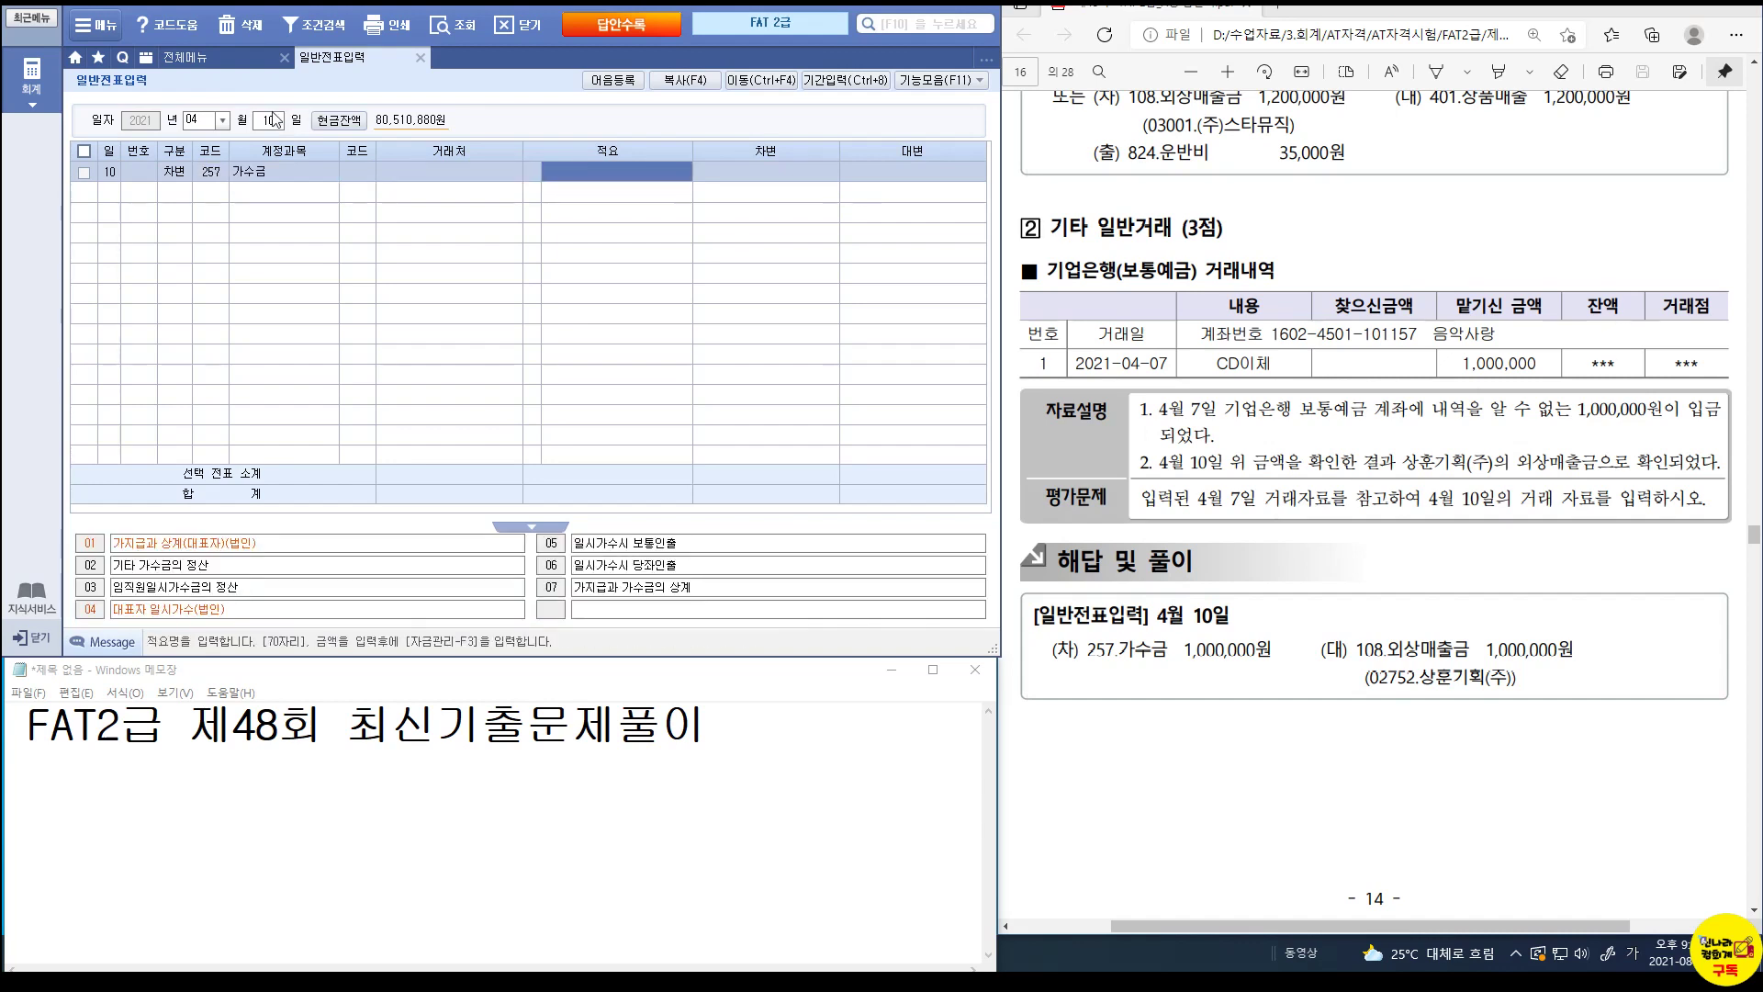
key("Return")
type("1000000")
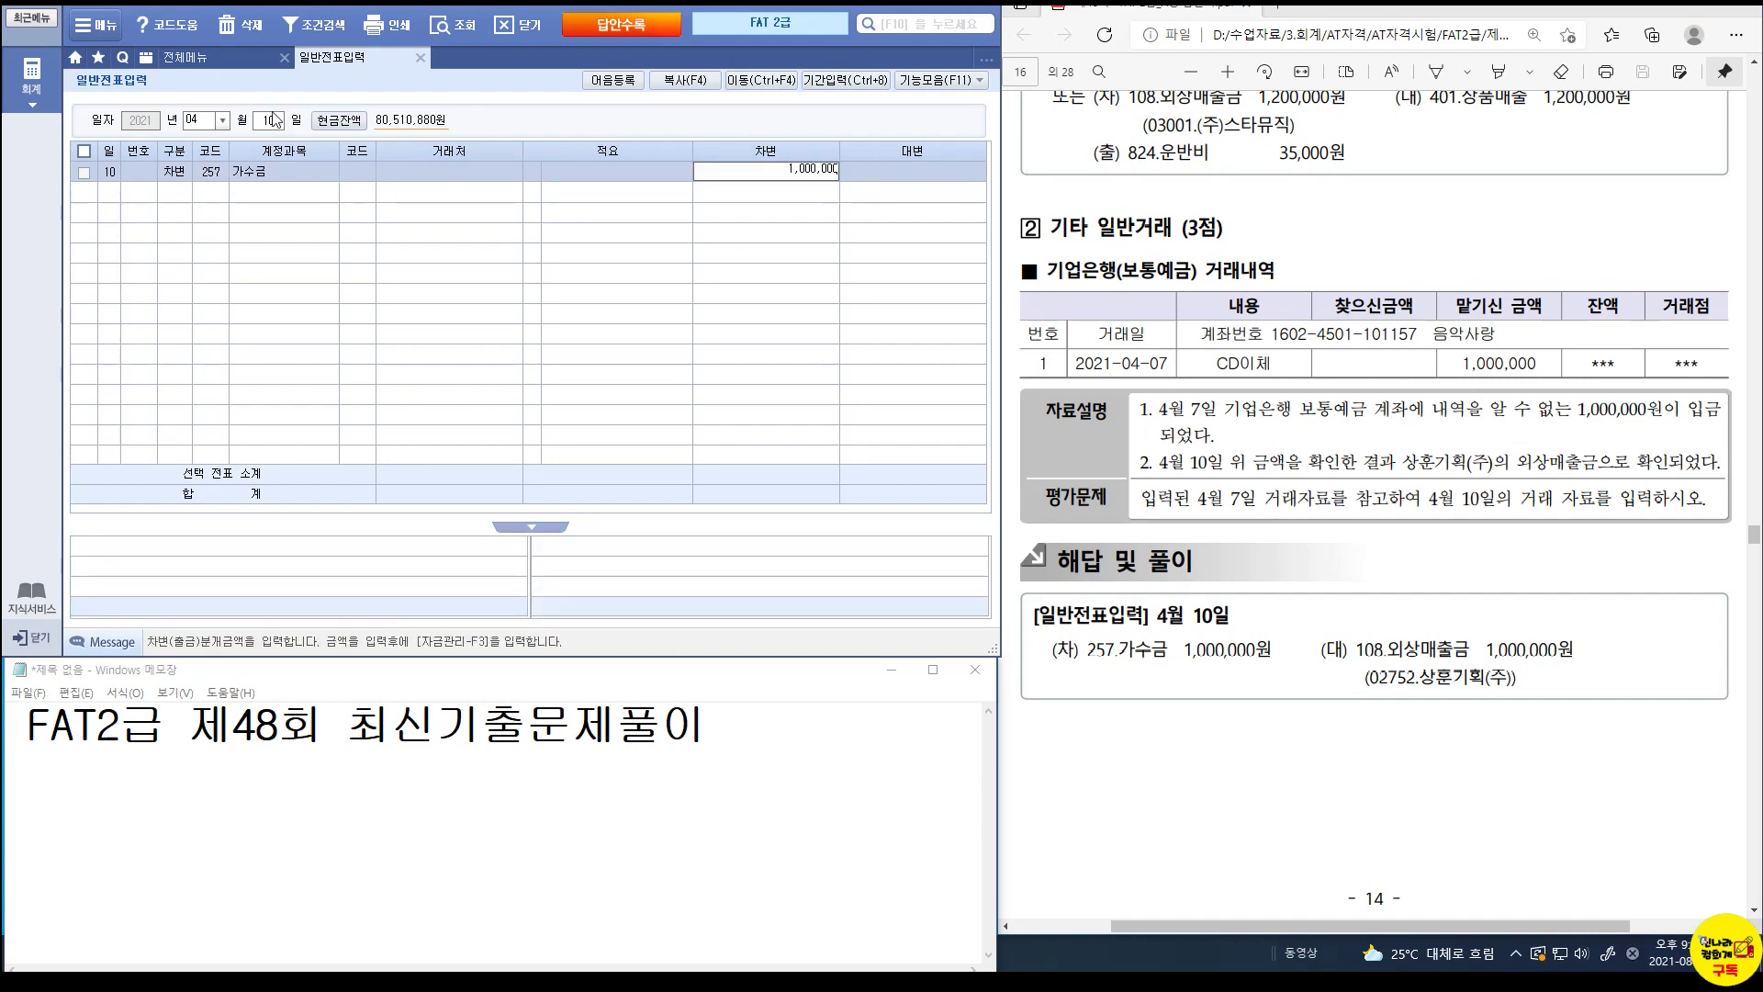
key("Return")
Credit 108 외상매출금 1,000,000 for customer 02752 상훈기획(주).
type("4")
key("Return")
type("10")
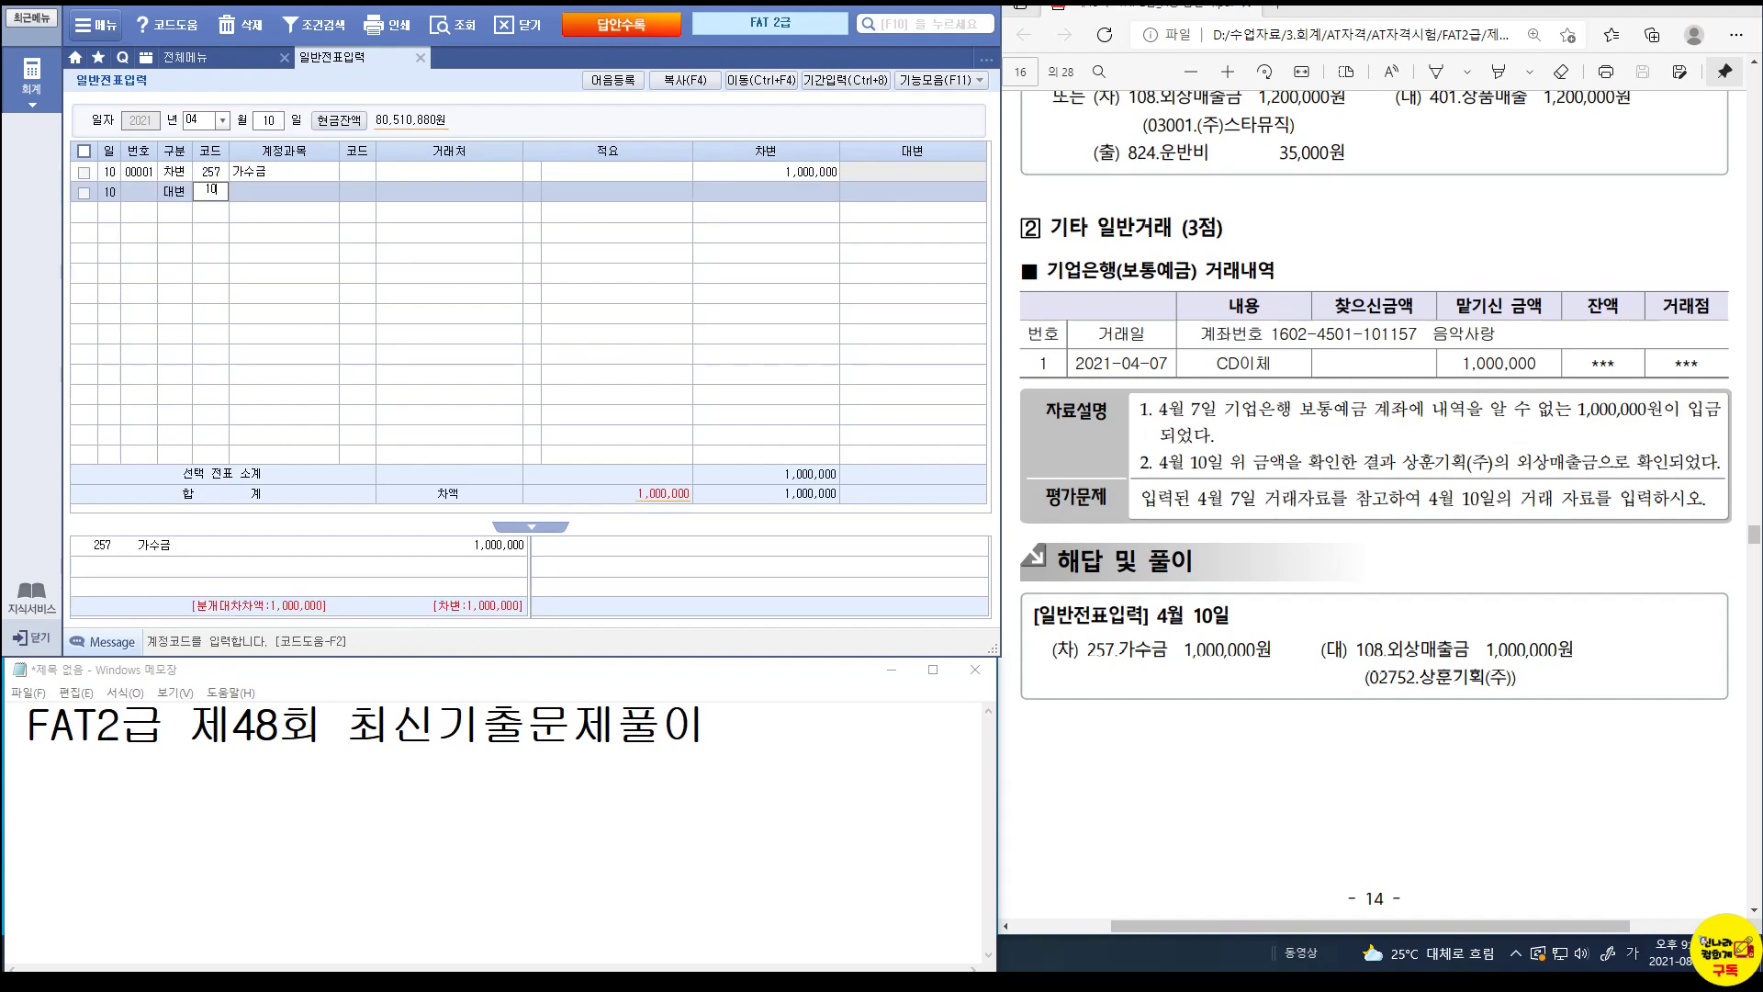
type("8")
key("Return")
type("2752")
key("Return")
key("Return")
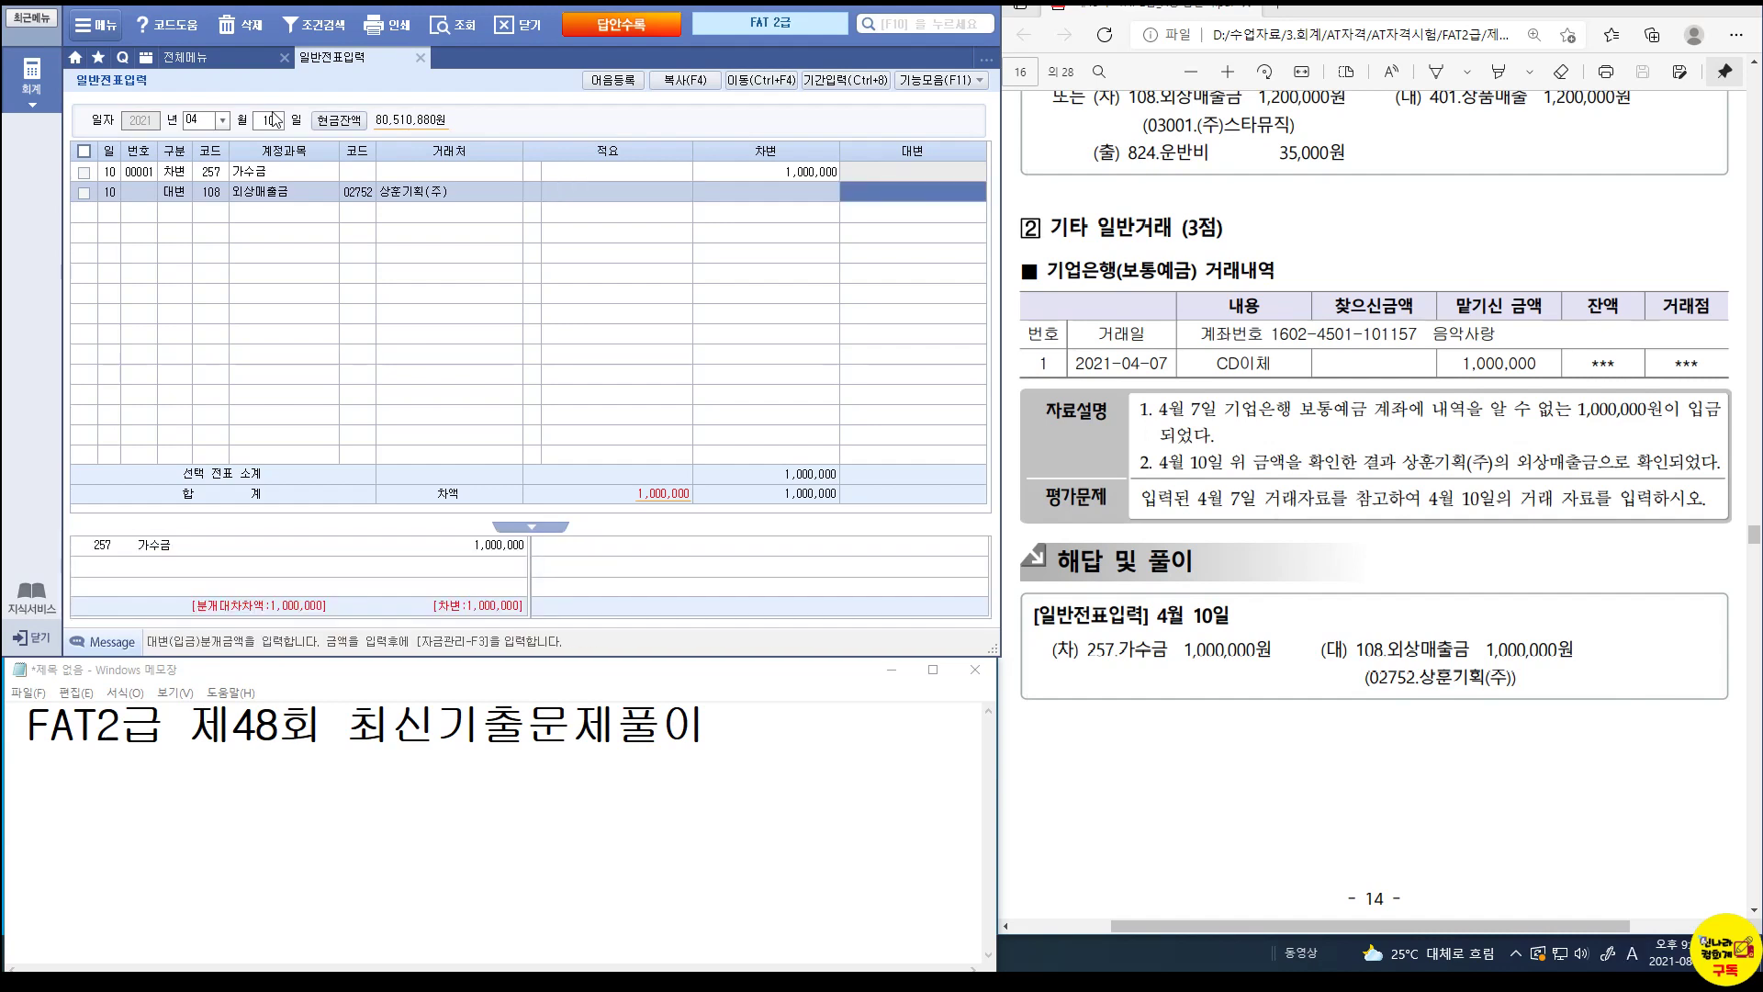
type("1000000")
key("Return")
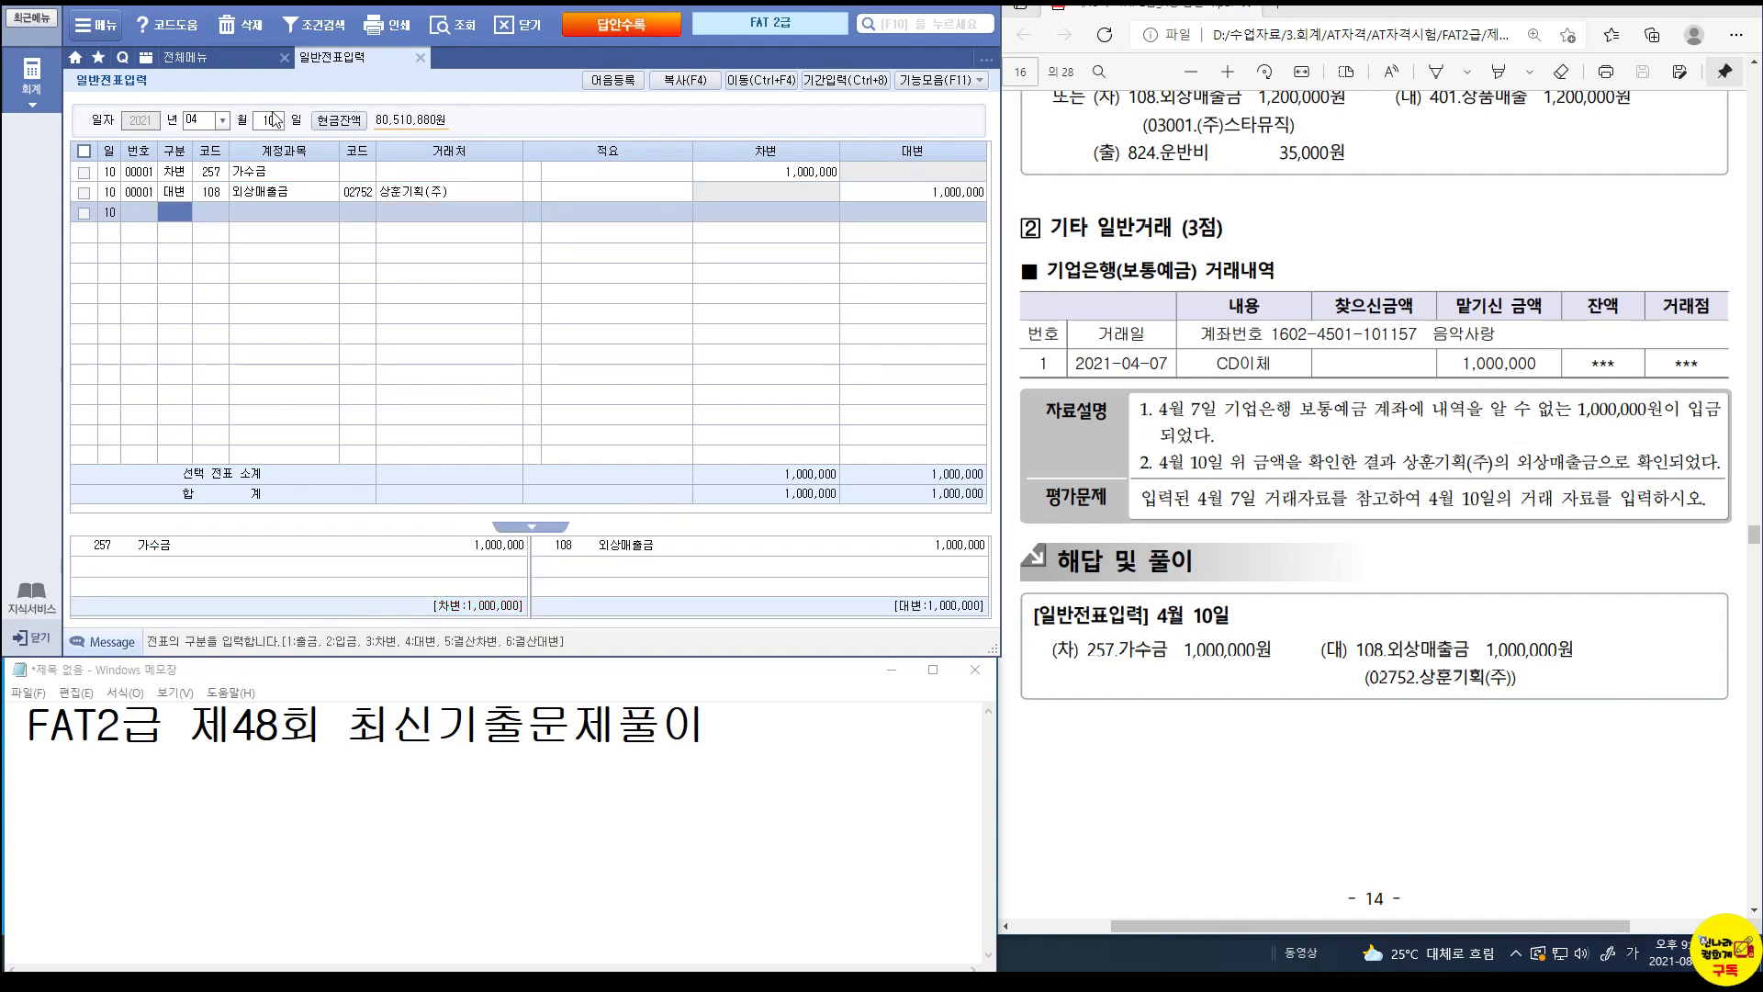
key("ctrl")
Scroll the PDF to the April 20 problem and mark it up.
scroll(1420, 691, "down", 10)
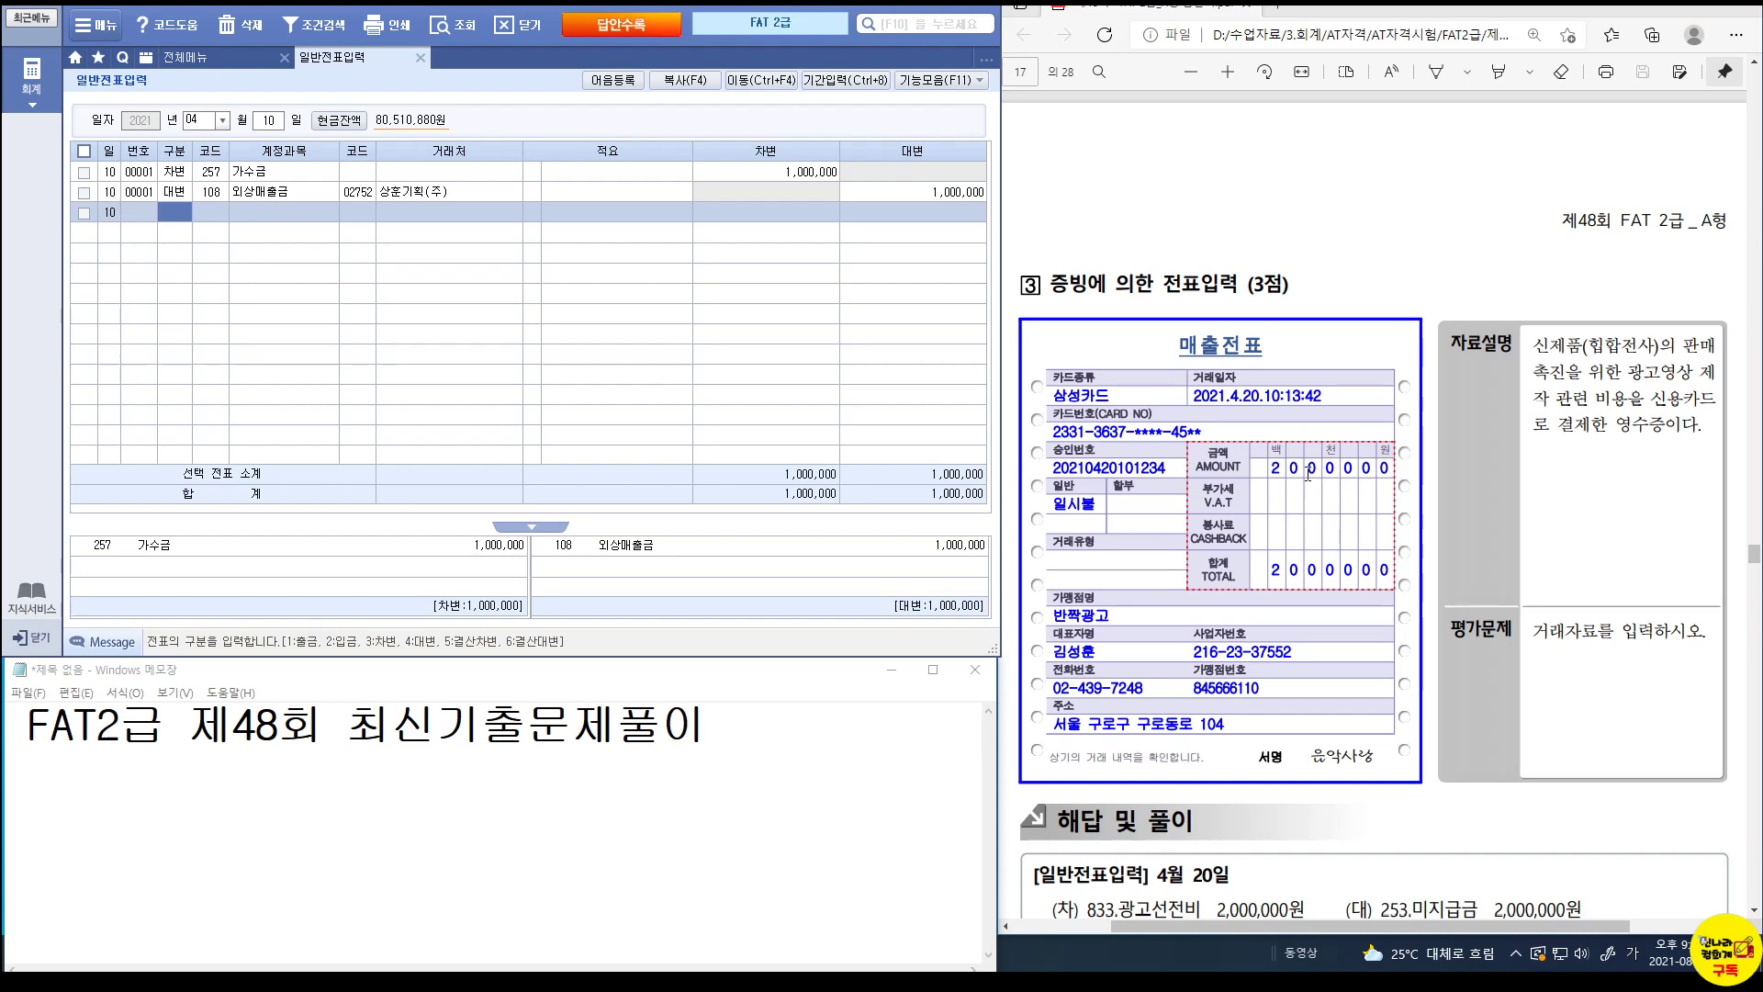
key("ctrl+1")
left_click(1231, 395)
left_click_drag(1182, 382, 1335, 413)
key("Escape")
On April 20, debit 833 광고선전비 for 2,000,000.
left_click(264, 122)
type("20")
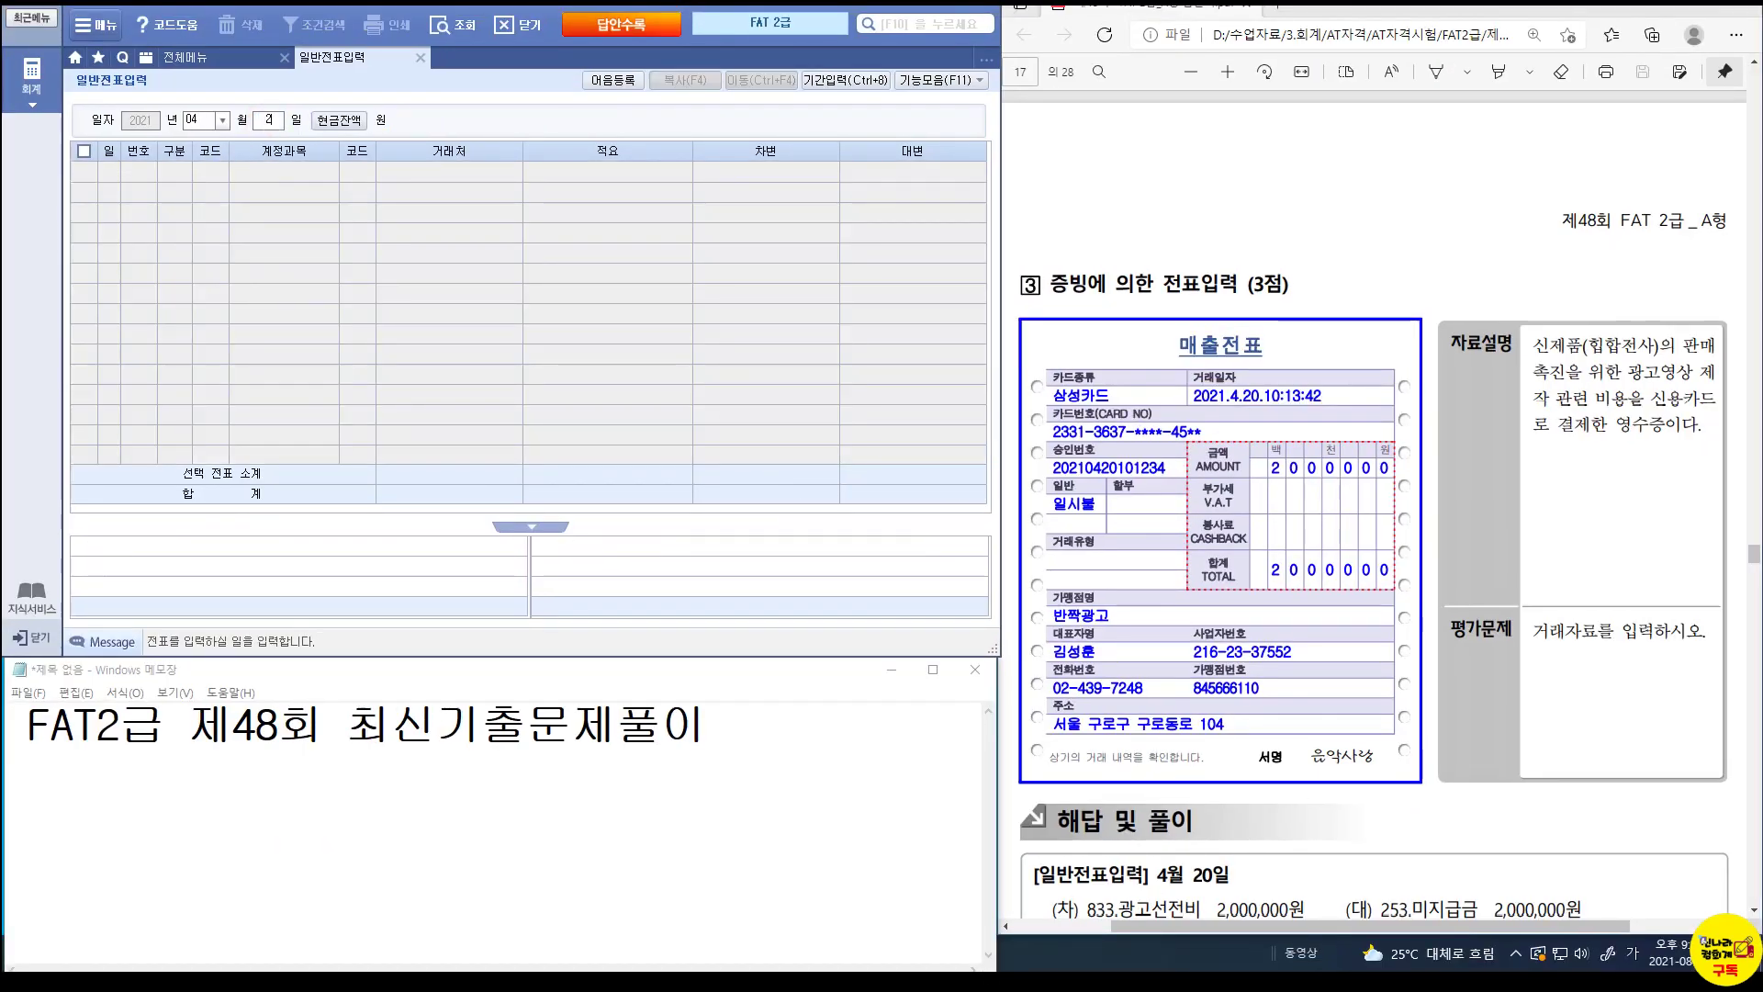
key("Return")
type("3833")
key("Return")
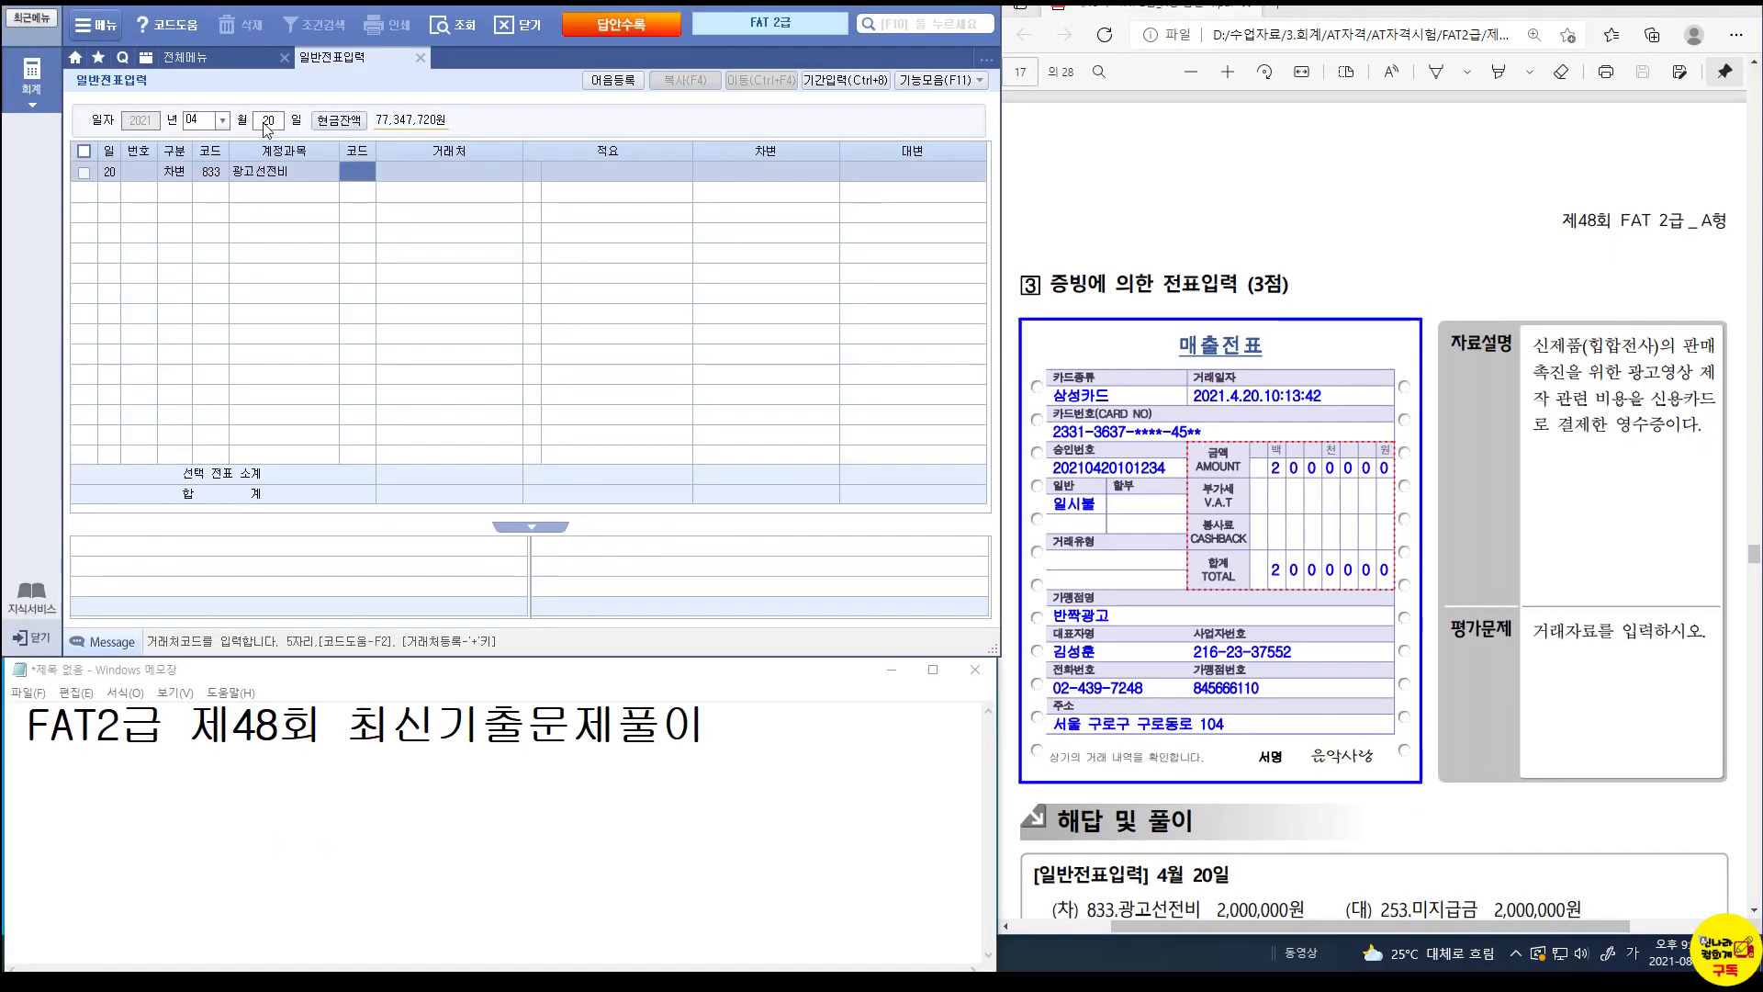
key("Return")
key("Return")
key("Return")
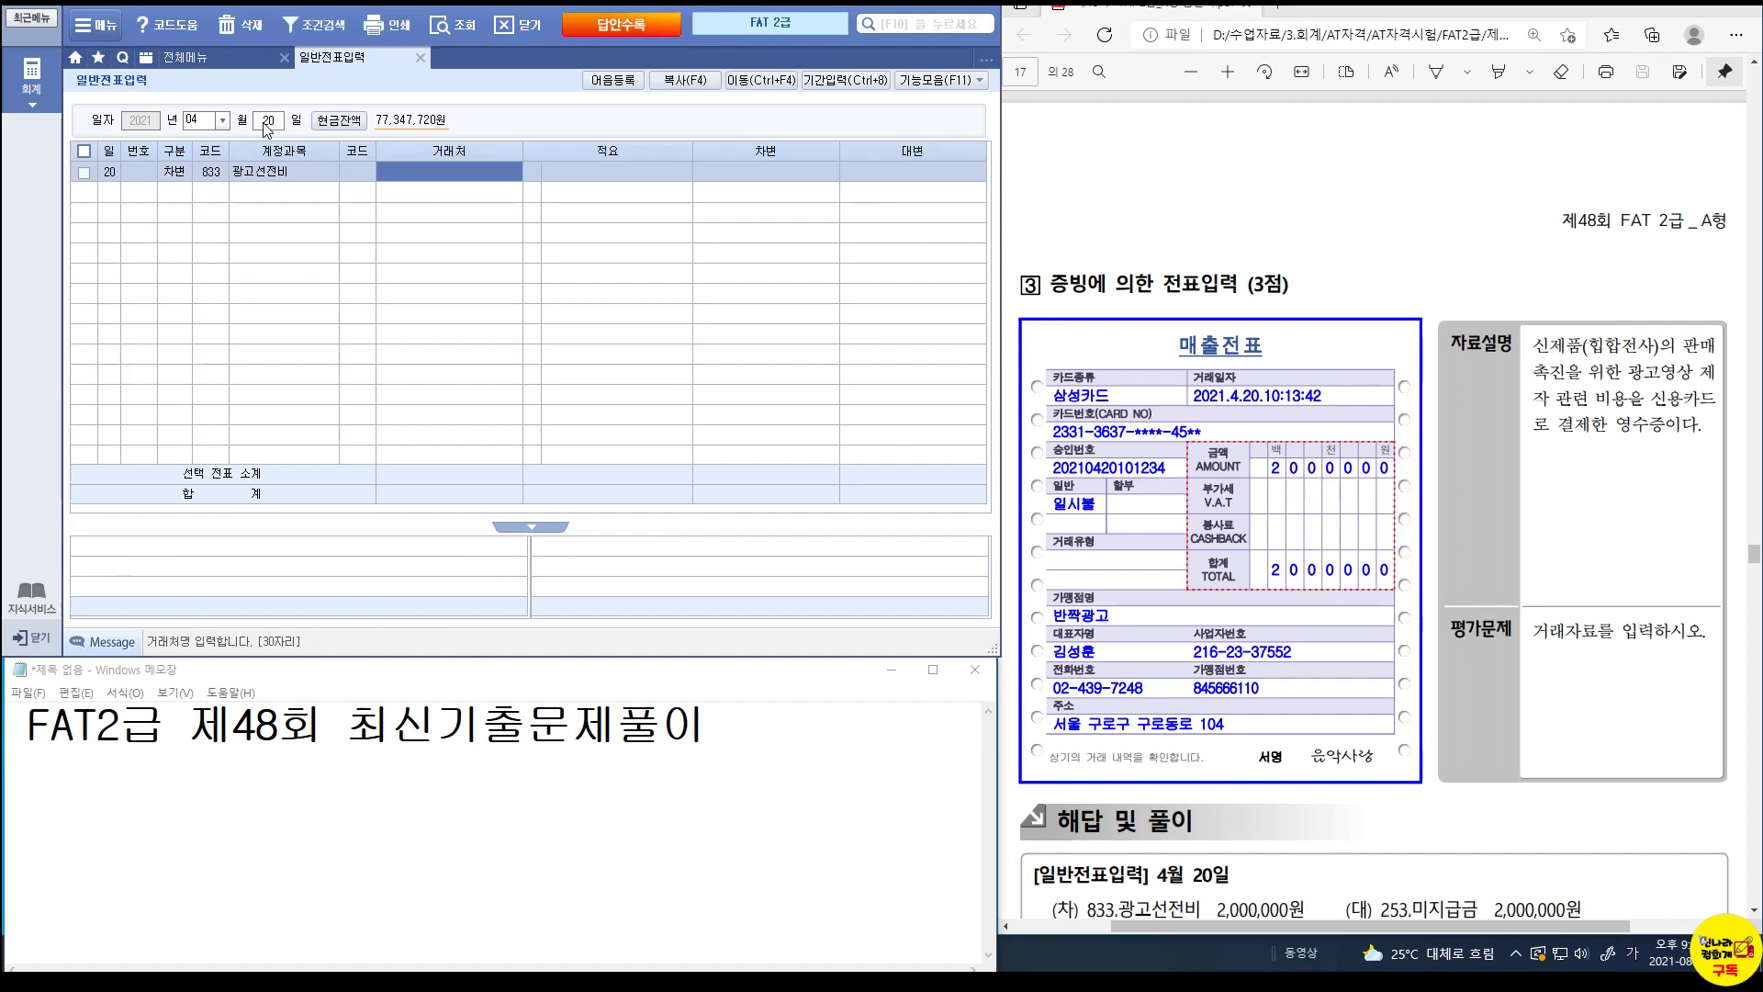
type("2000000")
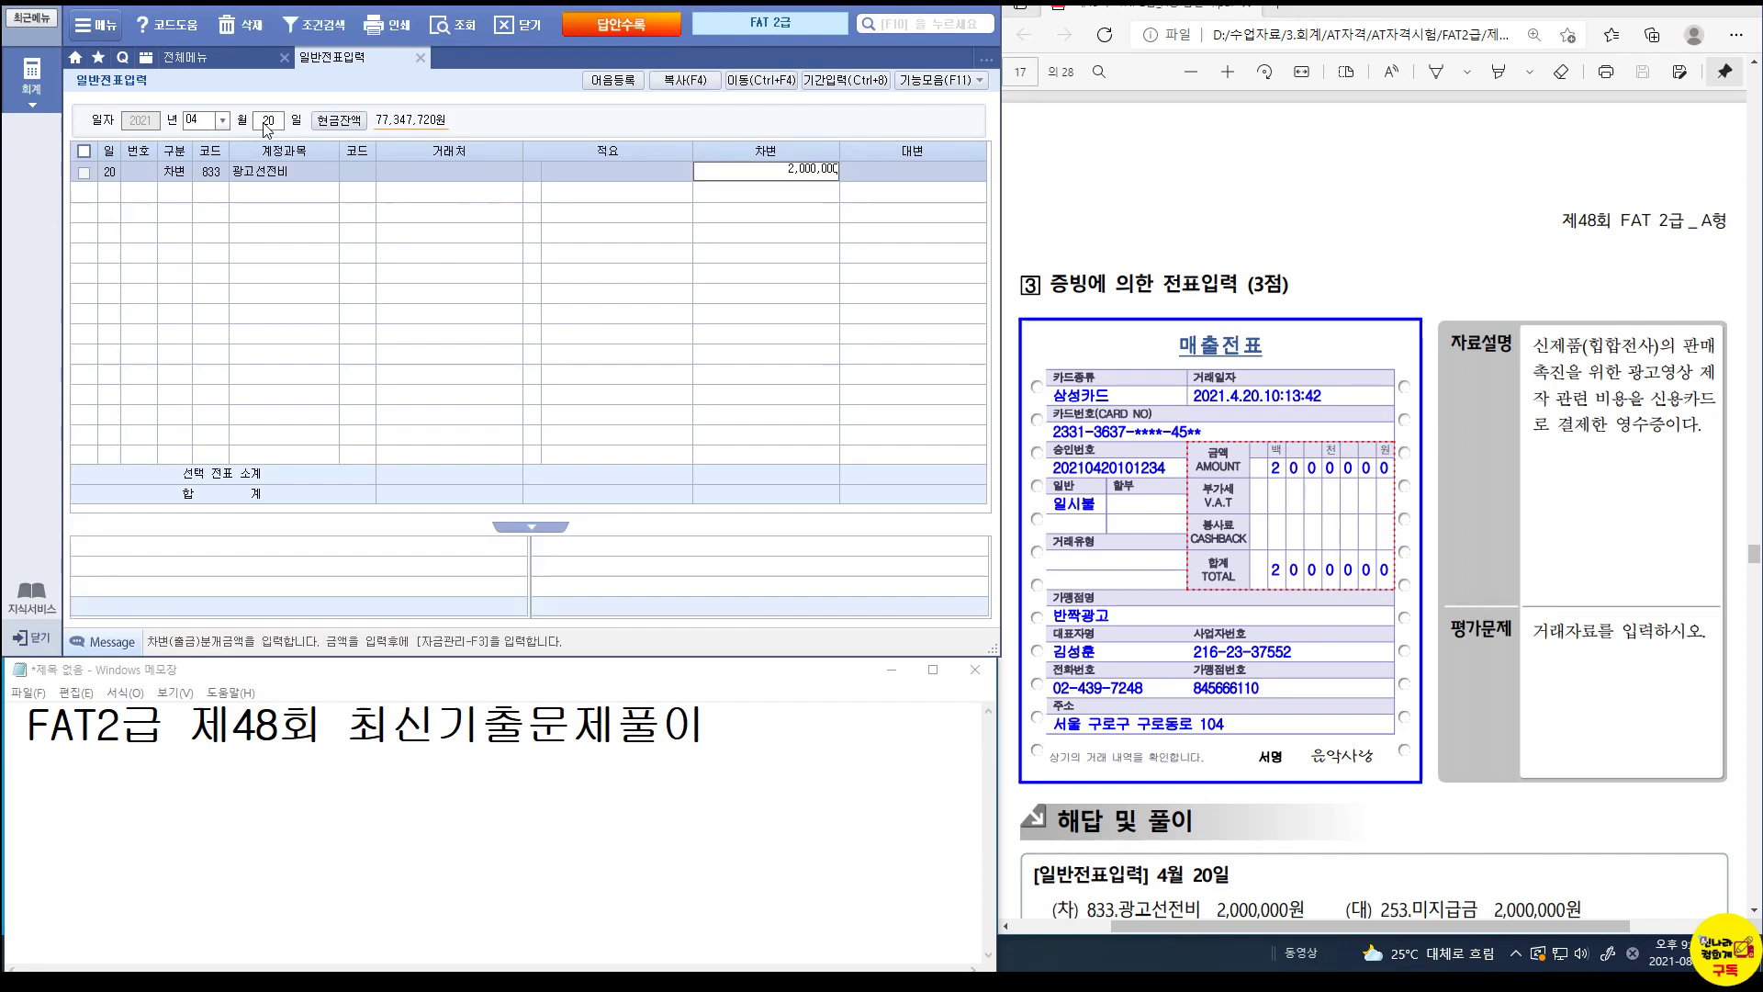
key("Return")
Credit 253 미지급금 2,000,000 to 99600 삼성카드.
key("4")
key("Return")
type("253")
key("Return")
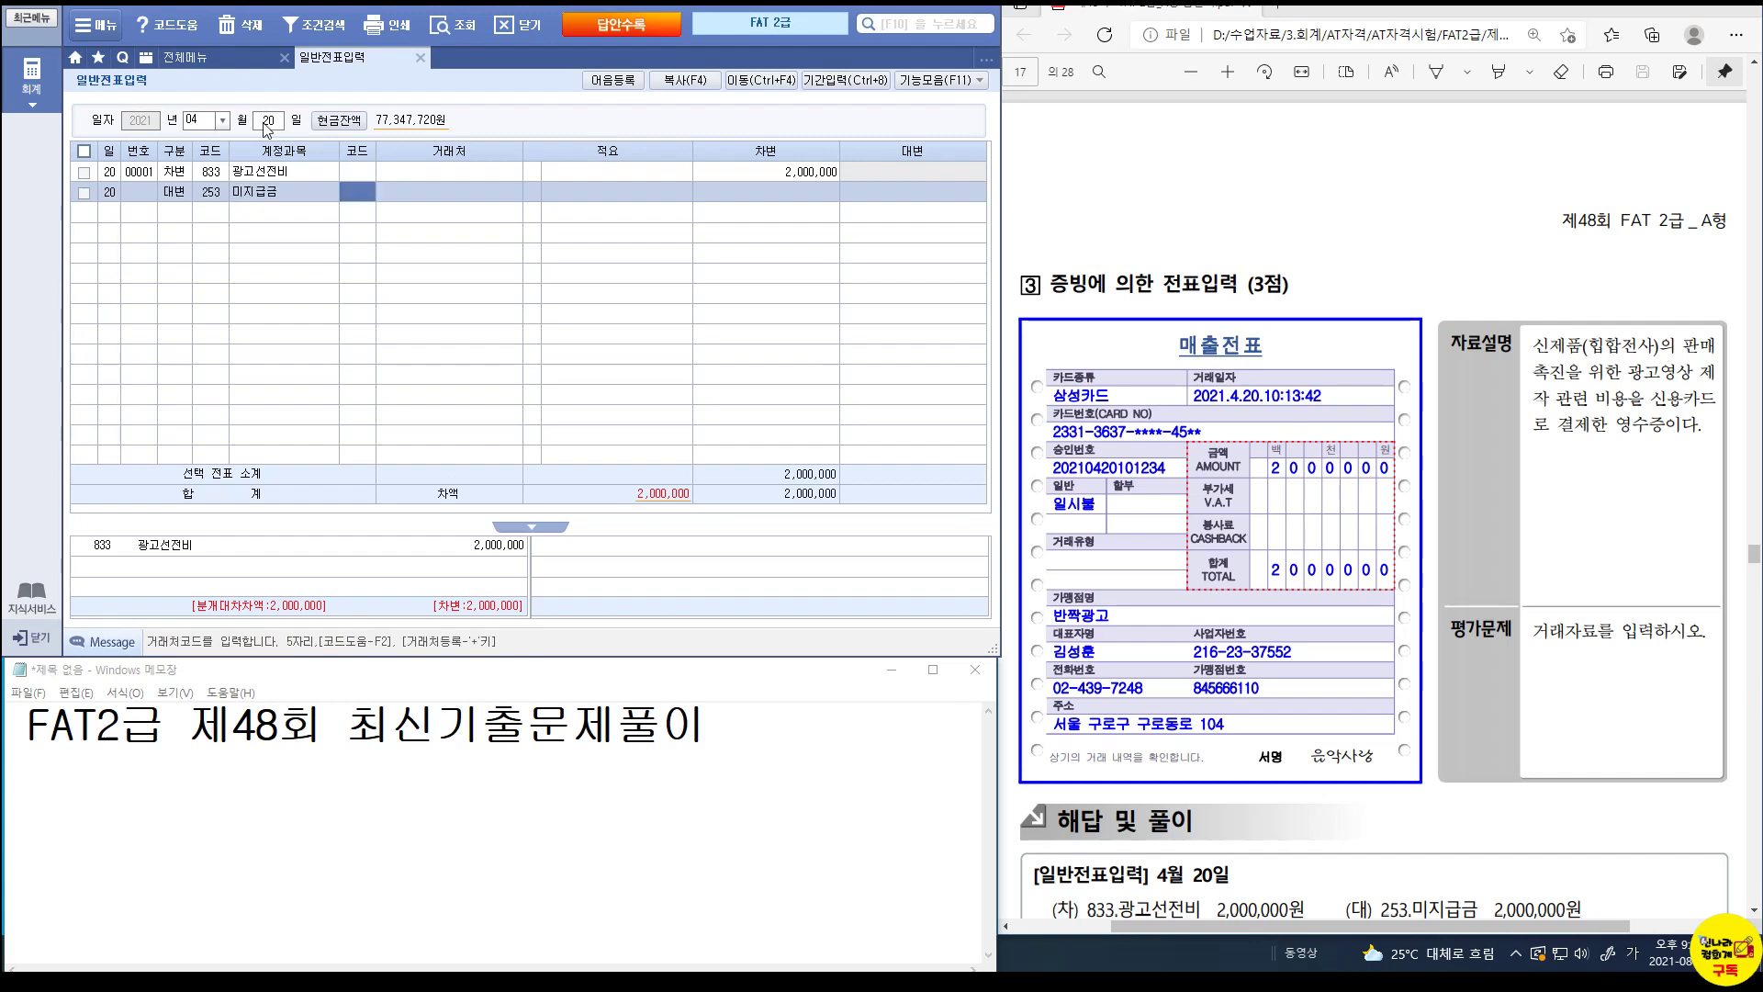
type("99600")
key("Return")
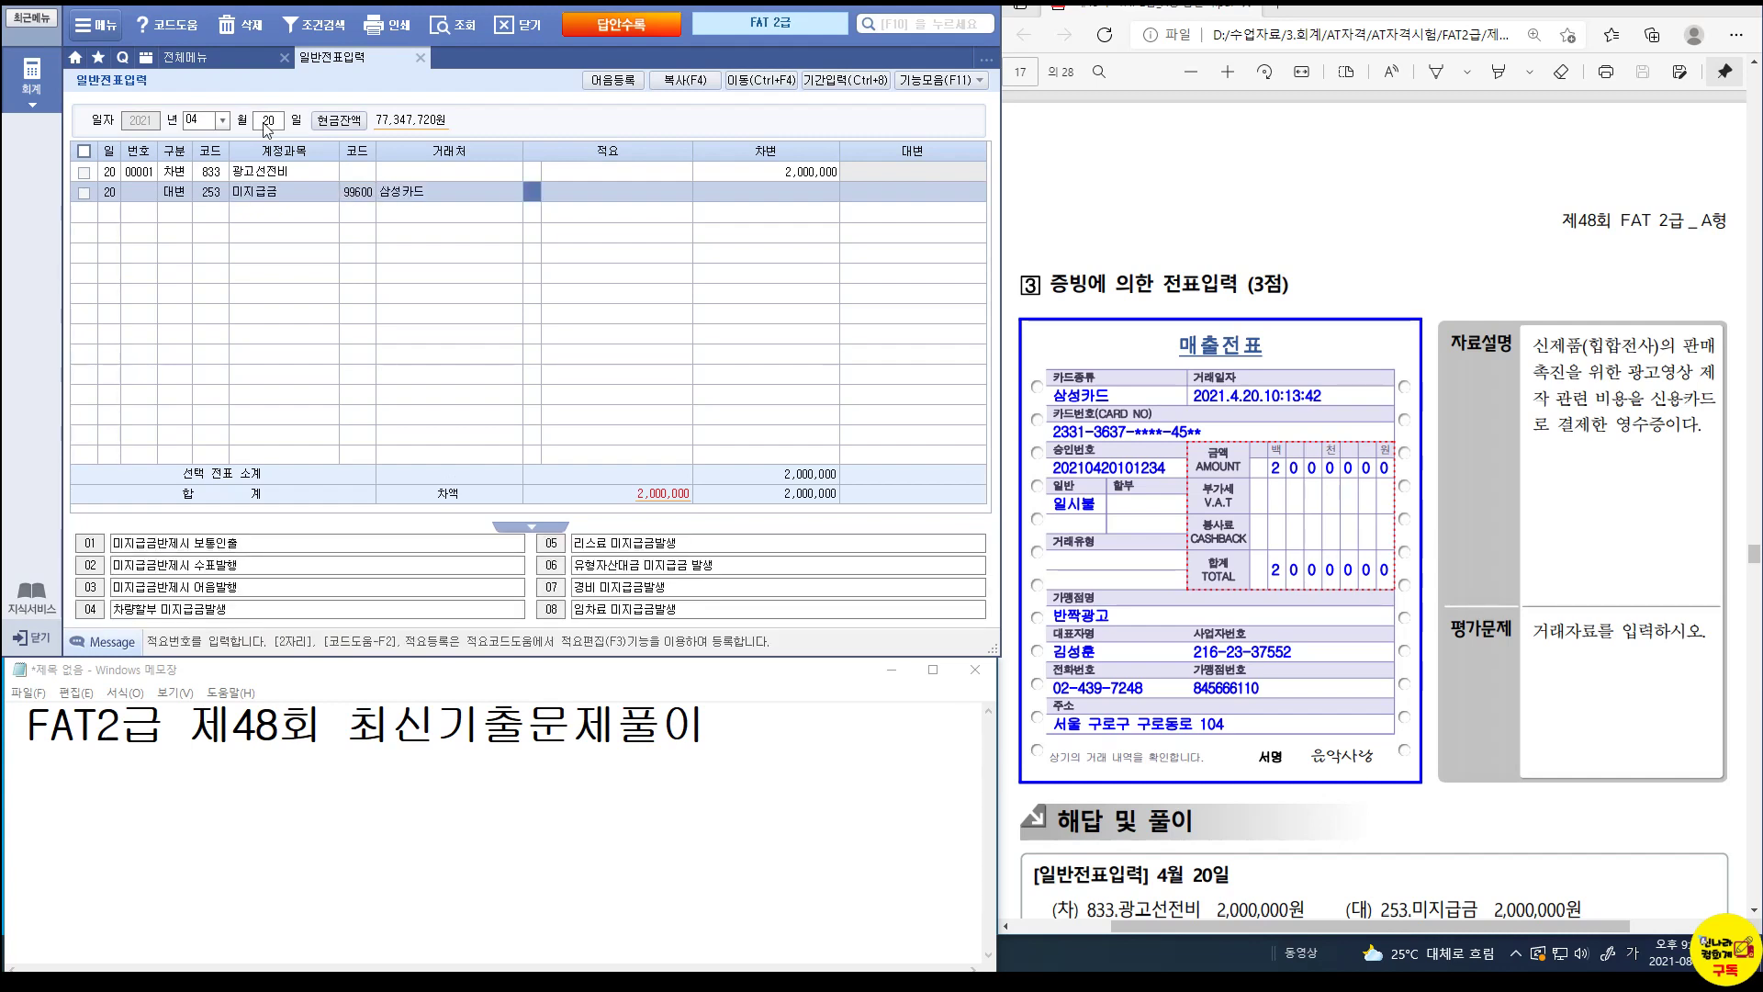
key("Return")
type("2000000")
key("Return")
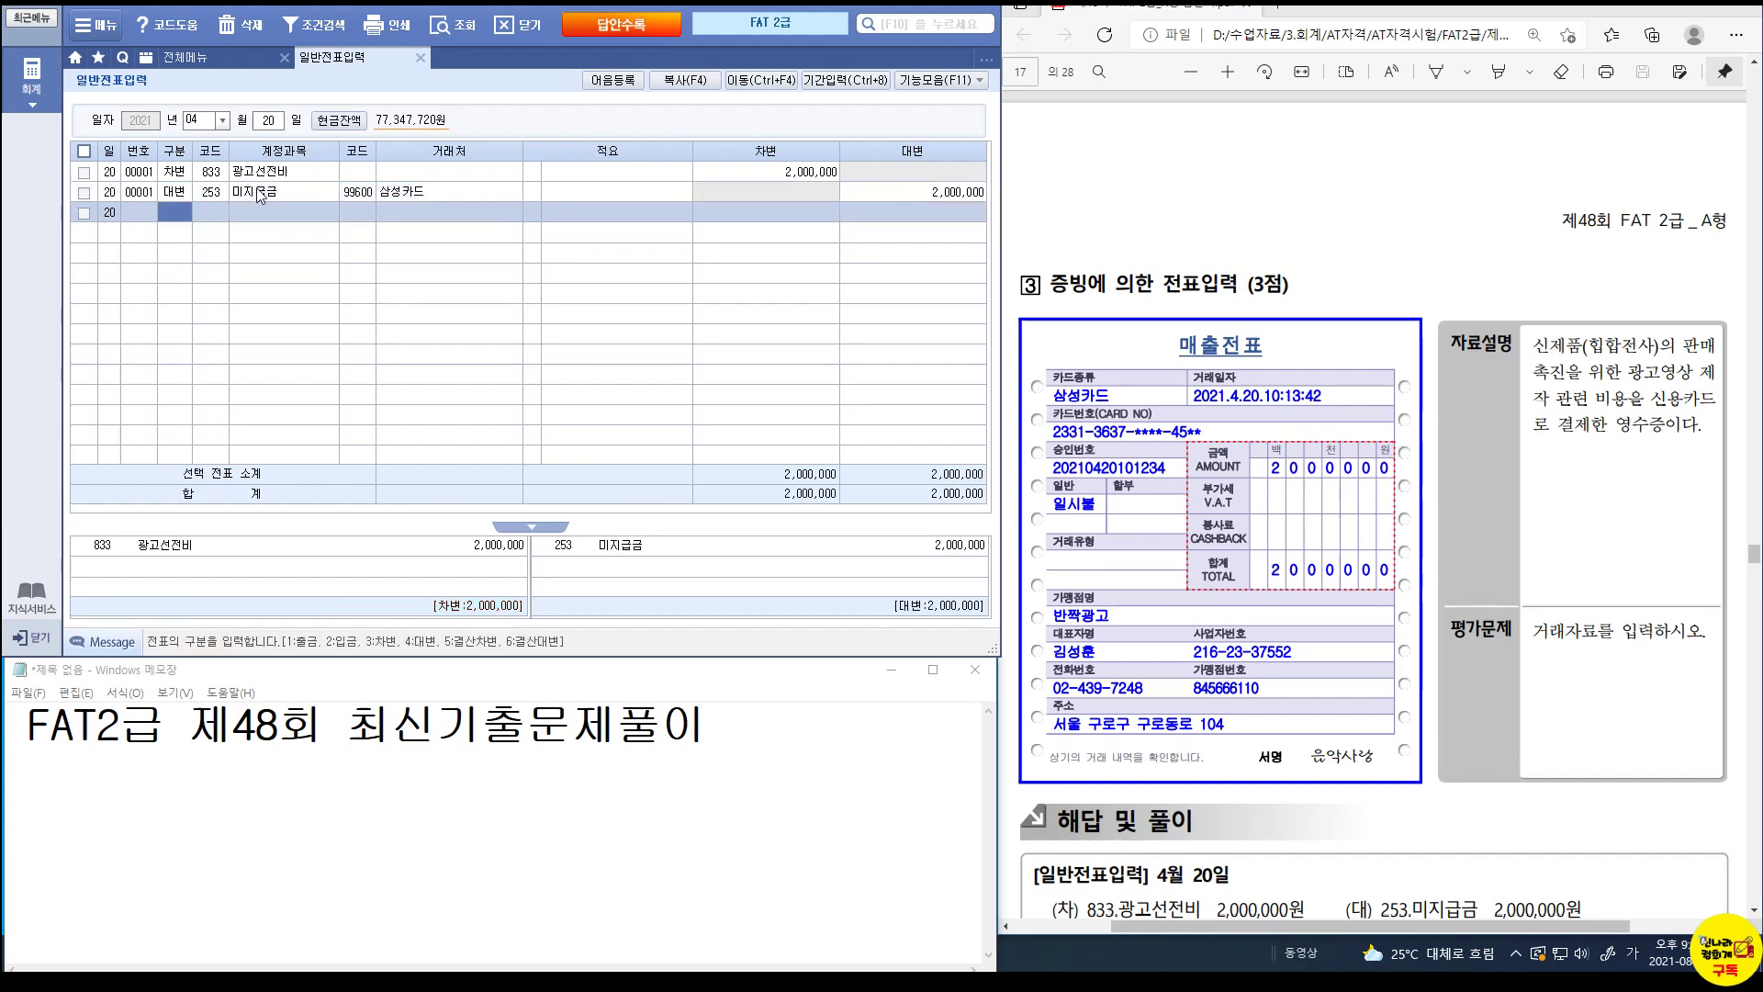
Scroll to Problem 4 and mark the 2,550,000 deposit from 원경유통(주) and the 매출처 wording.
scroll(1448, 461, "down", 10)
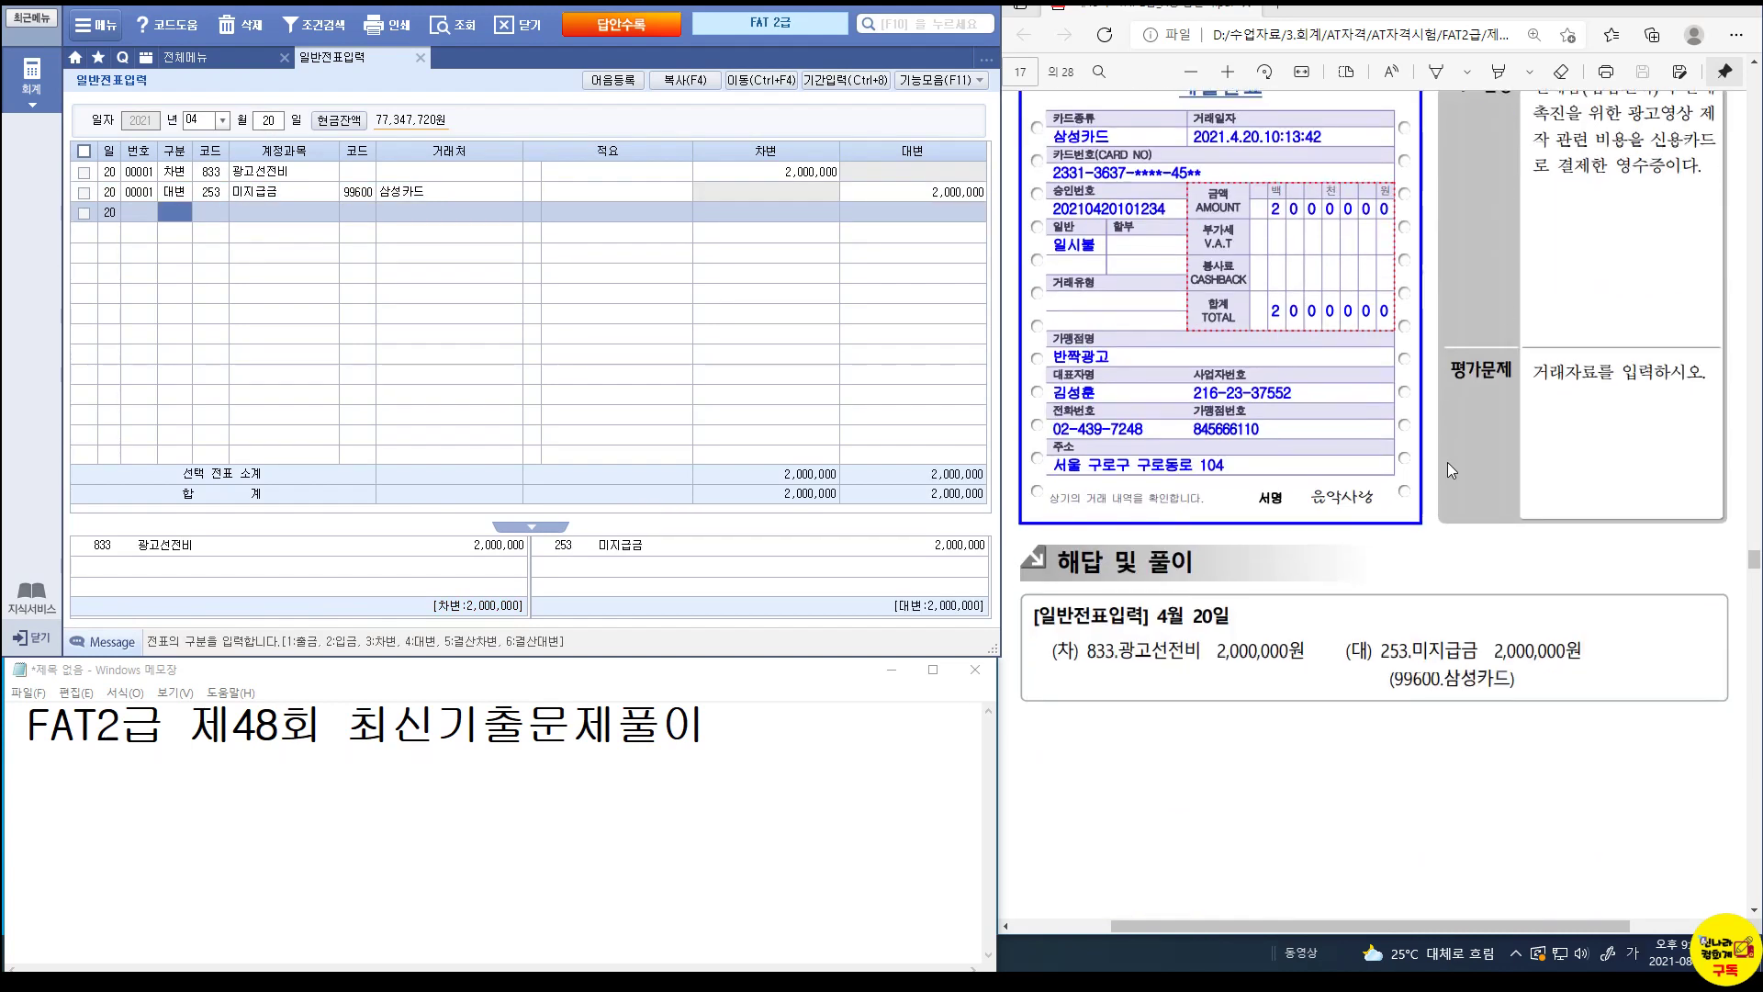
scroll(1448, 463, "down", 4)
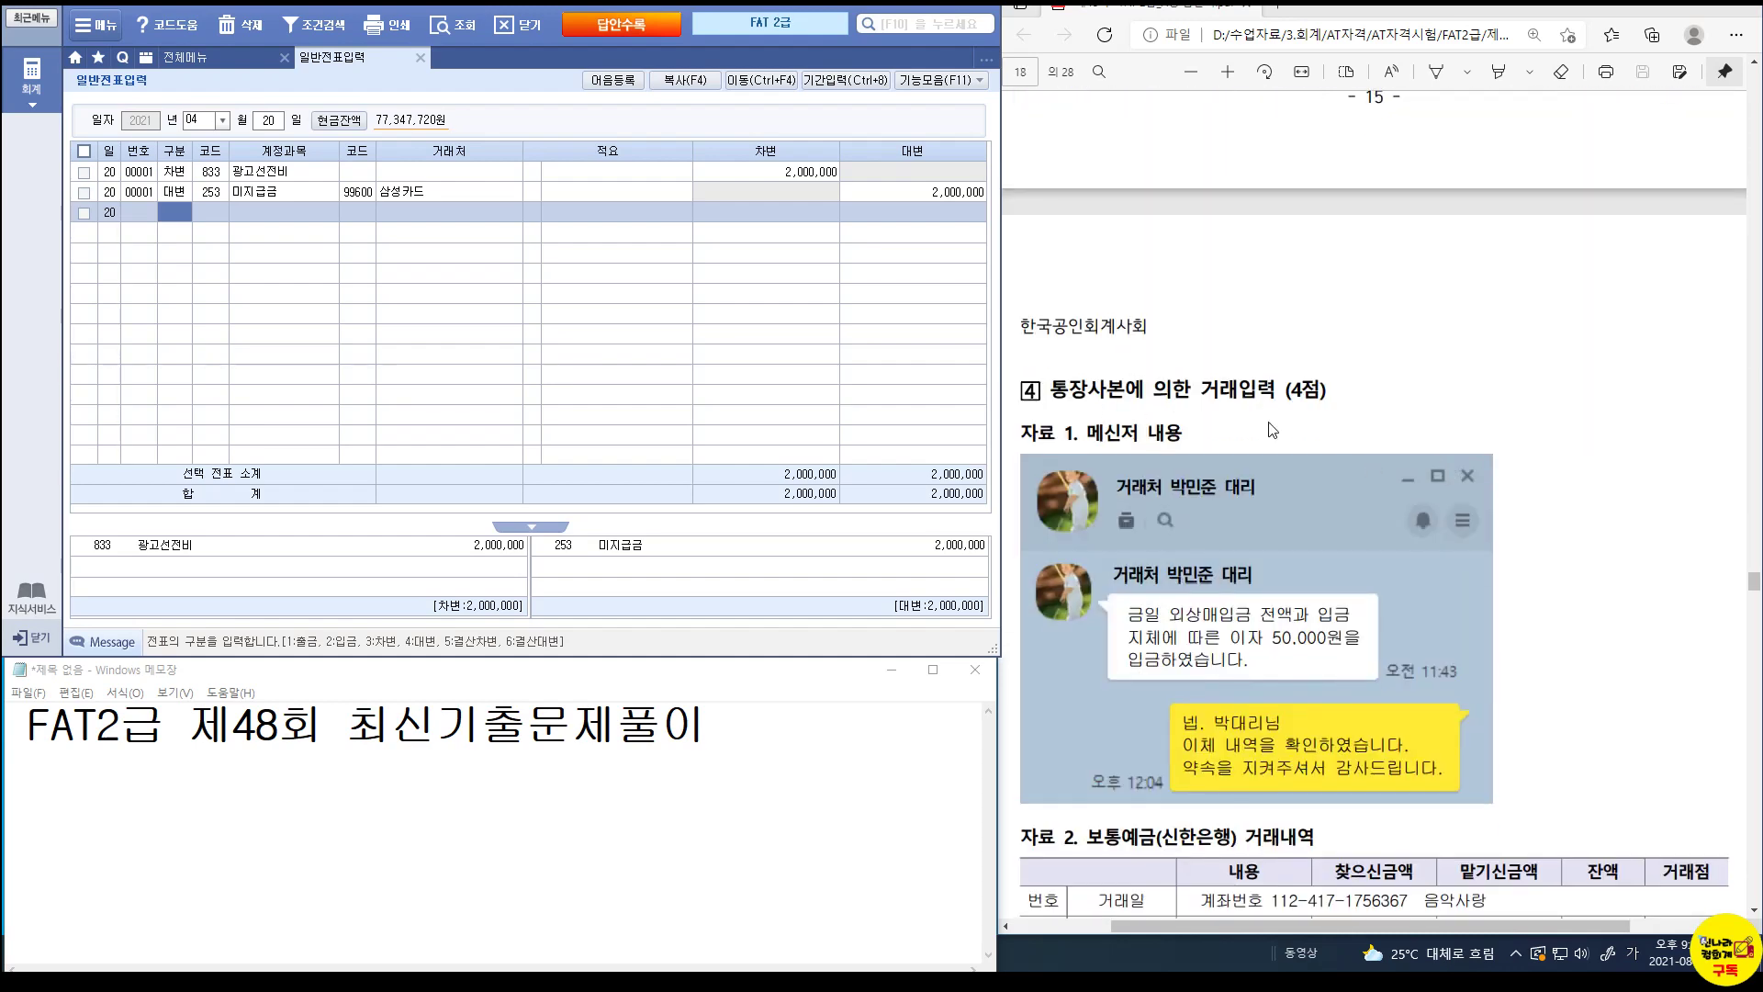
scroll(1286, 520, "down", 3)
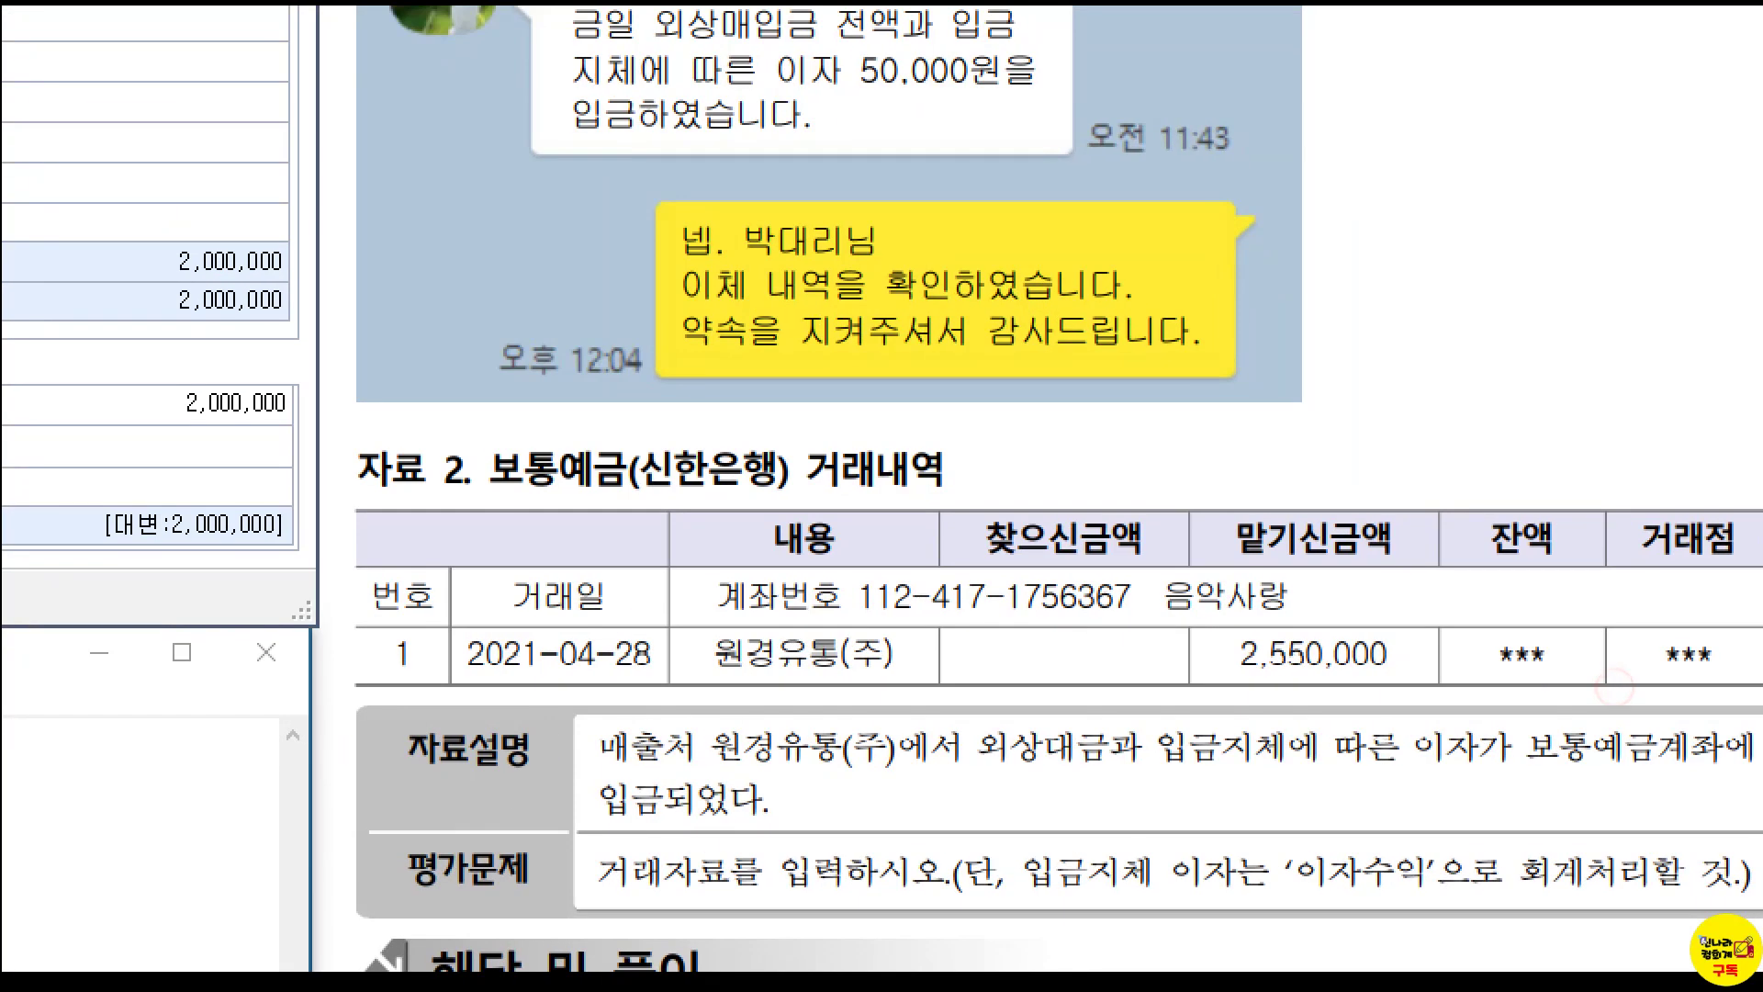
left_click_drag(1162, 487, 1411, 688)
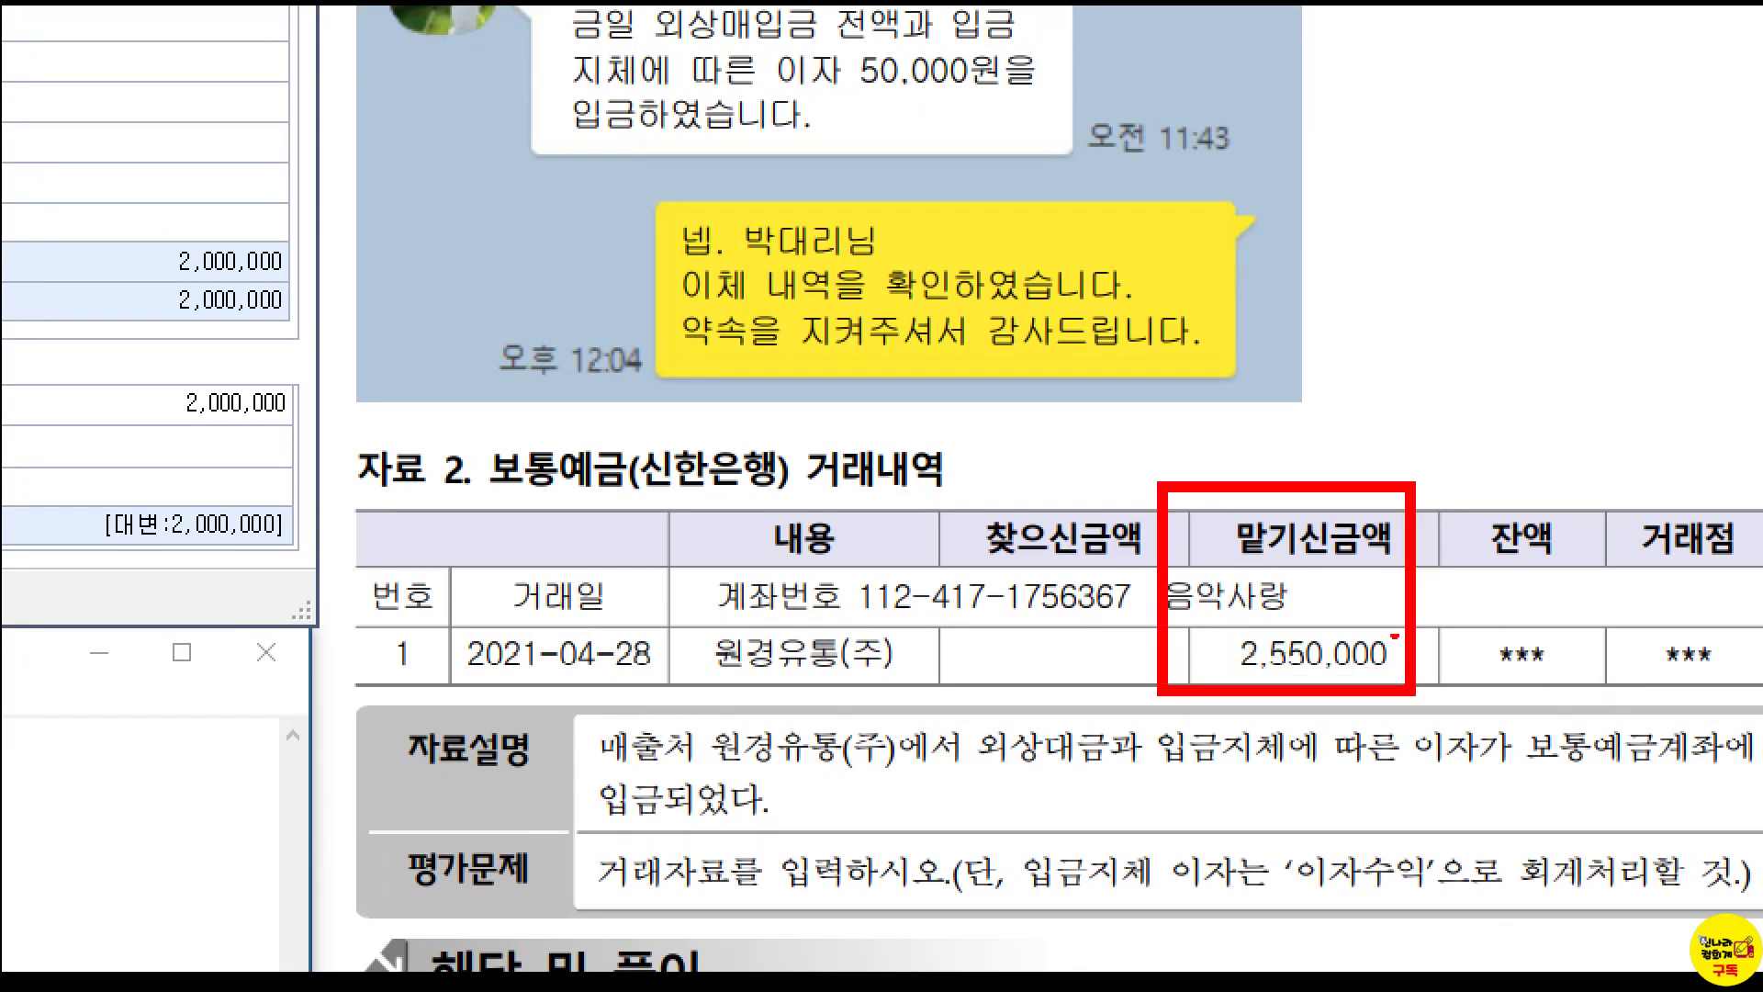
mouse_move(569, 706)
left_mouse_down()
mouse_move(666, 782)
mouse_move(724, 785)
left_mouse_up()
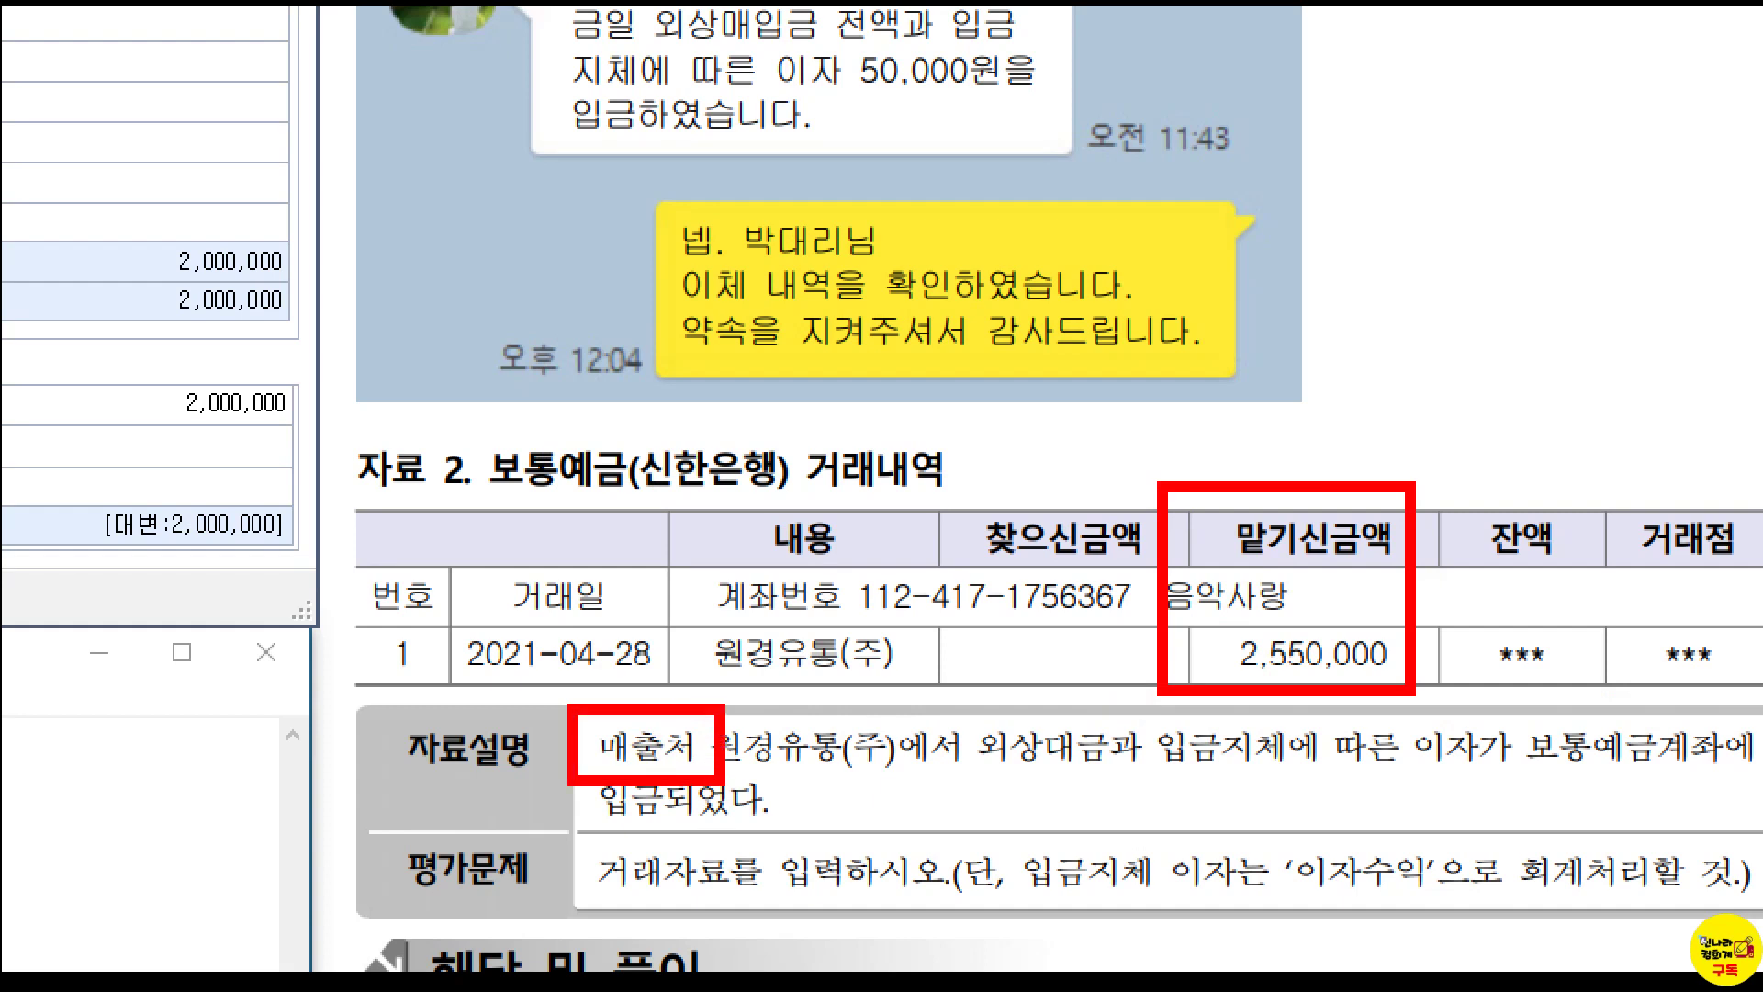
mouse_move(680, 719)
left_mouse_down()
mouse_move(976, 409)
mouse_move(952, 406)
mouse_move(973, 448)
left_mouse_up()
mouse_move(1069, 401)
left_mouse_down()
mouse_move(1056, 421)
mouse_move(1082, 395)
mouse_move(1098, 428)
mouse_move(1065, 459)
mouse_move(1117, 430)
left_mouse_up()
left_click_drag(1120, 340, 1123, 528)
mouse_move(1179, 327)
left_mouse_down()
mouse_move(1189, 365)
mouse_move(1160, 396)
mouse_move(1212, 363)
left_mouse_up()
mouse_move(1212, 368)
left_mouse_down()
mouse_move(1179, 430)
mouse_move(1229, 386)
mouse_move(1236, 425)
left_mouse_up()
mouse_move(1102, 425)
left_mouse_down()
mouse_move(1301, 427)
mouse_move(1204, 472)
mouse_move(1231, 440)
left_mouse_up()
mouse_move(1230, 441)
left_mouse_down()
mouse_move(1229, 465)
mouse_move(1286, 443)
left_mouse_up()
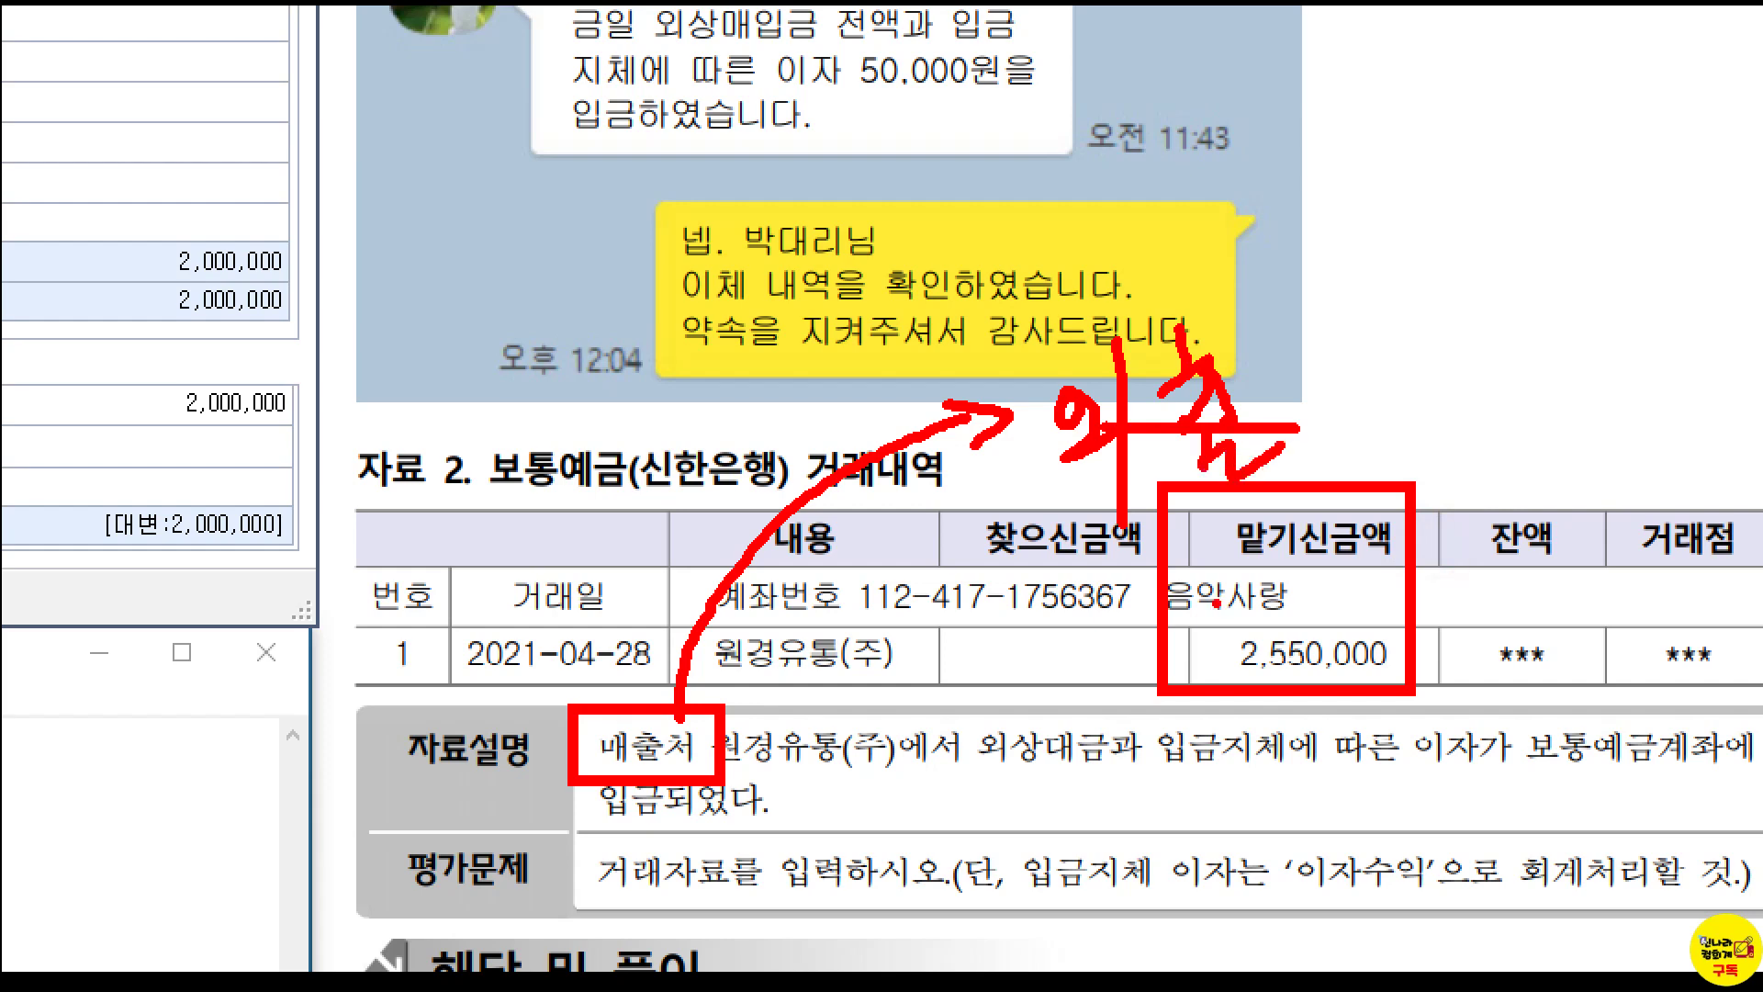
key("Escape")
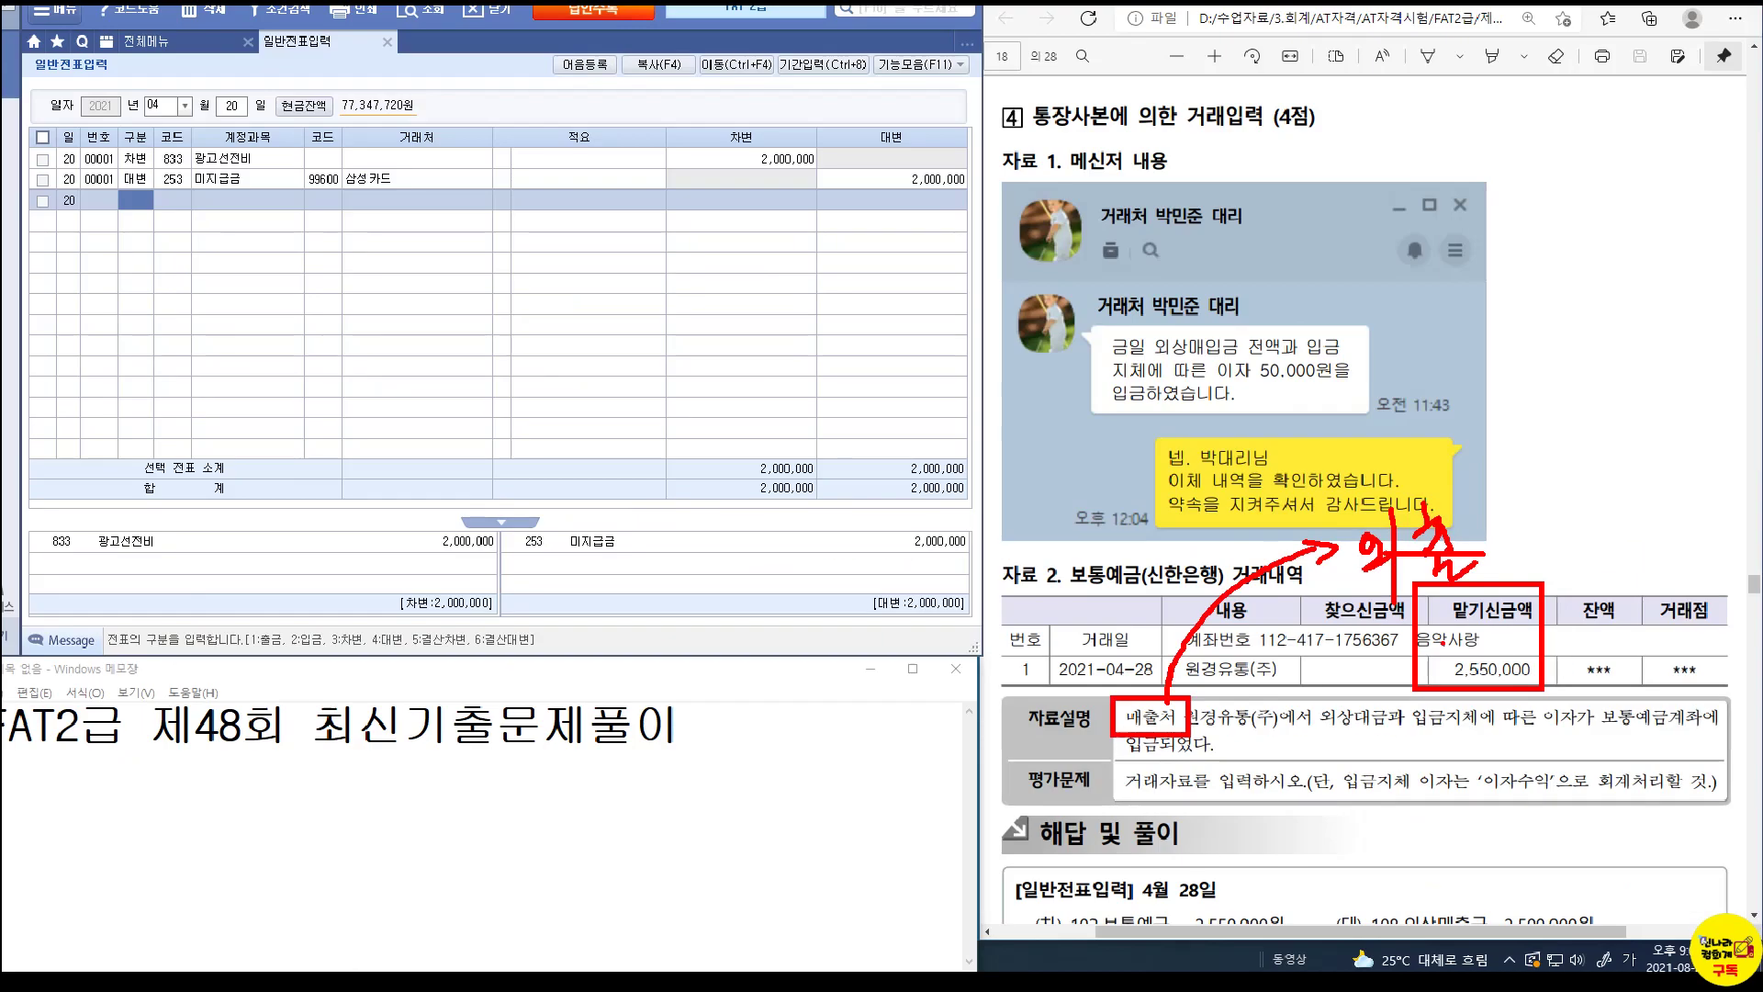
Type the 4/28 memo: 보통예금 2550,000 / 외상매출금 2500,000, plus 이자수익 50,000 on a new line.
left_click(821, 742)
key("Return")
key("Return")
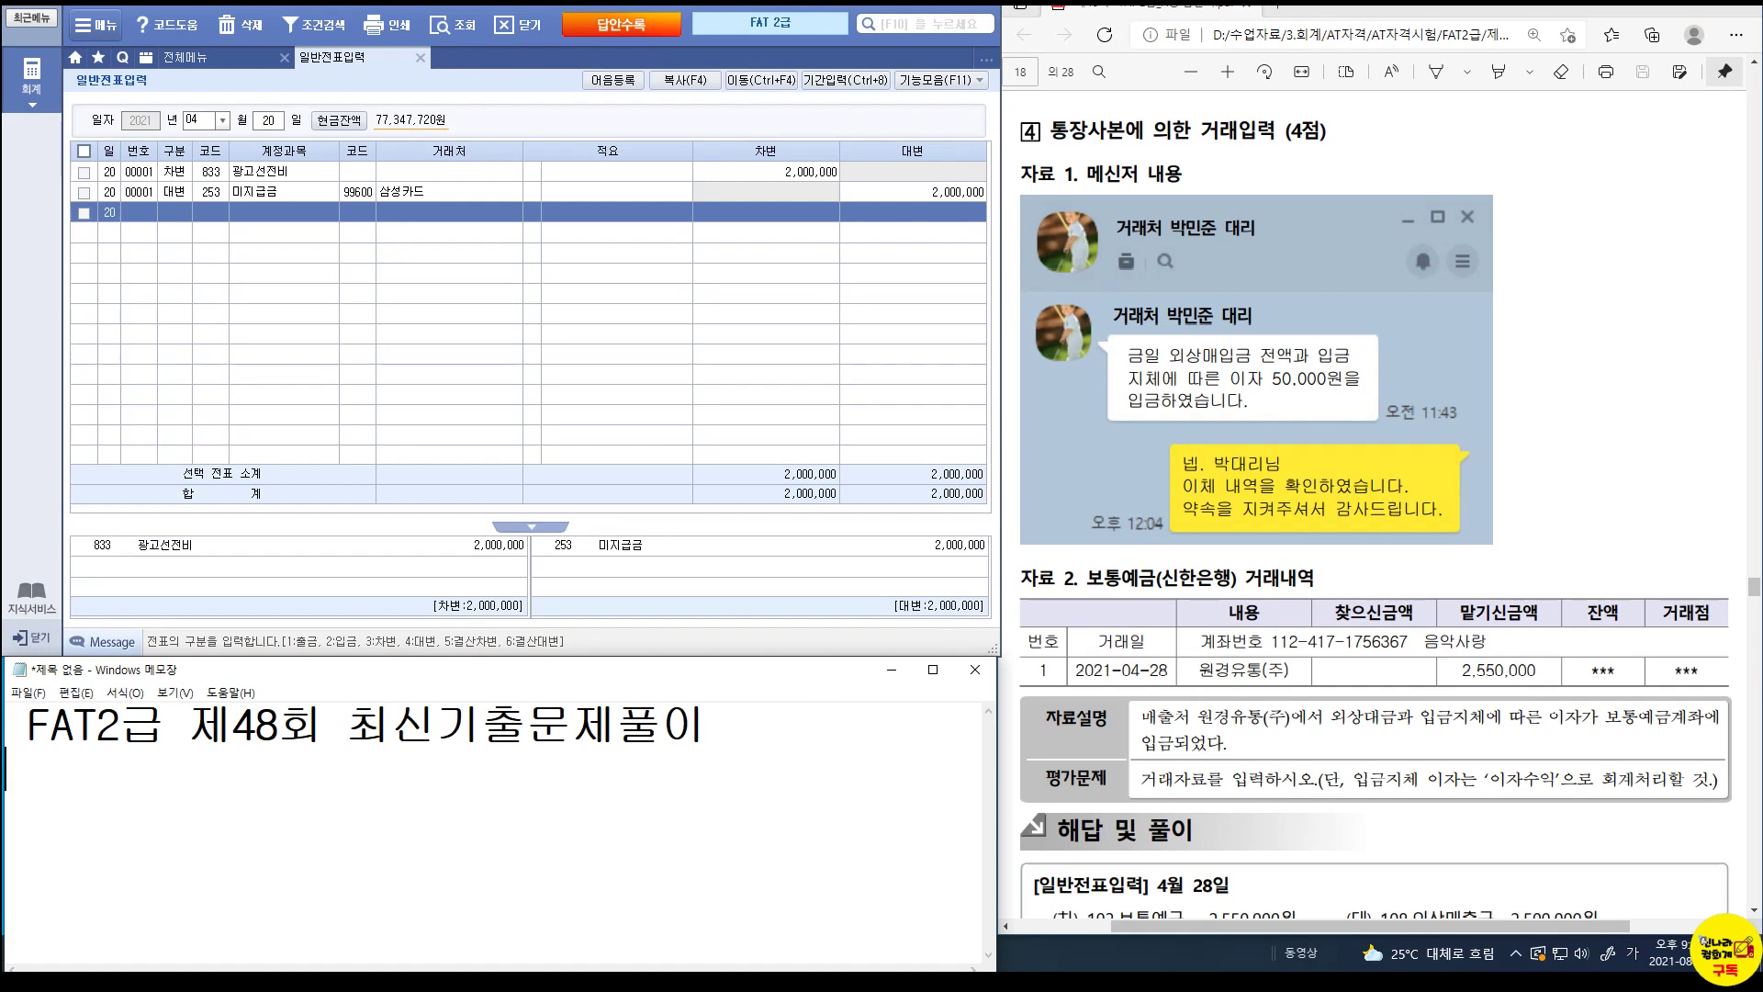
type("4/28")
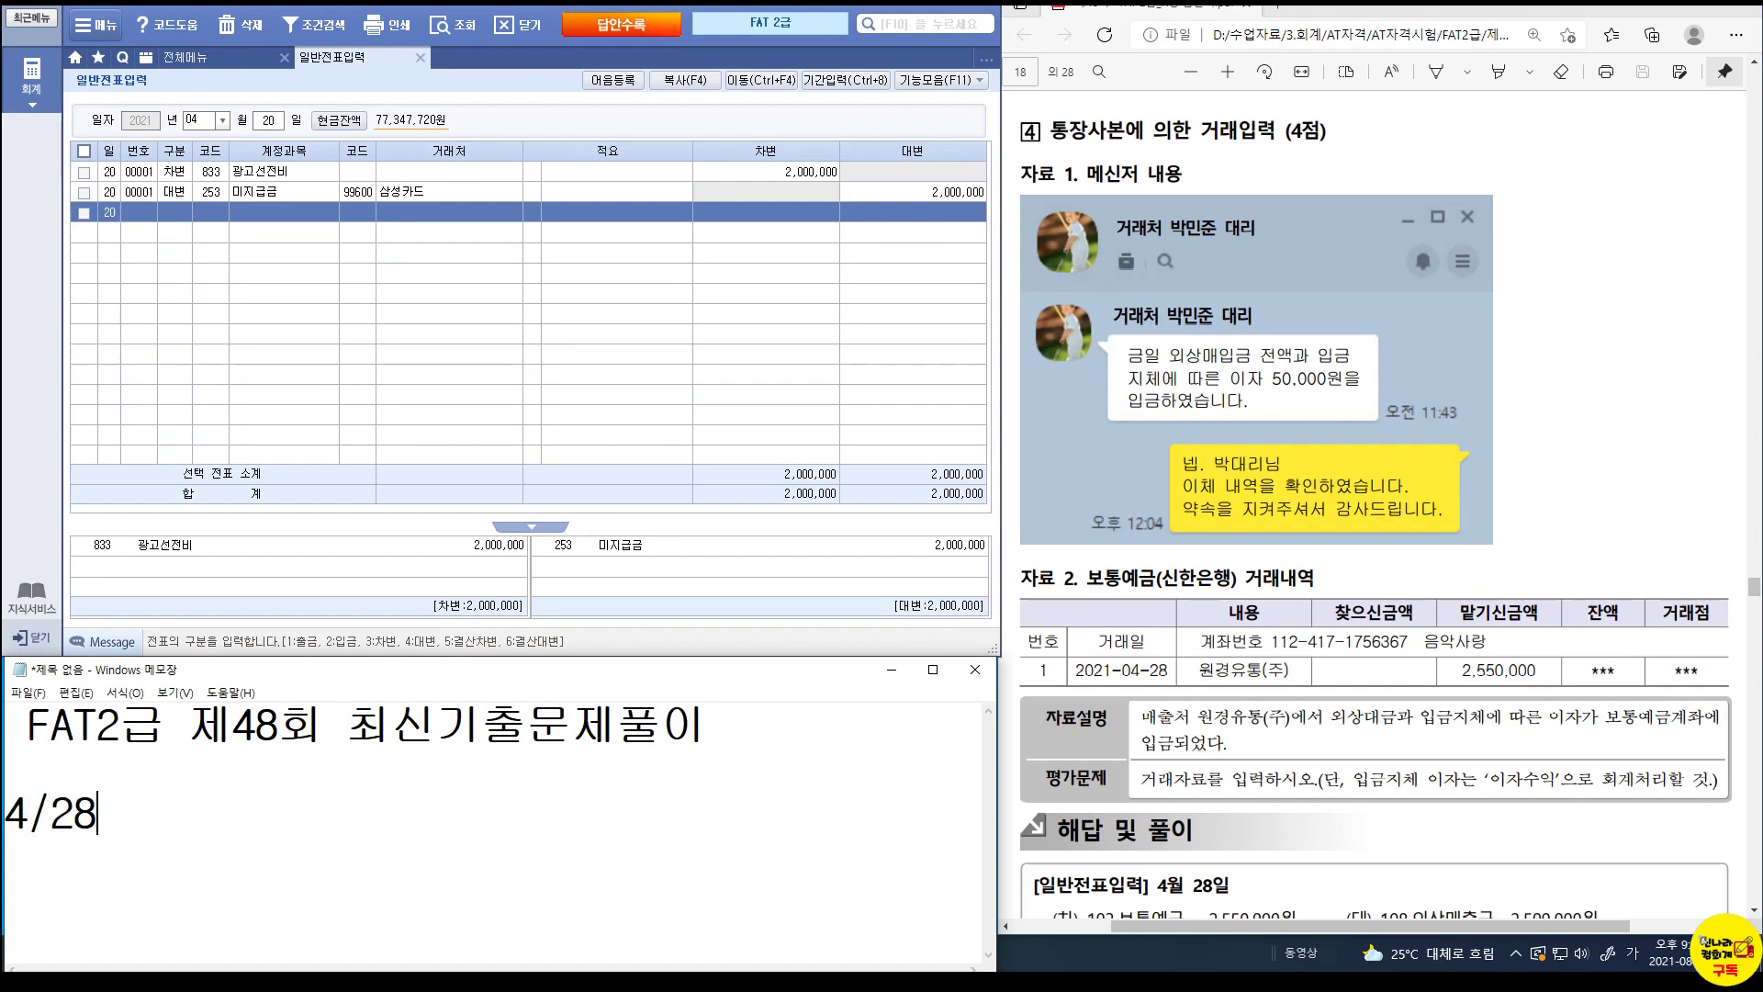
type(" 보통예금 ")
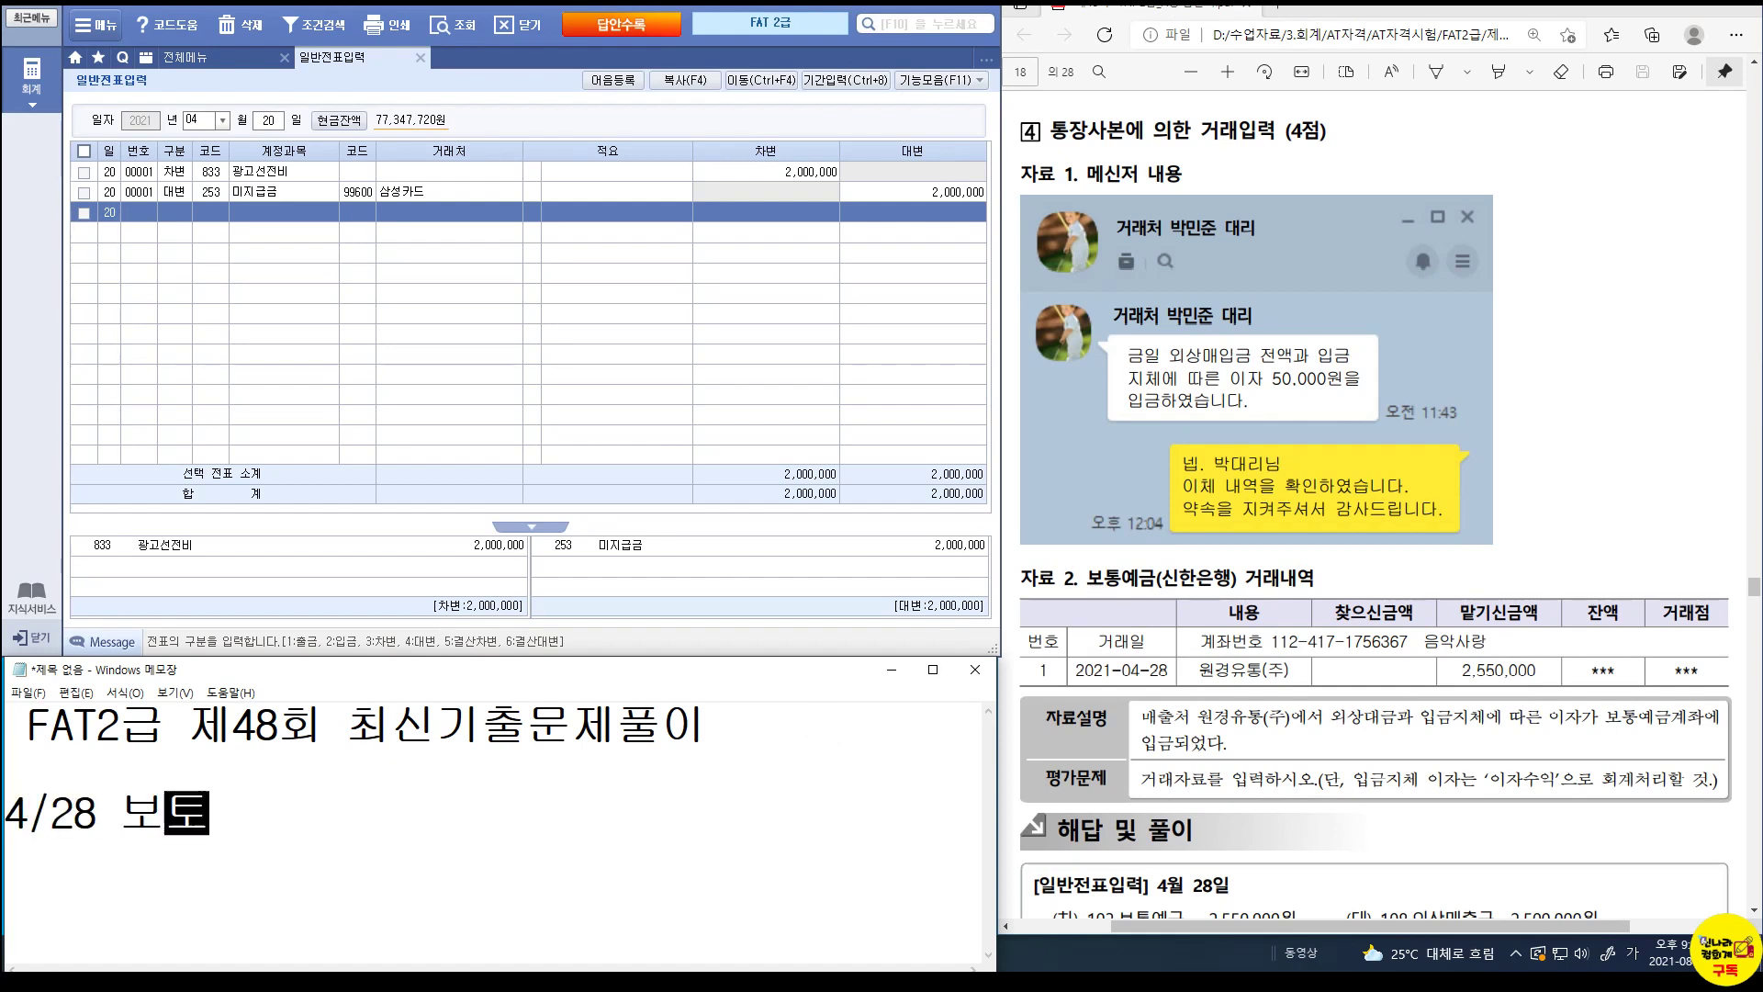
type("25")
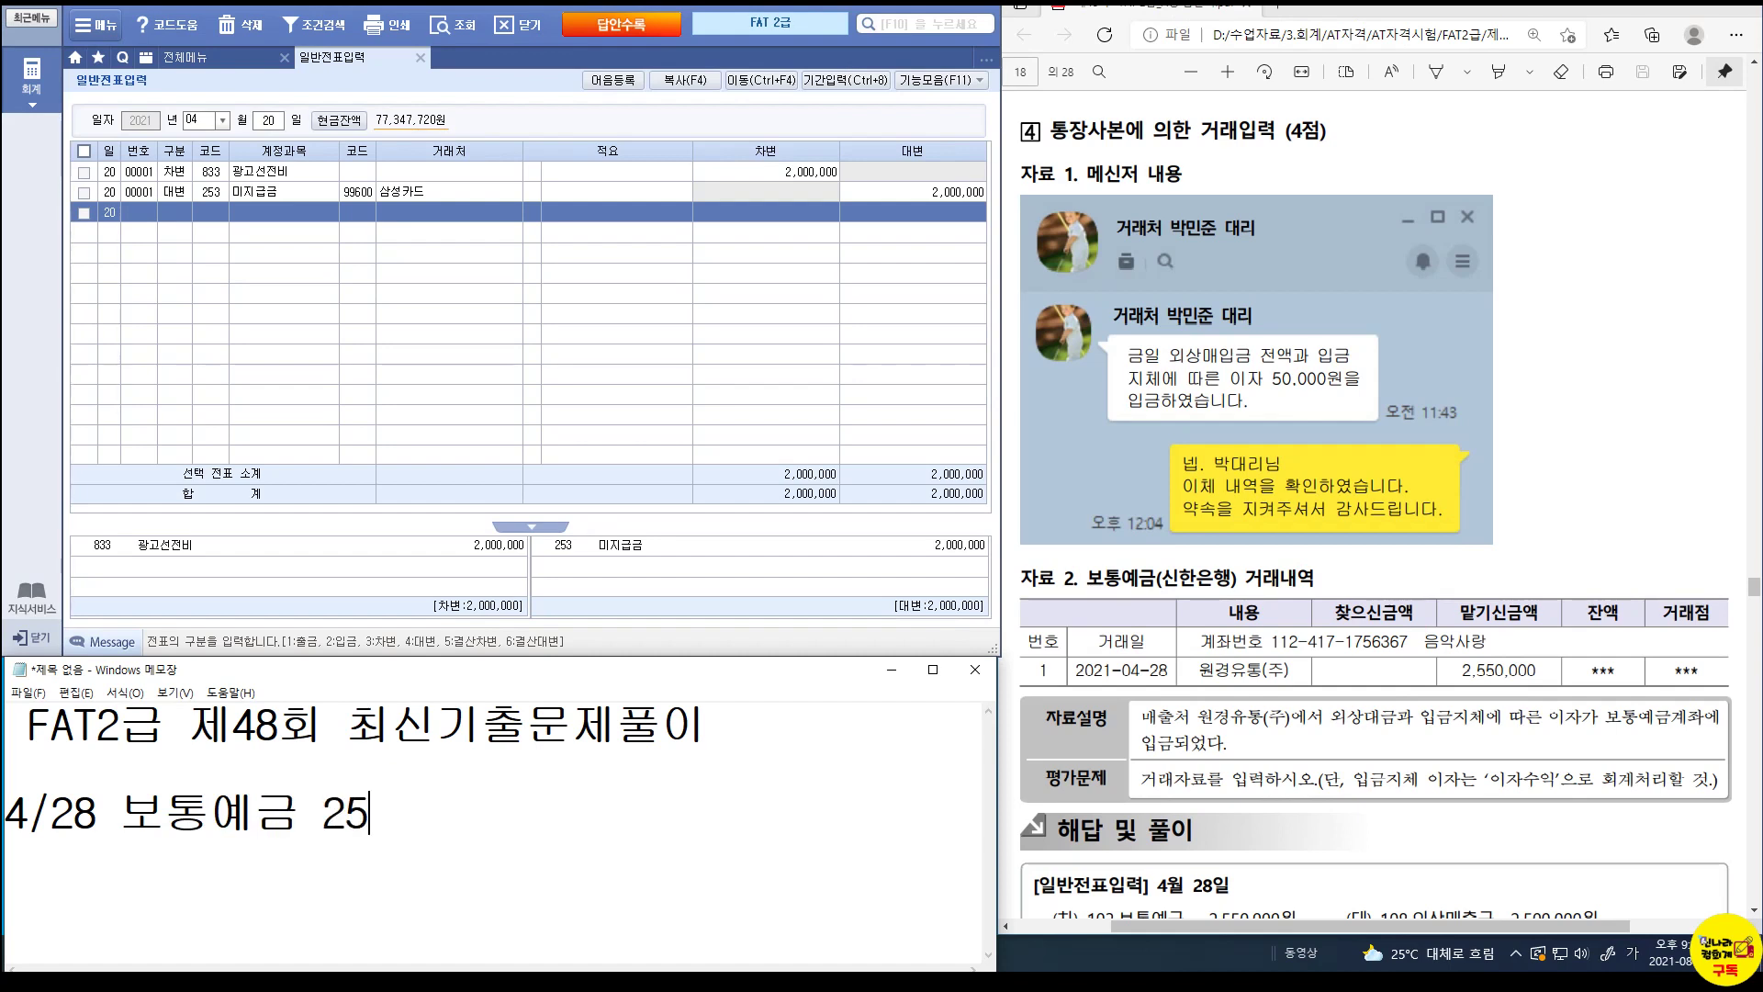
type("50,000 ")
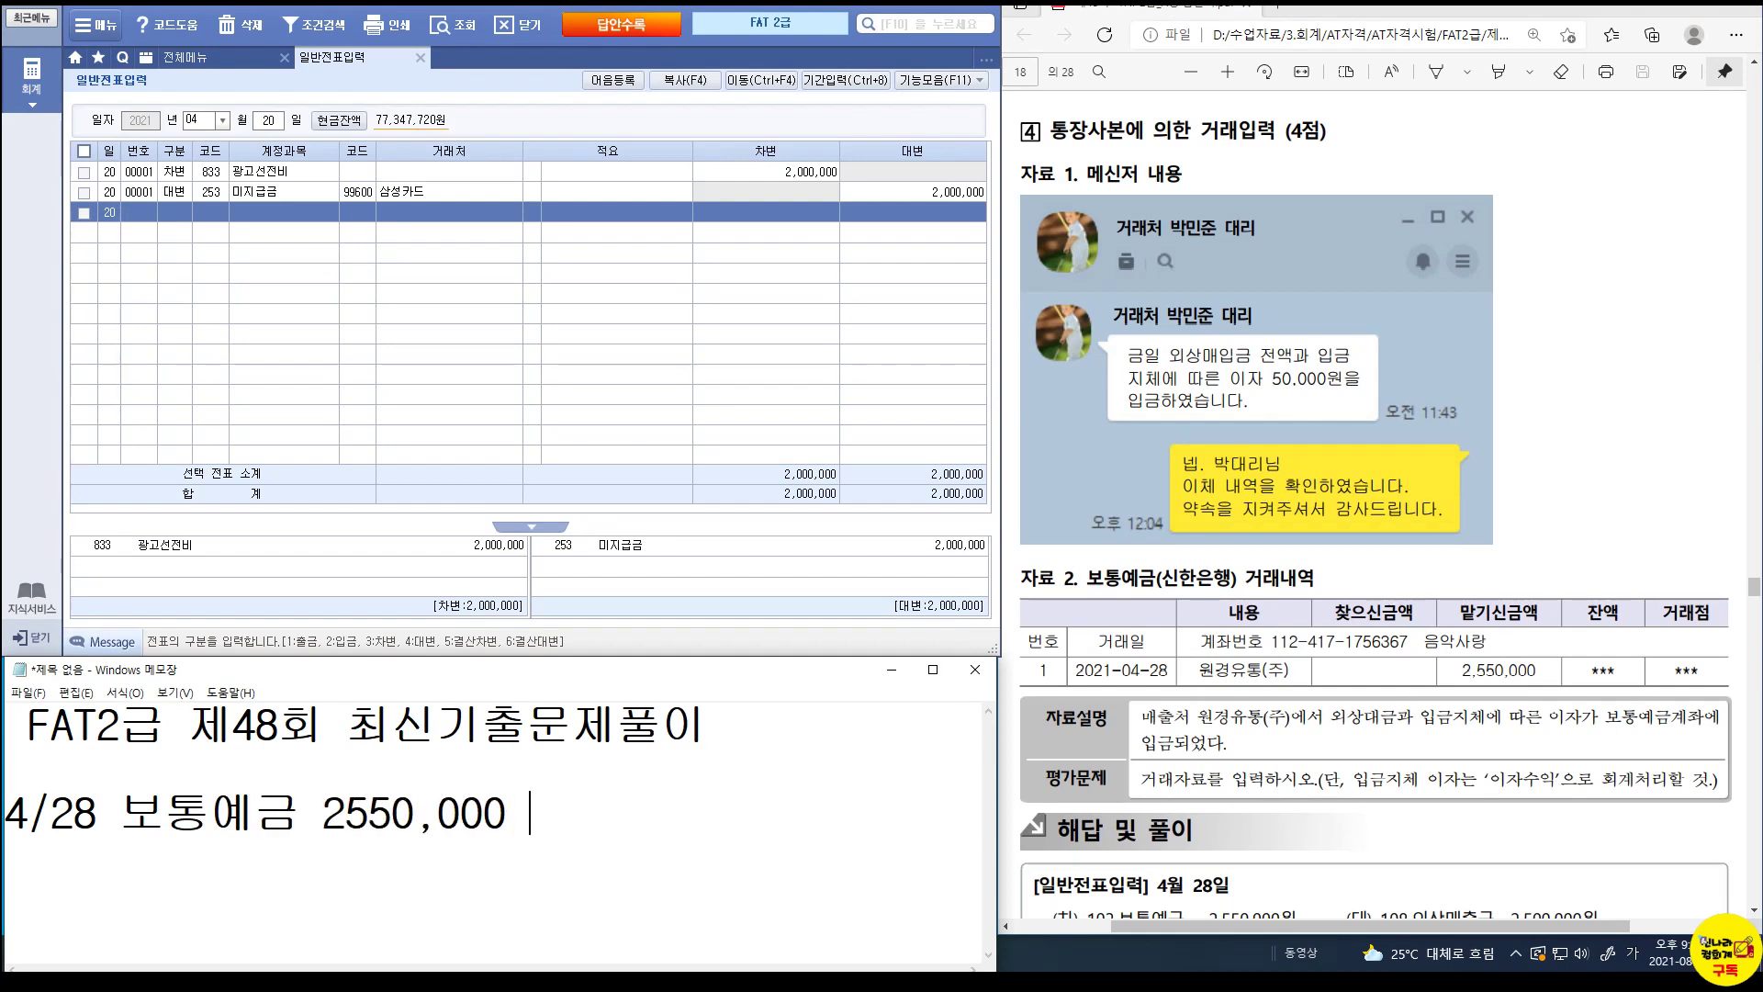
type("/ 외사상")
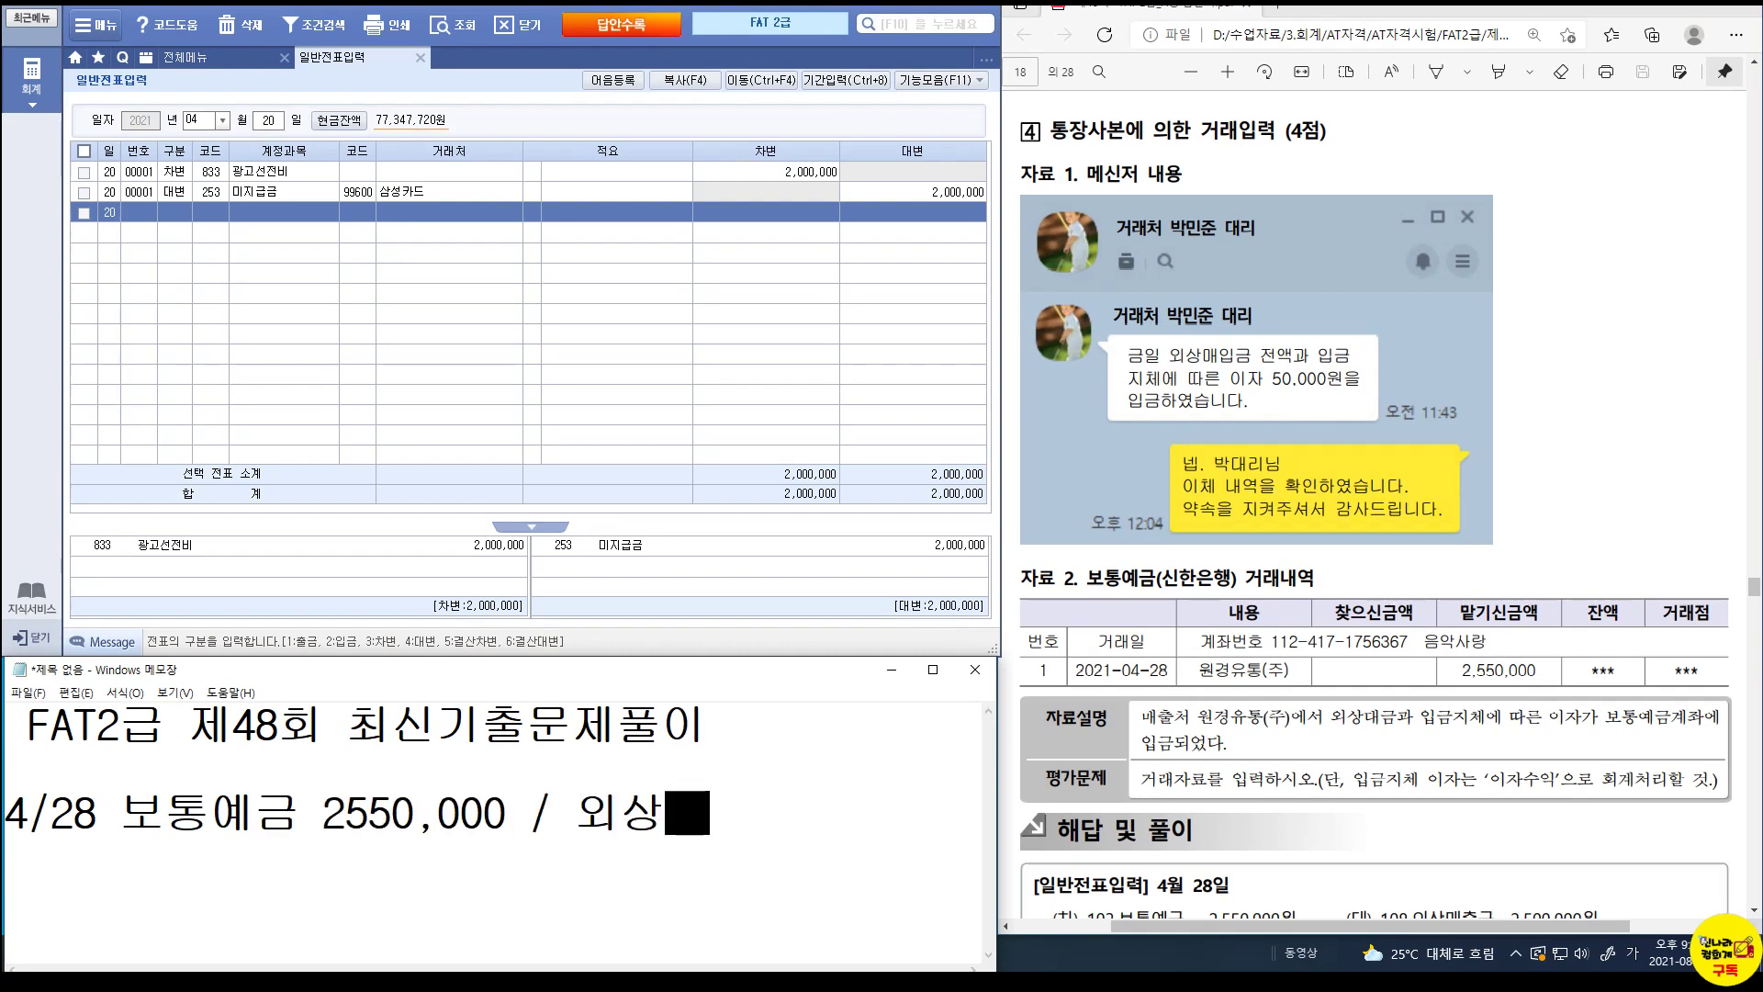
type("매출금 250")
type("0,00")
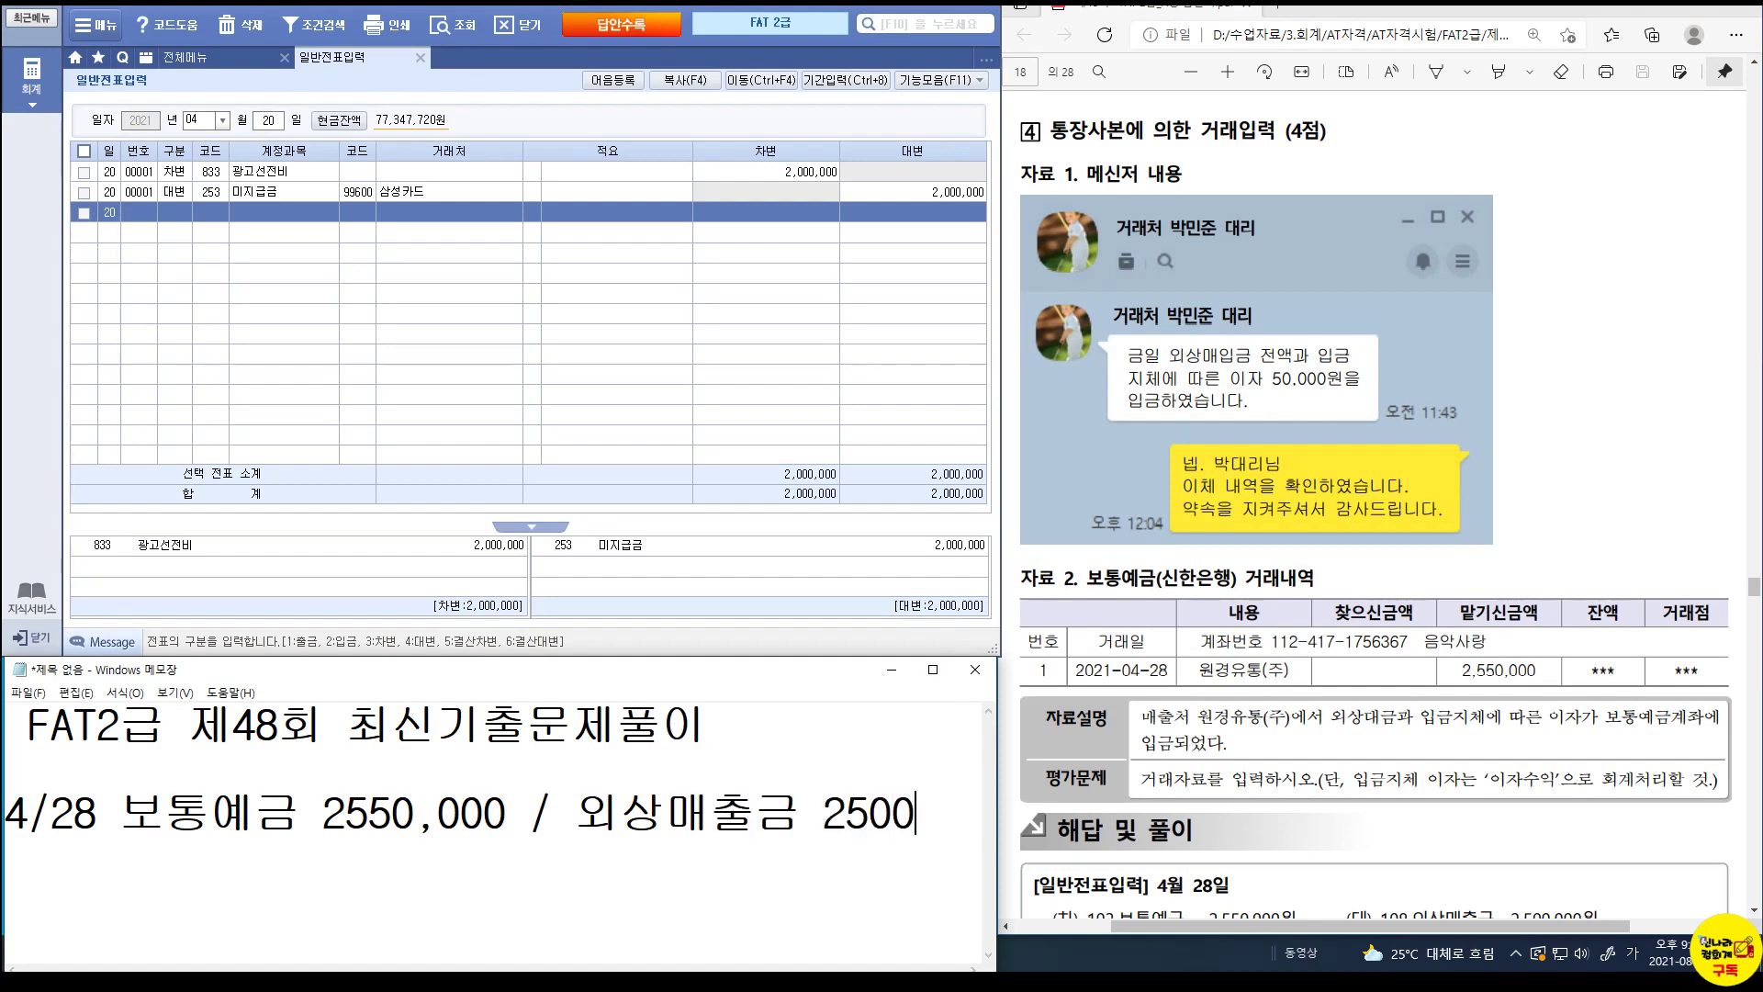
type("0")
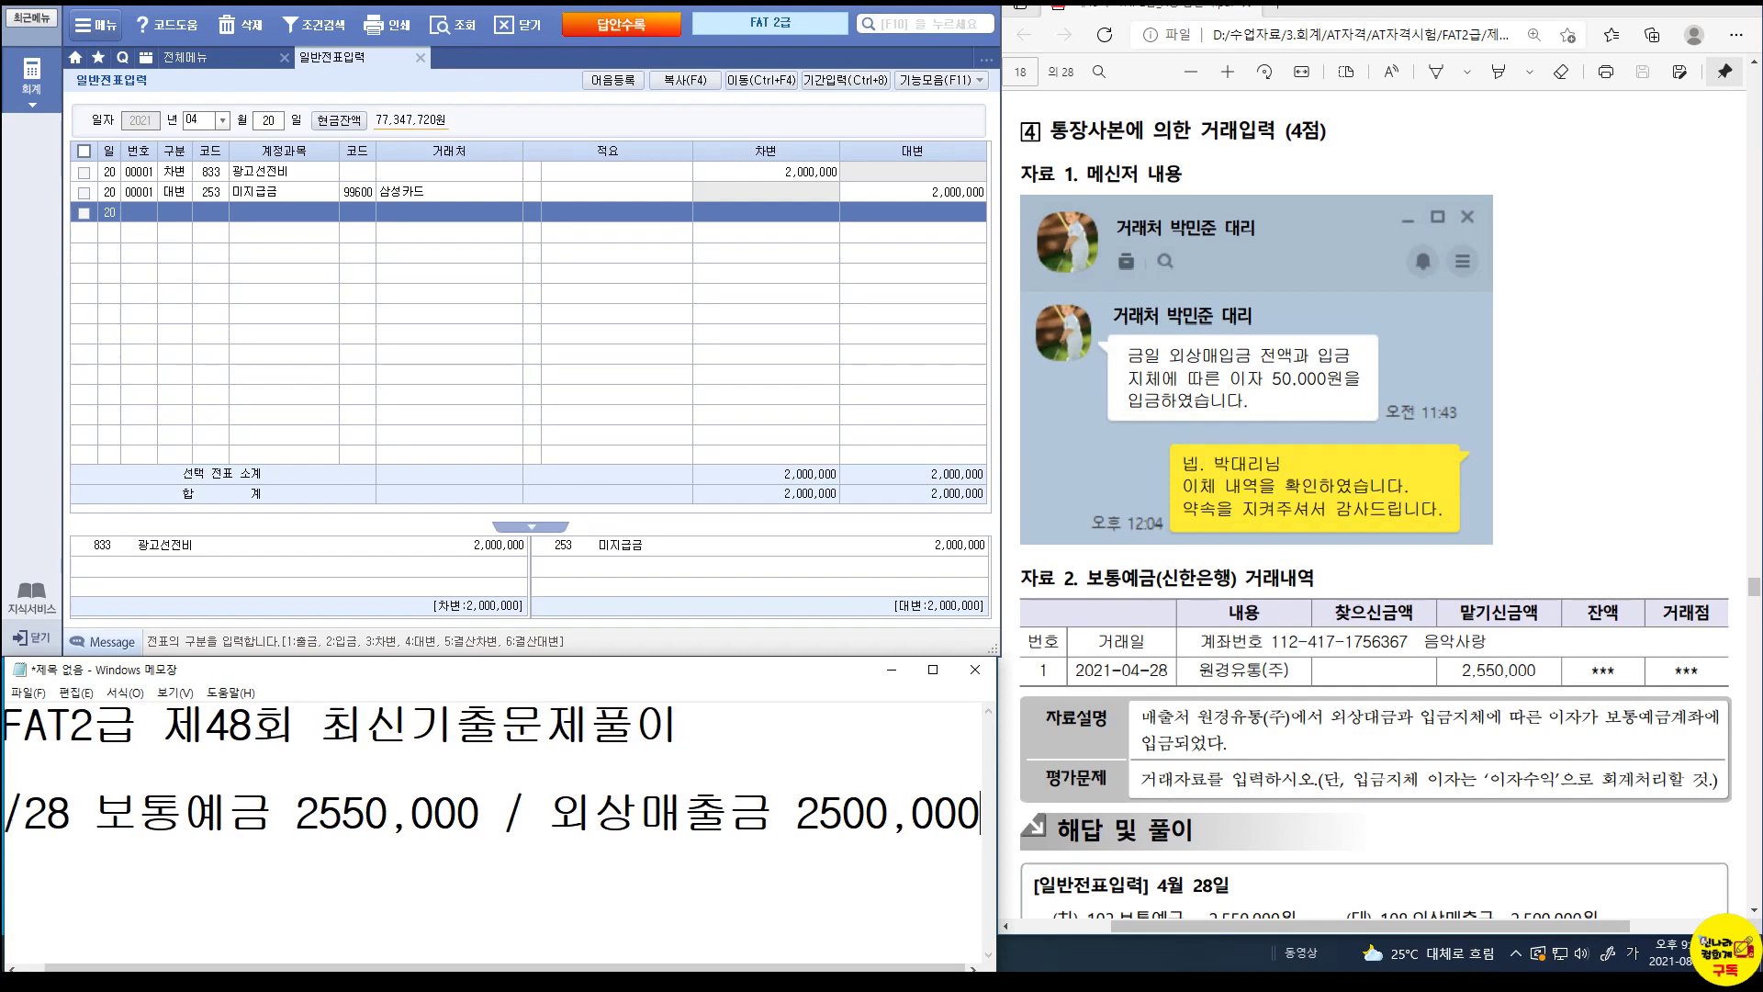
key("BackSpace")
key("Return")
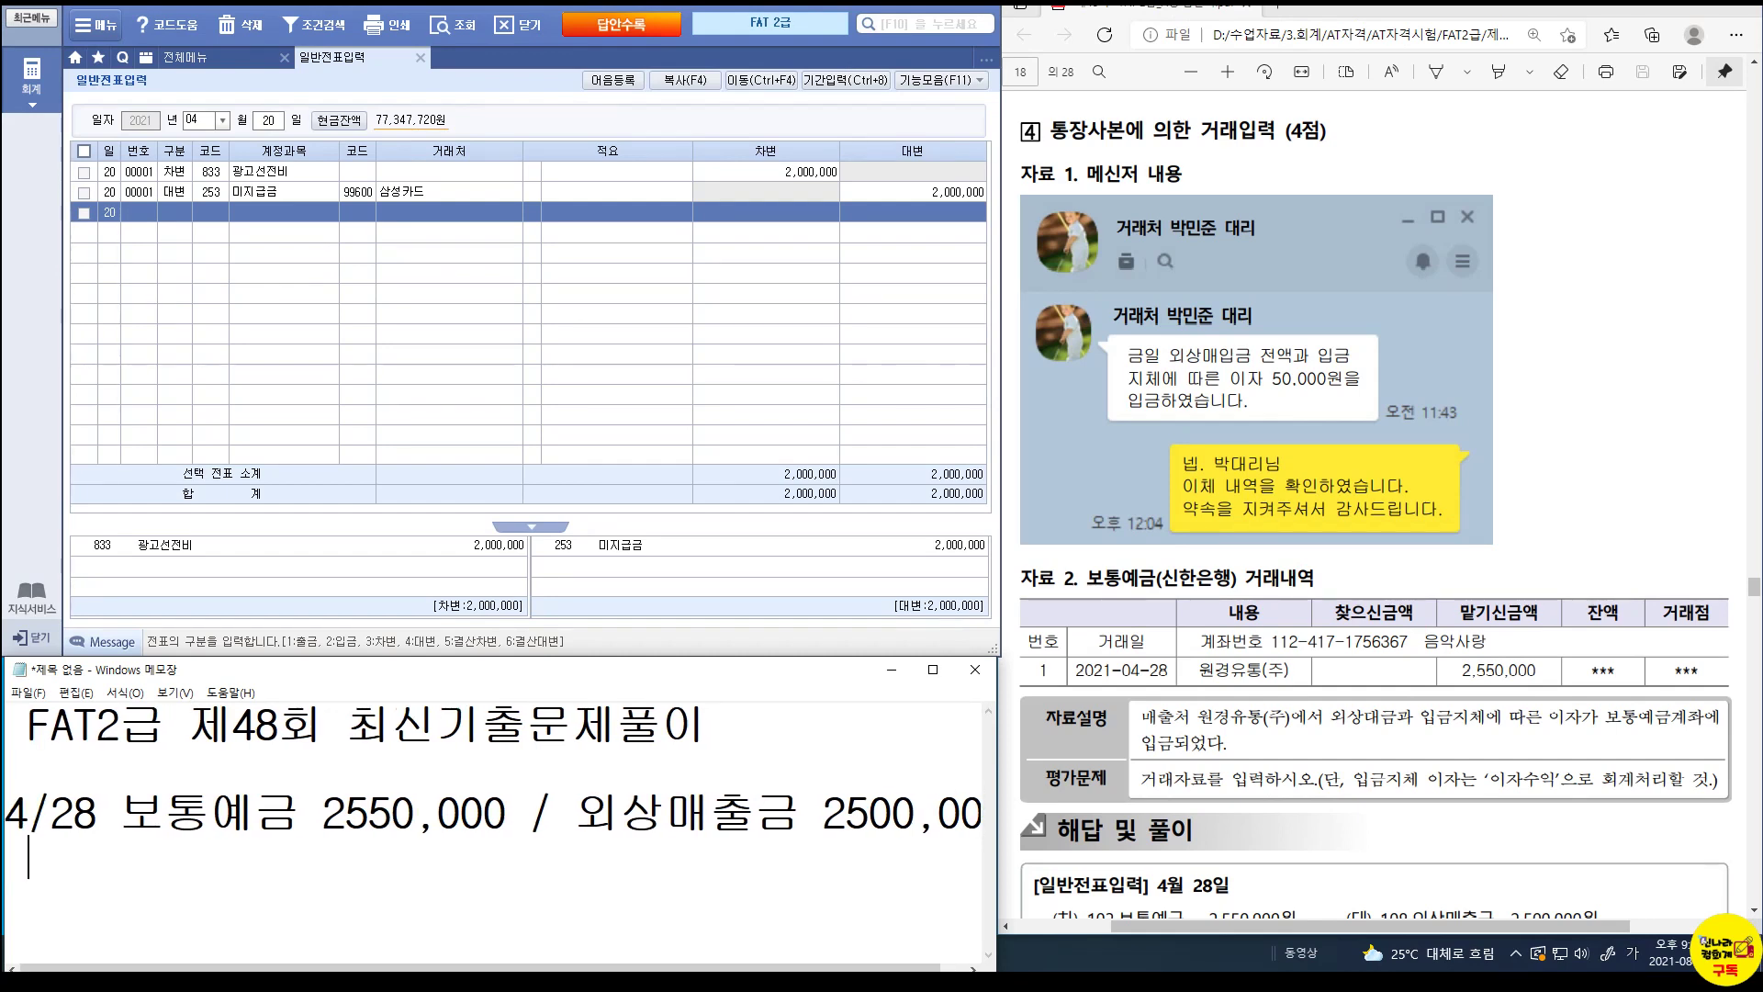
type("이자수익     50,000")
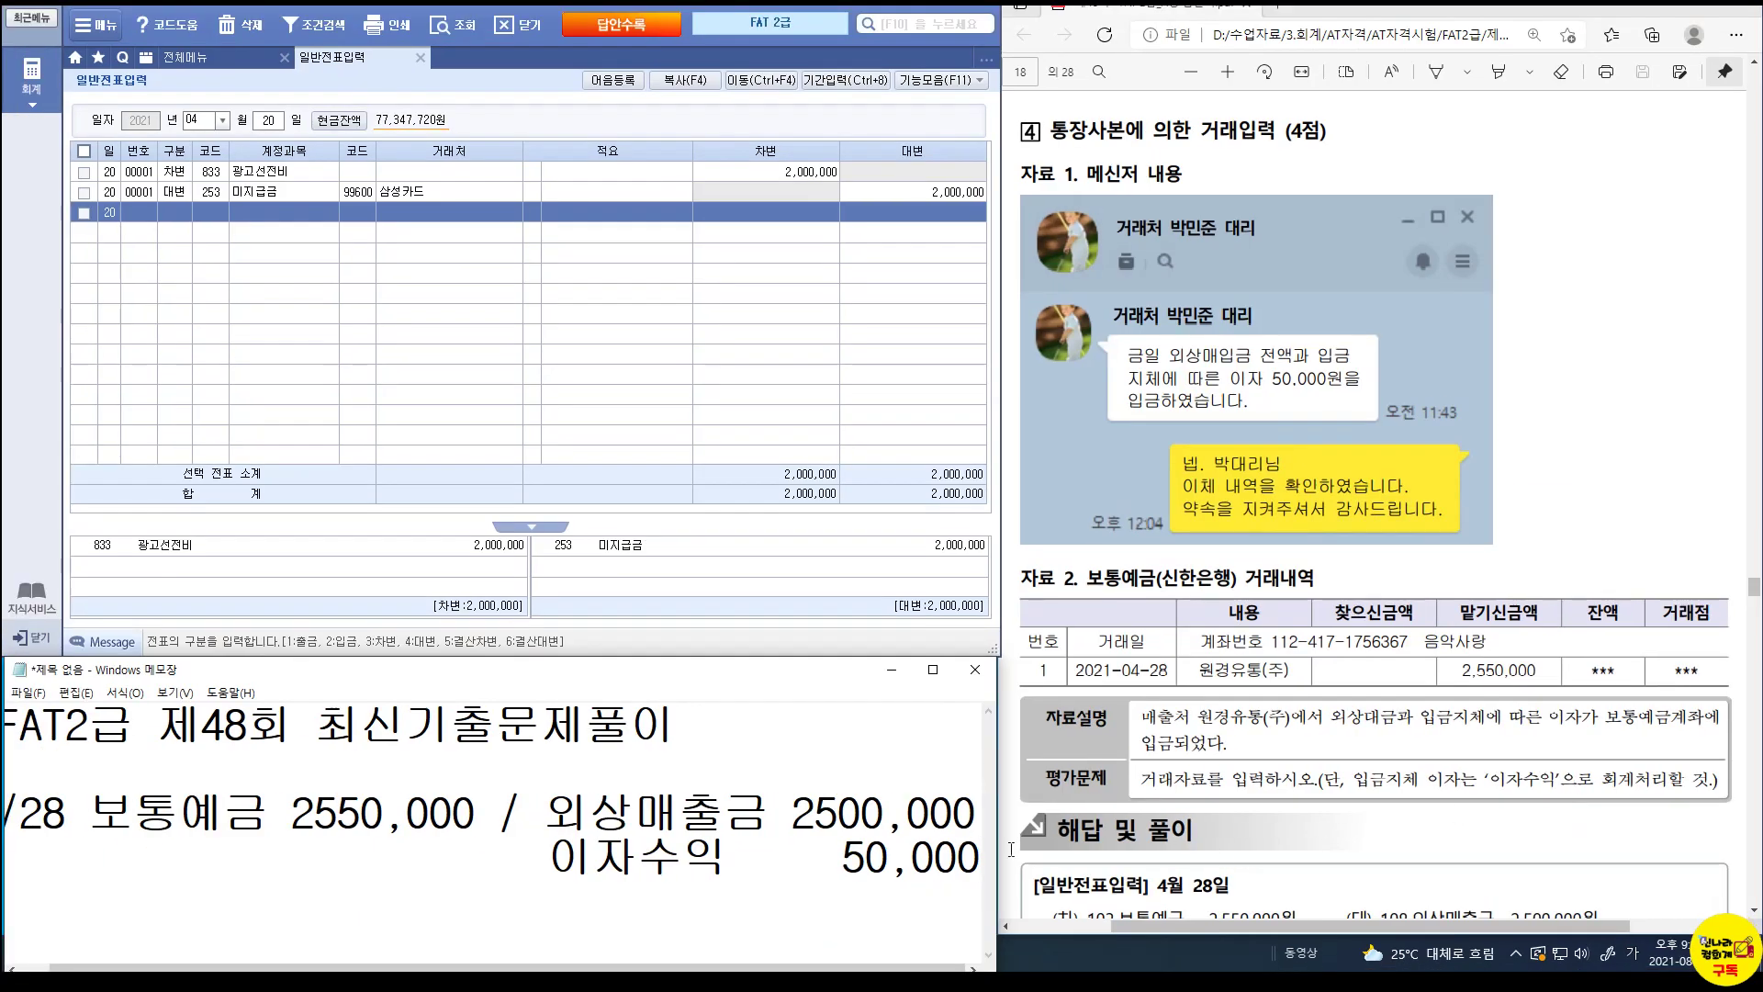
Annotate the memo with the customer notes (원경유통) and (신한은행).
left_click(771, 820)
key("End")
type("(")
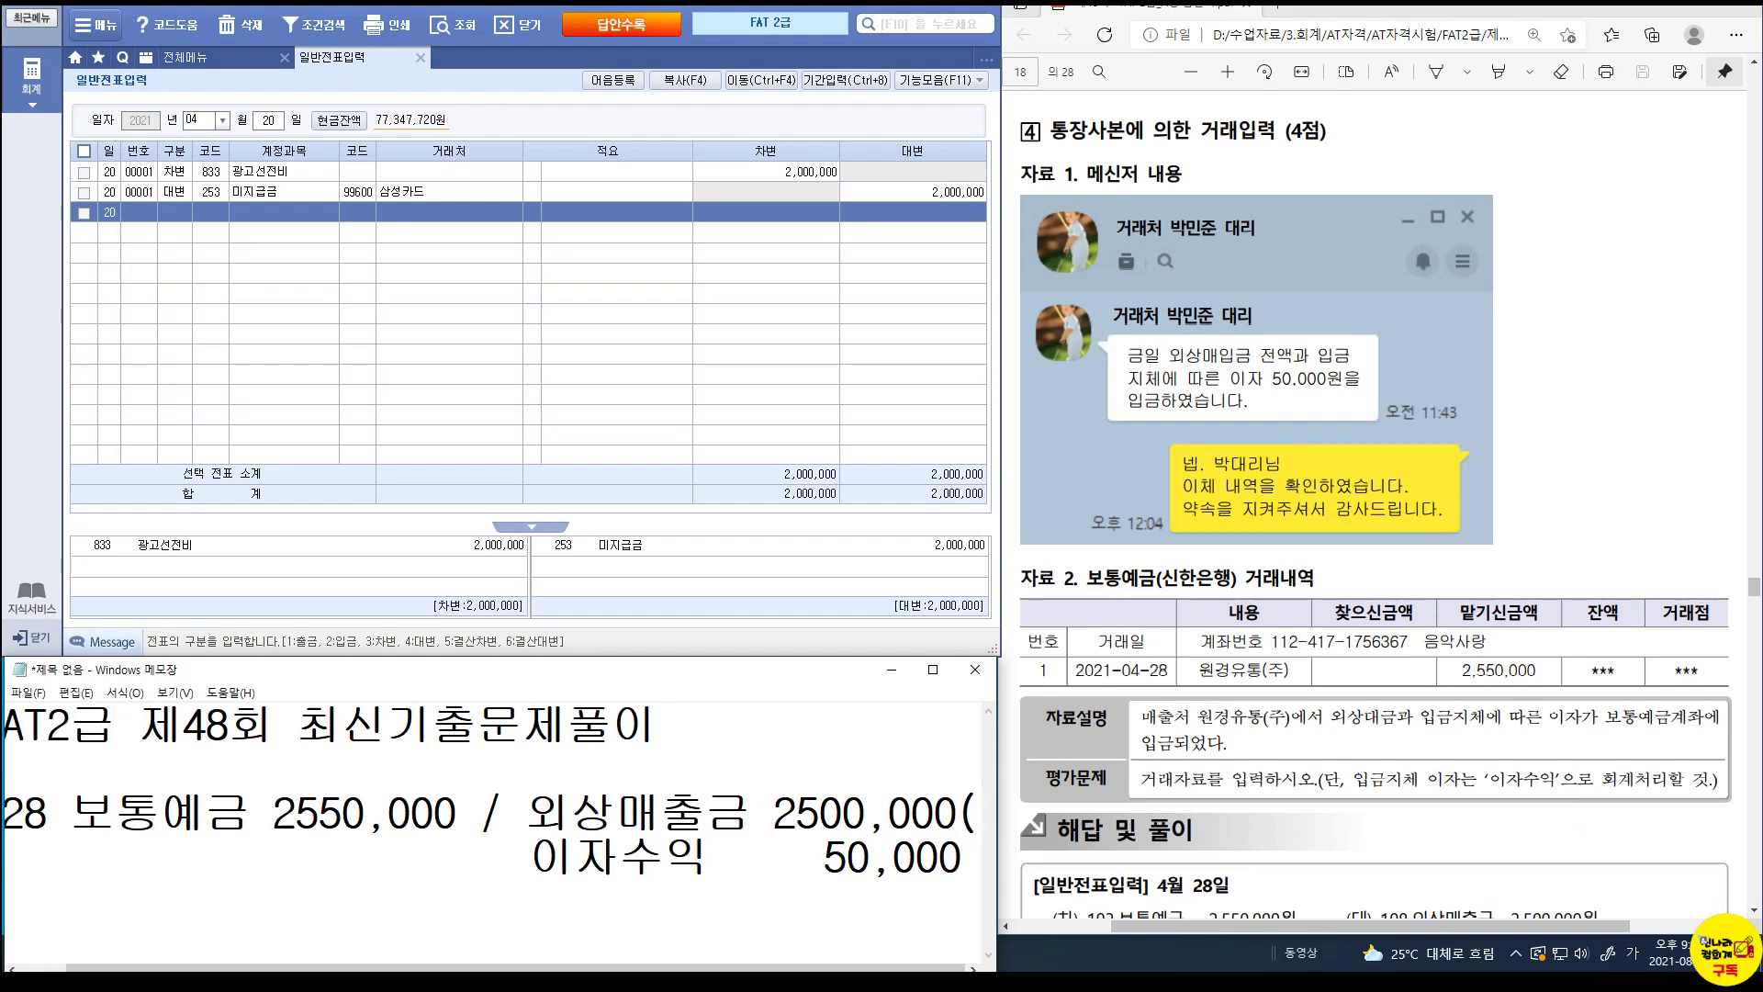
type("보토")
key("BackSpace")
key("BackSpace")
key("BackSpace")
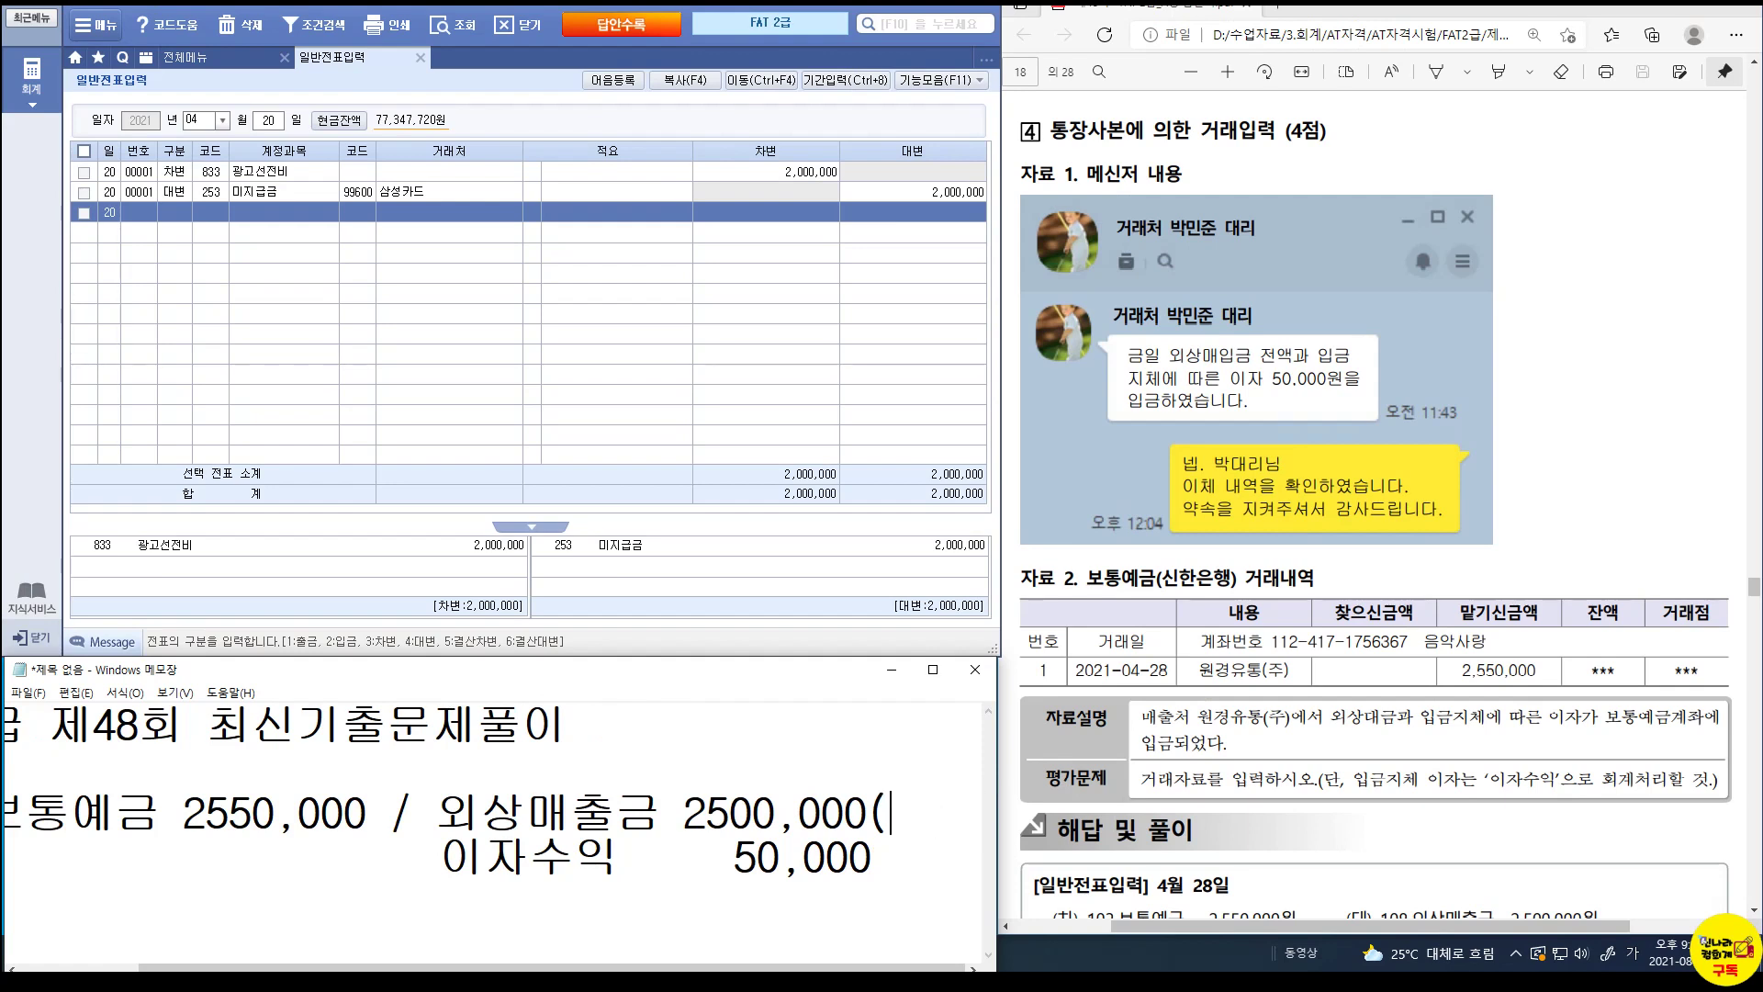
type("원경윤")
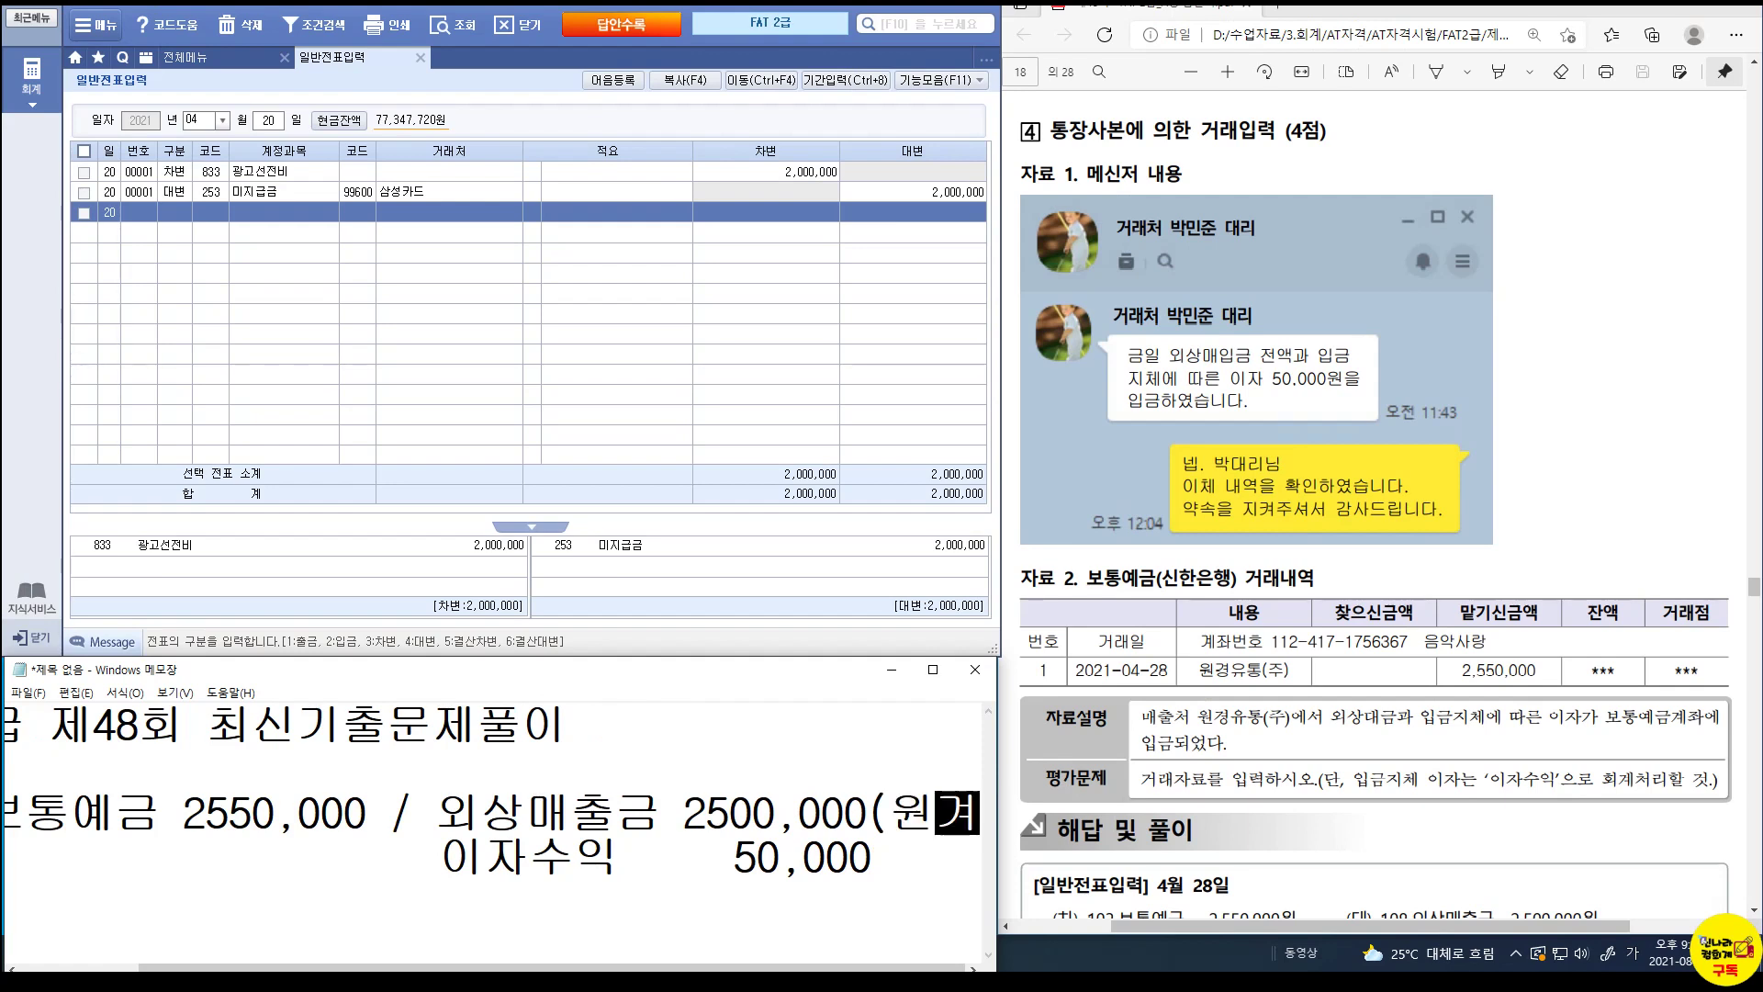
type("통)")
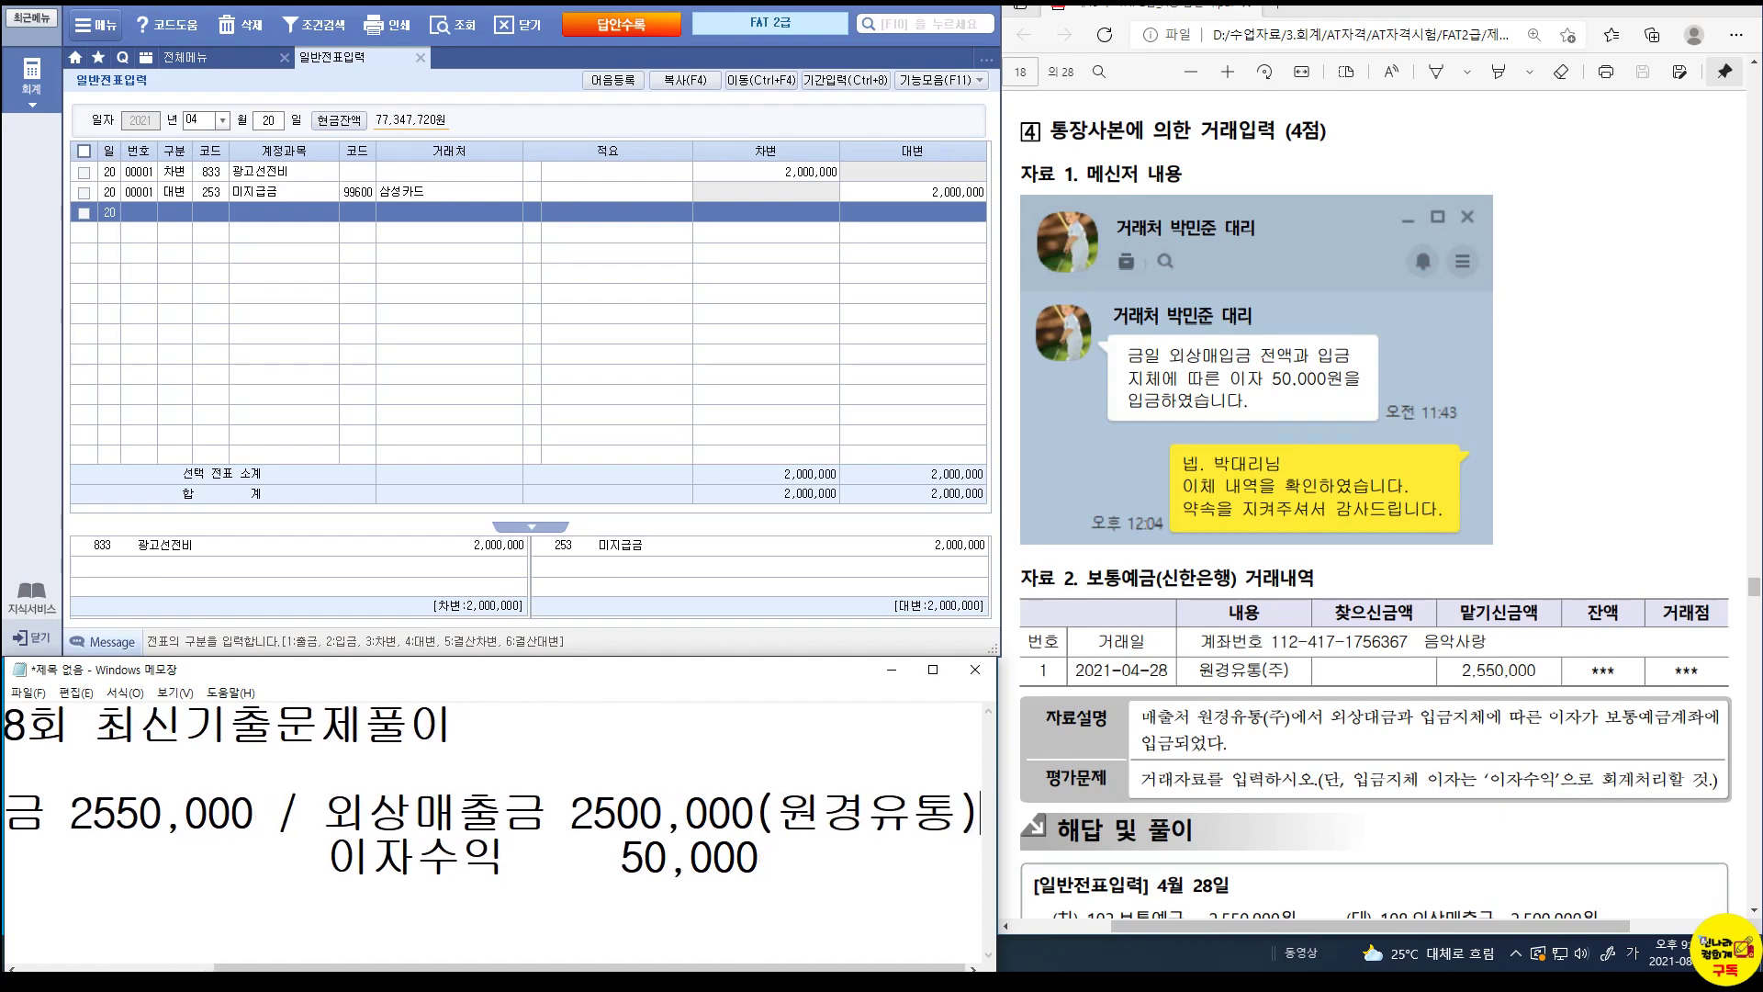
key("Home")
key("Down")
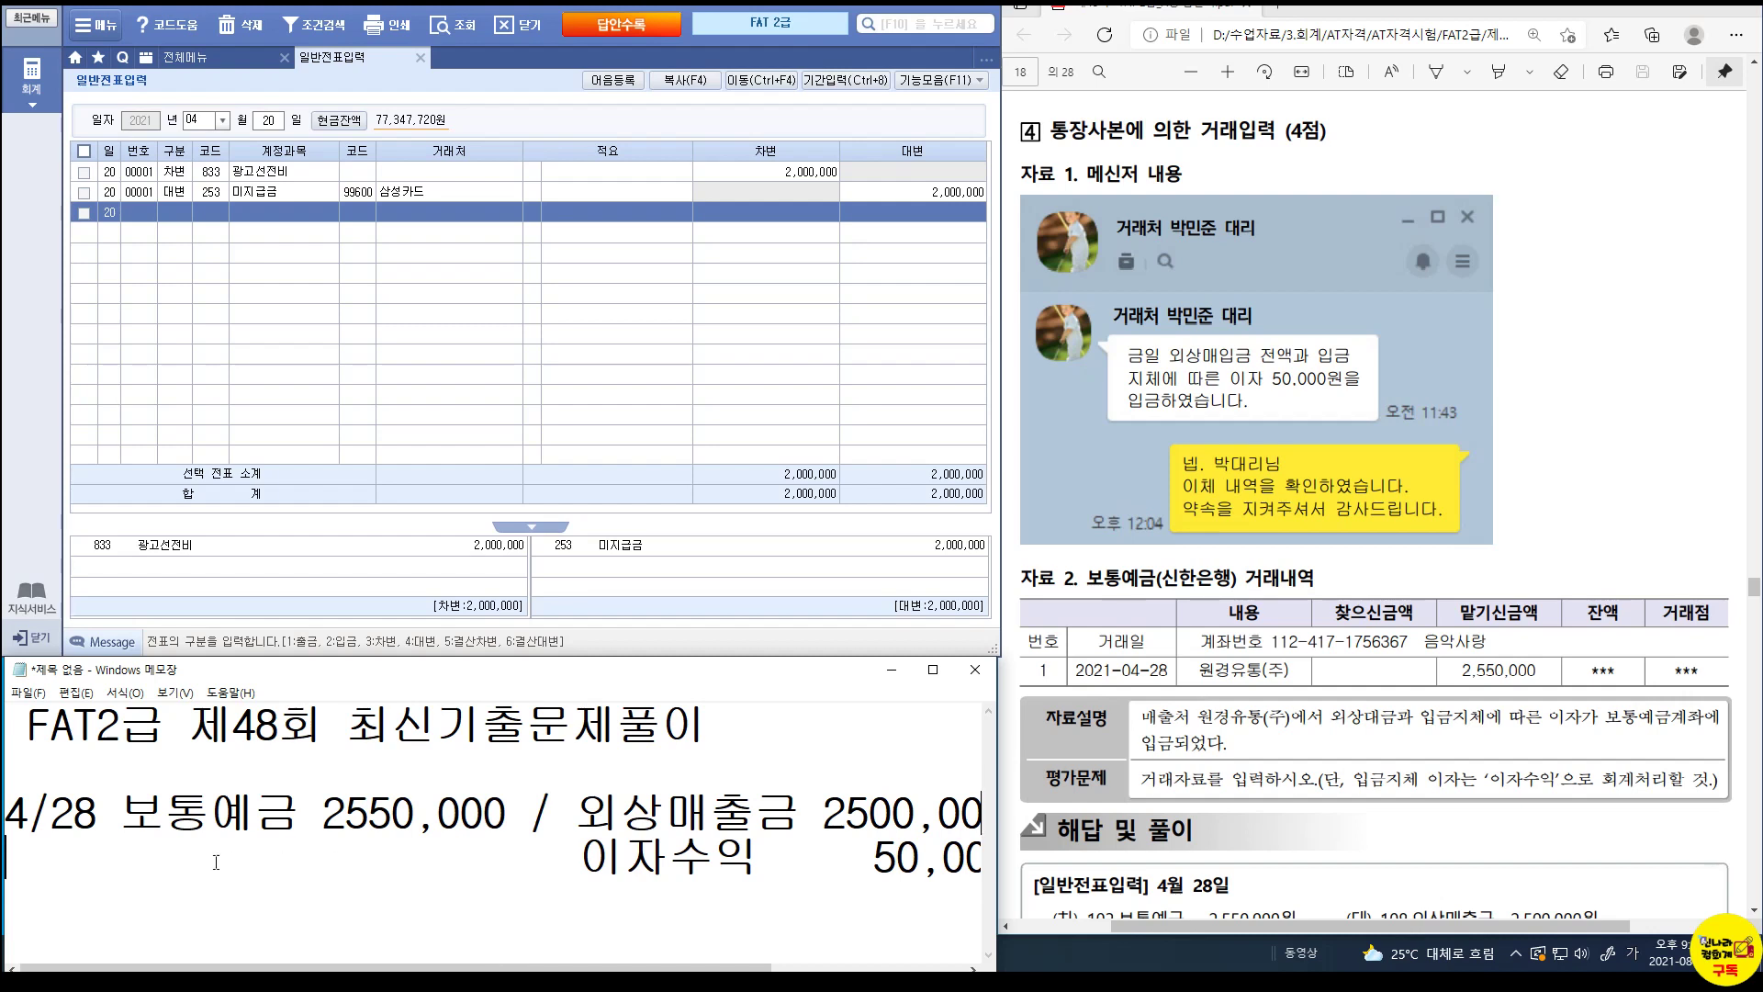
left_click(122, 858)
type("(ㅅ한은행)")
key("Delete")
key("Delete")
key("Delete")
key("Delete")
key("Delete")
key("Delete")
key("Delete")
key("Delete")
key("Delete")
key("Delete")
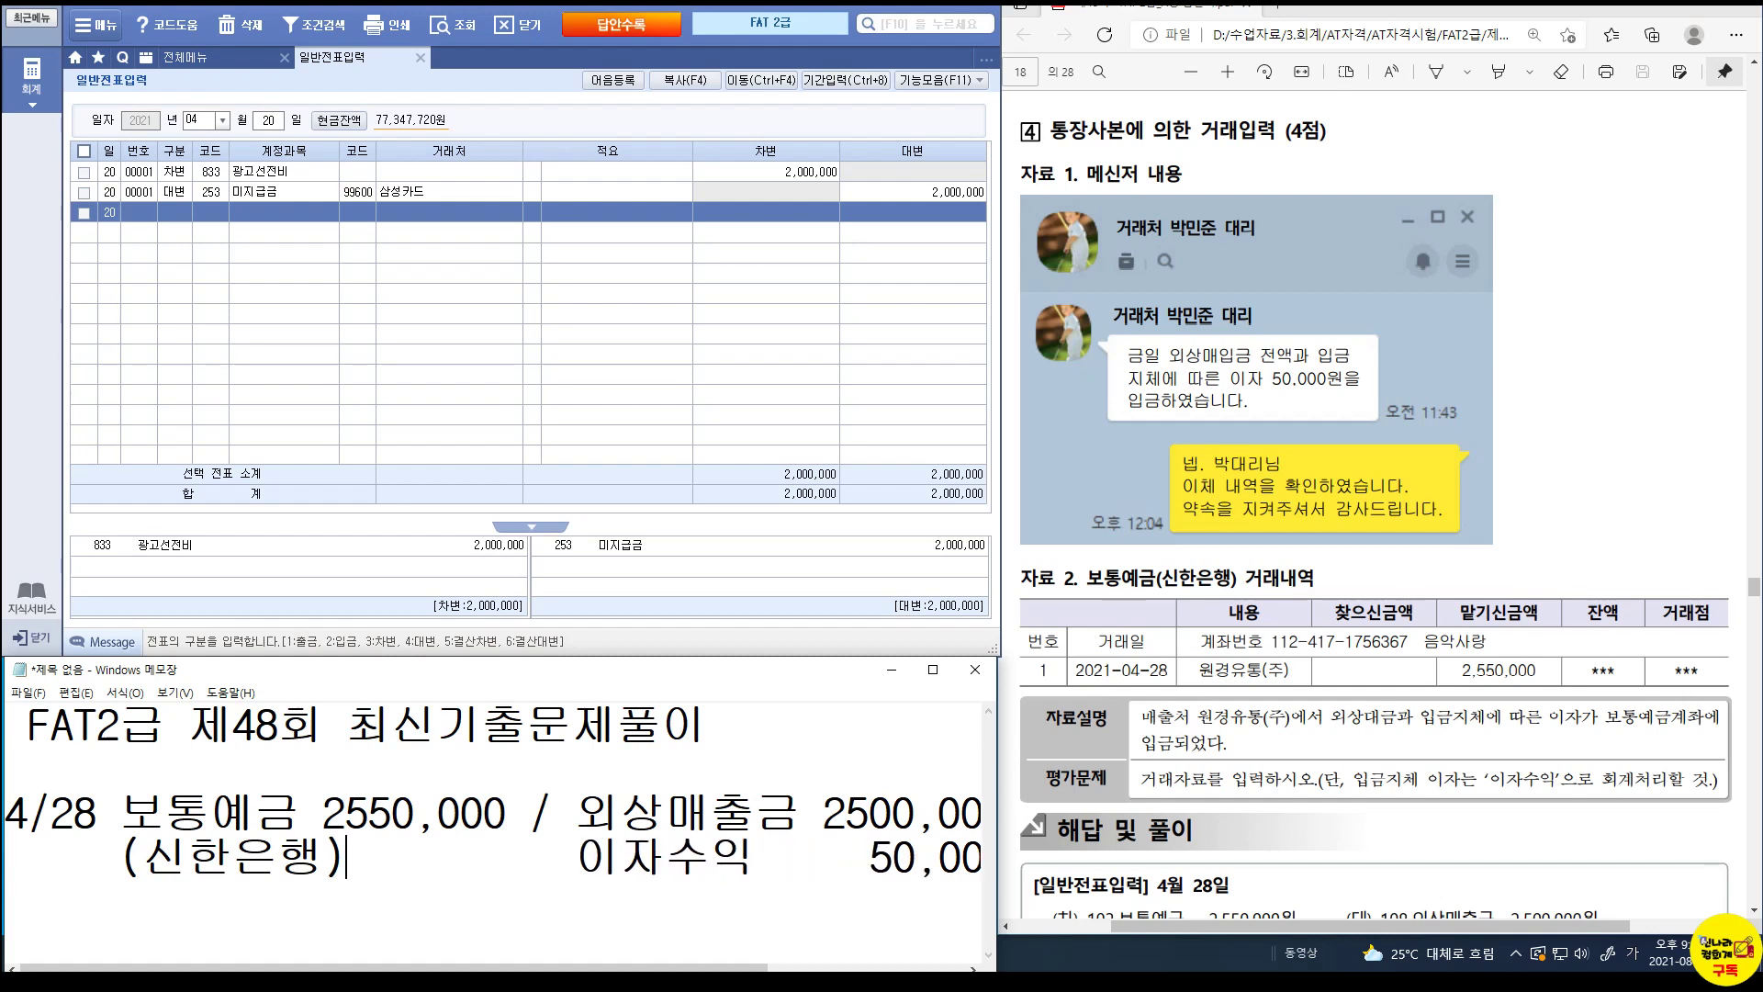
left_click(267, 122)
On day 28, debit 103 보통예금 2,550,000 with customer 신한은행(보통).
type("28")
key("Return")
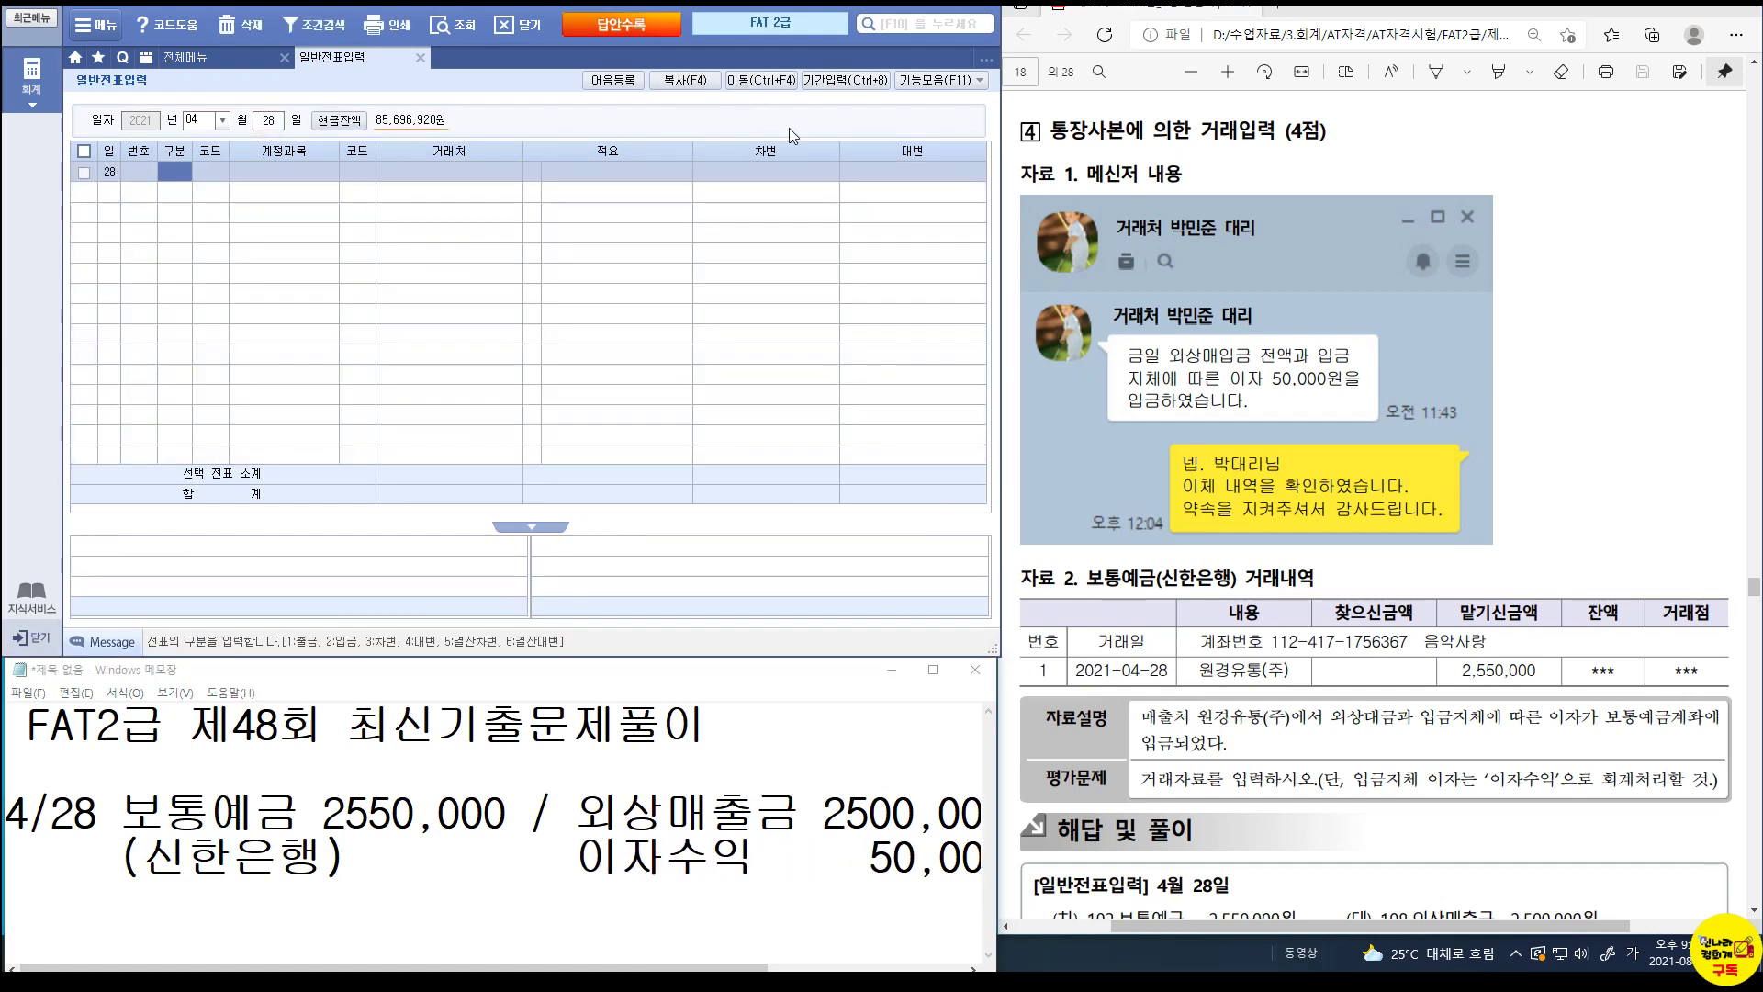
type("3")
key("Return")
type("103")
key("Return")
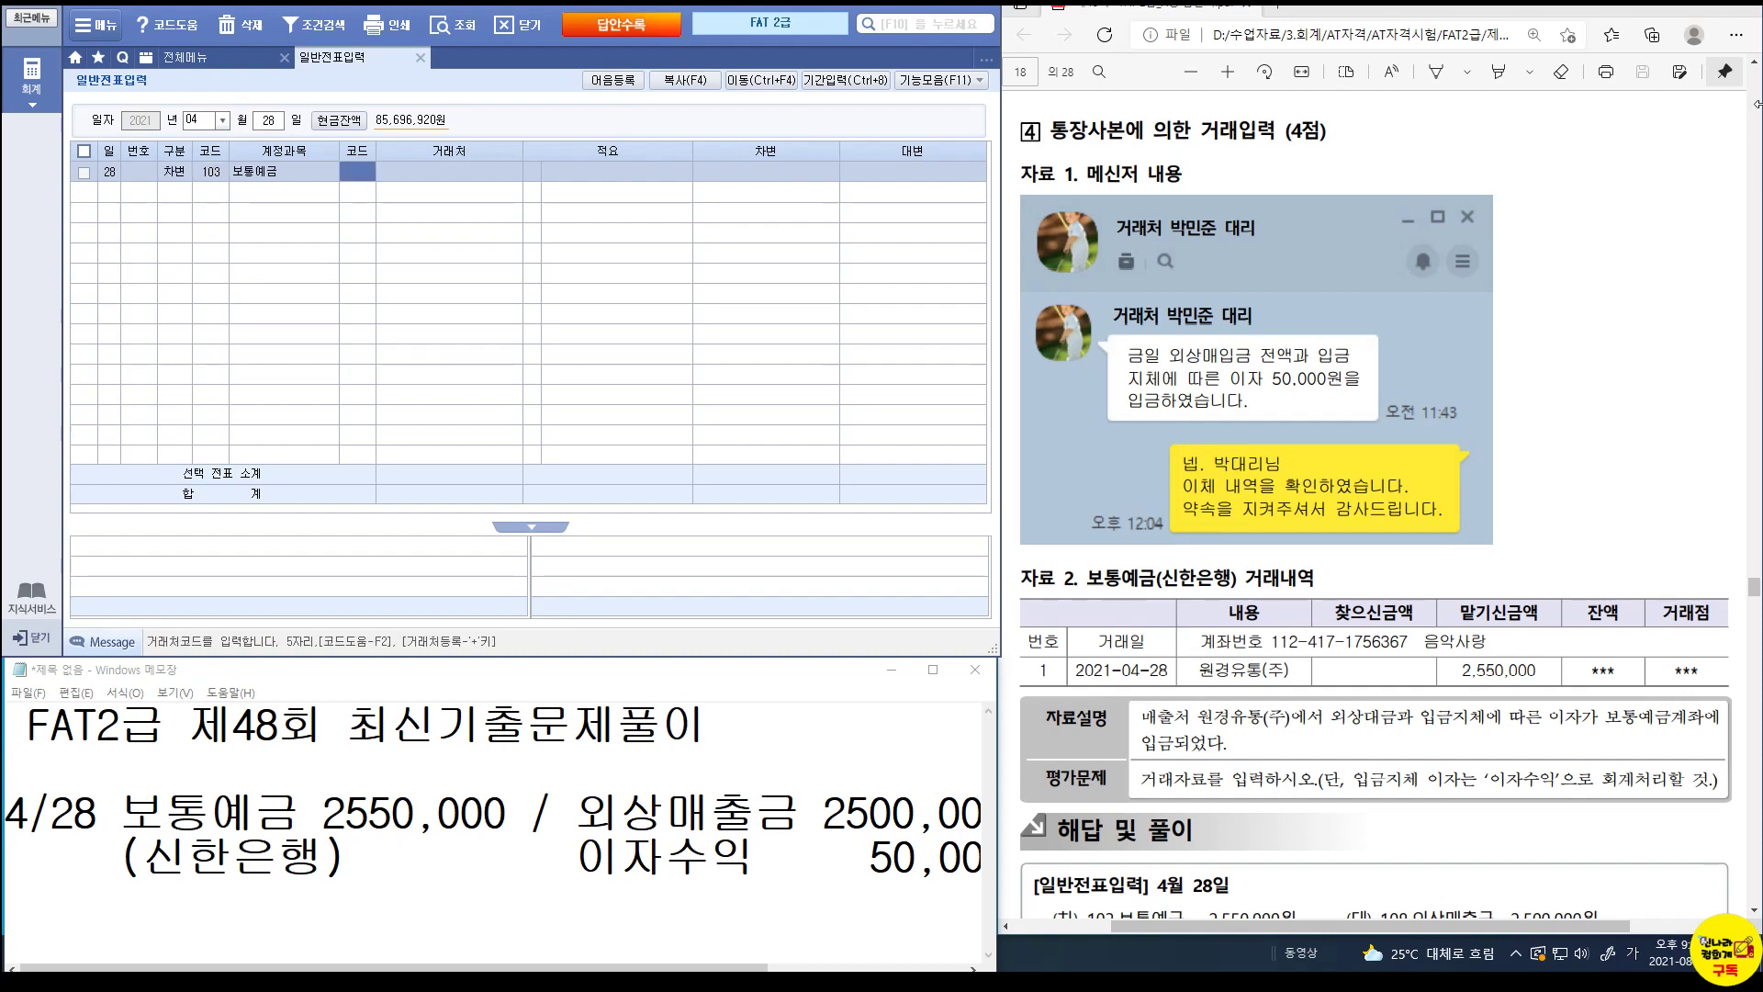
type("신한")
key("Return")
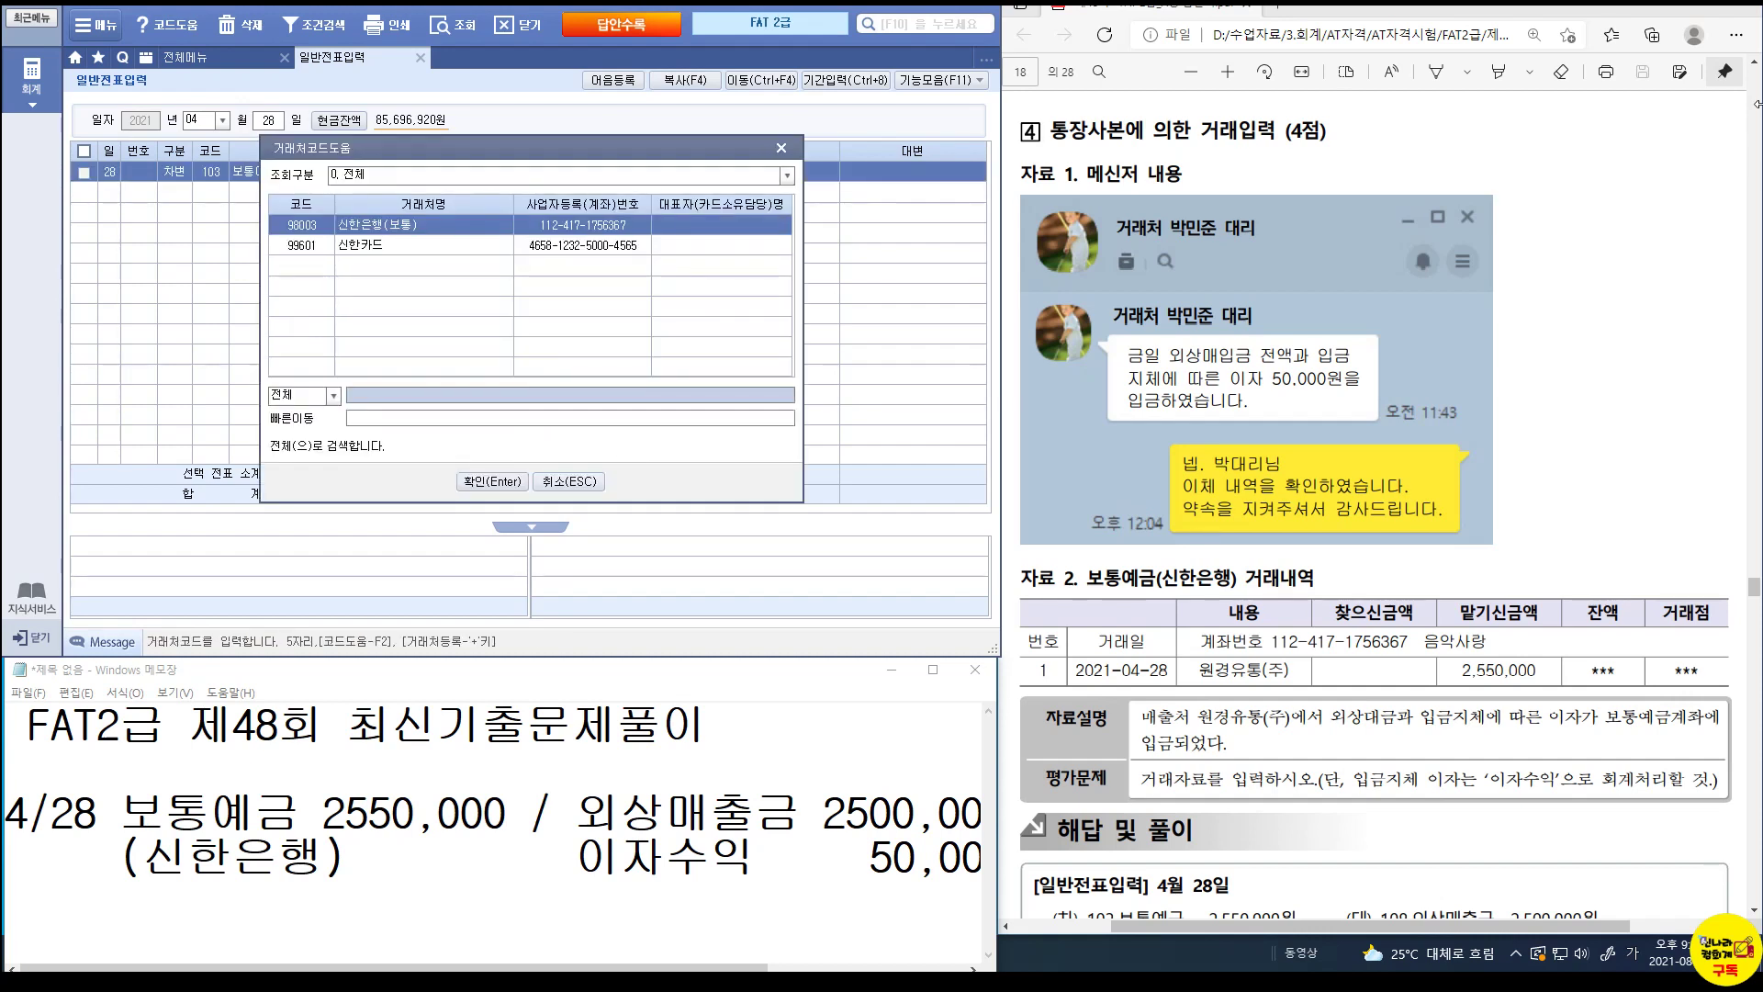
key("Return")
key("Return")
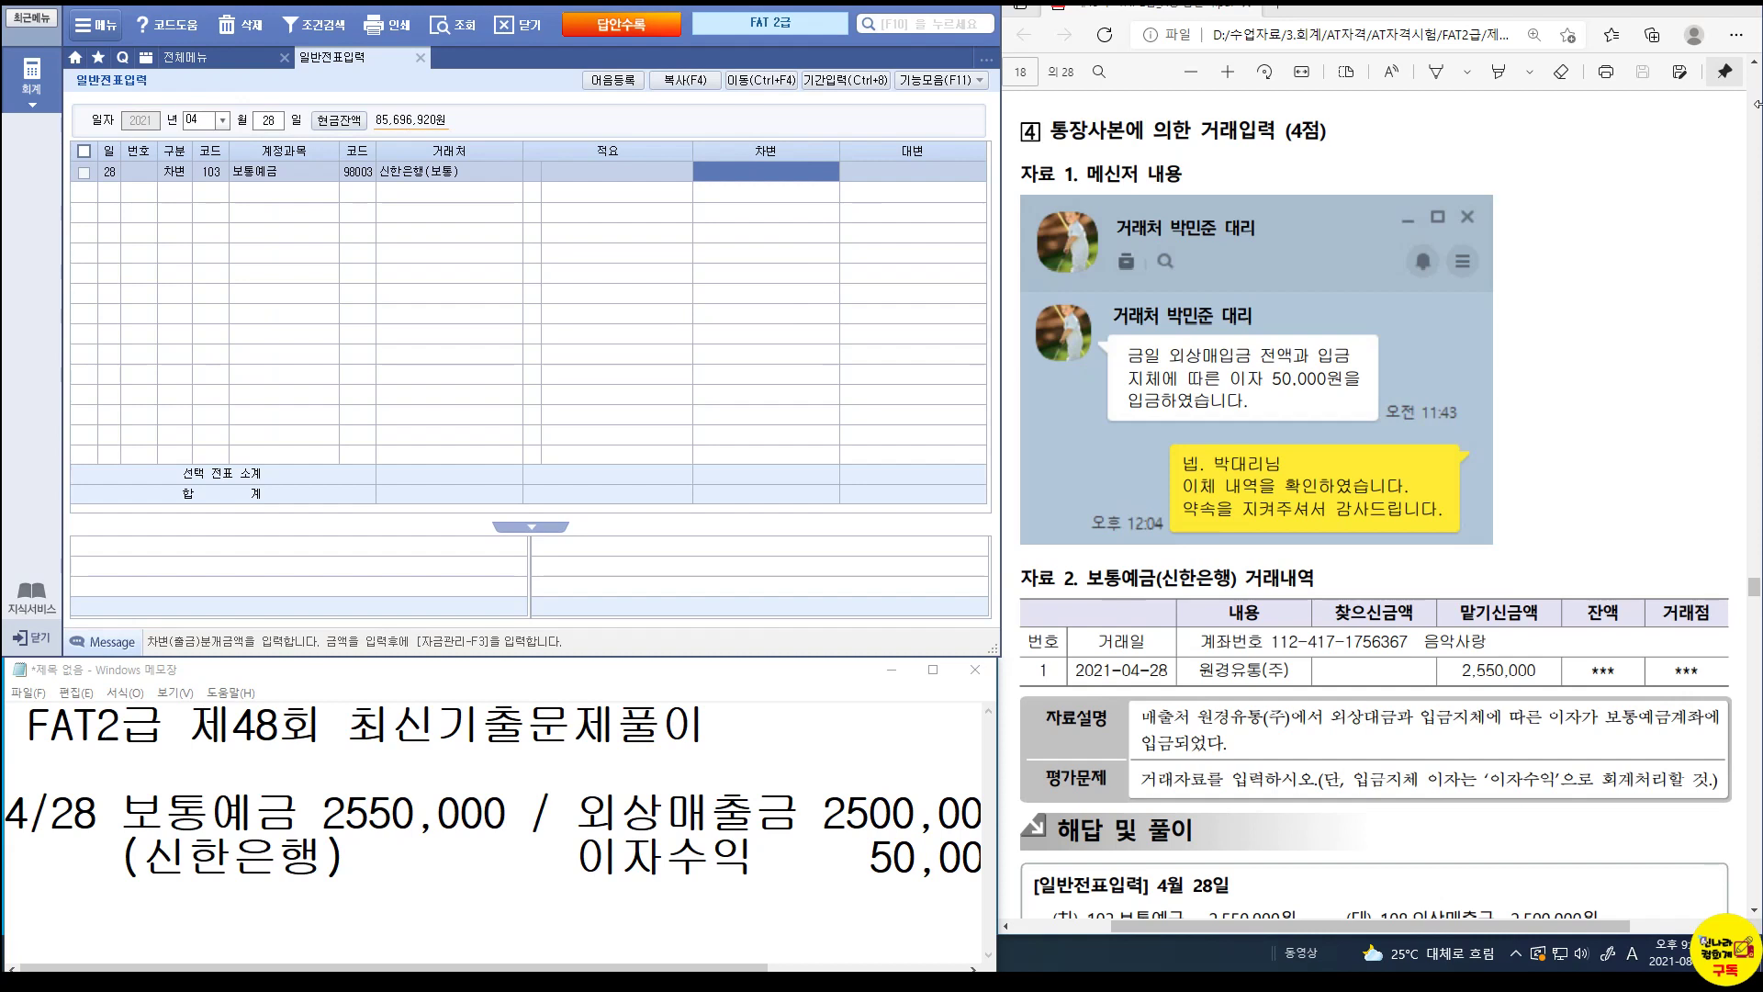
type("2550000")
Credit 108 외상매출금 2,500,000 with customer 원경유통(주).
key("Return")
type("4")
key("Return")
type("108")
key("Return")
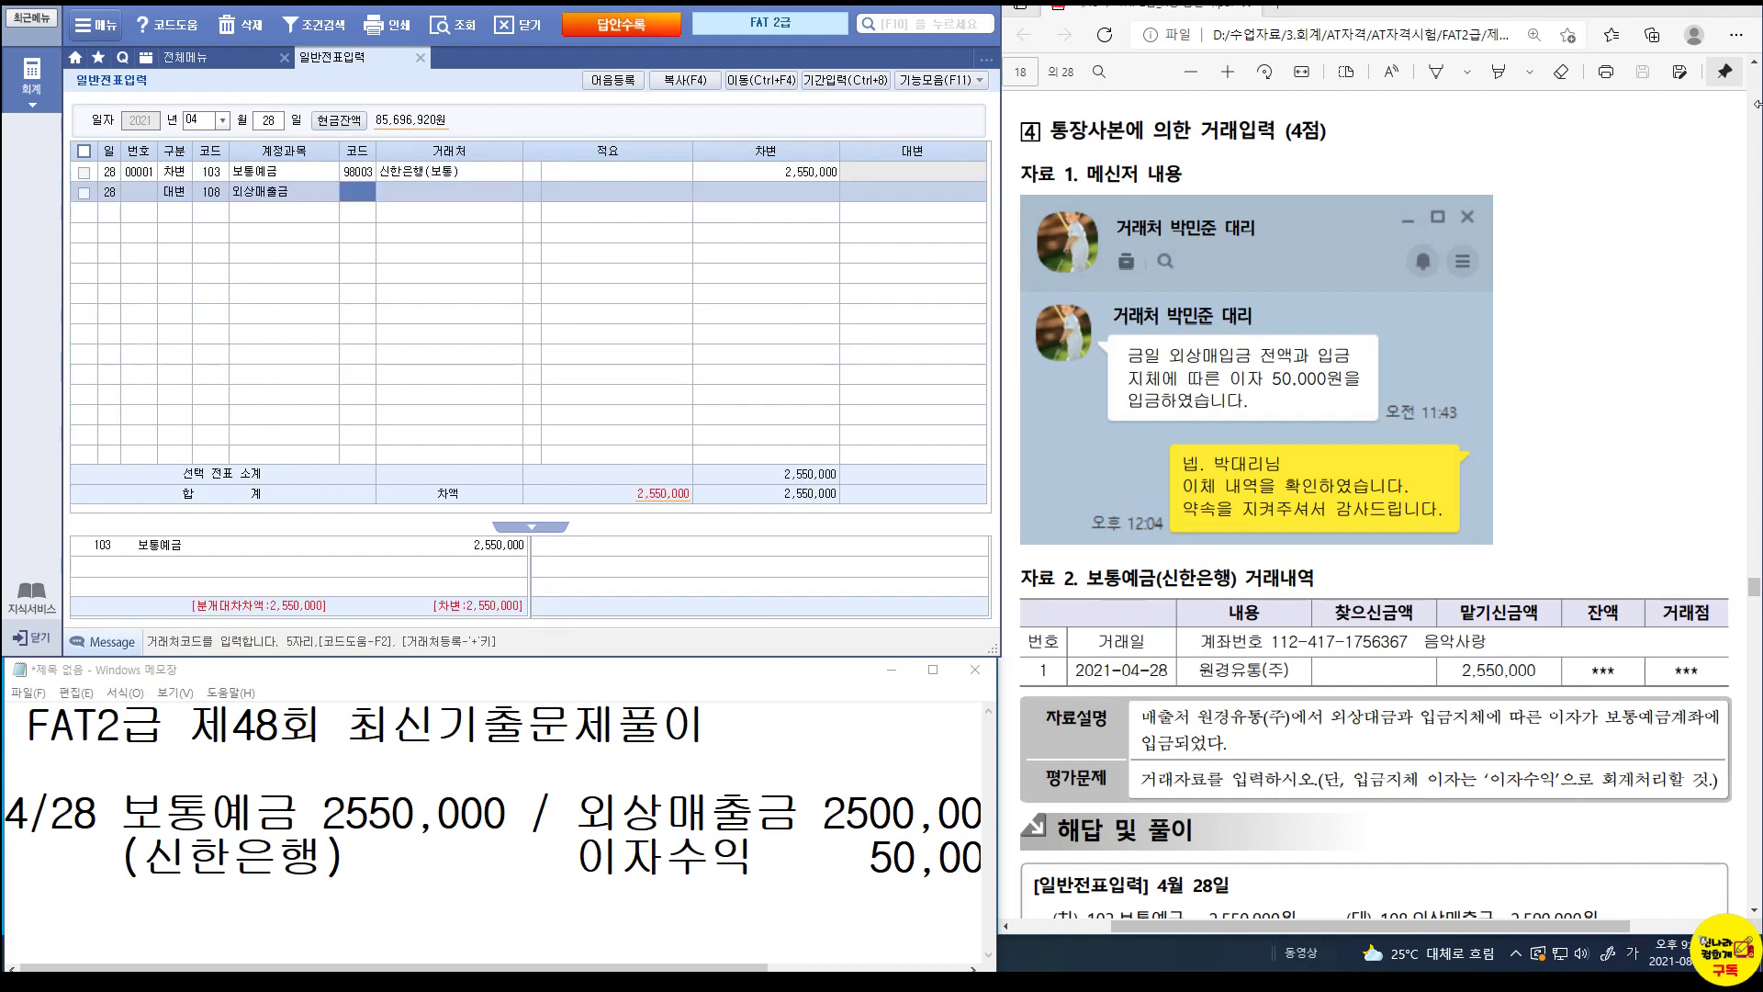
type("원경")
key("Return")
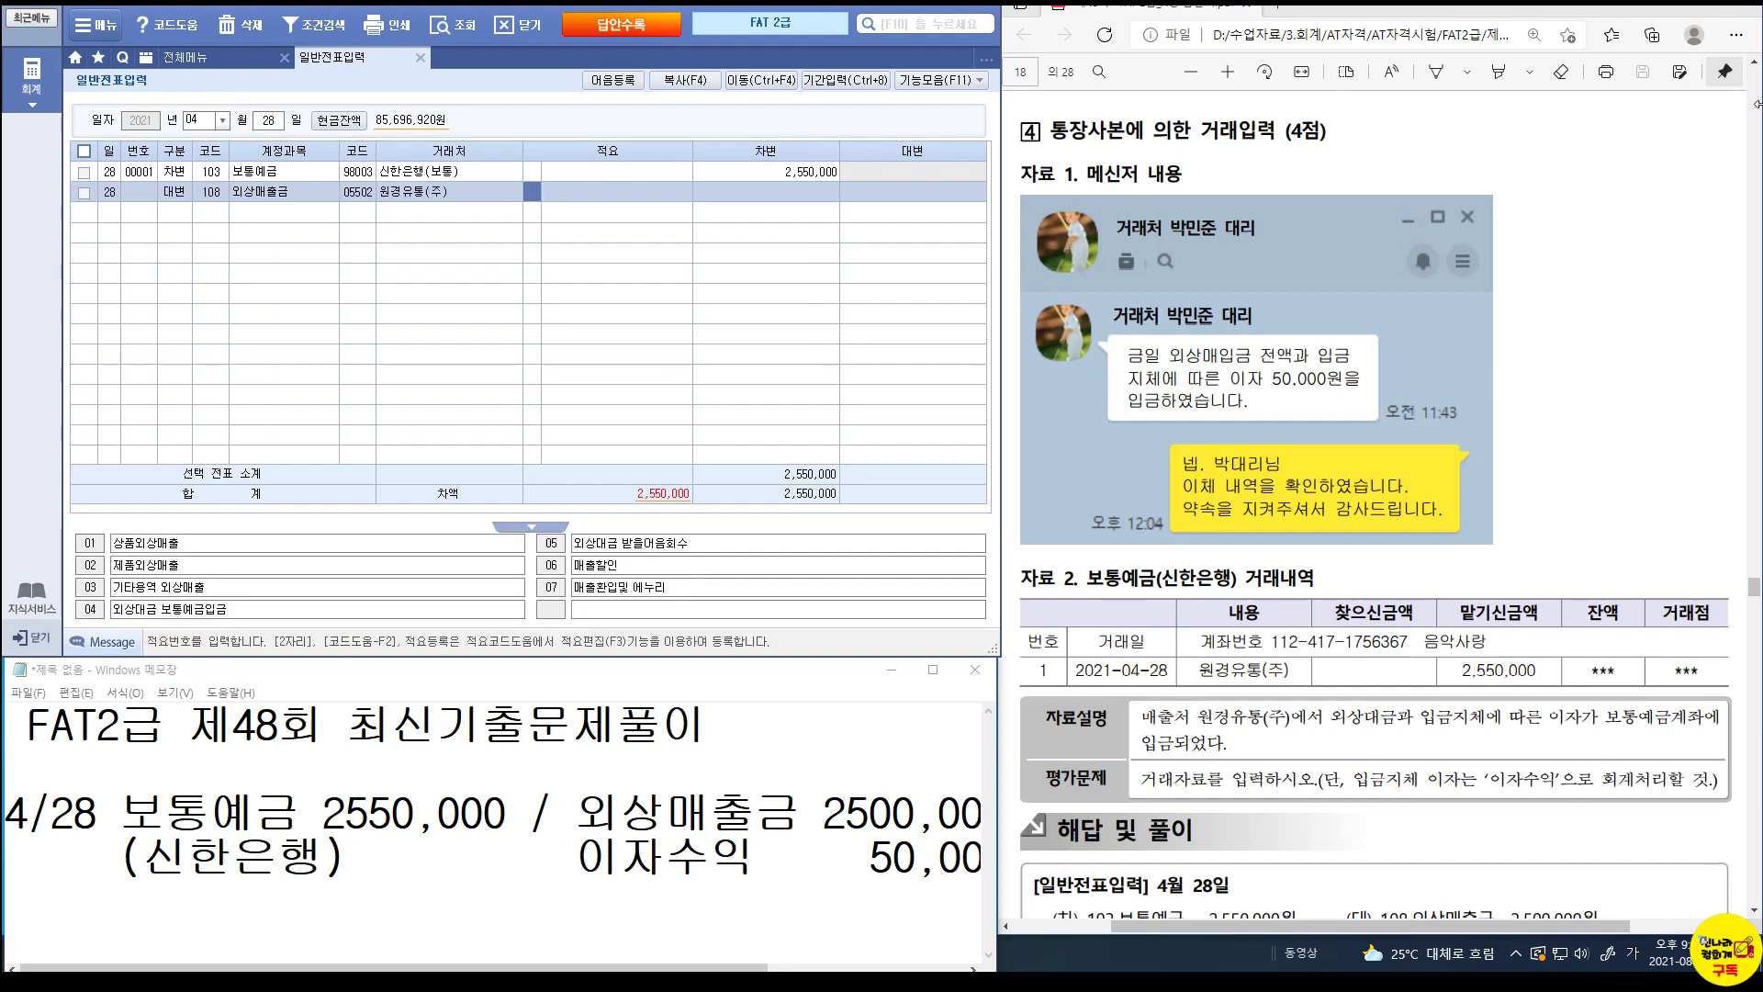
key("Return")
type("2500000")
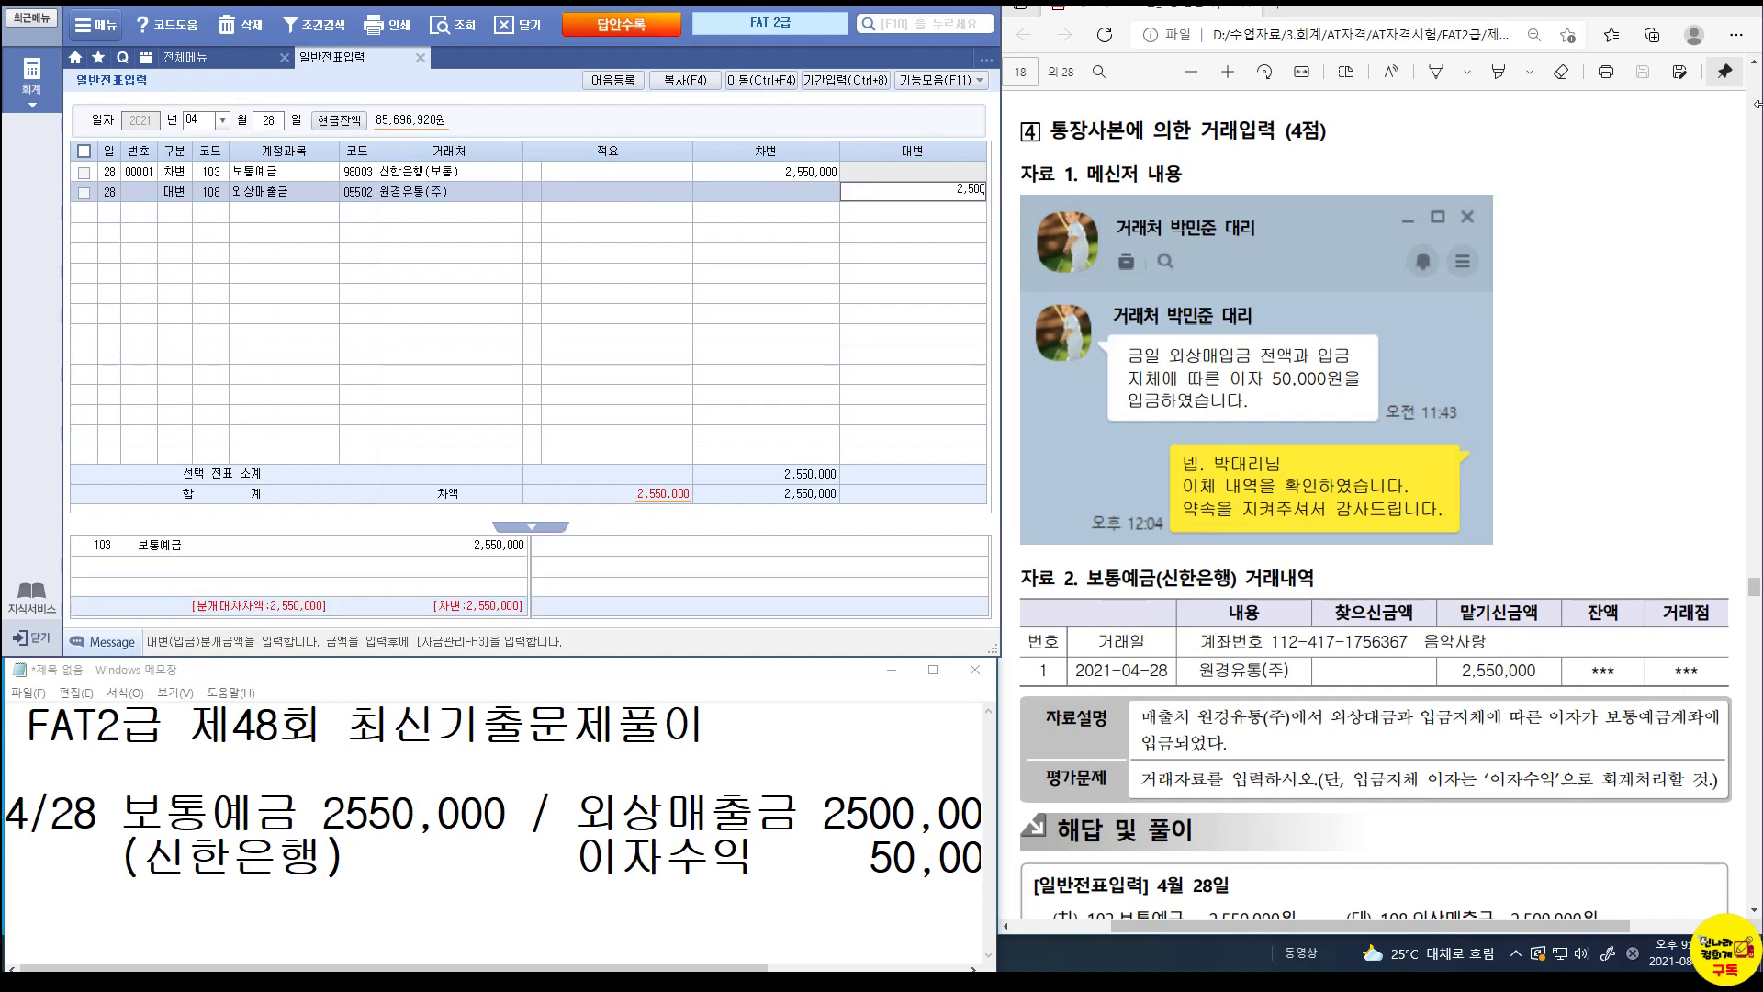
key("Return")
Add a credit row for 901 이자수익 of 50,000 to balance the voucher.
type("4")
key("Return")
type("901")
key("Return")
key("Return")
key("Return")
key("Return")
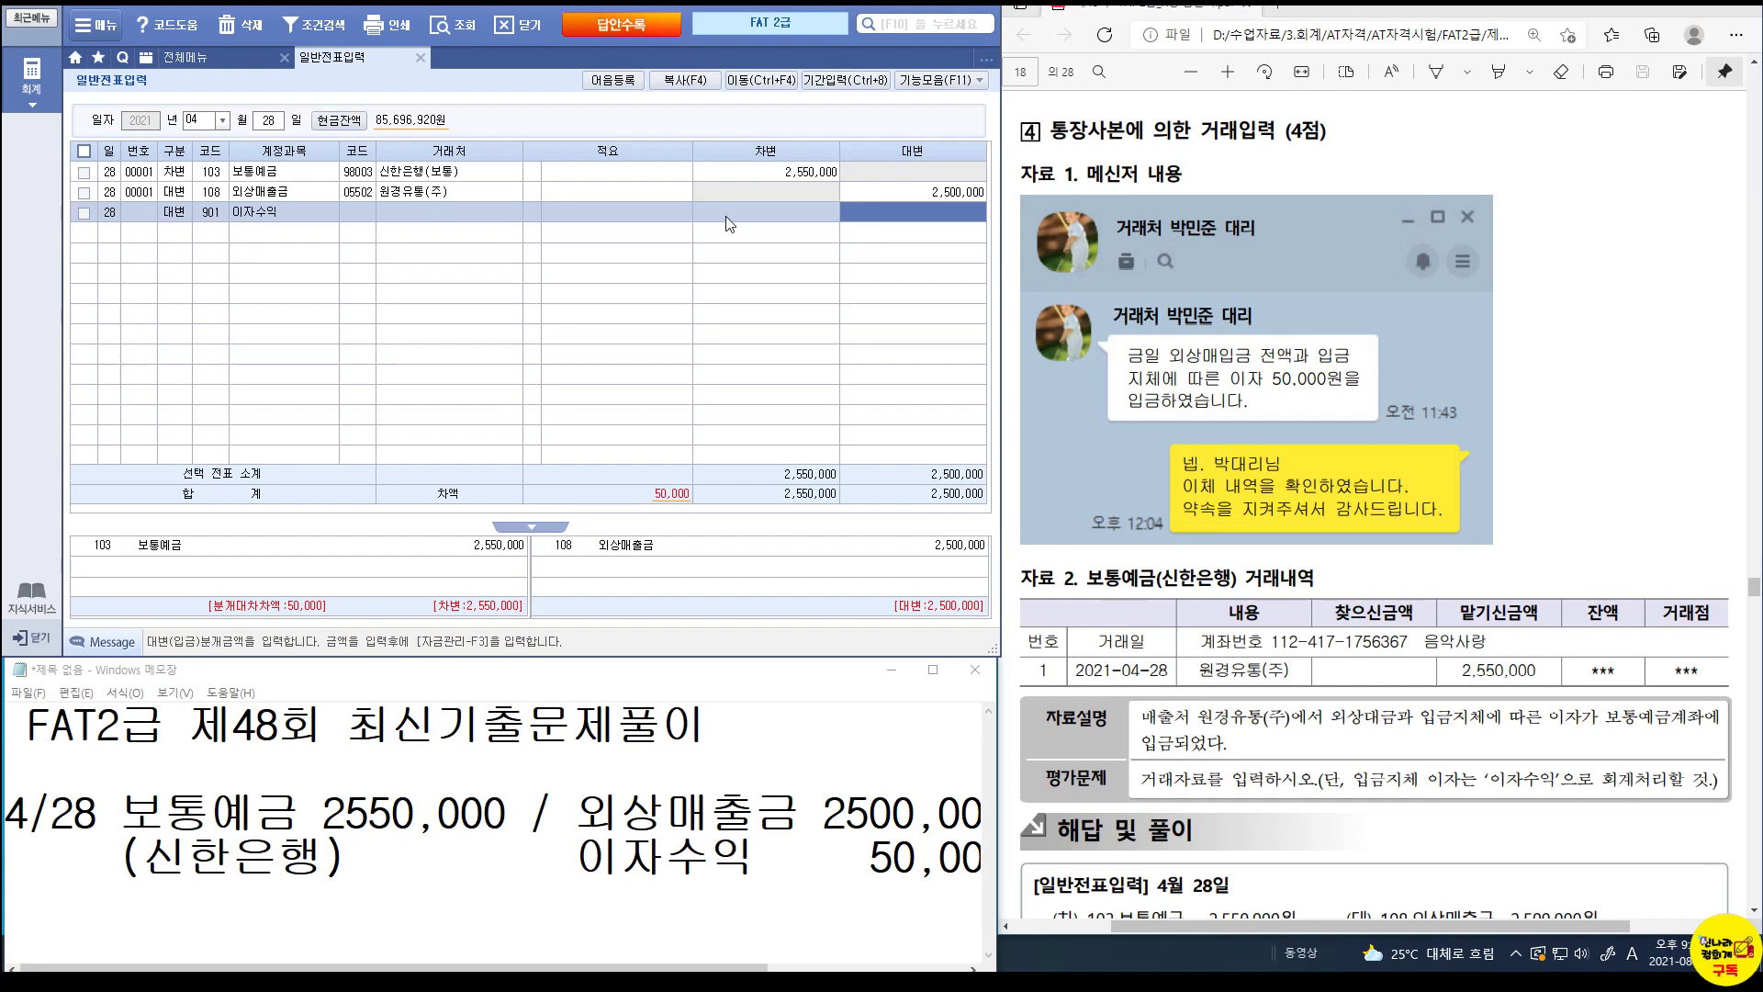
left_click(878, 214)
type("500000")
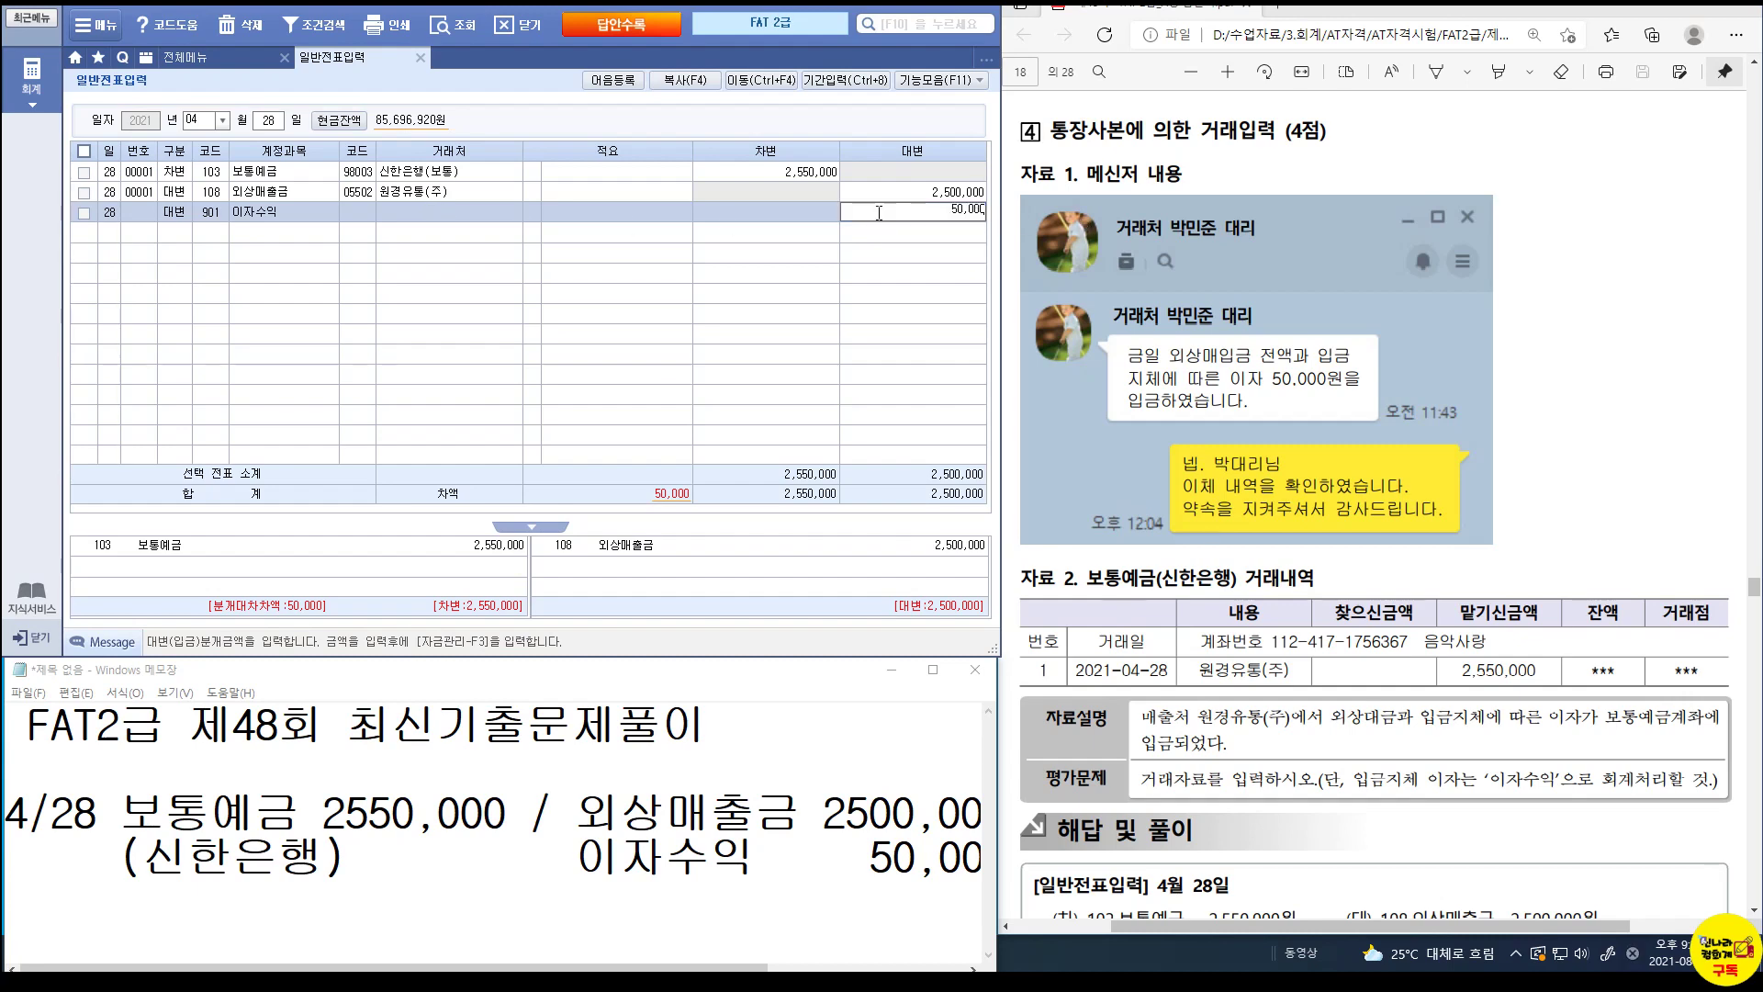
key("Return")
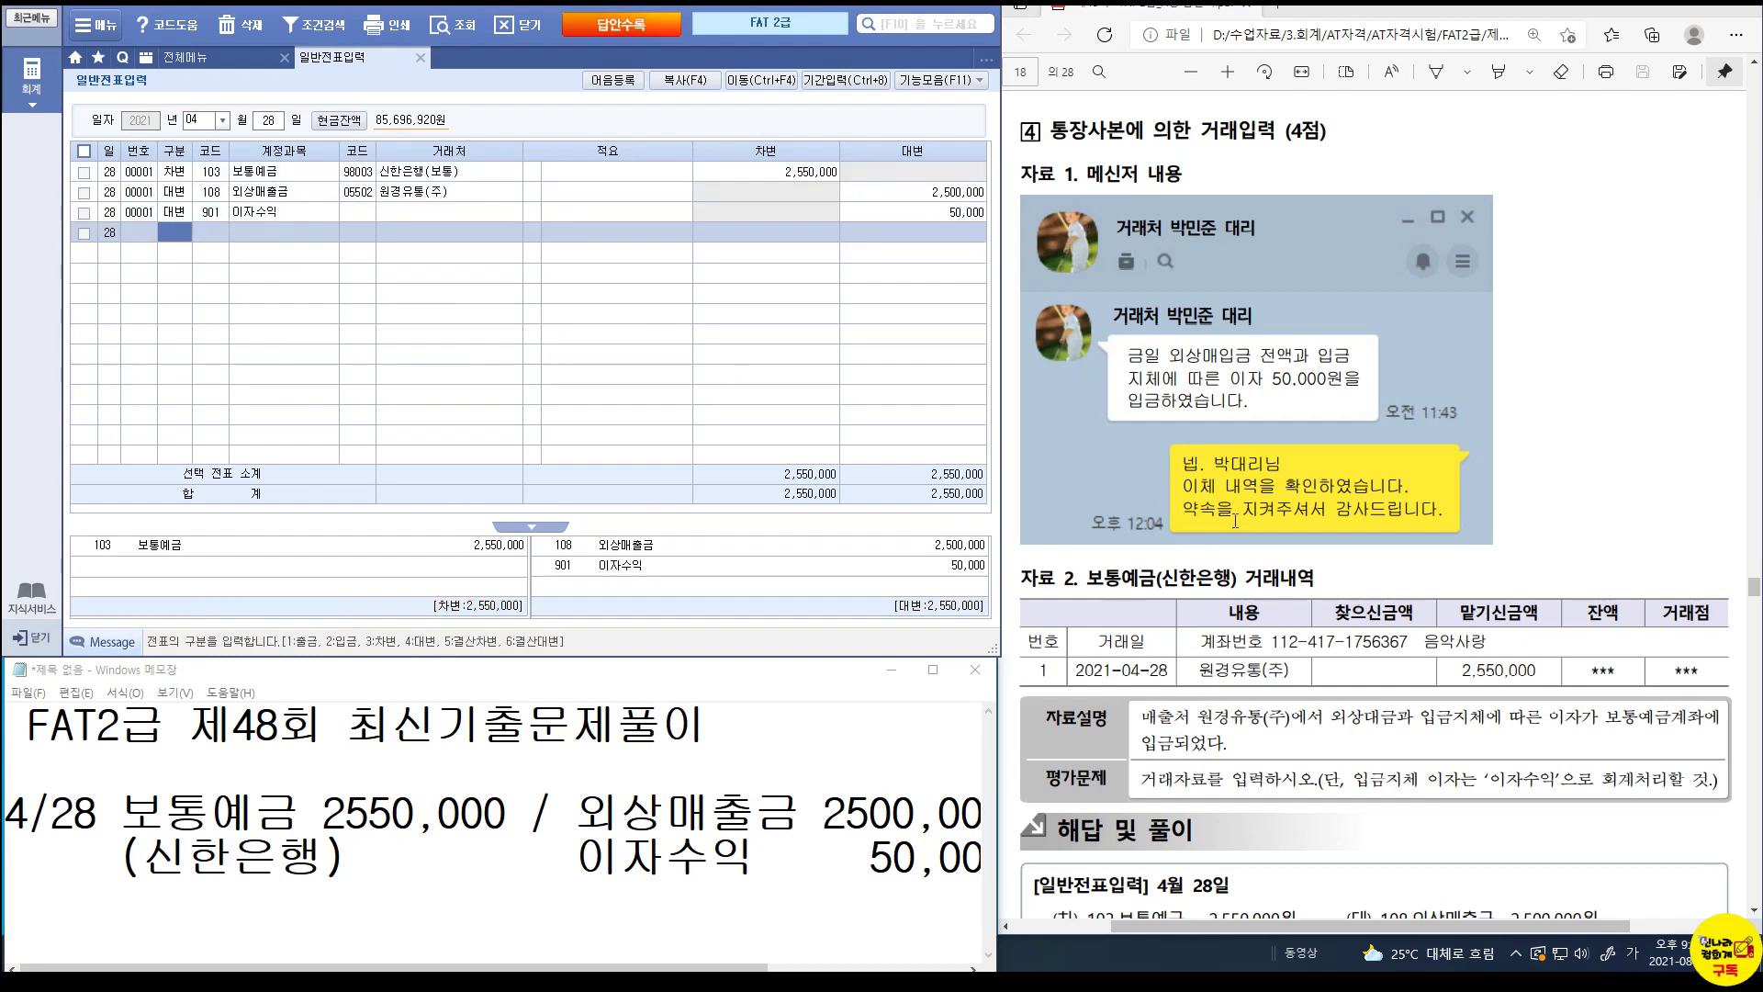
scroll(1235, 522, "down", 12)
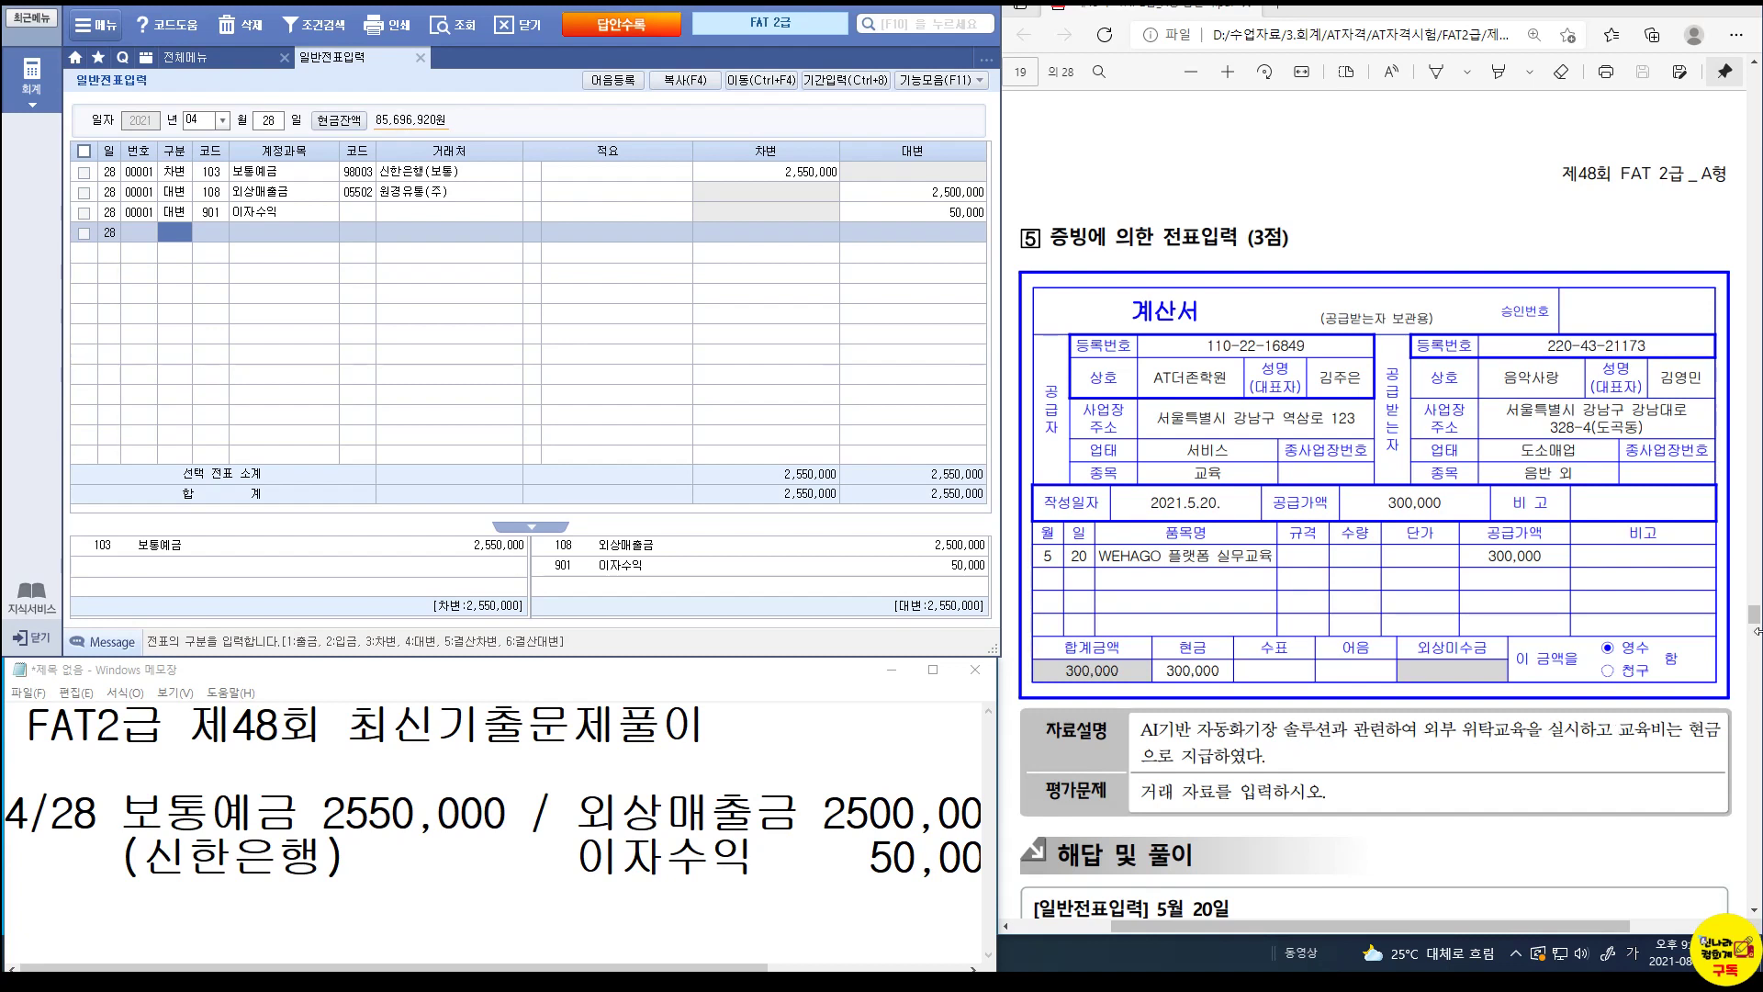
Set the voucher date to May 20.
left_click(189, 121)
type("5")
key("Return")
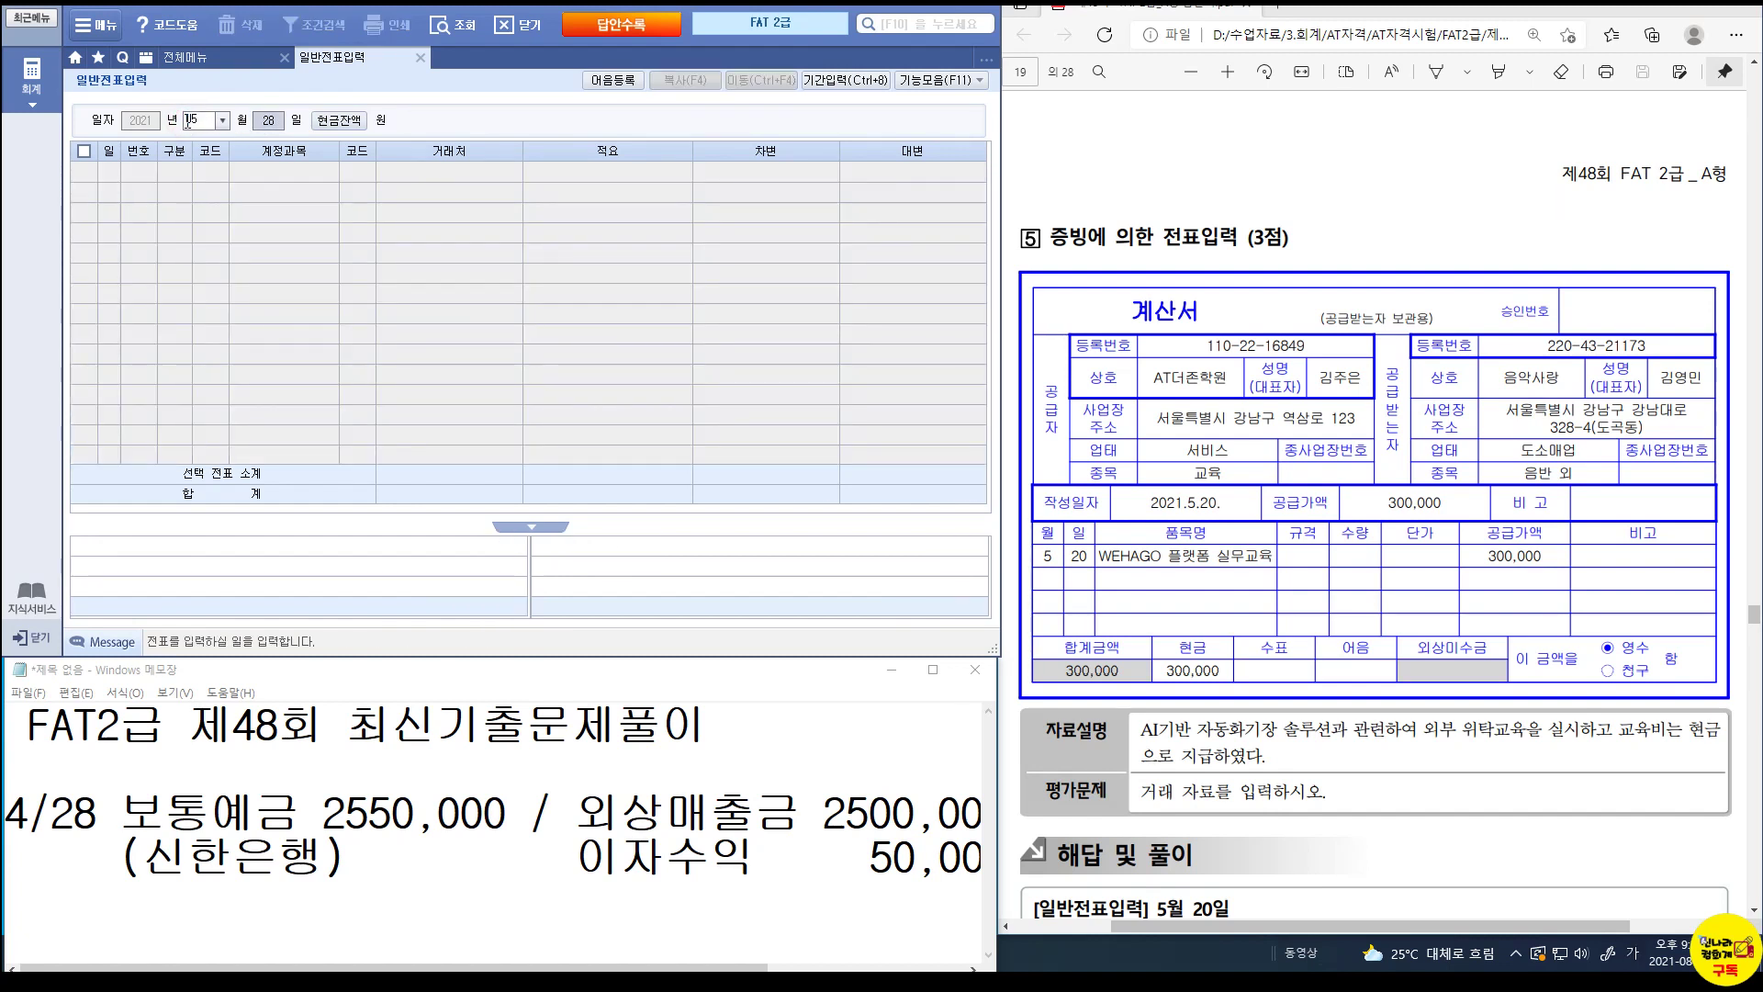
type("20")
key("Return")
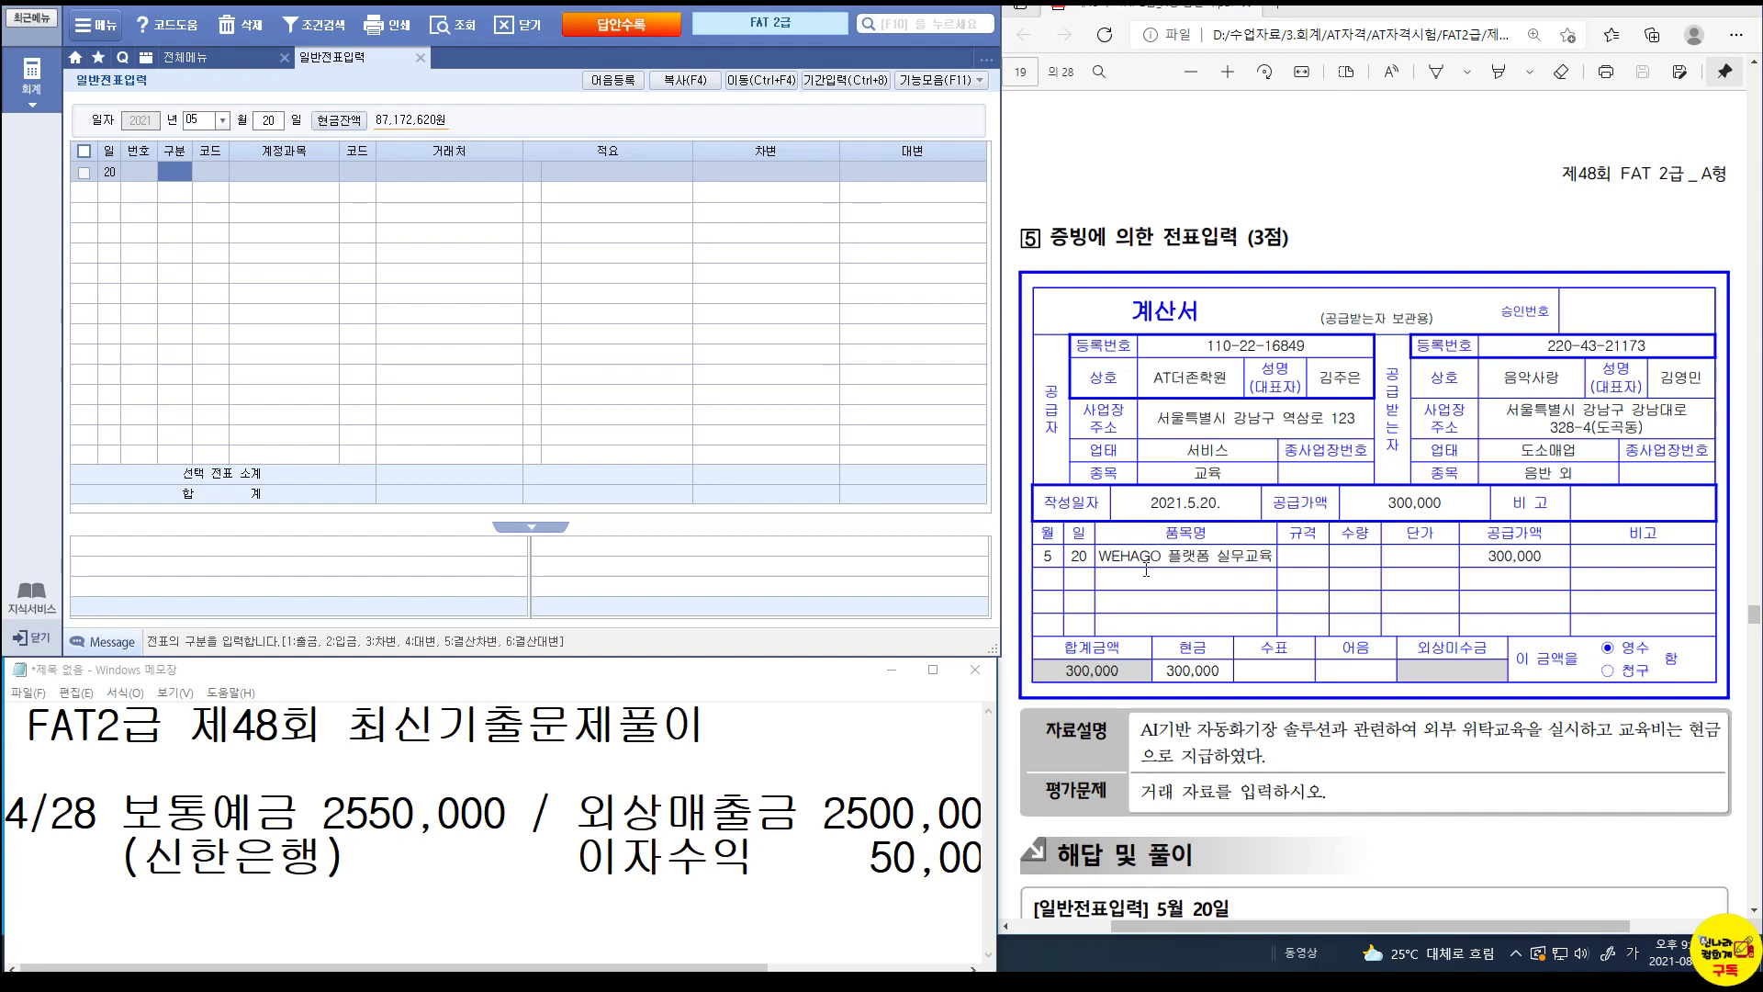
Record a cash payment debit of 300,000 to 825 교육훈련비, then bring up problem 6 in the PDF.
left_click(169, 170)
type("1ㄱㄴ")
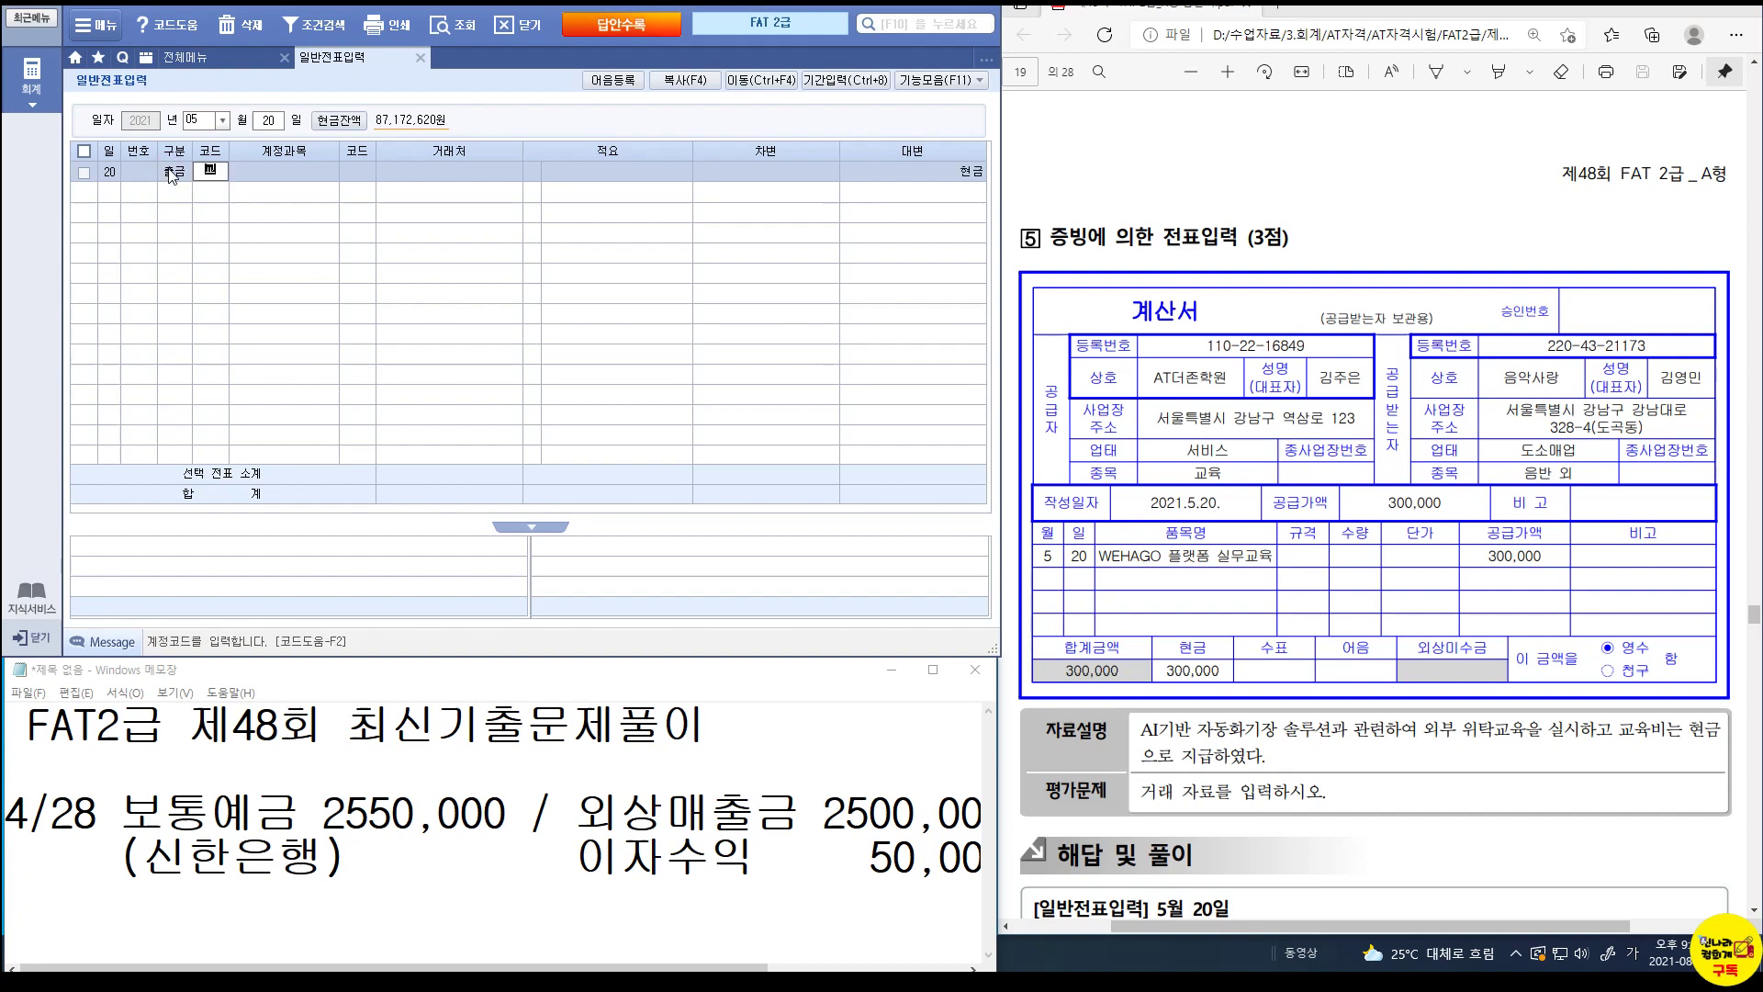
key("BackSpace")
key("BackSpace")
type("교육")
key("Return")
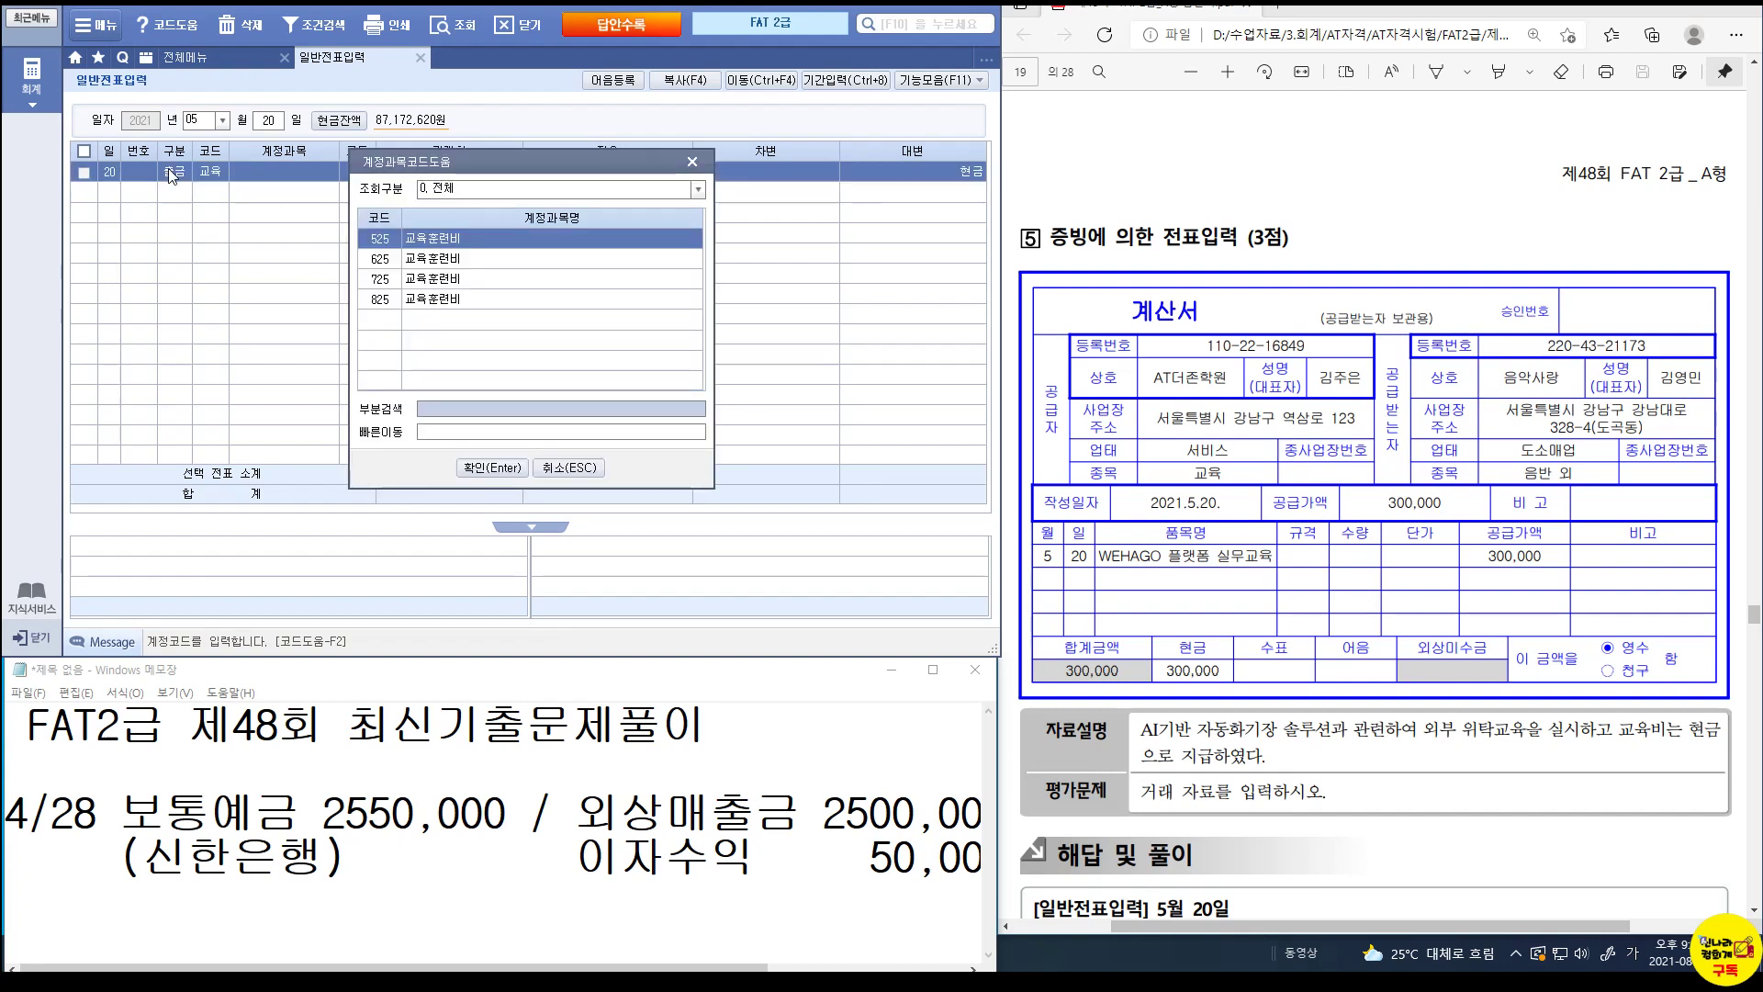
key("Down")
key("Down")
key("Down")
key("Return")
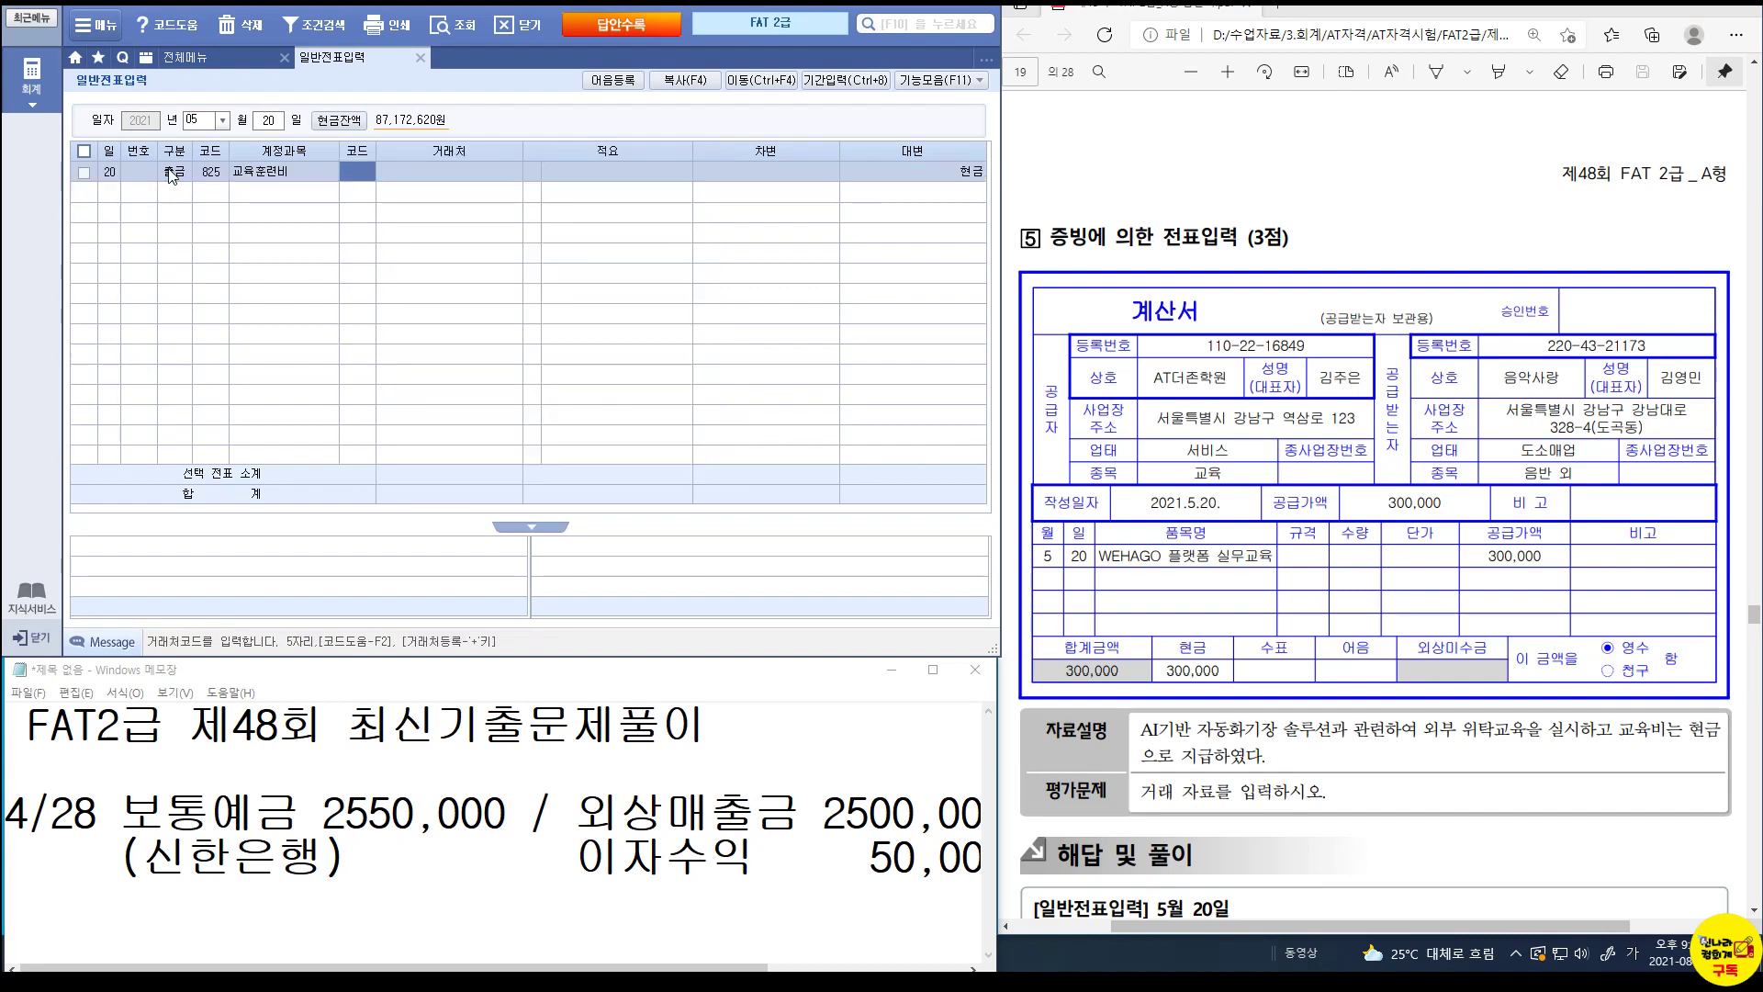
key("Return")
key("Return")
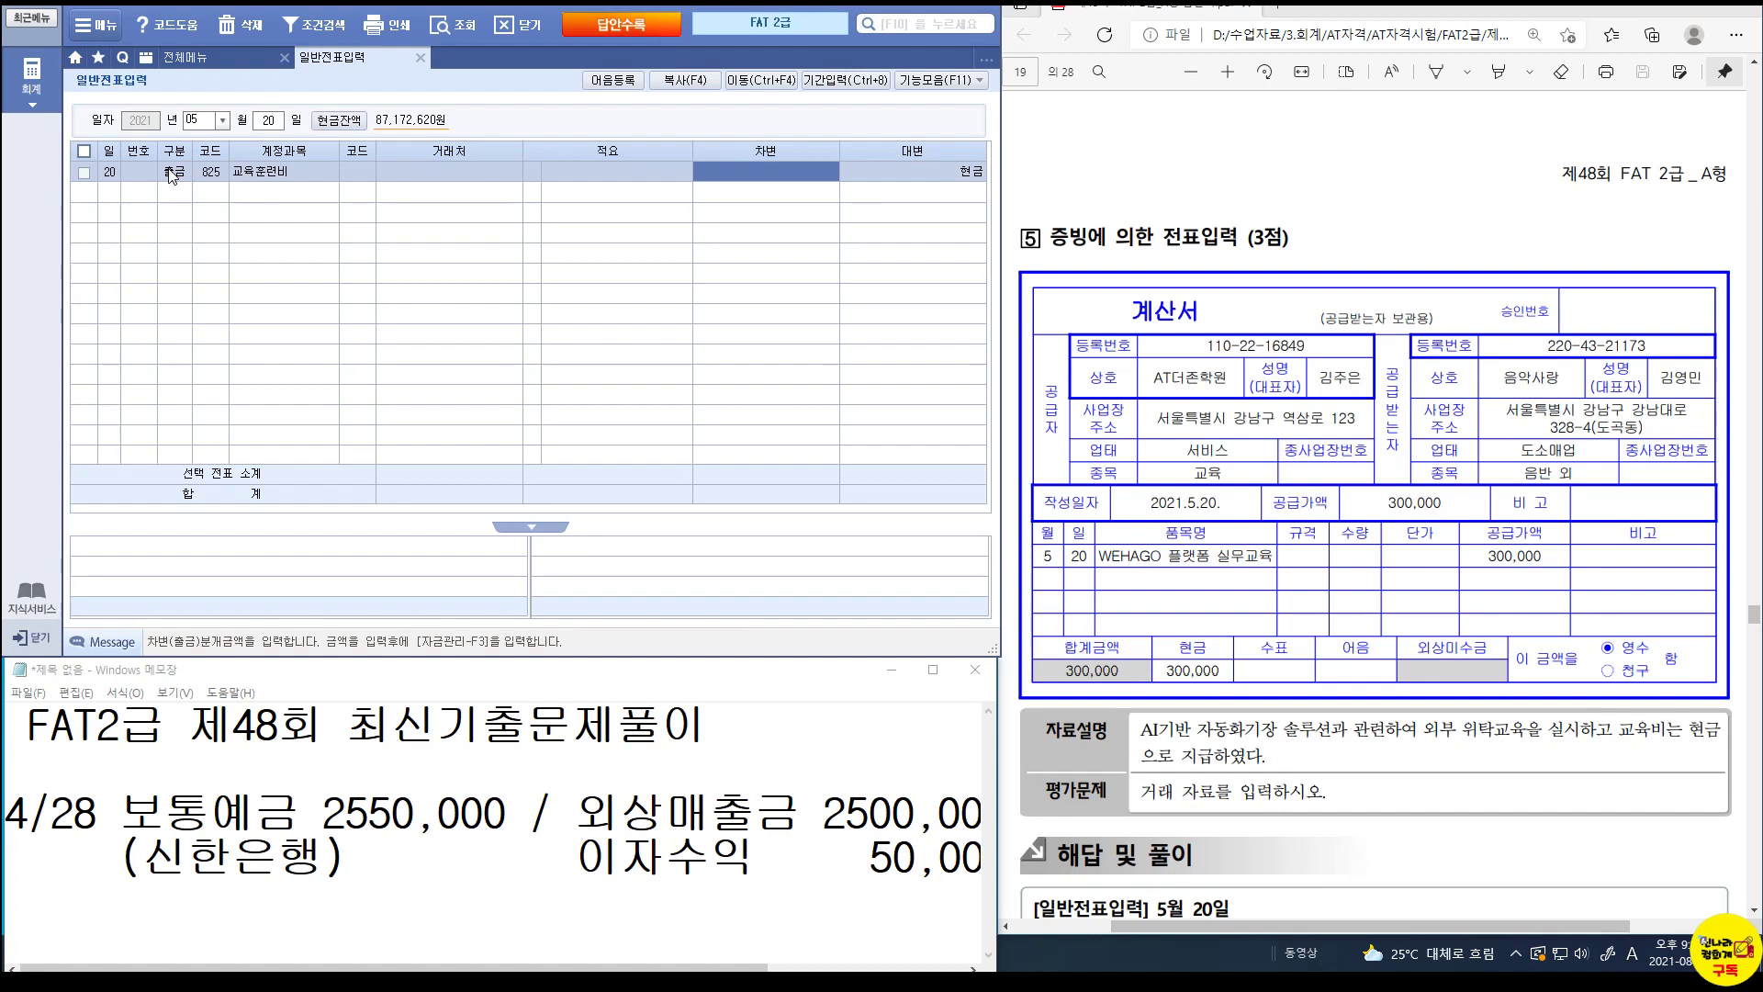
type("300")
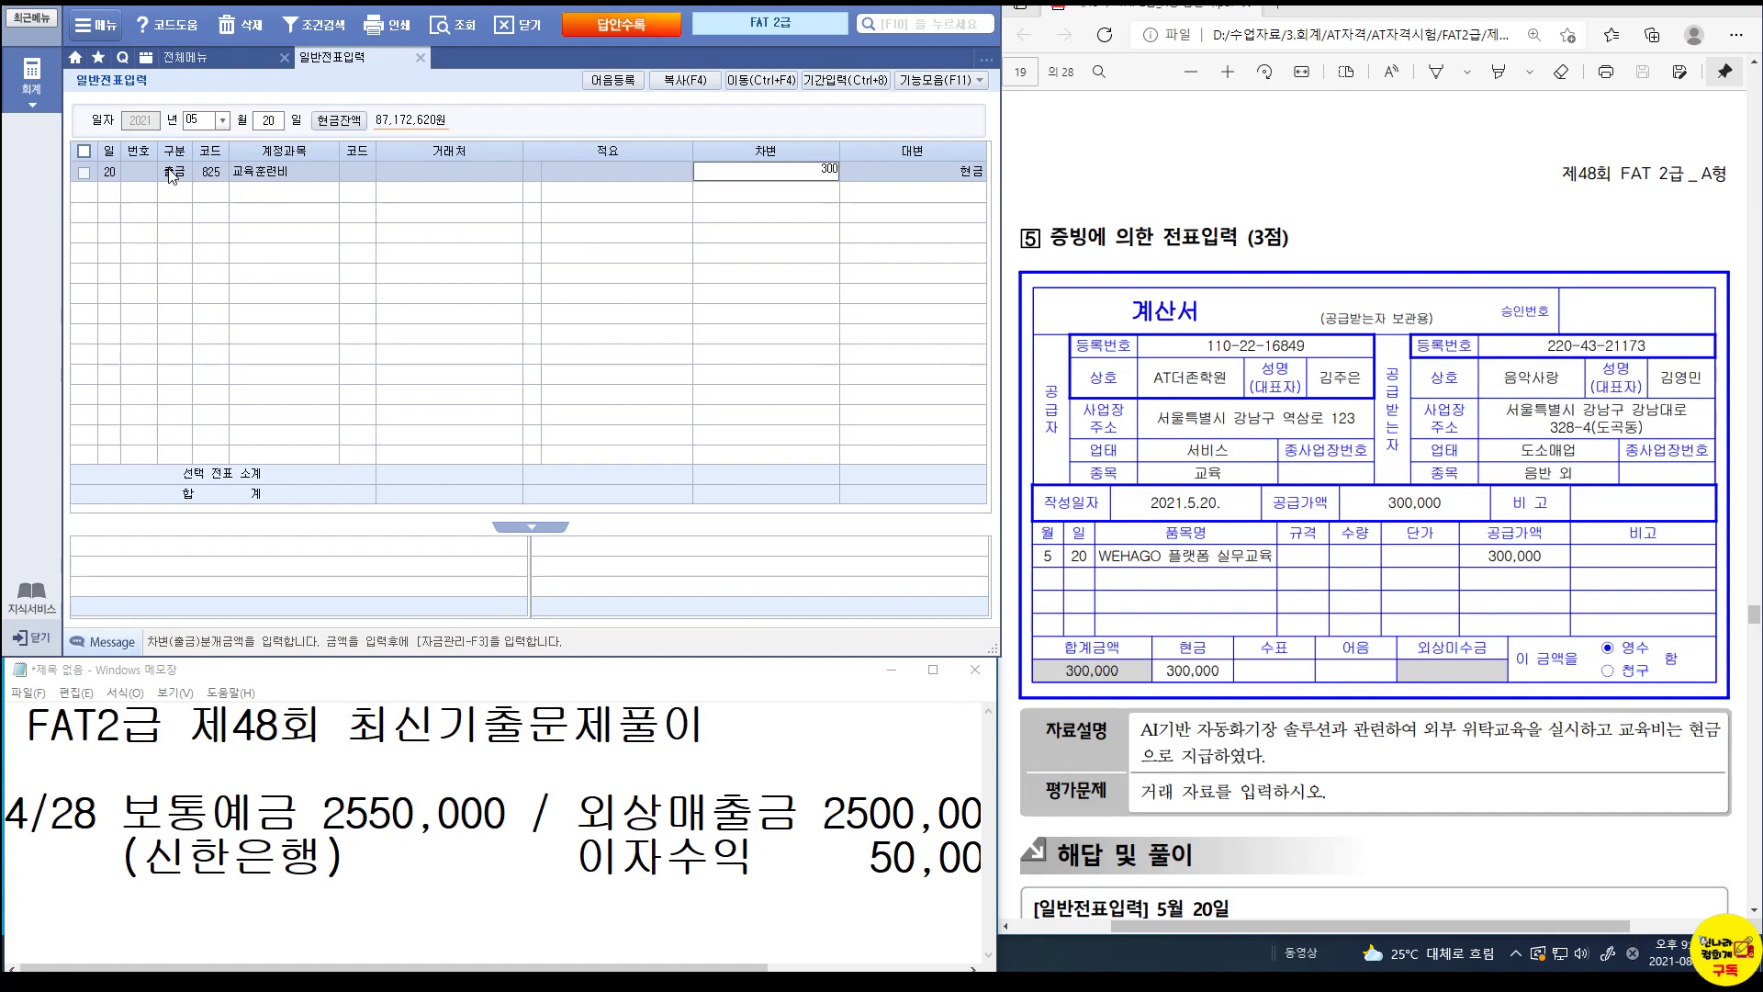
type(",000")
key("Return")
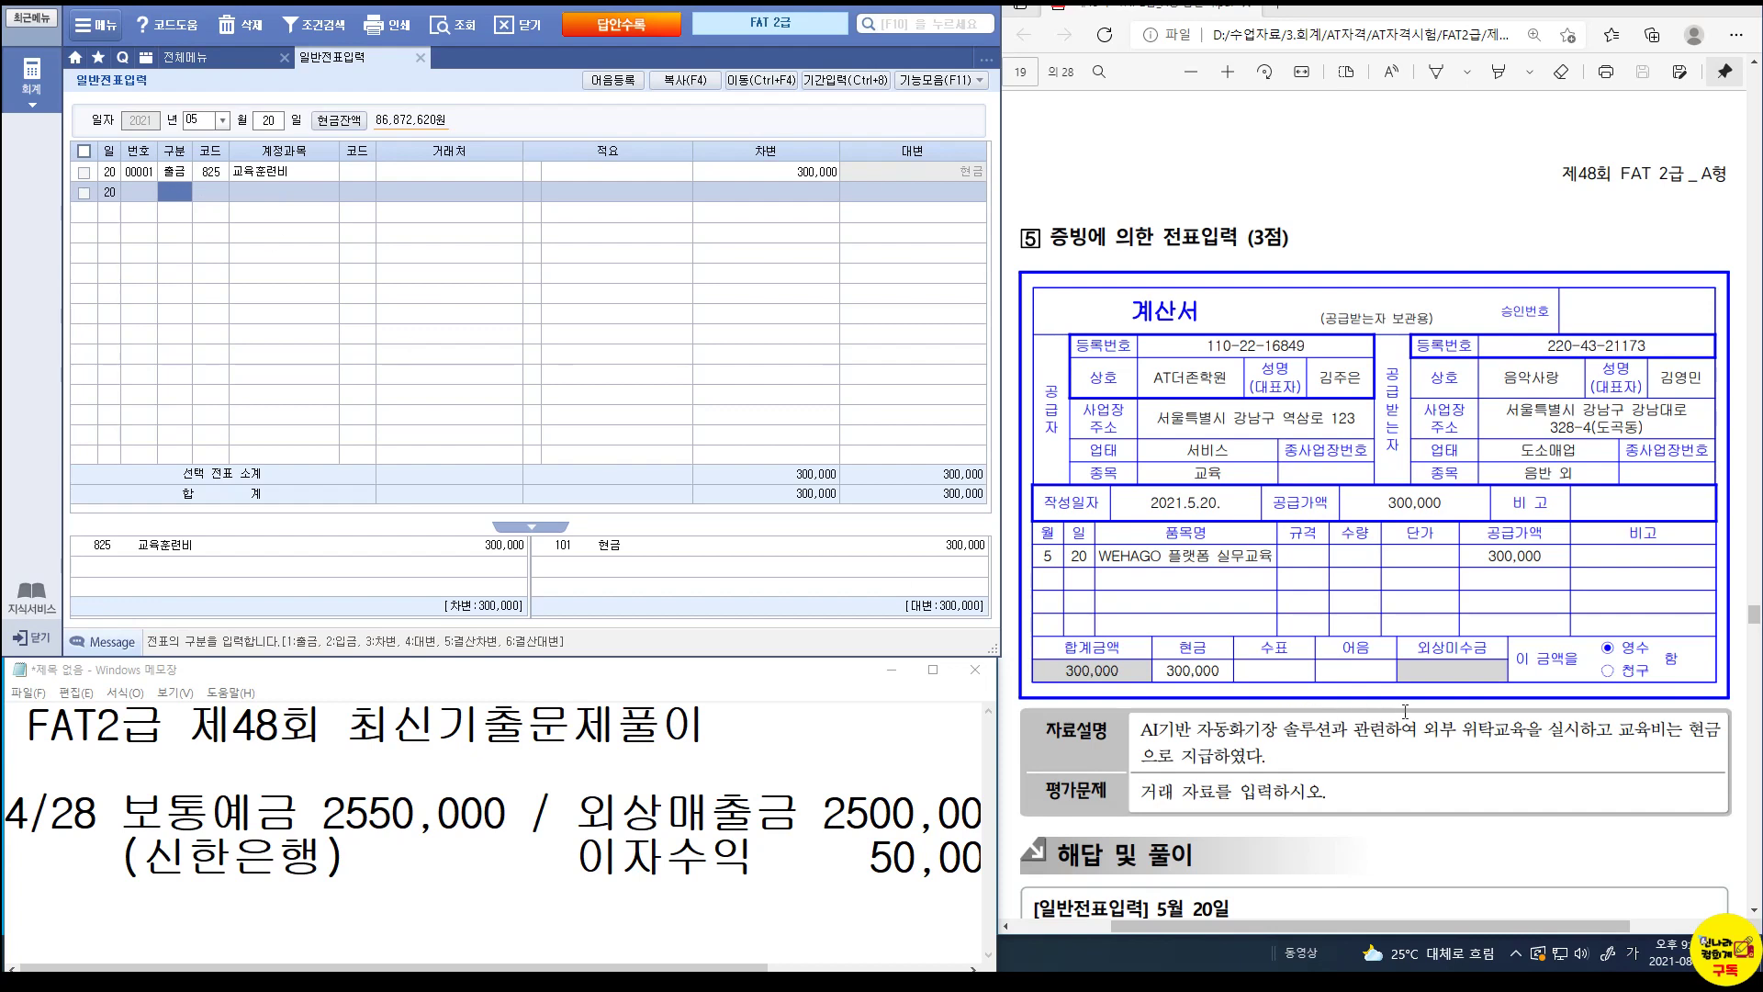
scroll(1366, 726, "down", 5)
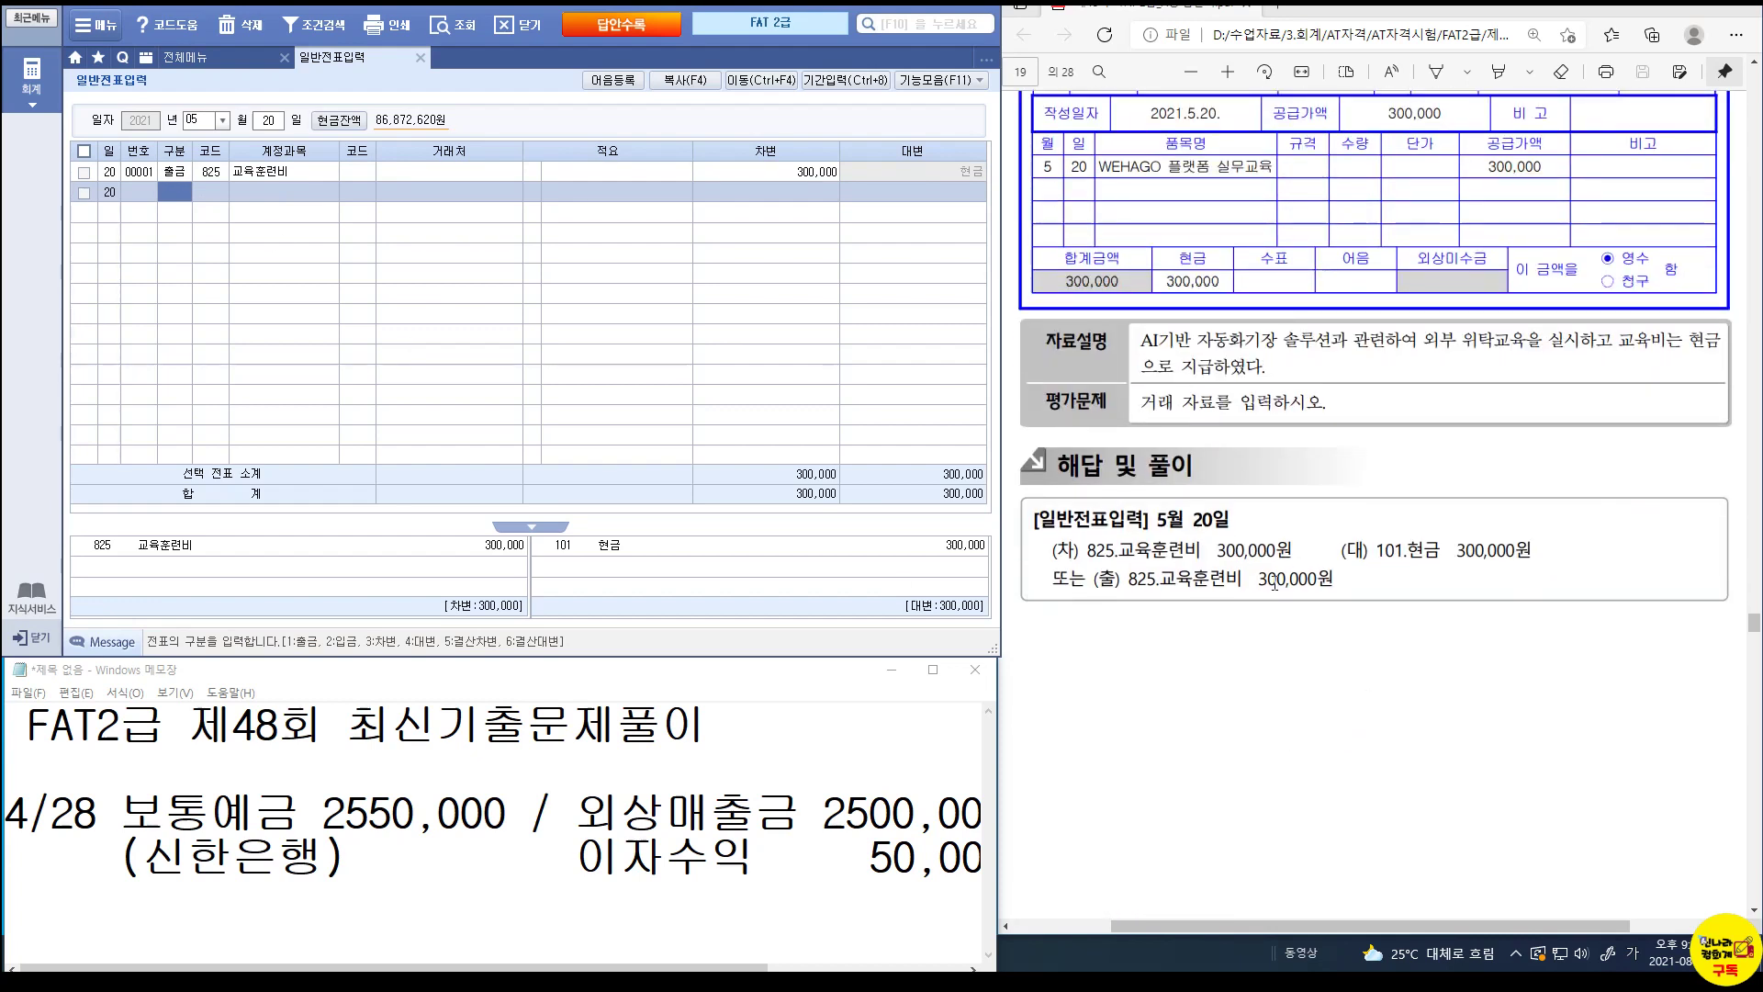
scroll(1274, 583, "down", 6)
scroll(1274, 583, "down", 4)
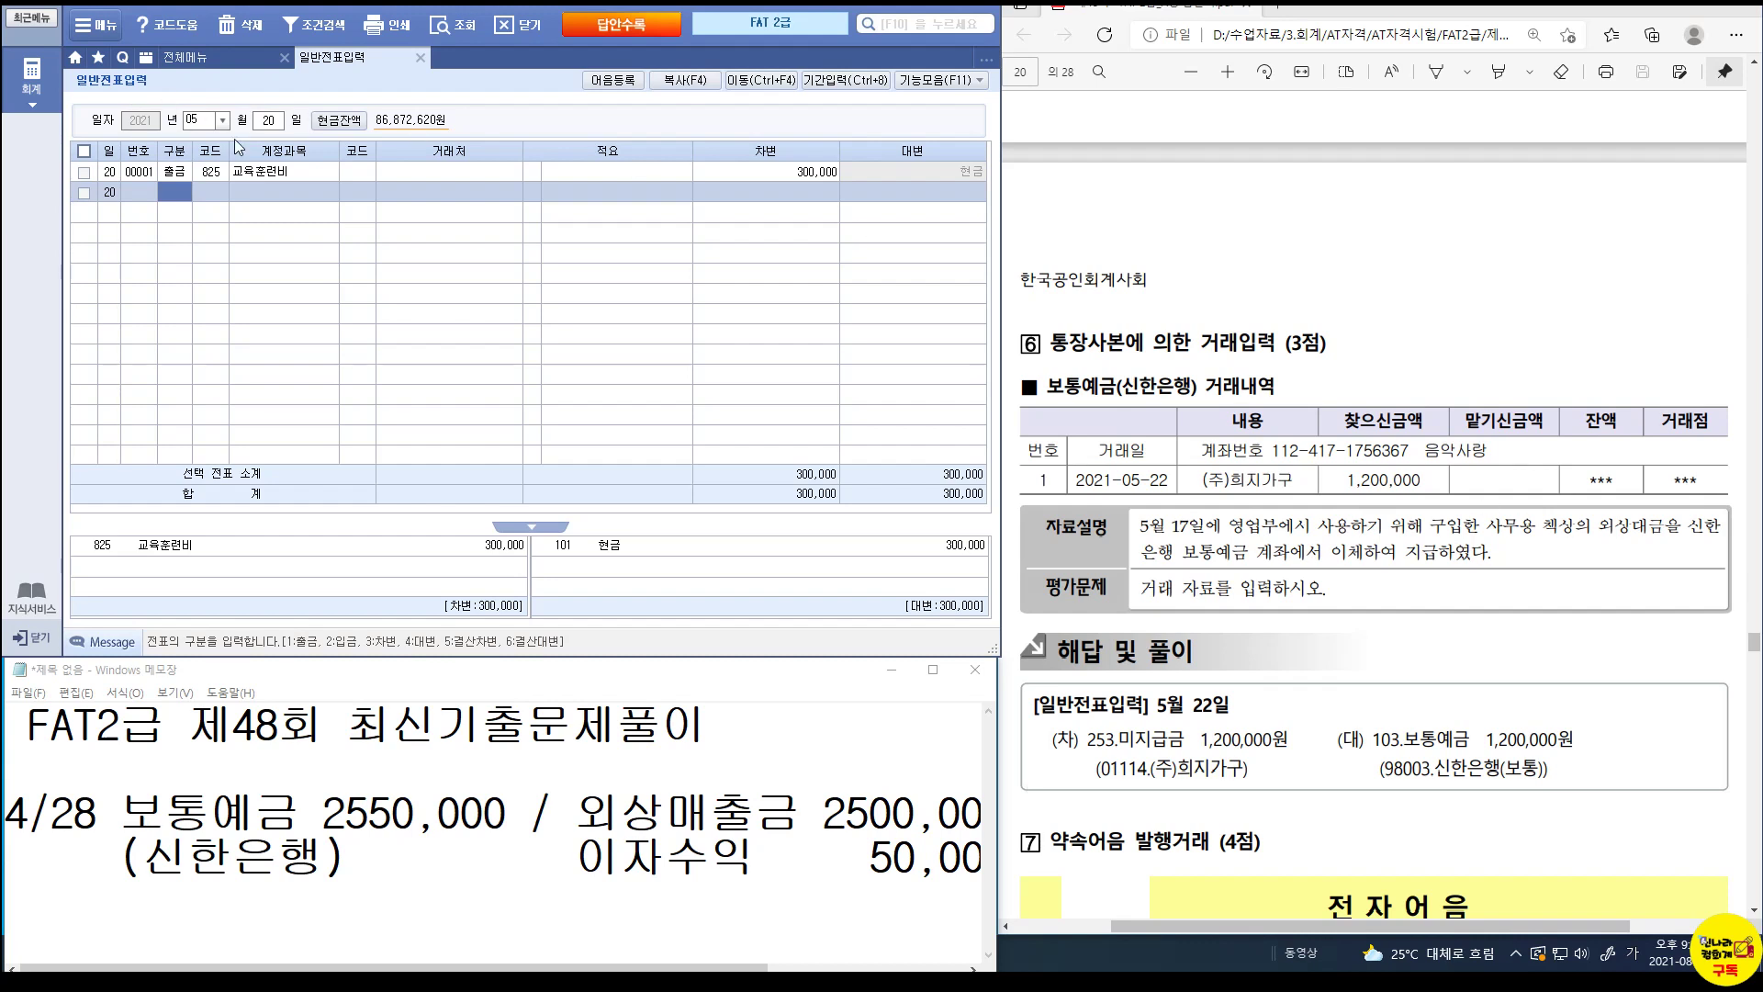
Review the existing May 17 vouchers to check the 1,200,000 미지급금 amount.
left_click(265, 127)
type("17")
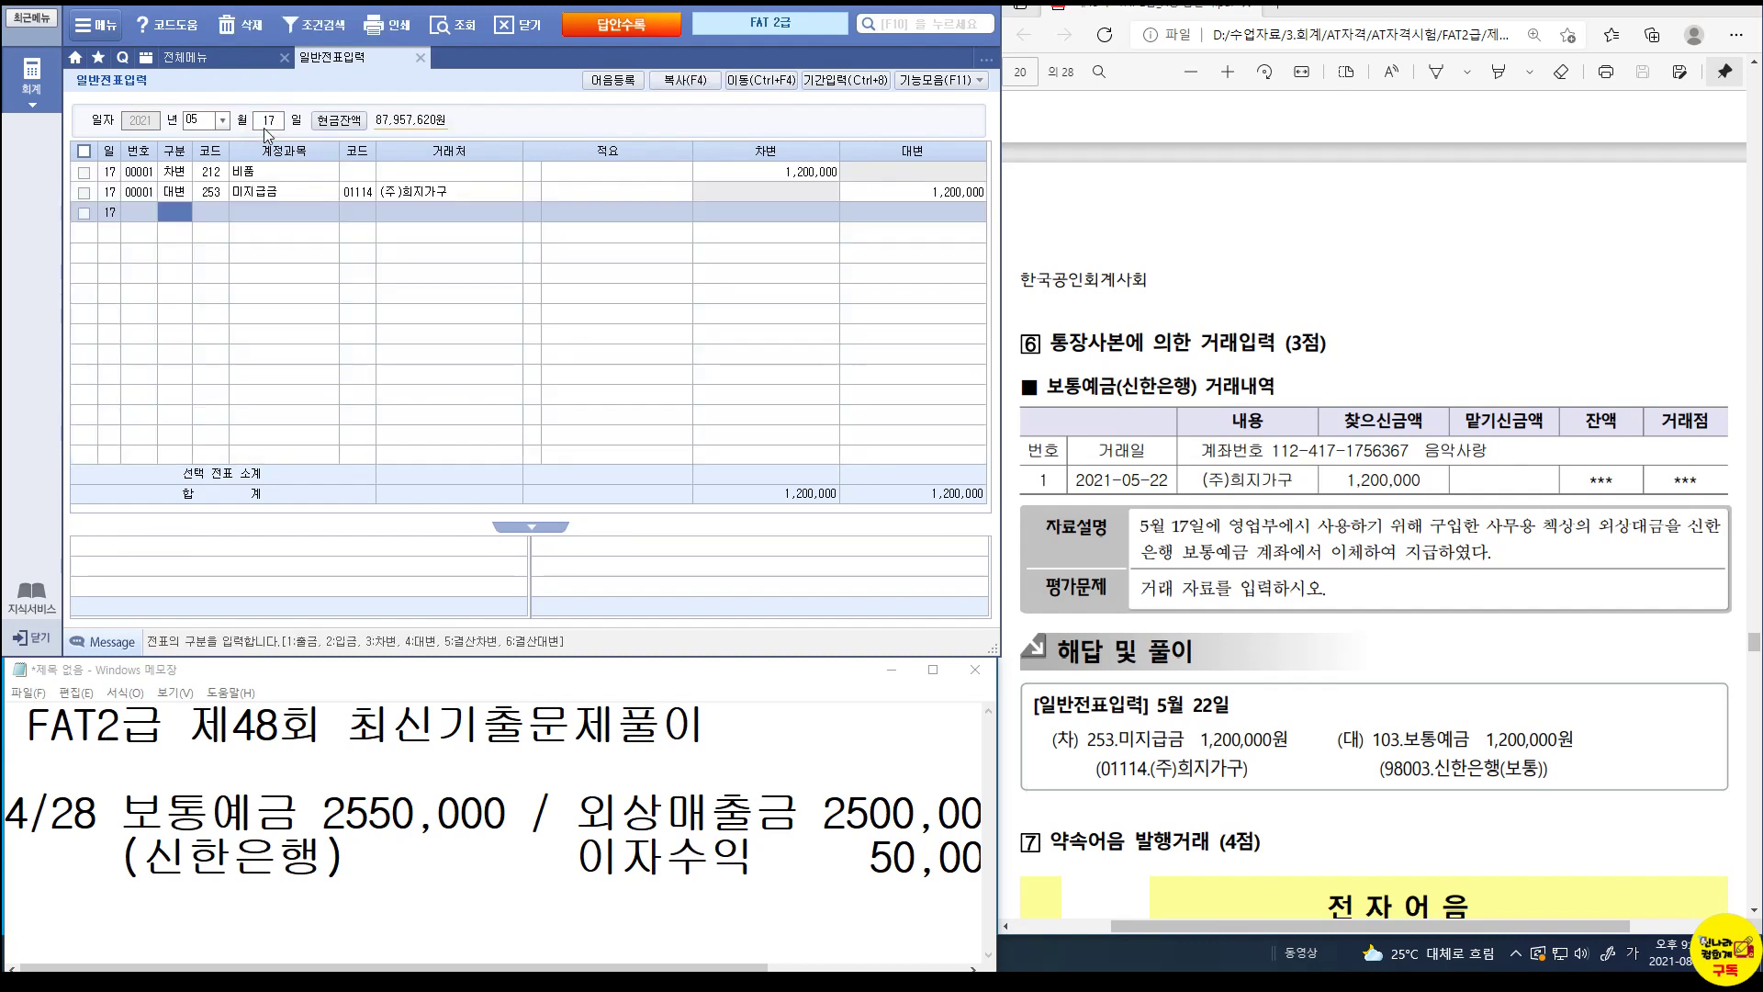
left_click(227, 194)
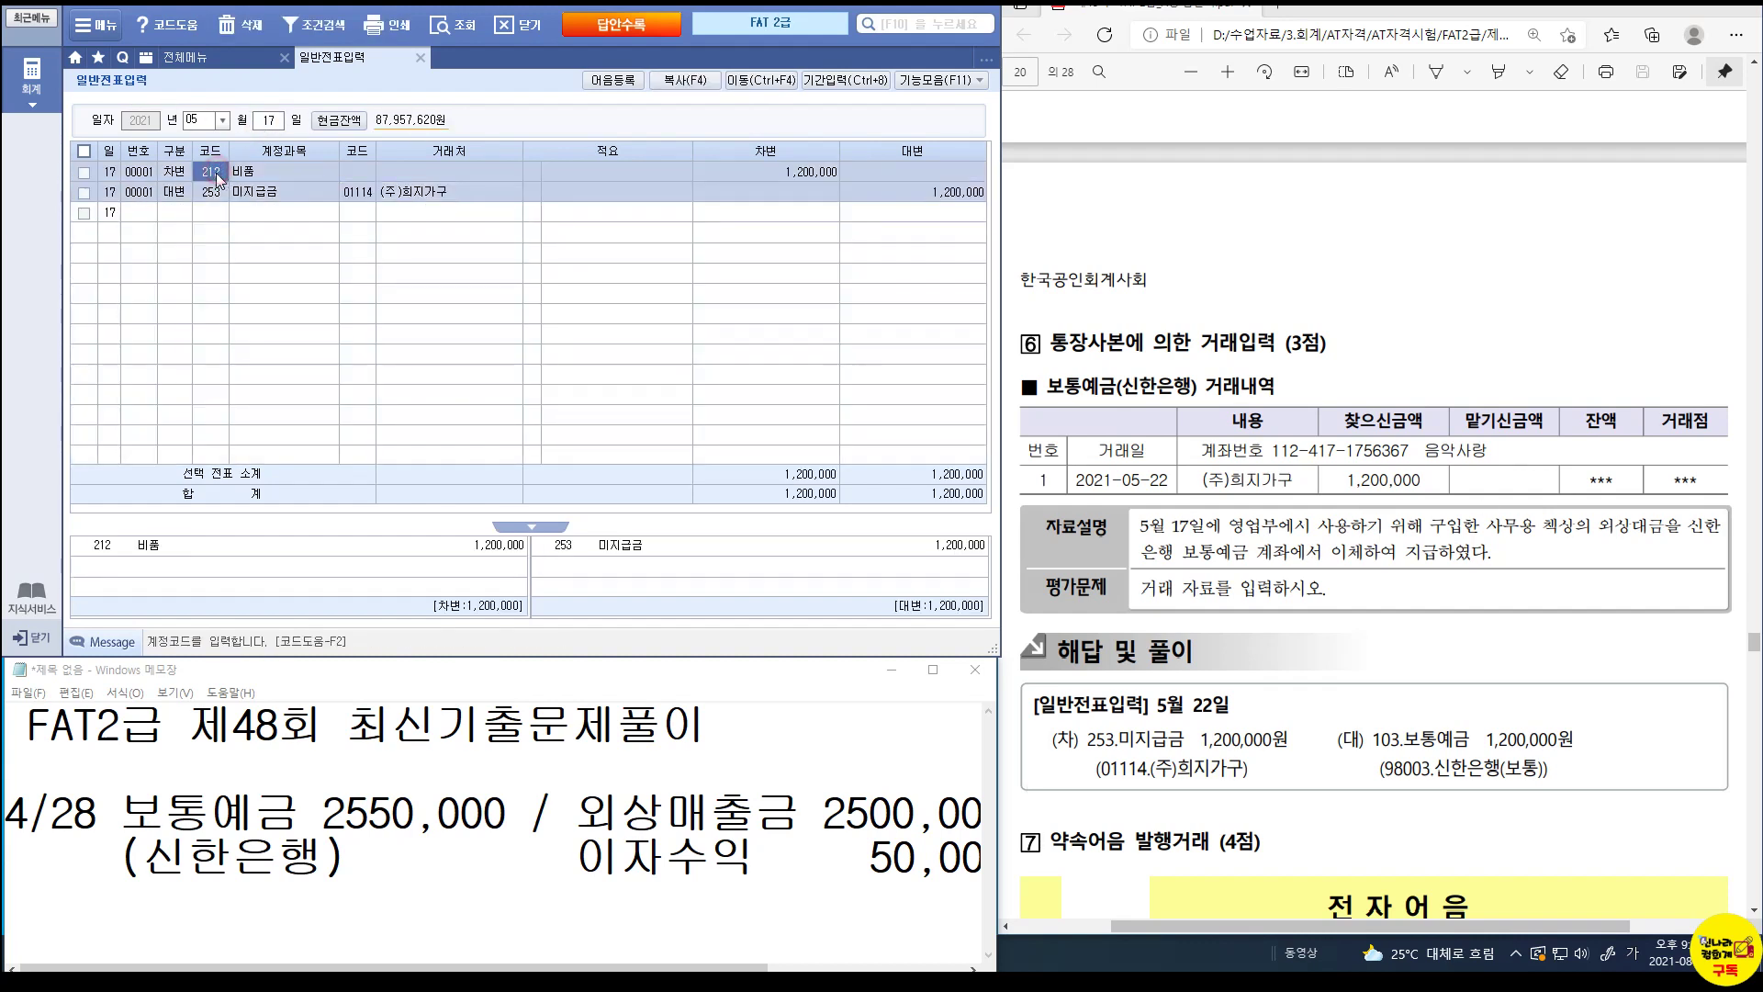
left_click(966, 194)
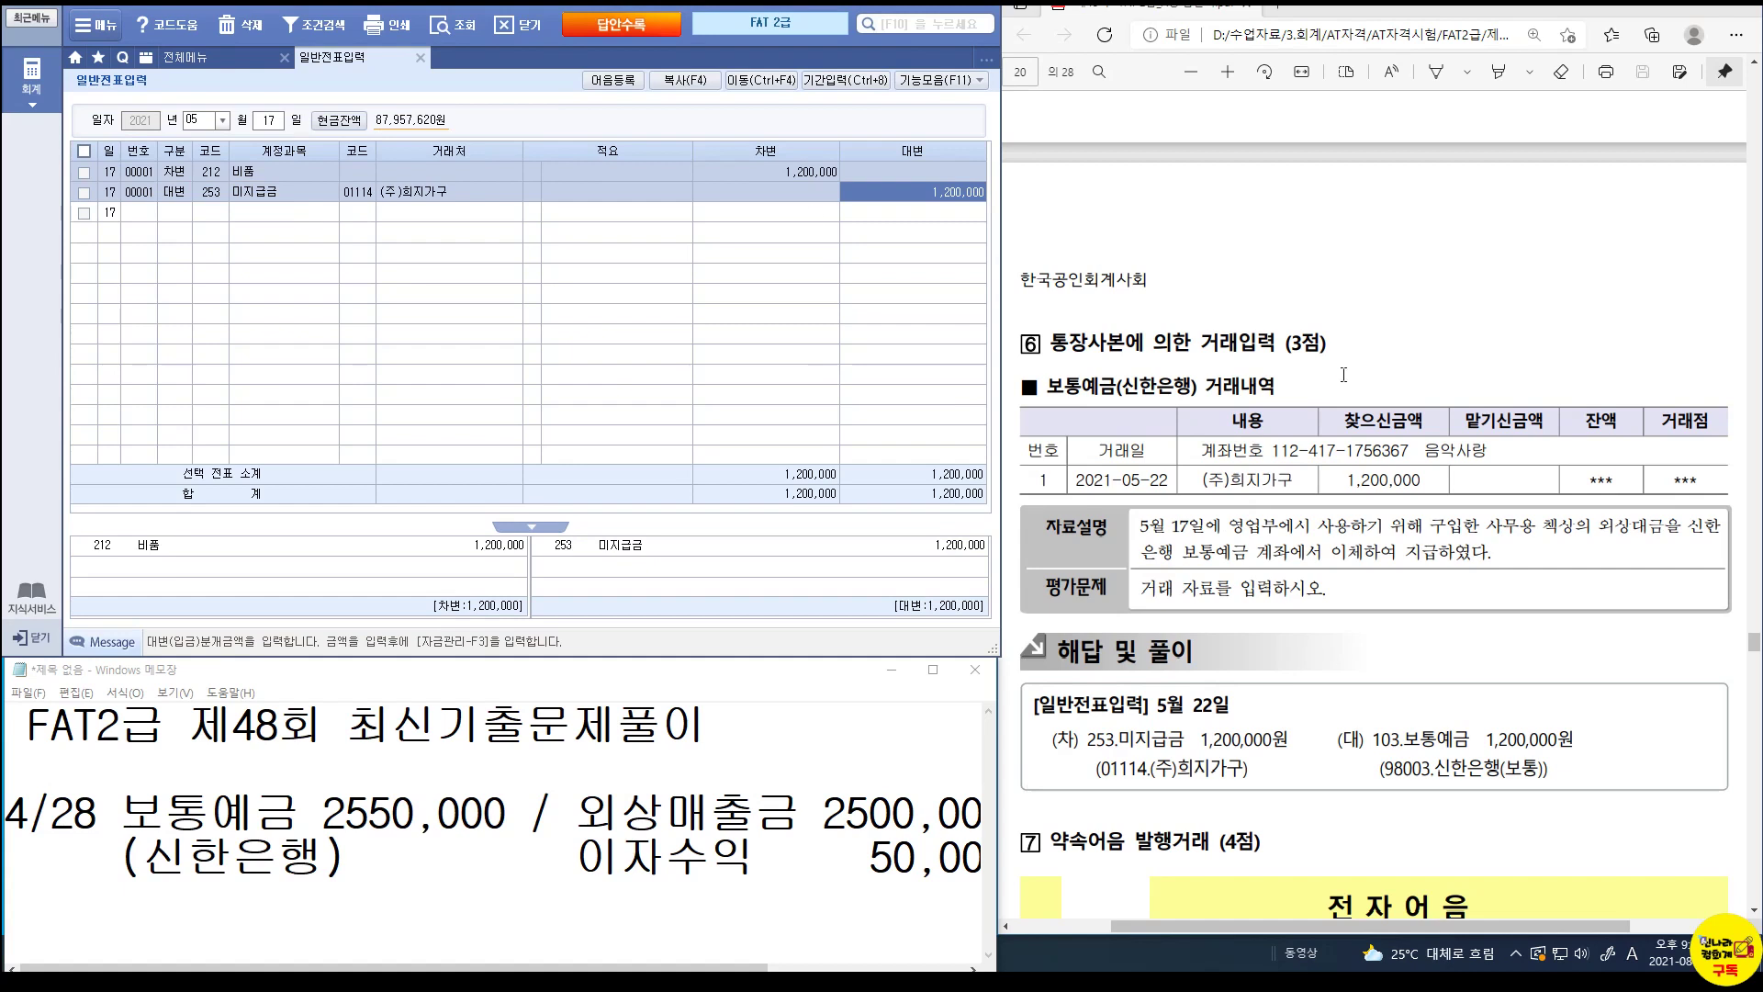
On May 22, debit 253 미지급금 1,200,000 for partner 01114 (주)희지가구.
left_click(273, 120)
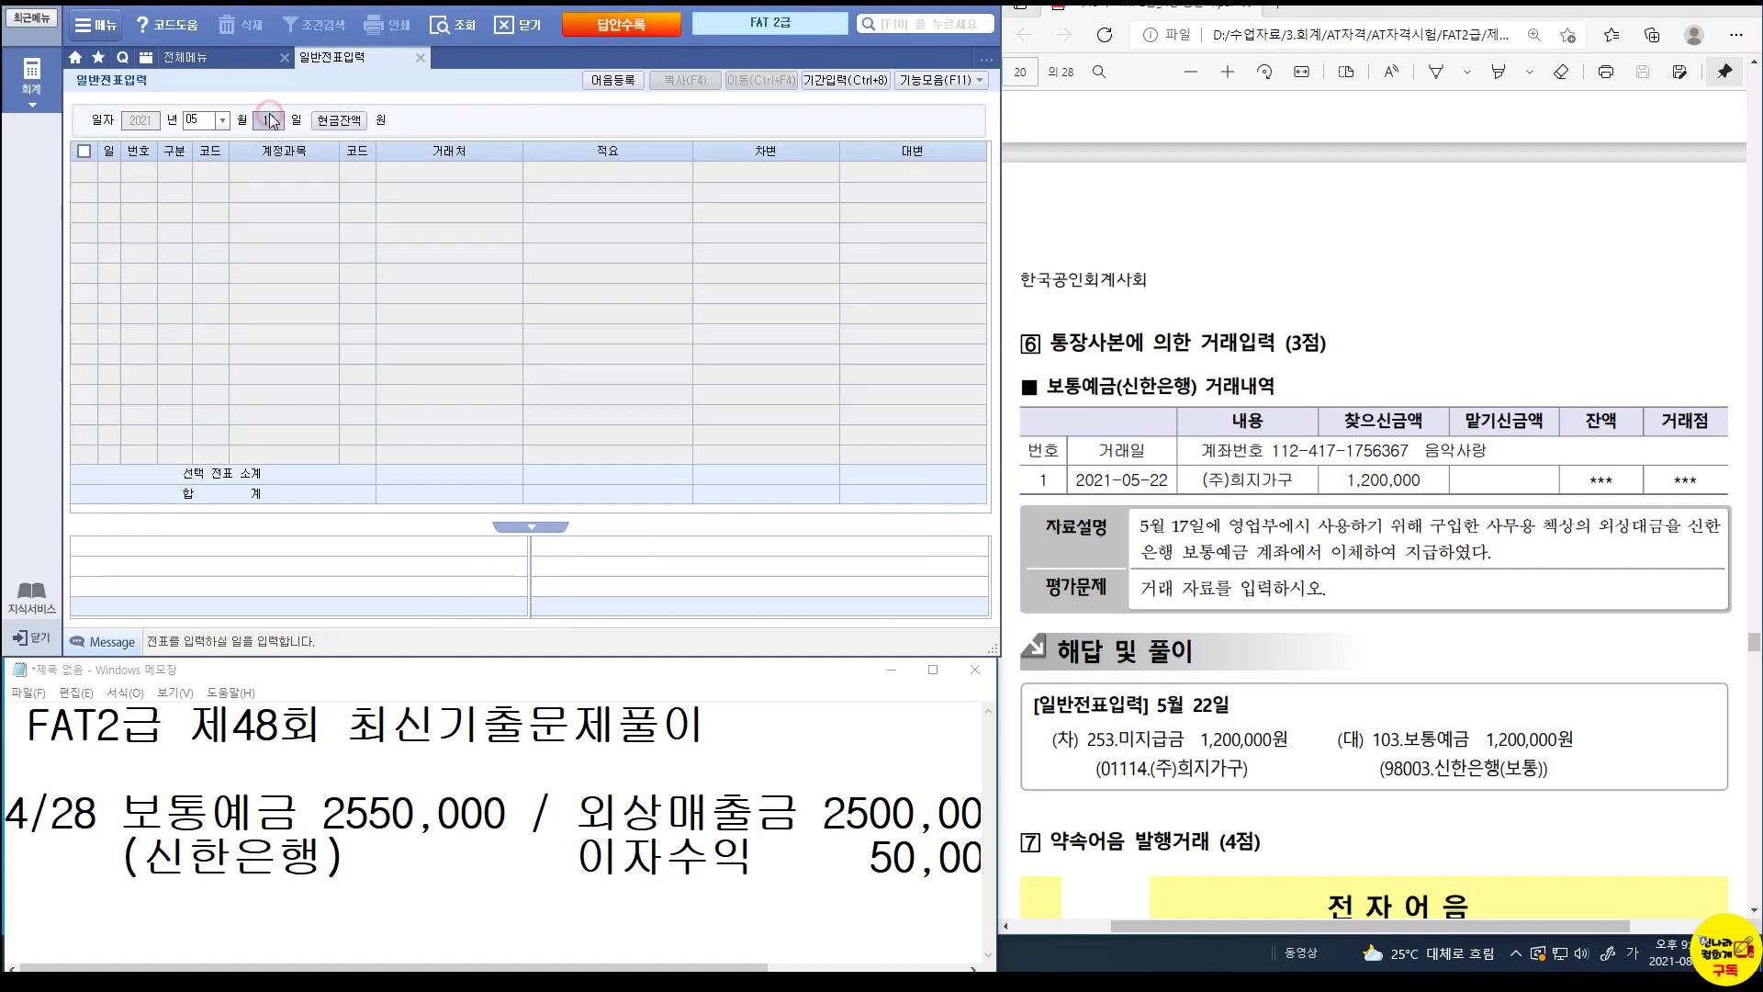
type("22")
key("Return")
type("5")
key("Return")
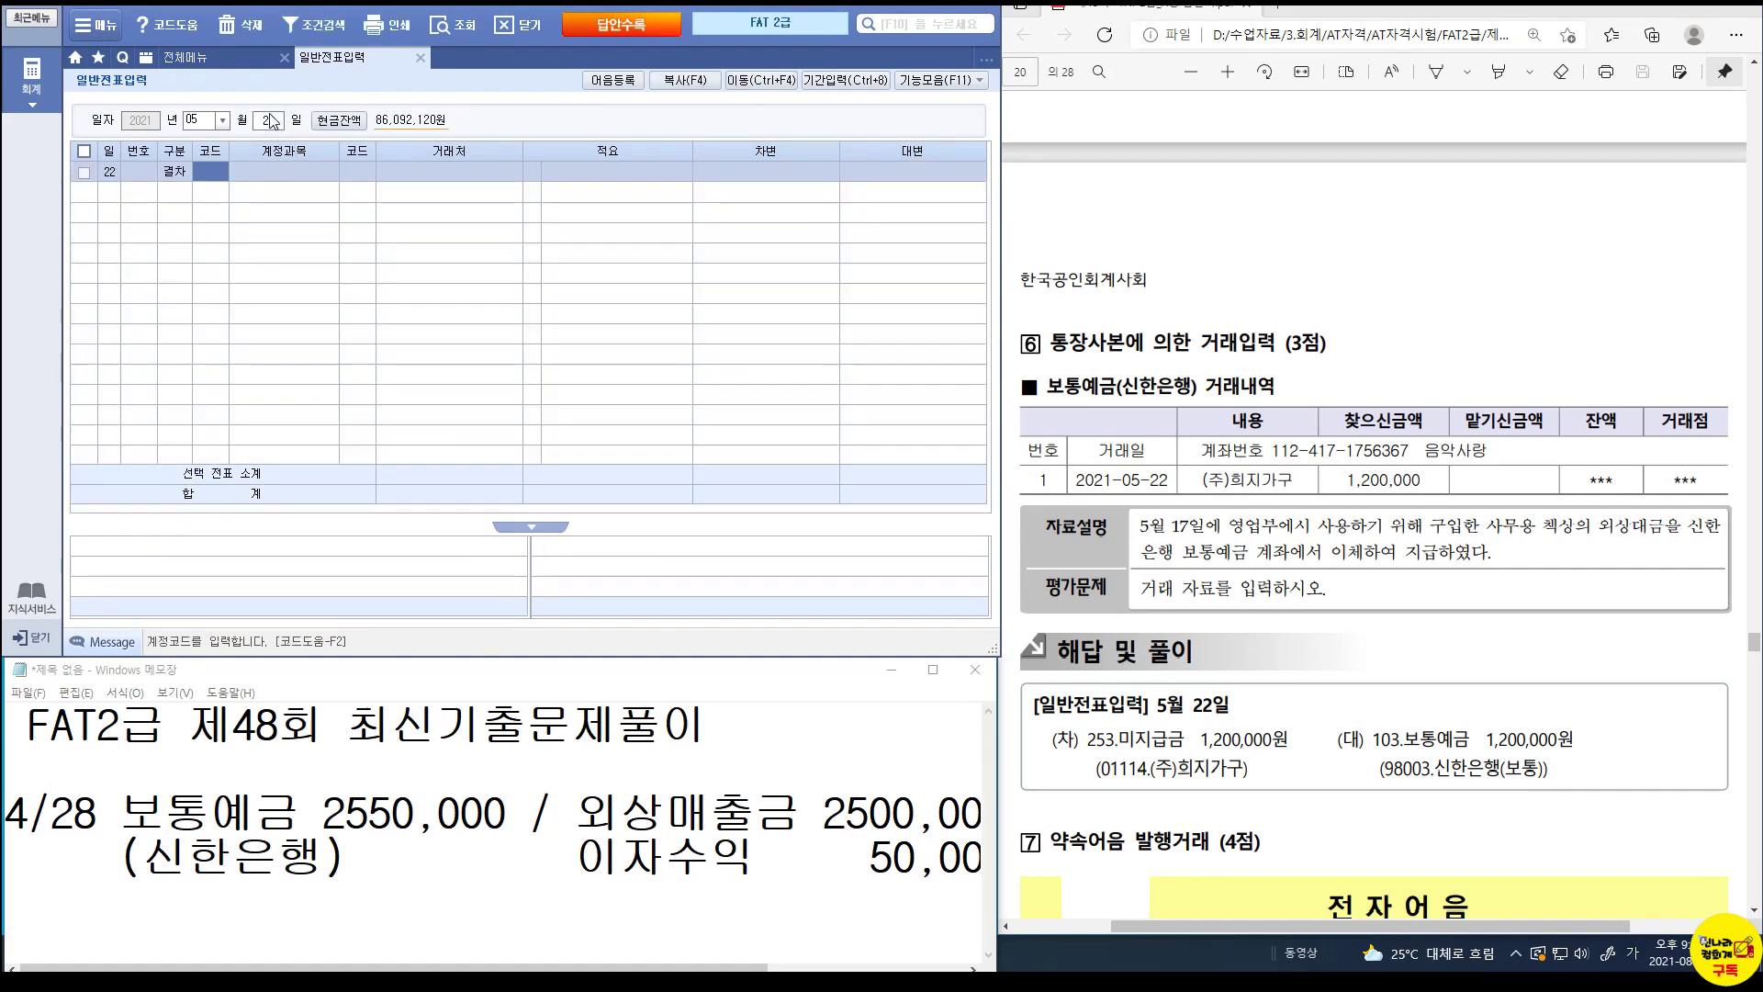
left_click(170, 171)
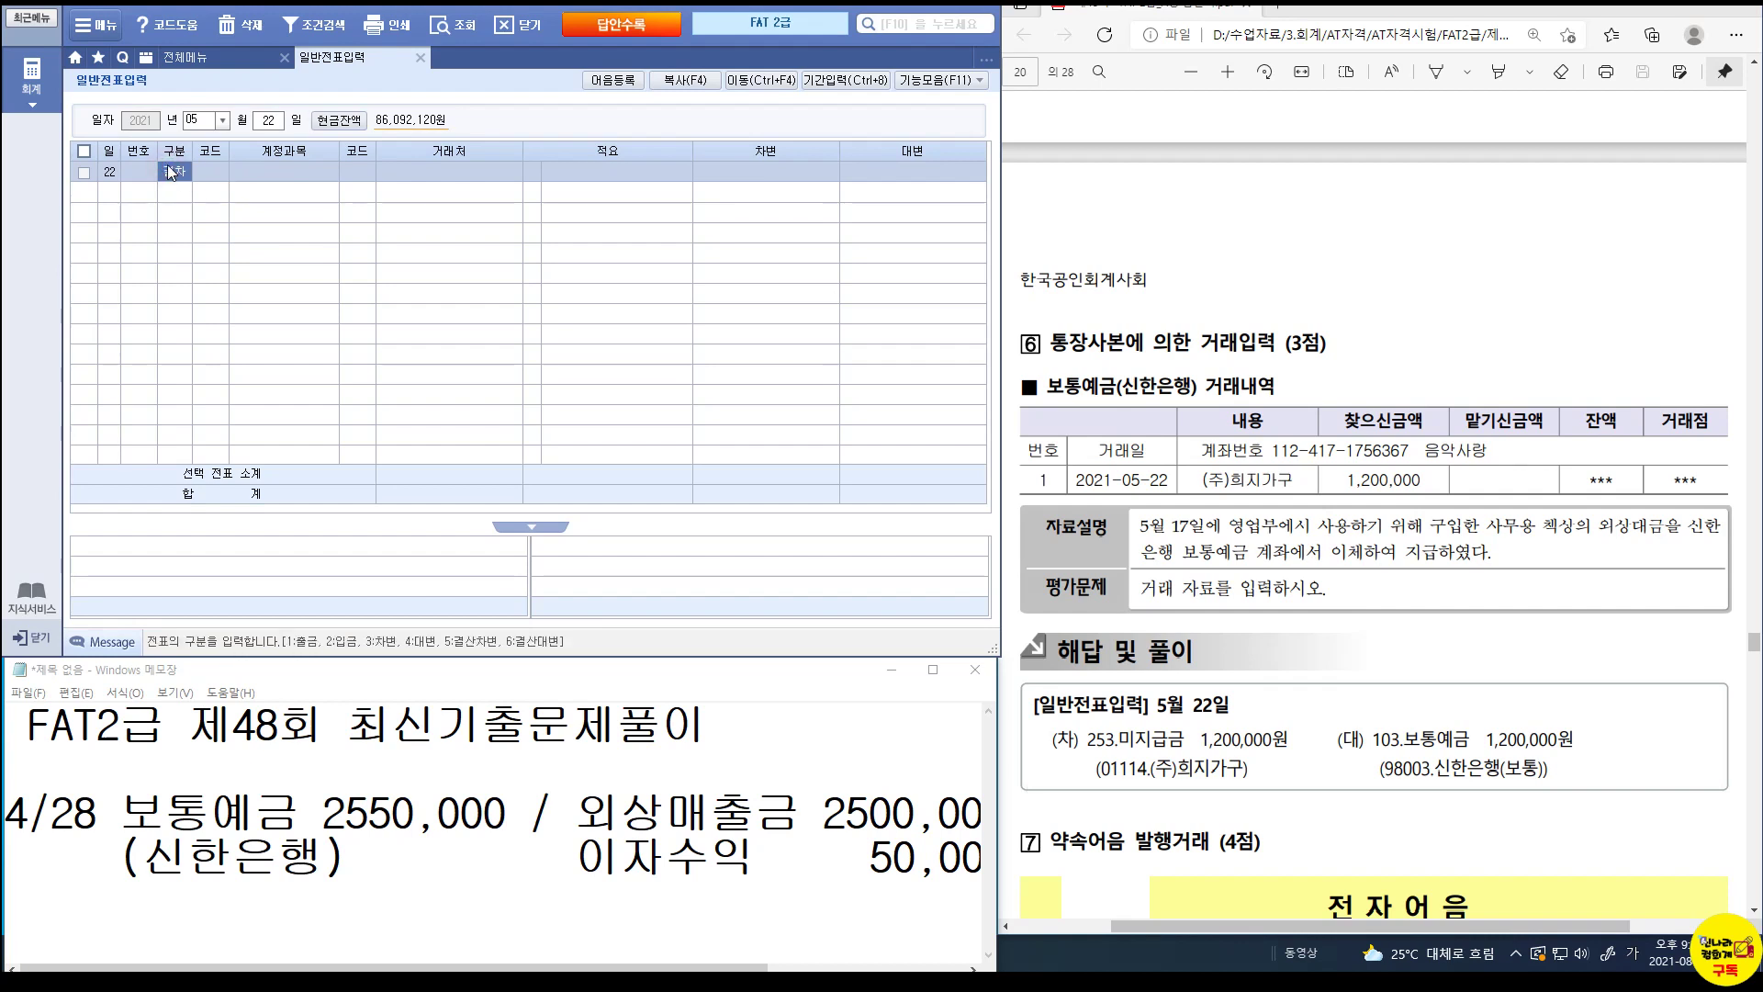
type("3")
key("Return")
type("253")
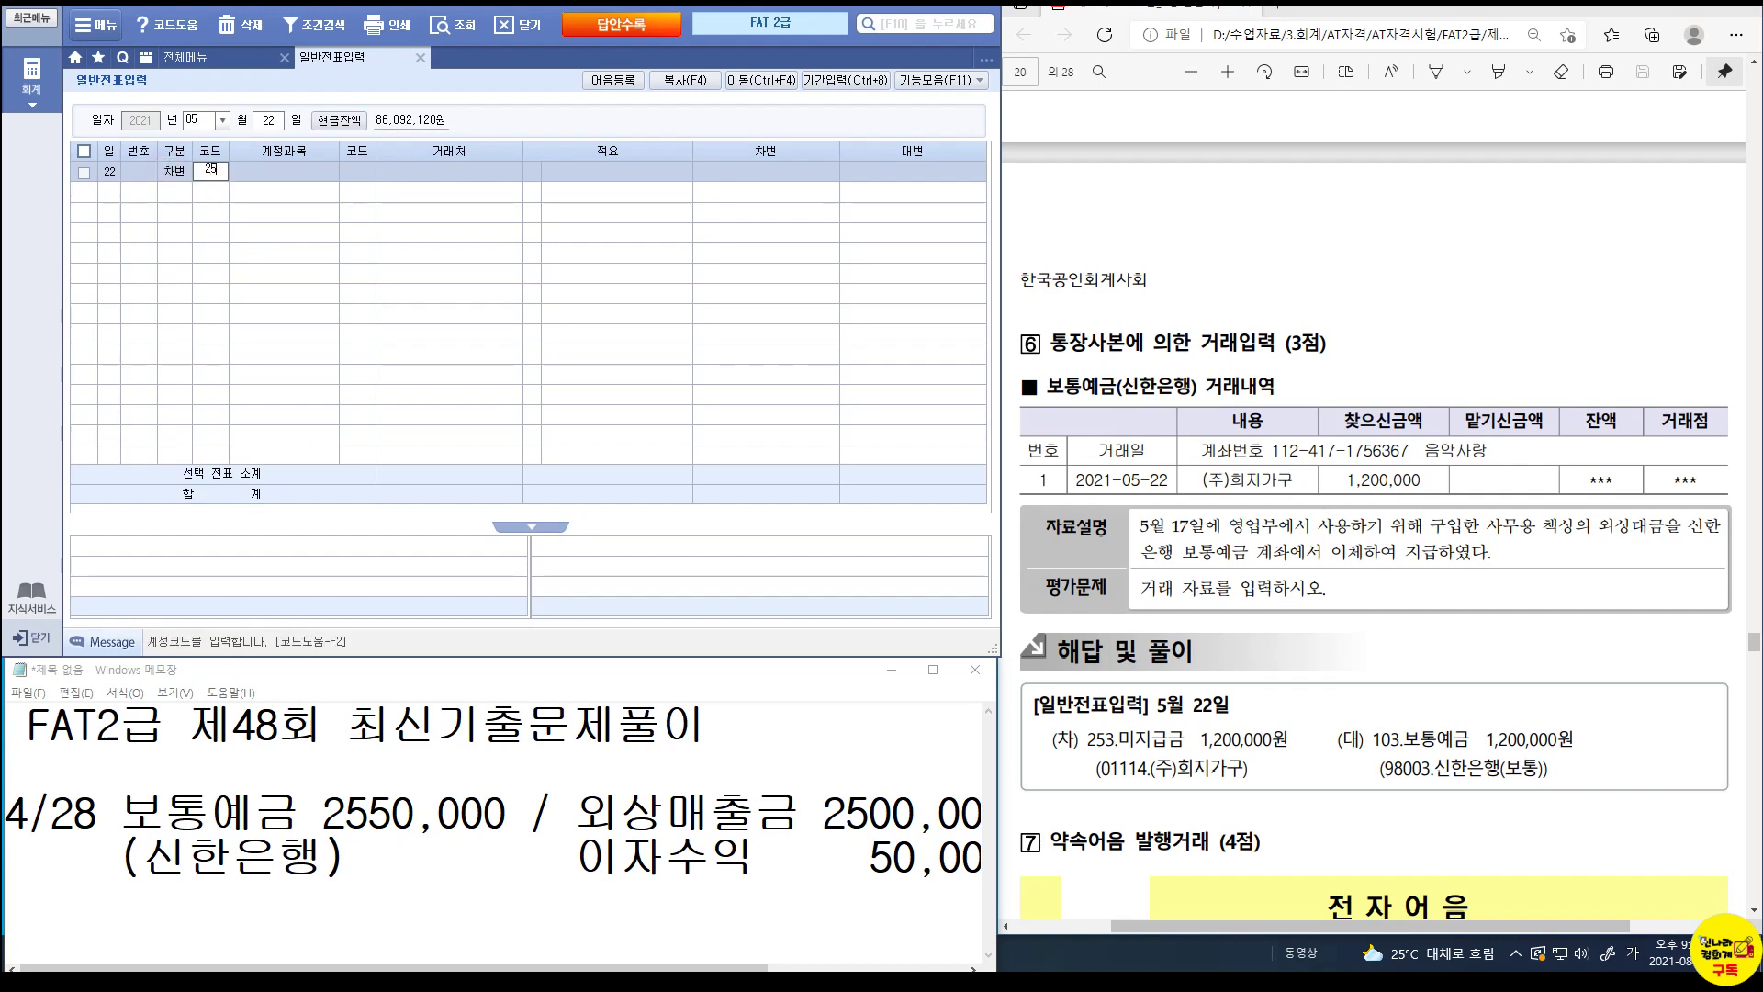
key("Return")
type("01114")
key("Return")
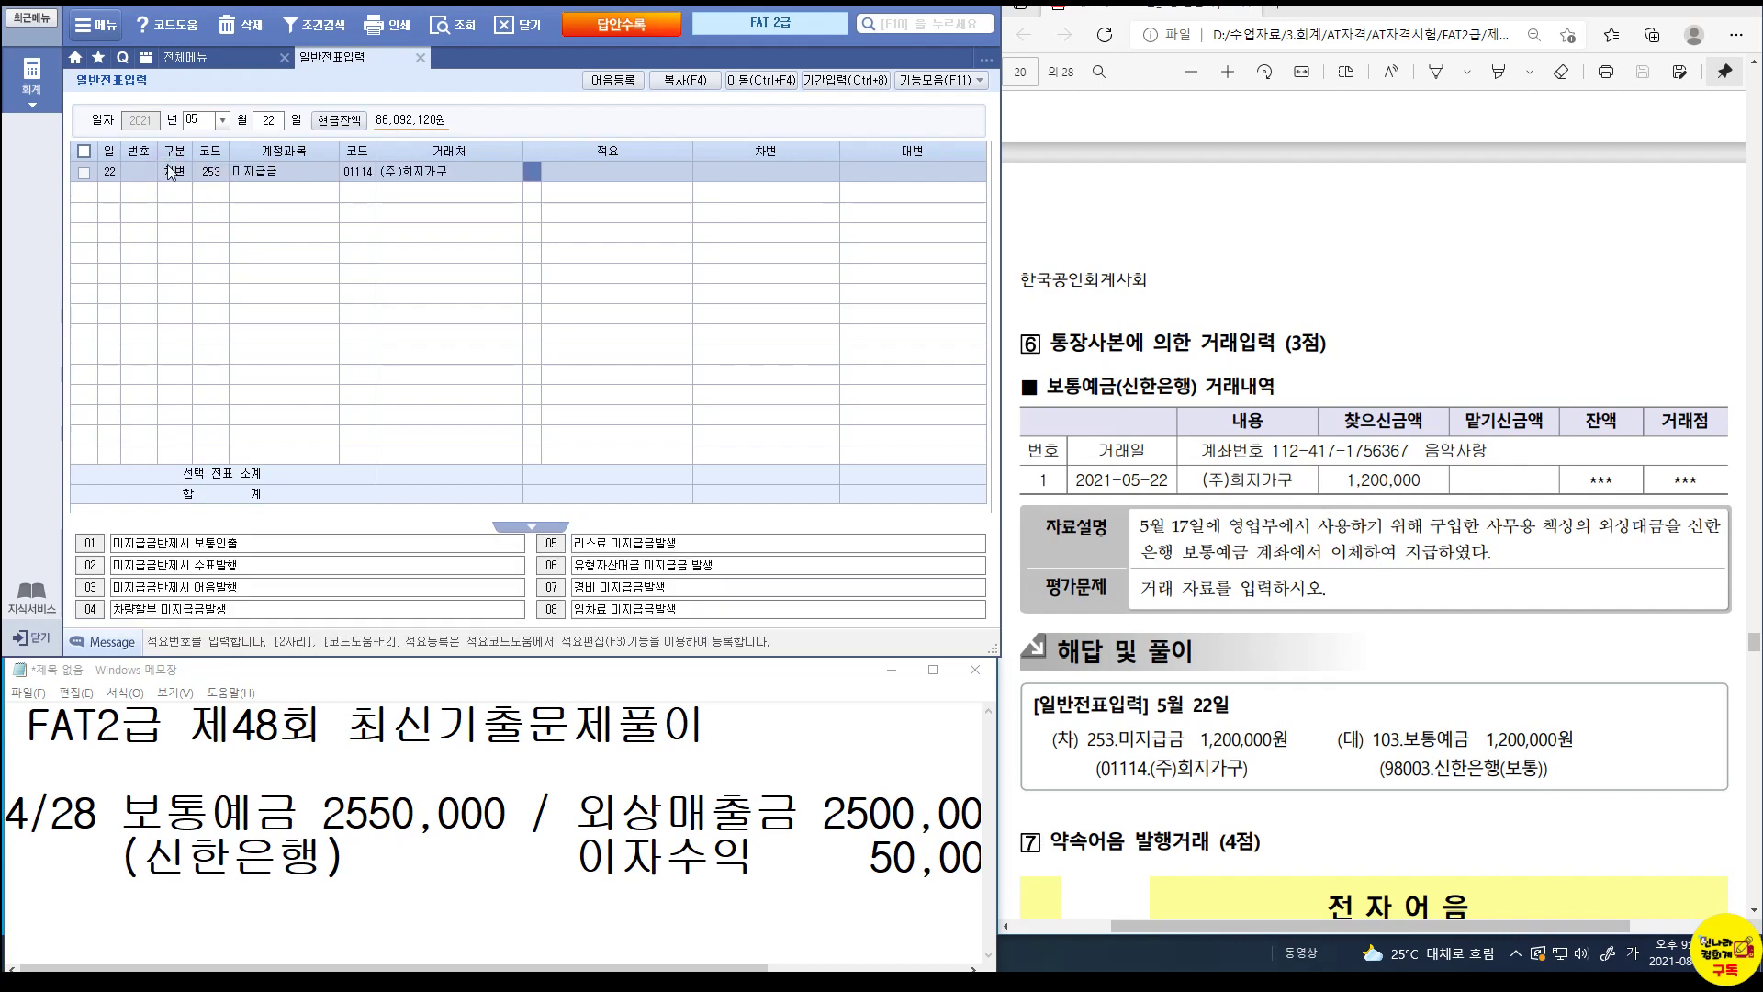
key("Return")
type("1200000")
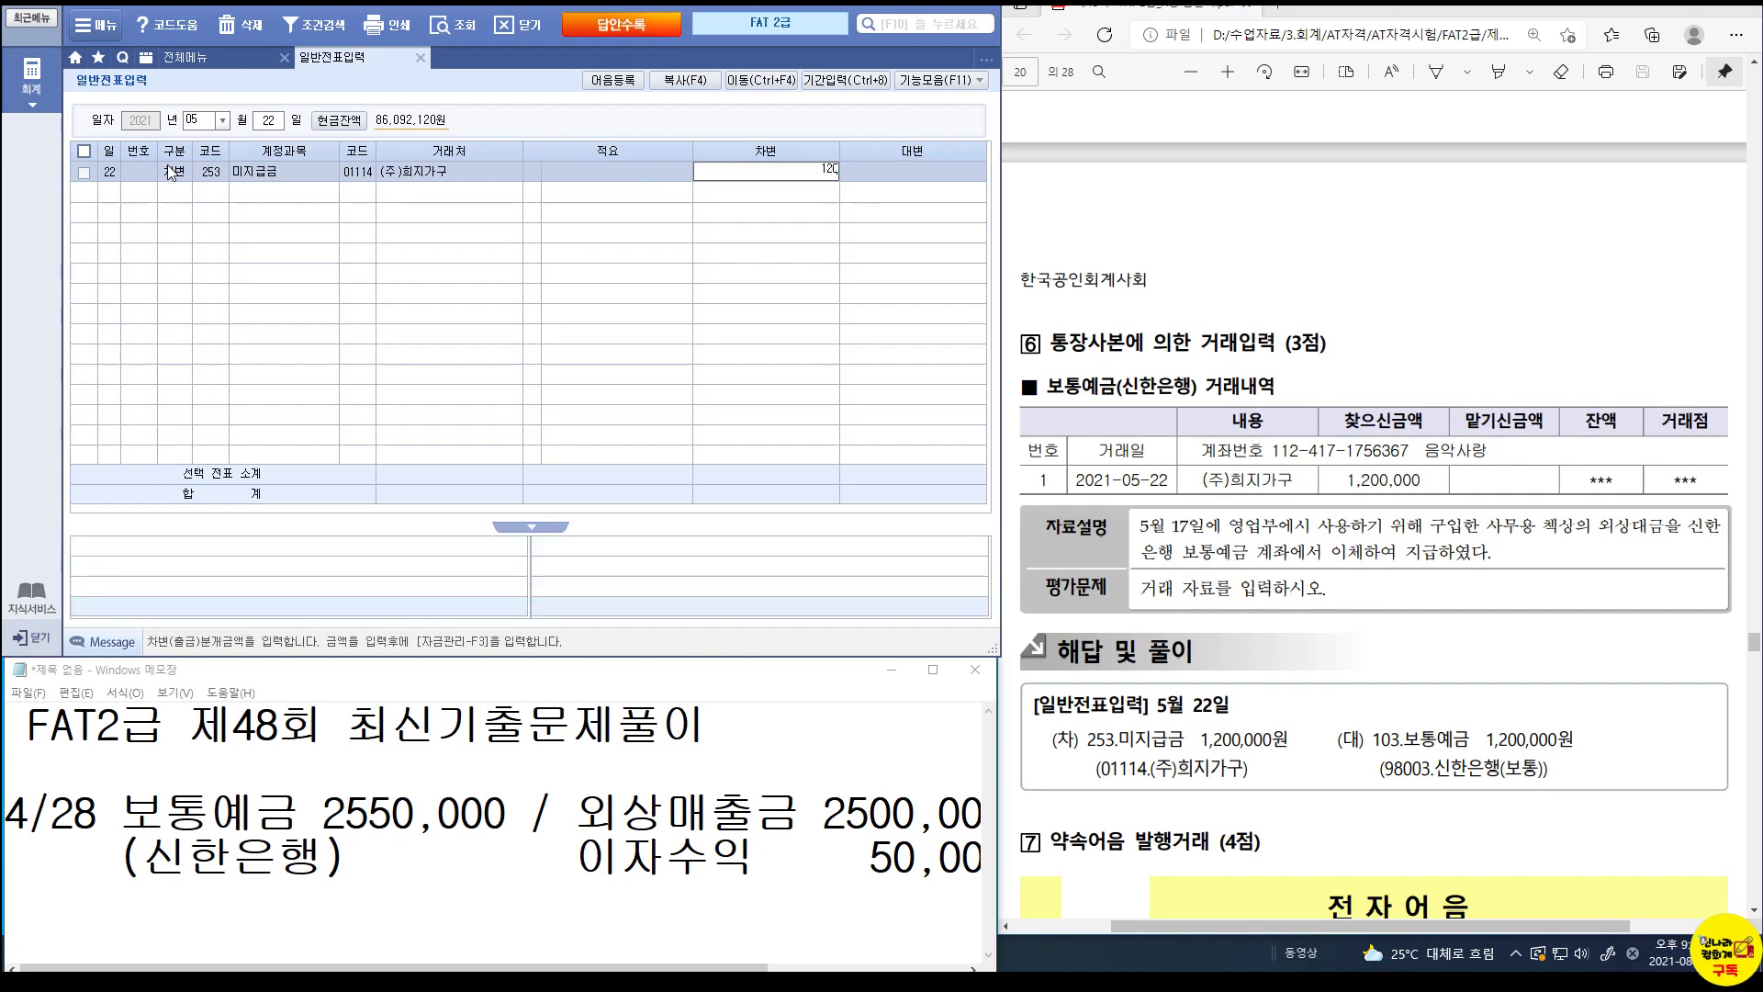
key("Return")
Credit 103 보통예금 1,200,000 with partner 신한은행(보통).
type("4103")
key("Return")
type("신한")
key("Return")
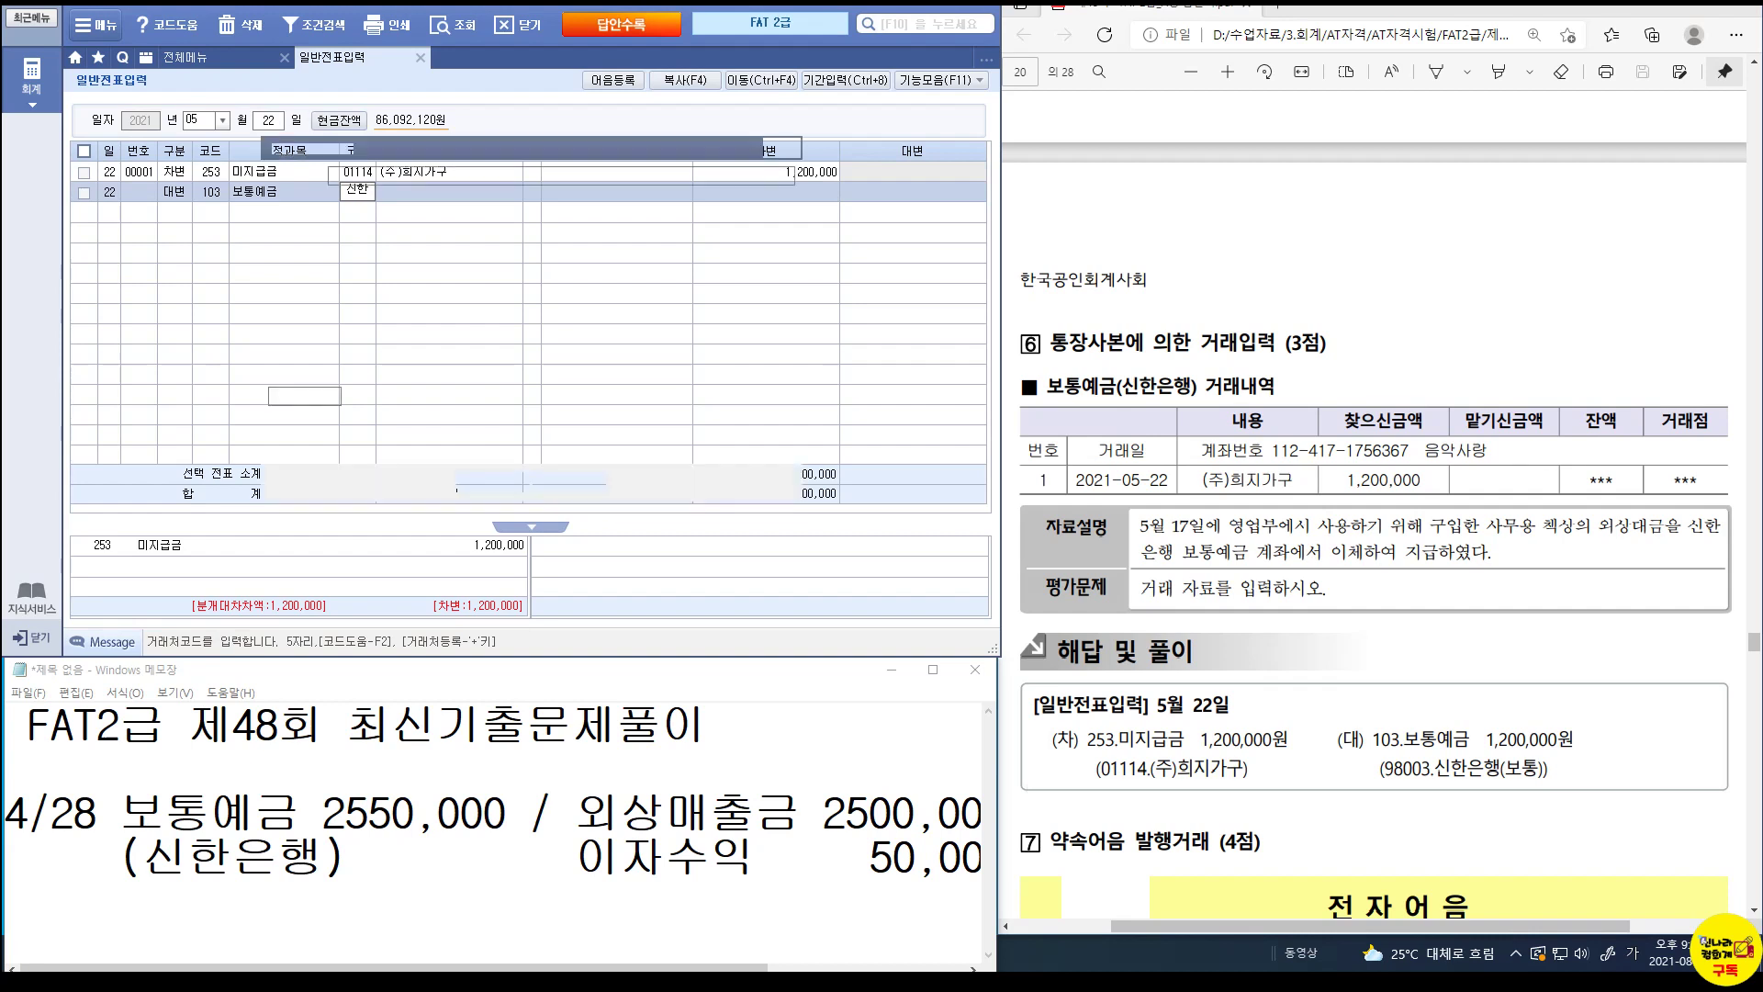
key("Return")
key("Return")
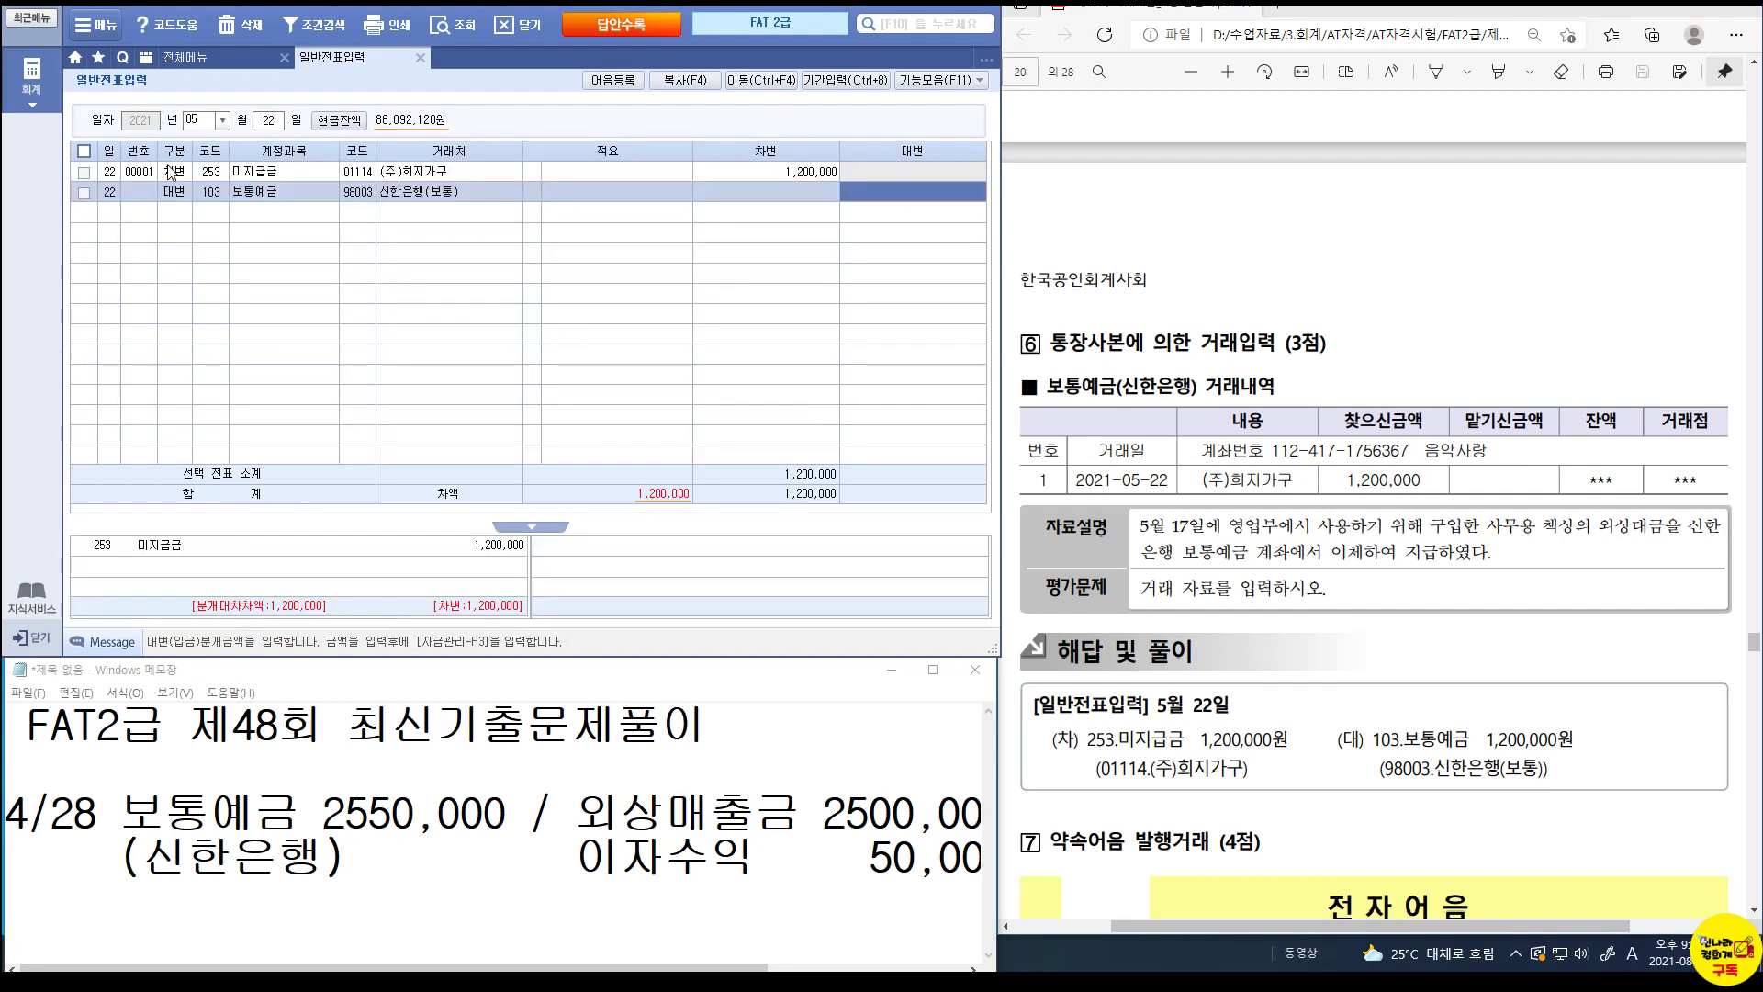
key("Return")
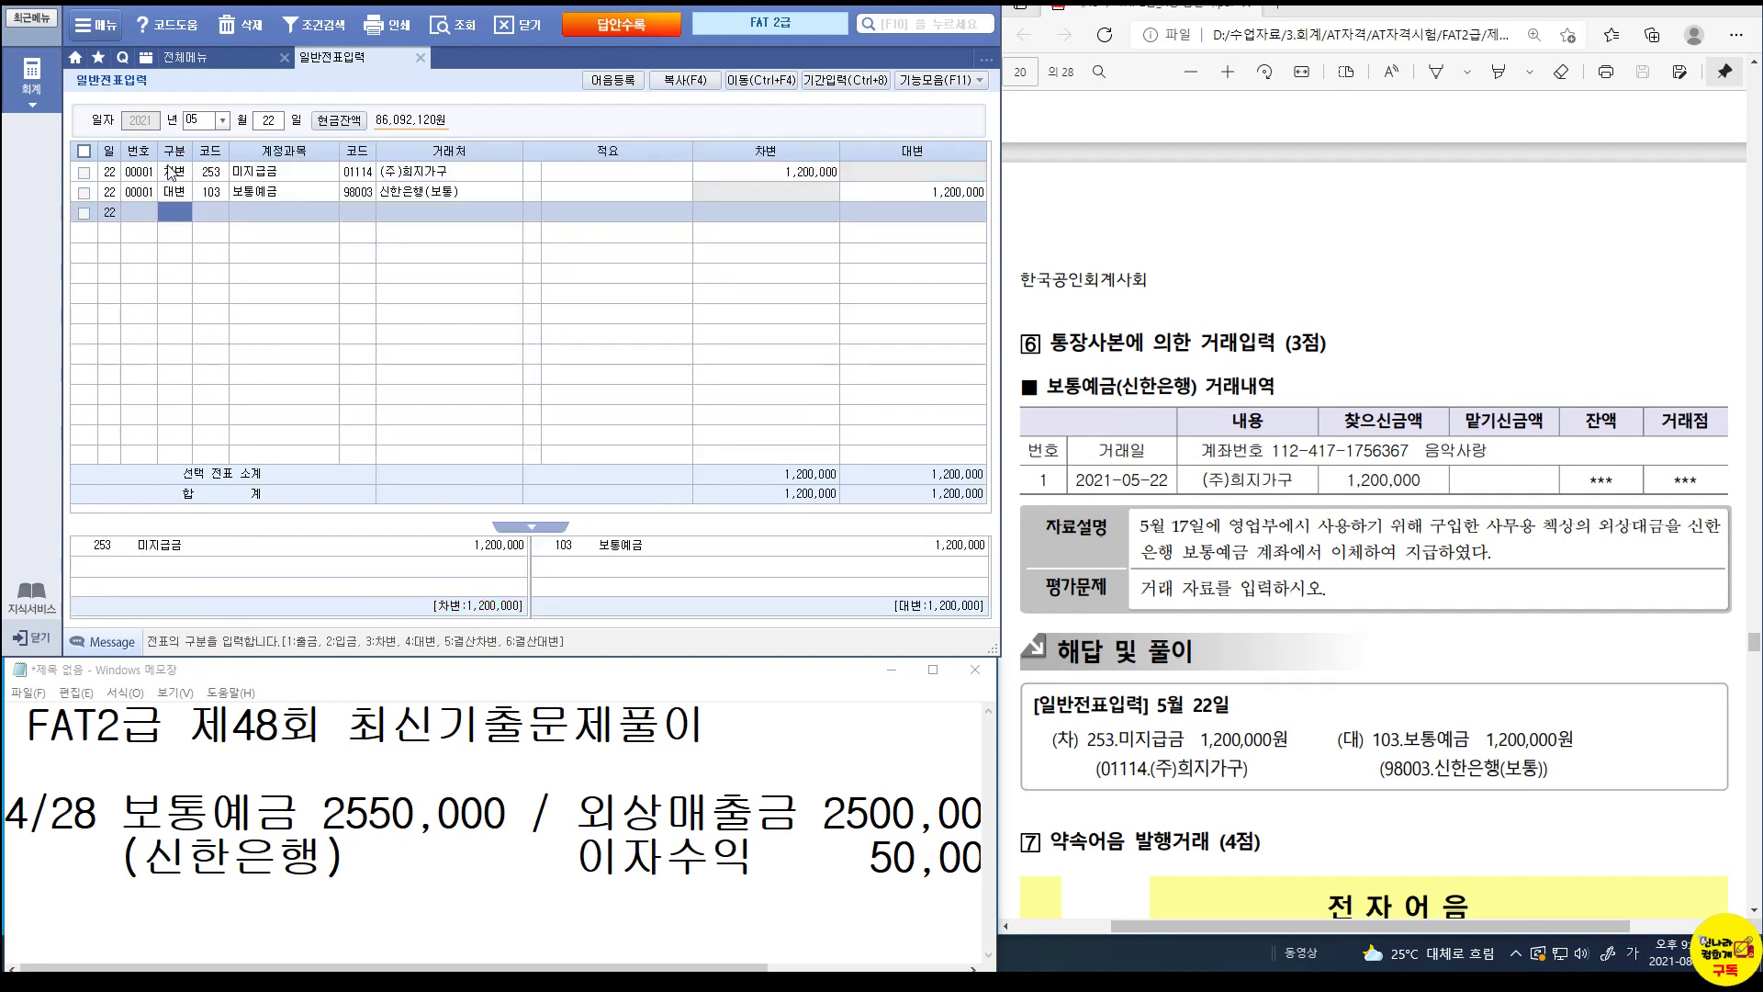
scroll(1257, 667, "down", 3)
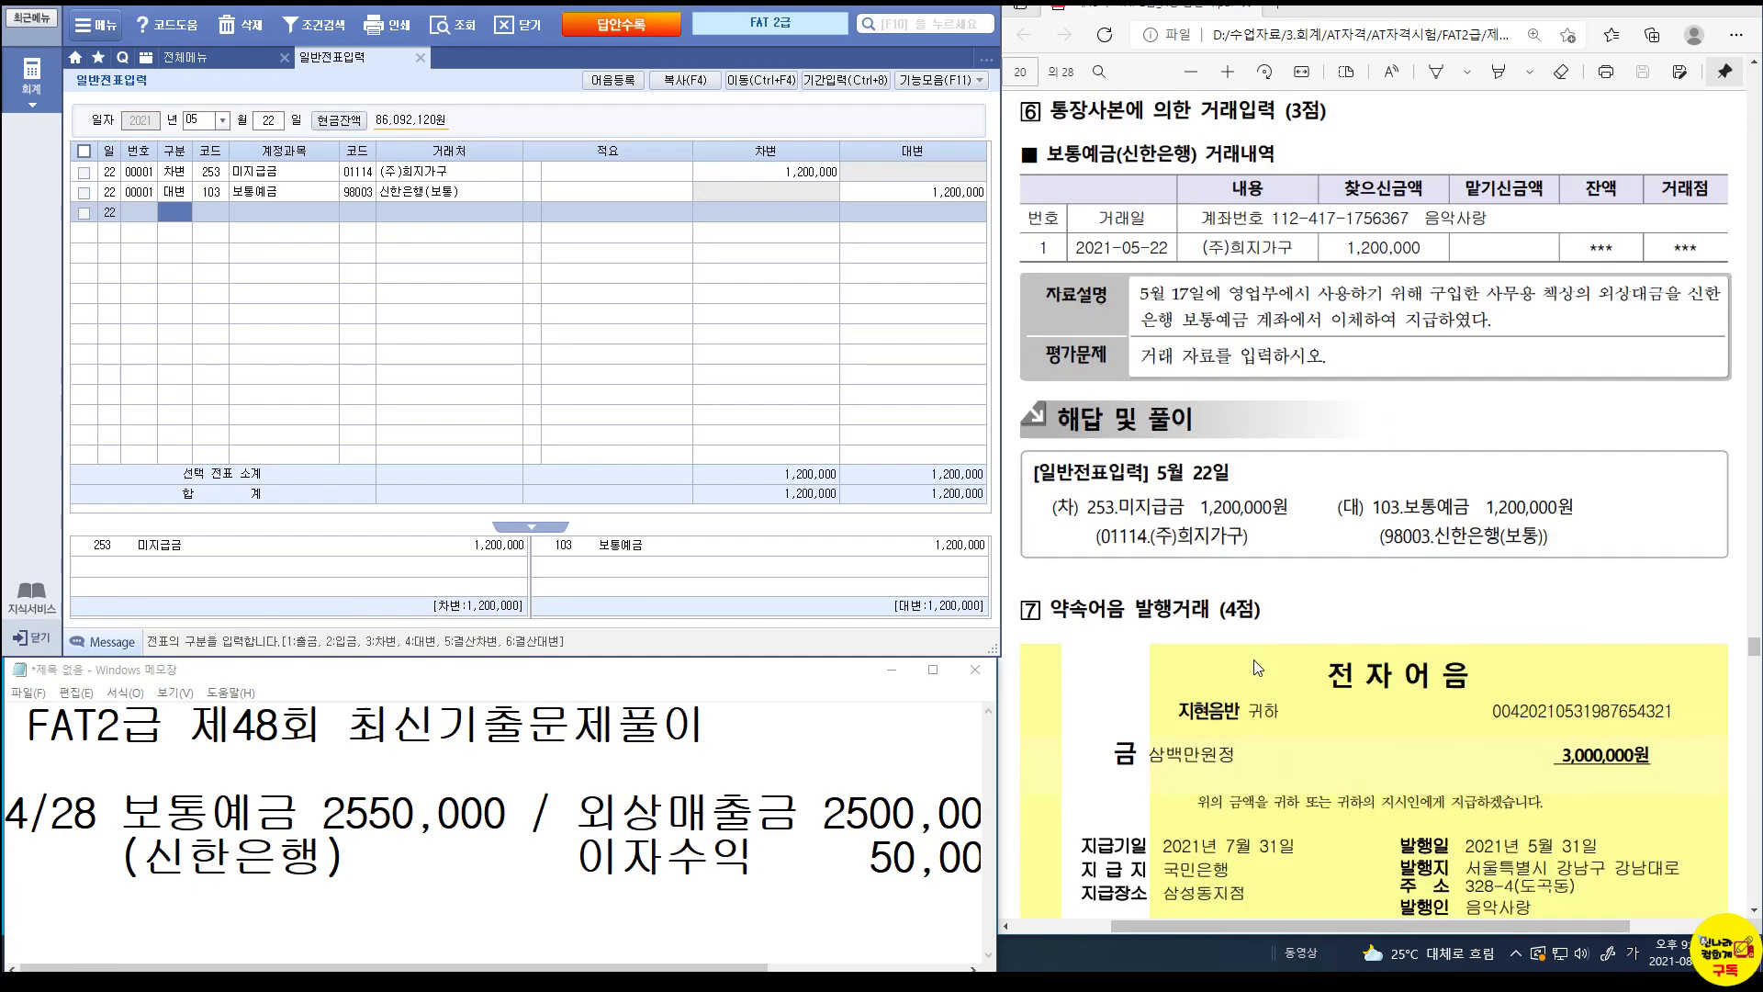
Show problem 7's May 31 8,000,000 purchase and enlarge Notepad, selecting the old April 28 notes.
scroll(1257, 668, "down", 3)
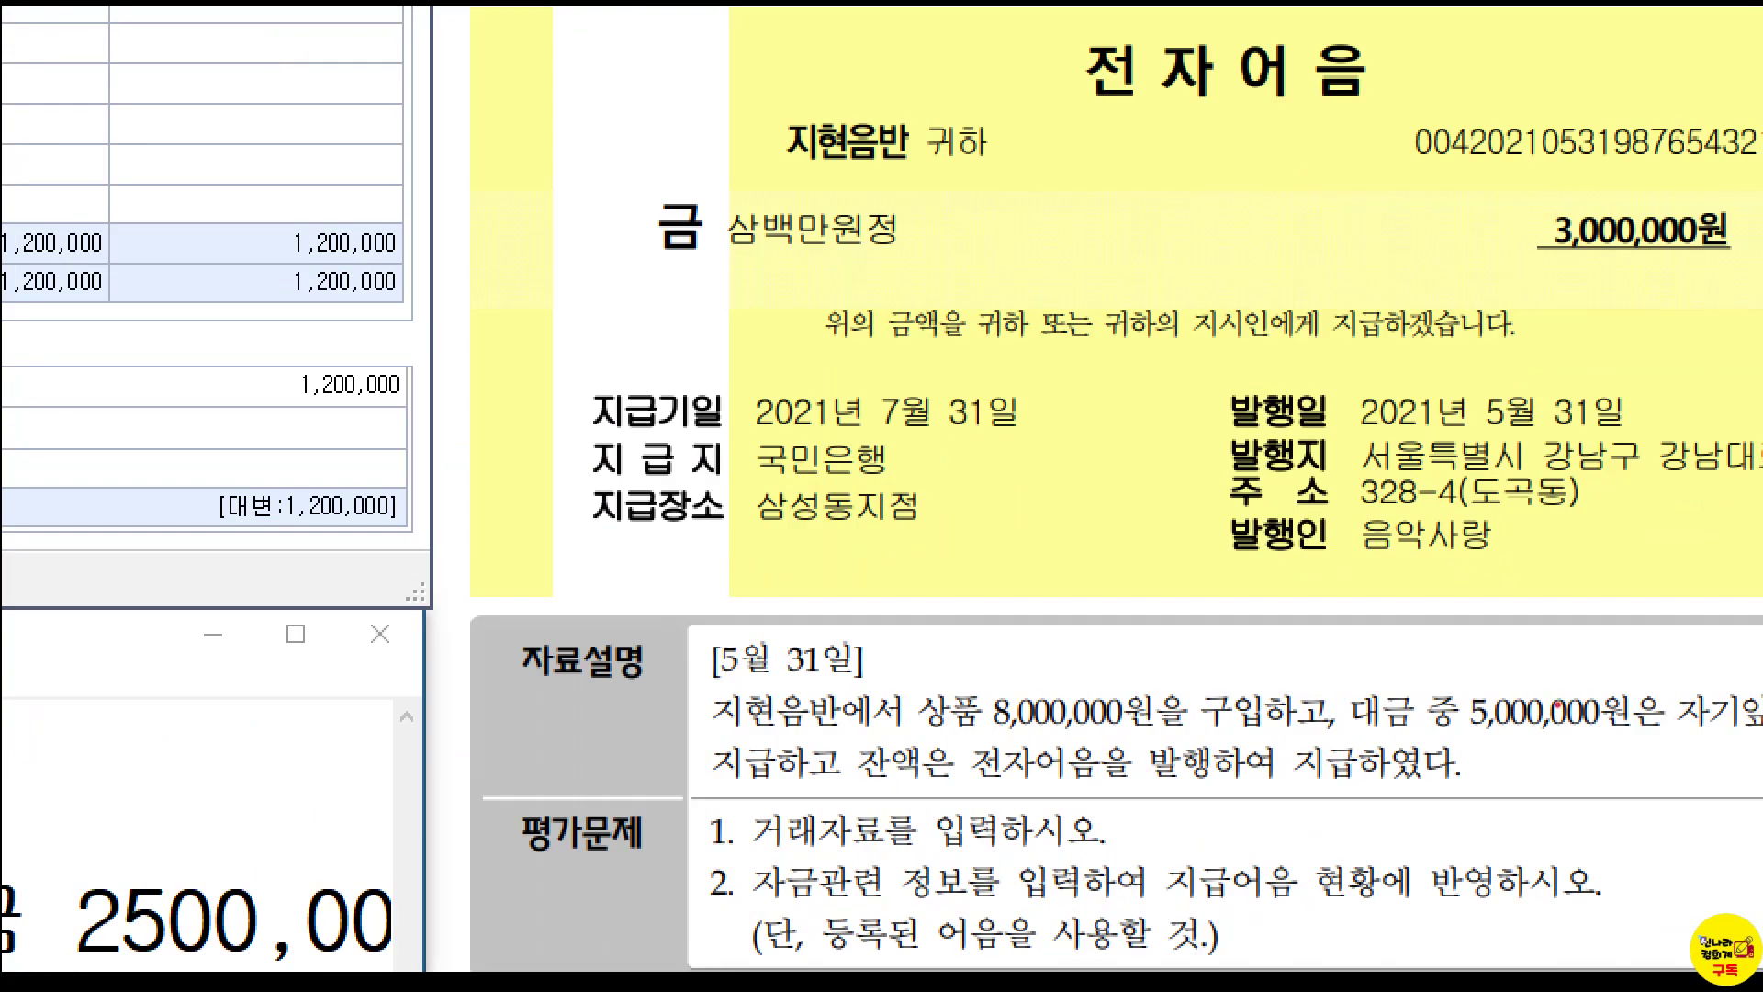
mouse_move(904, 662)
left_mouse_down()
mouse_move(1125, 731)
mouse_move(1337, 733)
left_mouse_up()
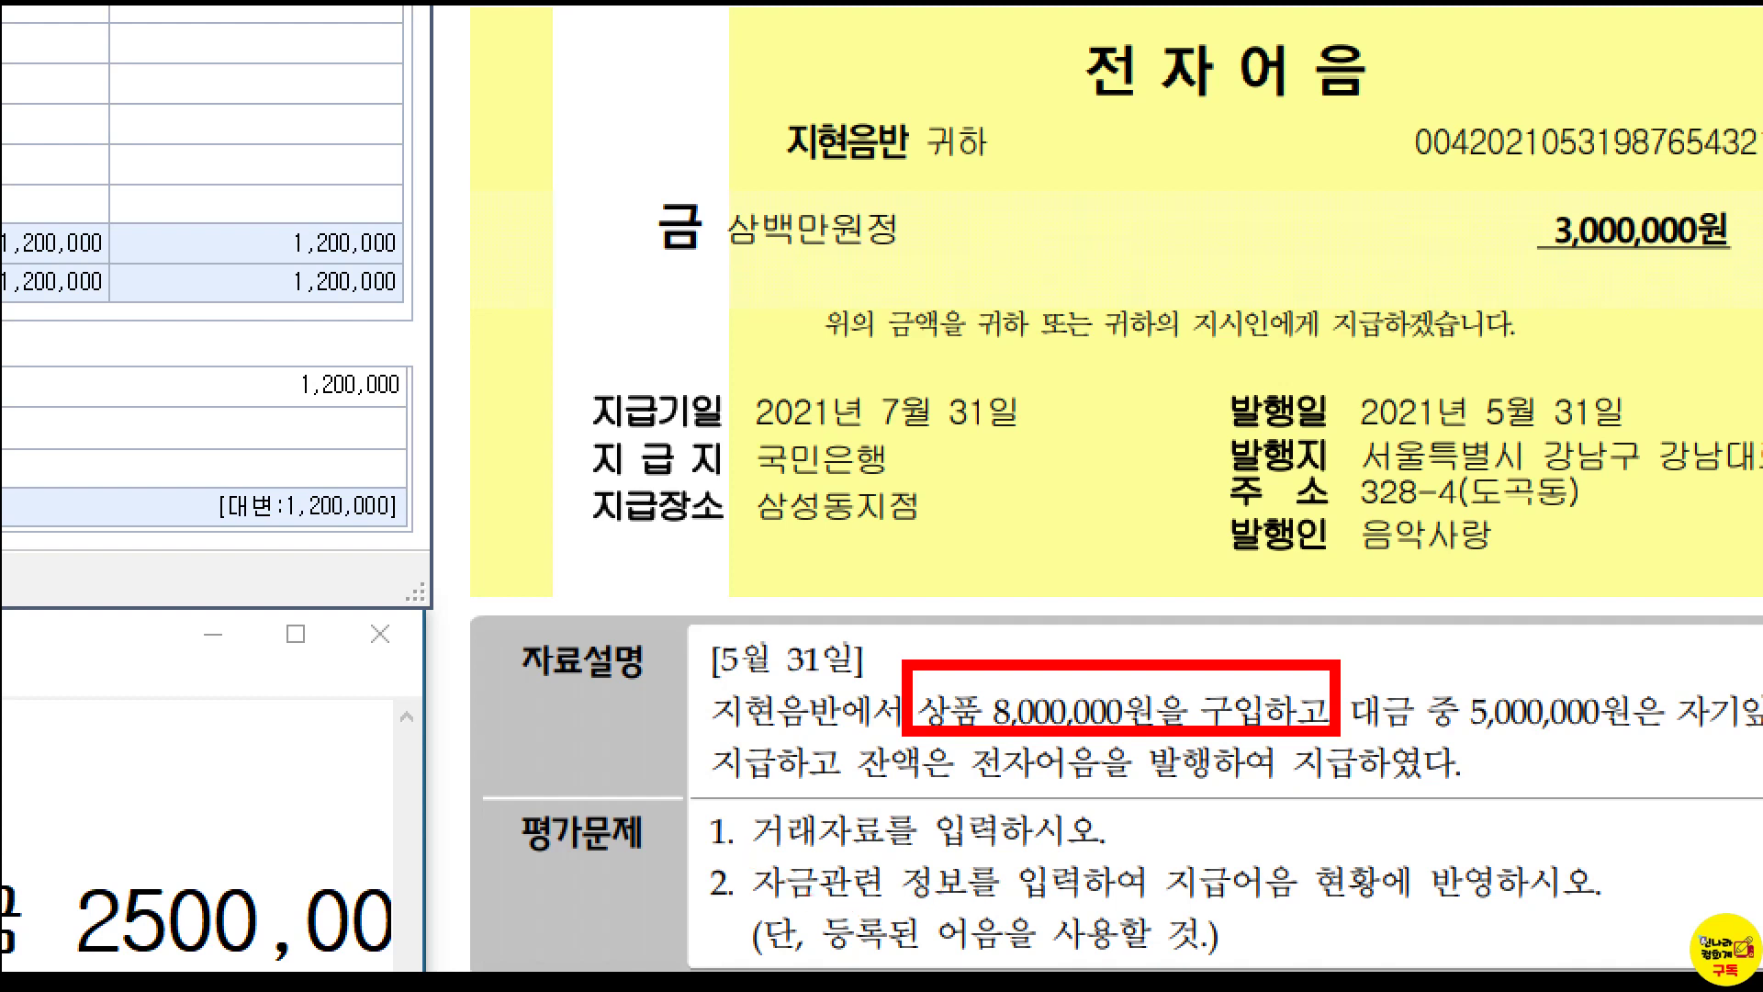
mouse_move(813, 900)
left_mouse_down()
mouse_move(961, 956)
mouse_move(1214, 969)
left_mouse_up()
key("Escape")
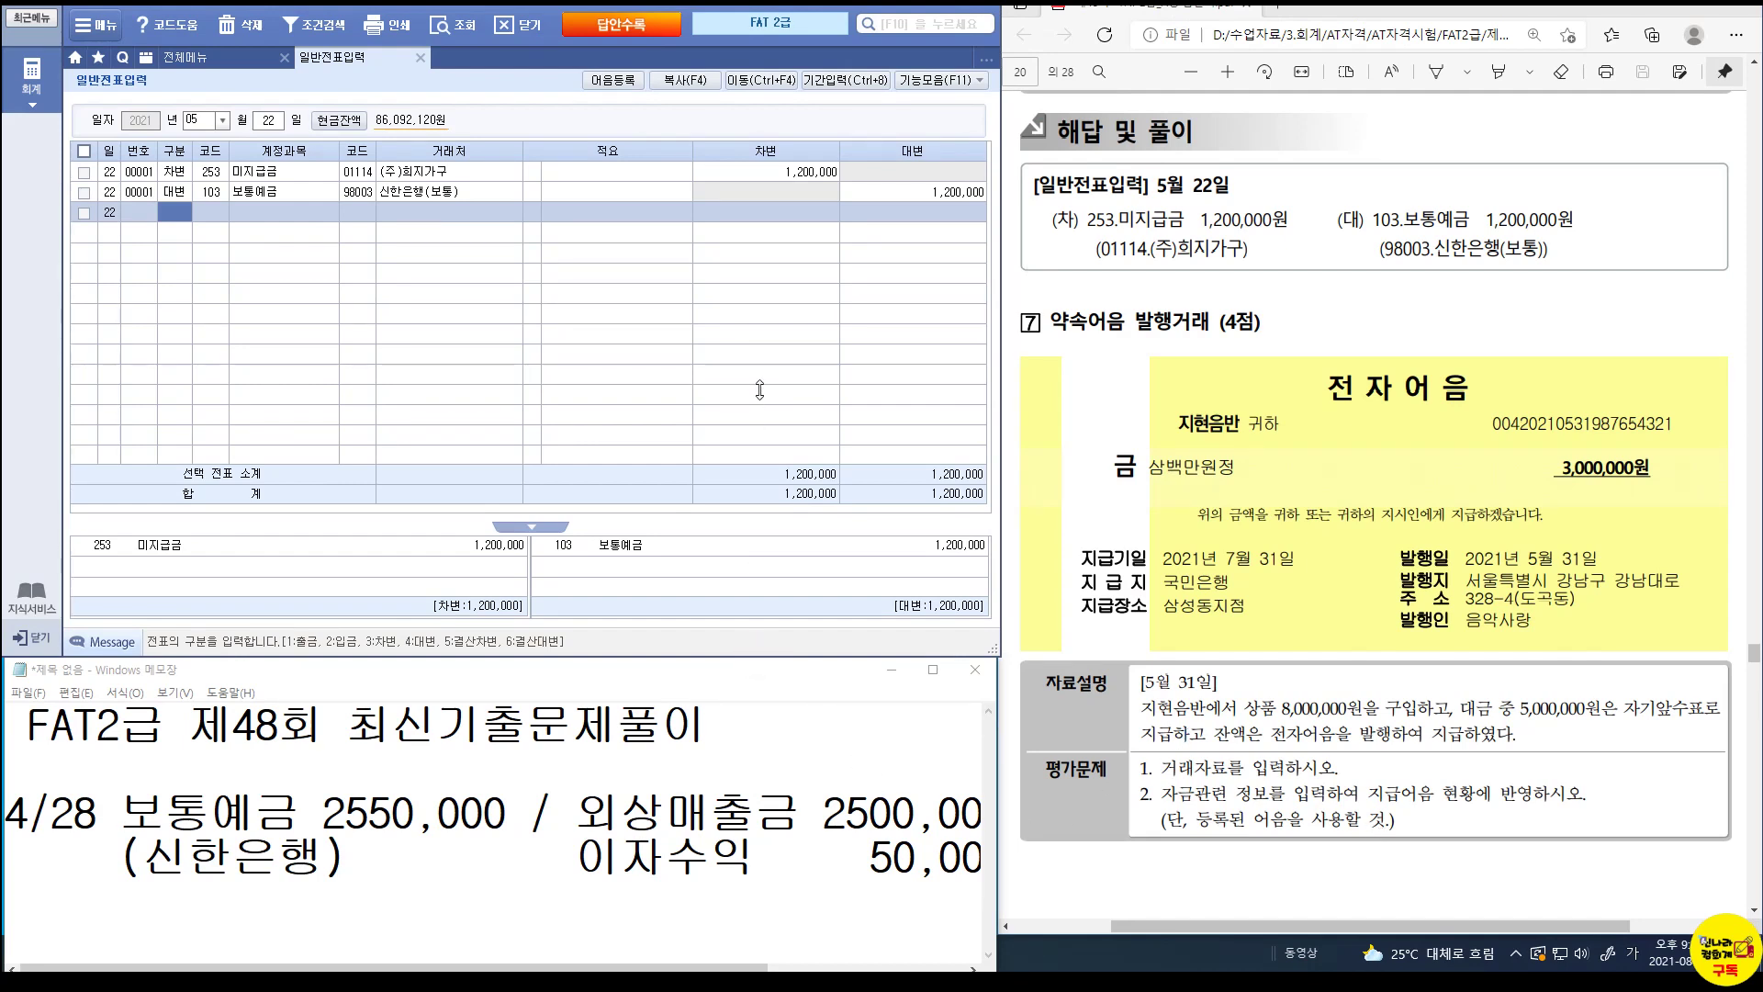
left_click_drag(735, 659, 735, 381)
left_click_drag(668, 651, 5, 551)
Replace the old notes with 5/31 상품 8,000,000 / 현금 5,000,000 and 3,000,000 note payable.
key("Delete")
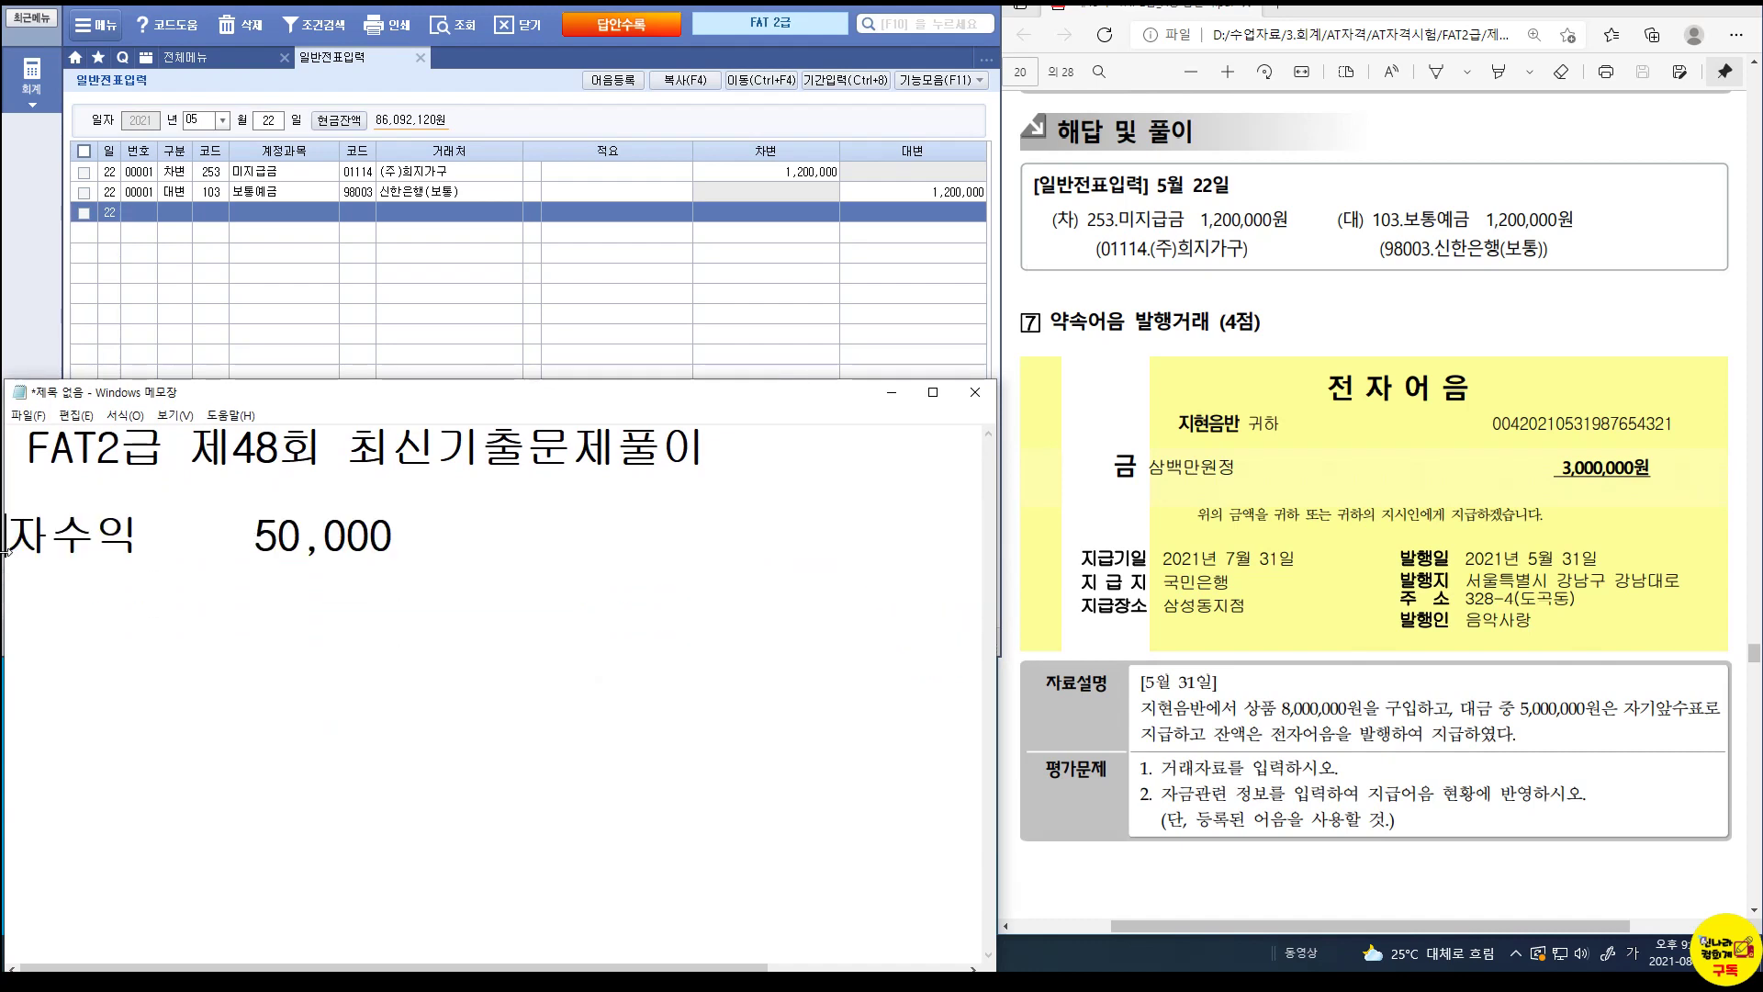
type("5")
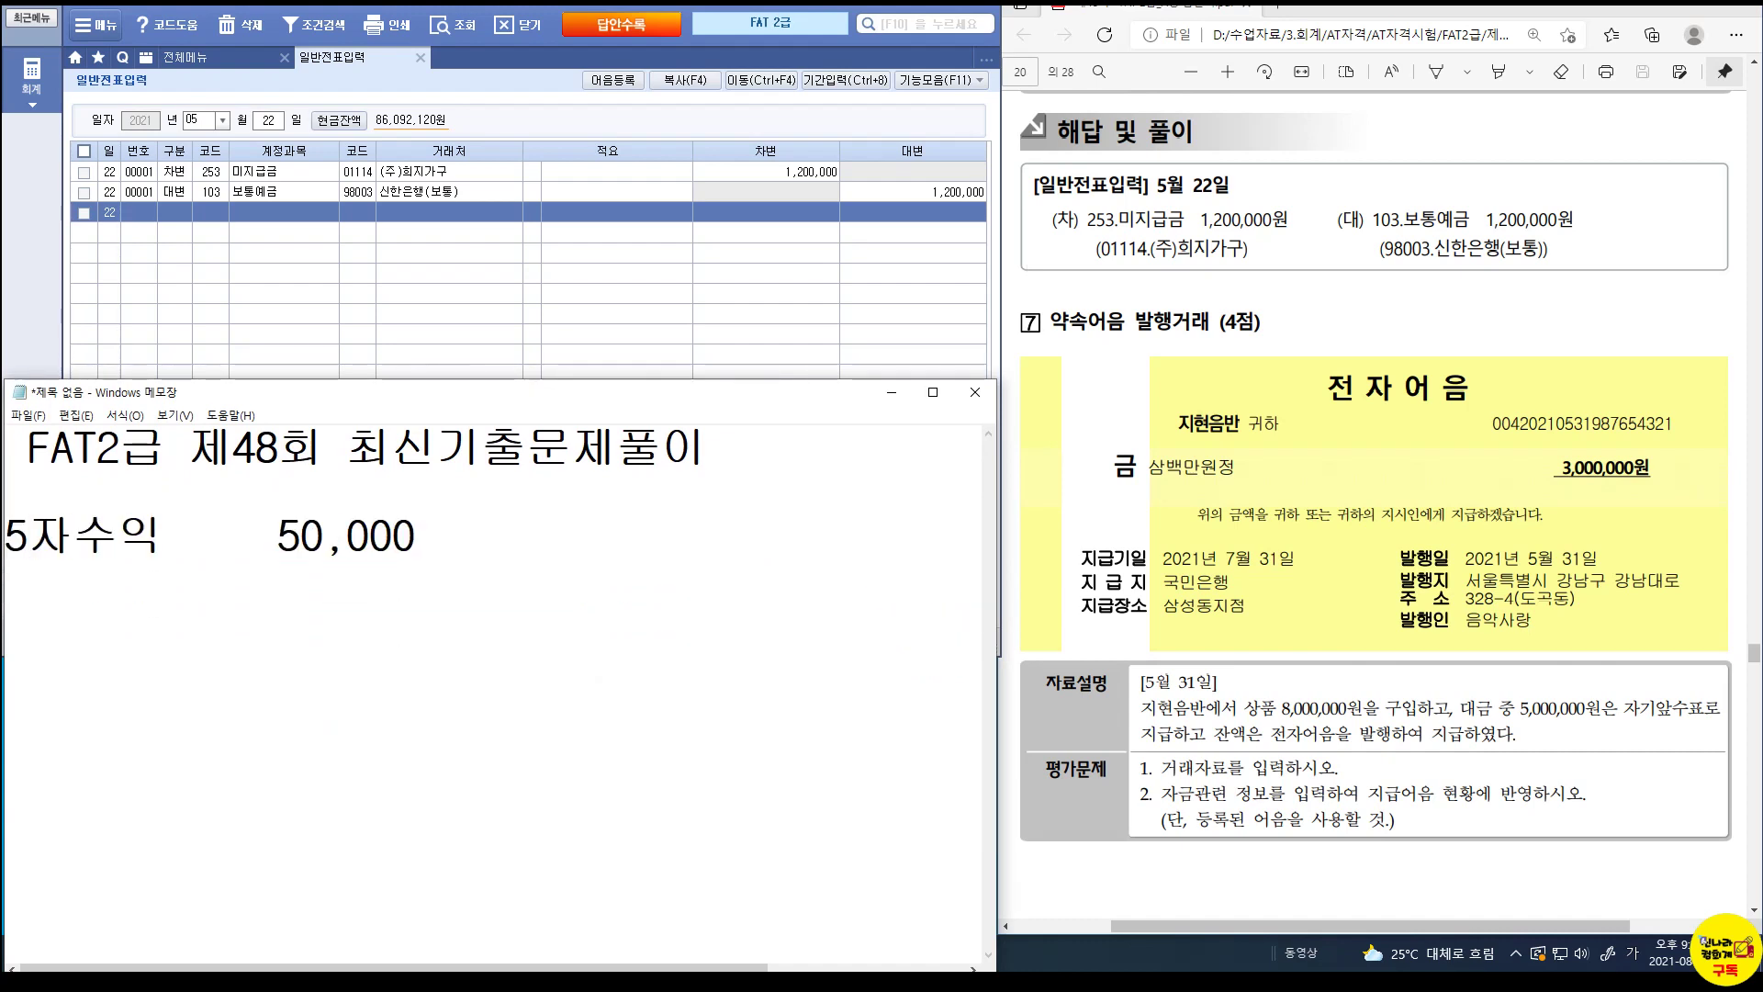
type("/31")
key("Delete")
key("Delete")
key("Delete")
key("Delete")
key("Delete")
key("Delete")
key("Delete")
key("Delete")
key("Delete")
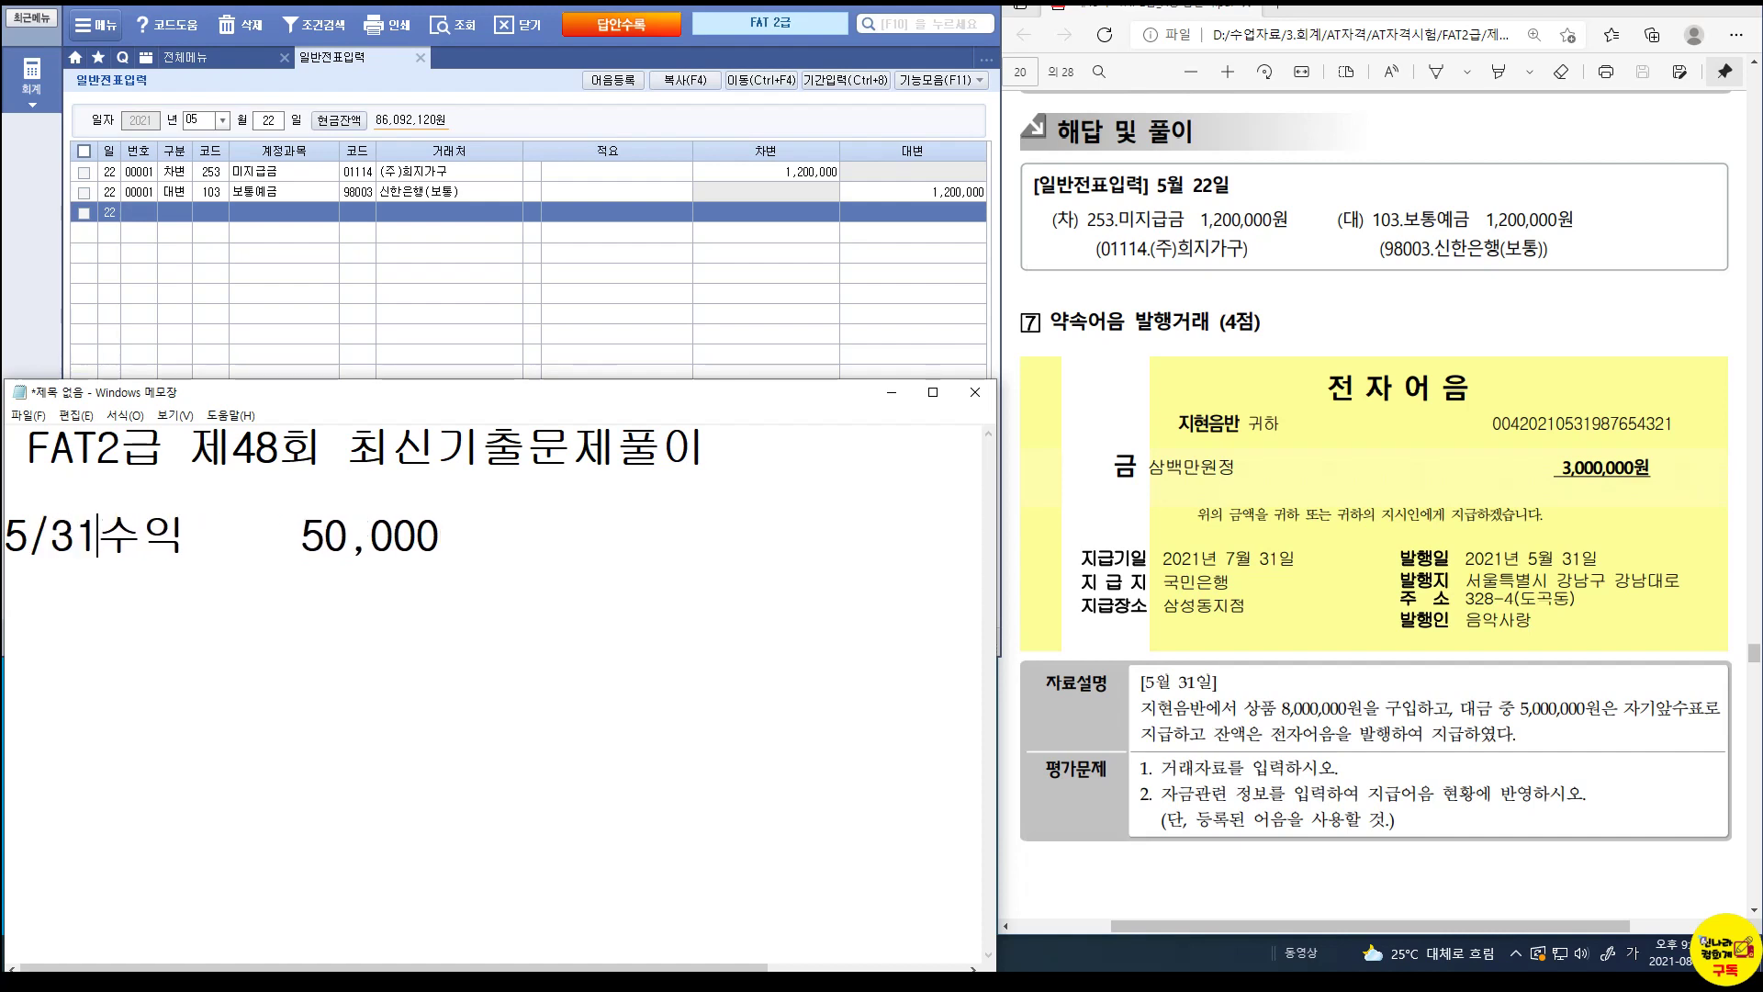
key("Delete")
key("Delete")
key("Delete")
key("Delete")
key("Delete")
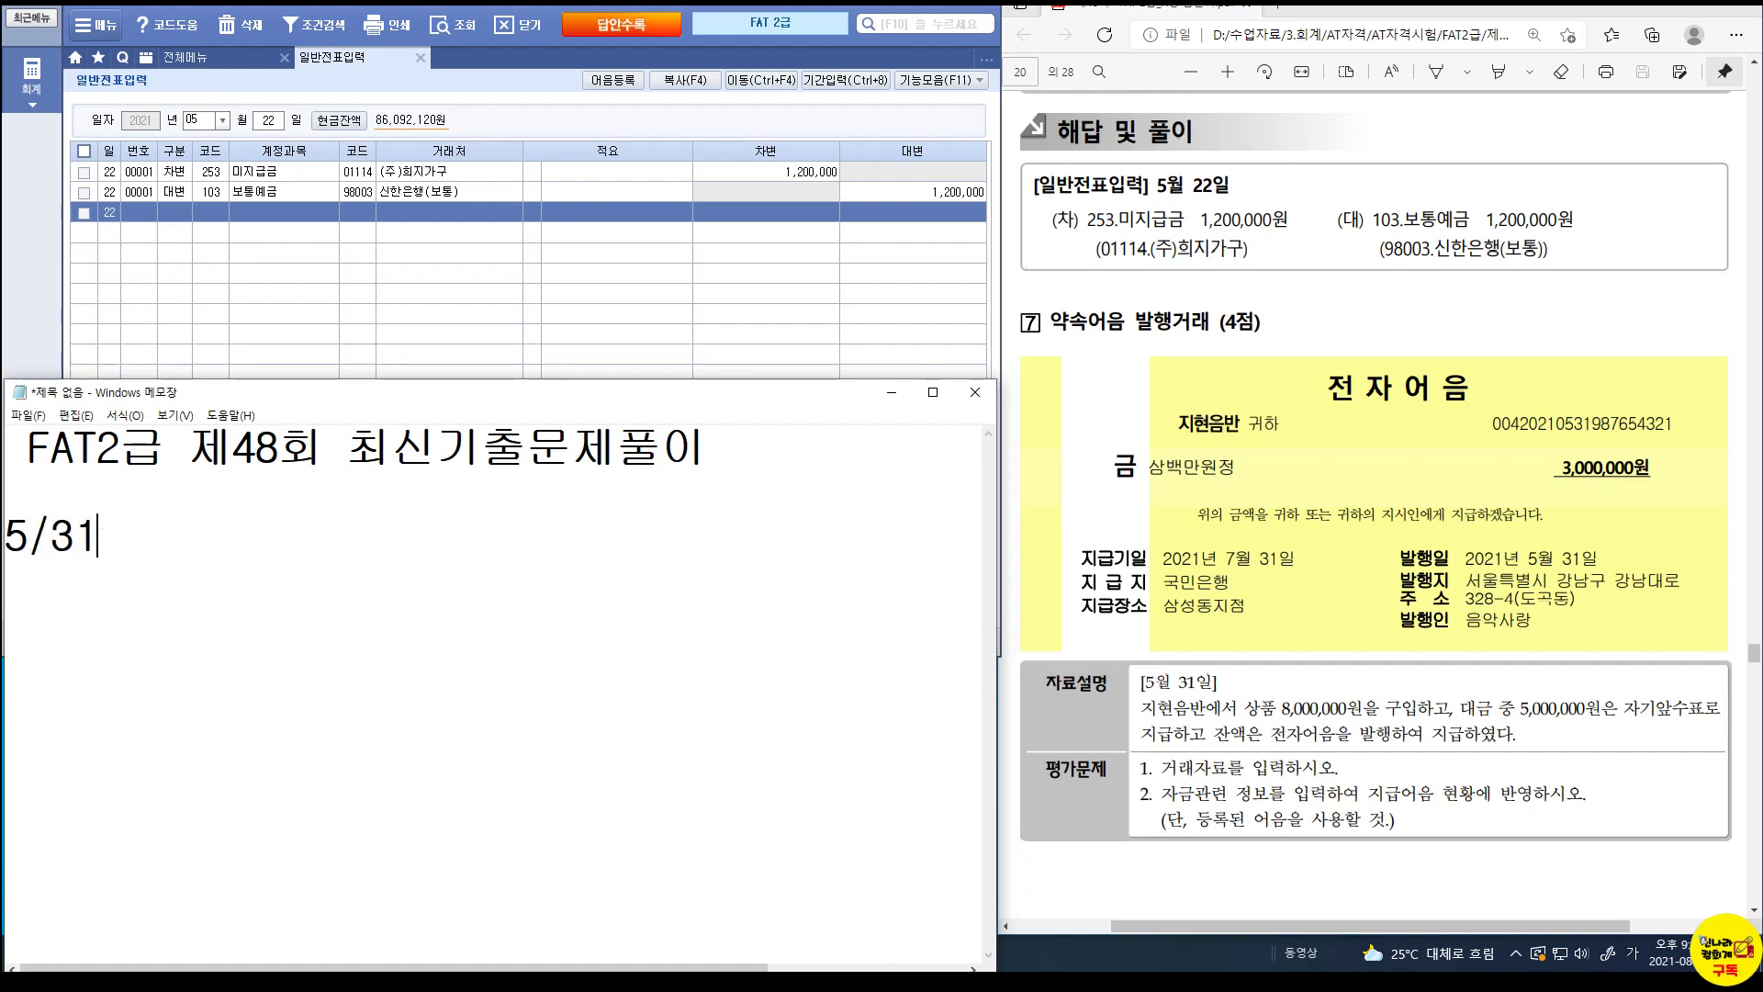
type("상품 8")
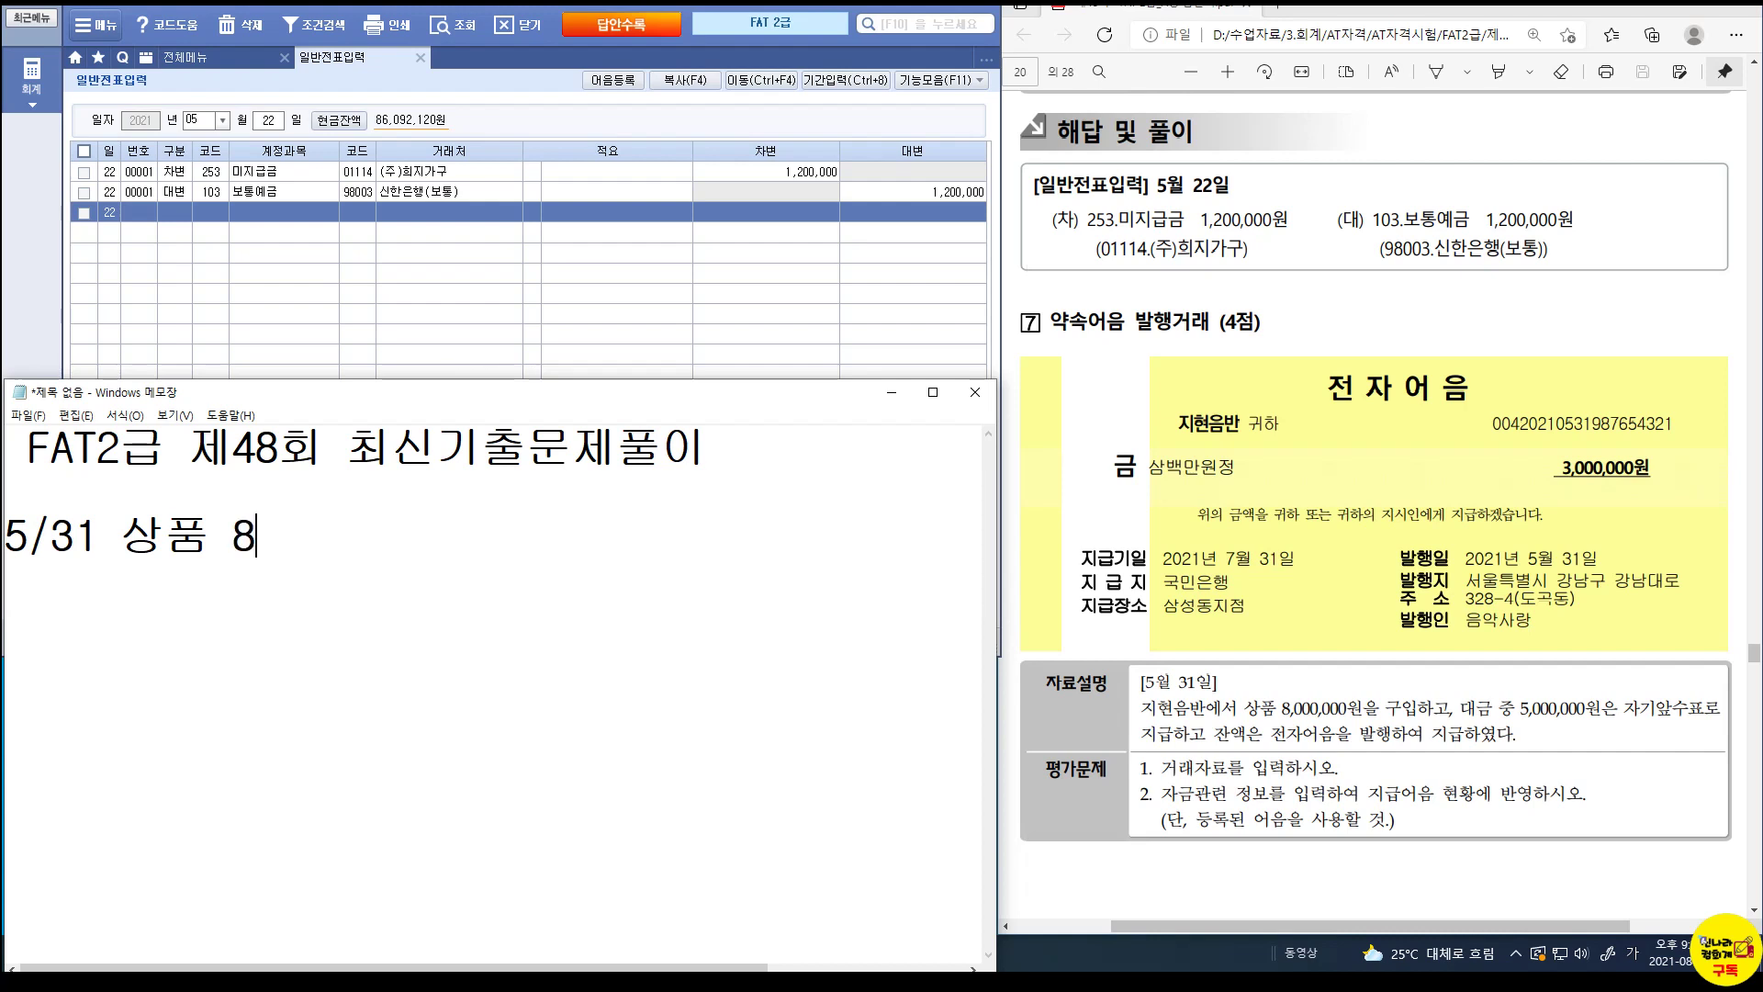
type(",000,000")
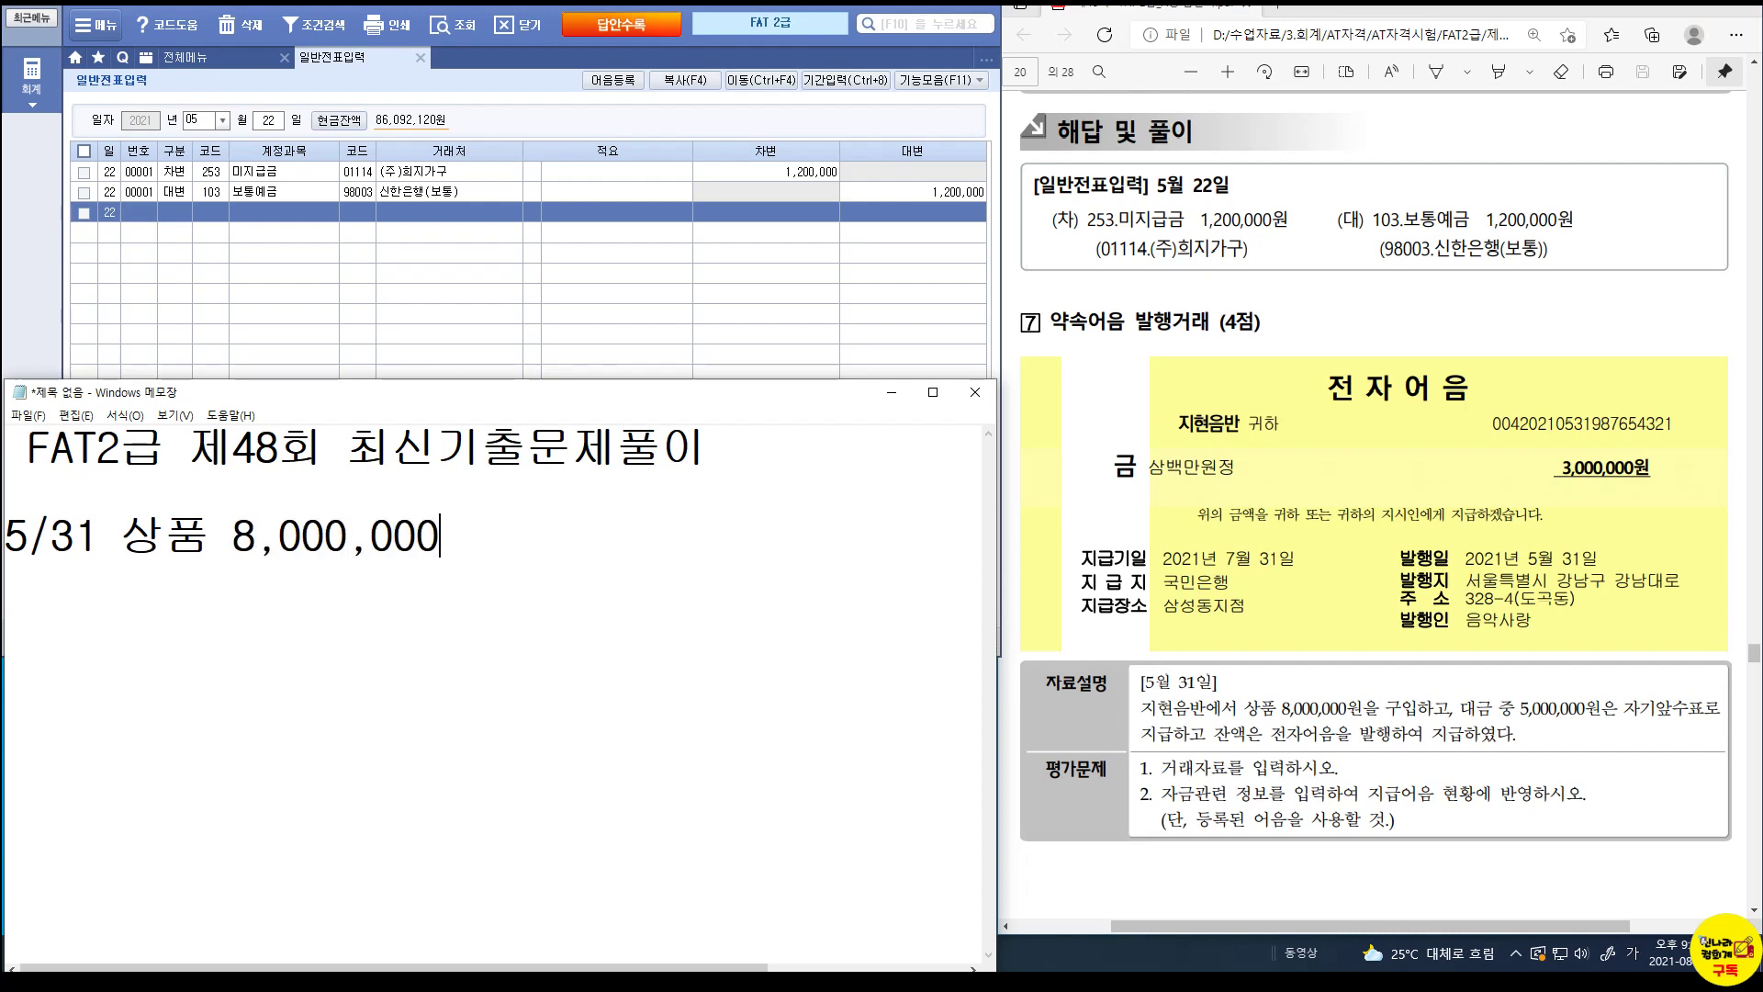
type(" /현금")
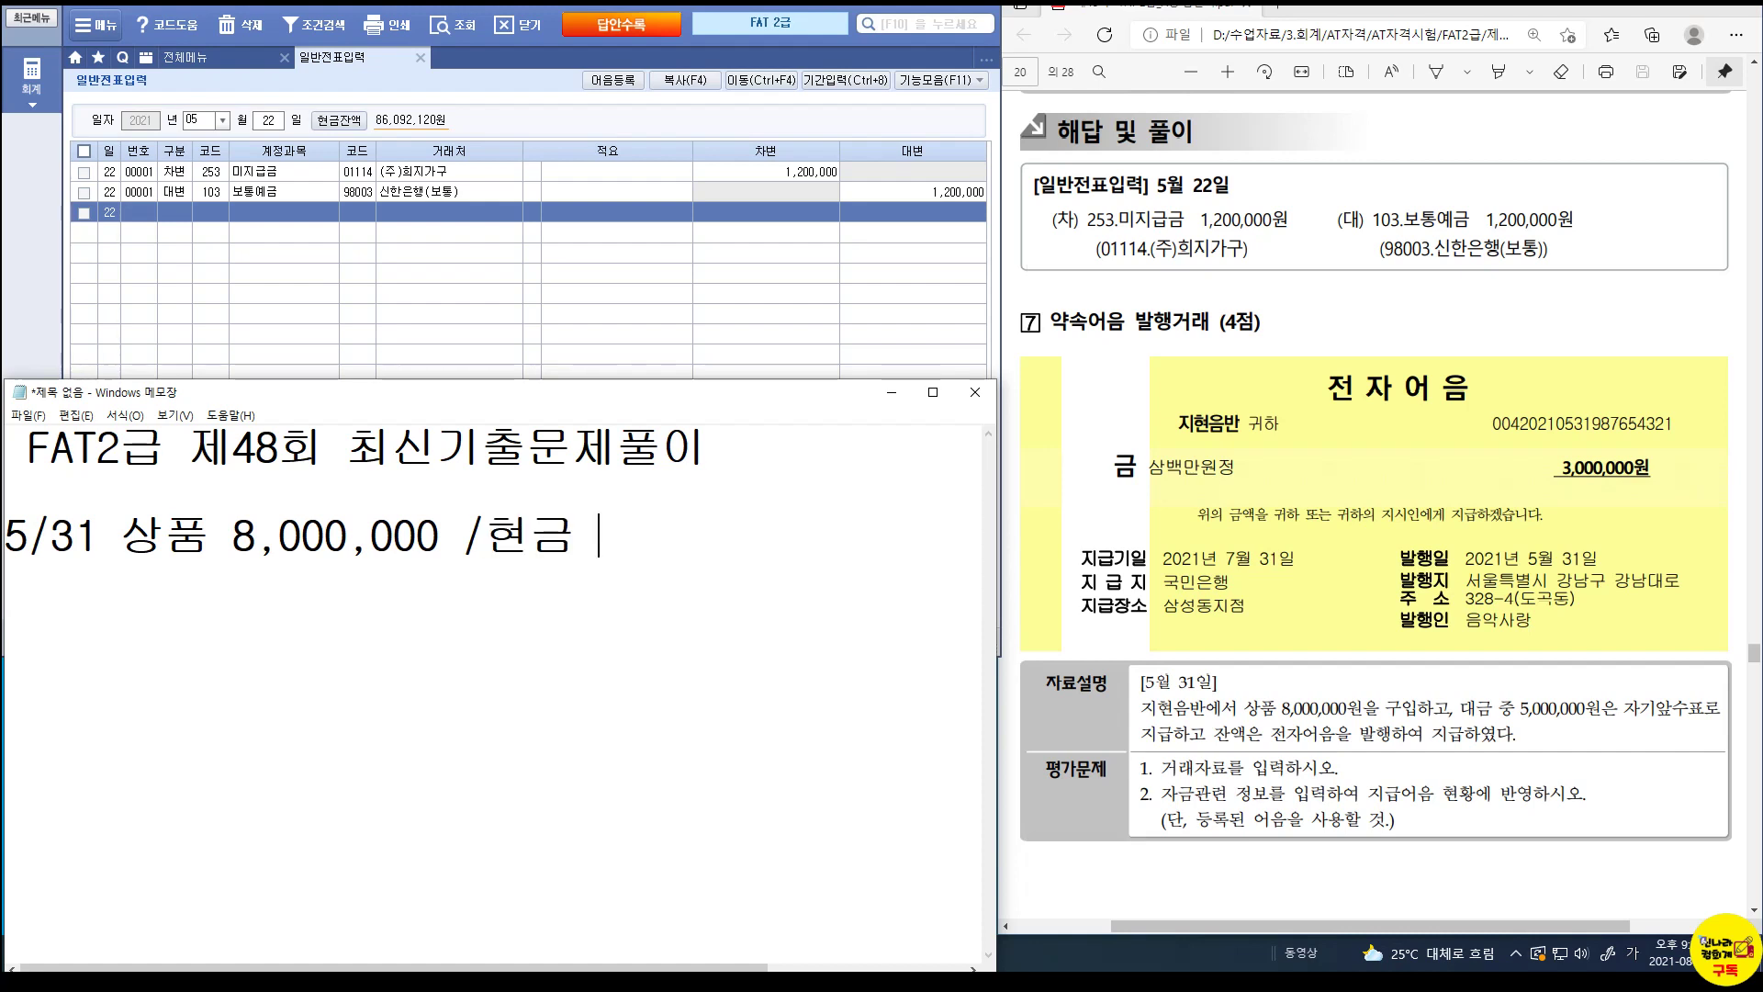
type(" 5,000,000")
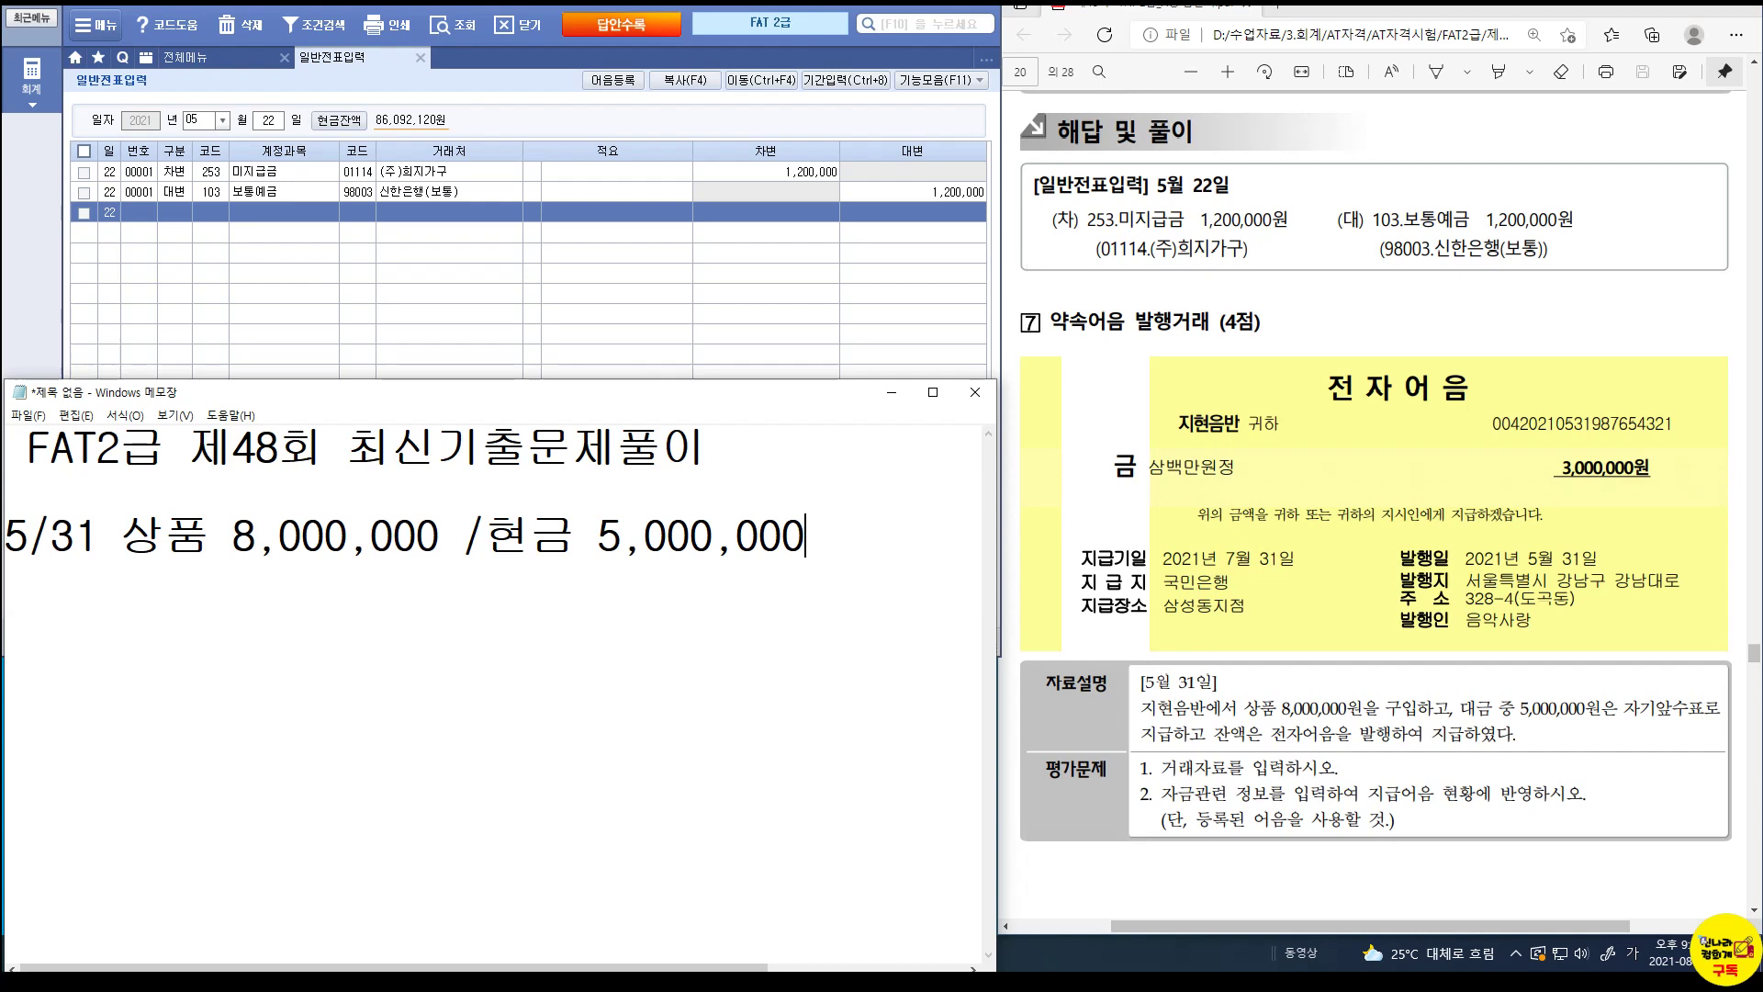
key("Return")
type("지금어음 ")
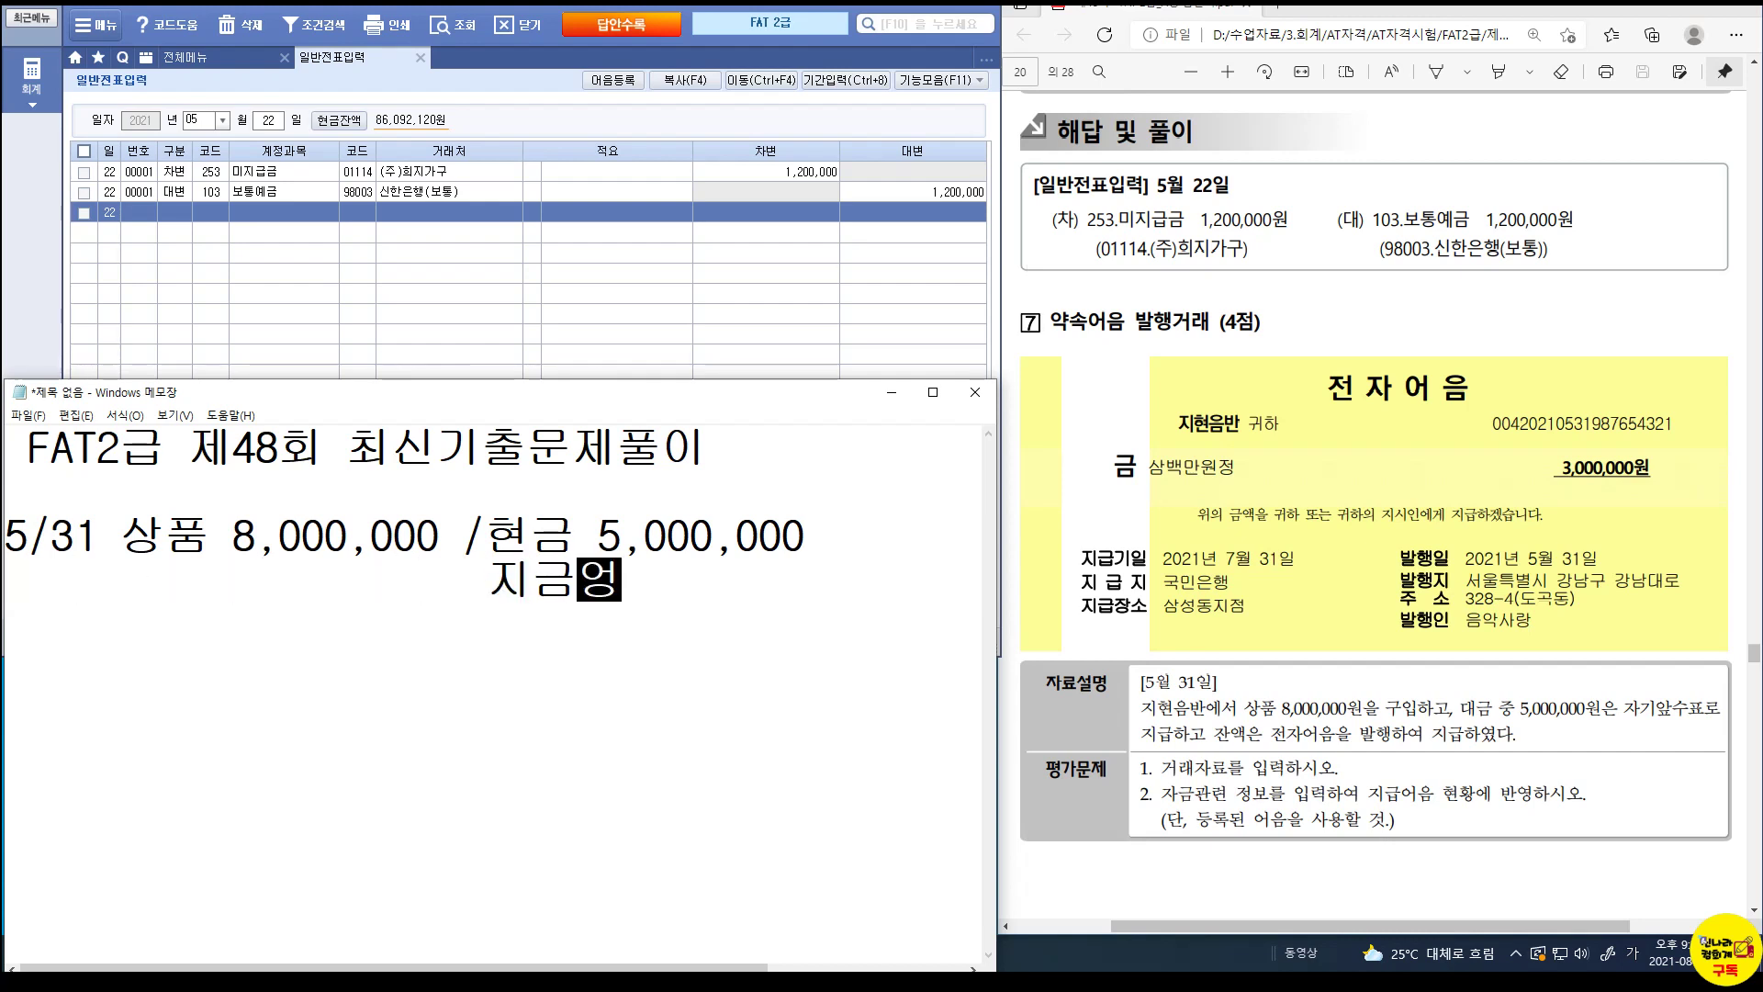
type("3,000,000")
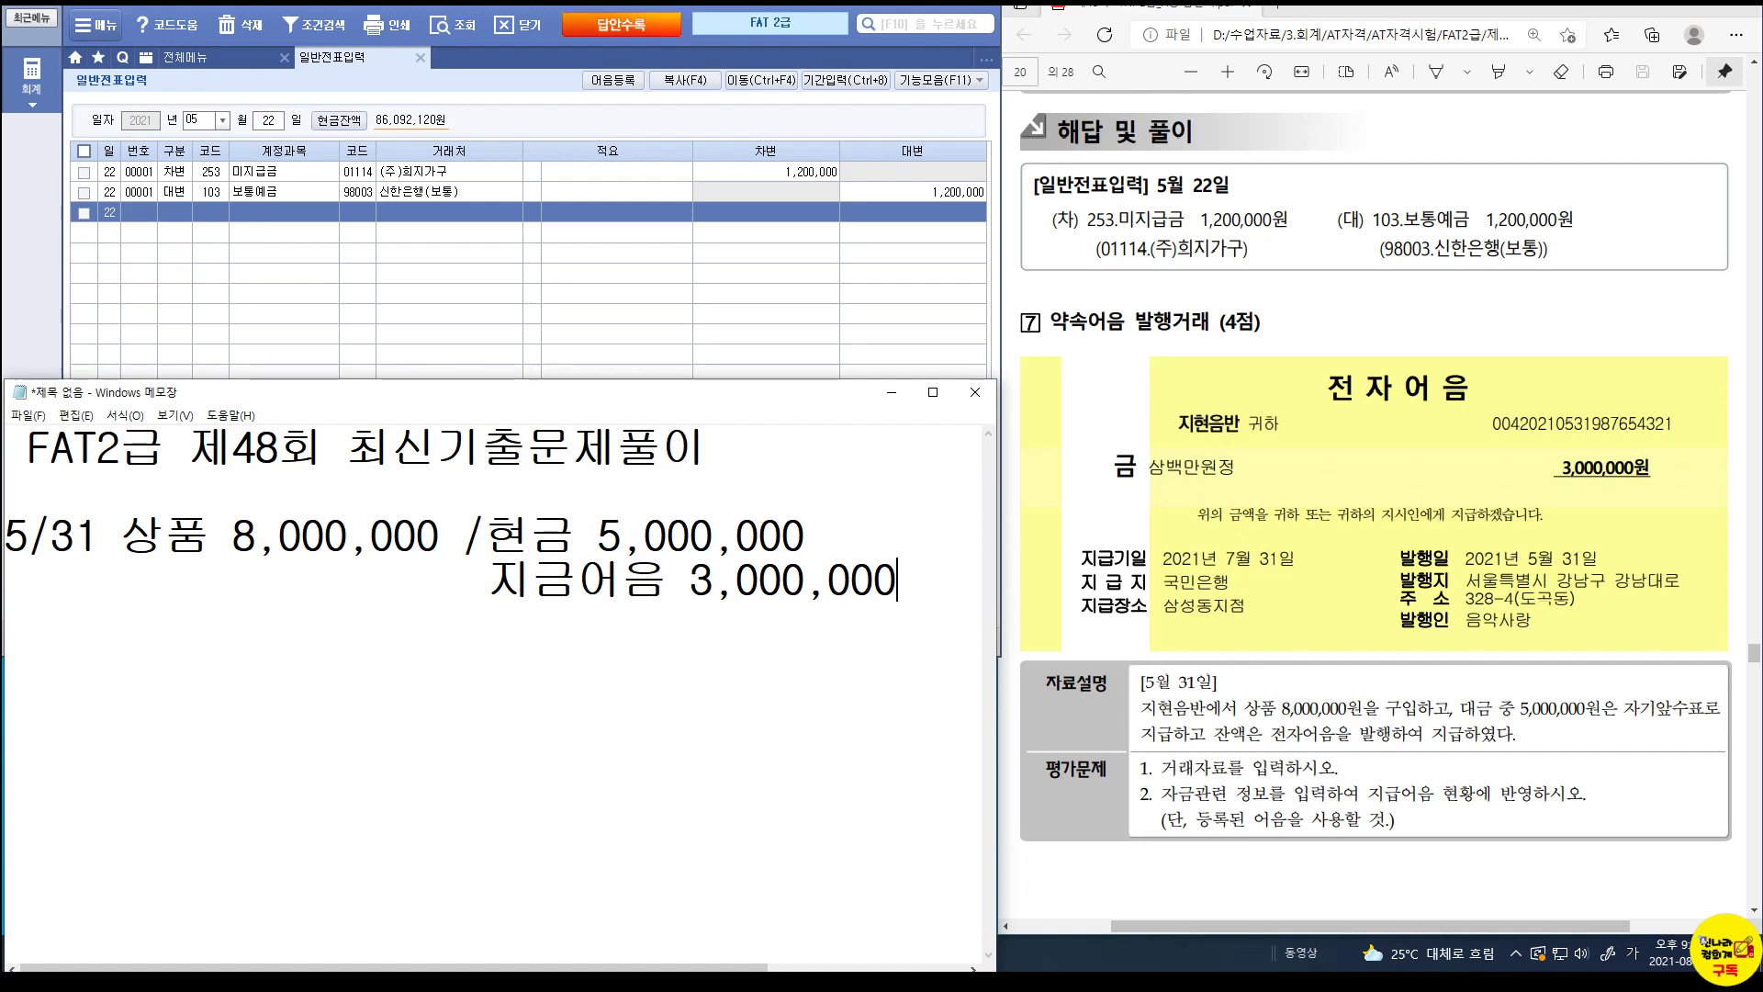
Add 지현음반 on a new line and correct 지금어음 to 지급어음.
key("Return")
key("BackSpace")
type("지현음반")
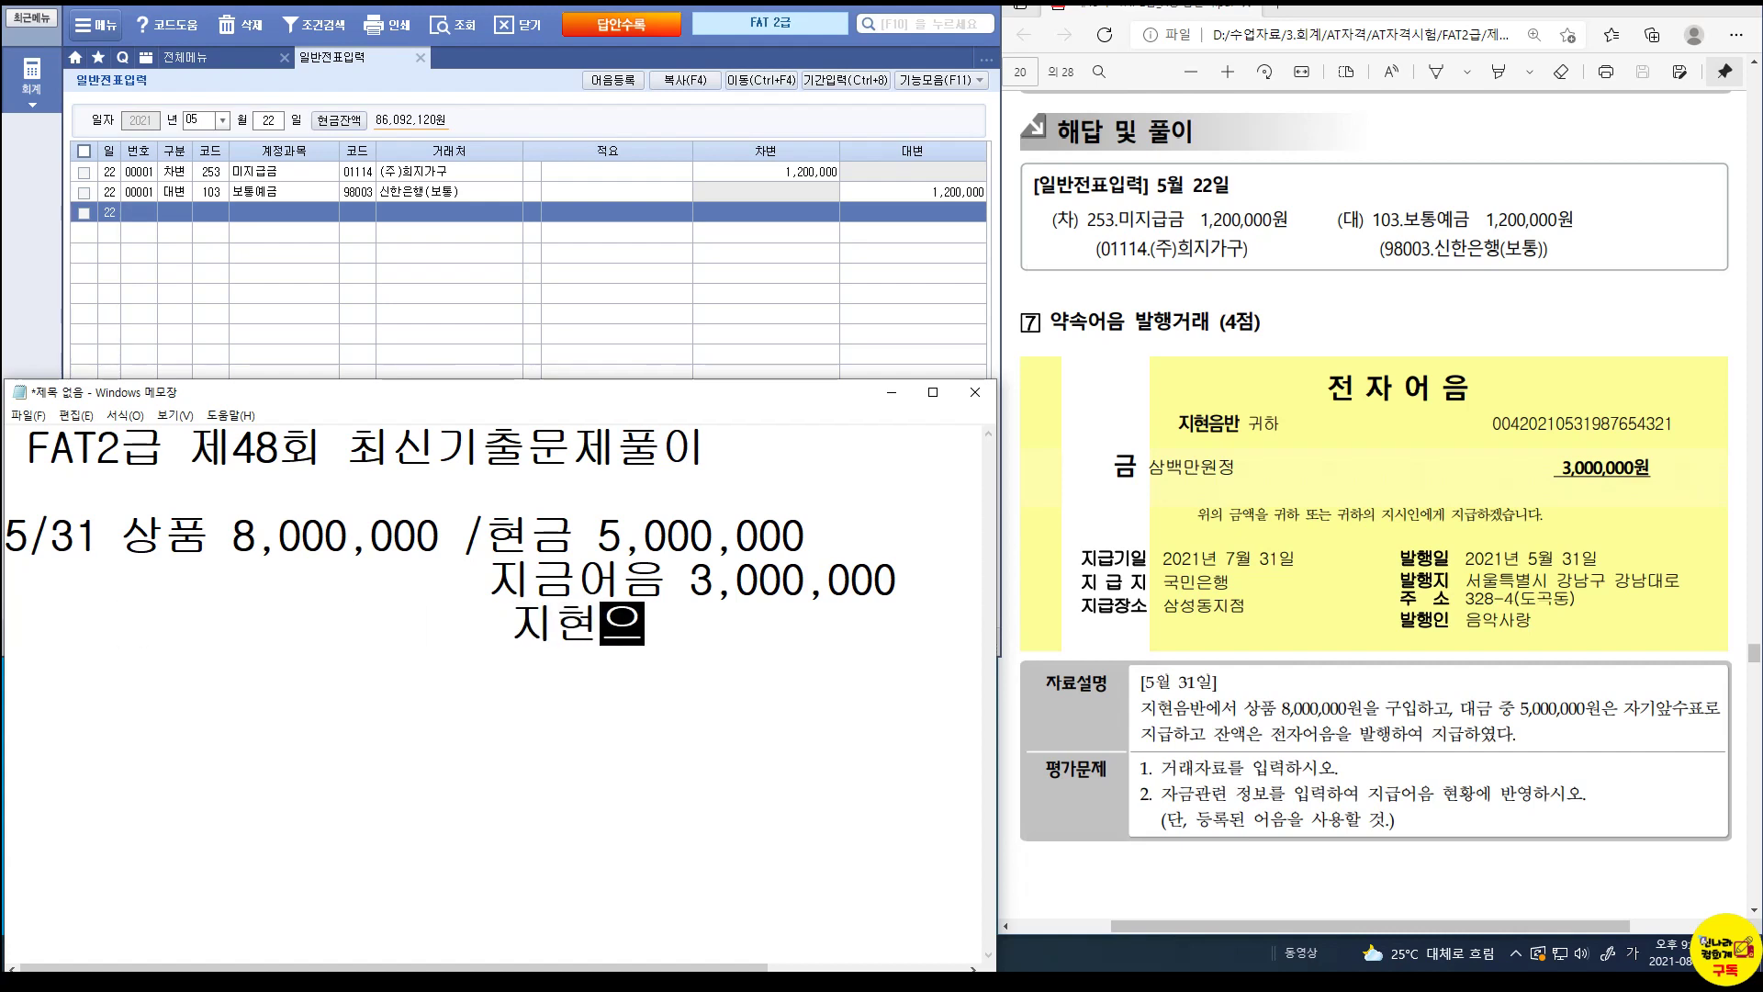
key("Up")
key("Left")
key("Left")
key("Left")
key("Left")
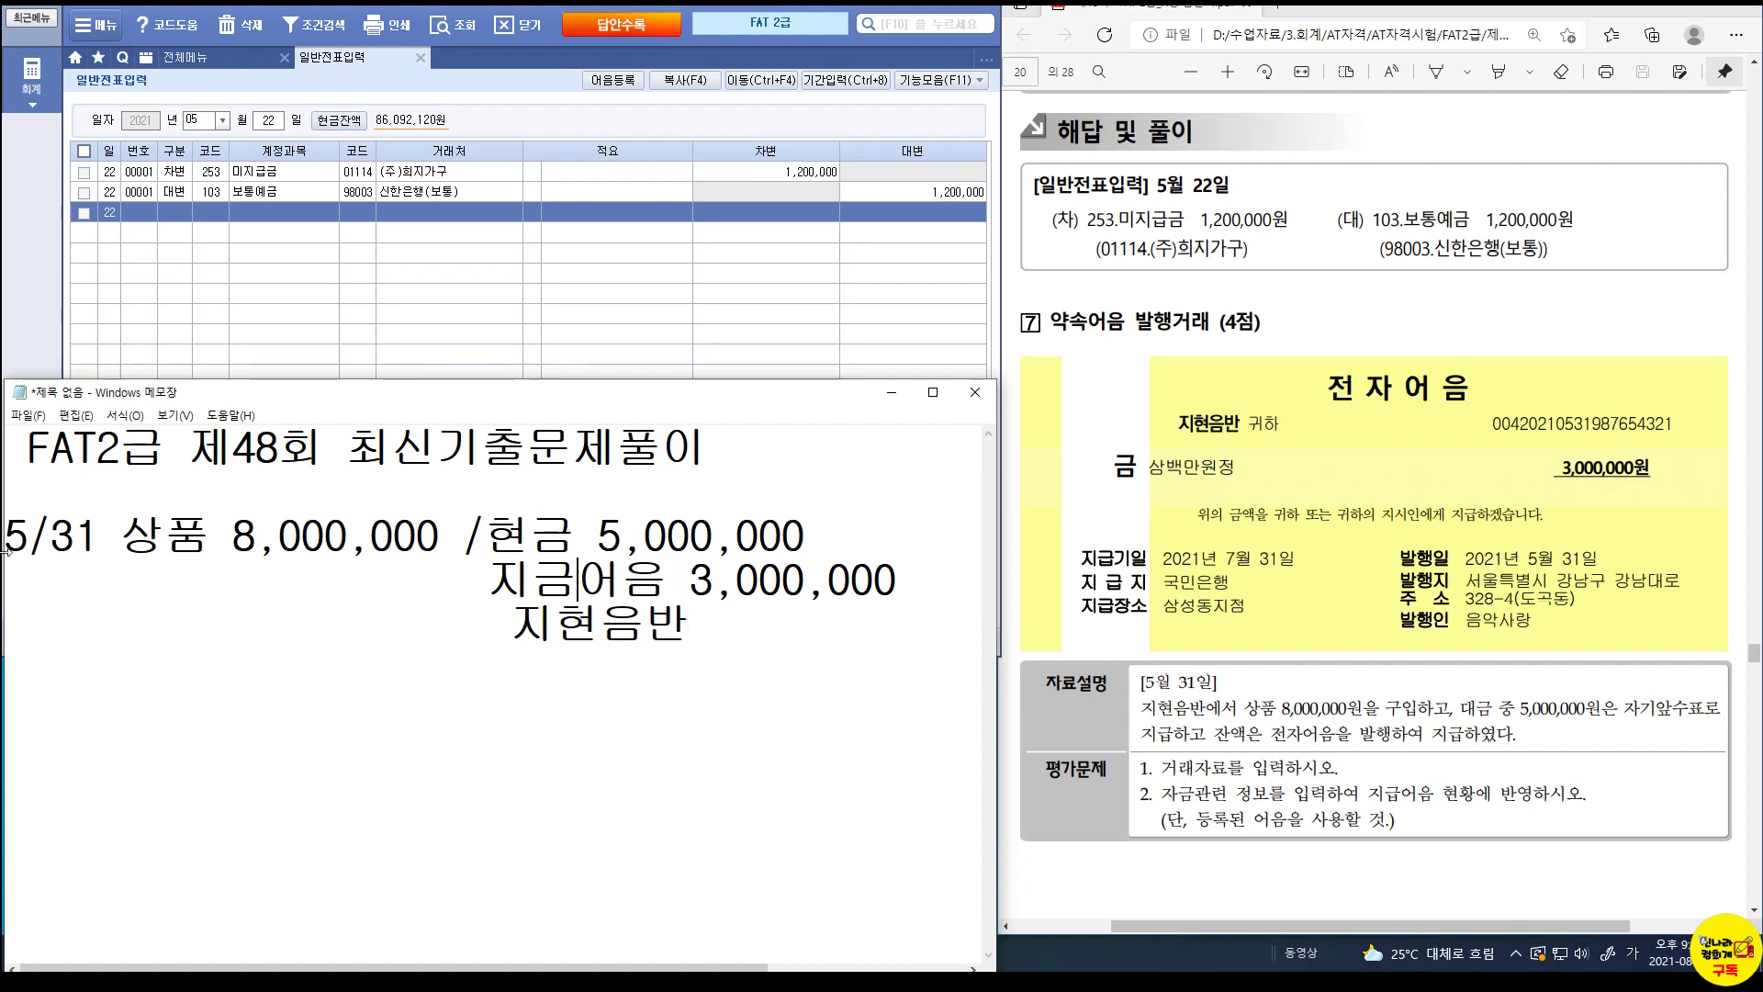
key("Delete")
type("급")
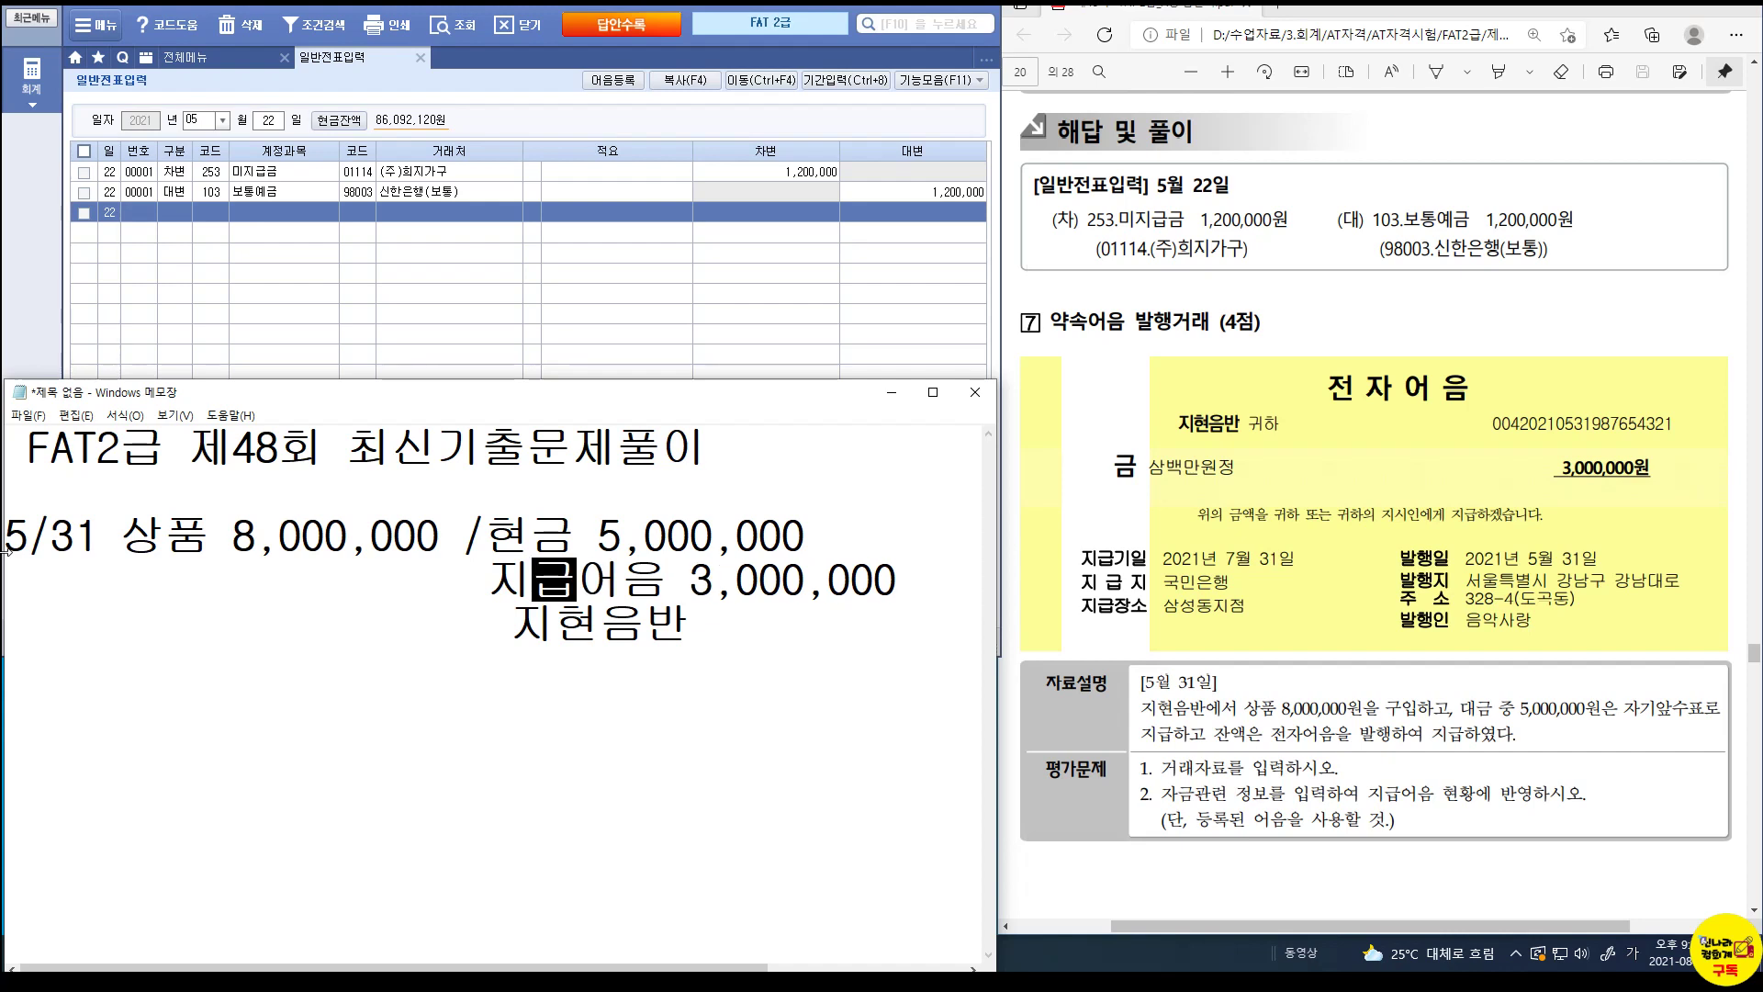
Start a May 31 voucher with a debit line for 146 상품.
left_click(264, 122)
type("31")
key("Return")
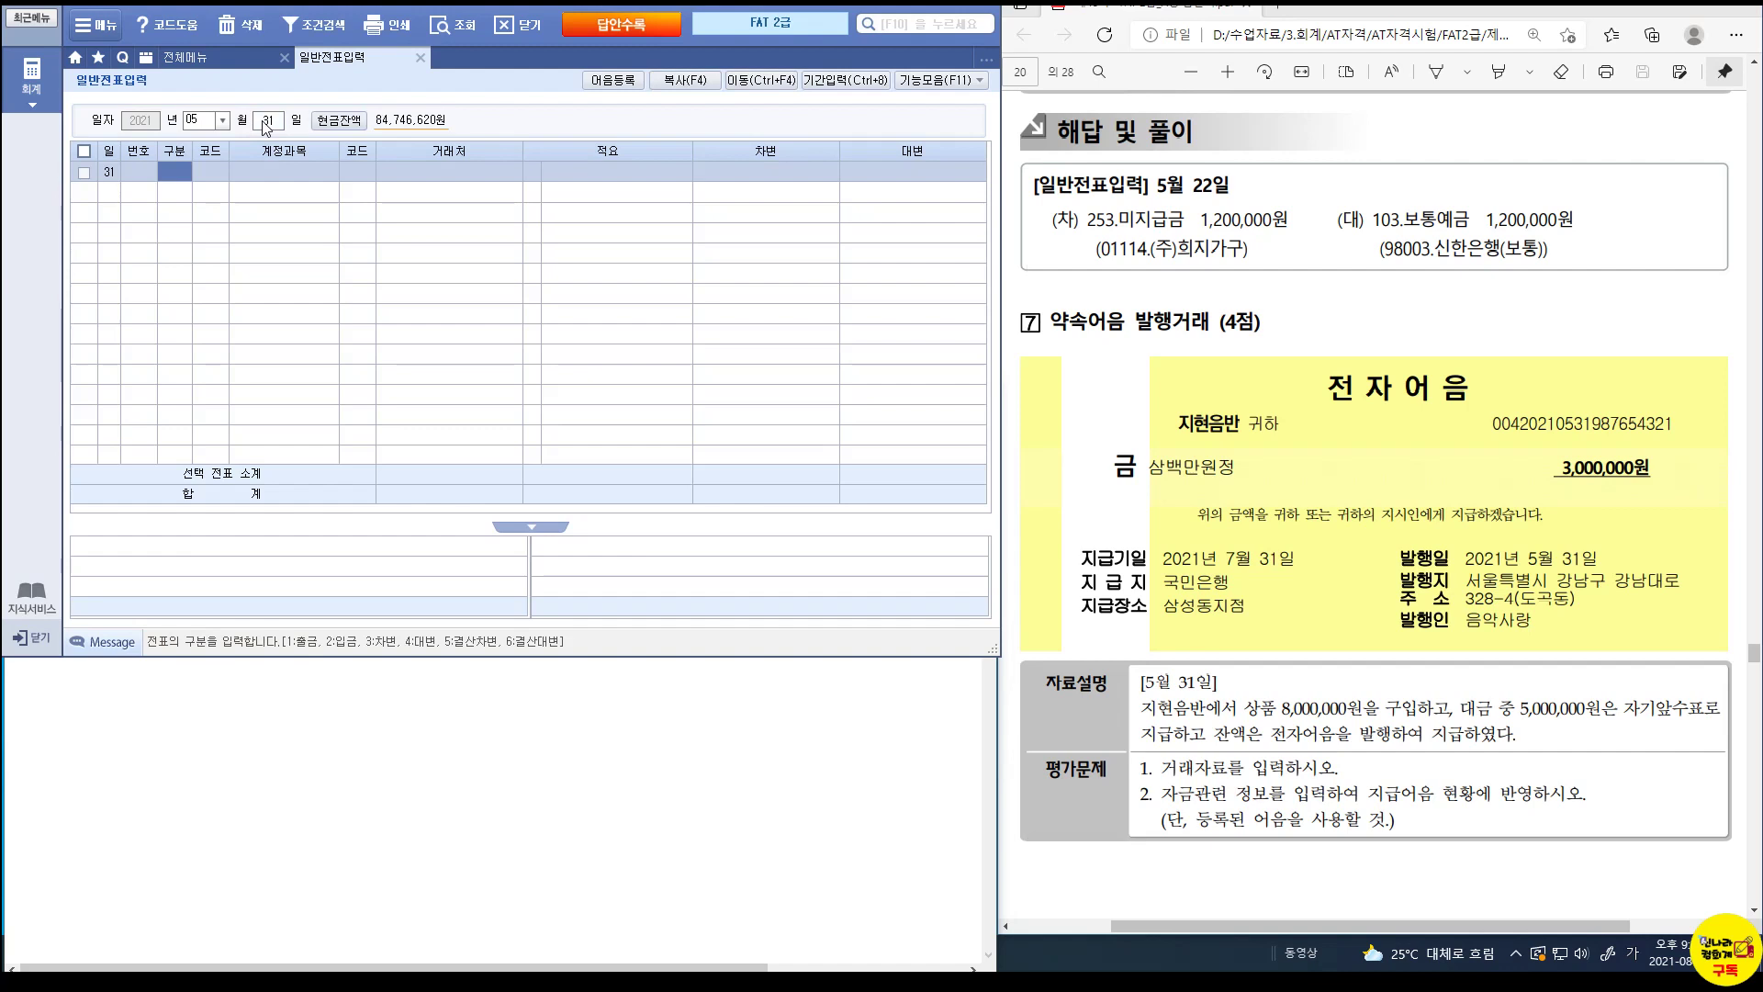
type("3")
key("Return")
type("146")
key("Return")
key("Return")
key("Return")
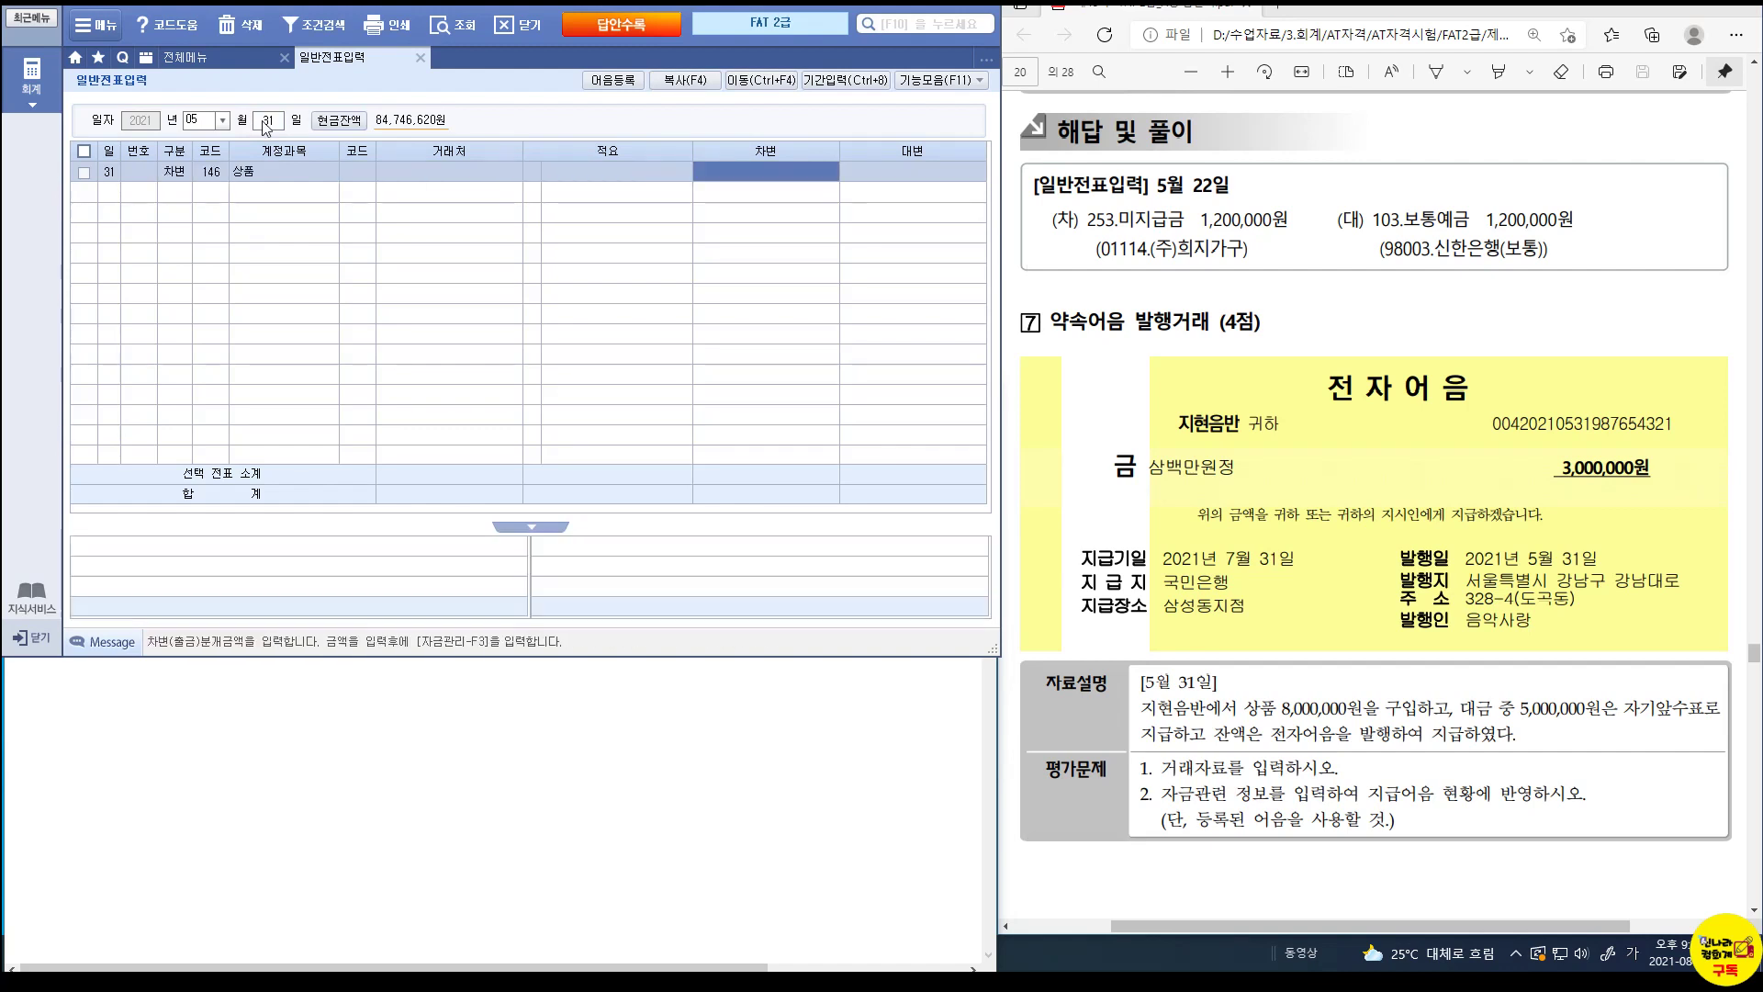
key("Return")
type("3,000,000")
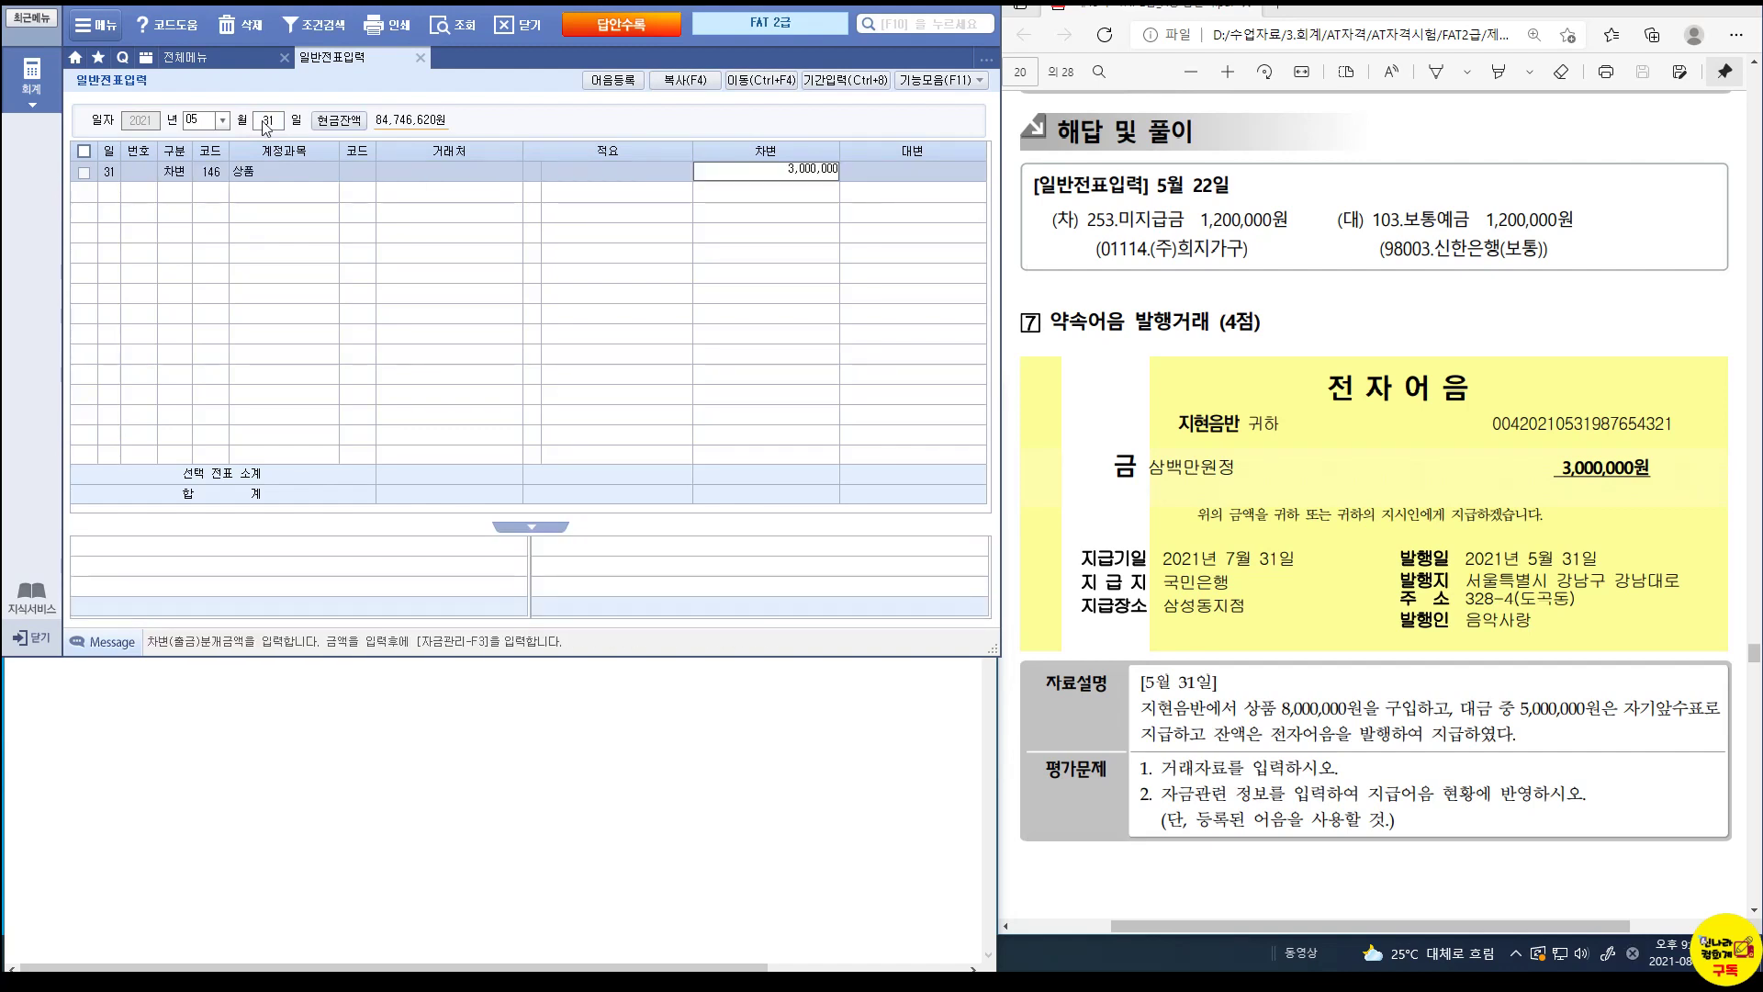
key("Return")
Credit 101 현금 5,000,000 and correct the 상품 debit to 8,000,000.
type("4")
key("Return")
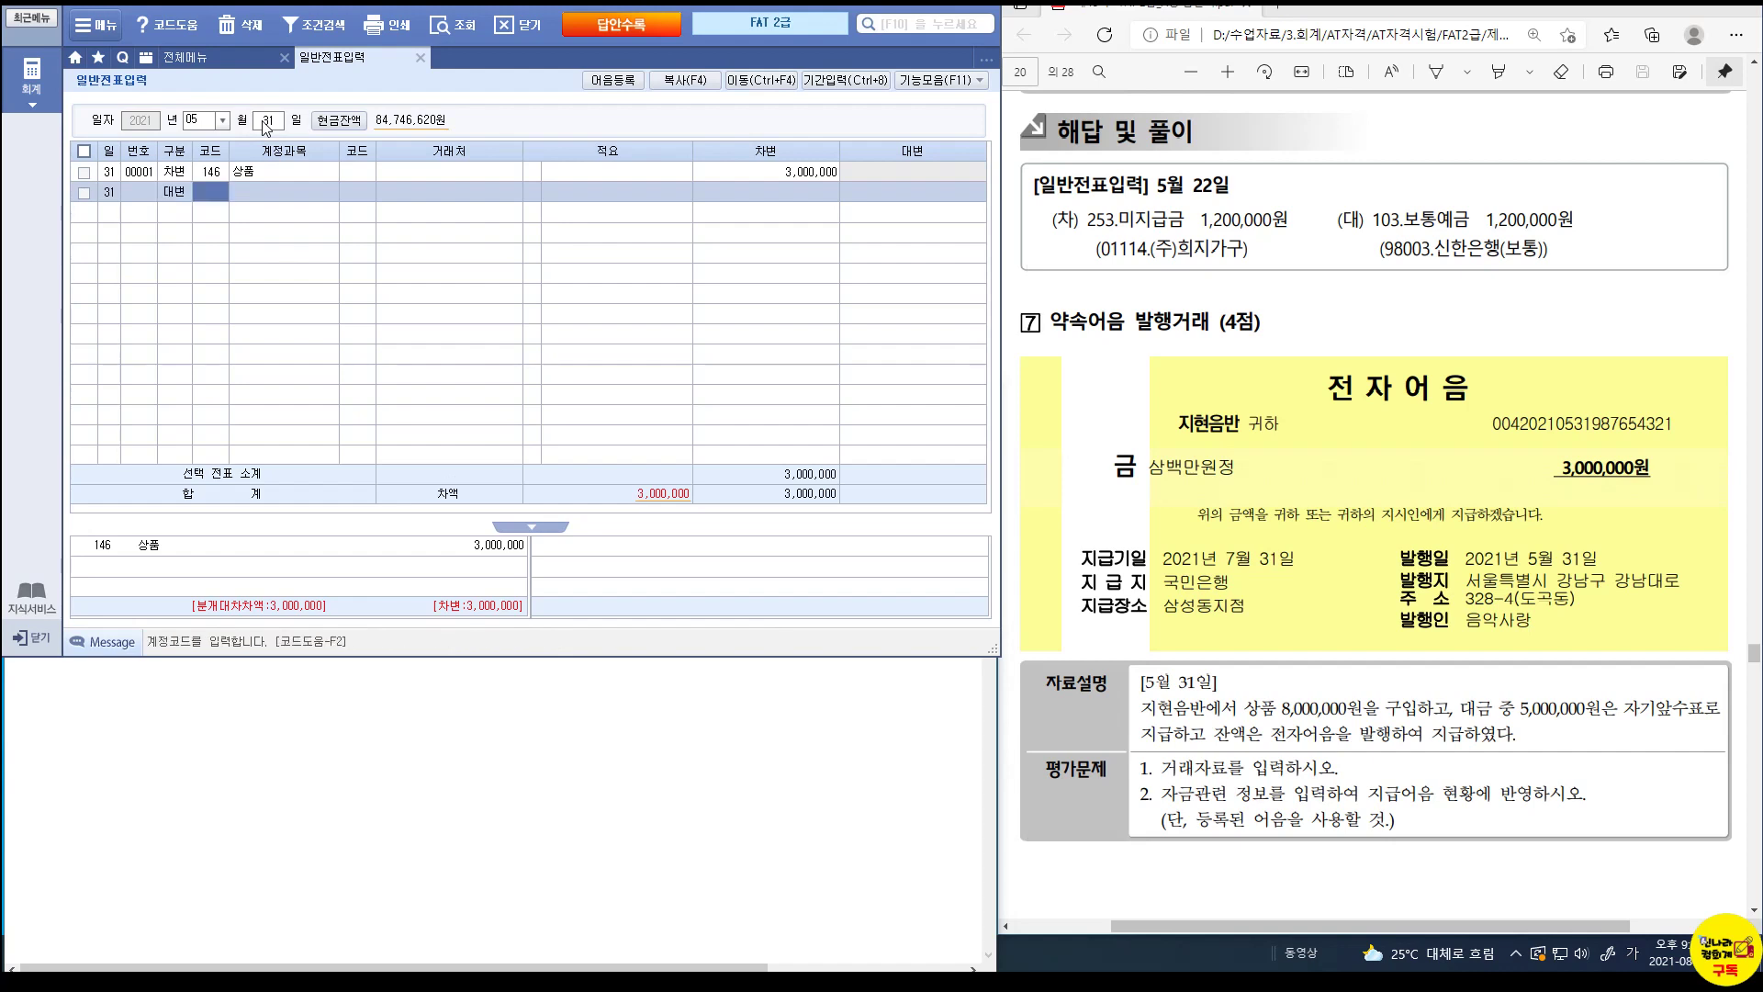
type("101")
key("Return")
key("Return")
key("Return")
key("Return")
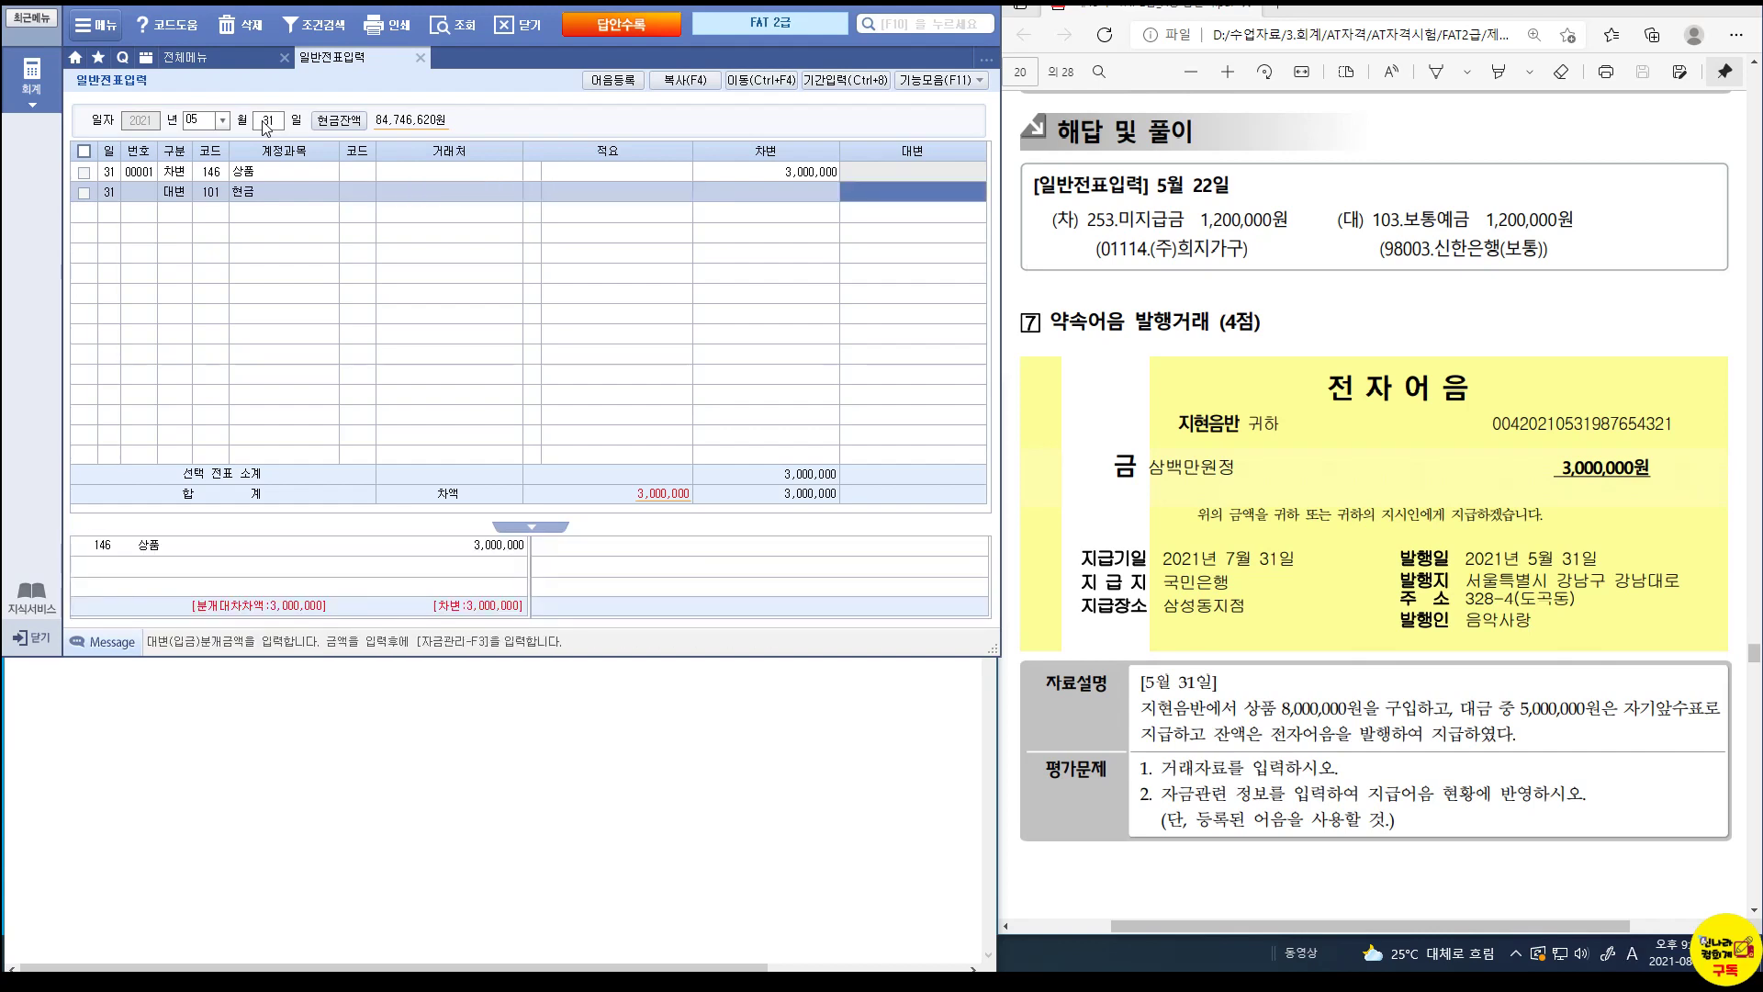
type("5000000")
key("Return")
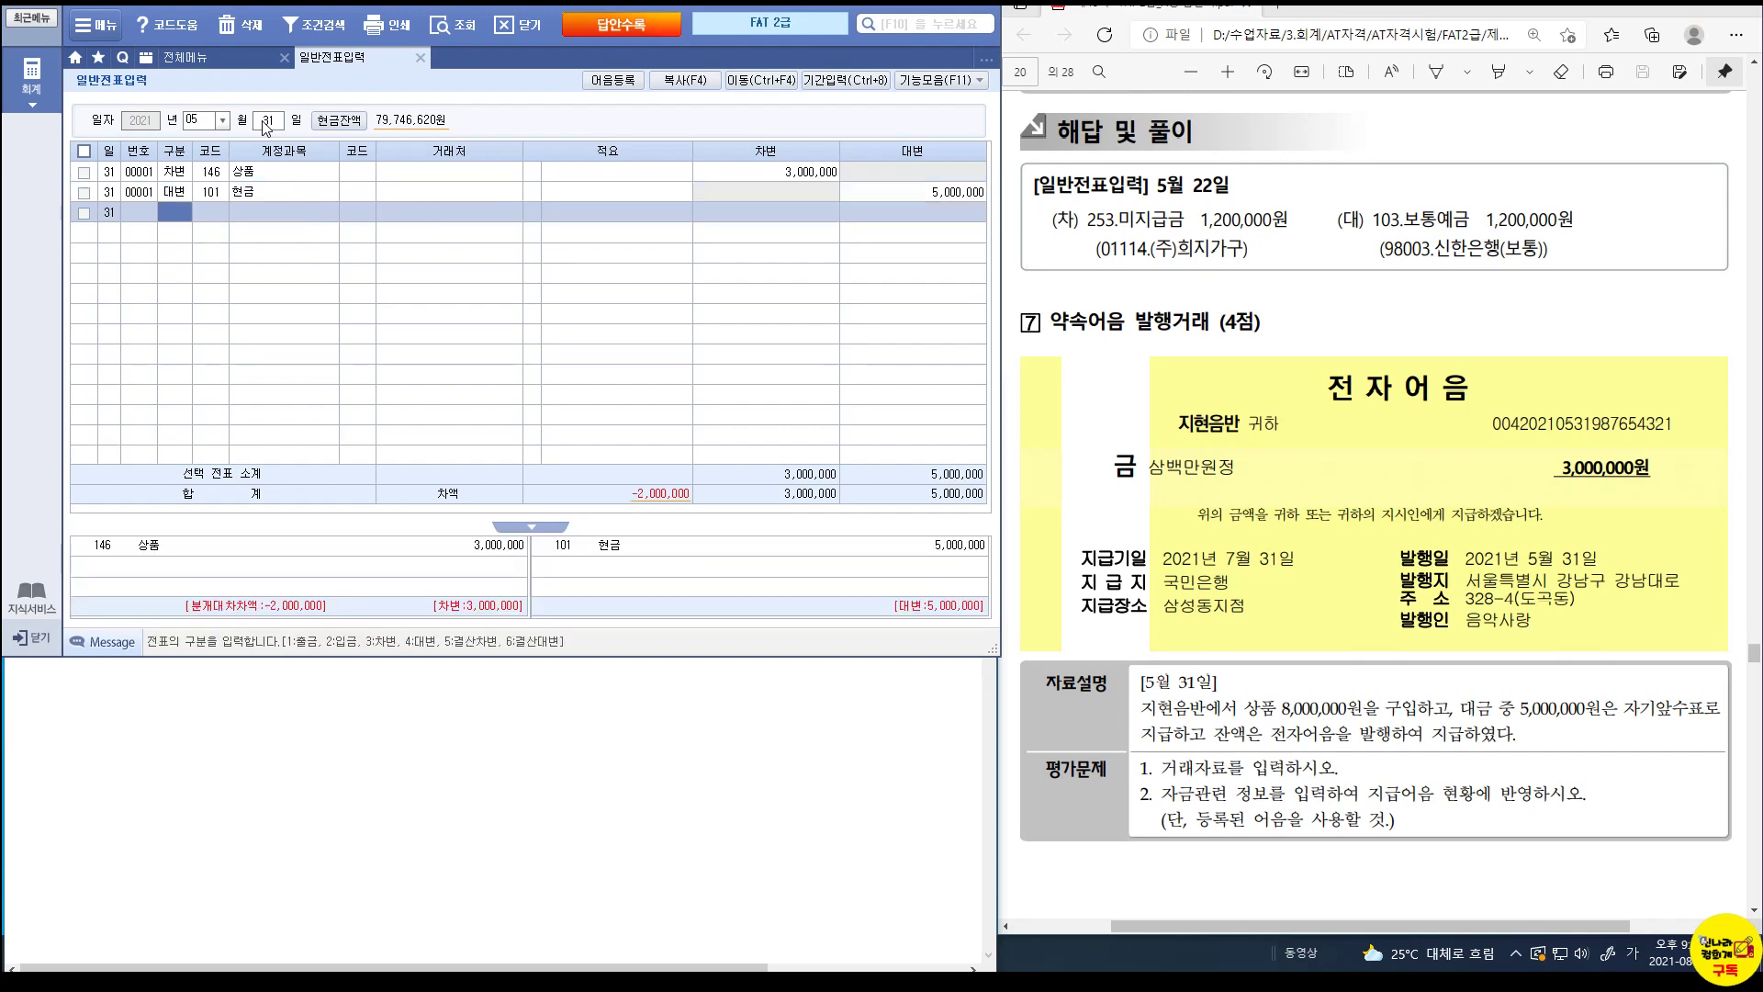
left_click(764, 172)
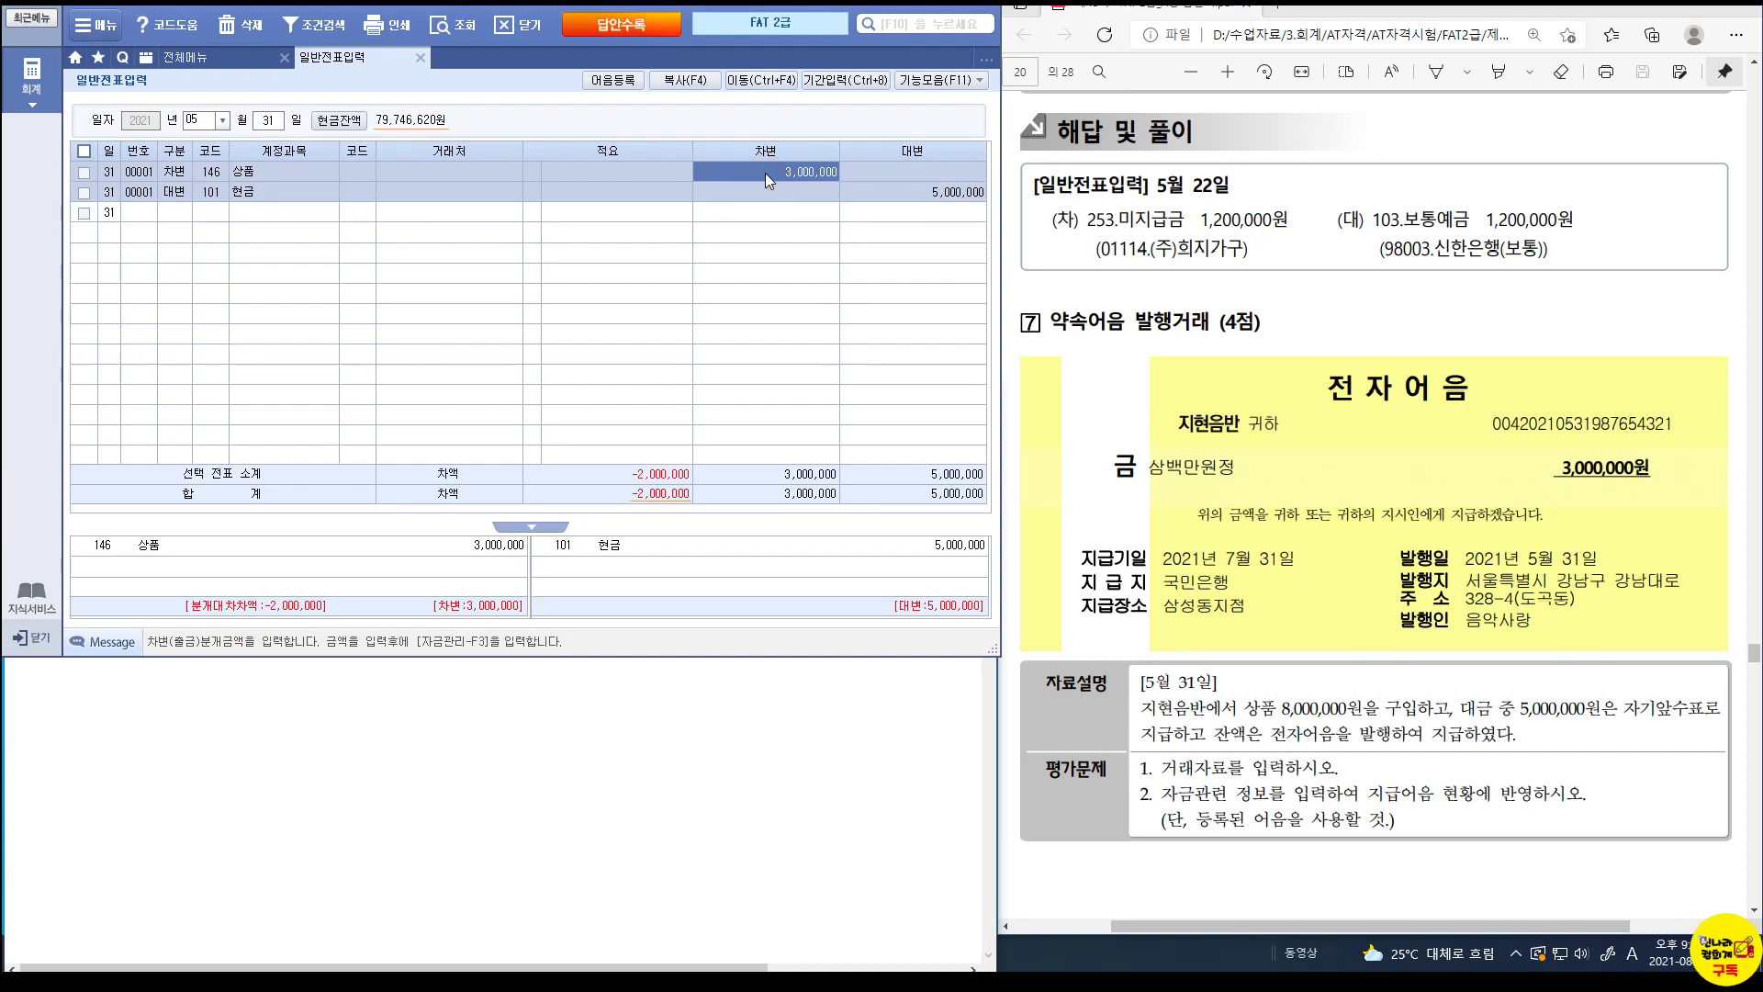
type("8,000,000")
key("Return")
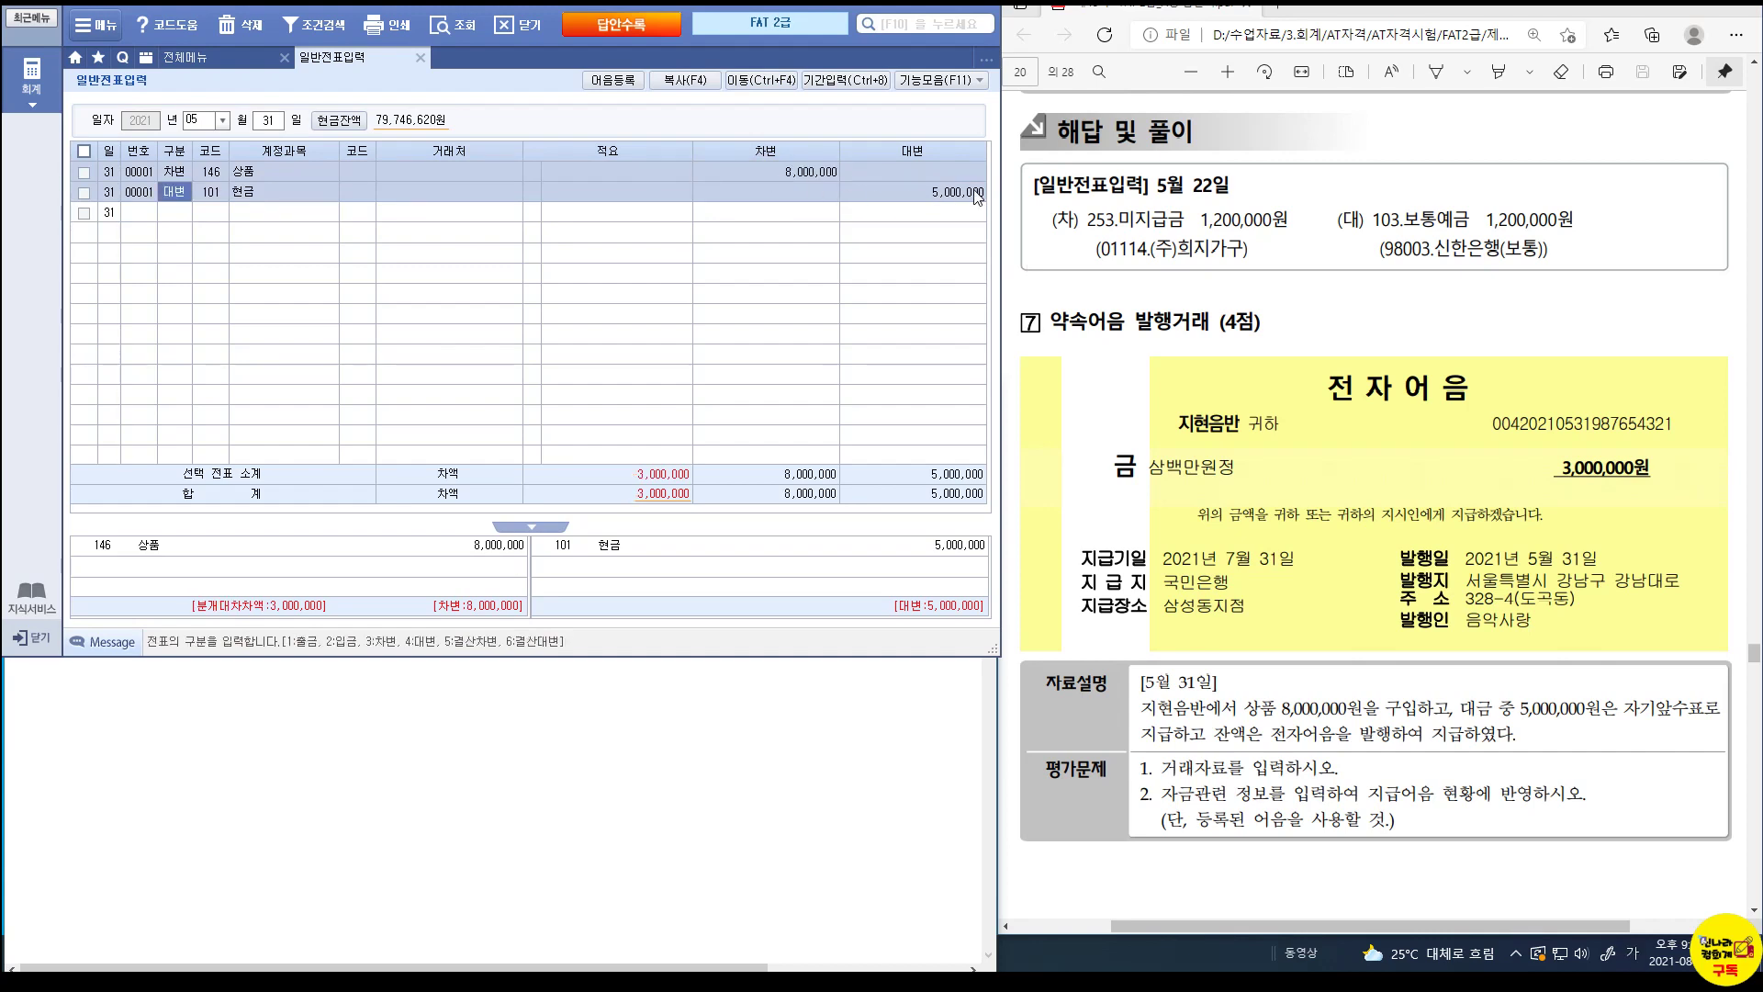
left_click(955, 196)
Add a 252 지급어음 credit of 3,000,000 for partner 04001 지현음반.
left_click(173, 212)
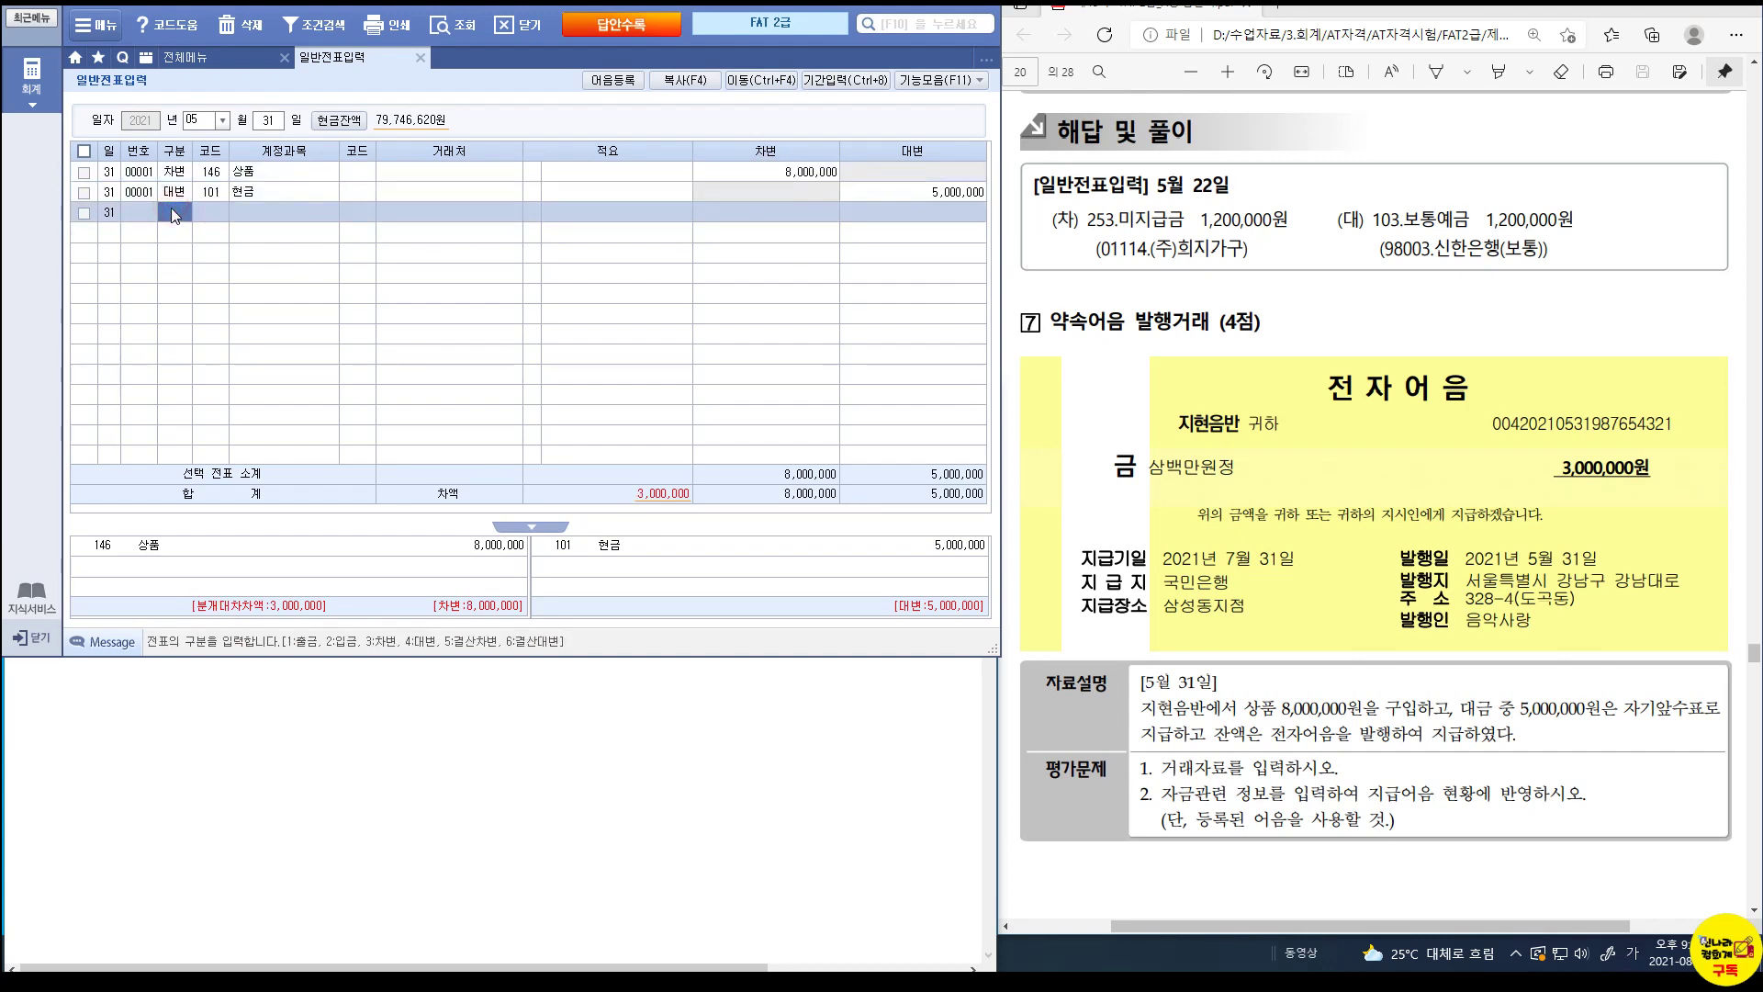
type("4")
key("Return")
type("252")
key("Return")
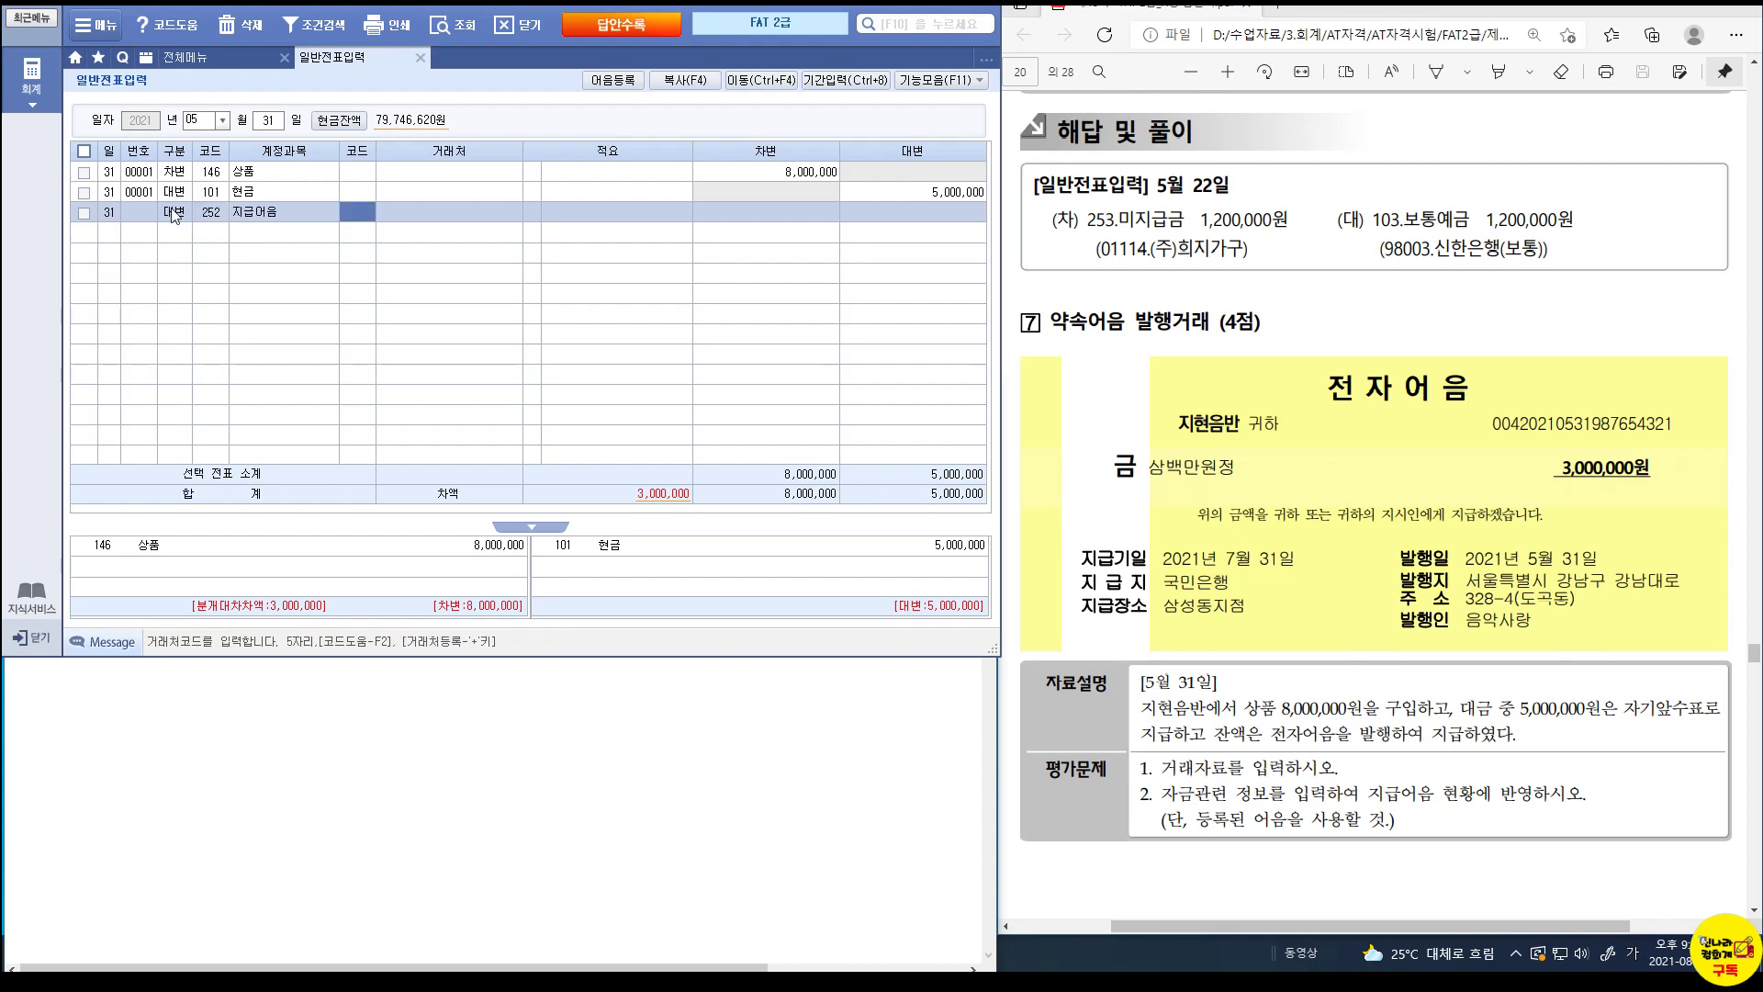
type("04001")
key("Return")
key("Return")
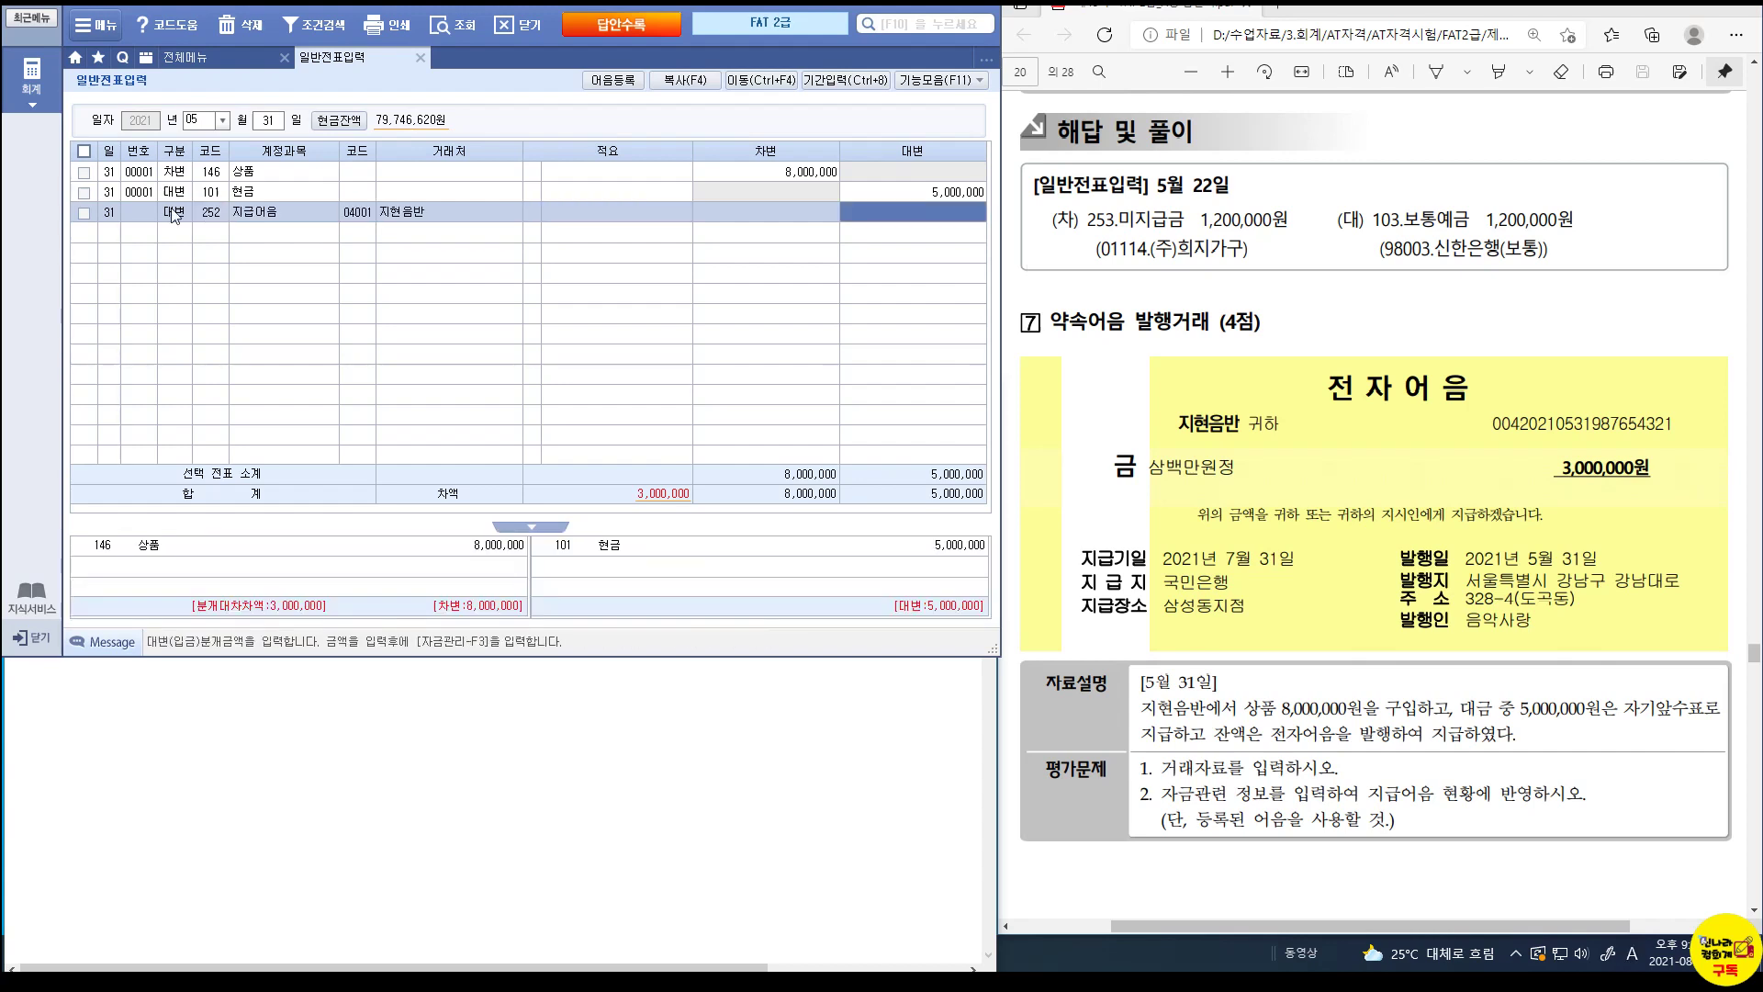
type("3000000")
key("Return")
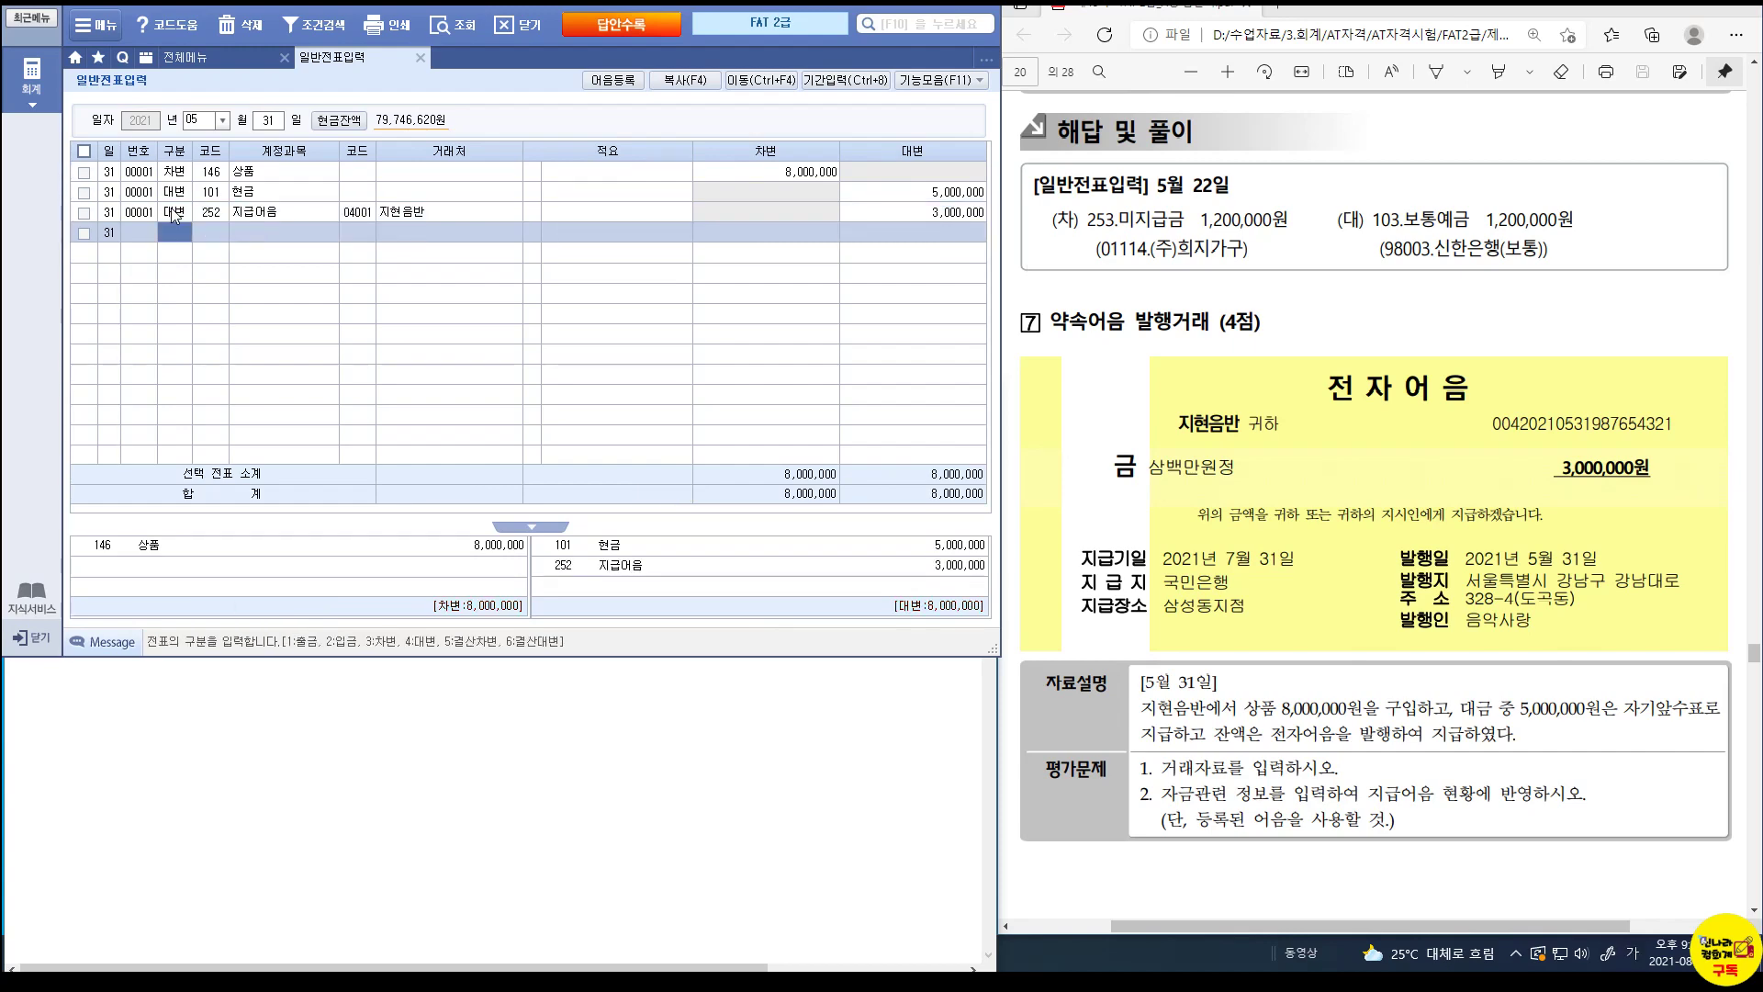
Return to the 지급어음 line and bring up its note payment details with F3.
key("ctrl+1")
left_click(1210, 792)
left_click_drag(1110, 773, 1365, 821)
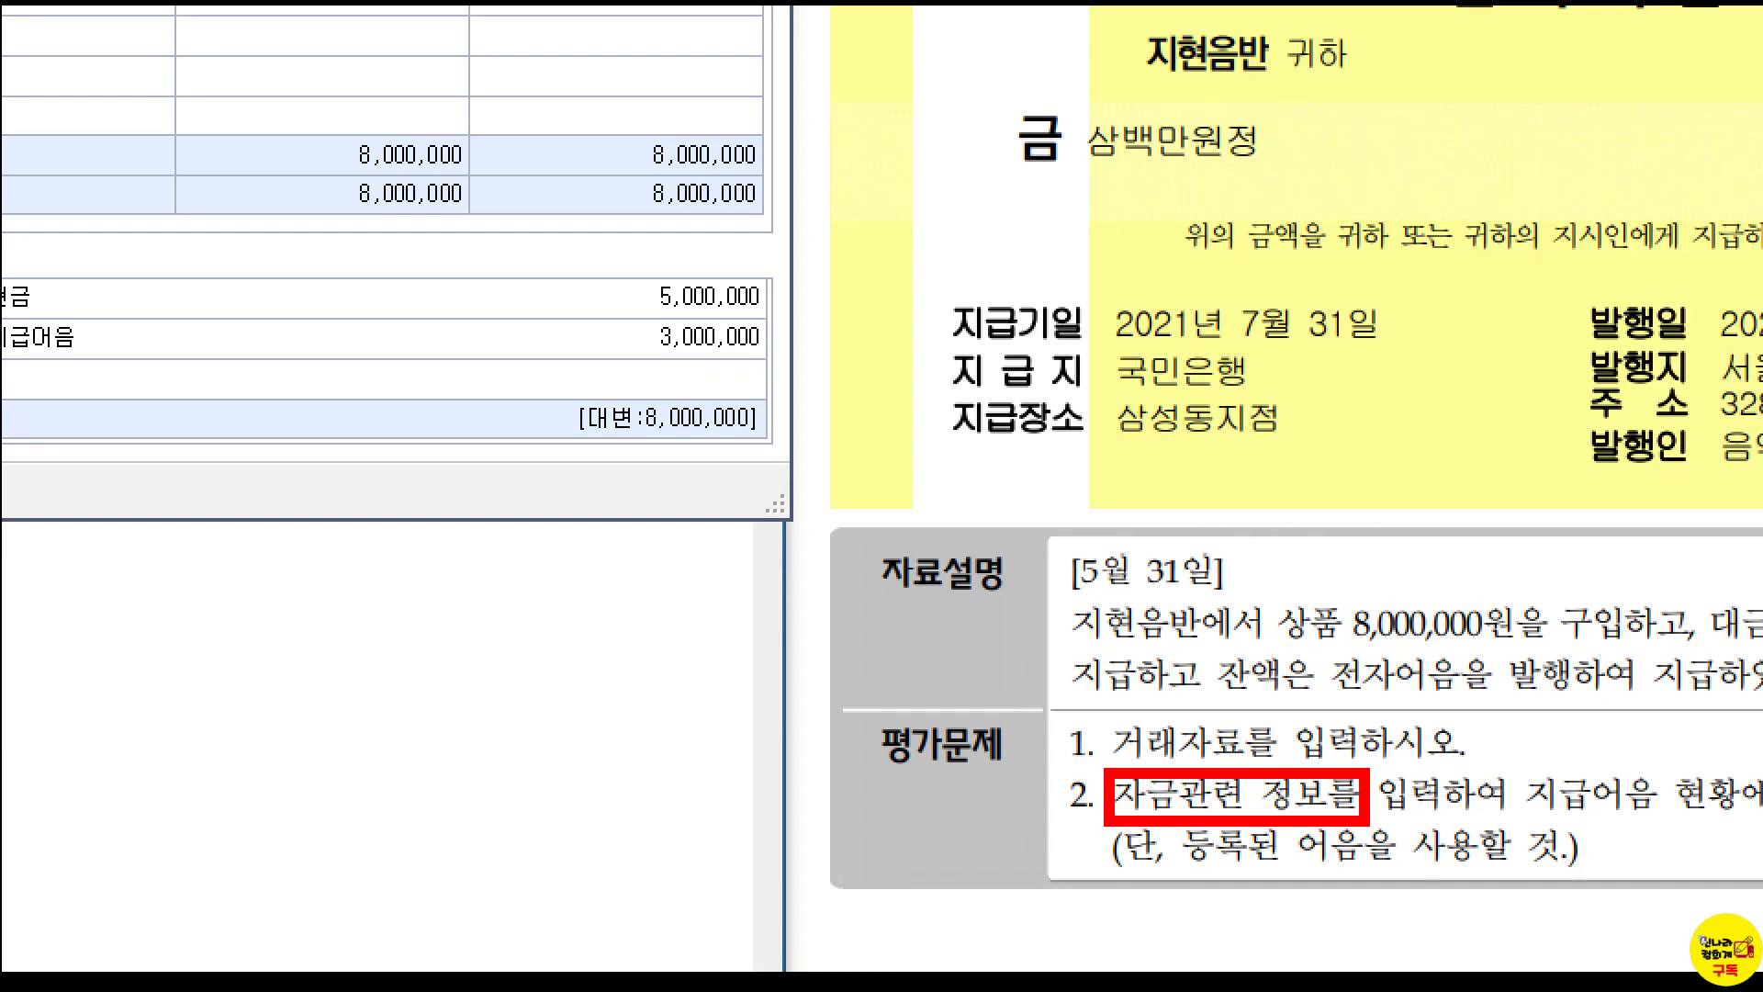
key("Escape")
left_click(205, 212)
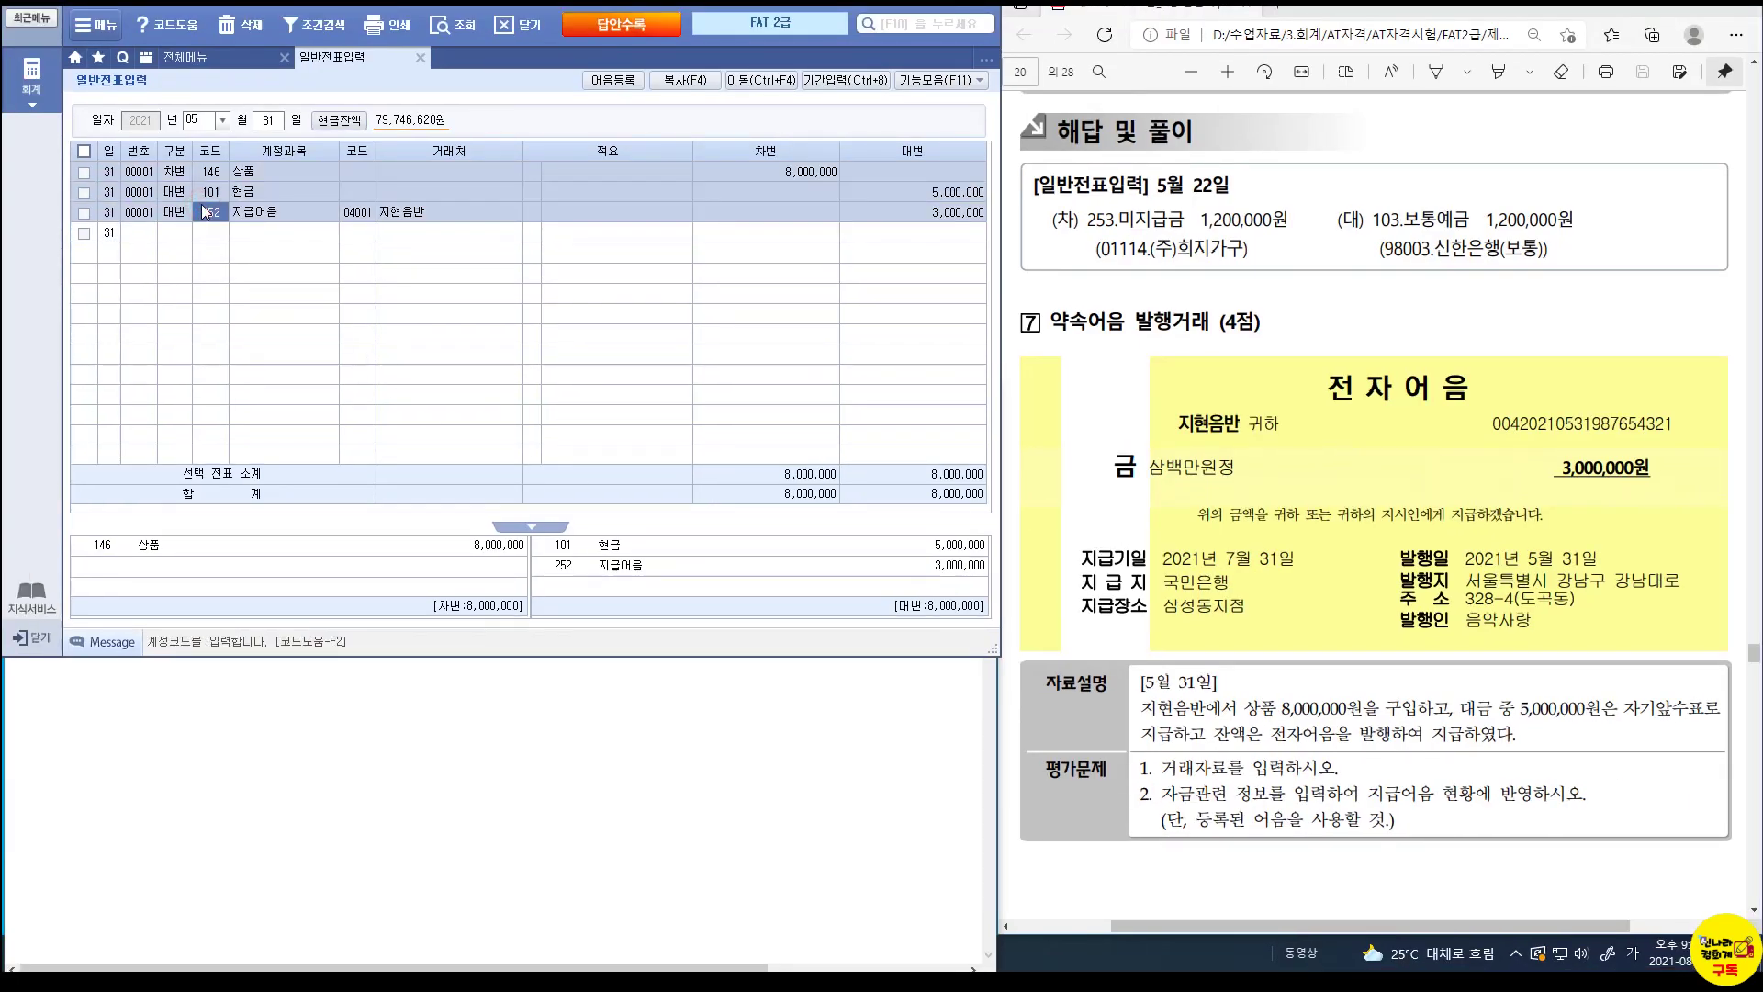
key("F3")
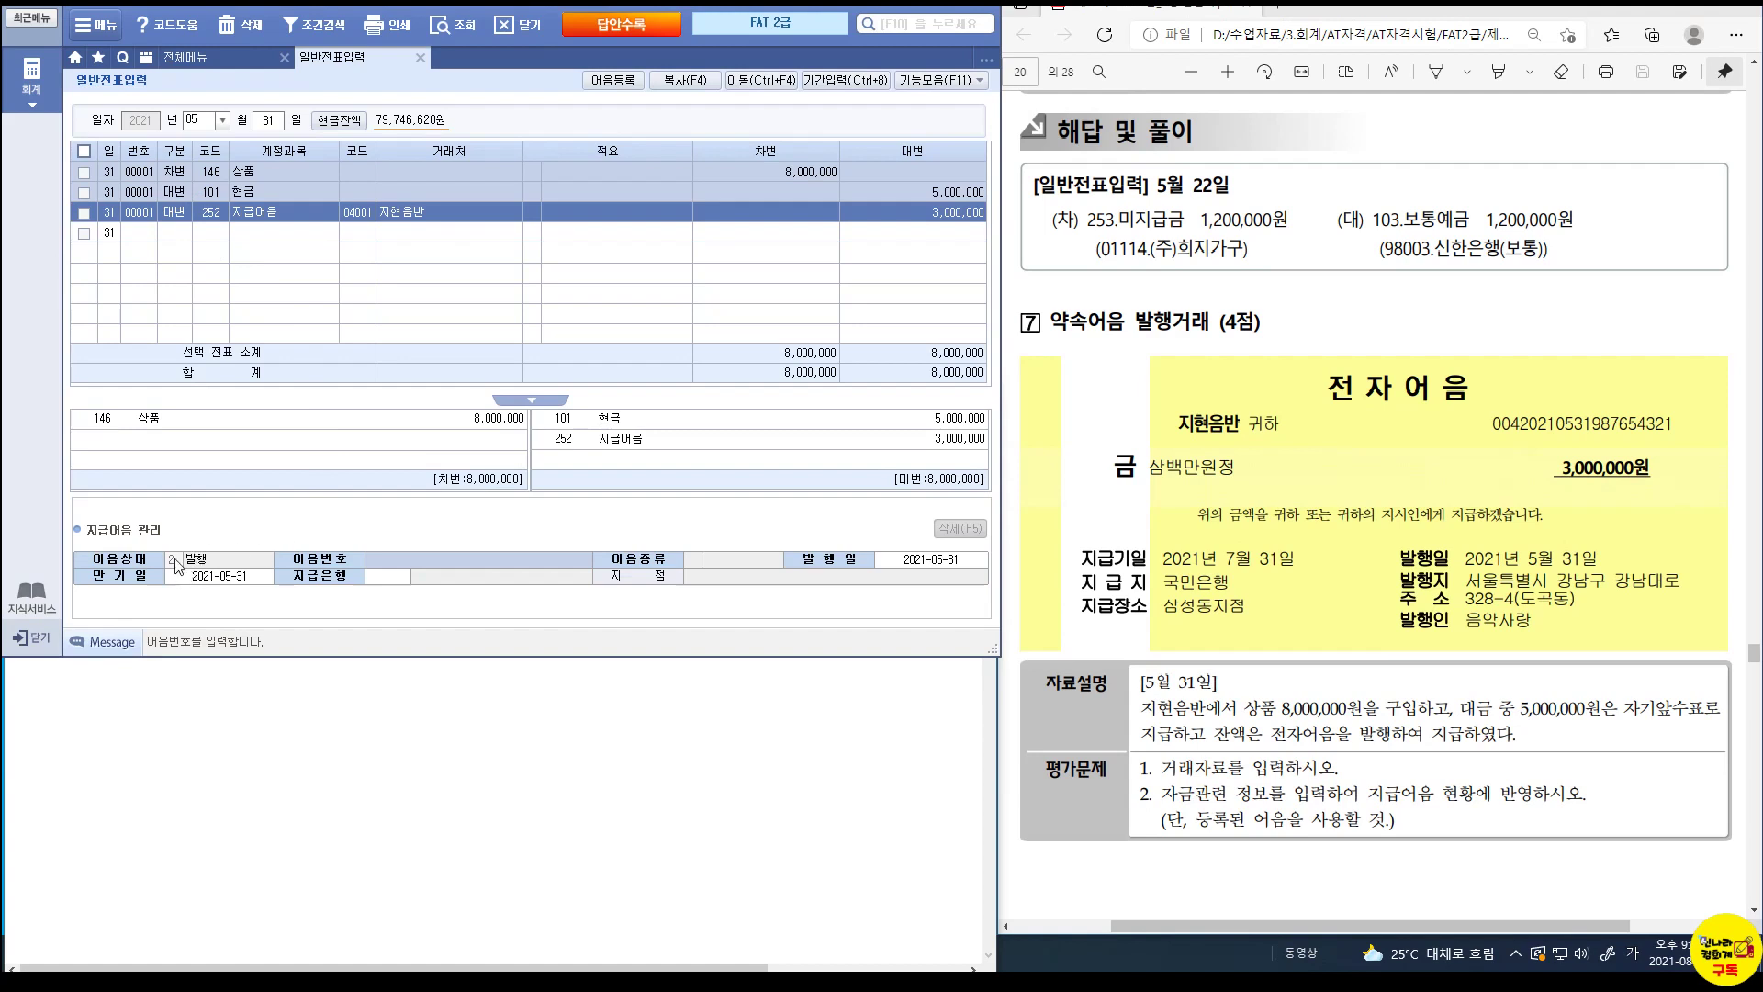
Attach the registered electronic note (국민은행 당좌, 삼성동) with maturity 2021-07-31.
double_click(427, 557)
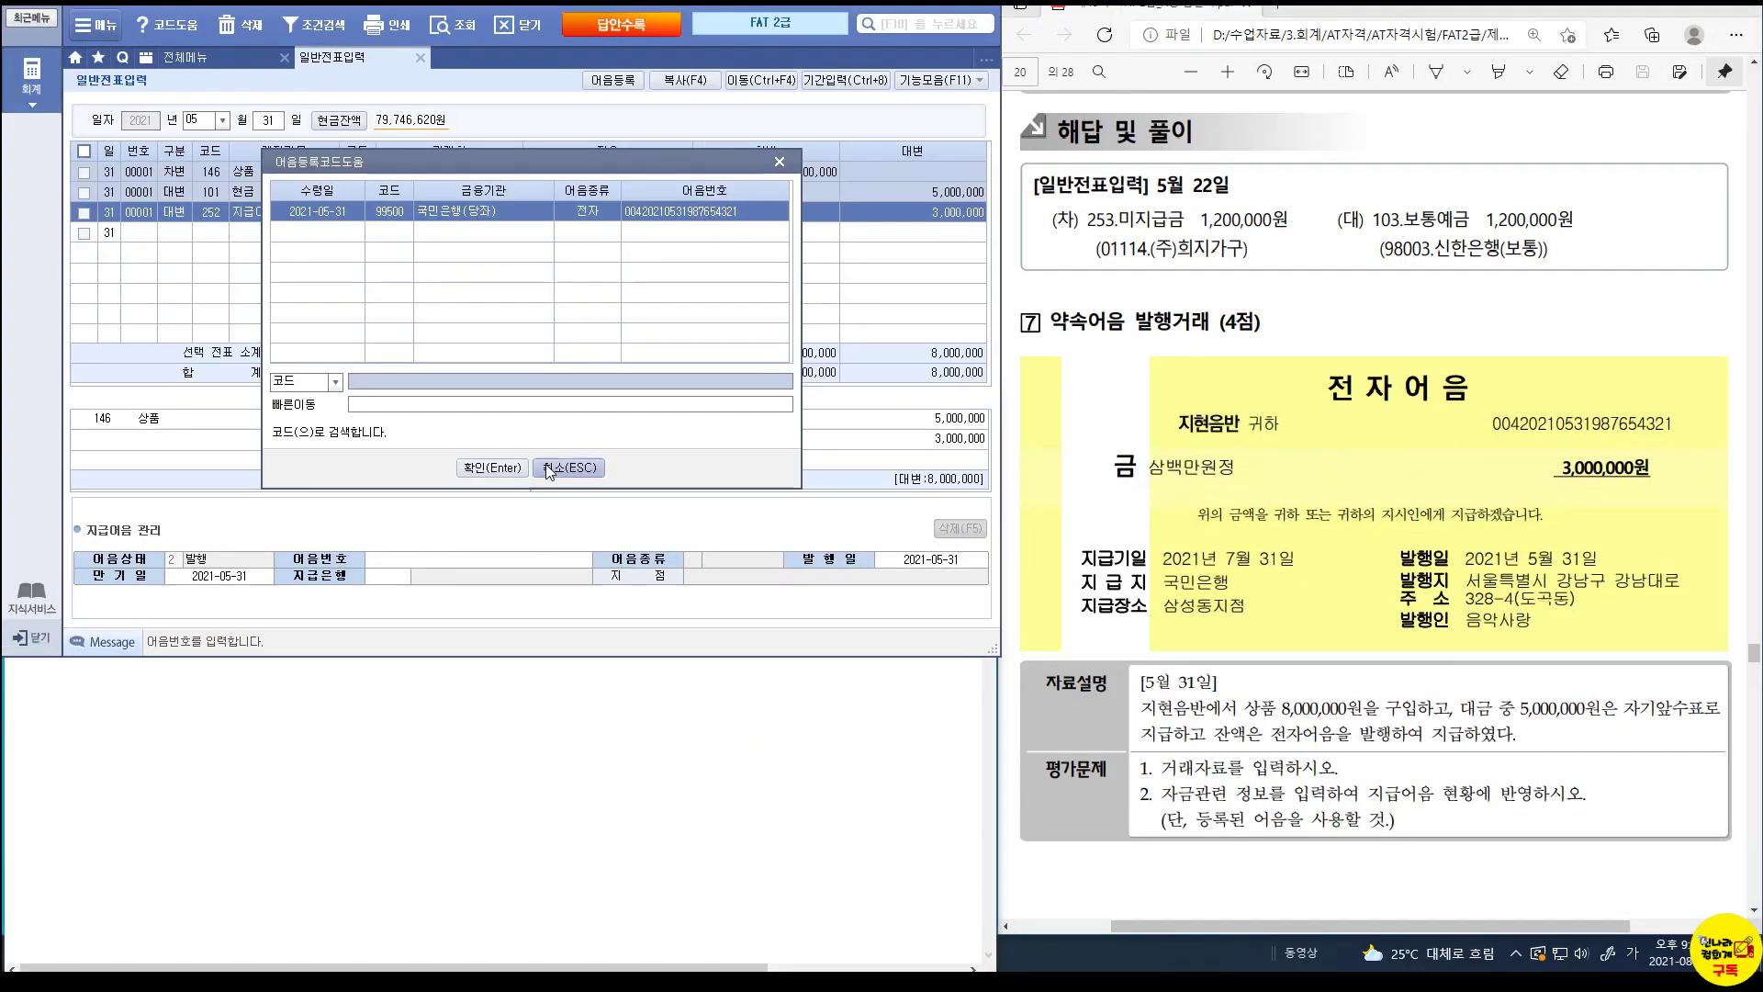
left_click(470, 474)
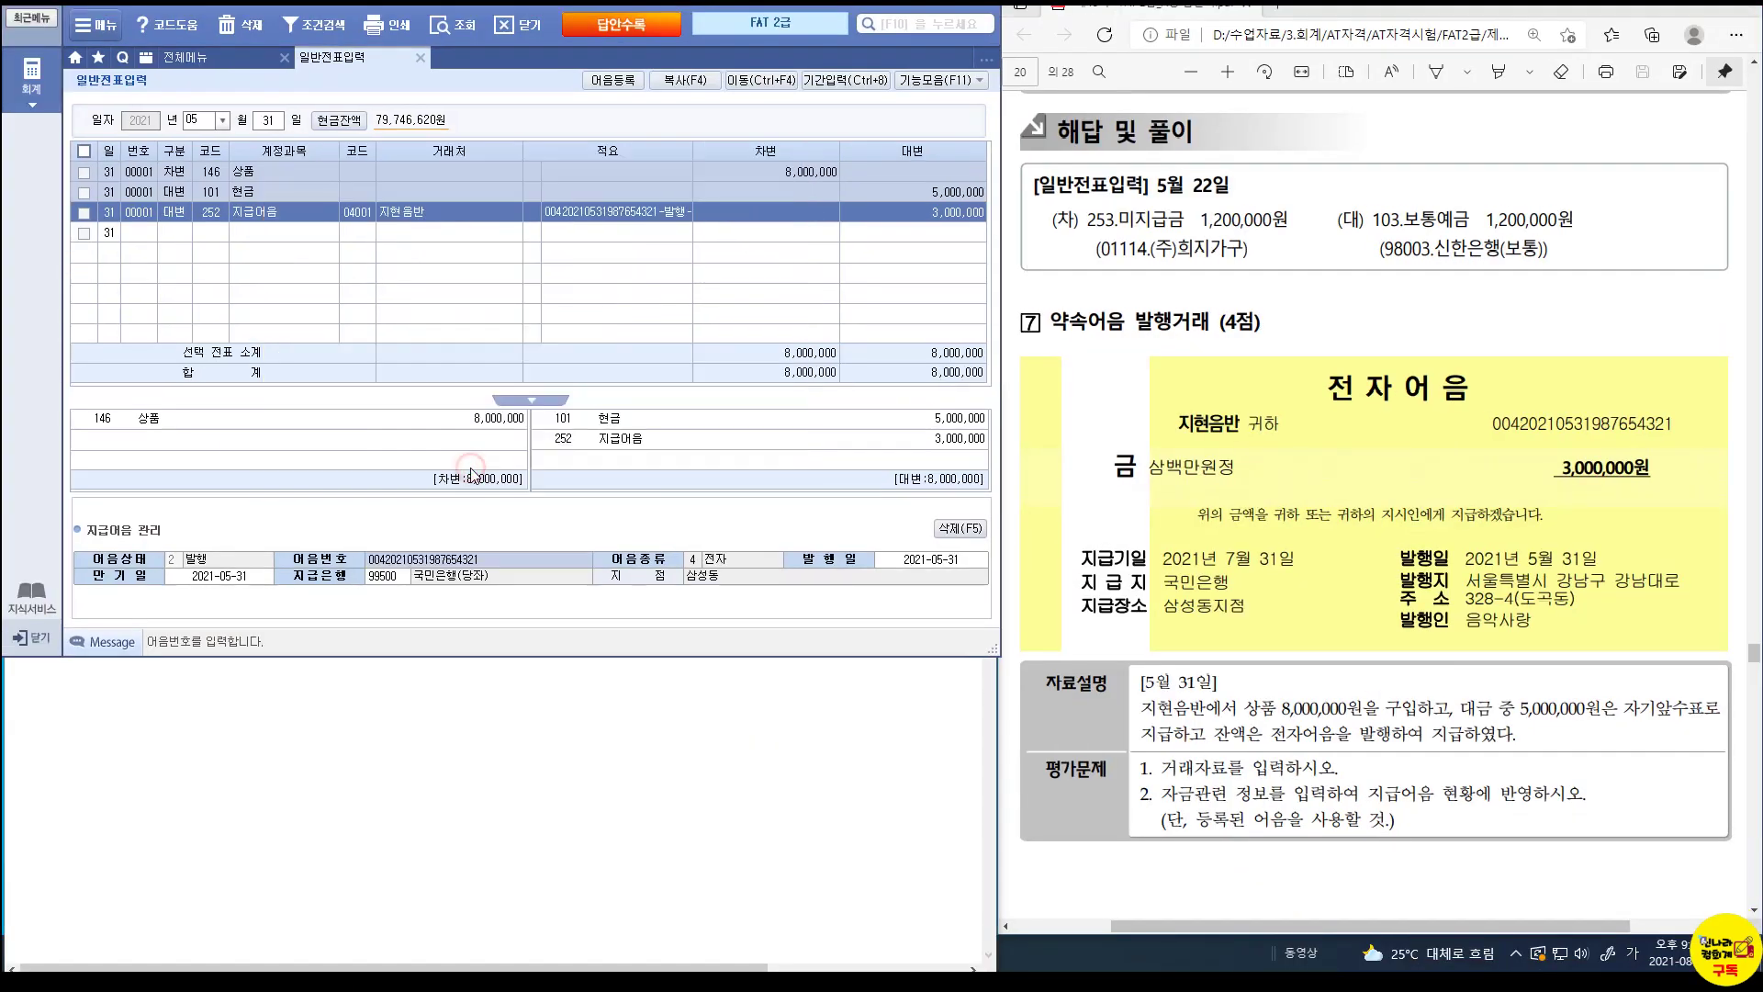
left_click(218, 578)
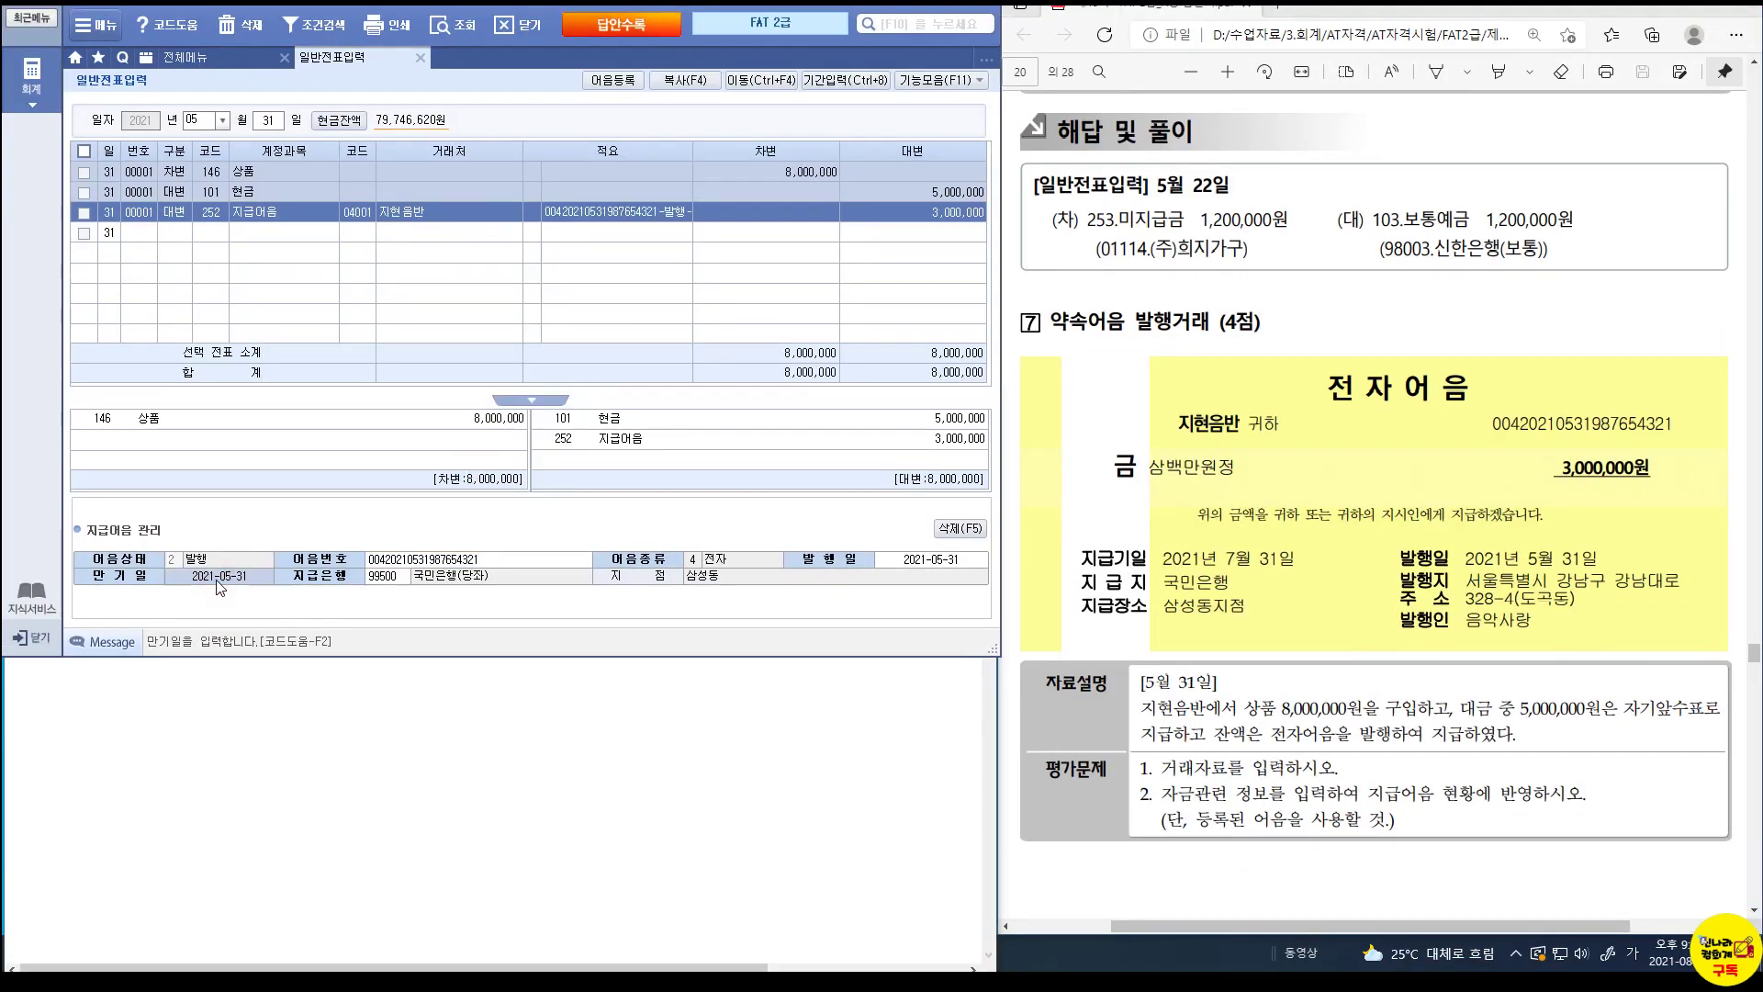
type("2021-07-31")
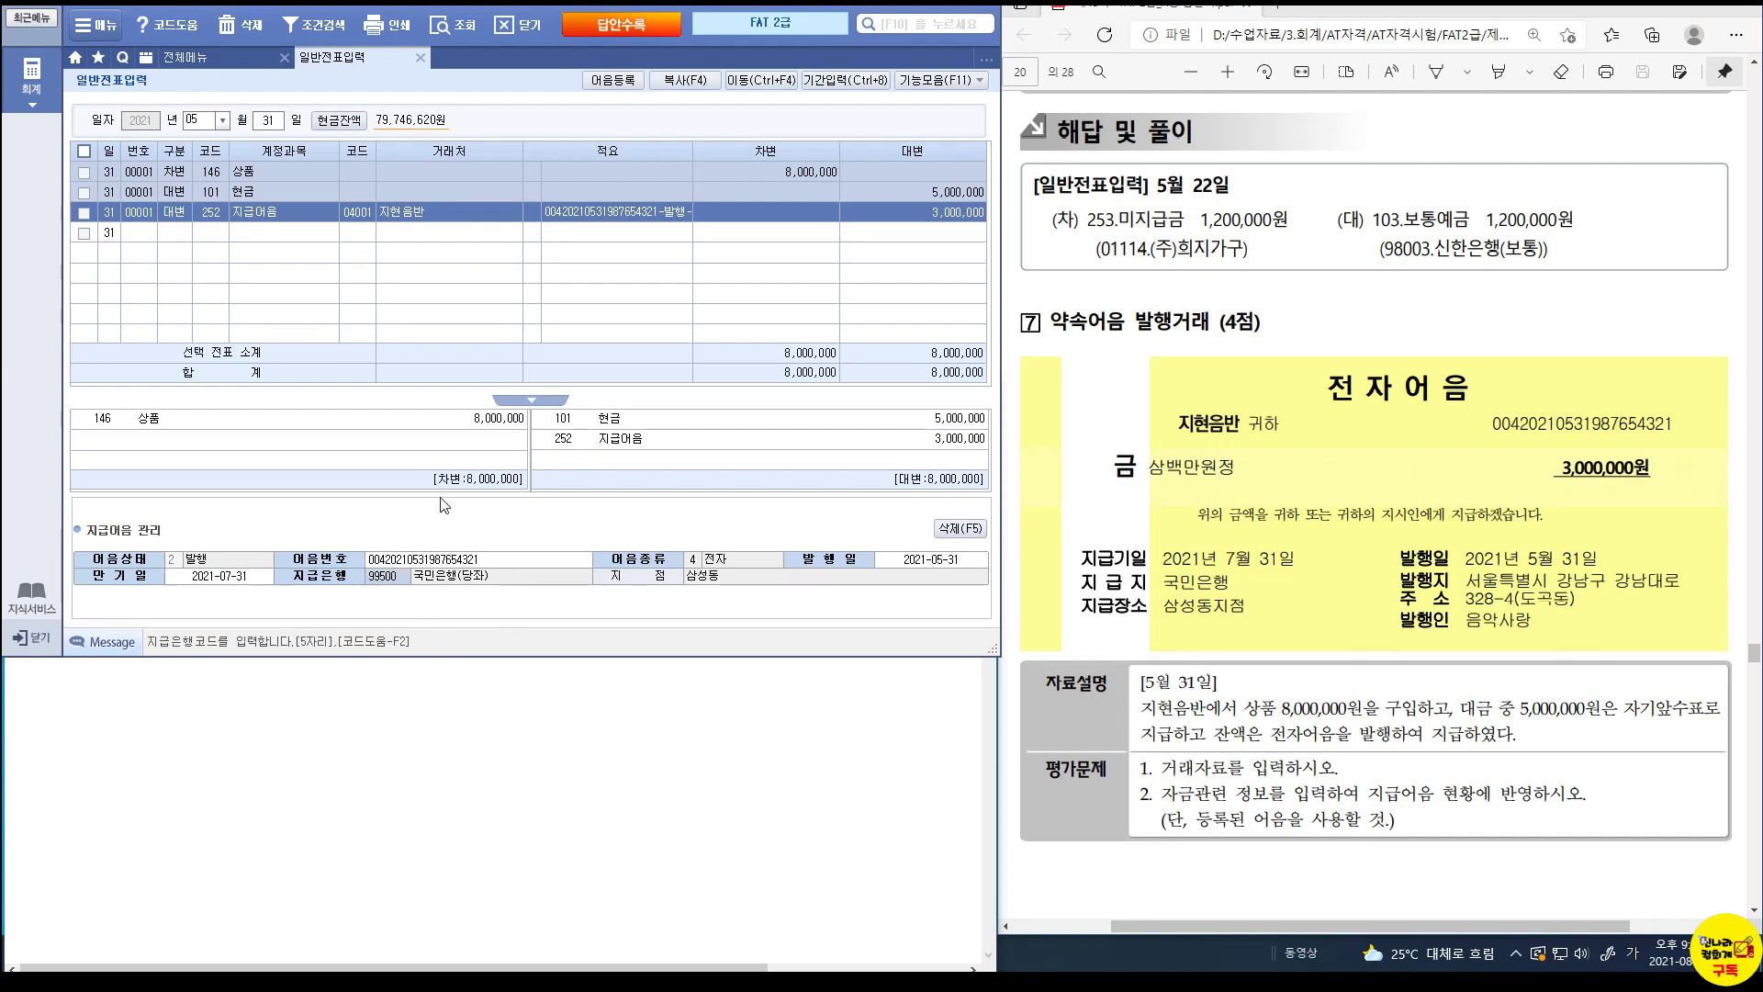
left_click(176, 233)
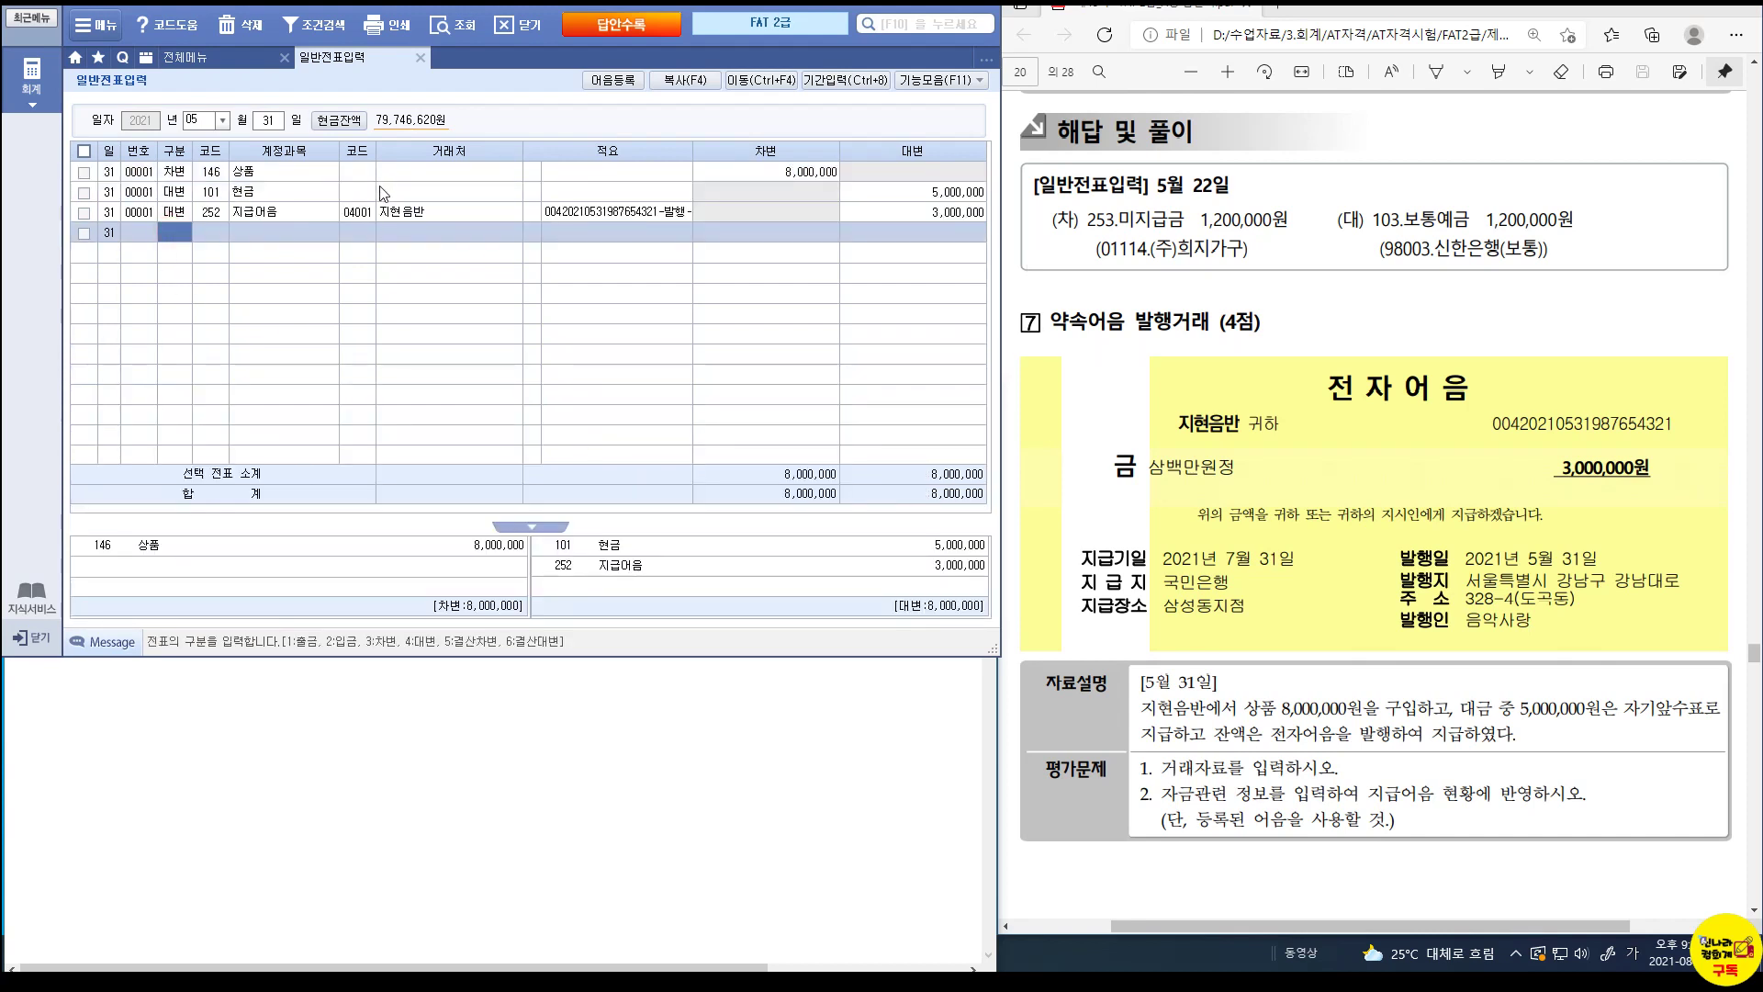
Scroll the exam PDF to problem 8, the June 17 150,000 electricity payment.
scroll(1158, 562, "down", 8)
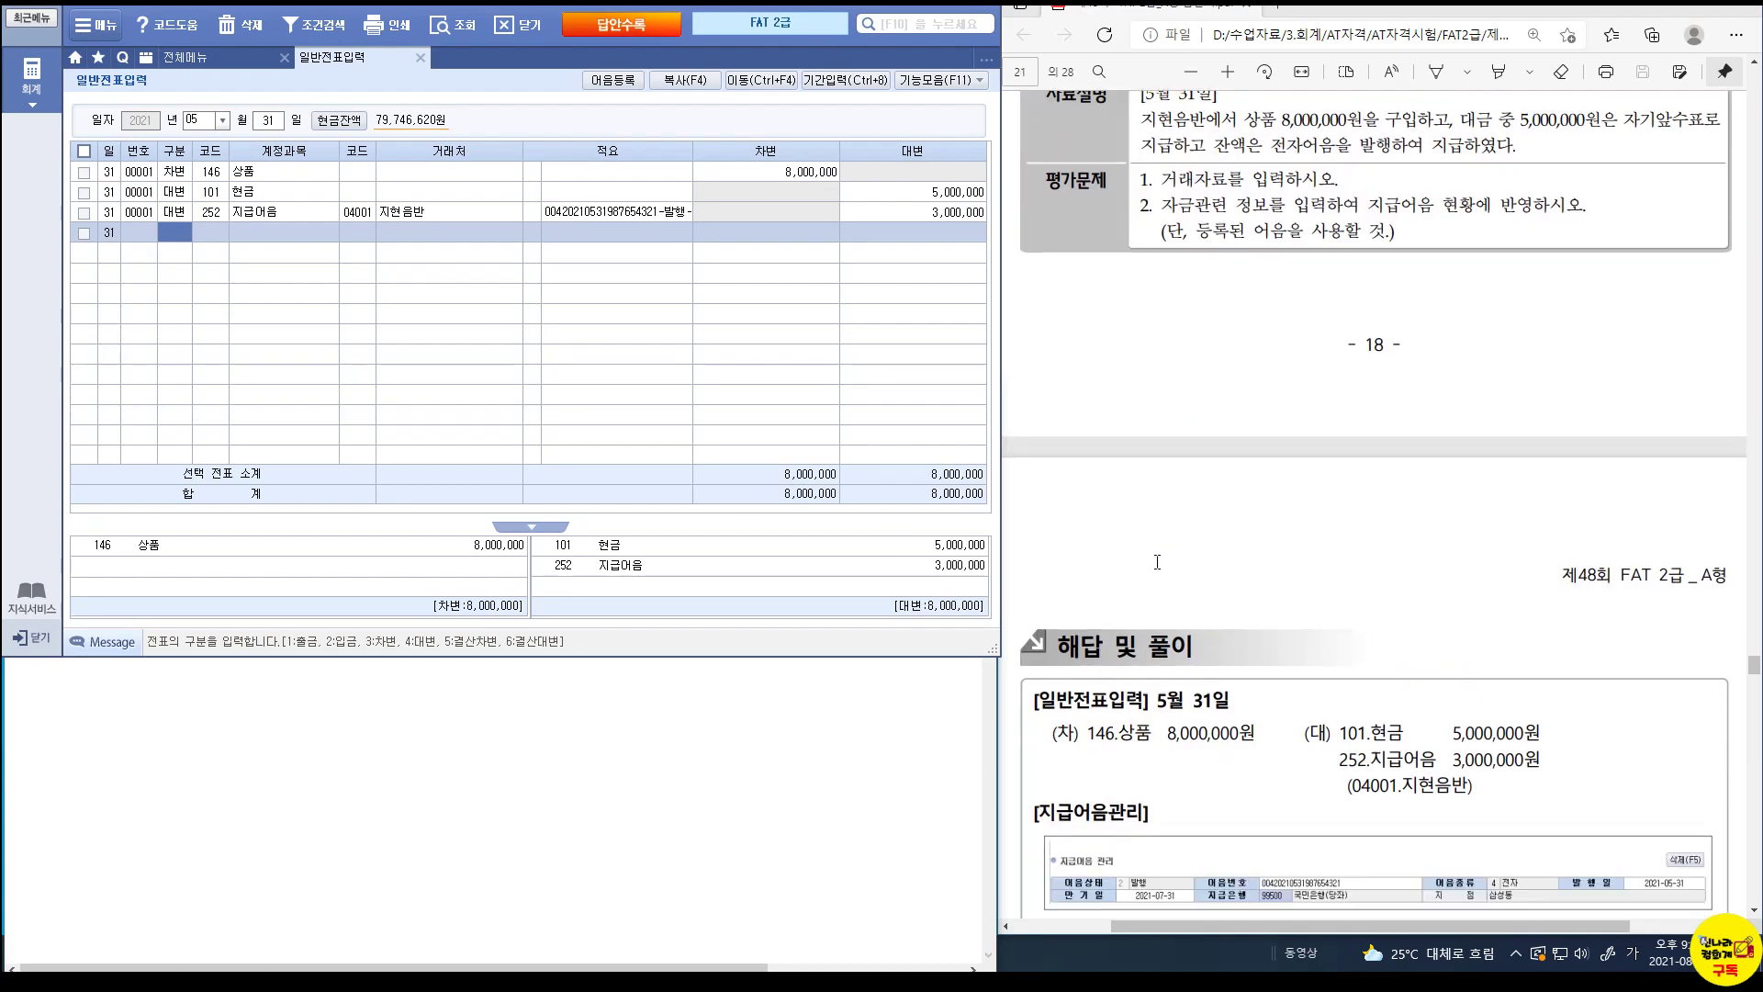
scroll(1157, 562, "down", 3)
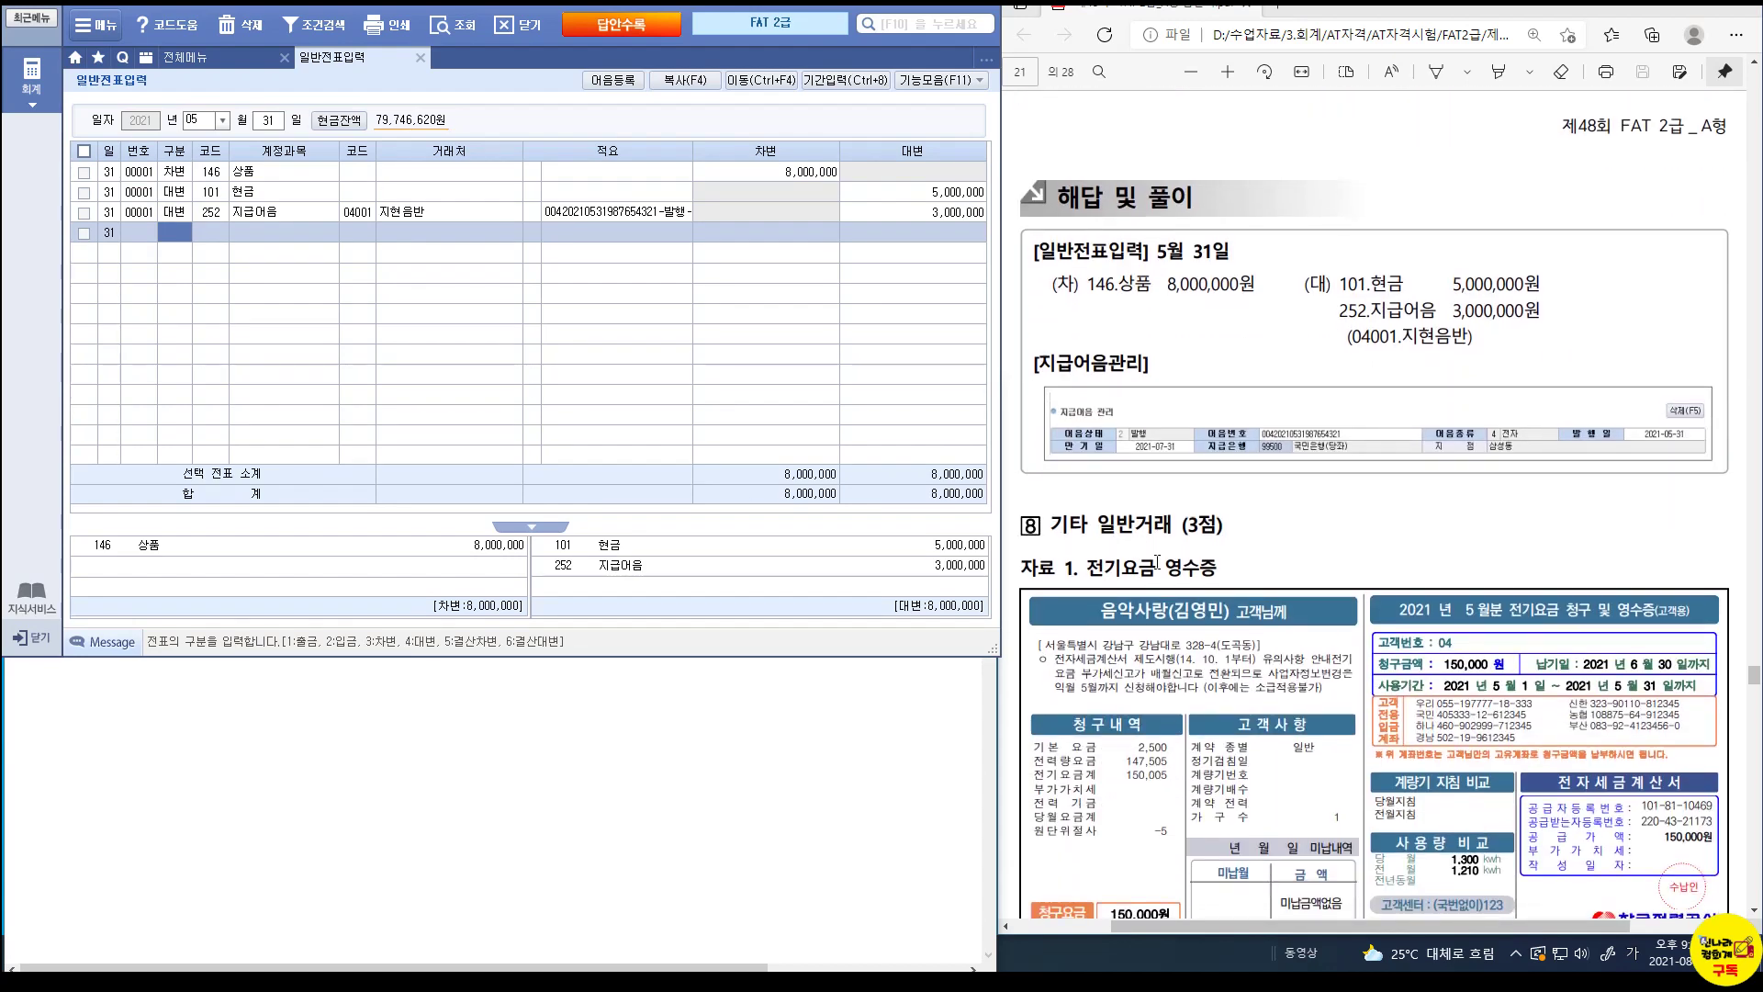
scroll(1157, 562, "down", 3)
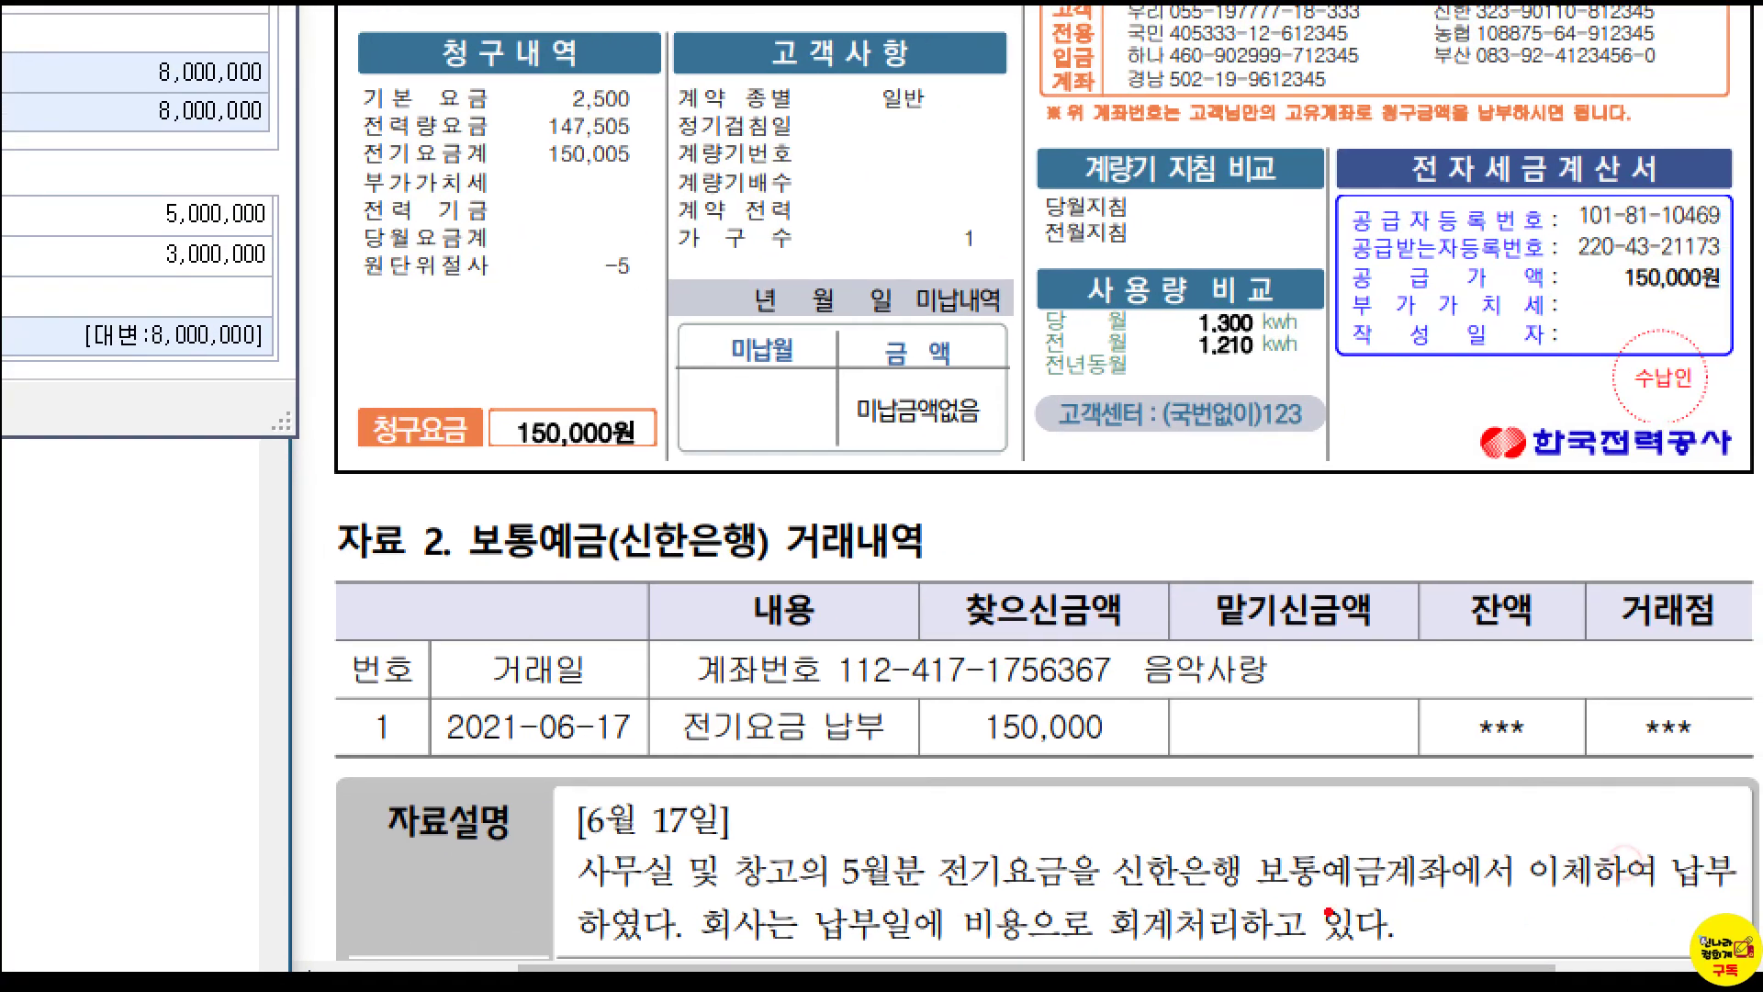
mouse_move(1249, 851)
left_mouse_down()
mouse_move(1433, 905)
mouse_move(1449, 884)
left_mouse_up()
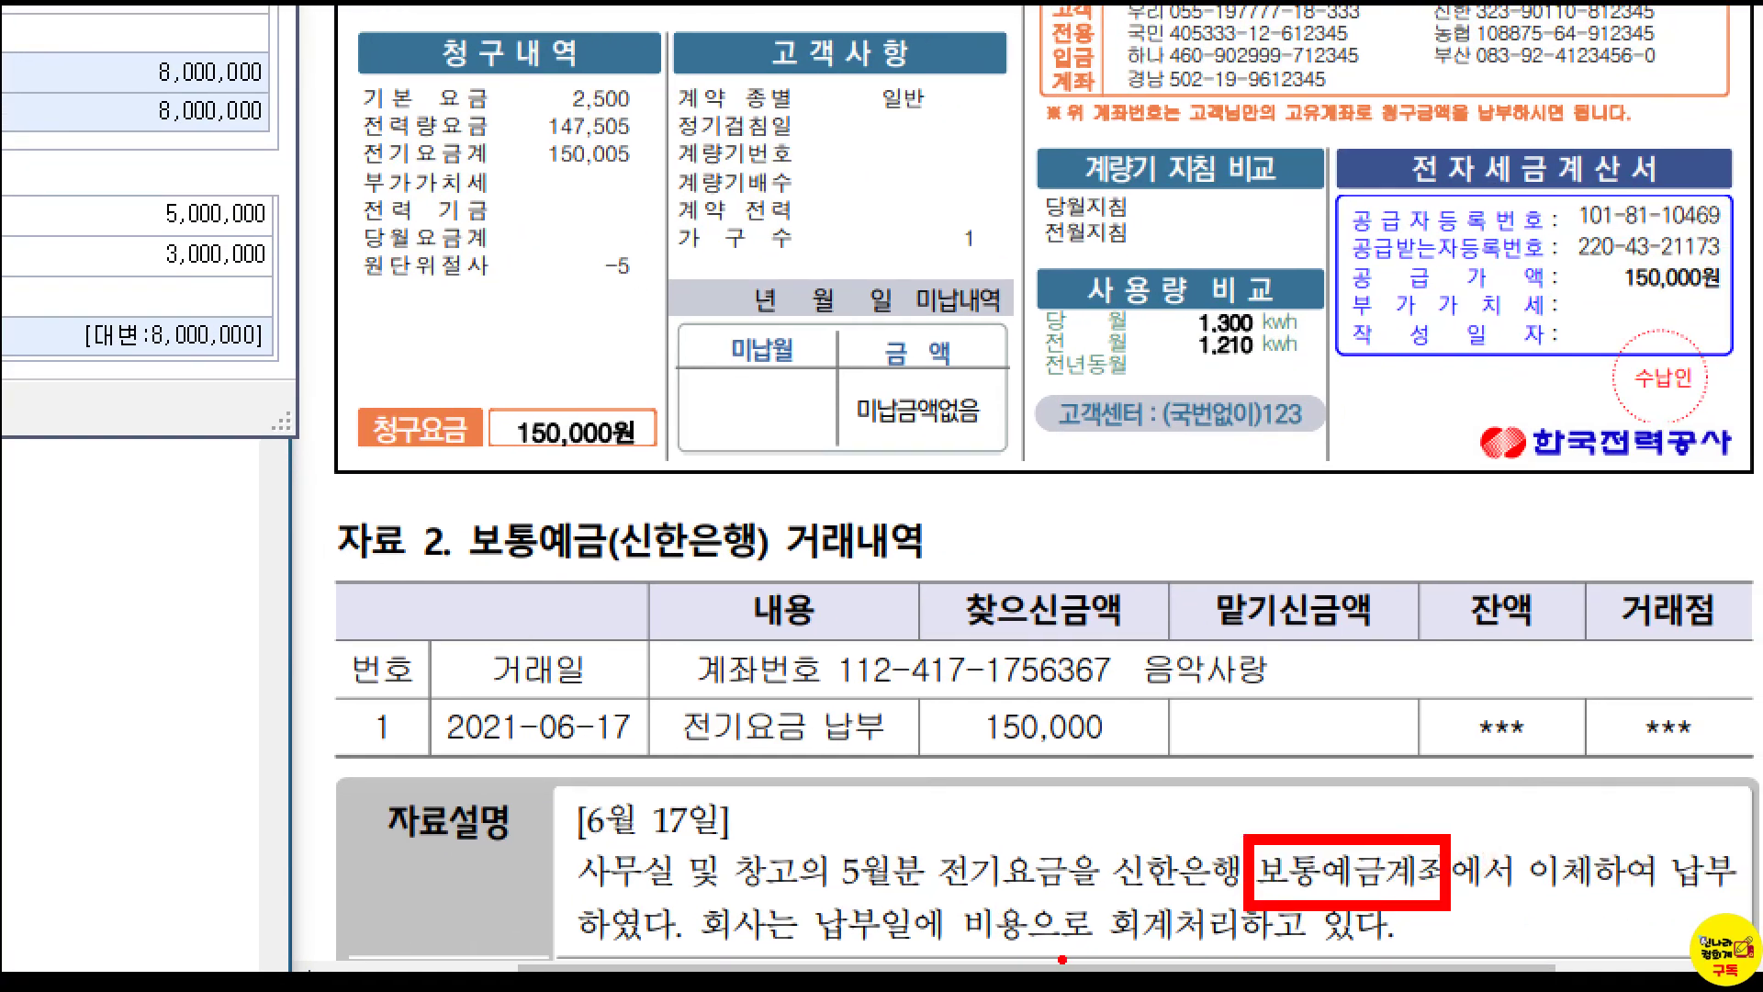
left_click_drag(895, 835, 1076, 902)
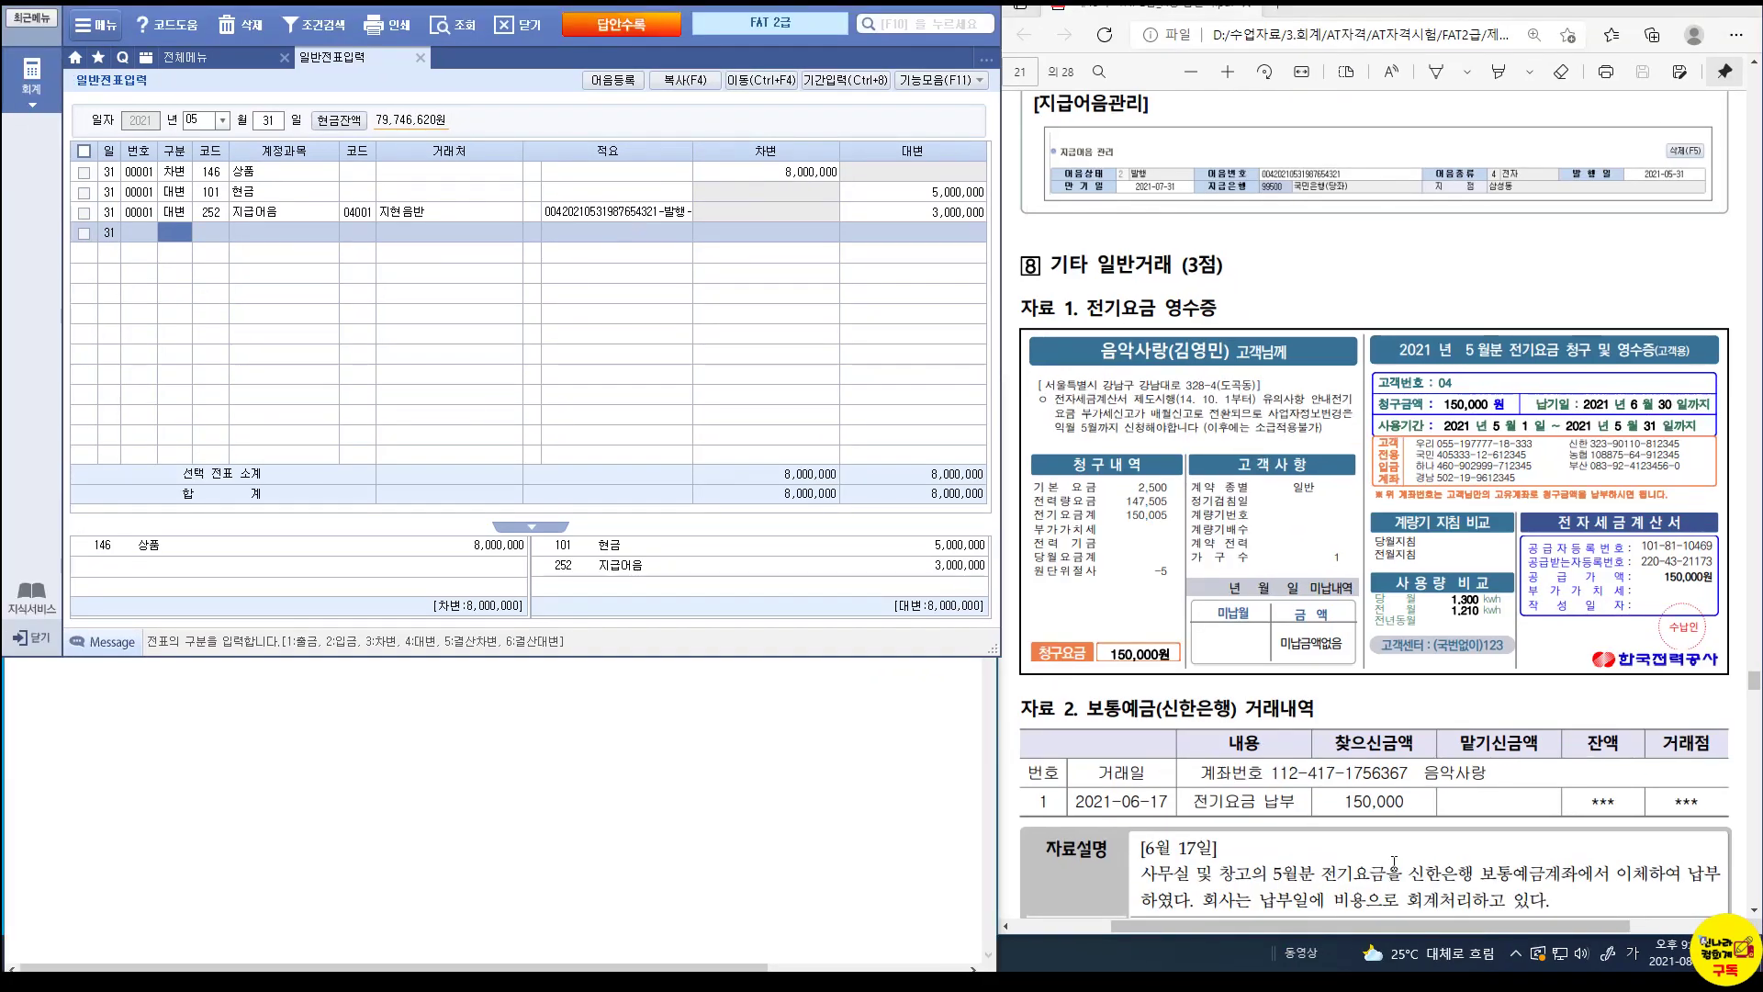
scroll(1440, 816, "down", 3)
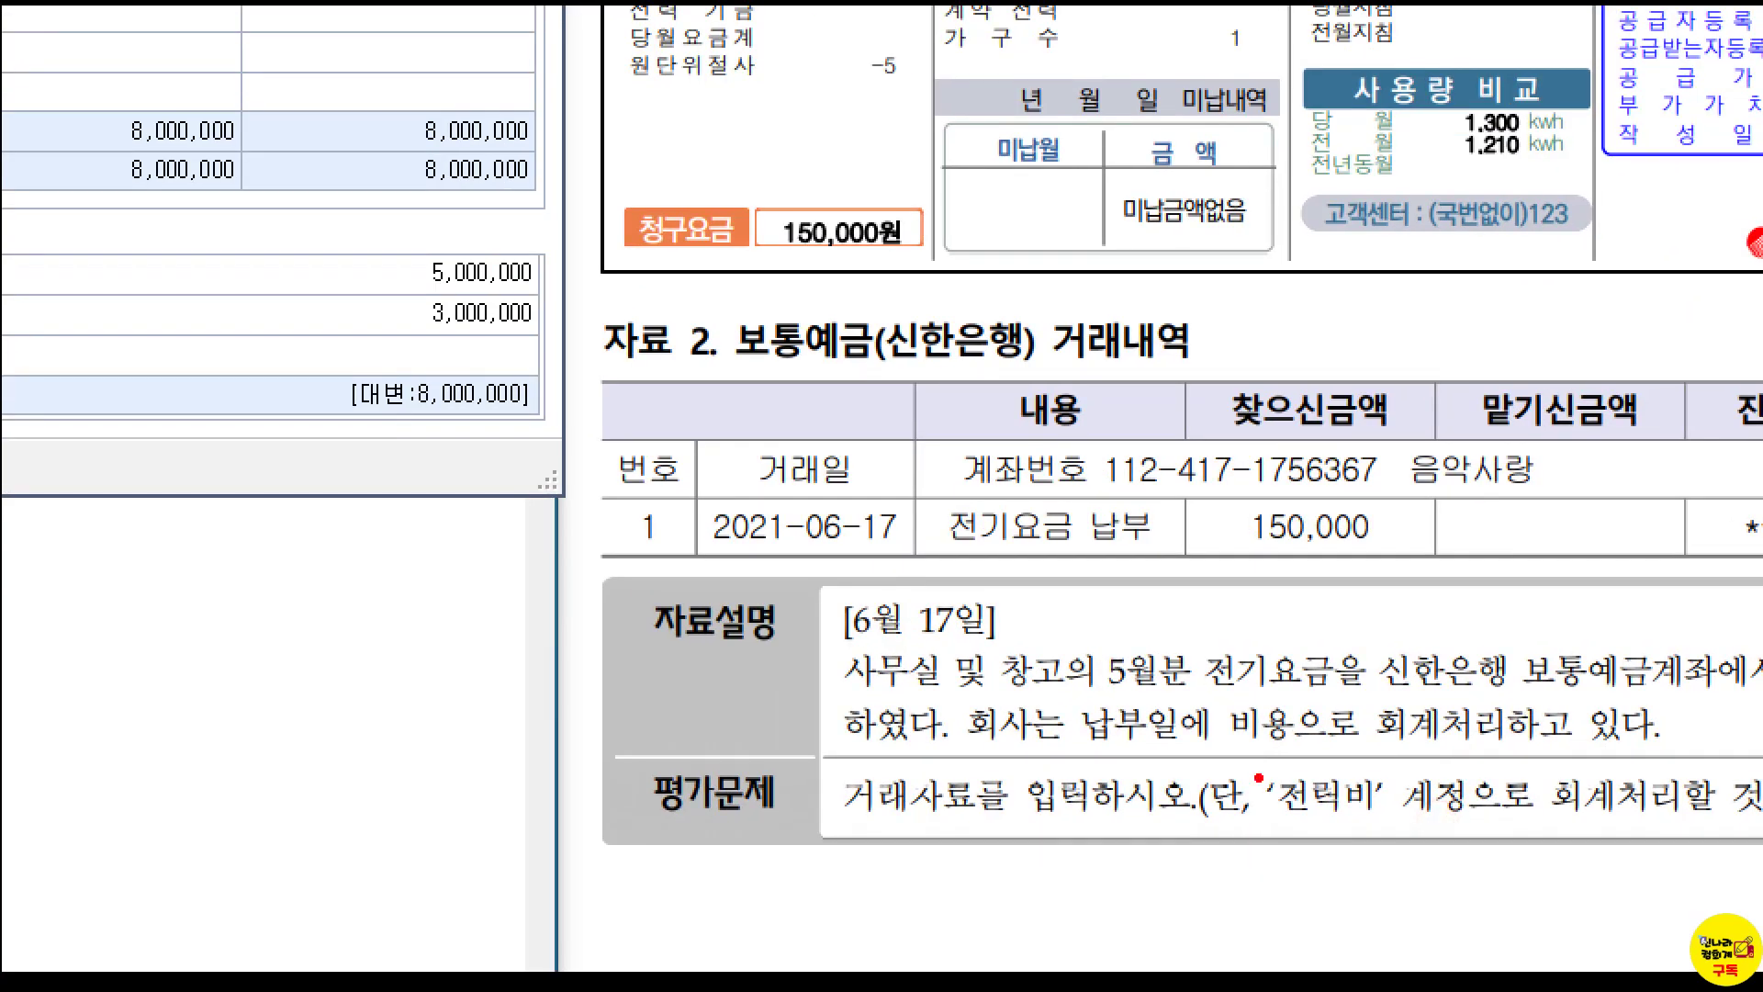
left_click_drag(1346, 794, 1419, 824)
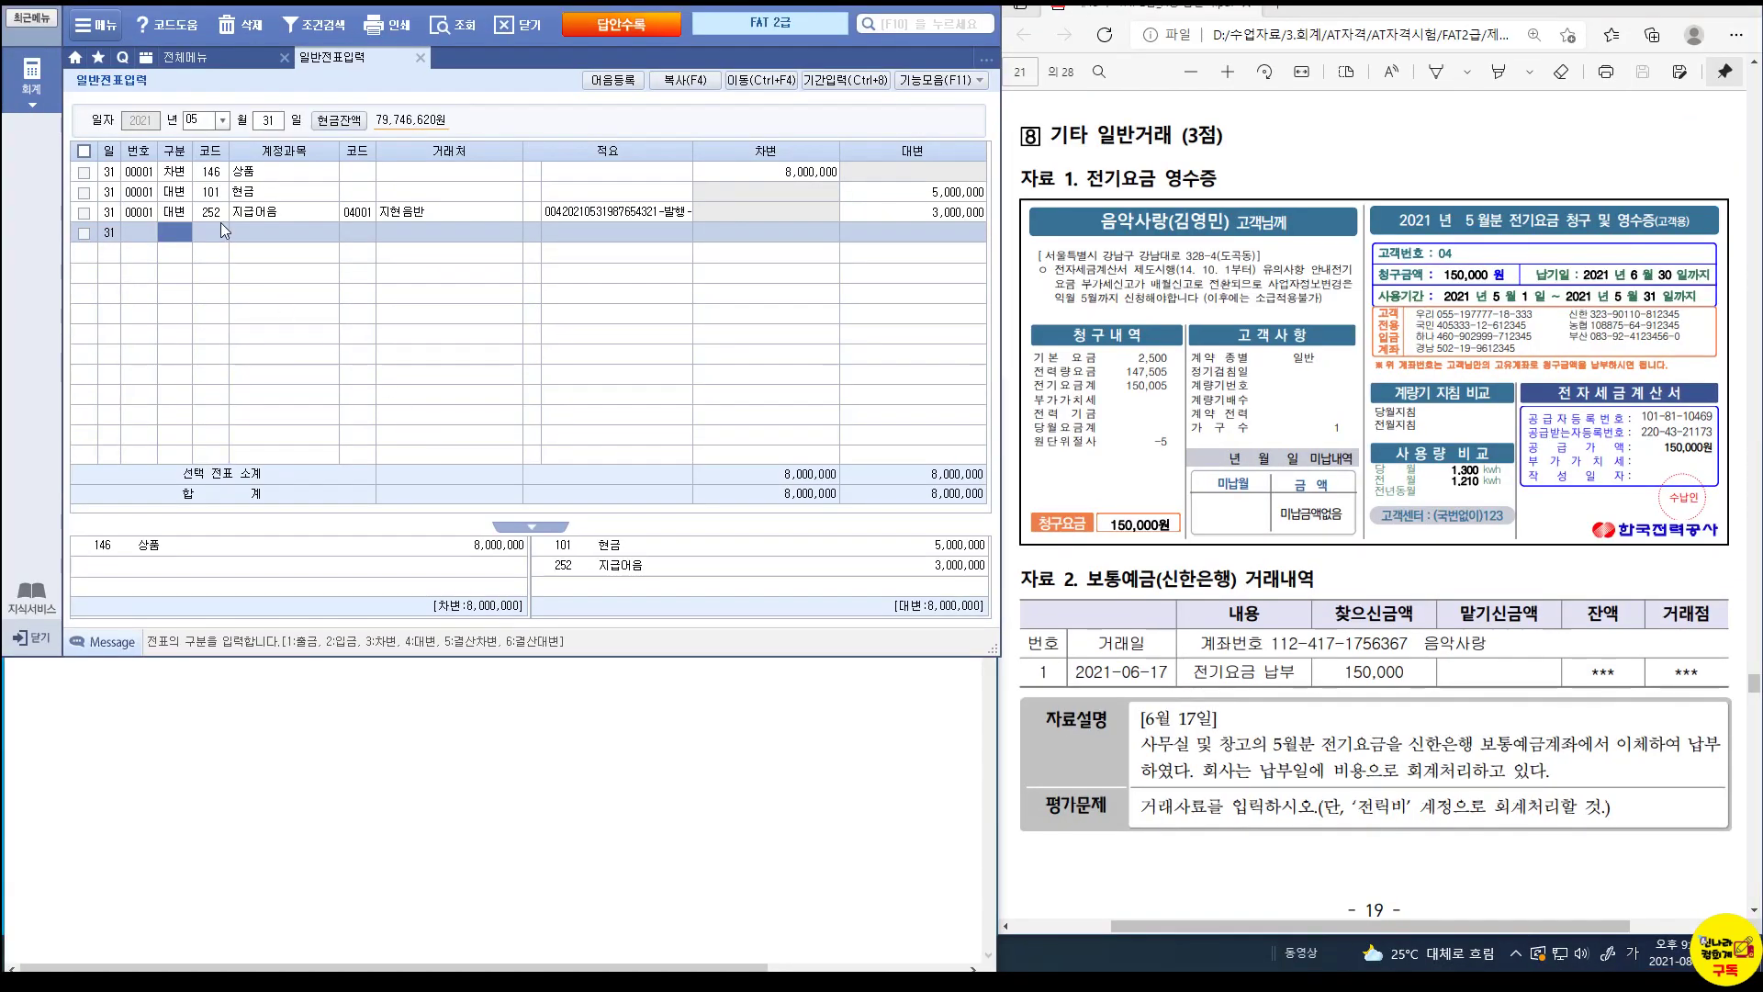
Start a June 17 voucher debiting 816 전력비 150,000.
left_click(201, 120)
type("0617")
key("Return")
type("3")
key("Return")
type("전력")
key("Return")
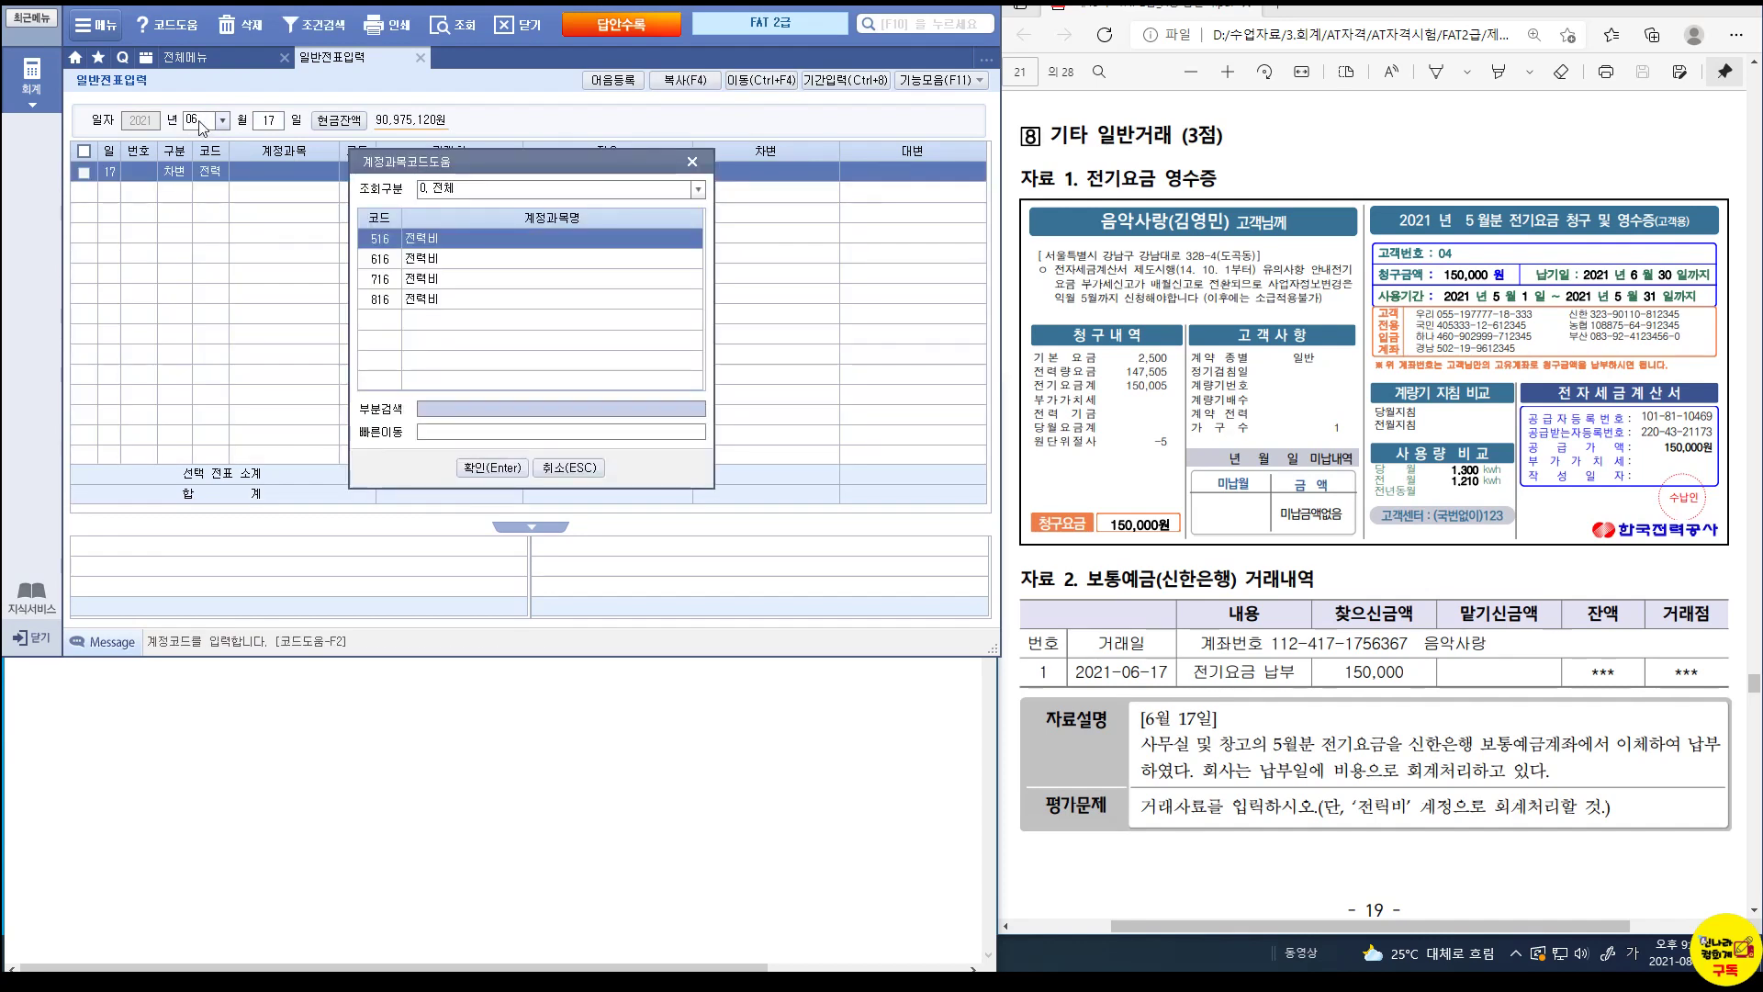
key("Down")
key("Down")
key("Down")
key("Return")
key("Return")
key("Return")
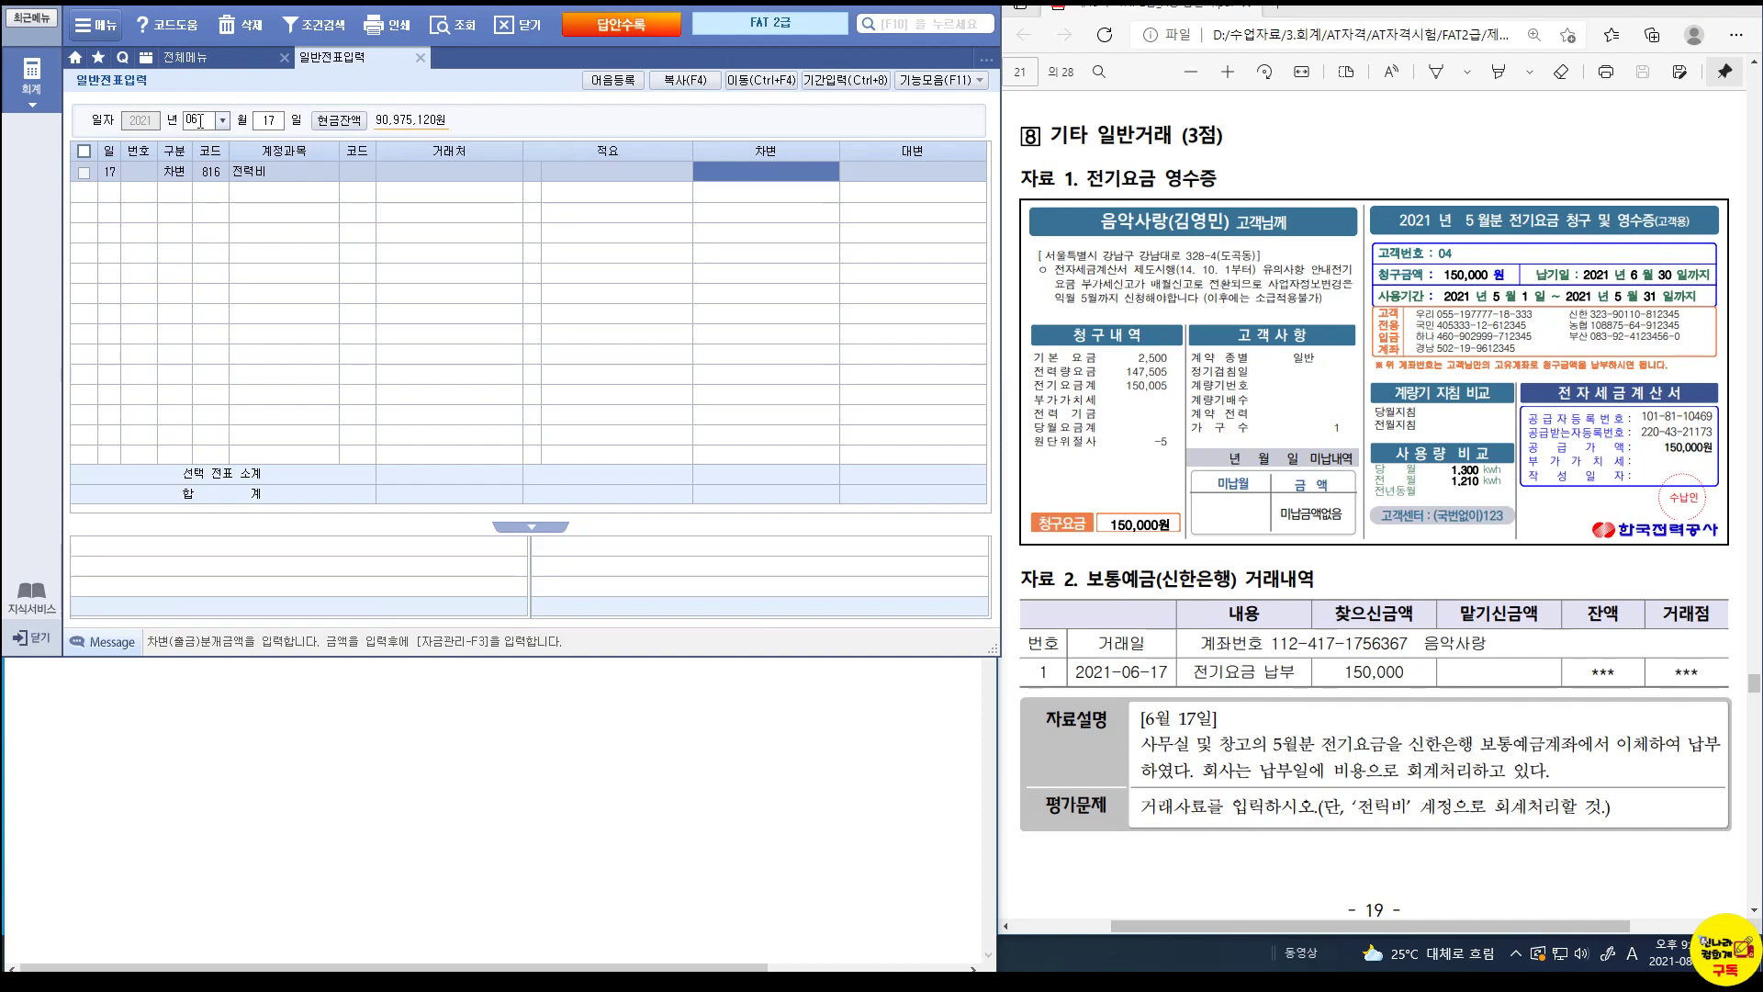
type("1500000")
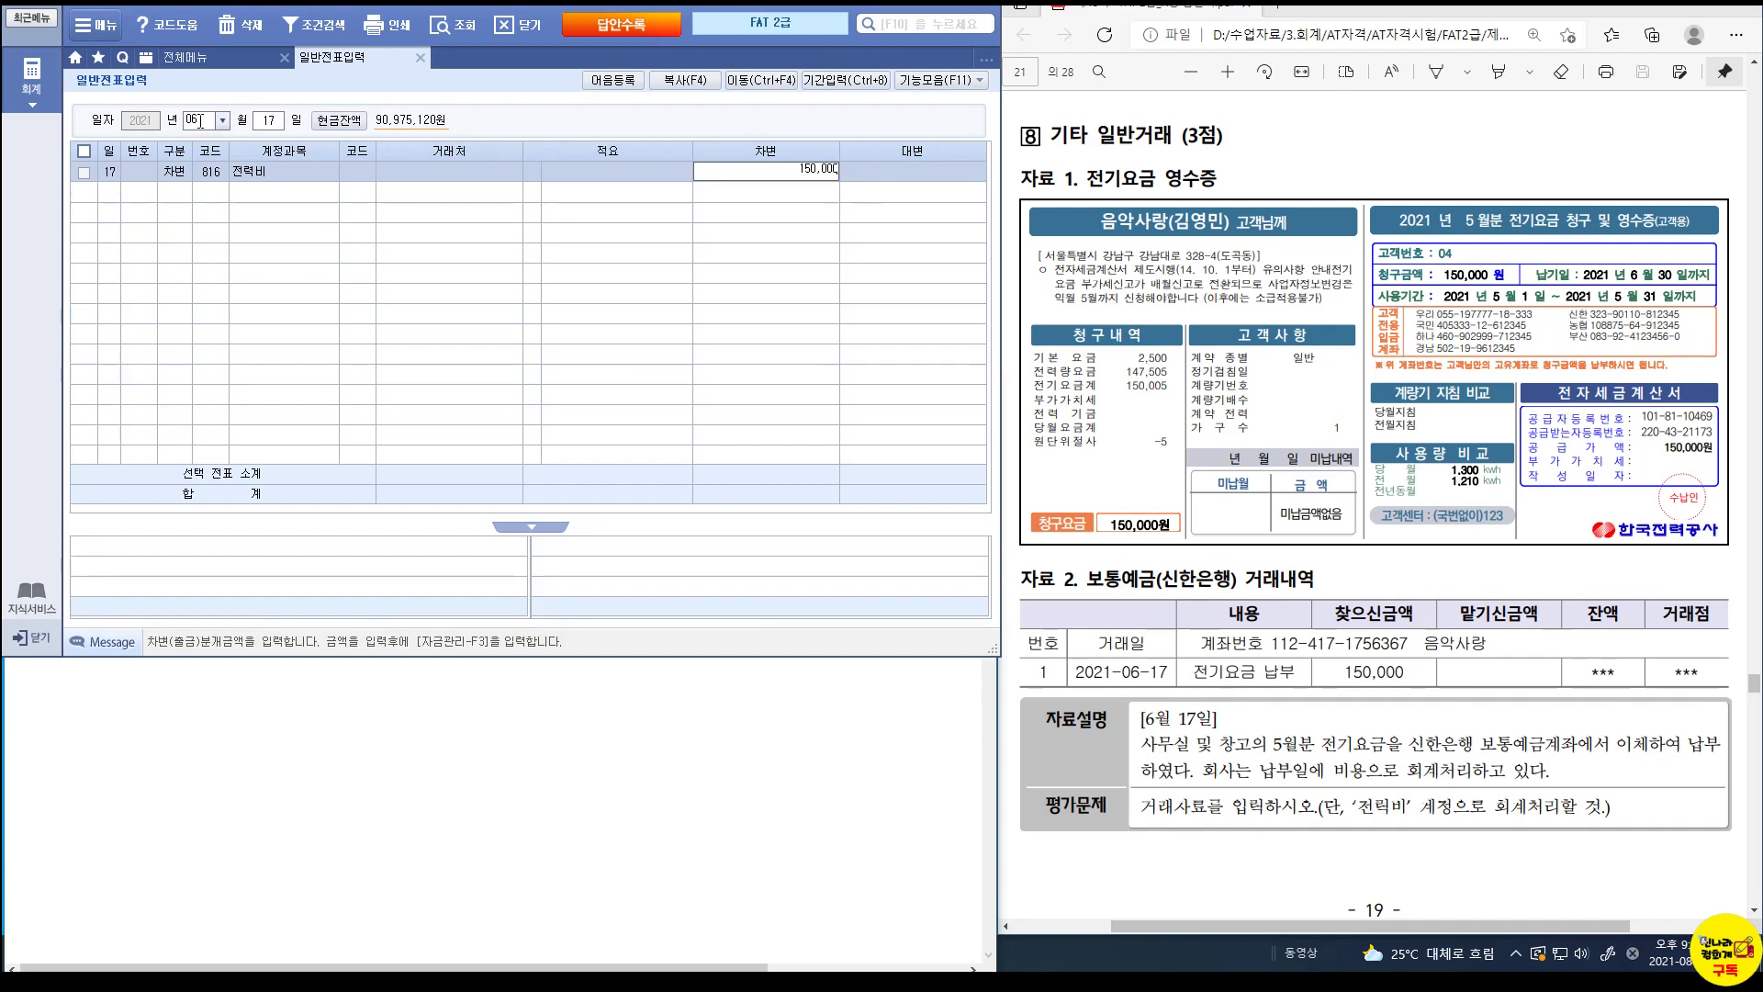
key("Return")
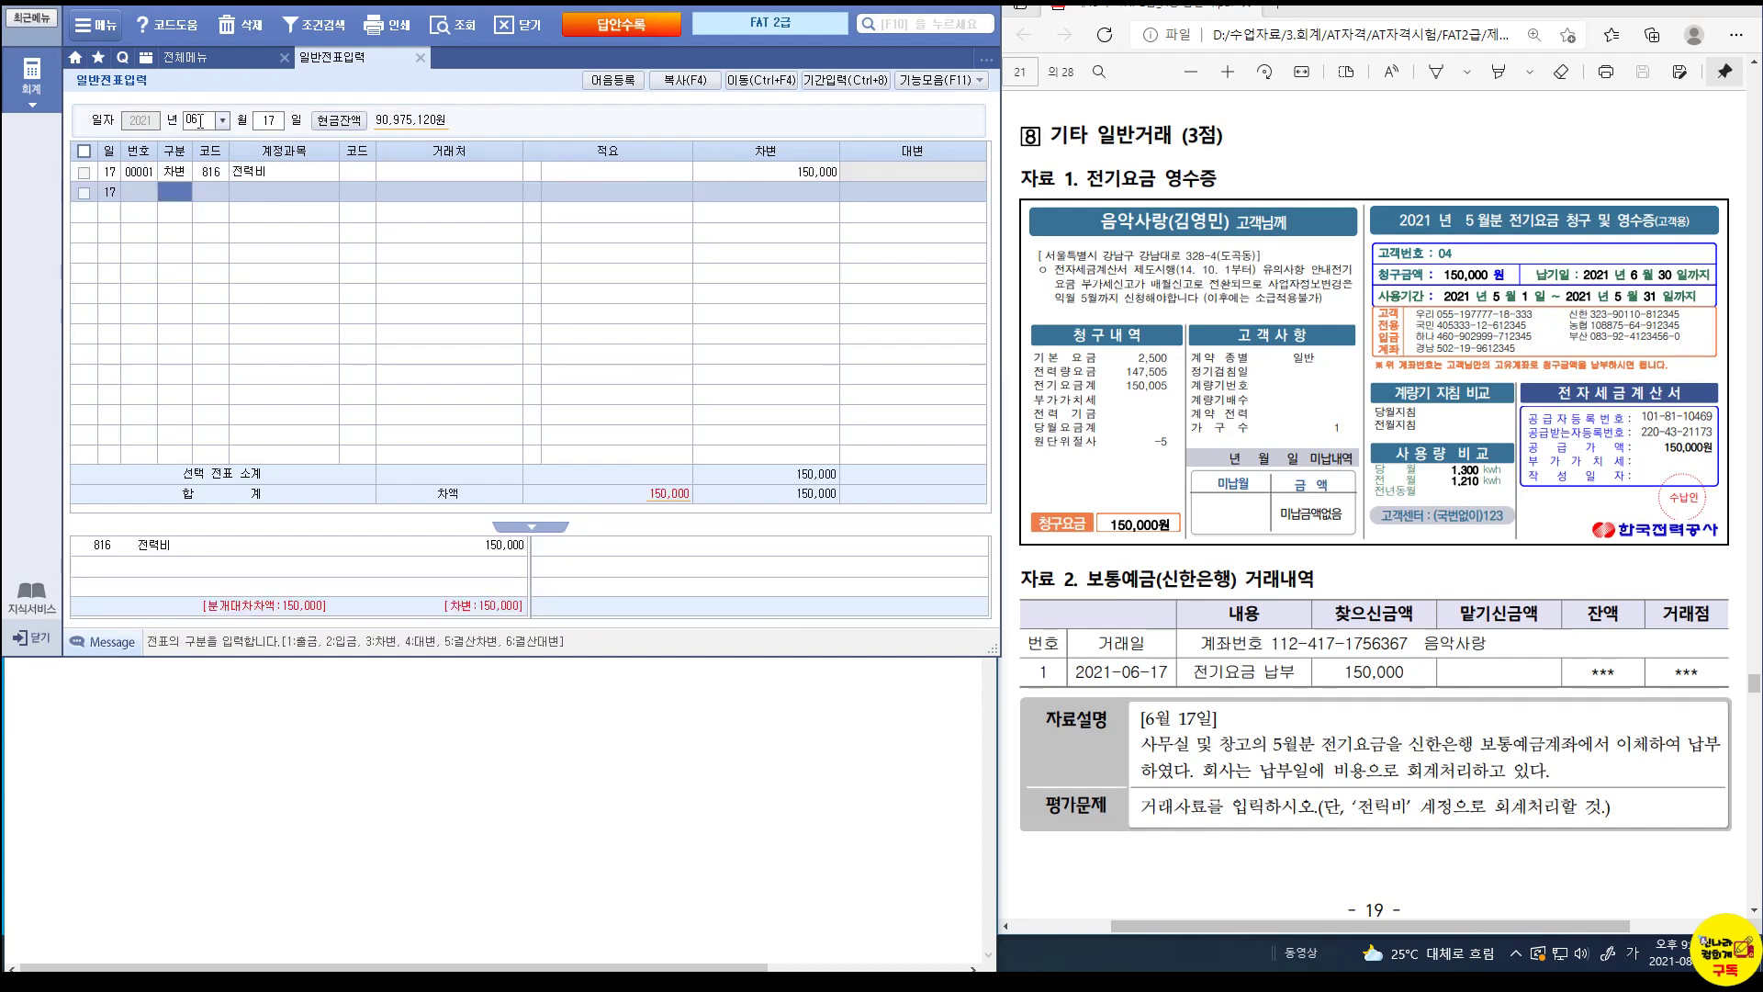
Credit 103 보통예금 150,000 for customer 신한은행(보통).
type("4")
key("Return")
type("103")
key("Return")
type("신한")
key("Return")
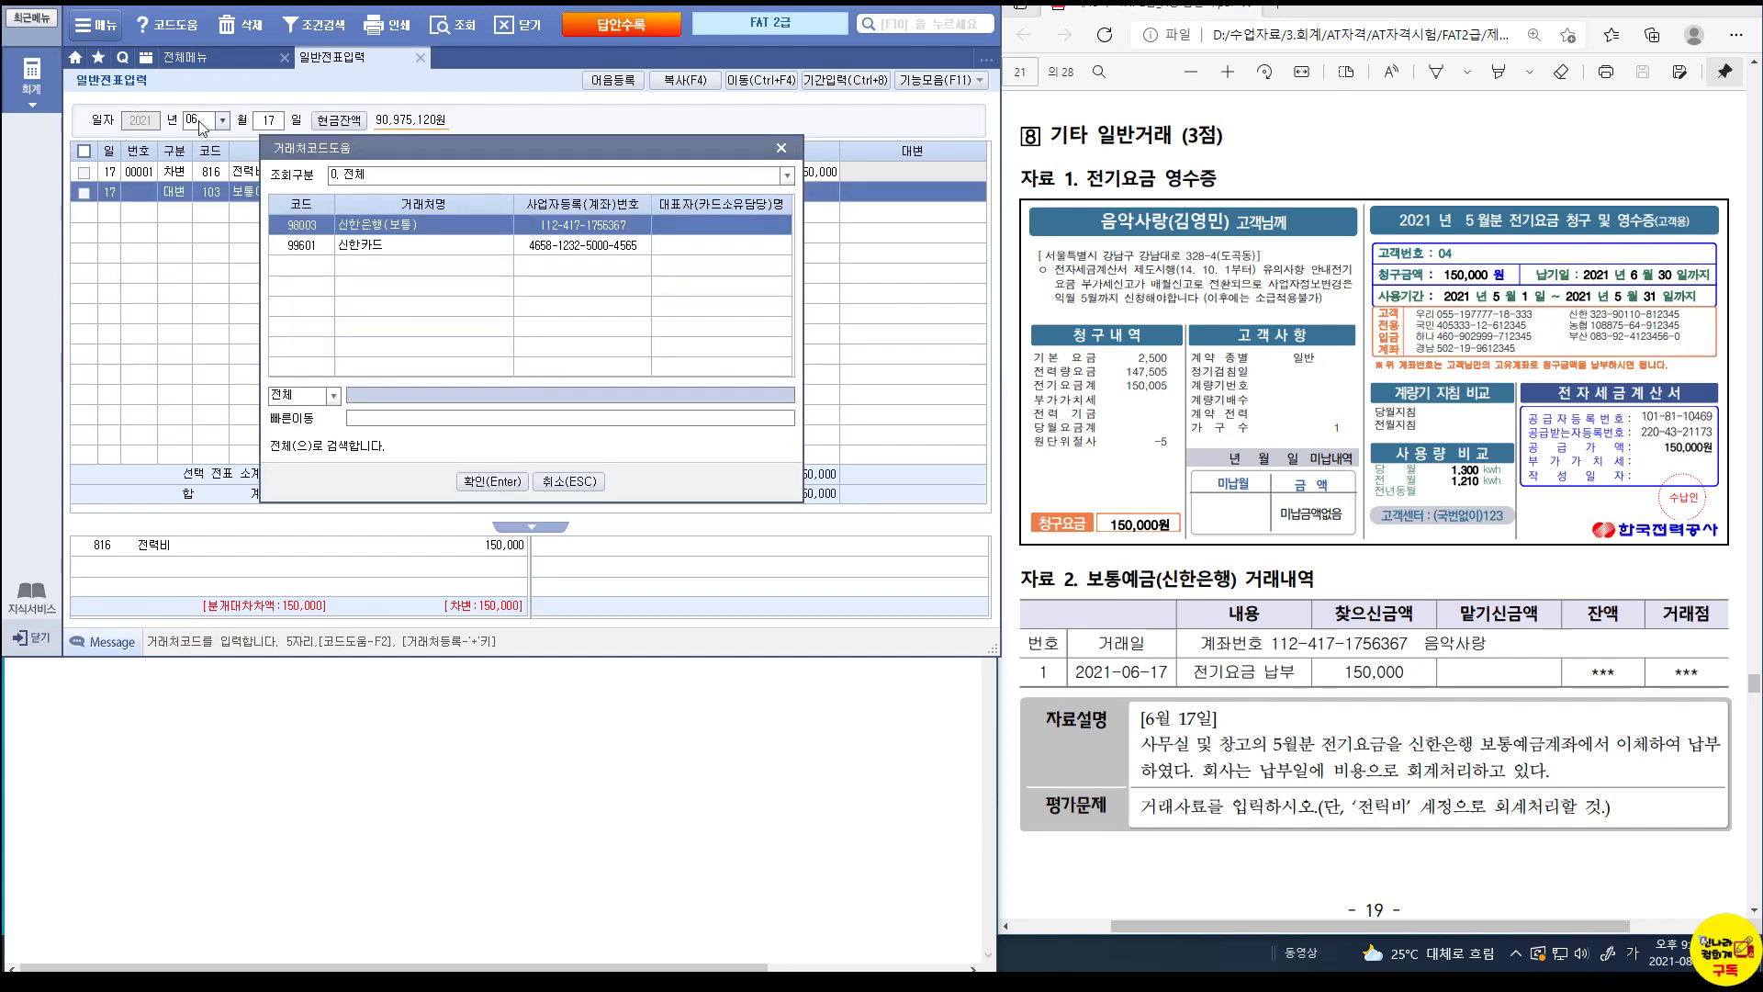
key("Return")
key("Return")
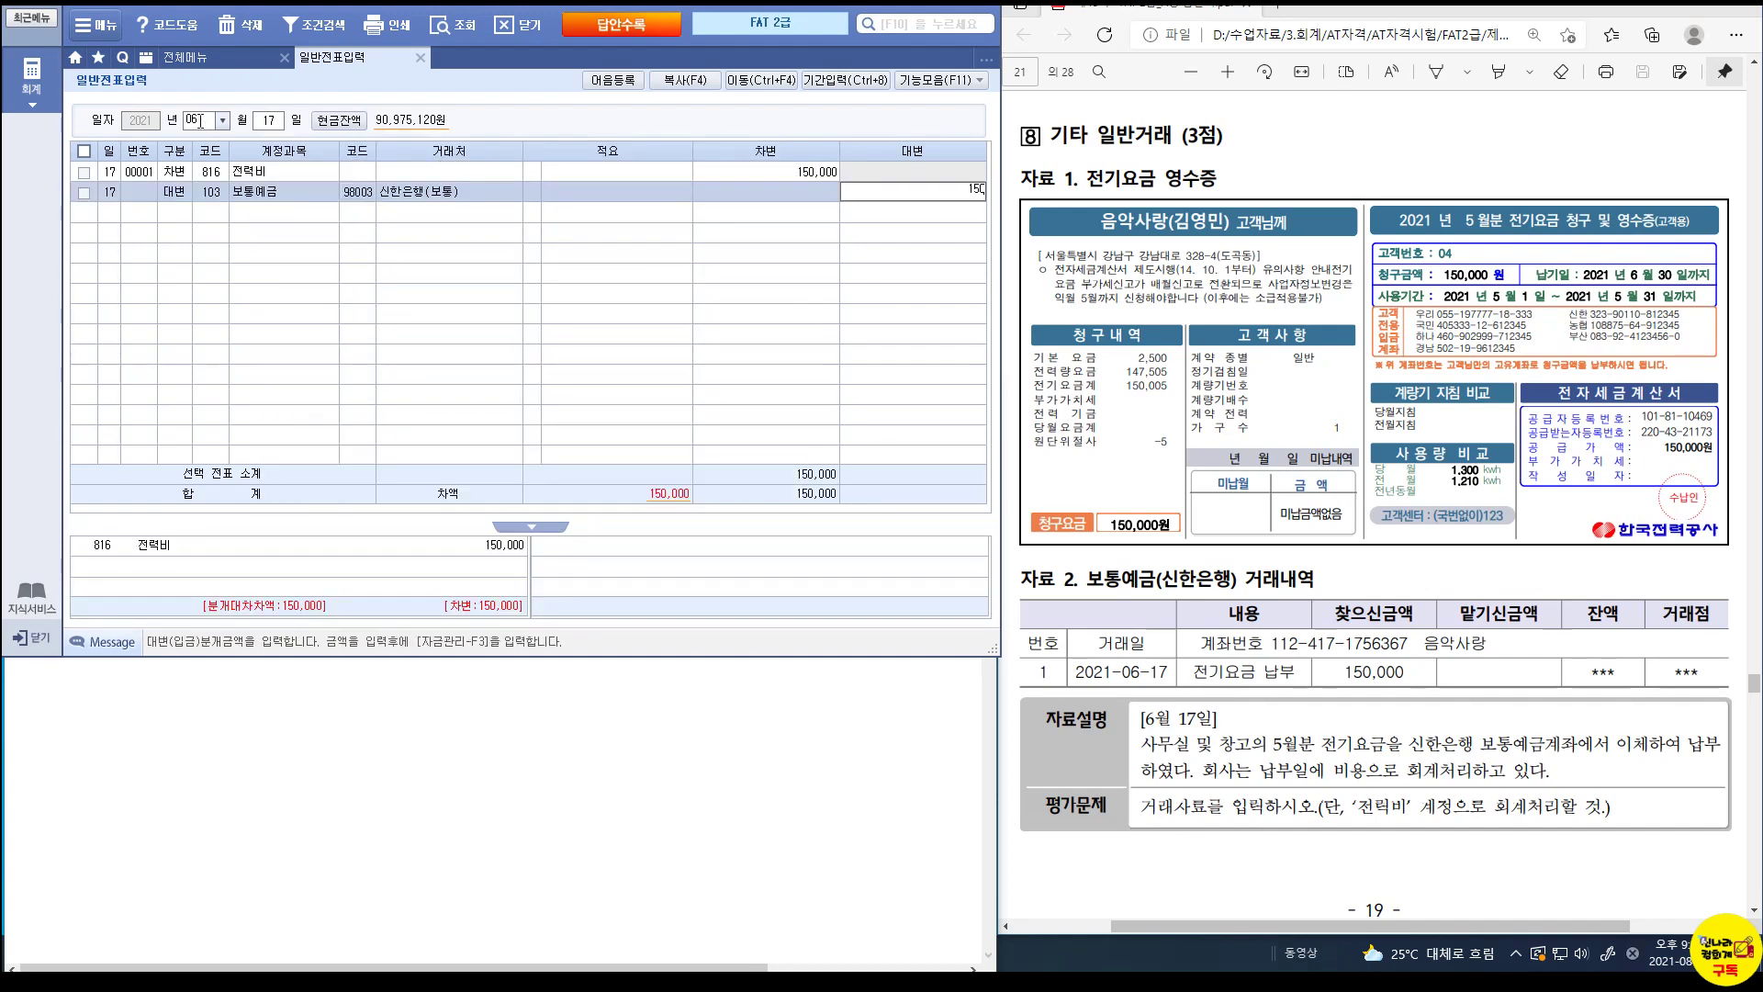
key("Return")
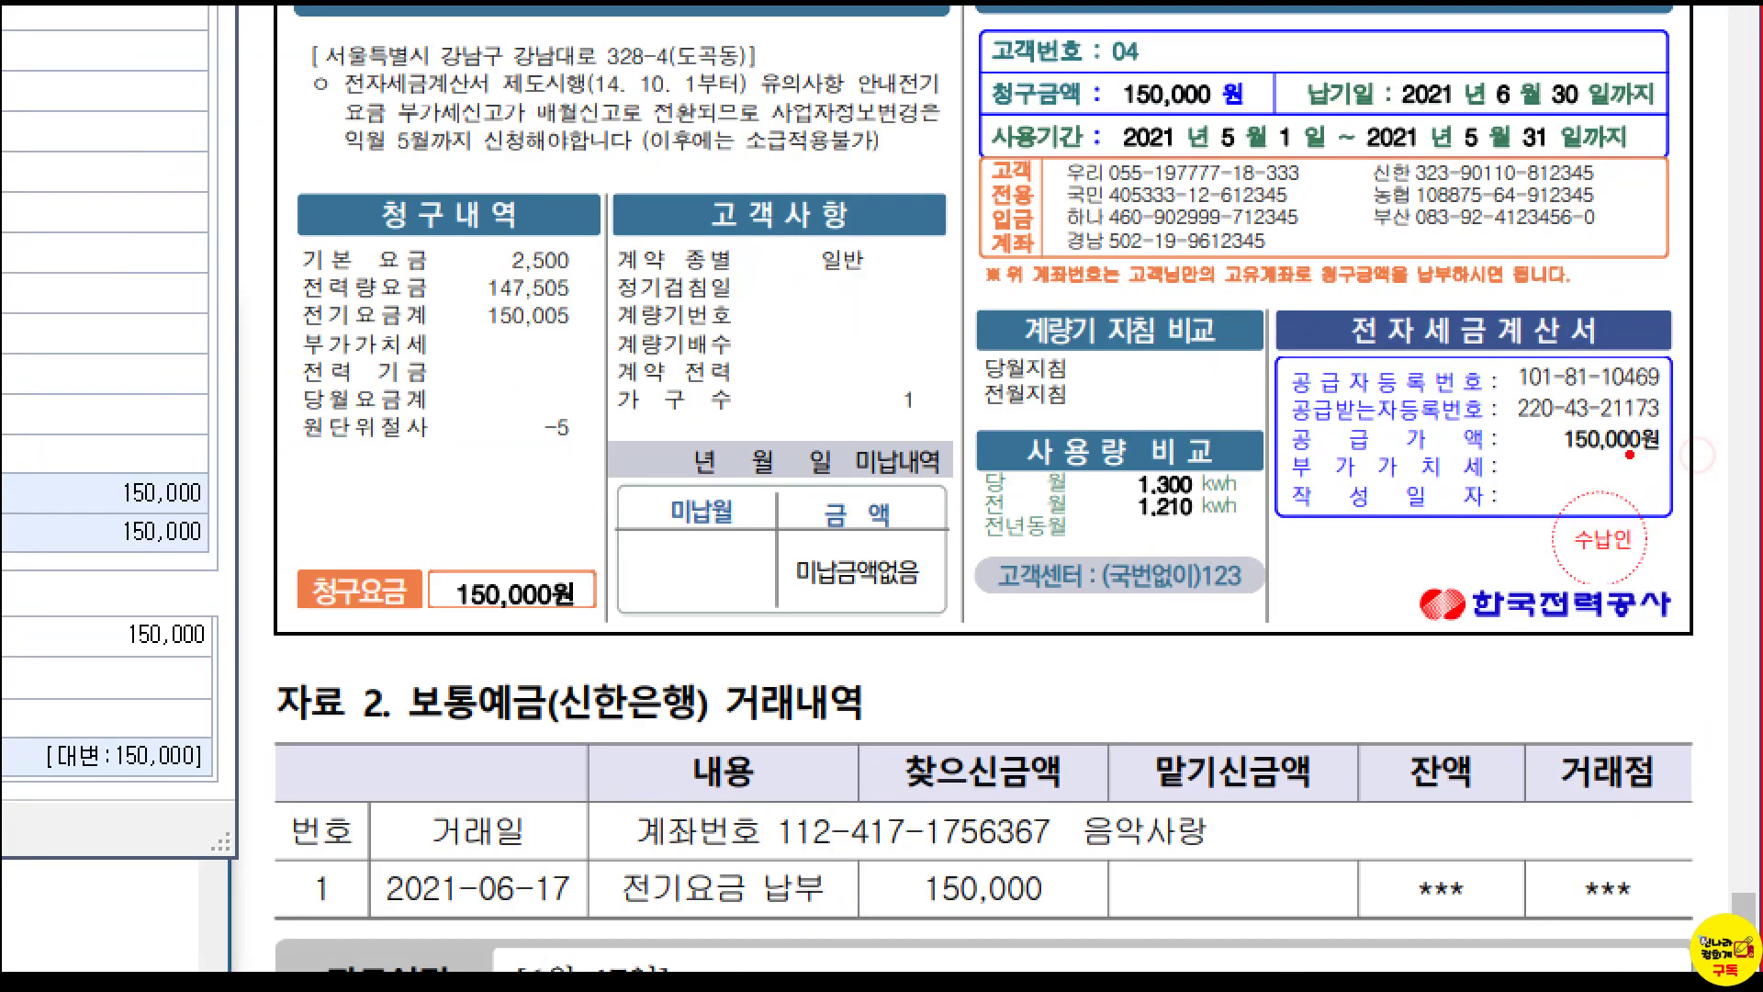
left_click_drag(1281, 393, 1699, 429)
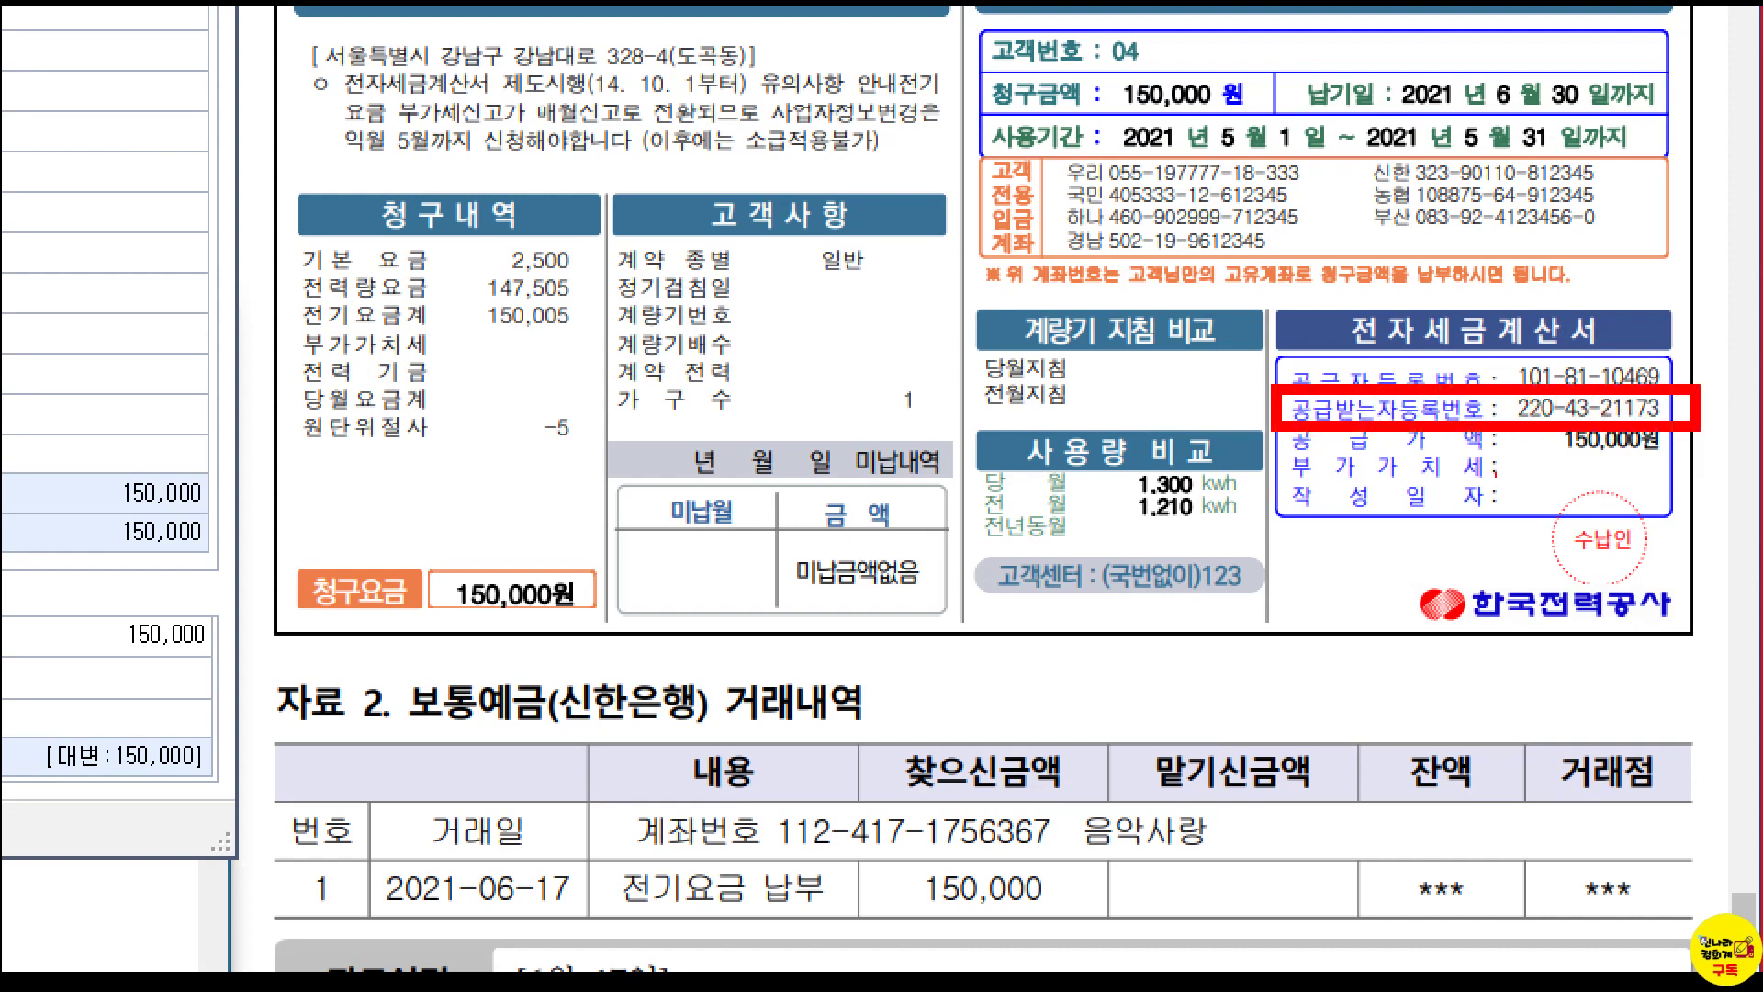
left_click_drag(1532, 424, 1691, 458)
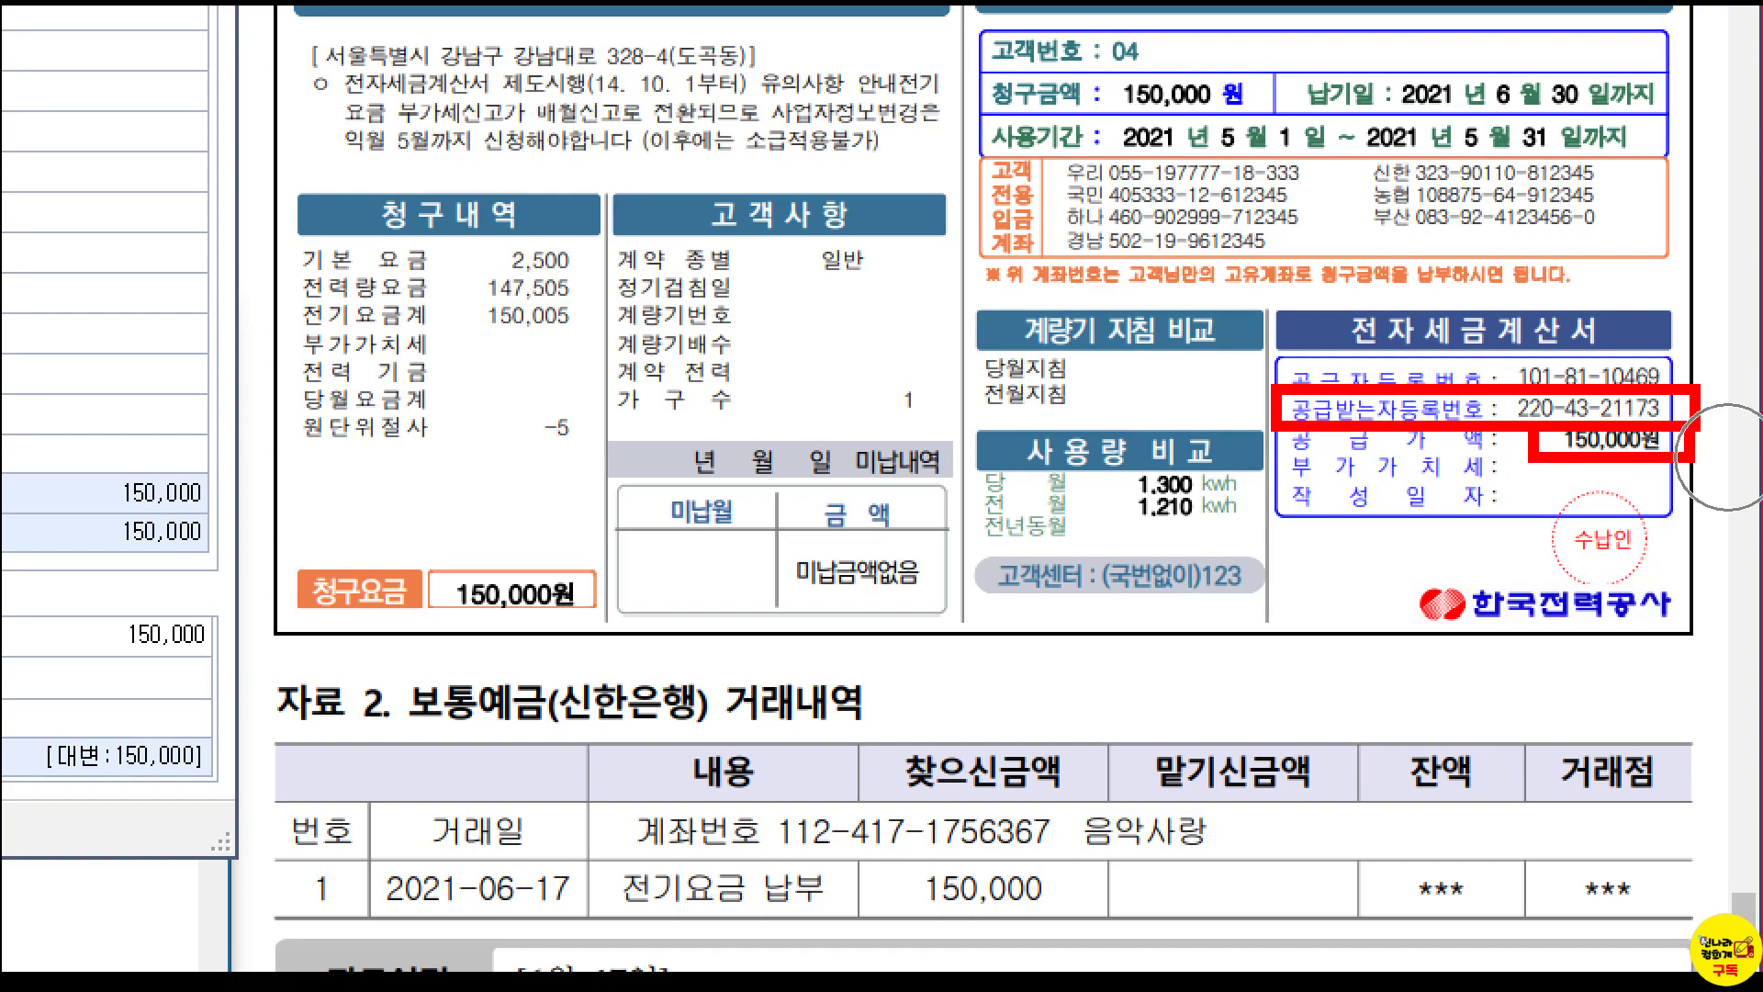
key("Escape")
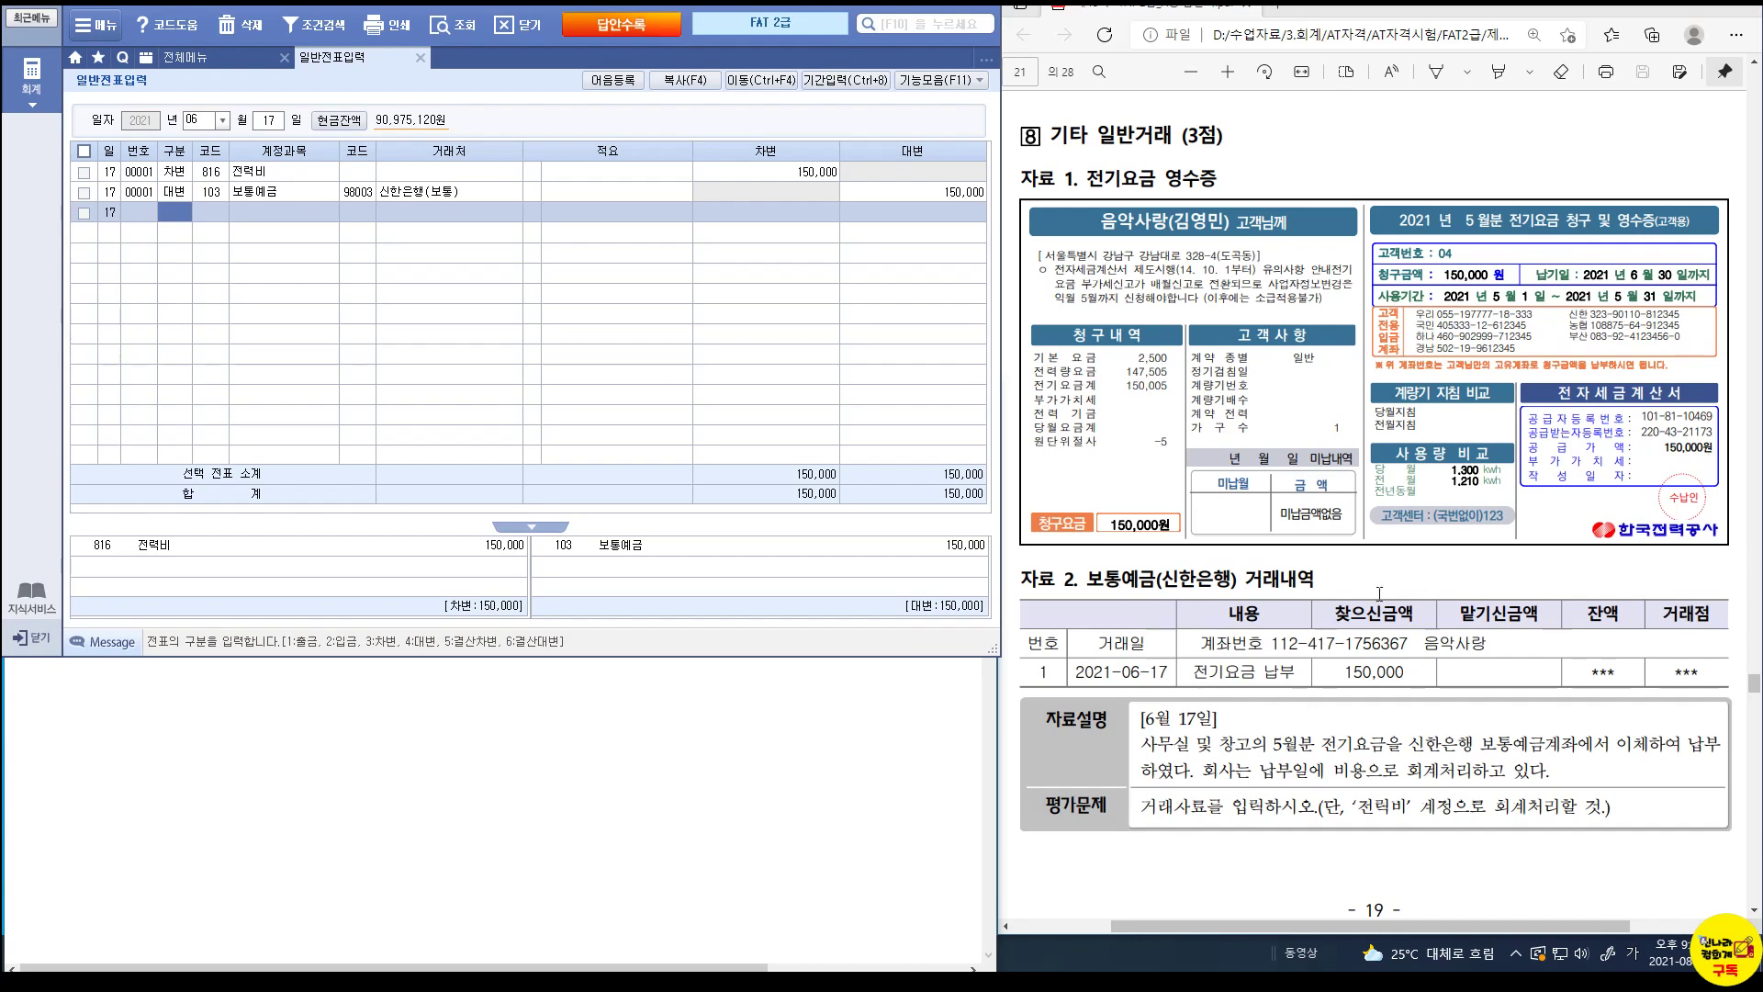
Read the next exam problem and set the voucher day to June 20.
scroll(1179, 416, "down", 10)
scroll(1178, 414, "down", 1)
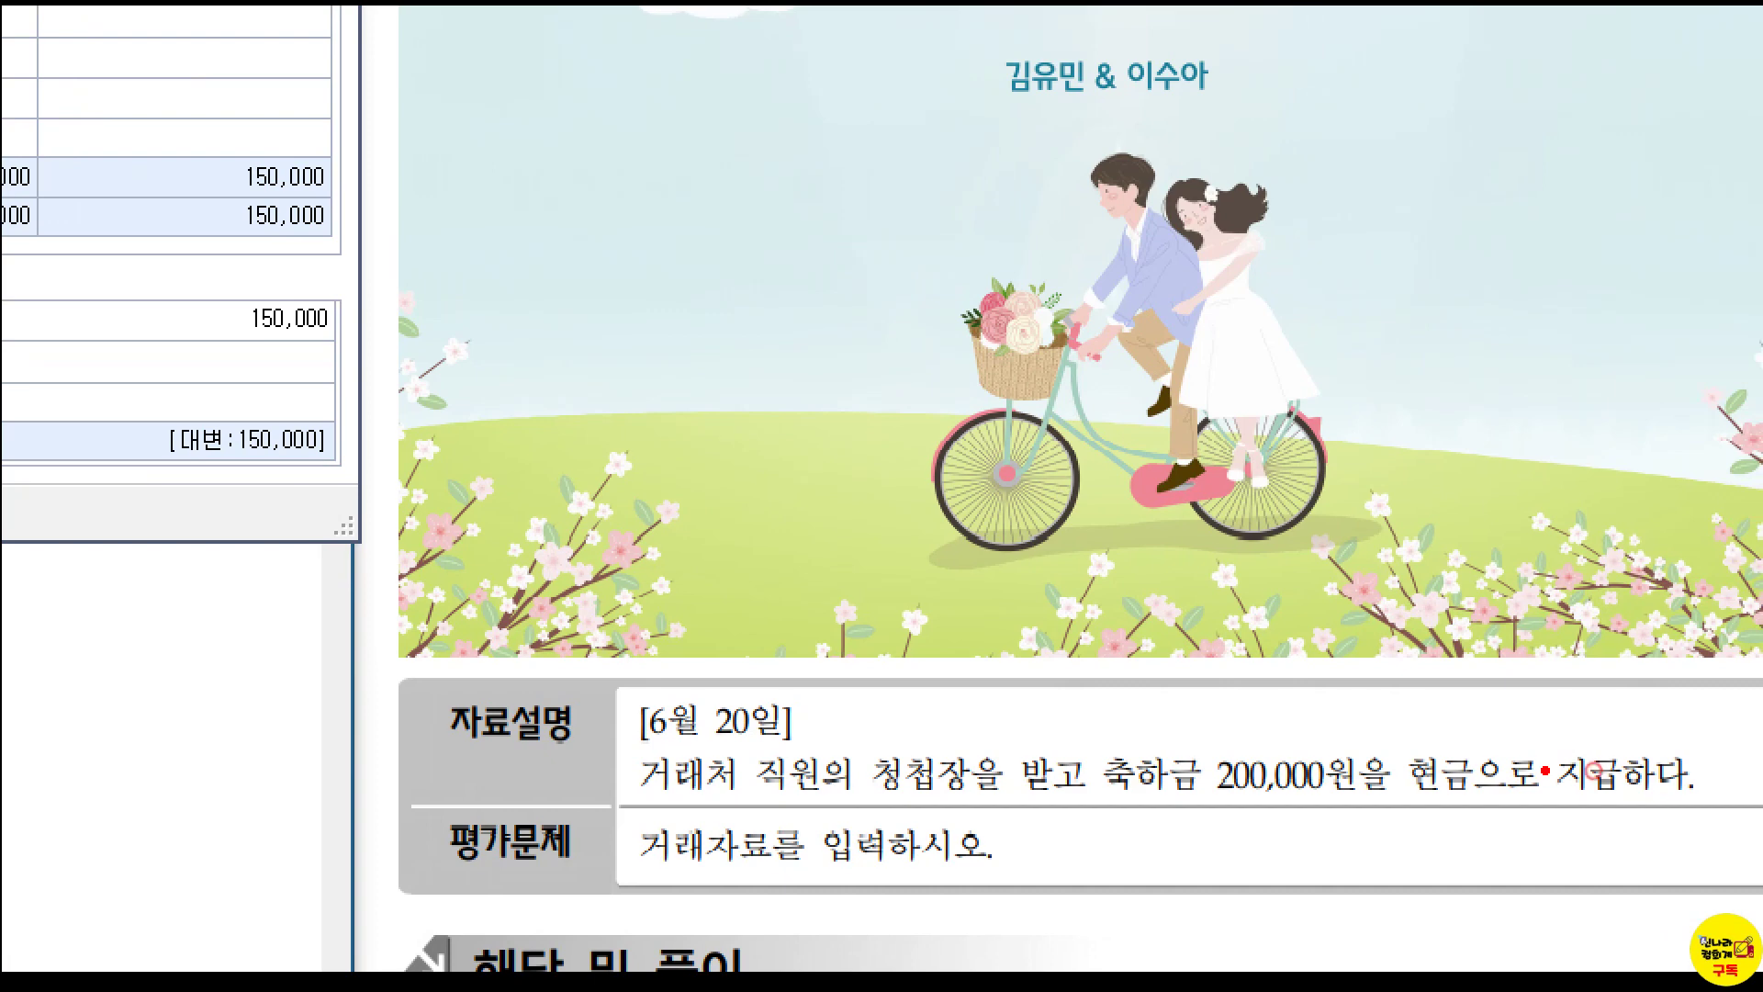
mouse_move(1162, 742)
left_mouse_down()
mouse_move(1552, 786)
mouse_move(1590, 814)
left_mouse_up()
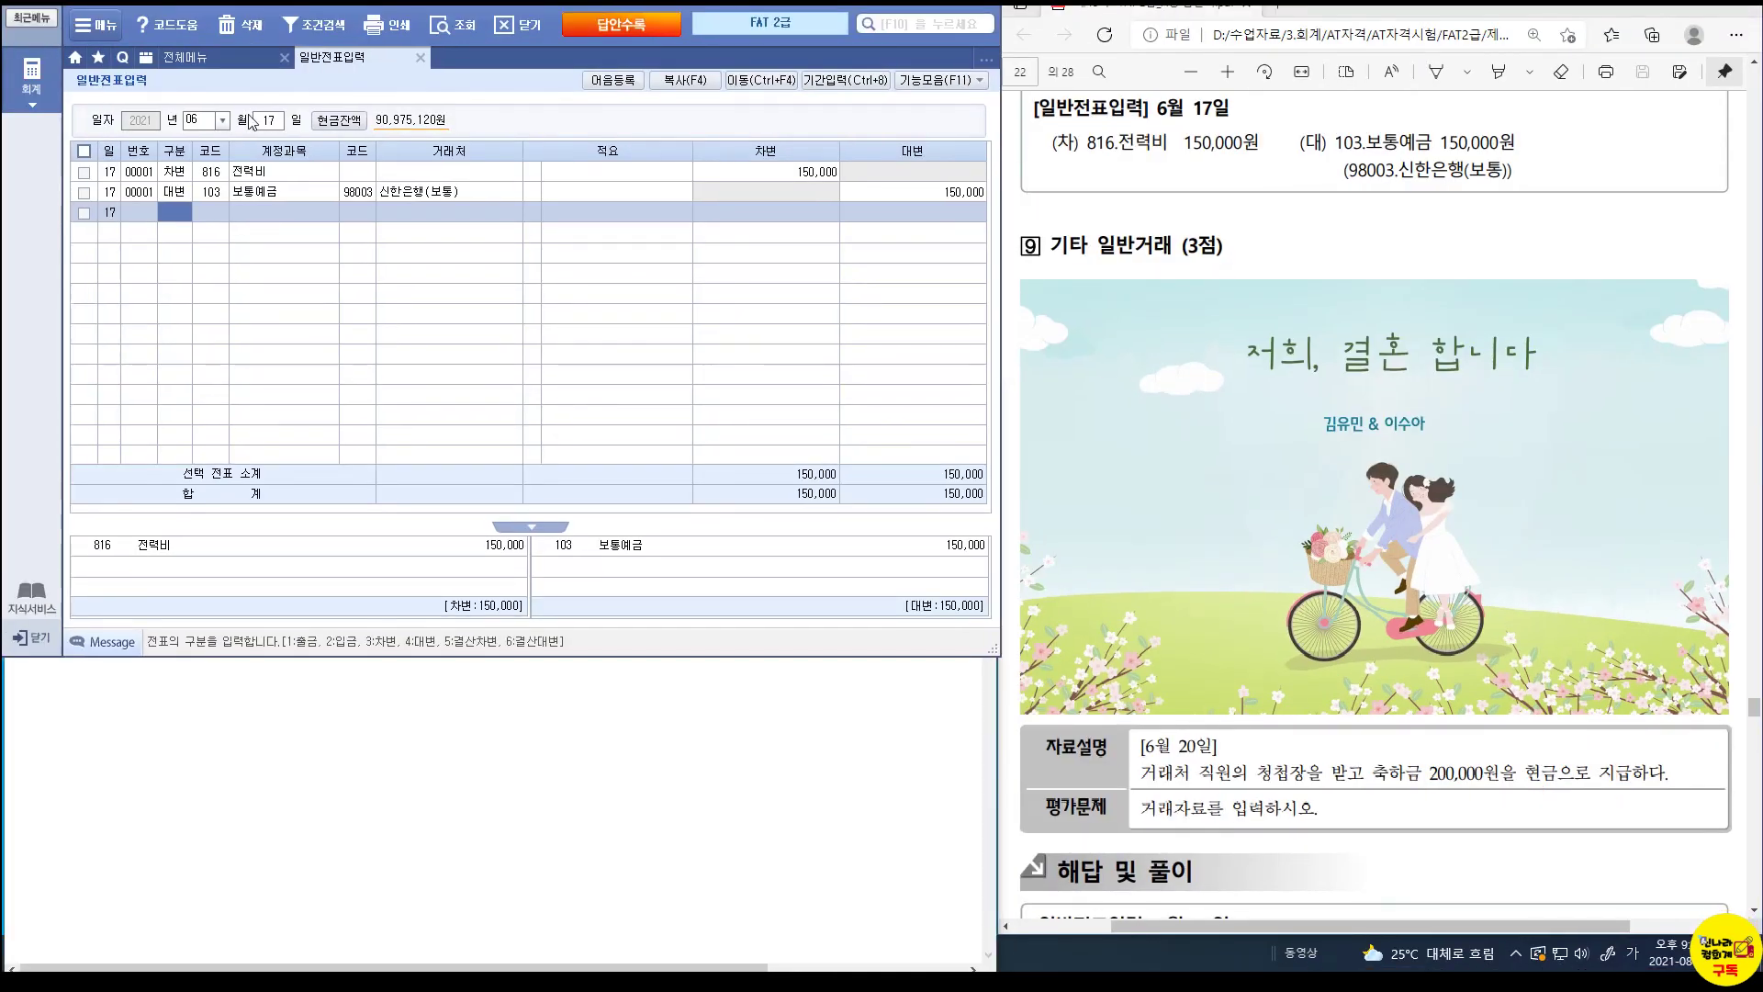
left_click(269, 120)
type("20")
key("Return")
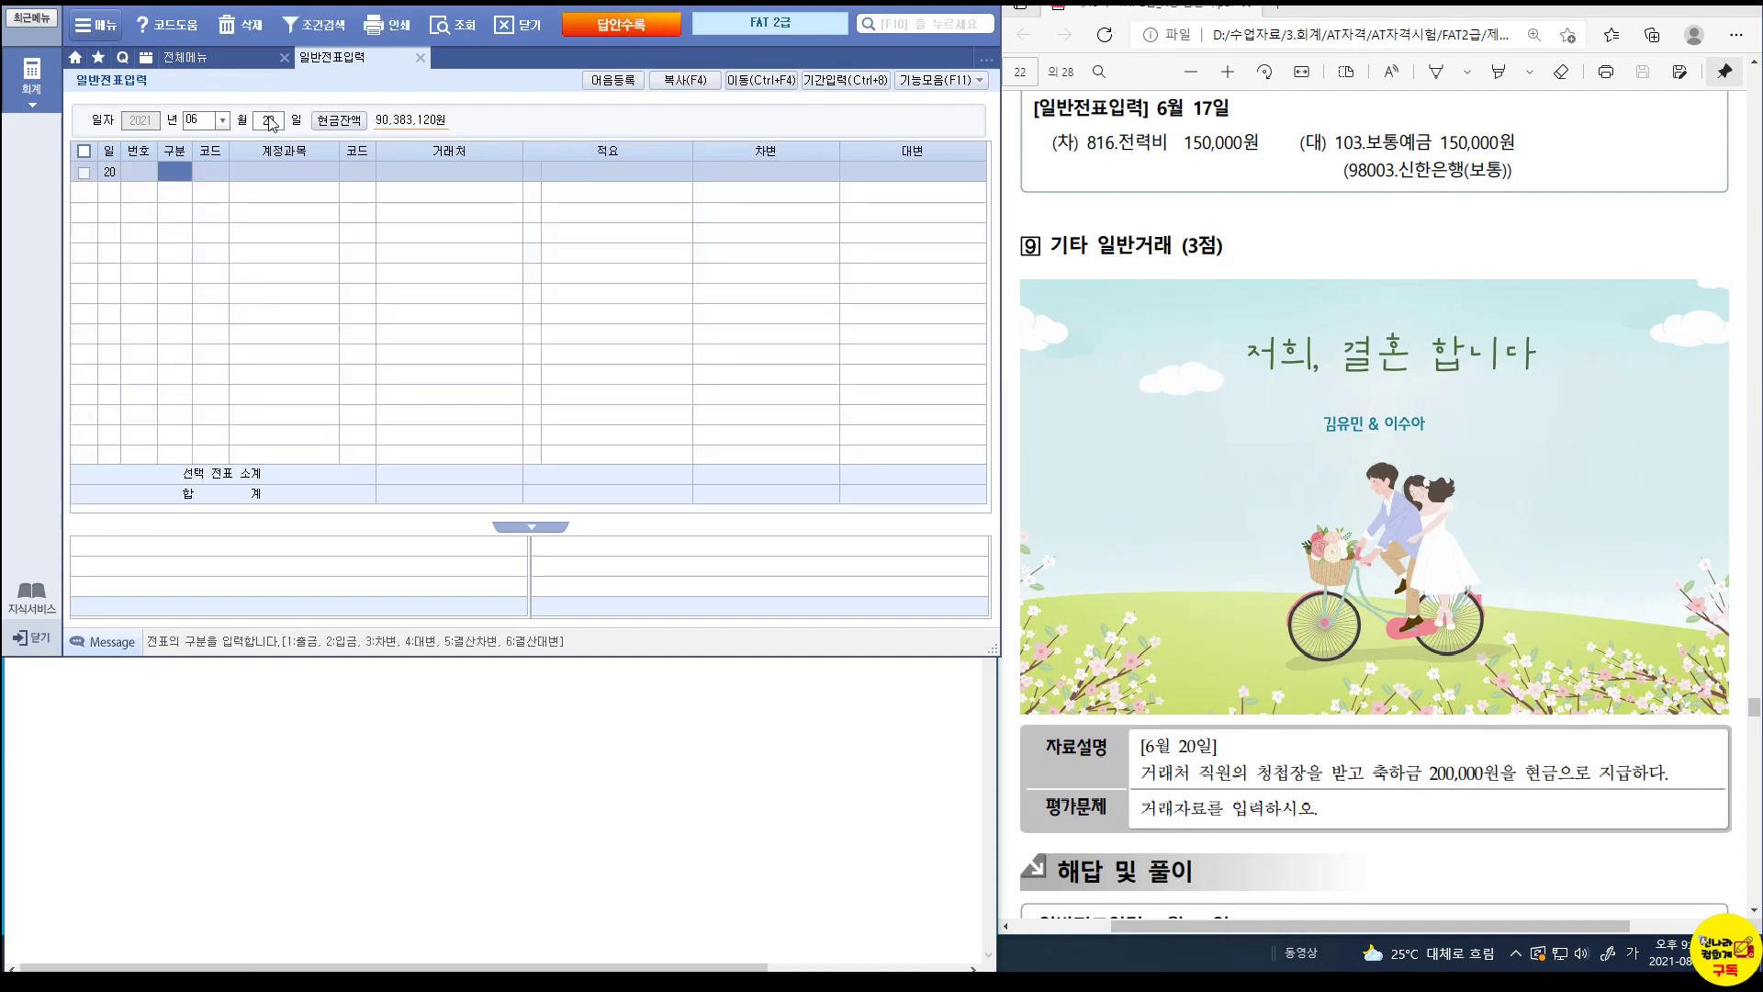
Enter a 출금 line for 813 접대비 of 200,000.
type("1")
key("Return")
type("813")
key("Return")
key("Return")
key("Return")
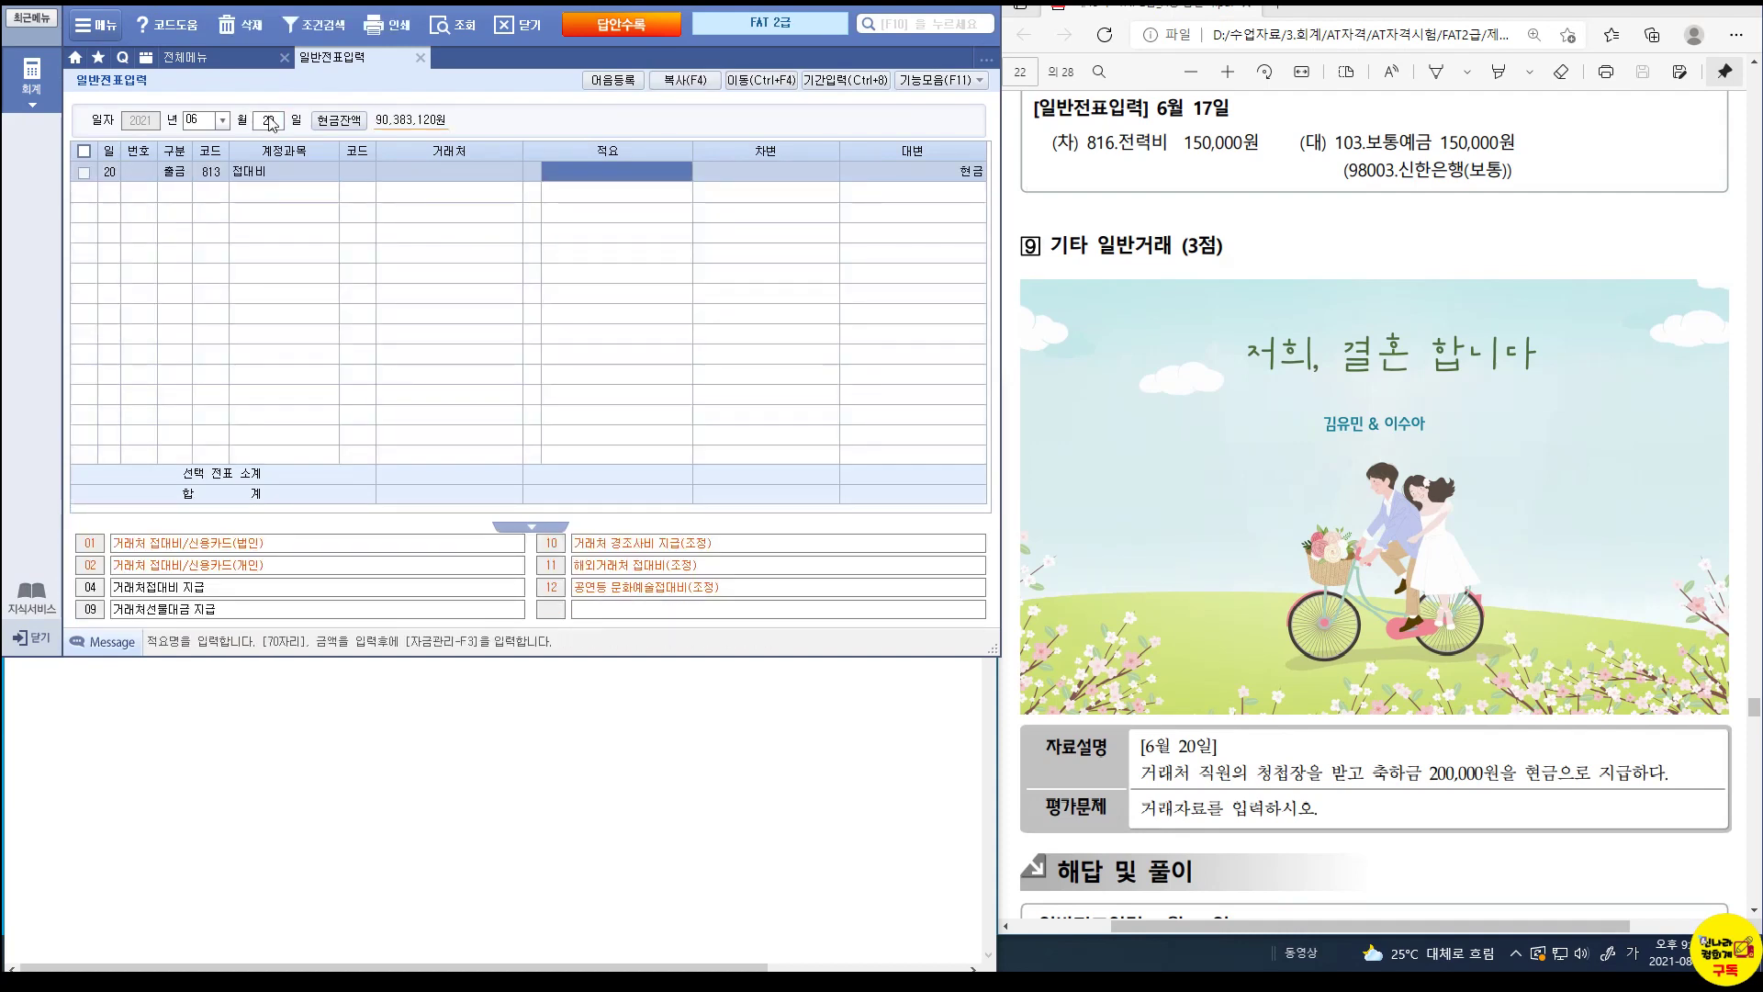
key("Return")
type("2000000")
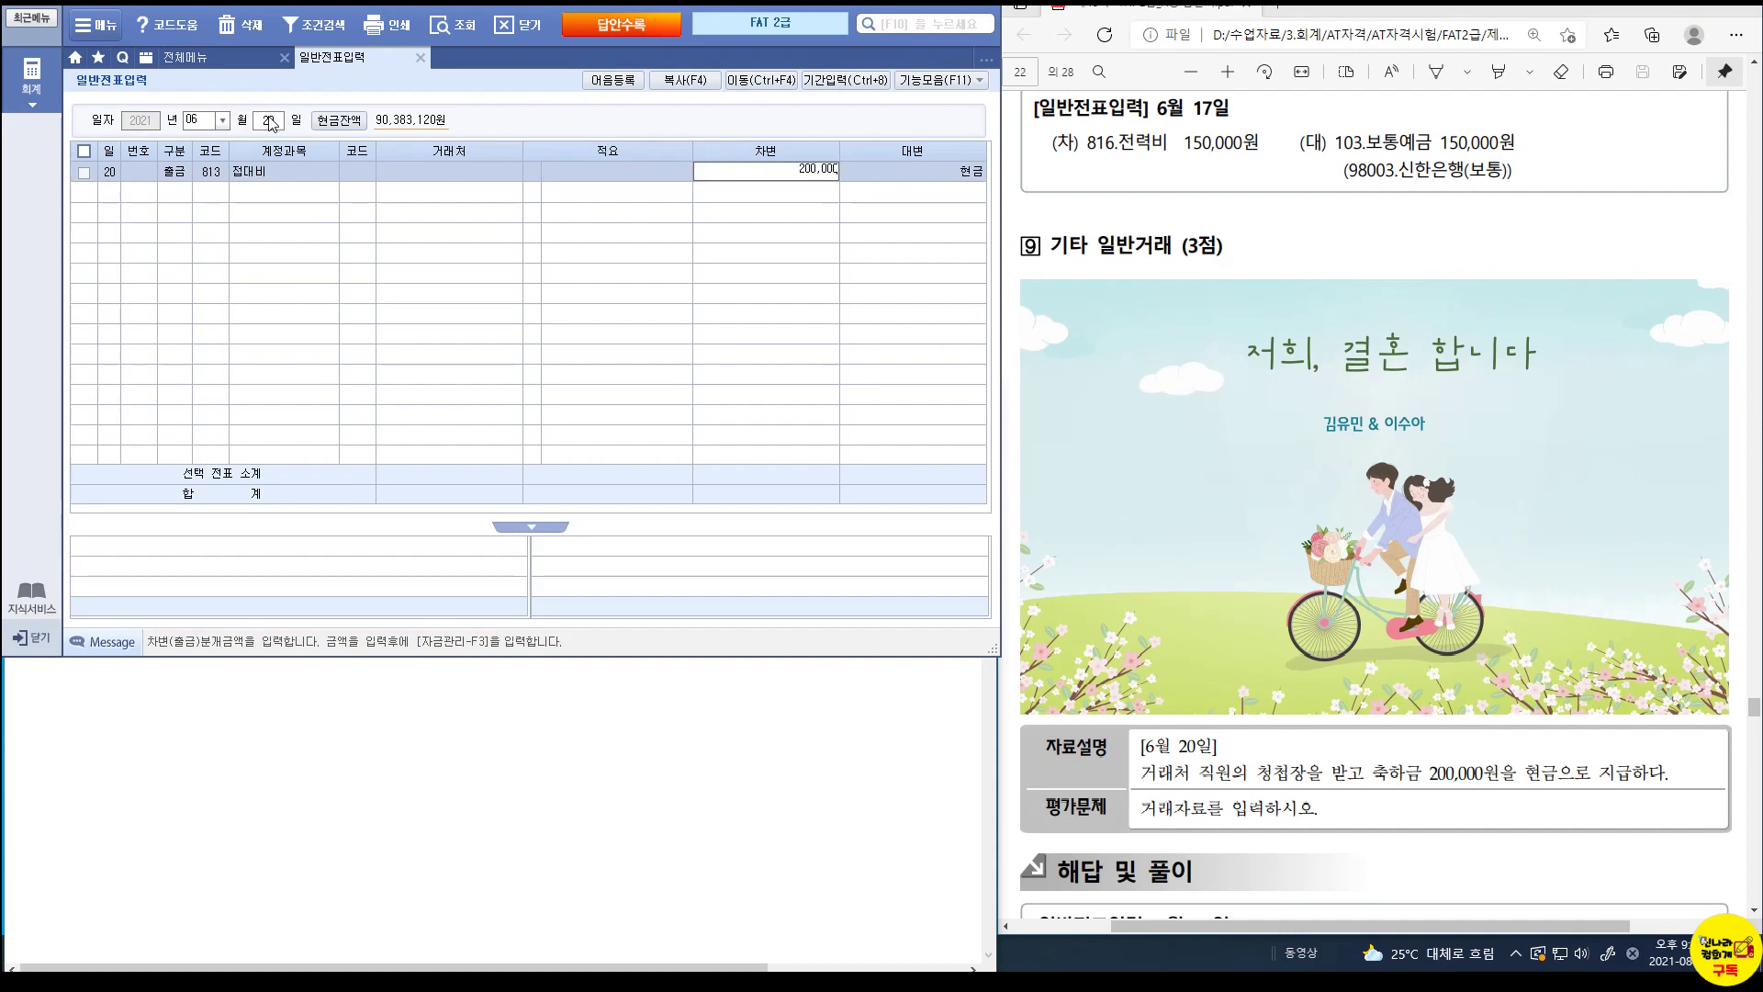
key("Return")
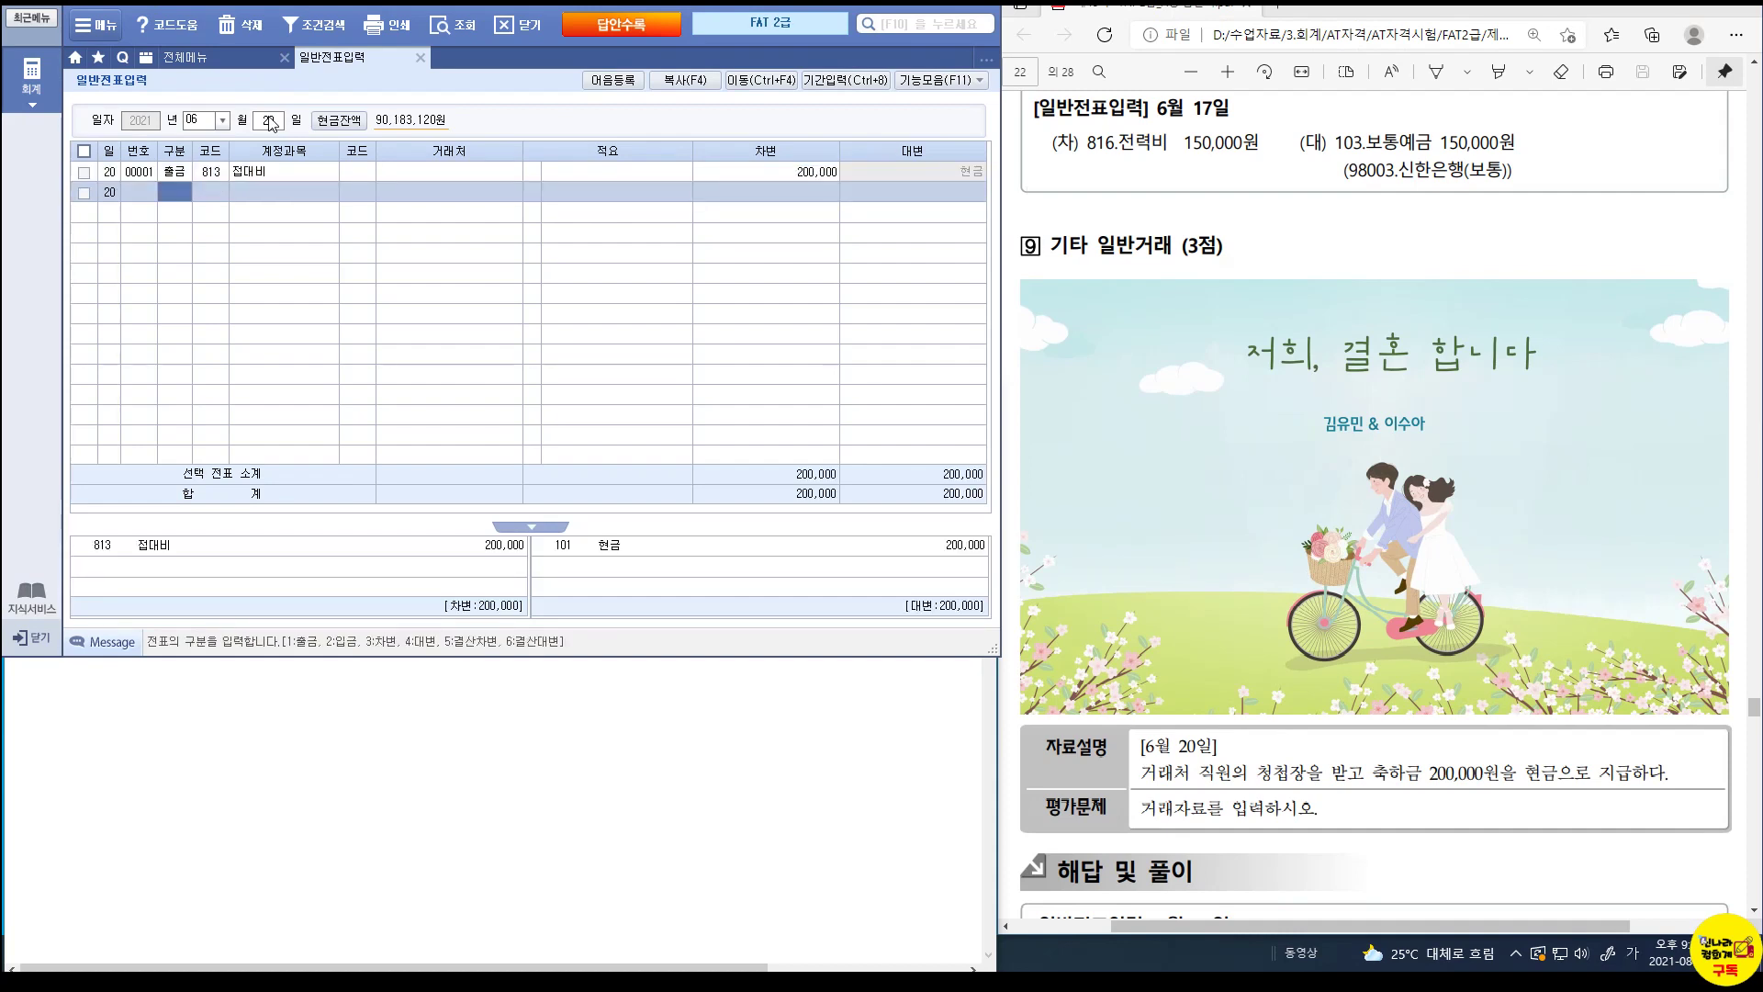
left_click(537, 172)
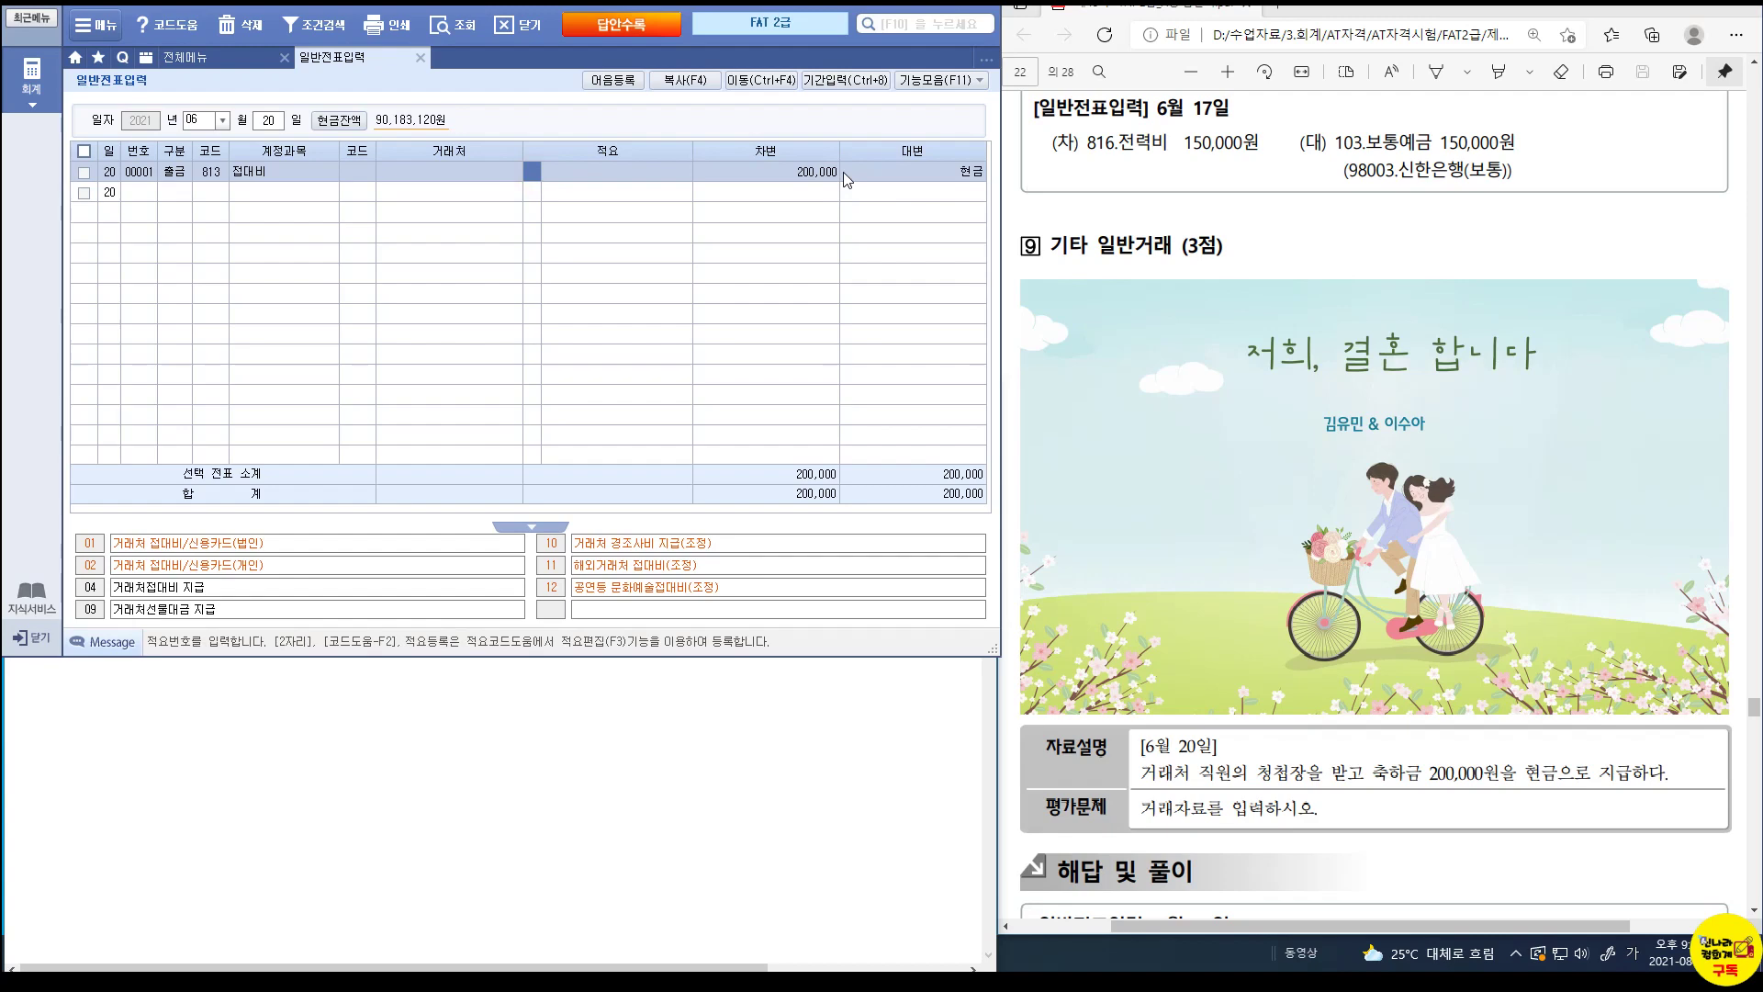
scroll(1474, 601, "down", 6)
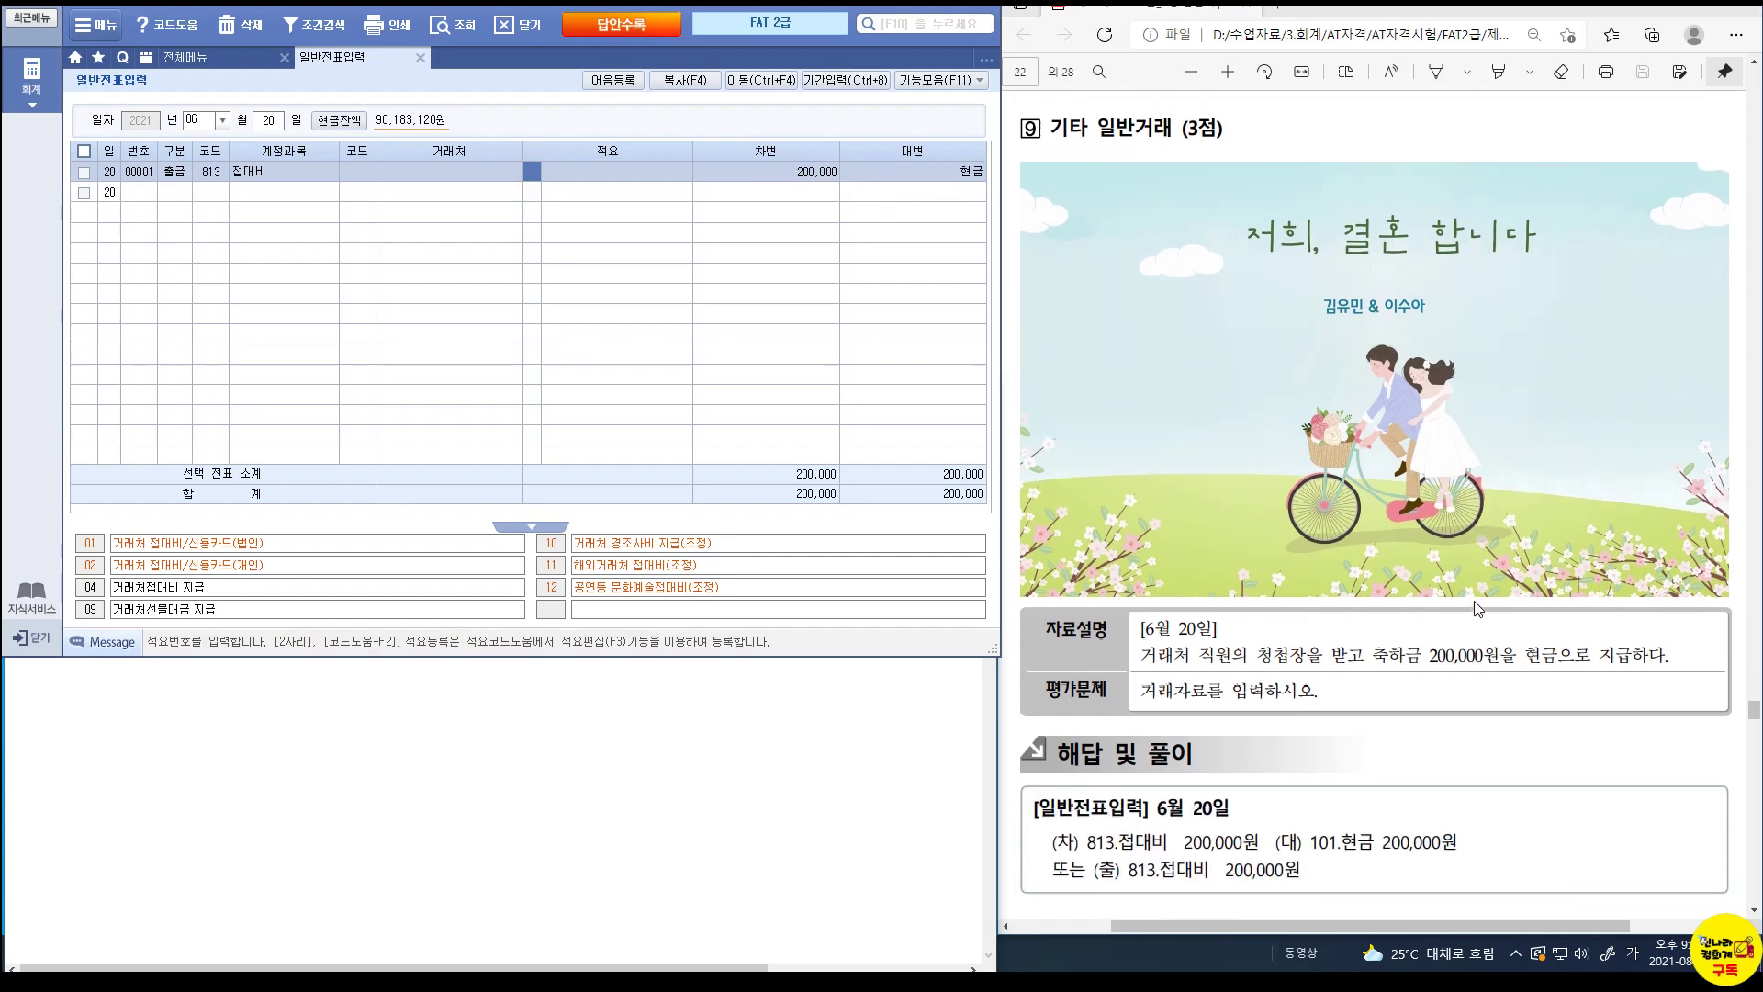
scroll(1479, 609, "down", 4)
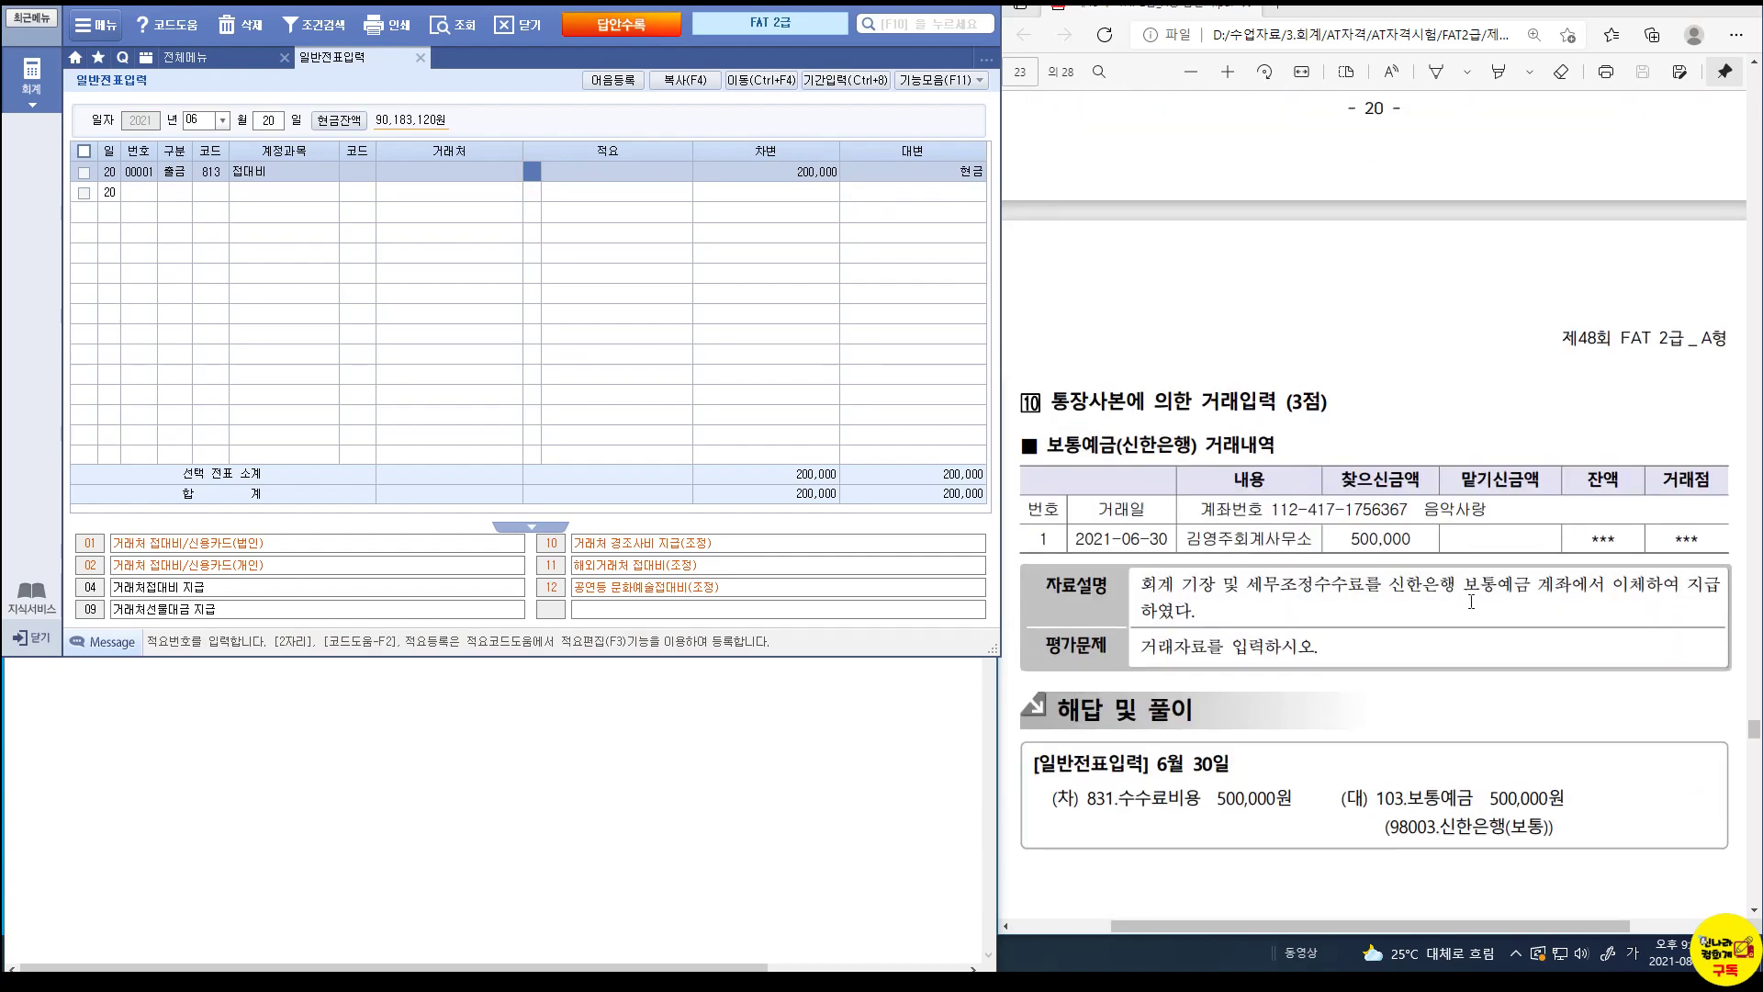
Start a June 30 voucher debiting 831 수수료비용 500,000.
left_click(1213, 548)
left_click(267, 120)
type("30")
key("Return")
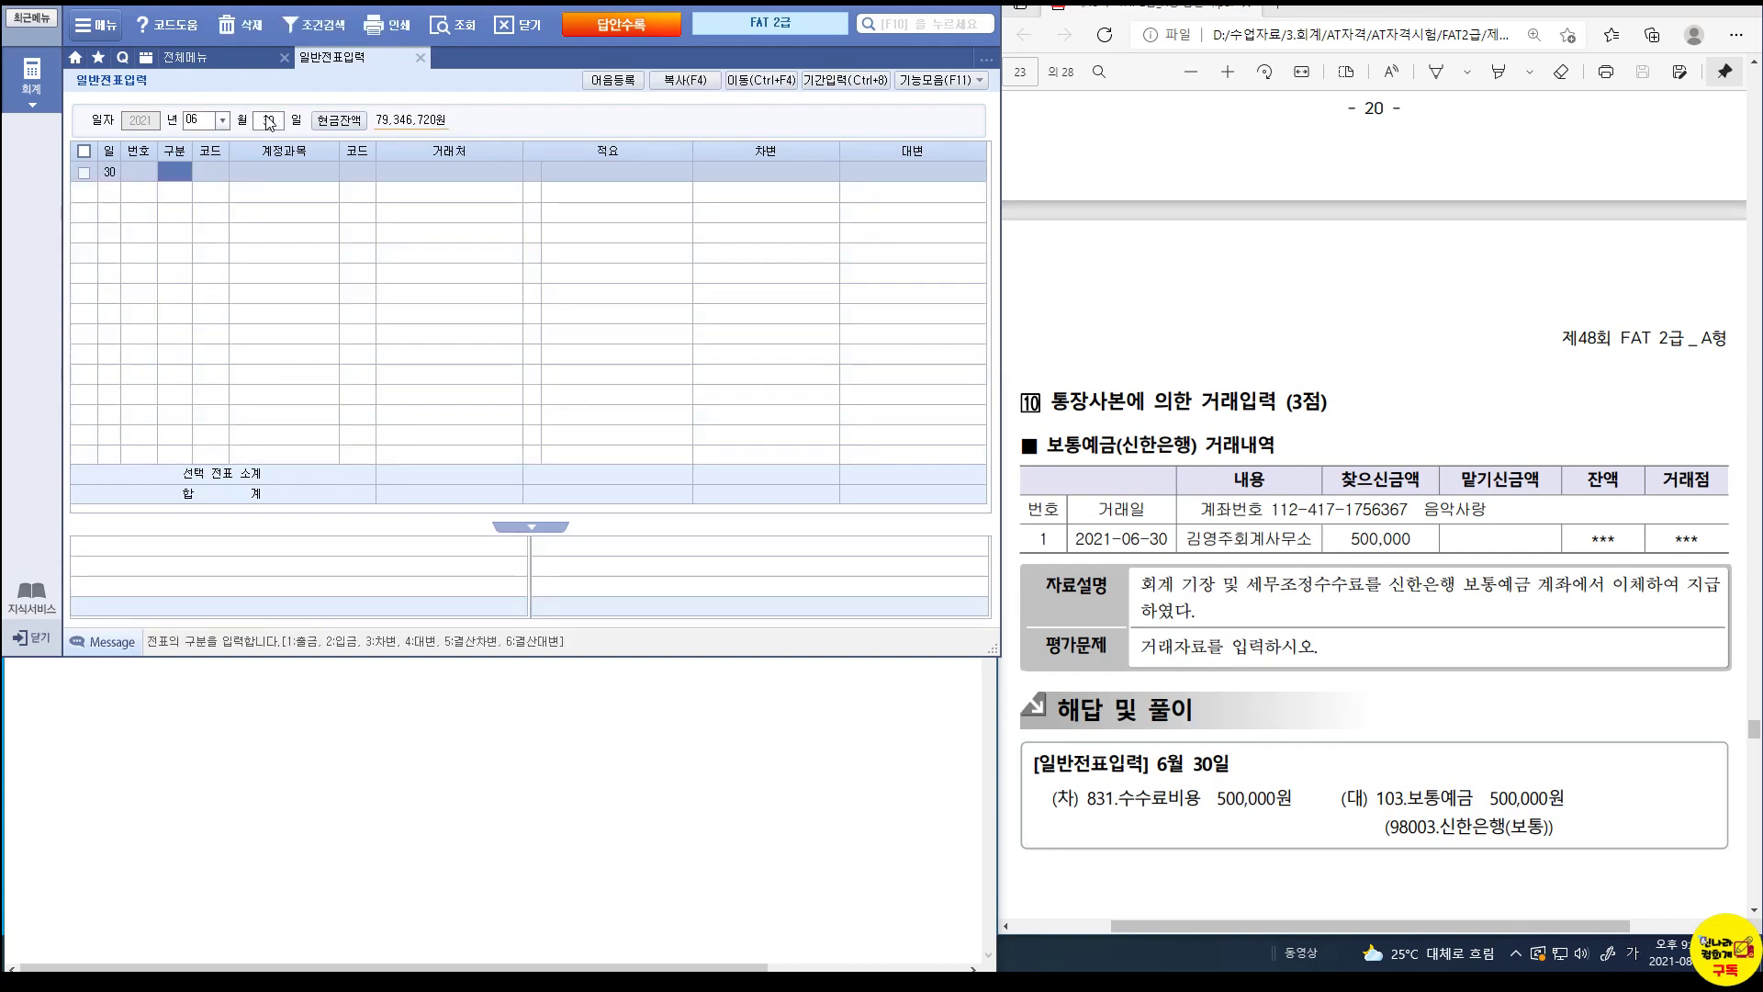
type("3")
key("Return")
type("831")
key("Return")
key("Return")
key("Return")
key("Return")
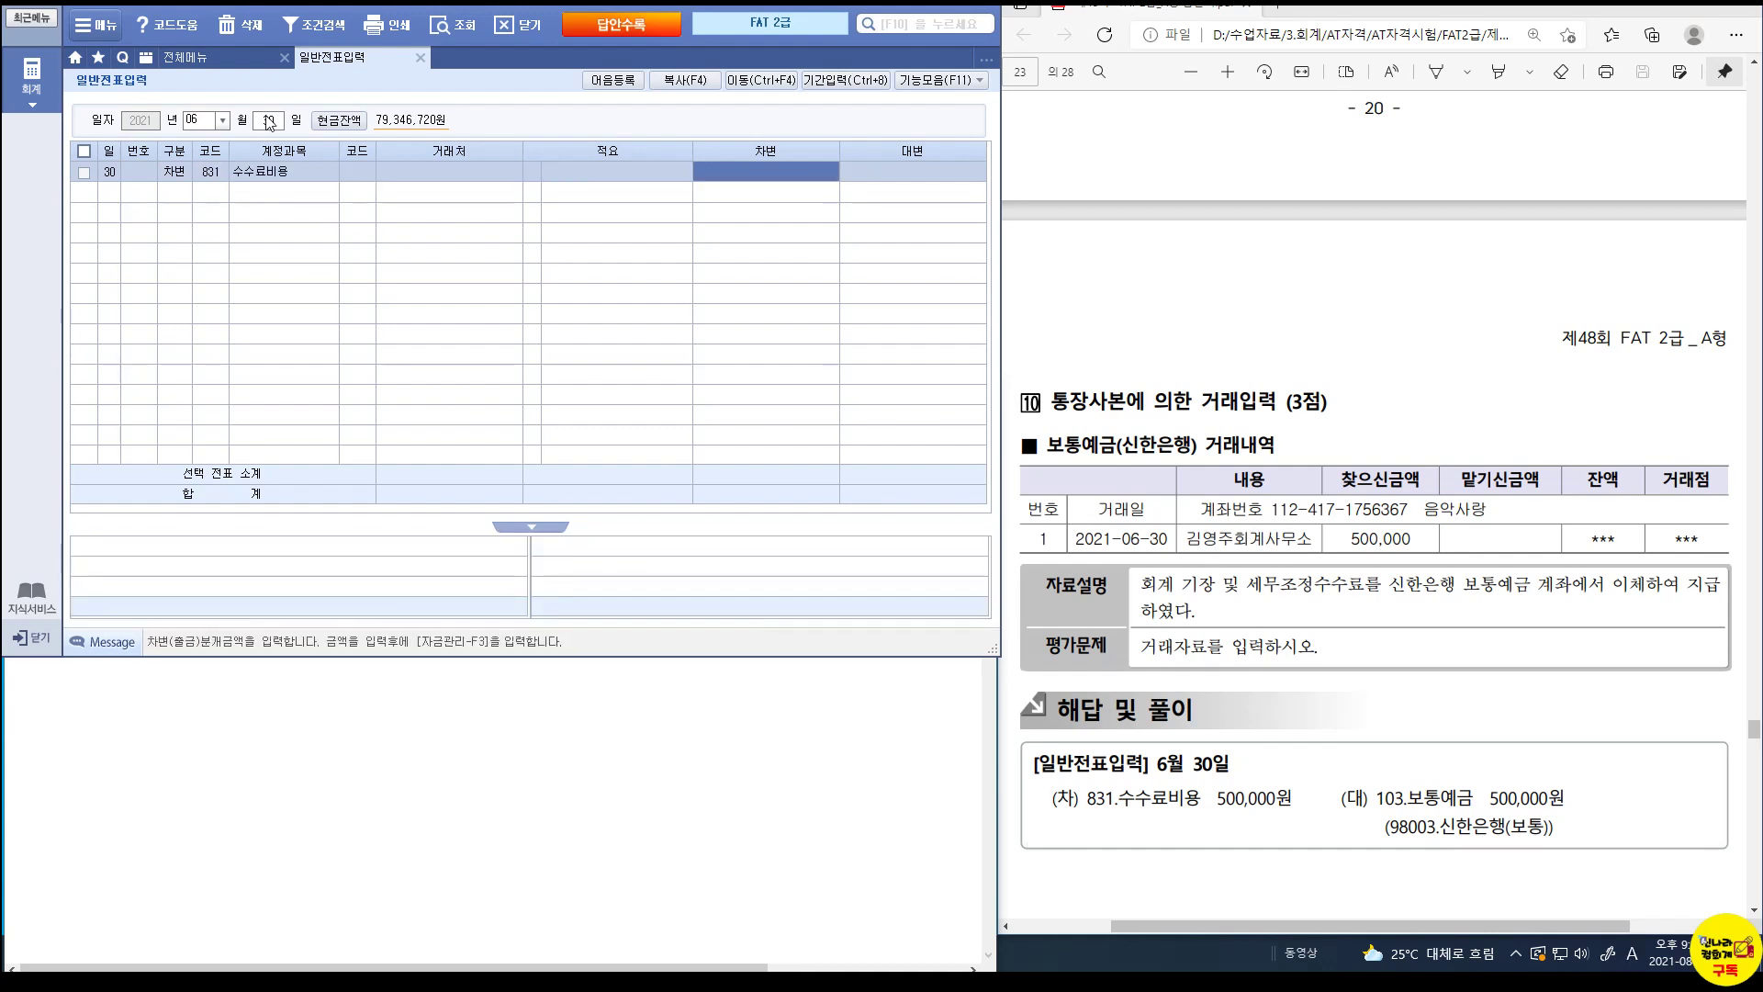
type("500,000")
key("Return")
Credit 103 보통예금 500,000 for customer 신한은행(보통).
type("4")
key("Return")
type("103")
key("Return")
type("신한")
key("Return")
key("Return")
key("Return")
type("500000")
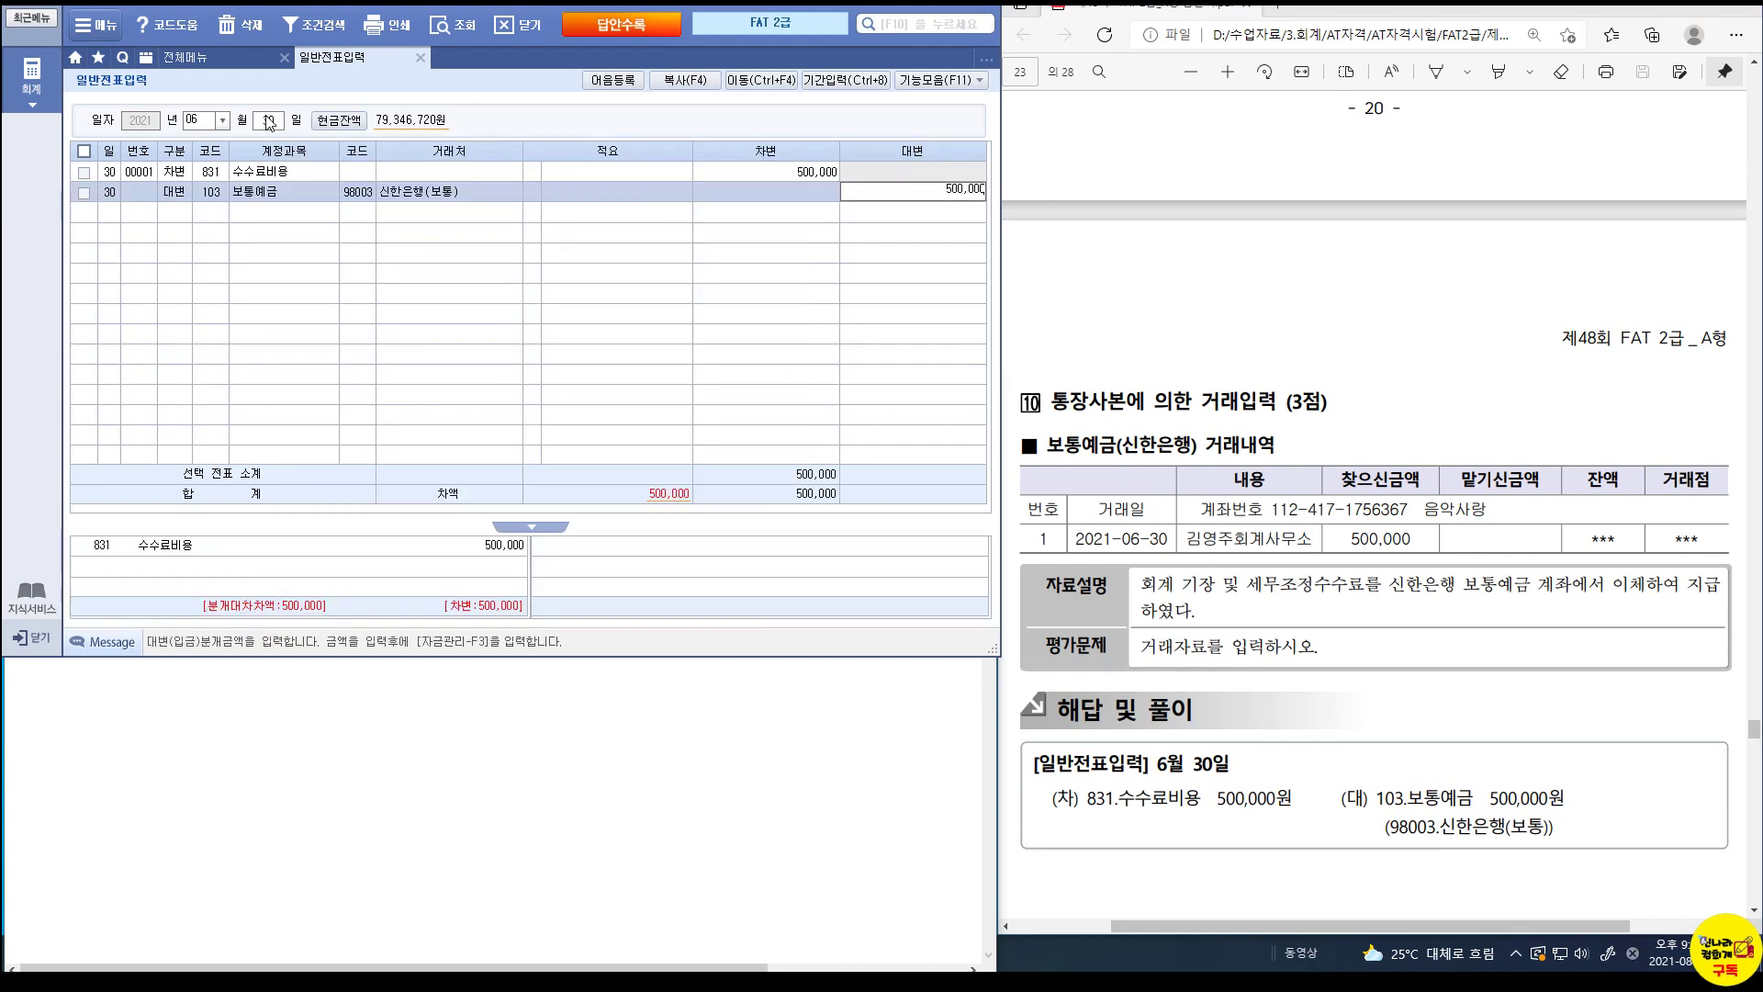
key("Return")
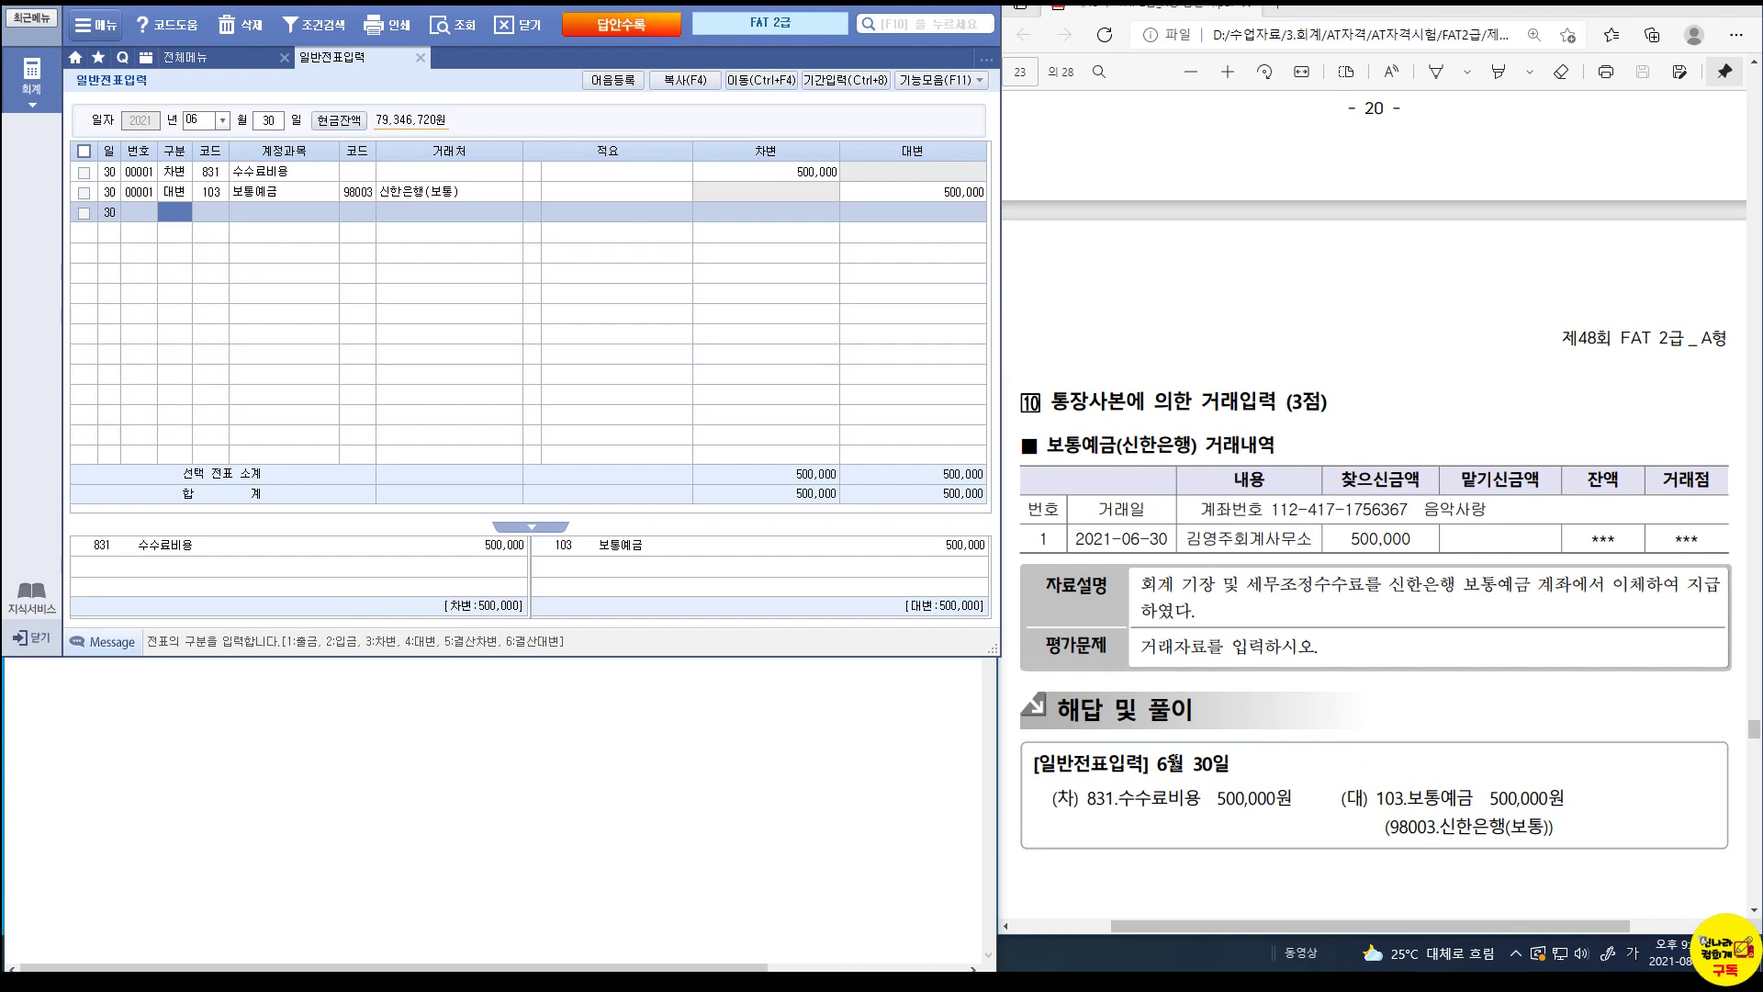
scroll(1318, 767, "down", 5)
Load July 23 and review the 811 복리후생비 / 253 미지급금 건강밥상 lines, 273,000 each.
scroll(1318, 767, "down", 10)
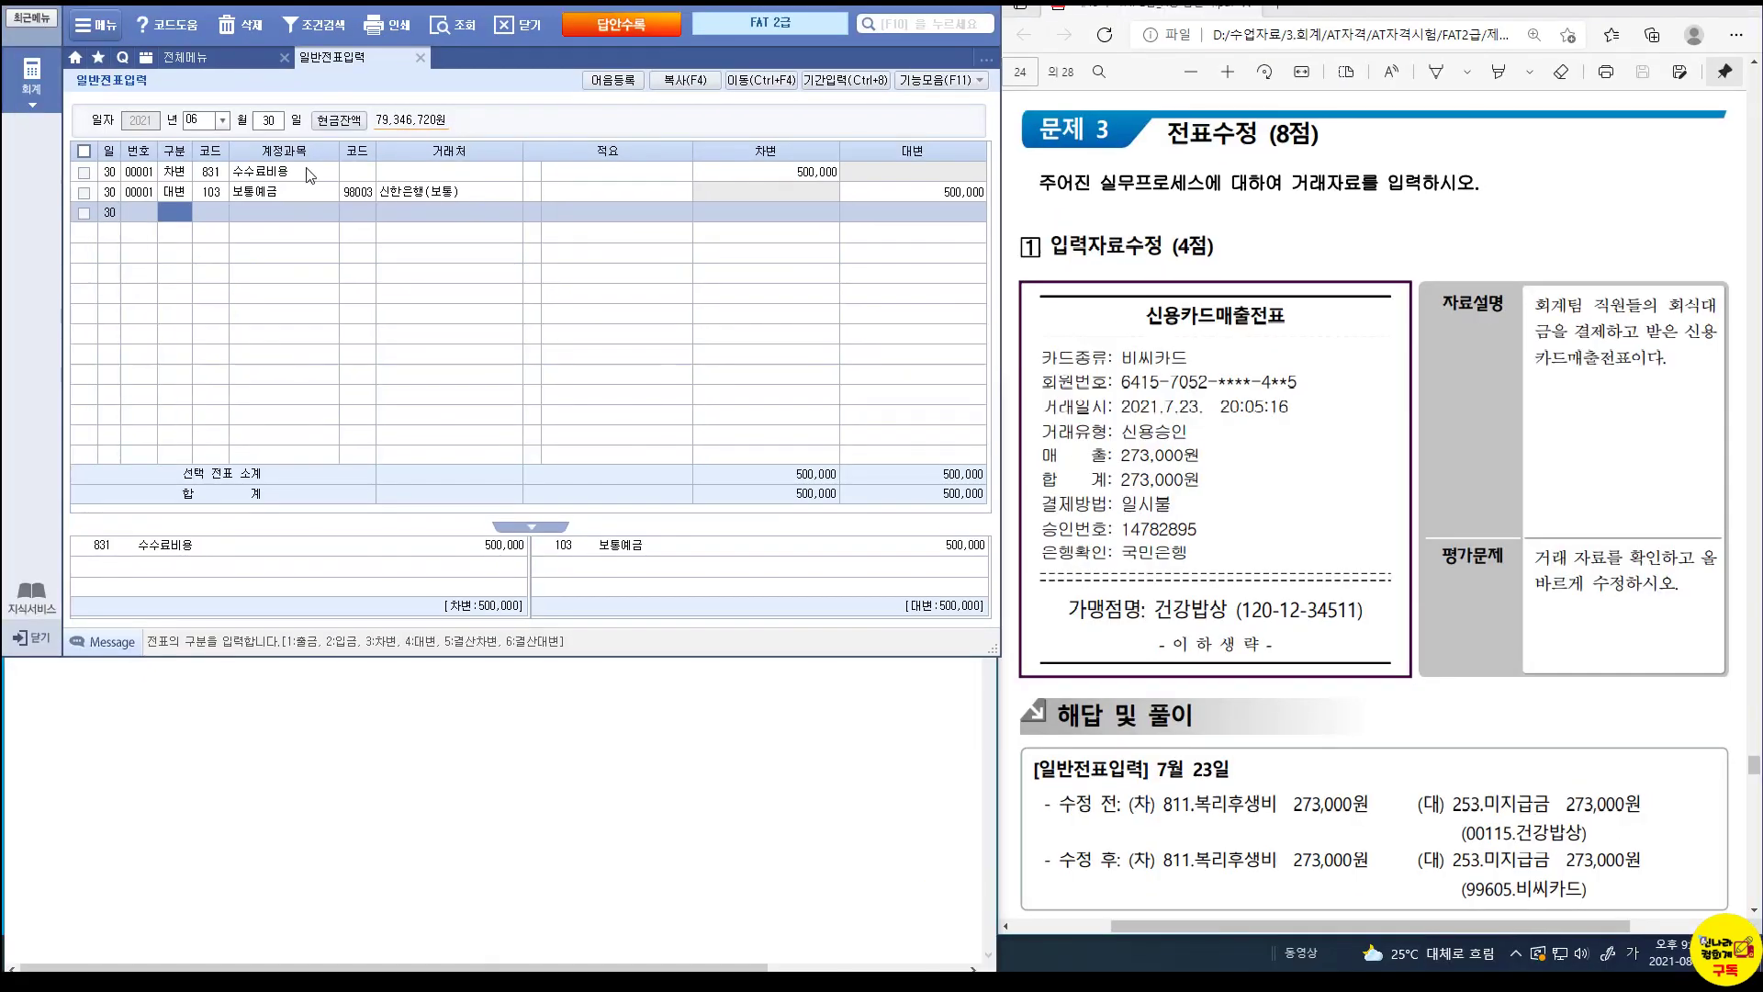
left_click(158, 116)
type("07")
key("Return")
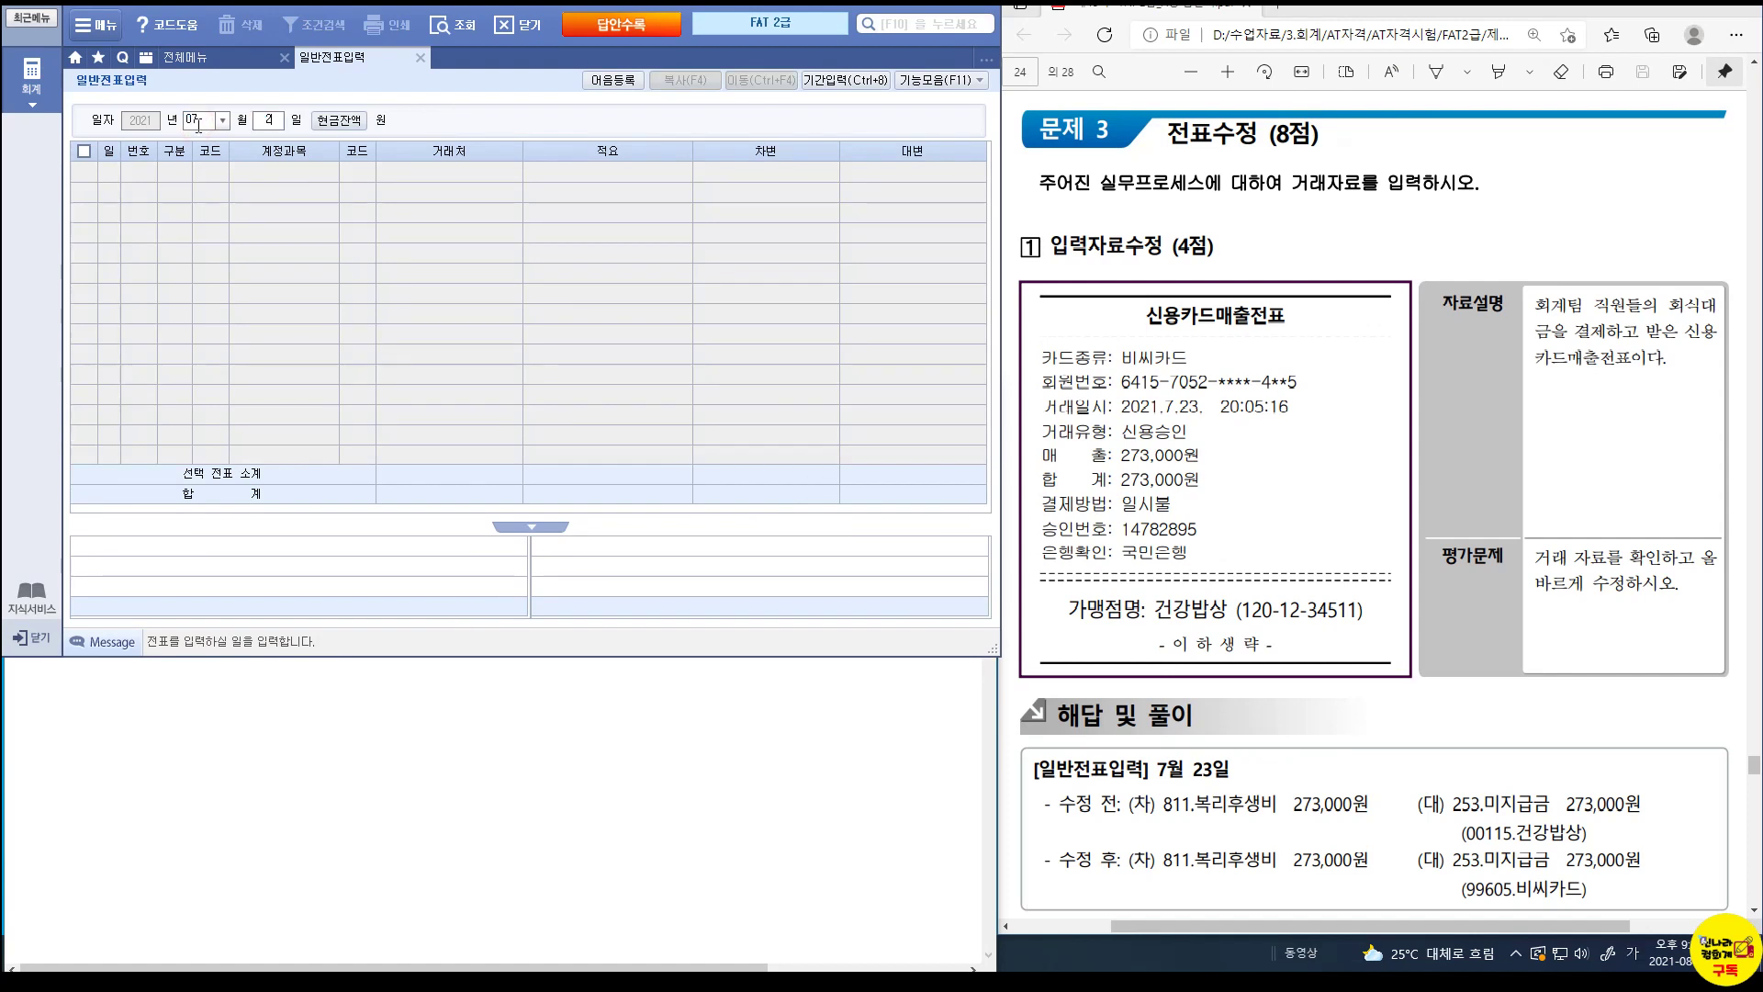
type("23")
key("Return")
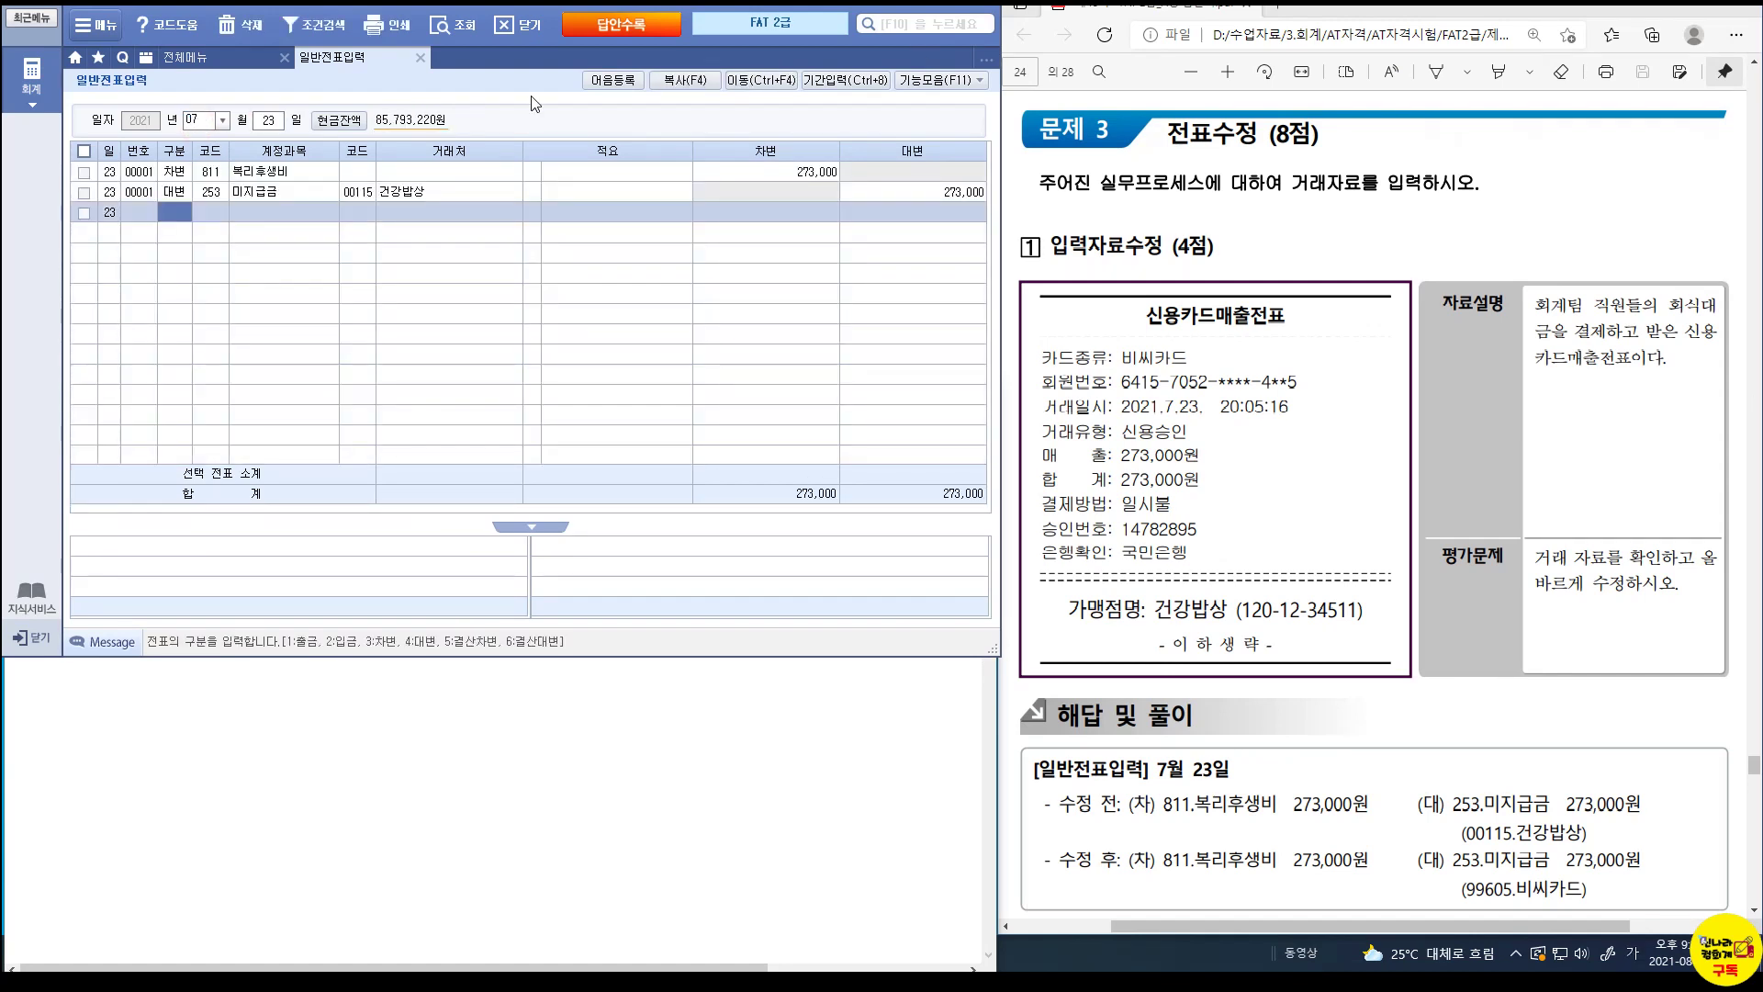
left_click(217, 180)
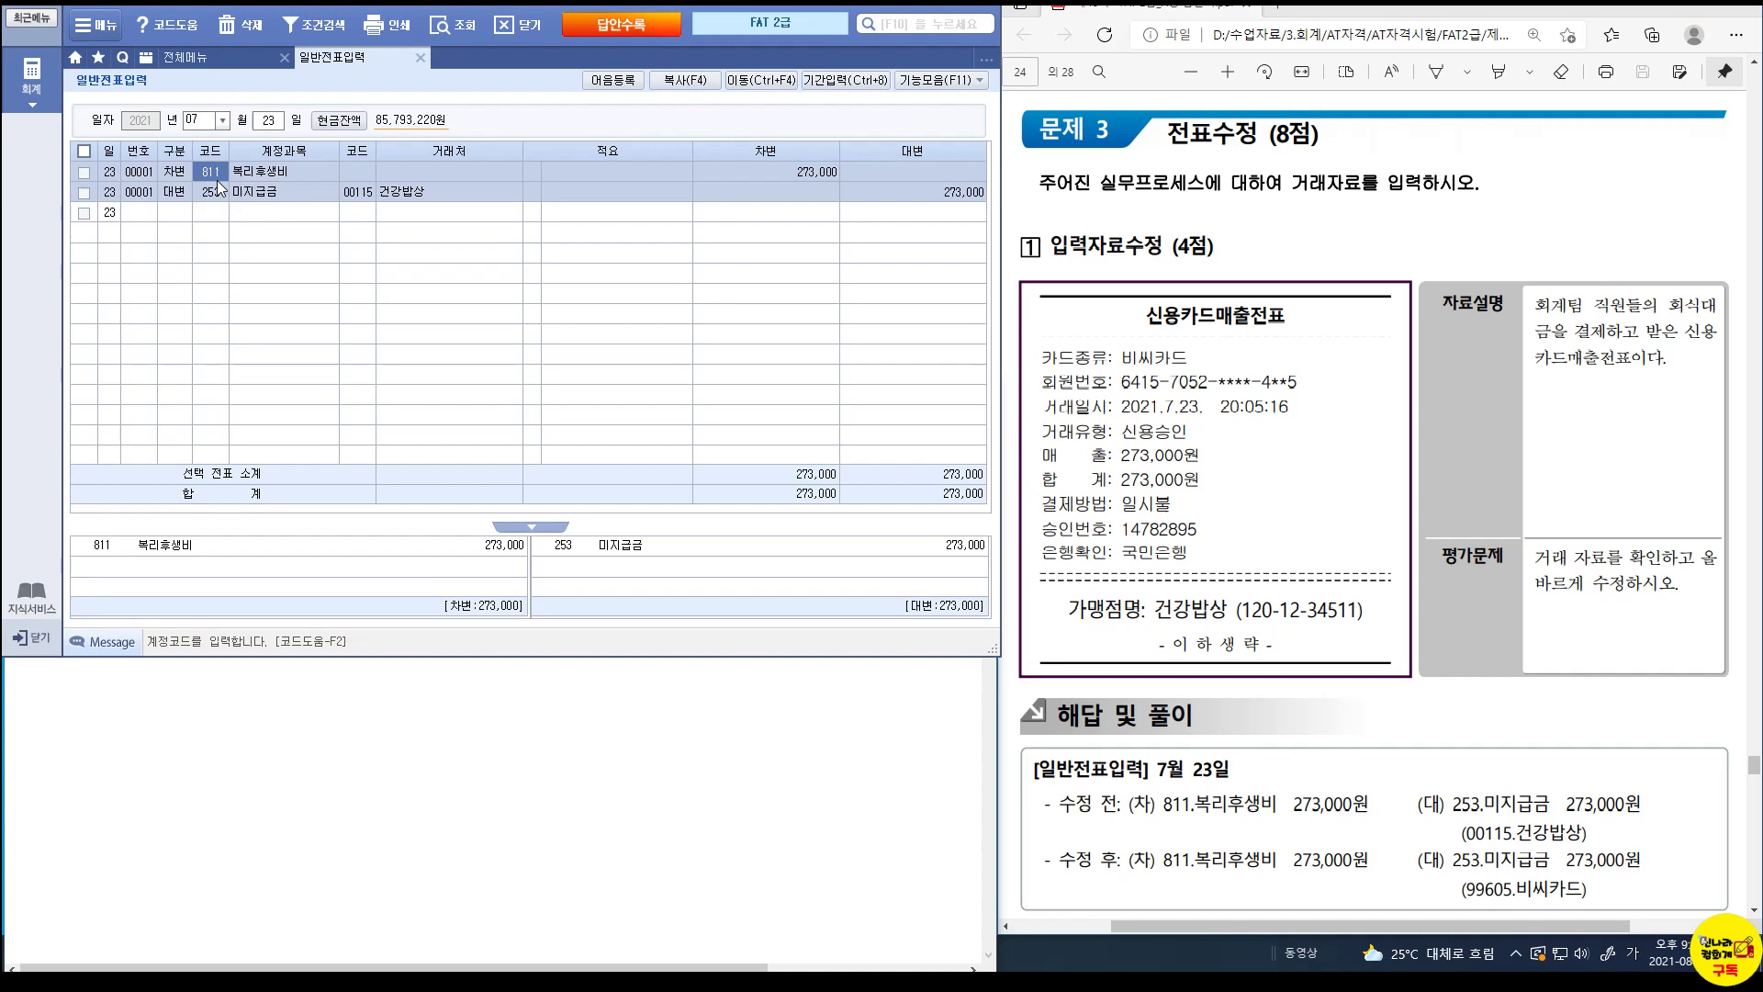
left_click(360, 192)
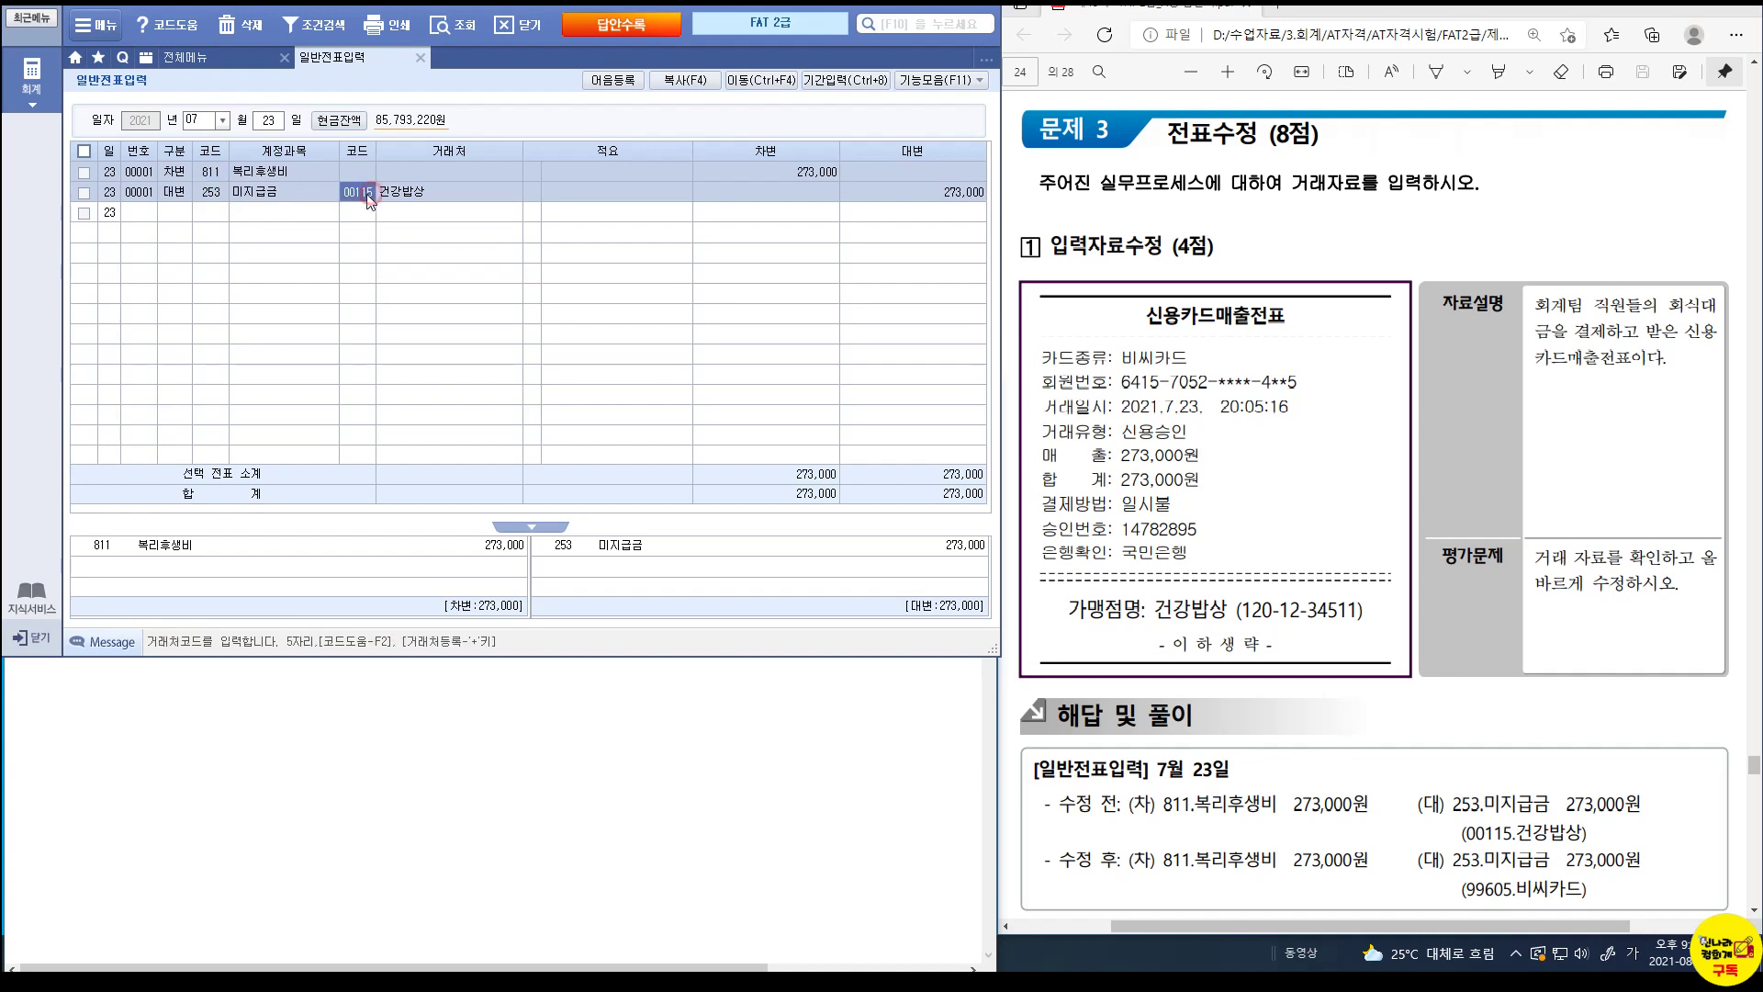
left_click(284, 199)
left_click(761, 174)
left_click(899, 197)
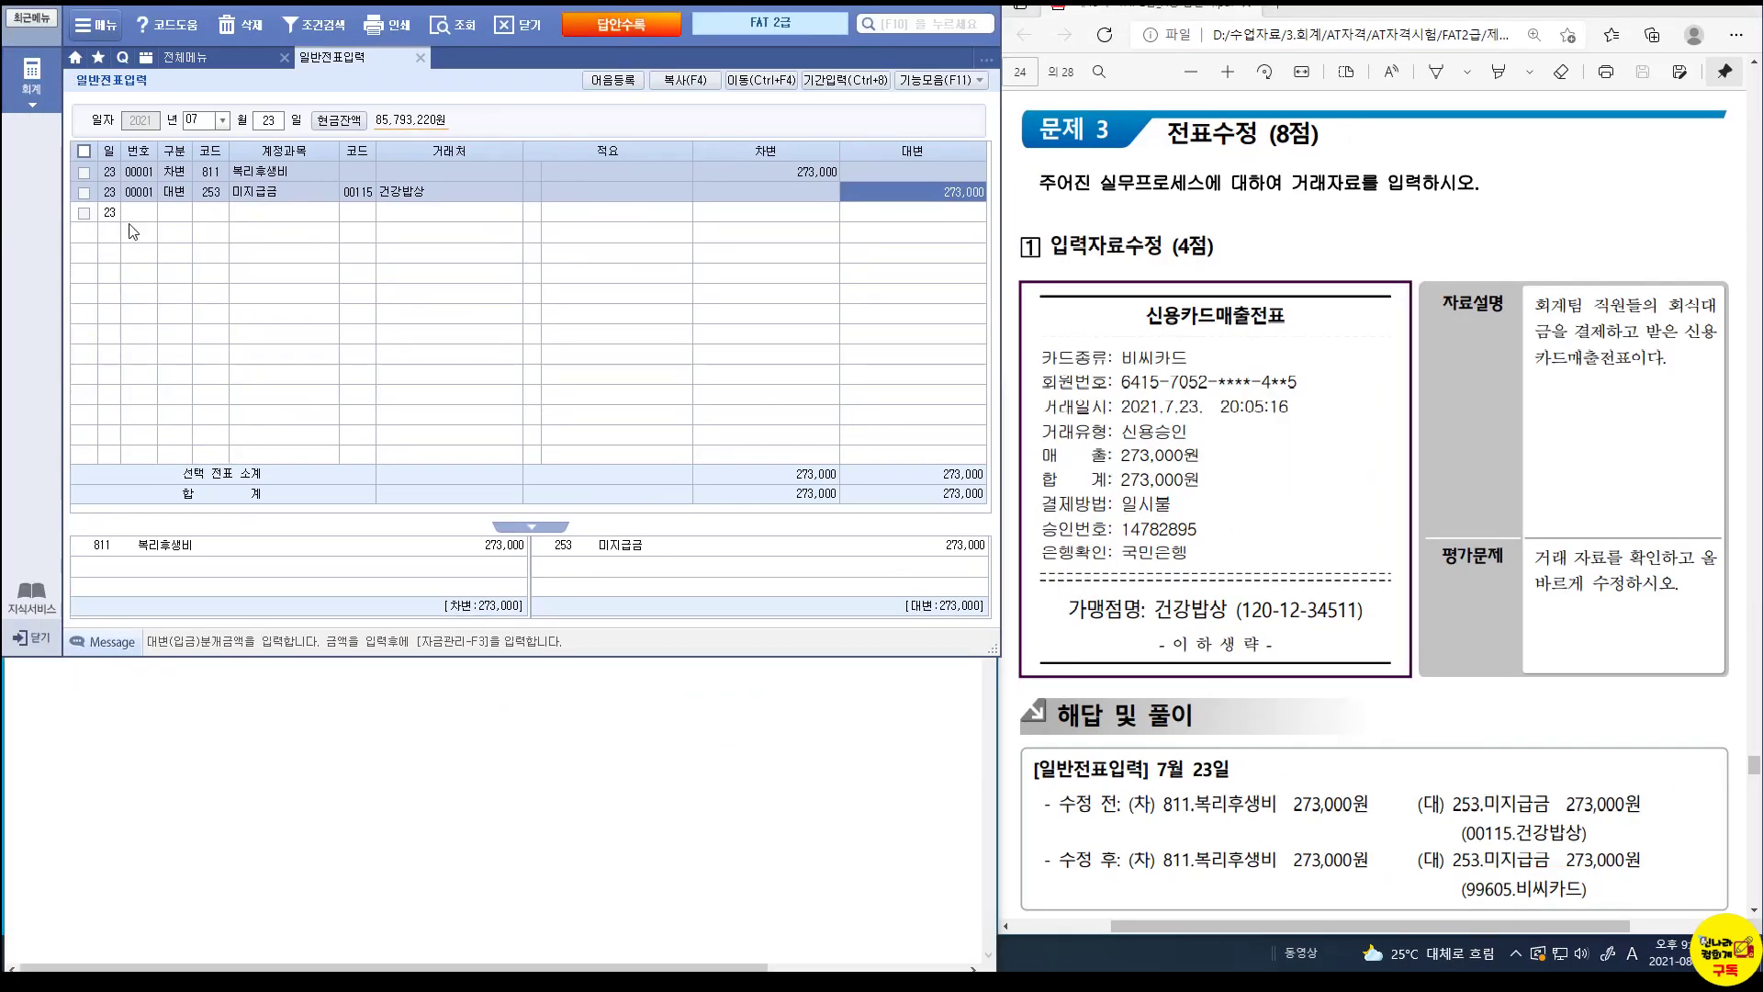
Change the customer on the July 23 253 미지급금 line from 건강밥상 to 99605 비씨카드.
left_click(353, 195)
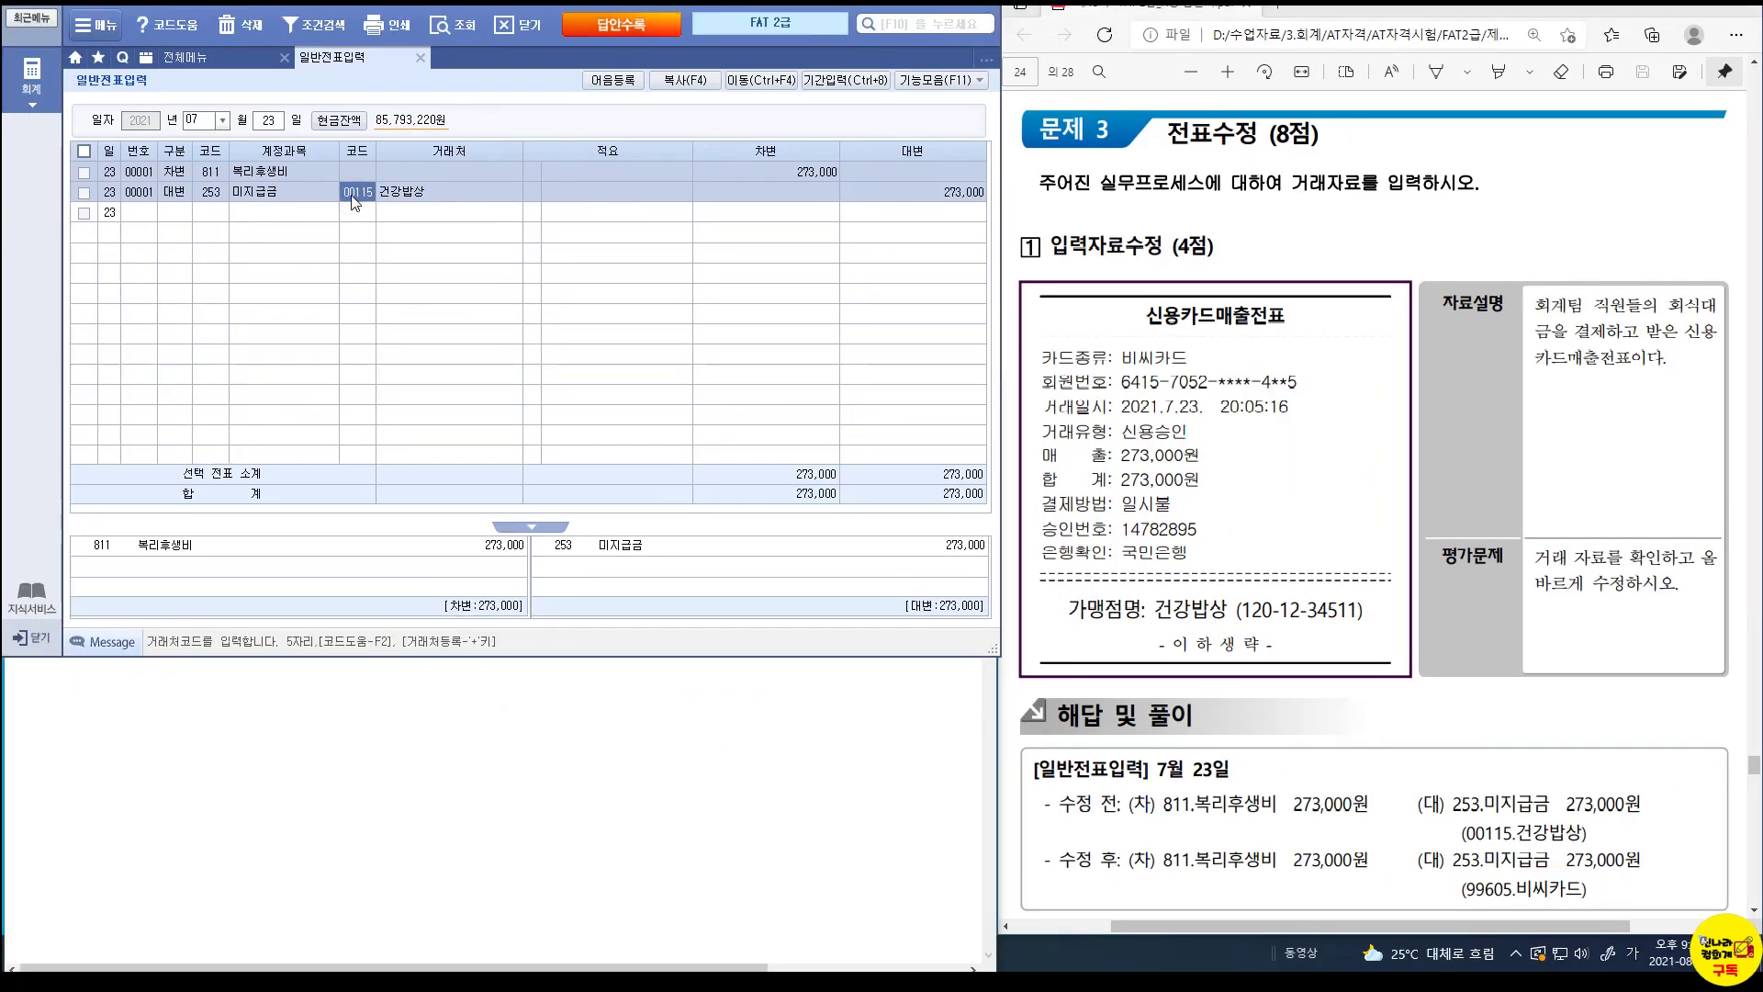
type("99605")
key("Return")
key("Return")
key("Return")
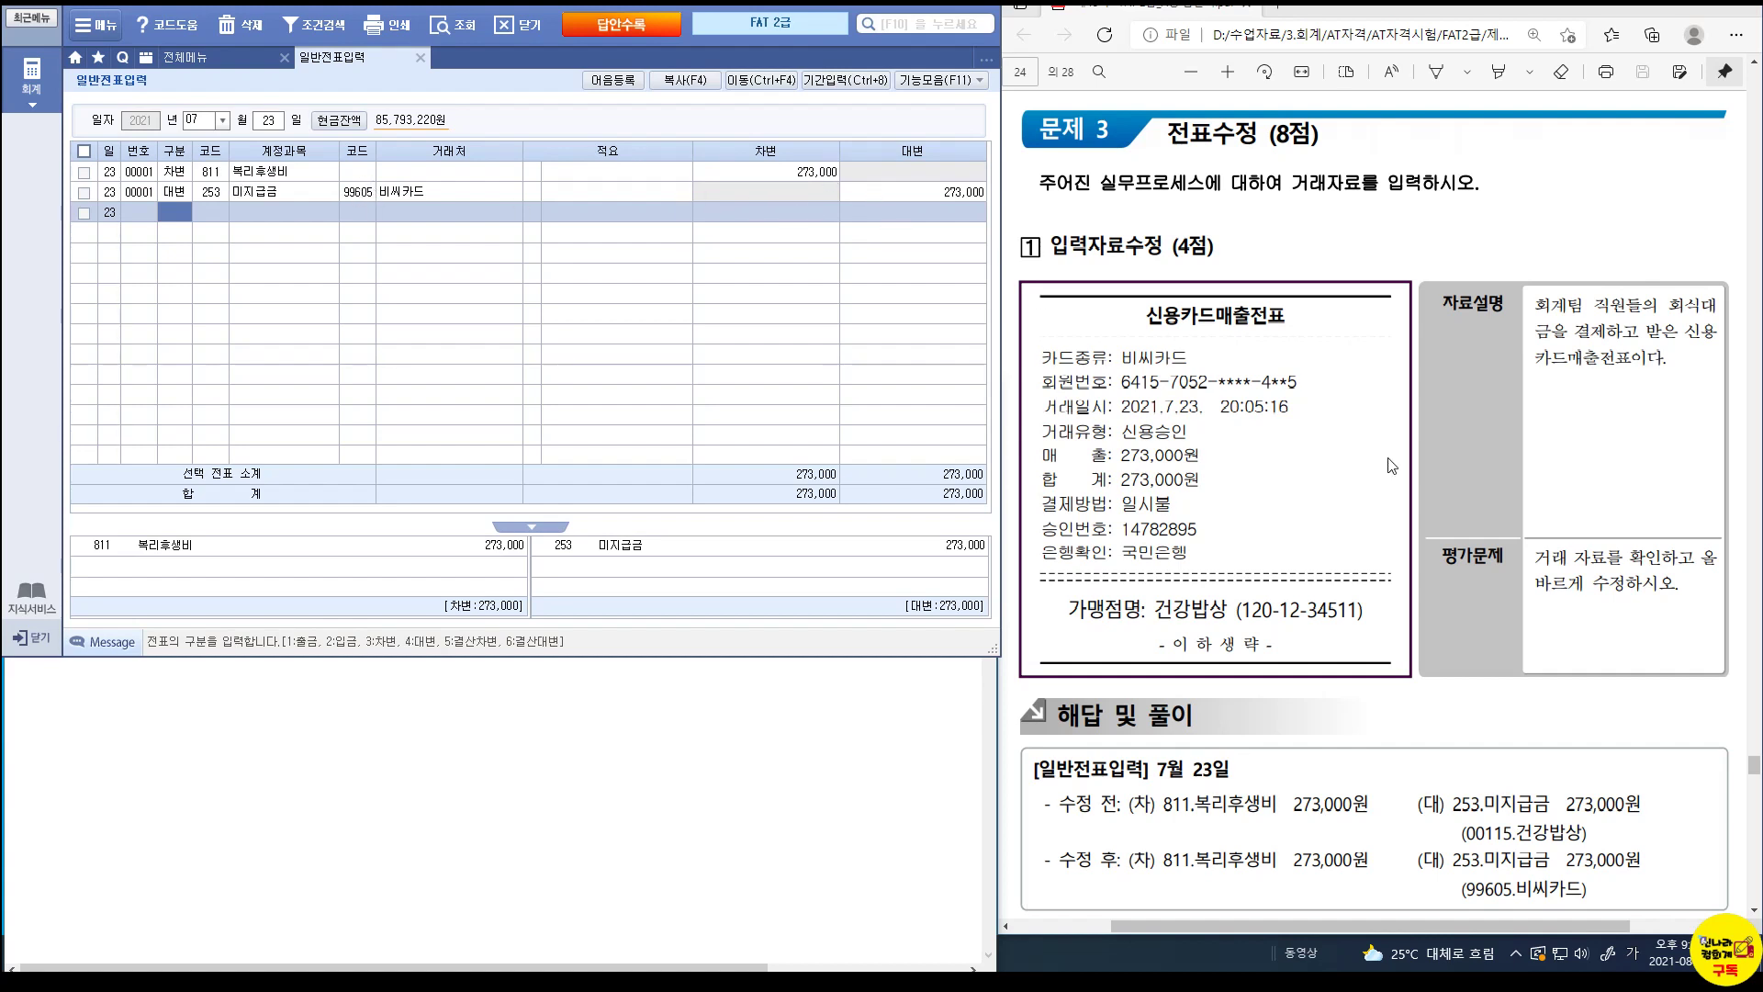
scroll(1392, 466, "down", 12)
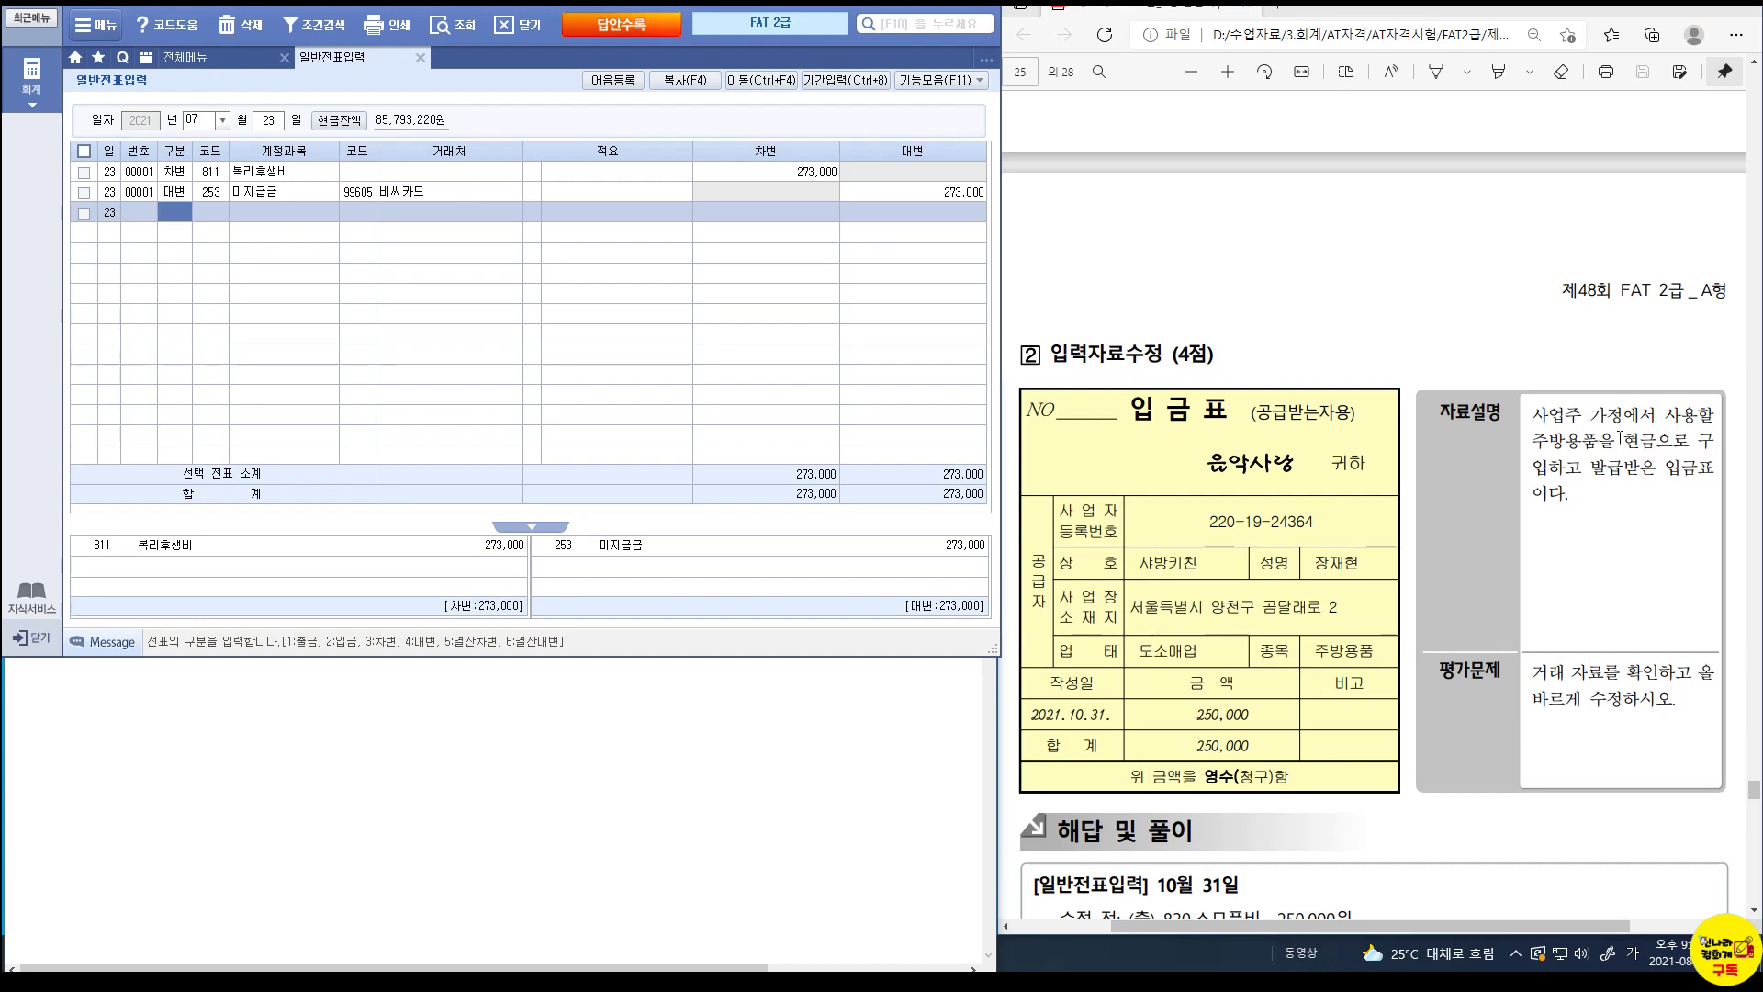
Load the October 31 vouchers in 일반전표입력.
left_click(200, 118)
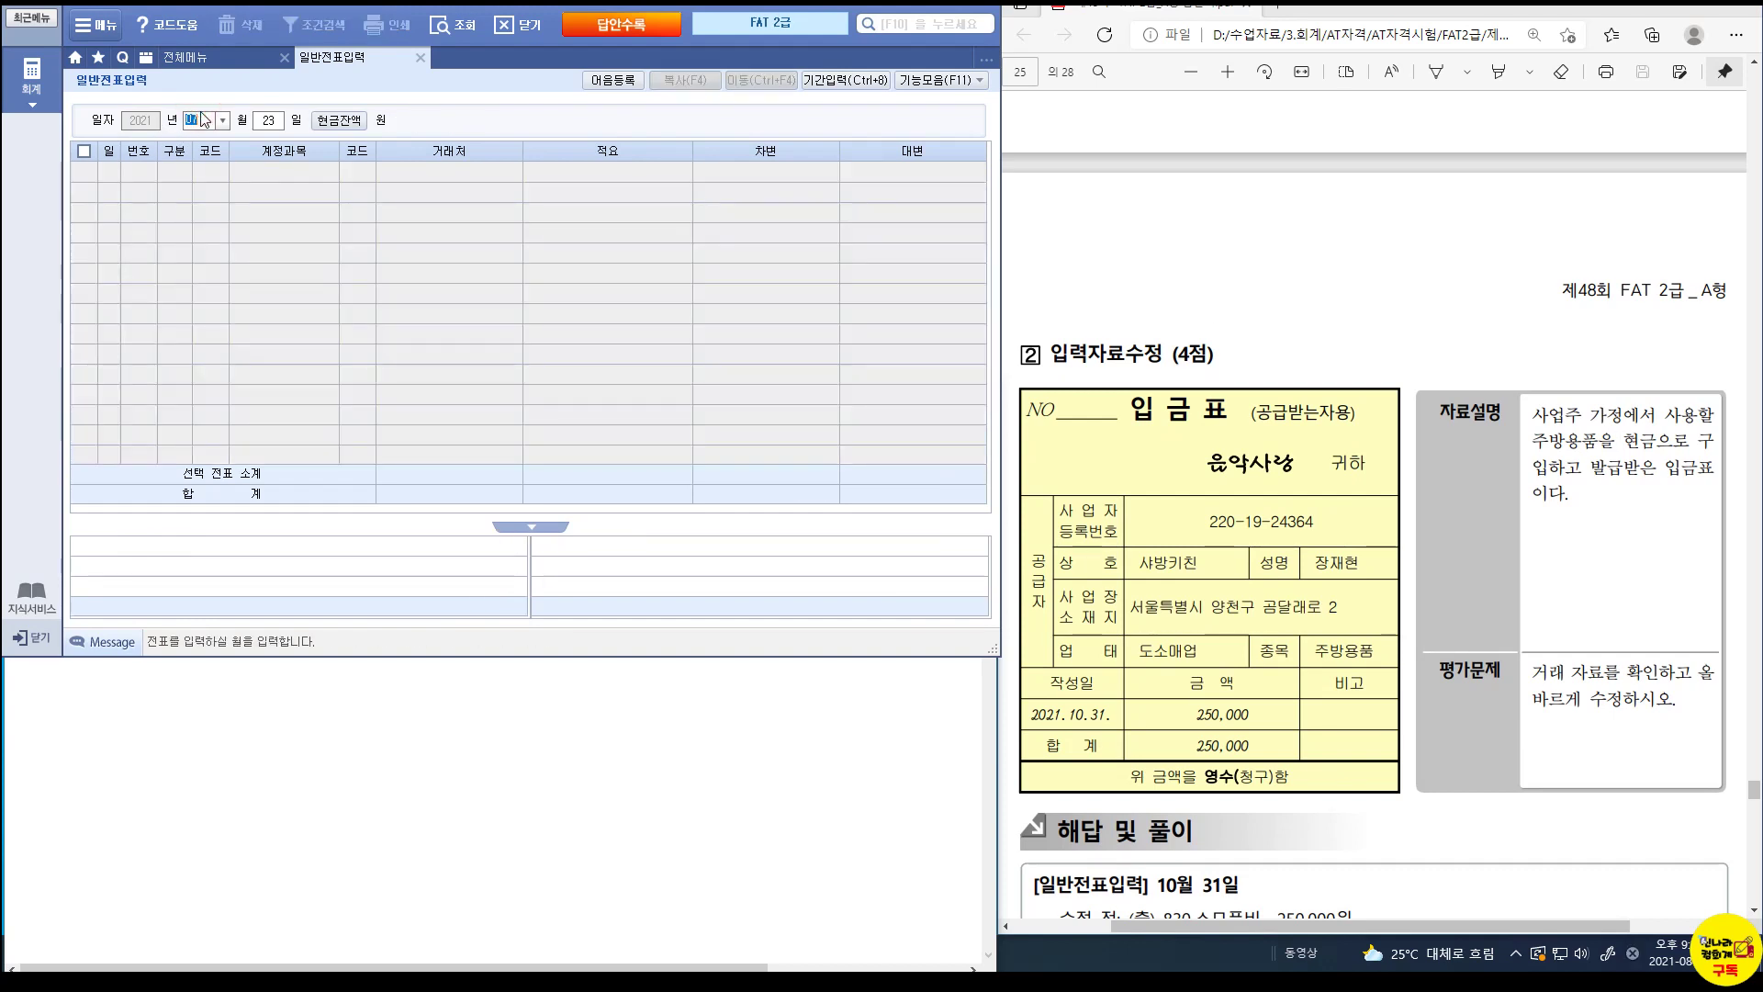
type("10")
key("Return")
type("31")
key("Return")
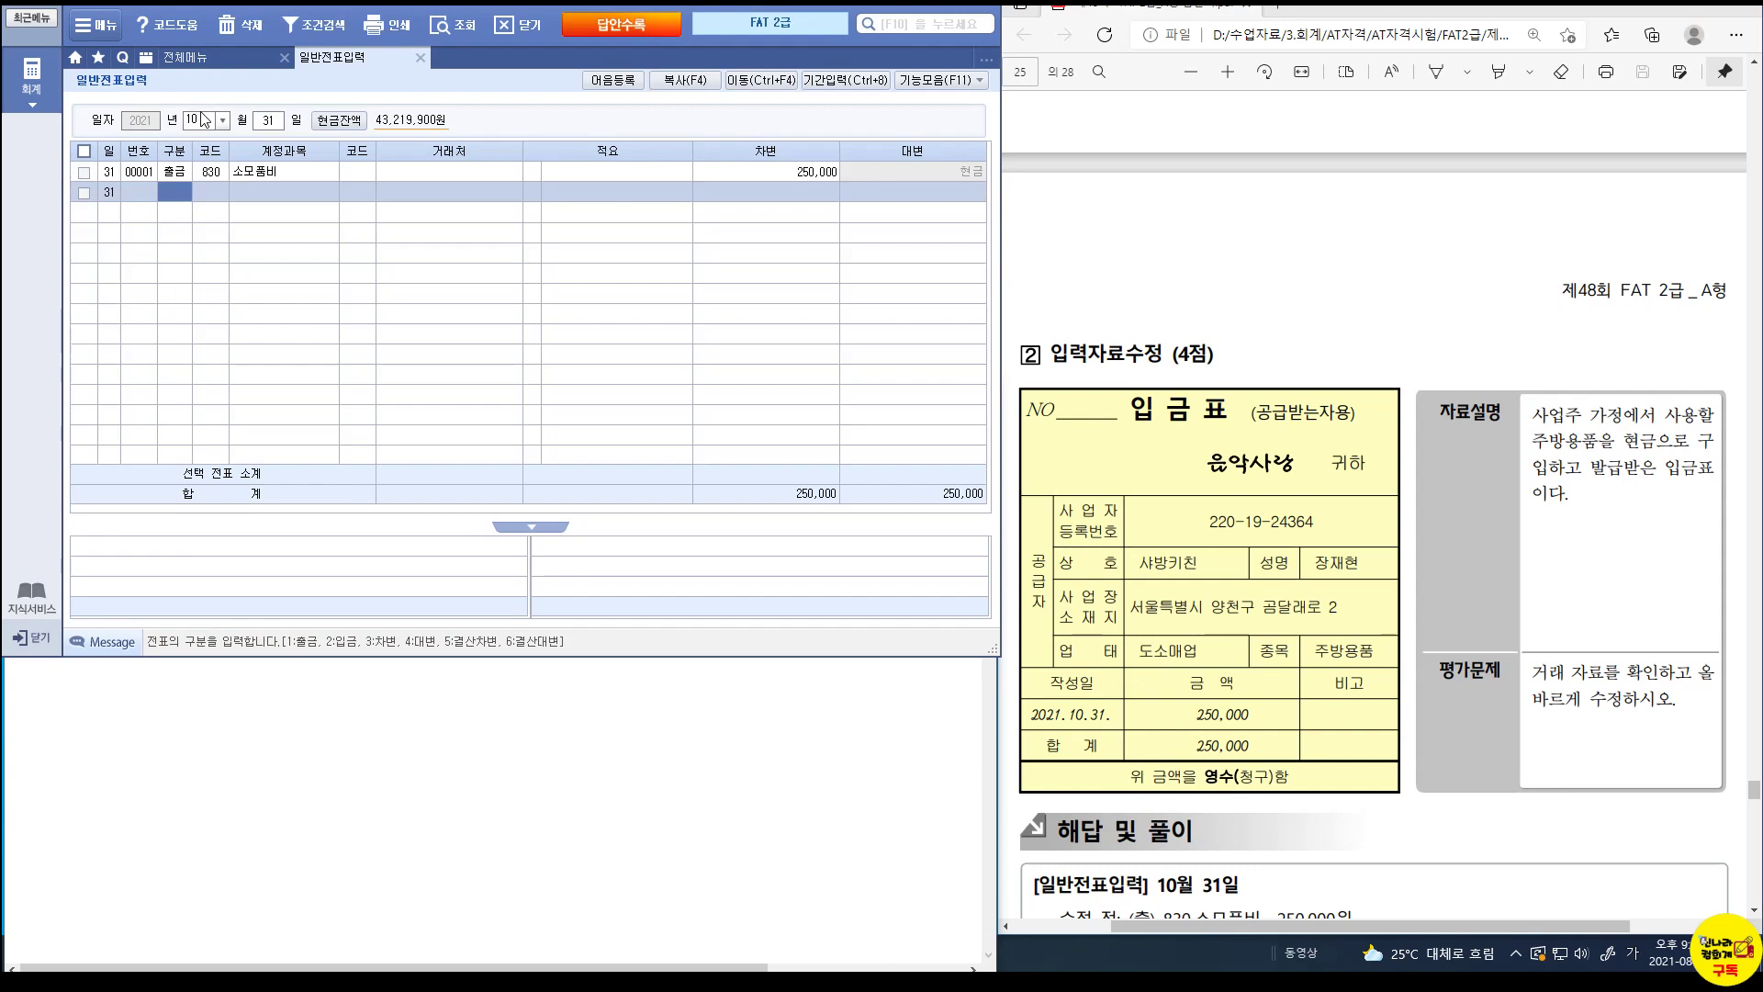
Change the 250,000 cash-out line's account from 830 소모품비 to 338 인출금.
left_click(212, 168)
type("338")
key("Return")
key("Return")
key("Return")
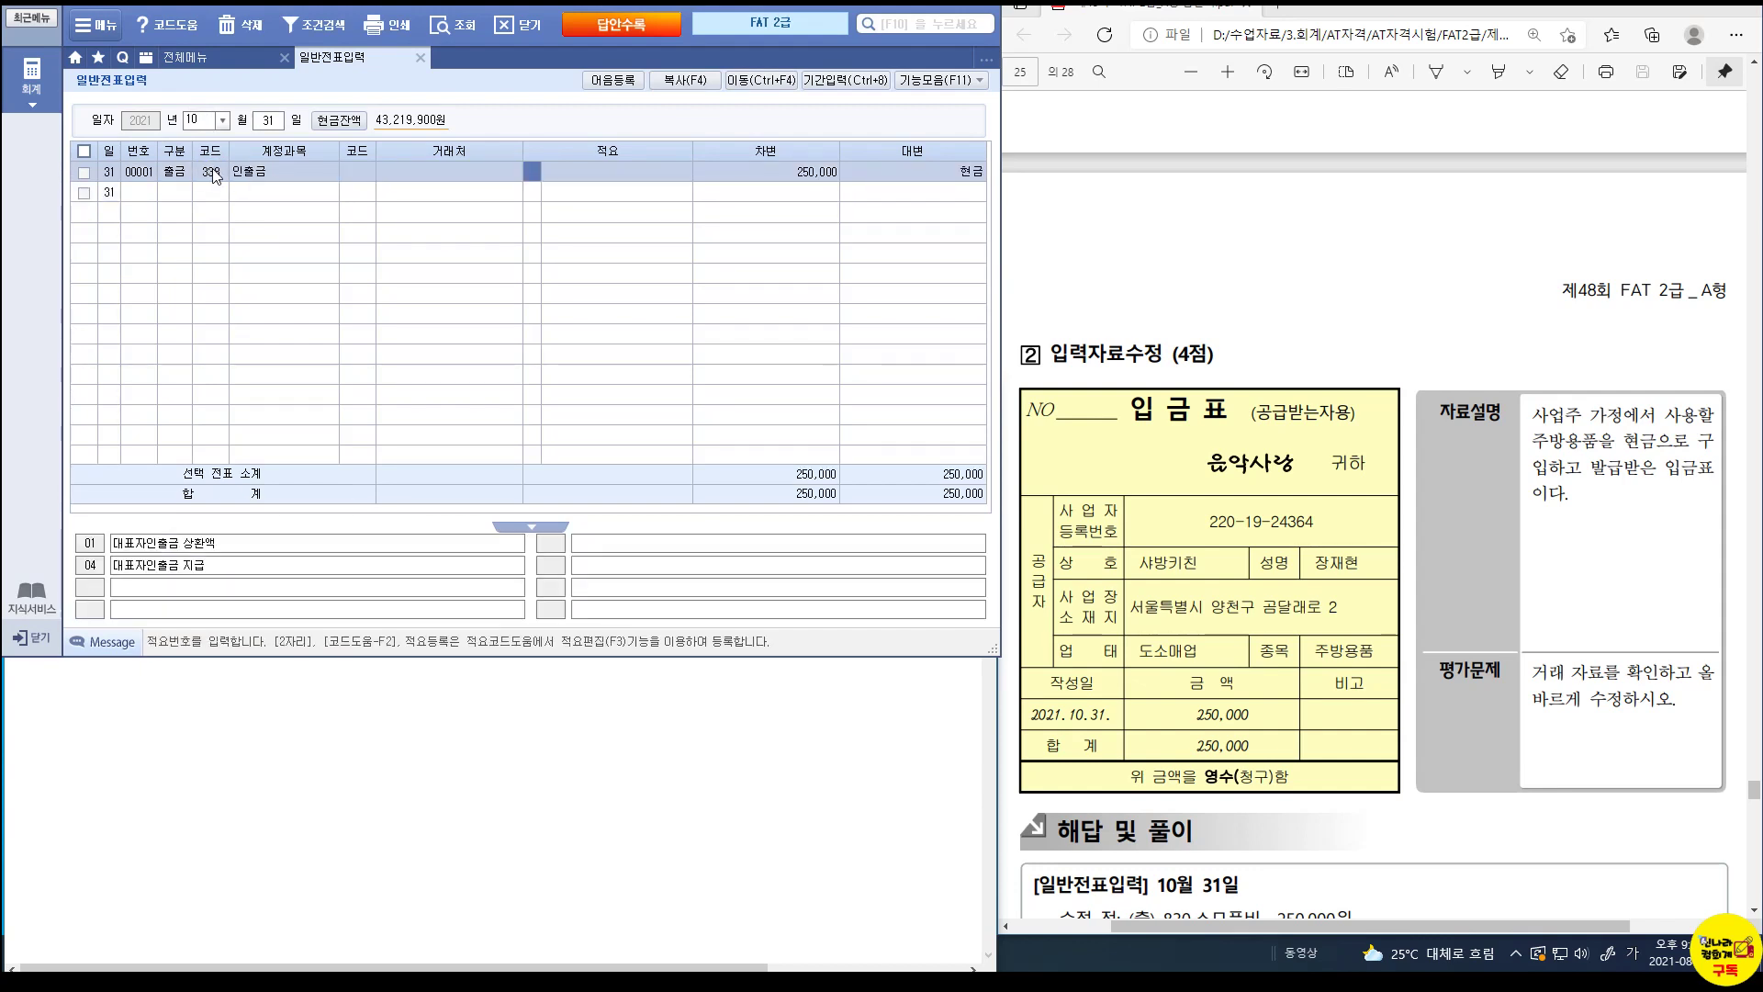
key("Return")
key("Return")
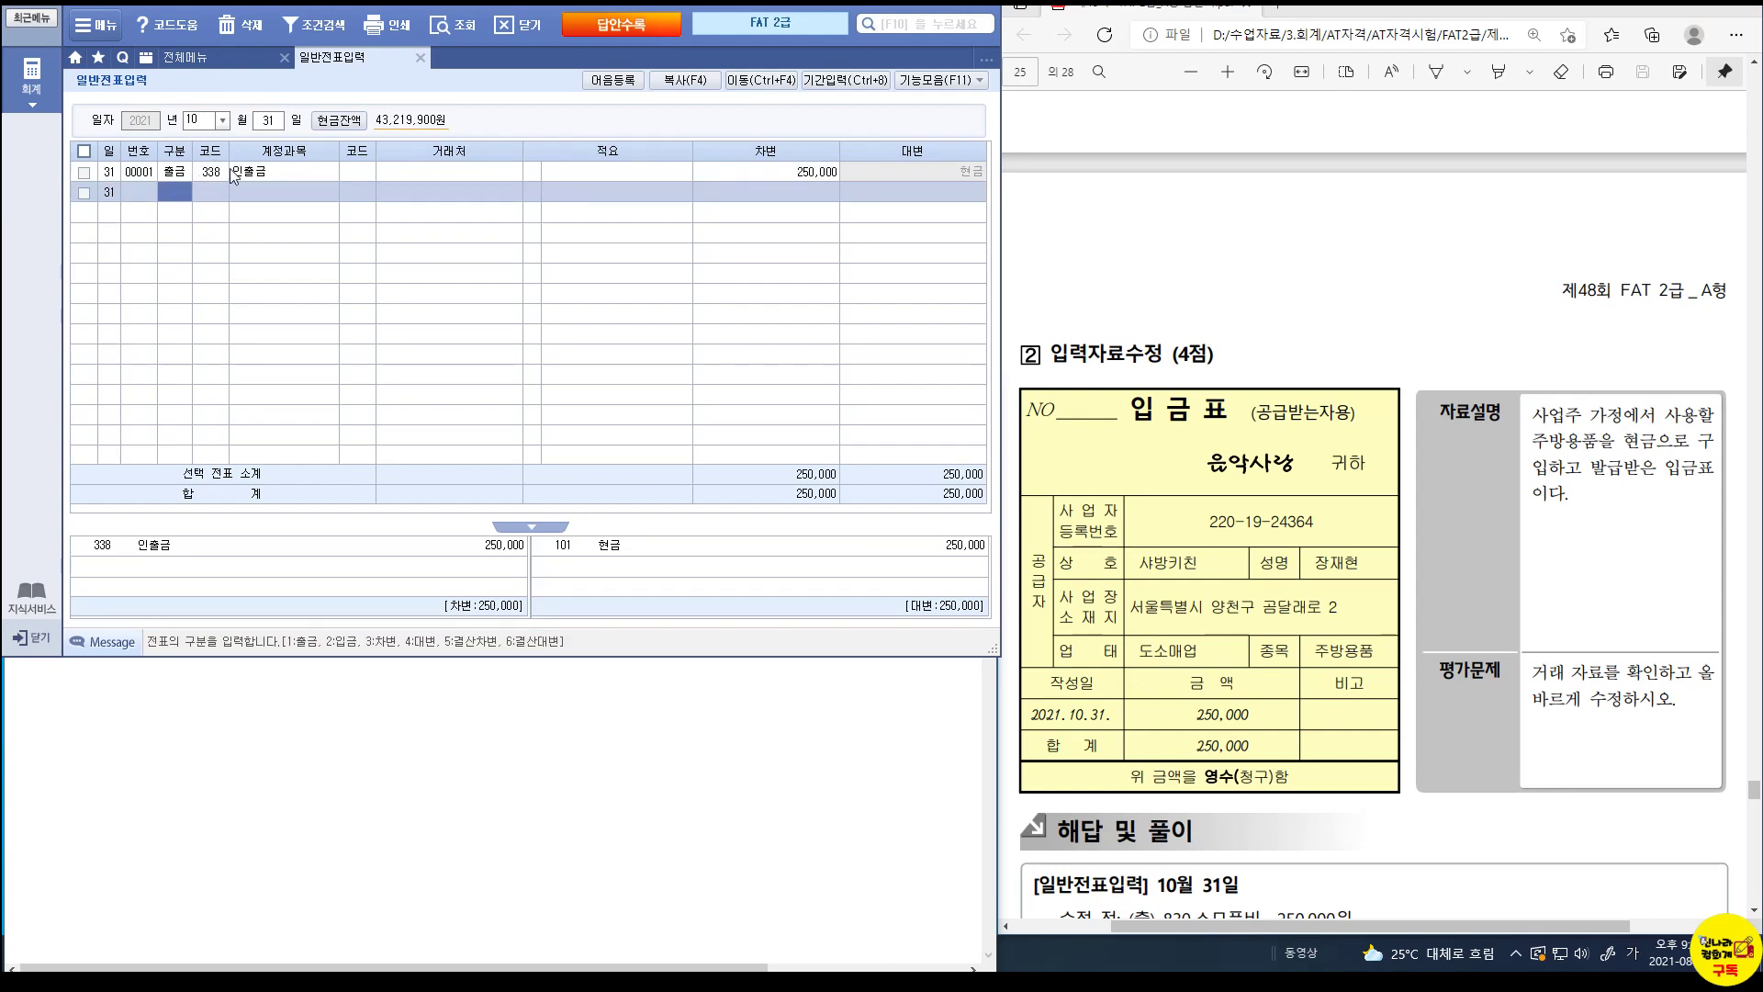
key("Up")
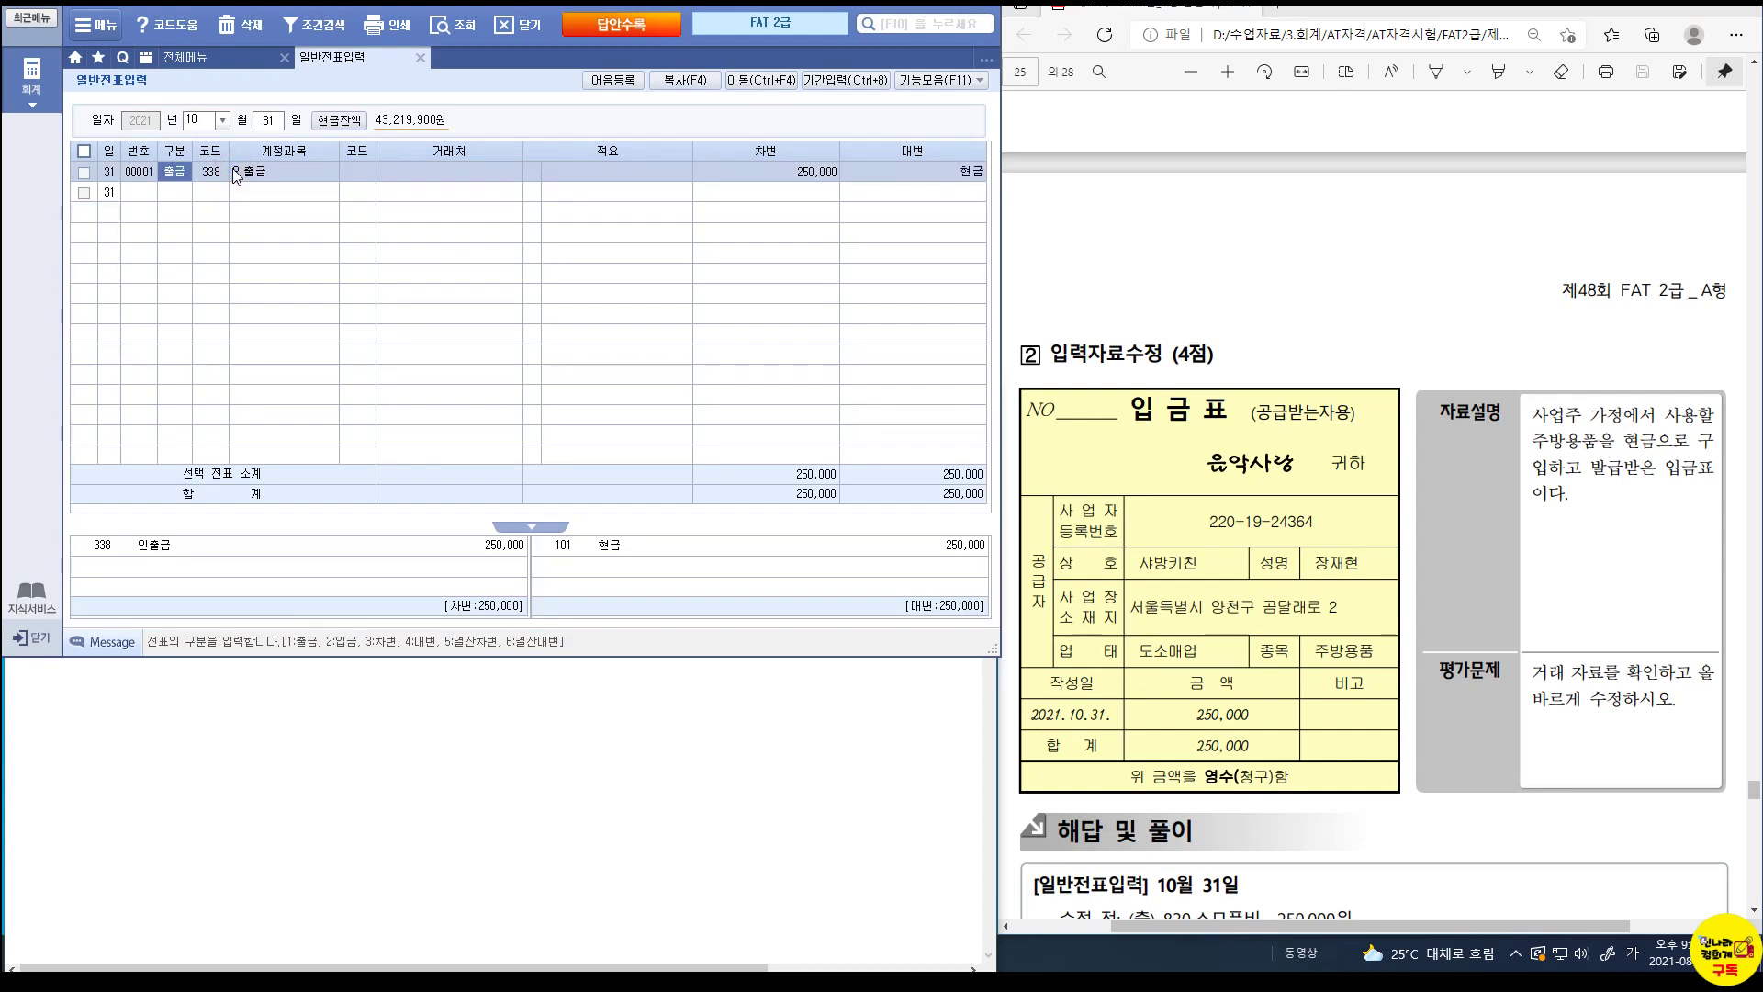
Compare the correction against the 338.인출금 answer in the solution.
scroll(1378, 685, "down", 3)
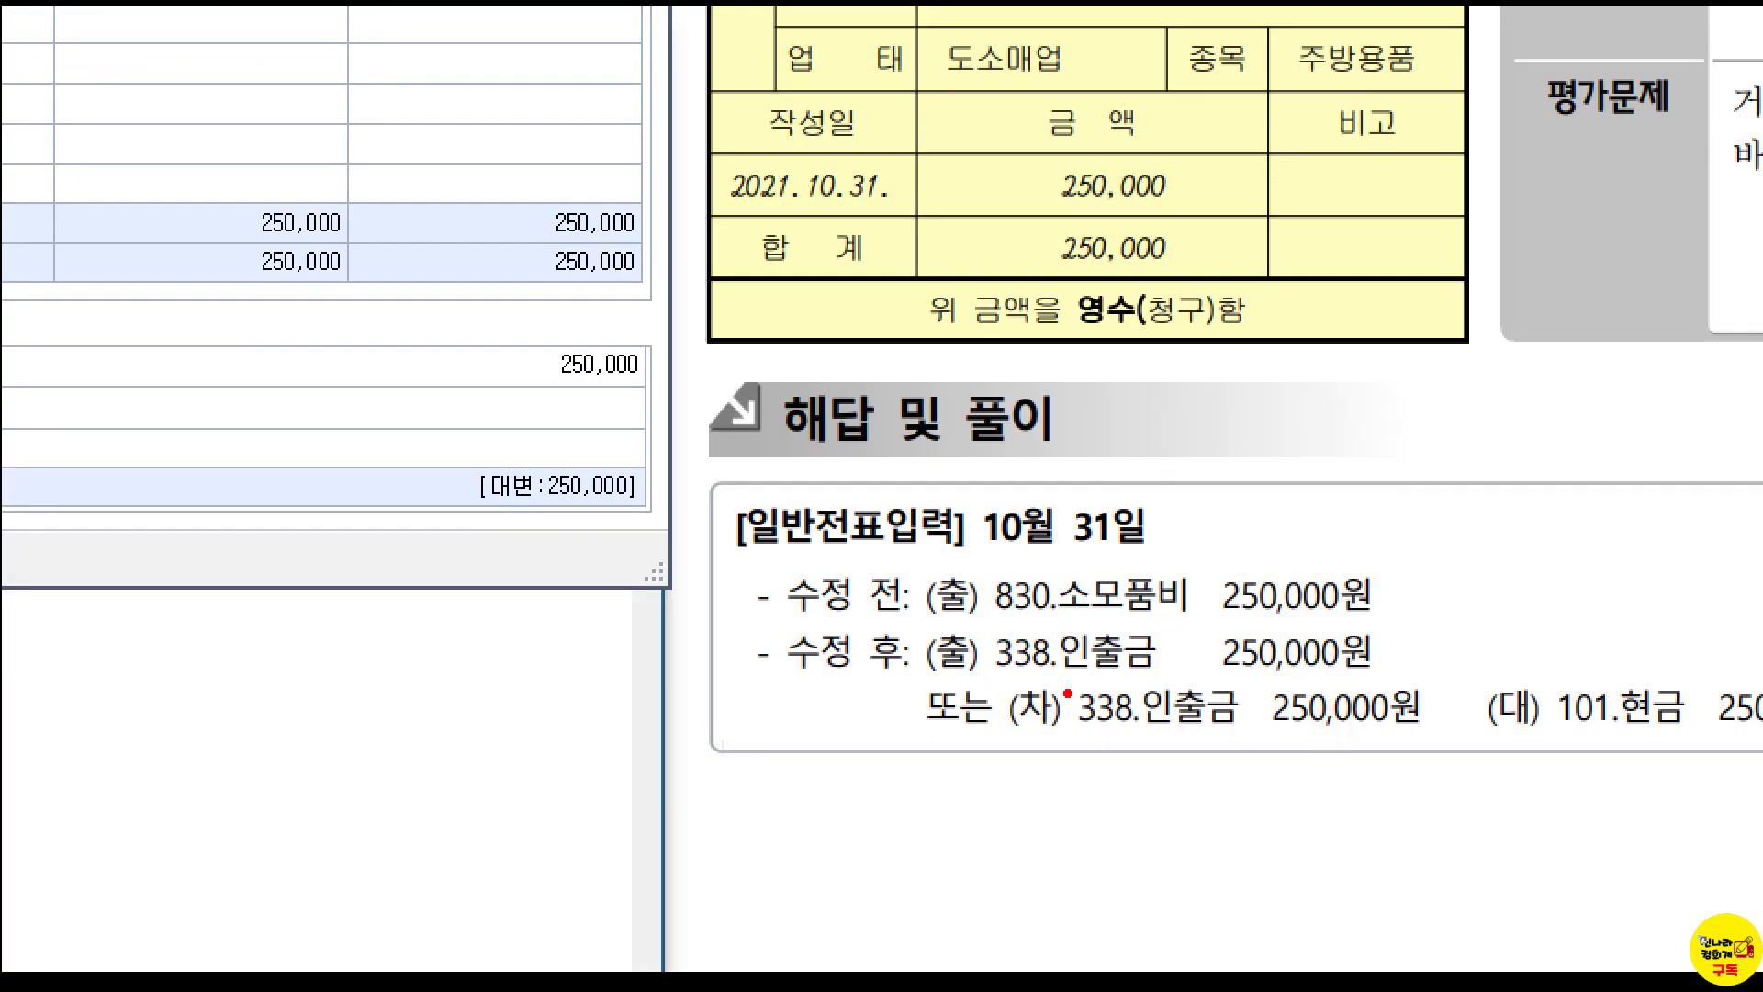
left_click_drag(1174, 702, 1384, 731)
scroll(1371, 690, "down", 7)
scroll(1370, 690, "down", 5)
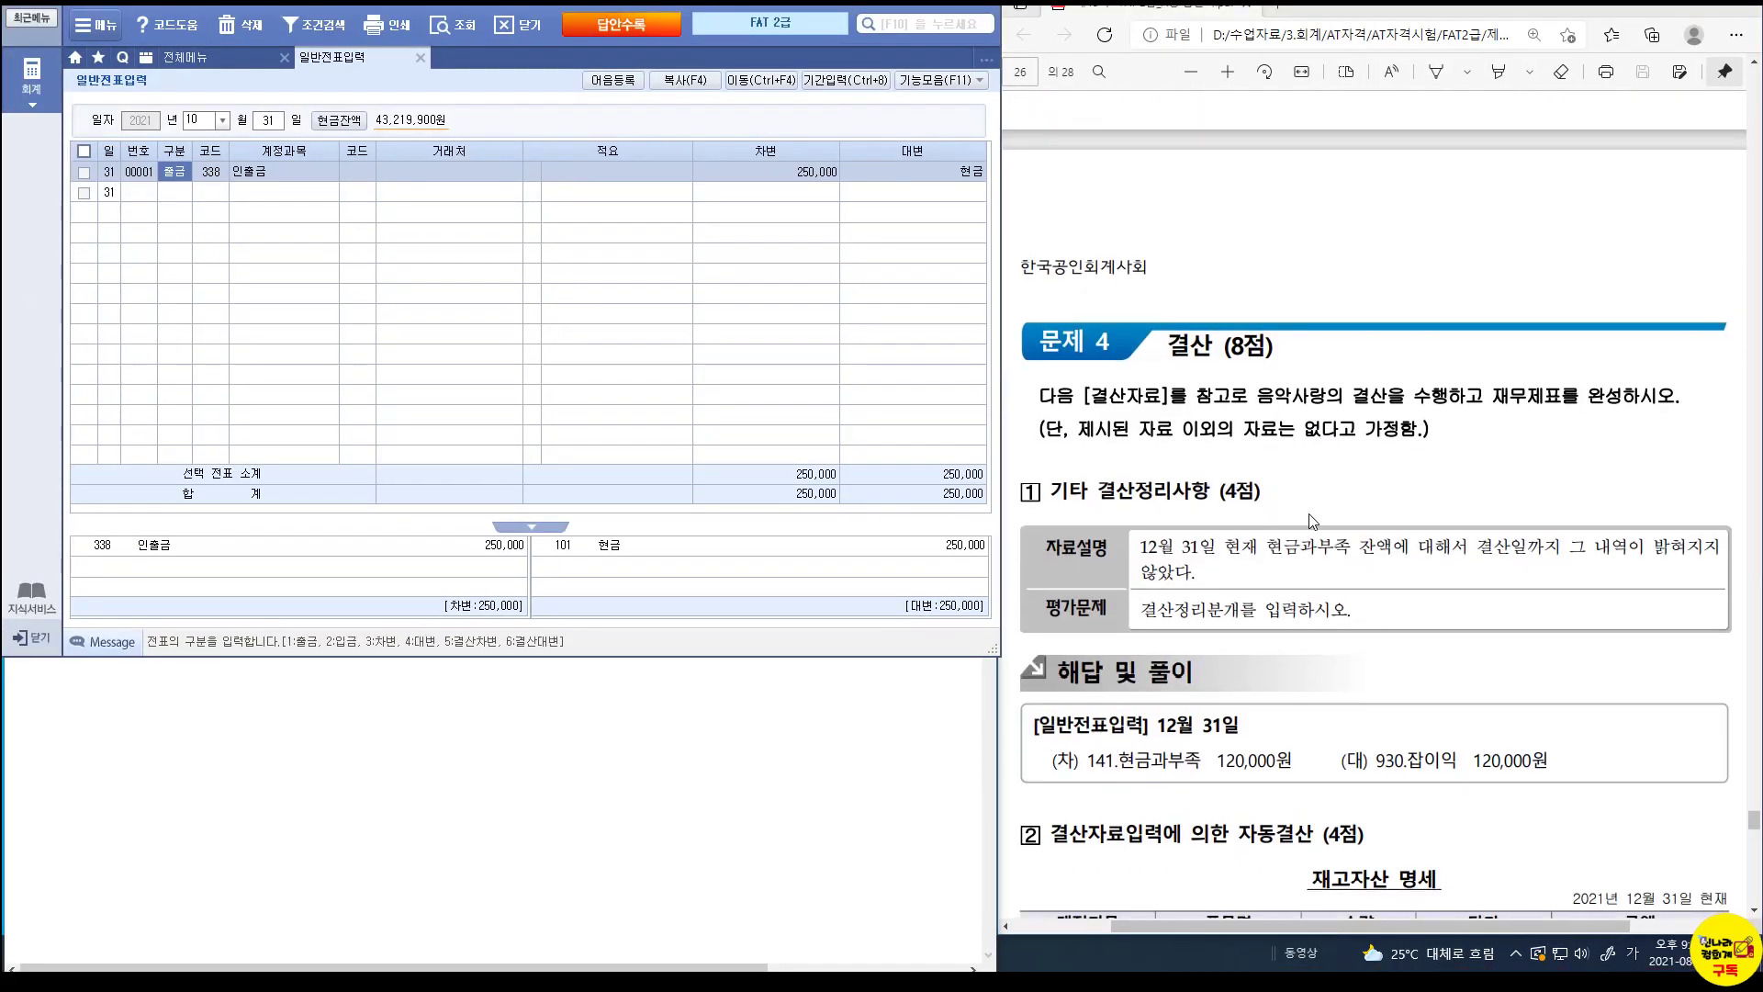
Close the journal and open the 합계잔액시산표 through 2021-12-31.
left_click(420, 58)
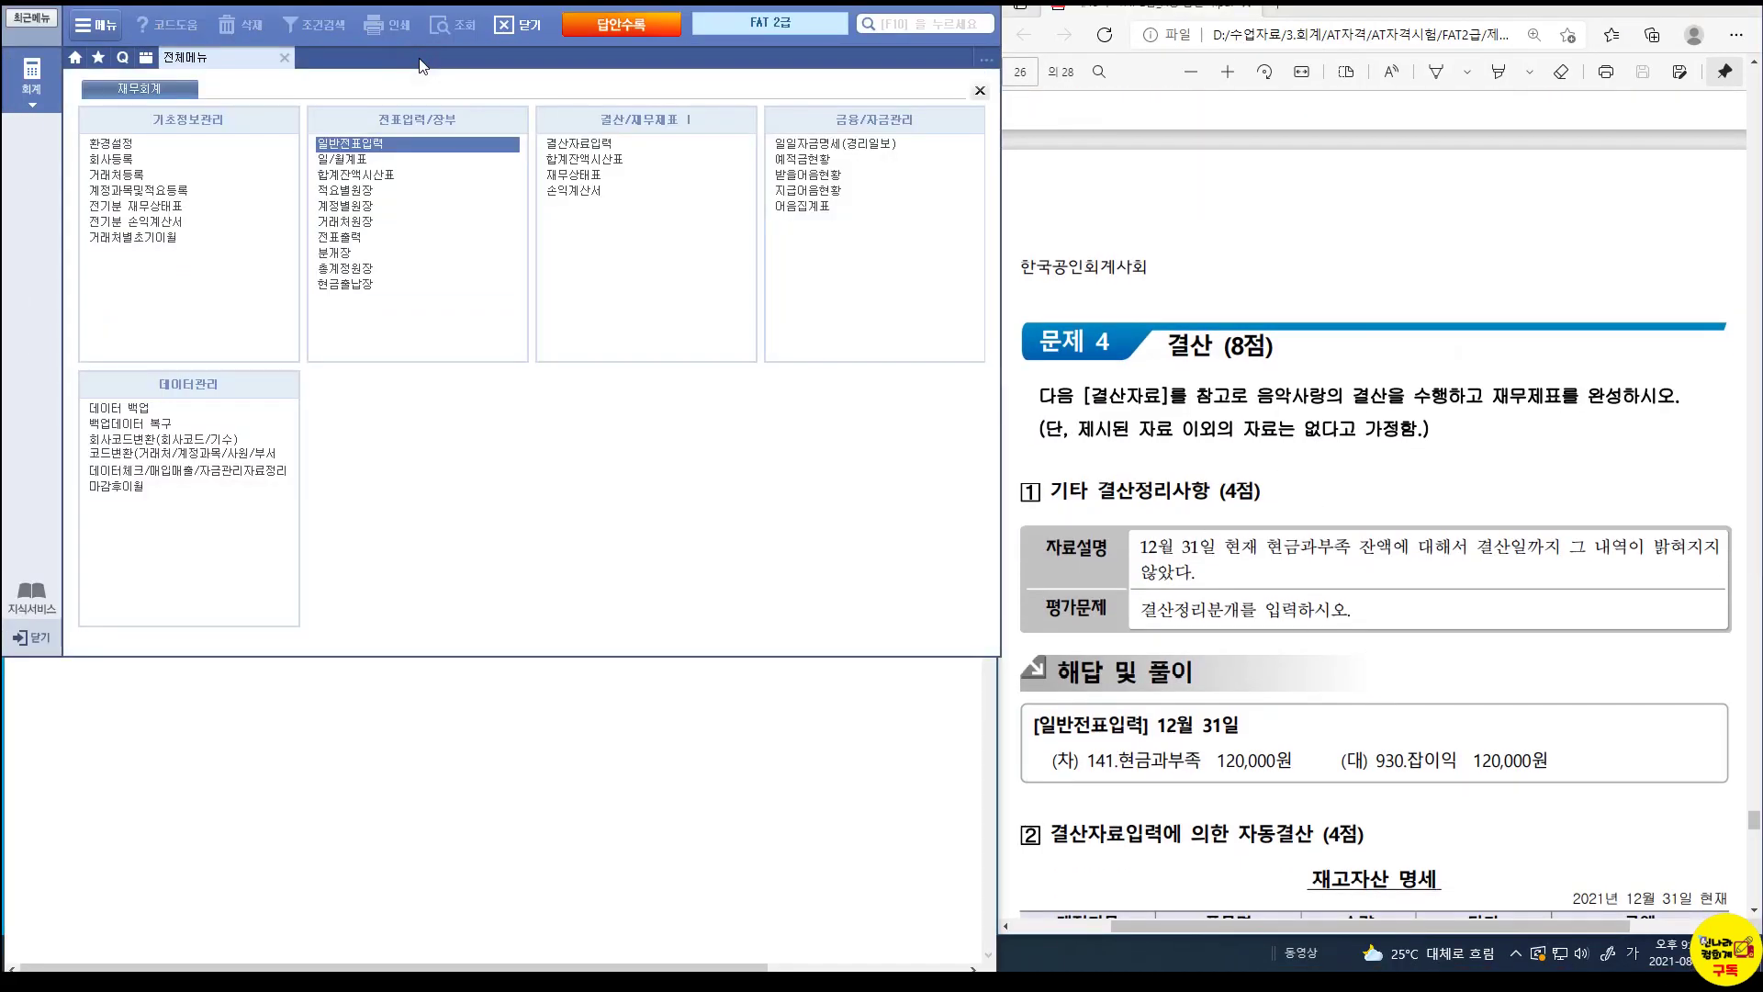
left_click(151, 474)
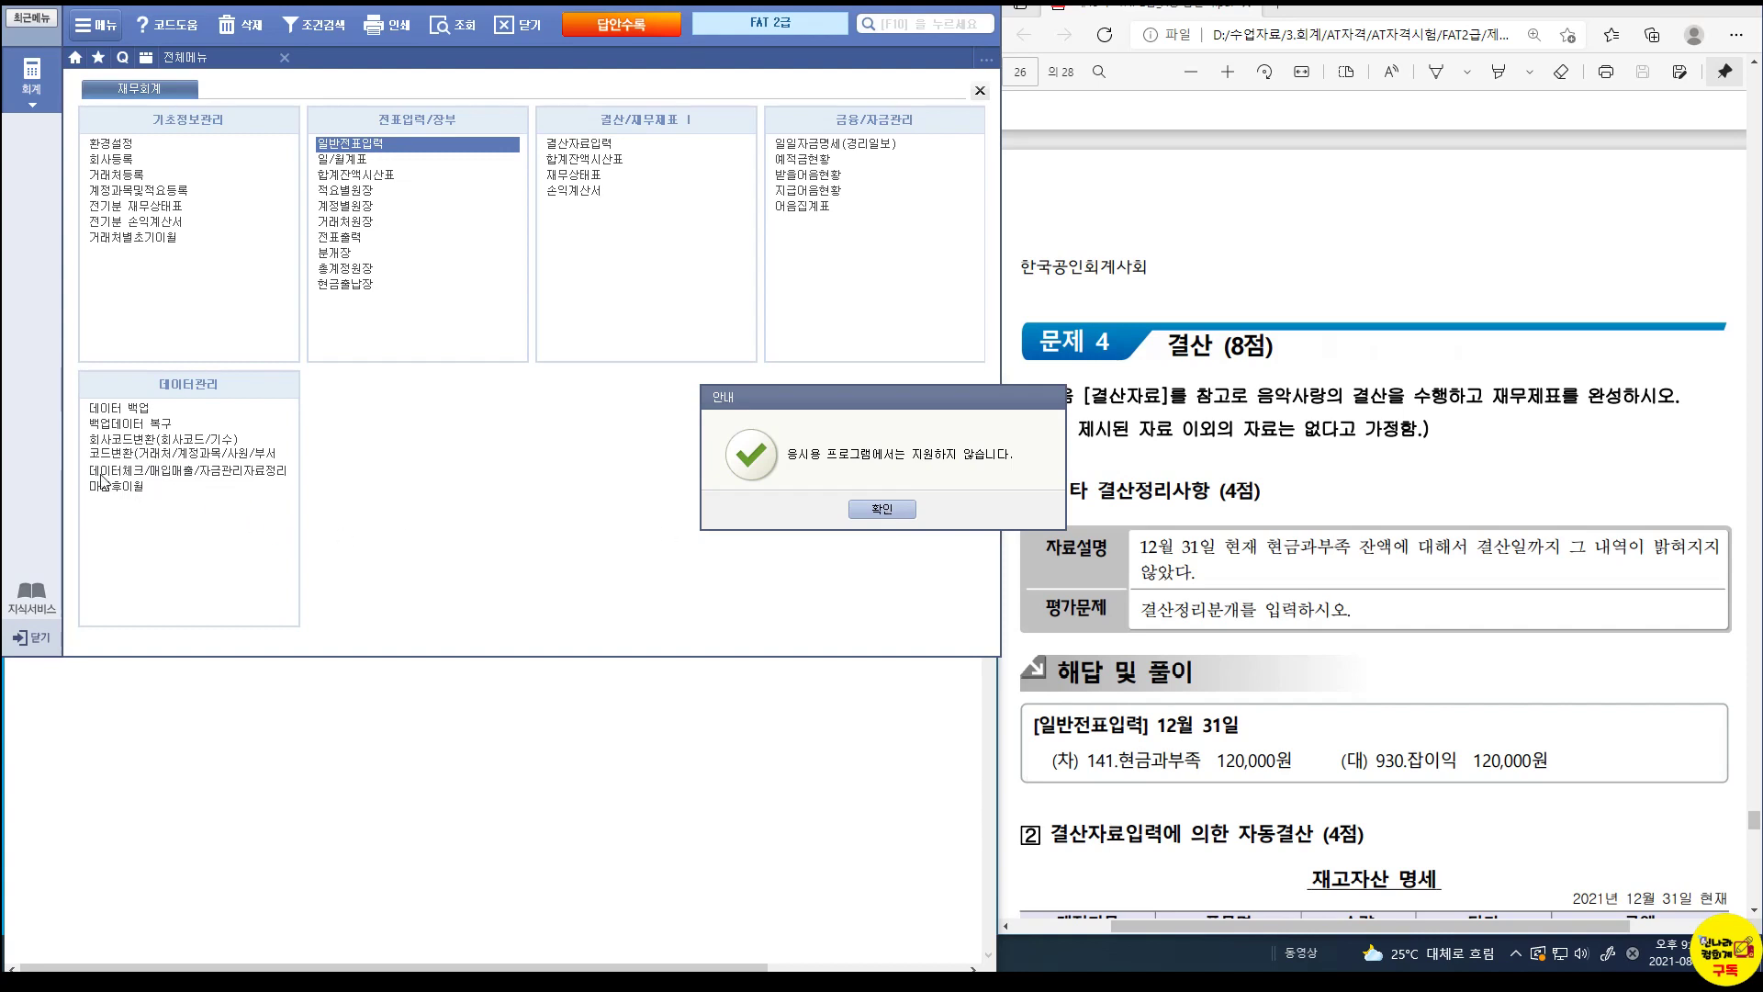
left_click(882, 510)
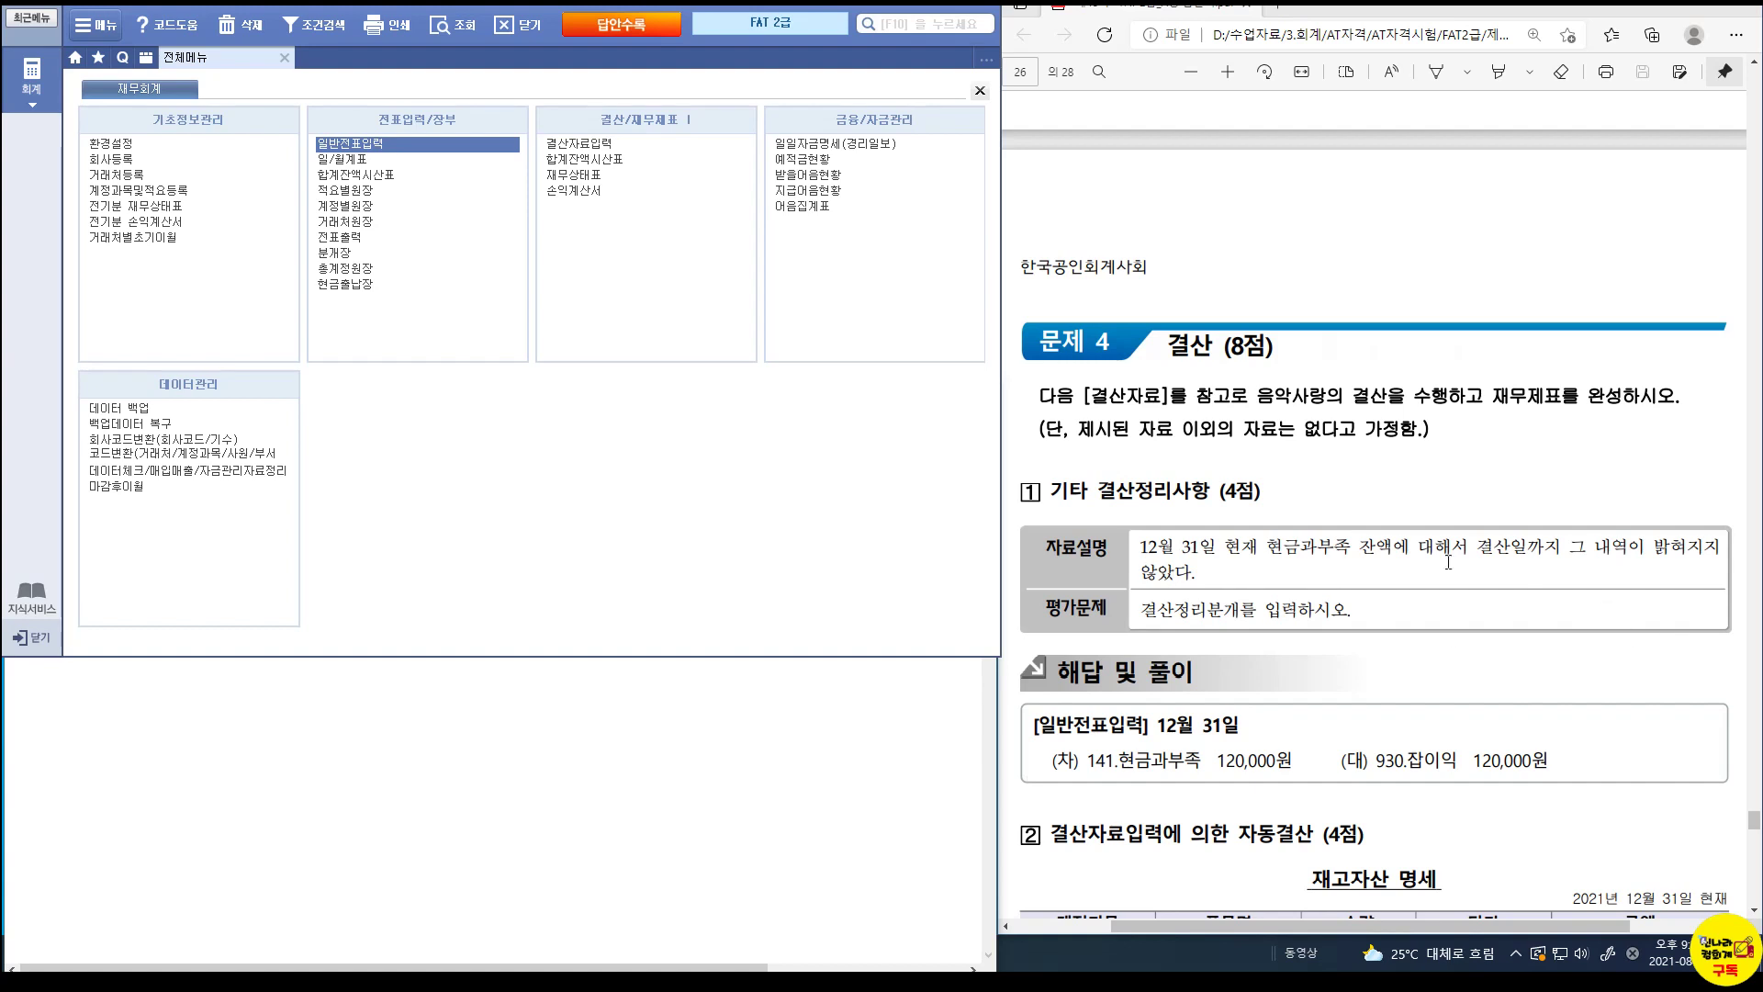
left_click(568, 160)
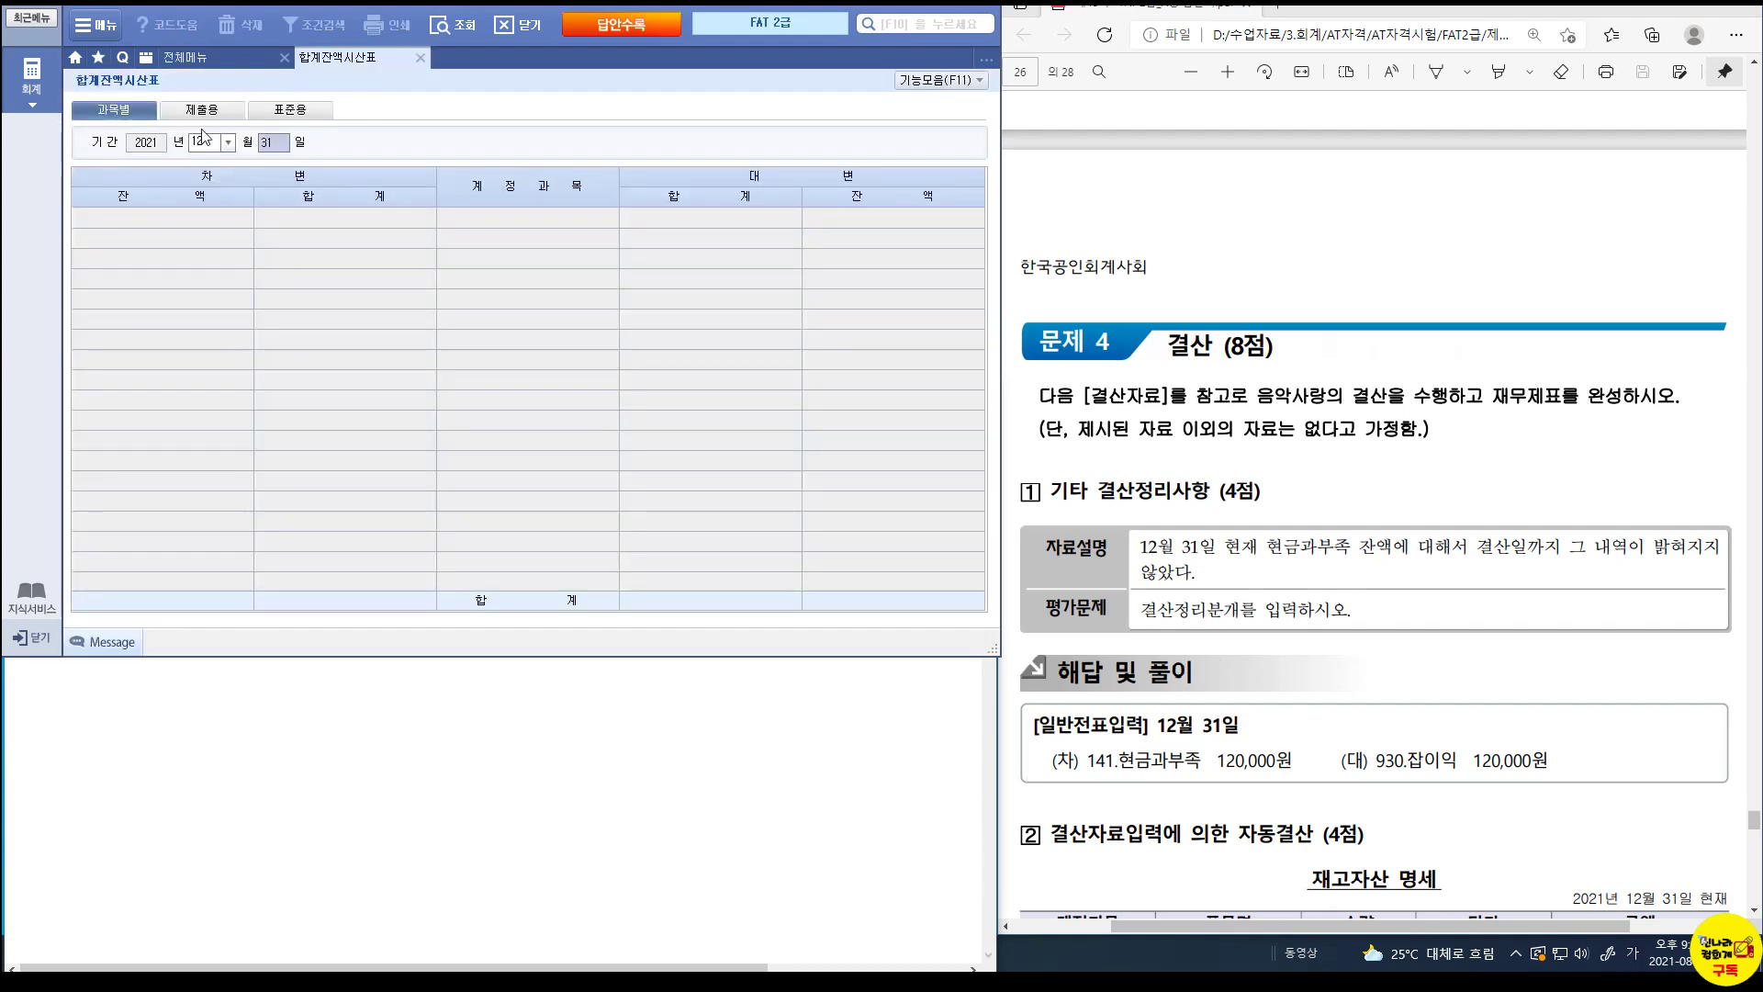
key("Return")
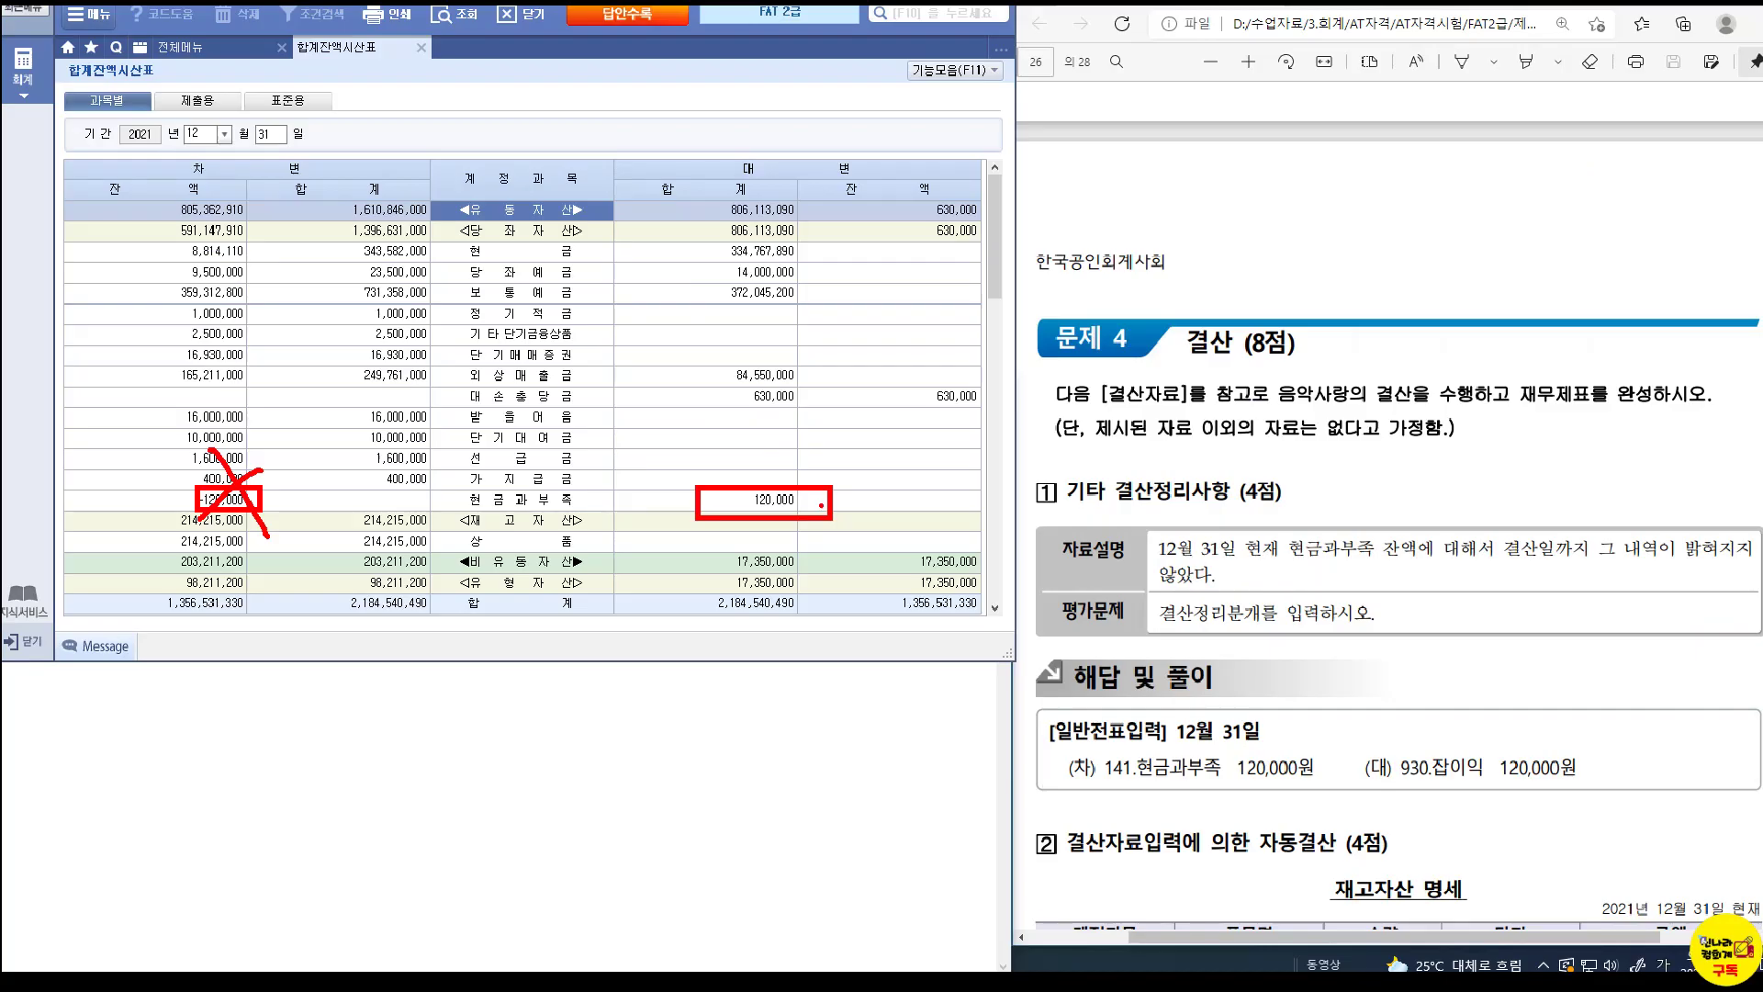
Replace the old Notepad notes with '12/31 현금과부족 120,000 / 잡이익 120,000'.
left_click(472, 709)
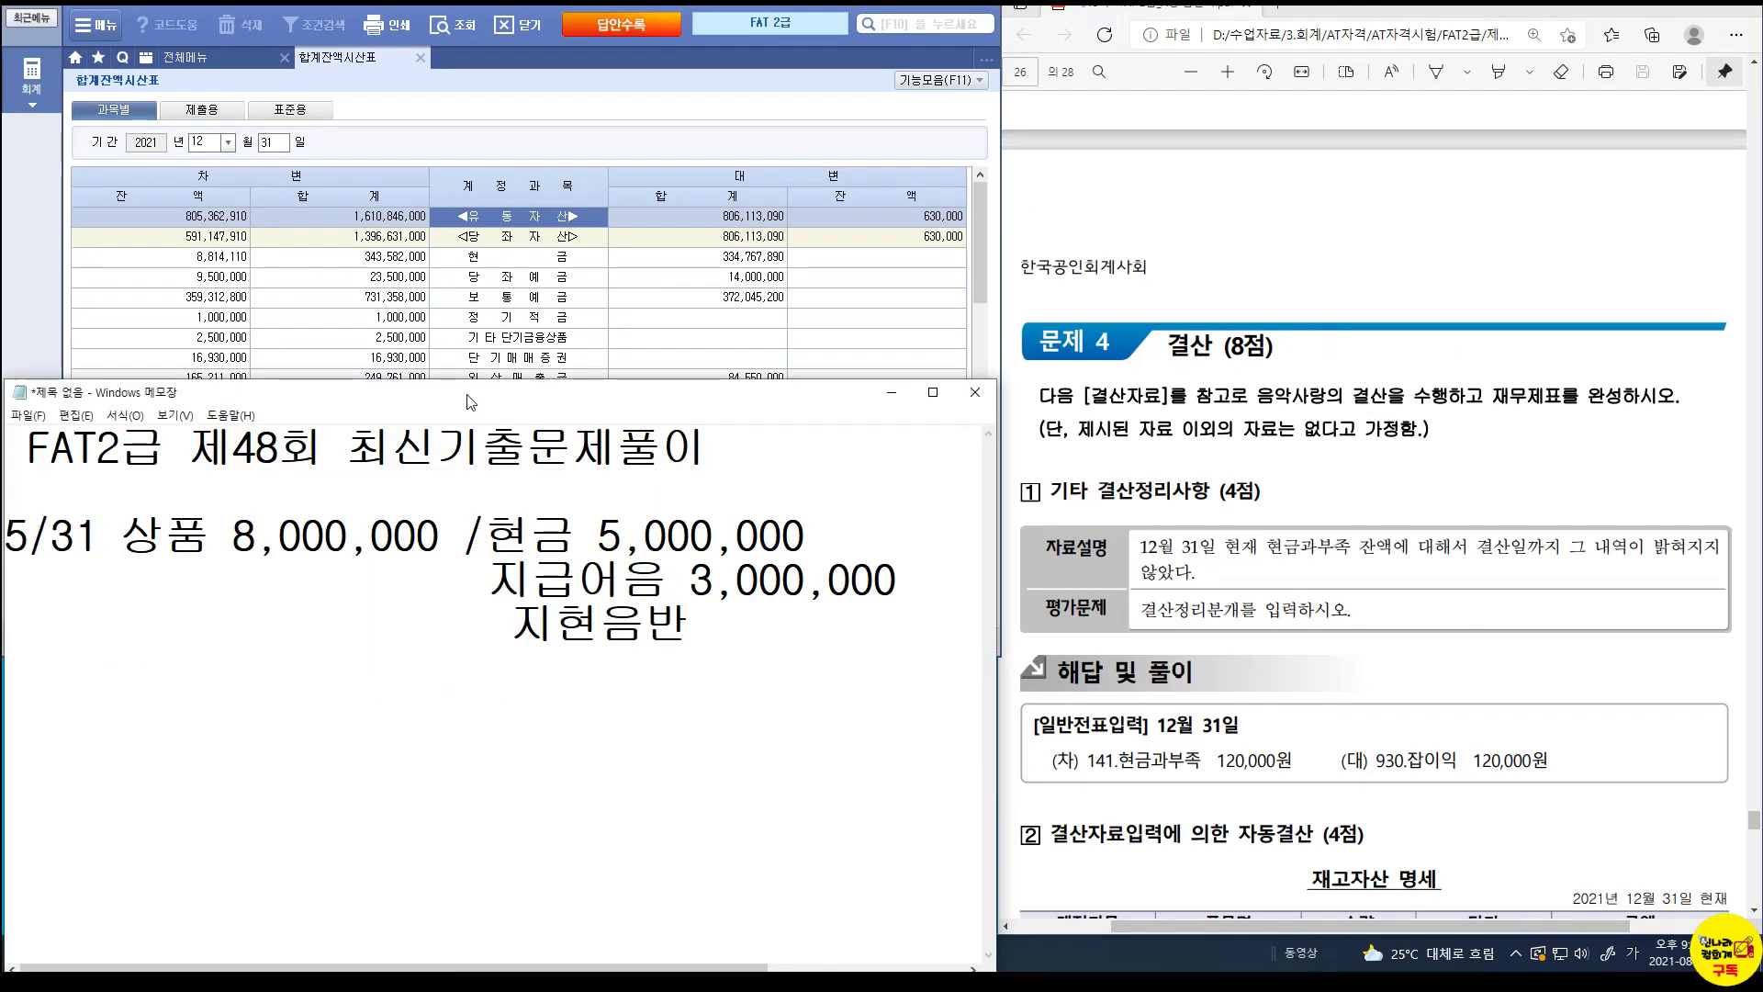
left_click_drag(468, 371, 487, 655)
left_click(720, 912)
left_click_drag(720, 912, 7, 763)
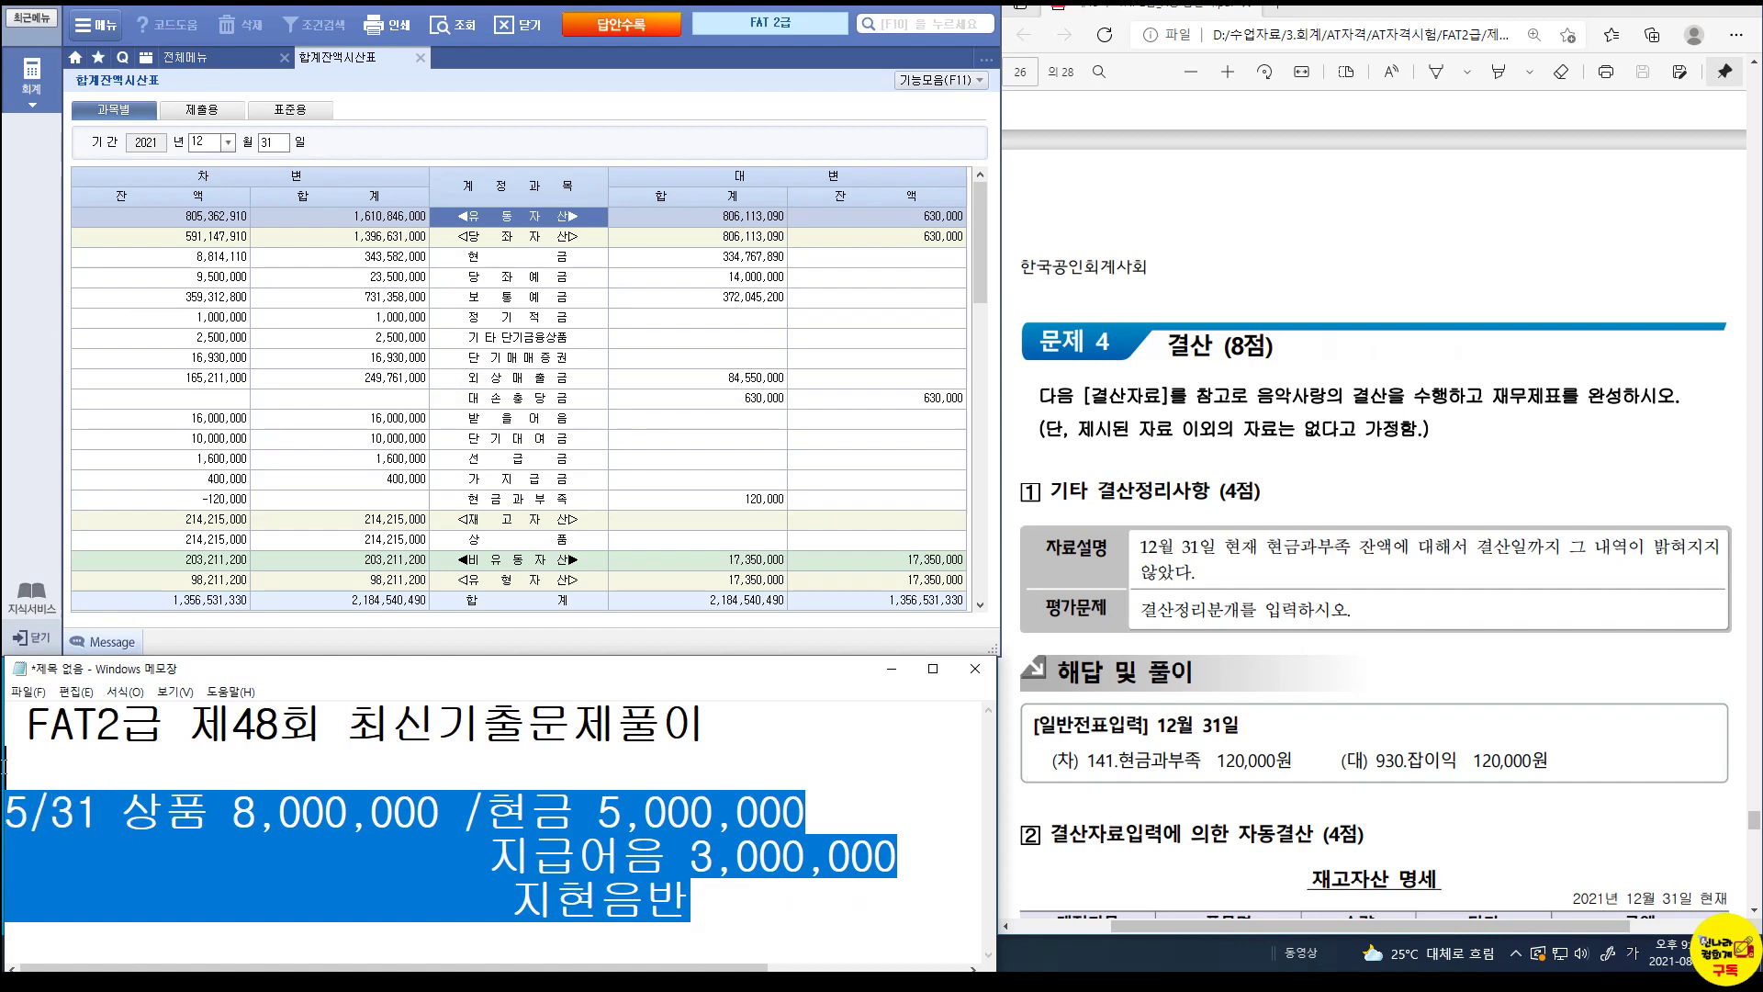
key("BackSpace")
type("12")
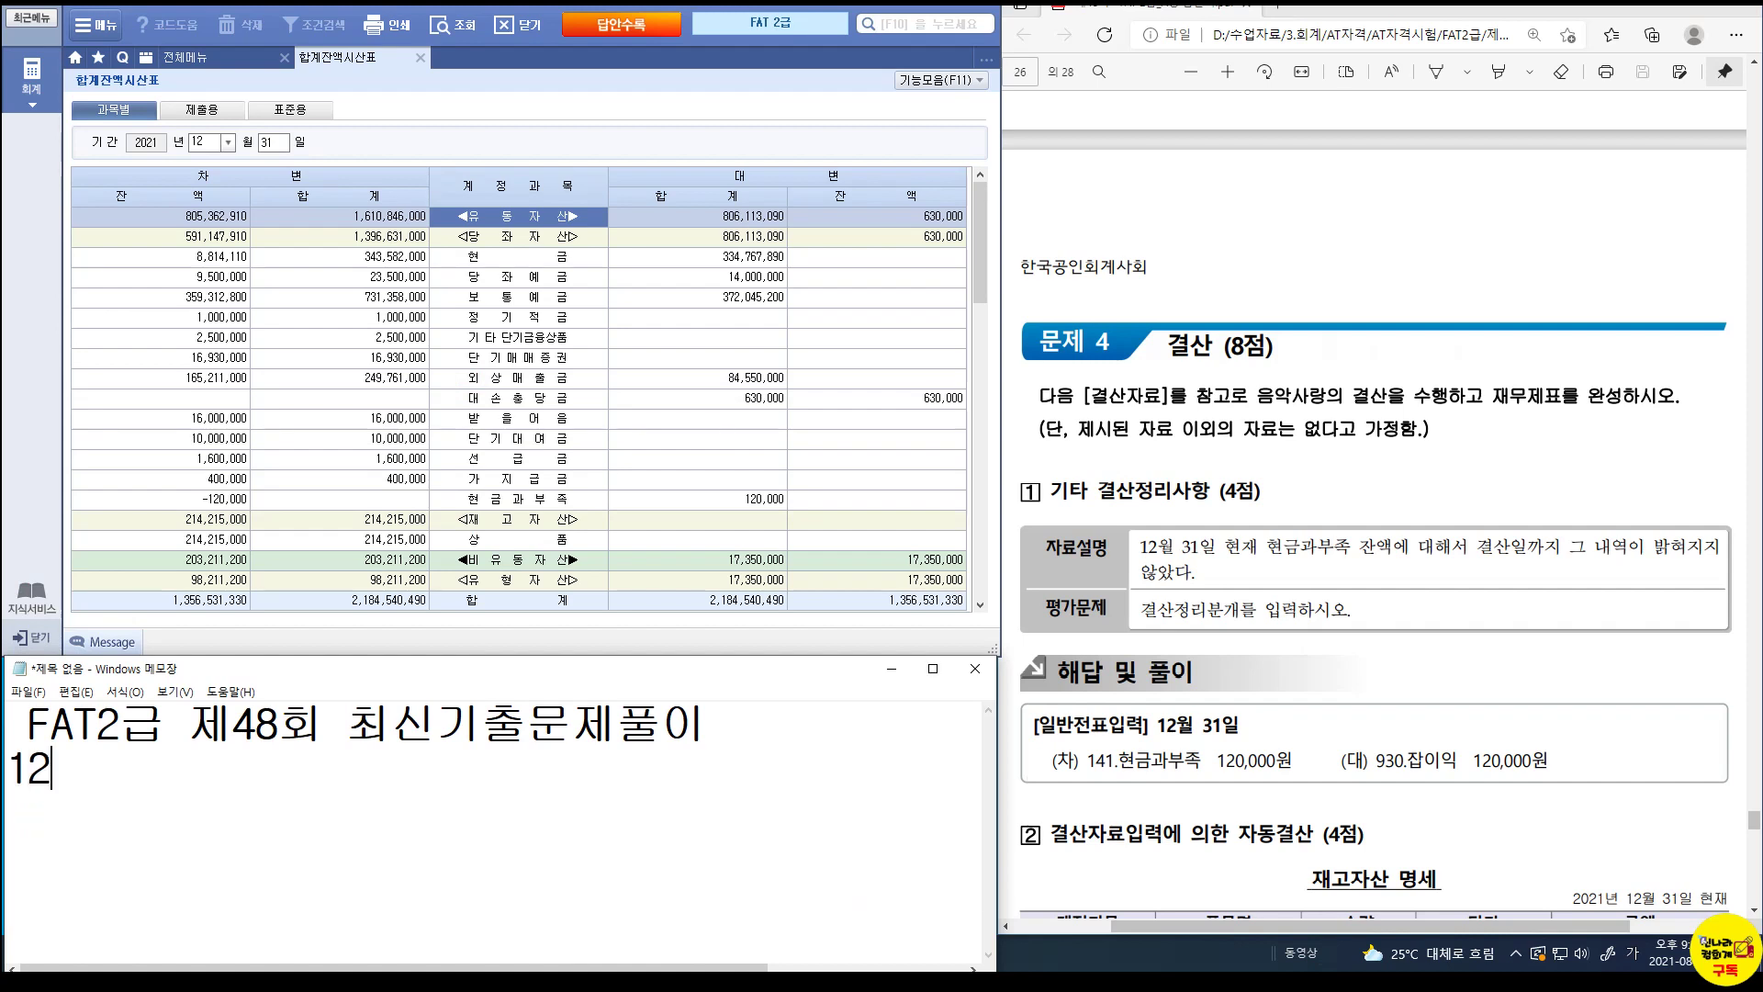
type("/31 현금과부족")
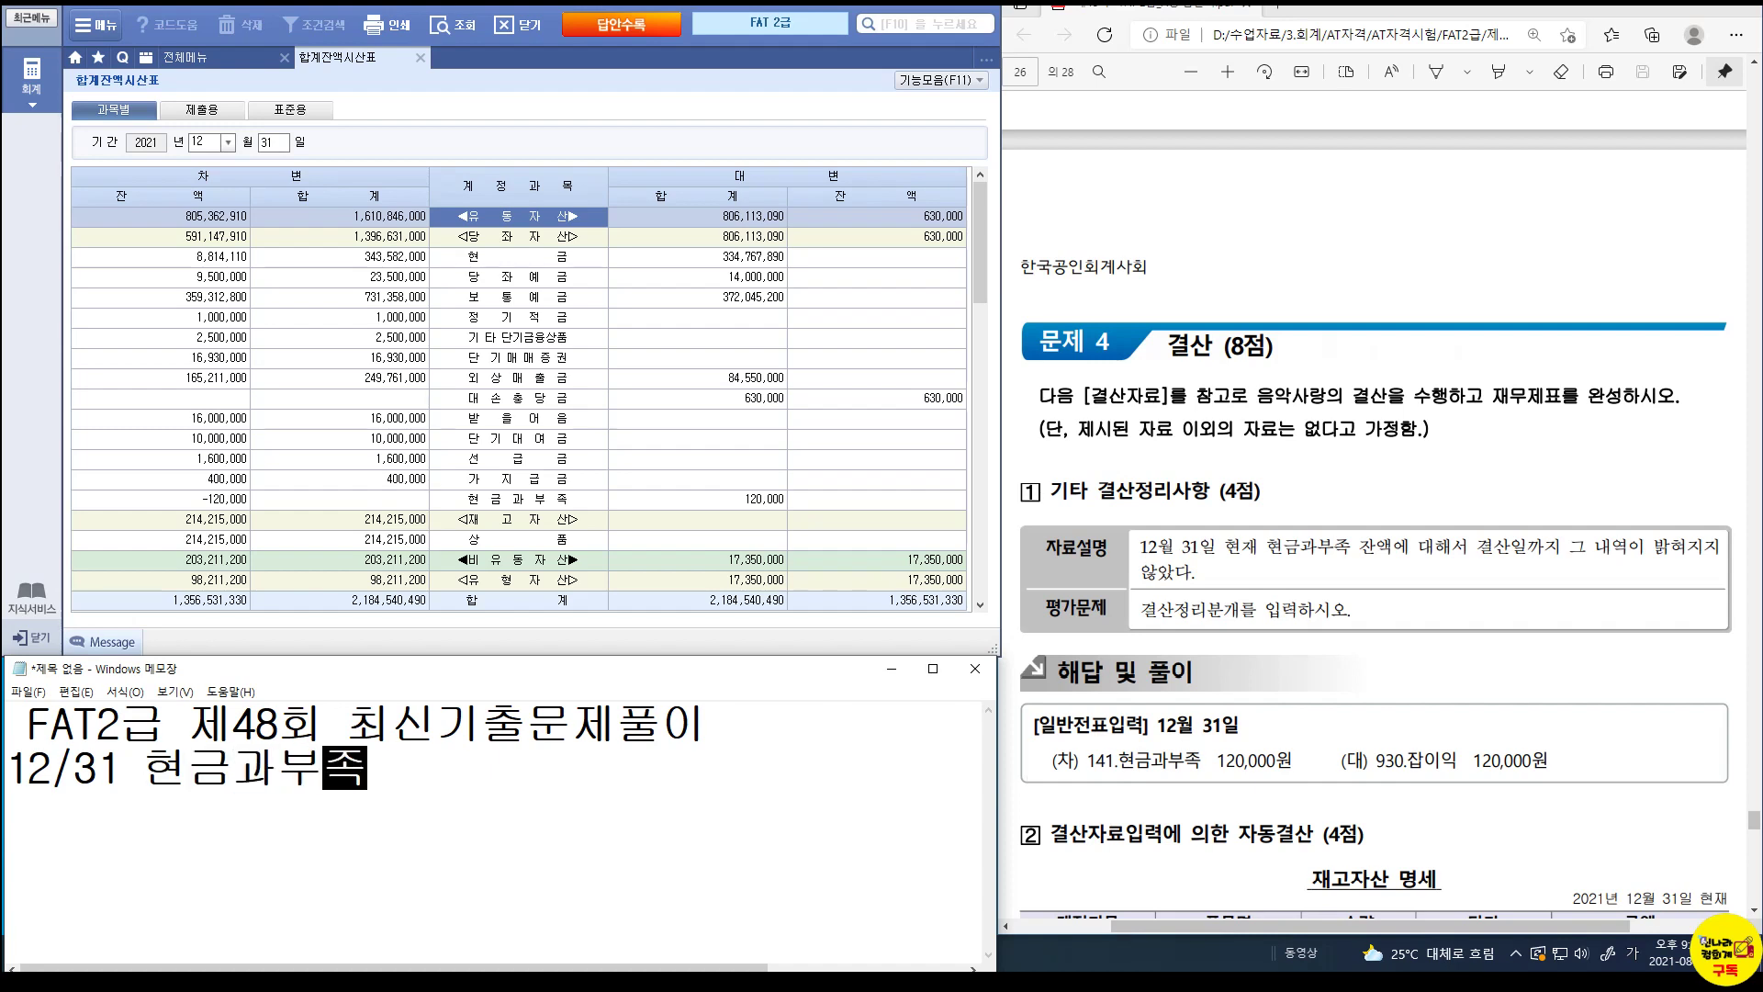
type(" 120,00")
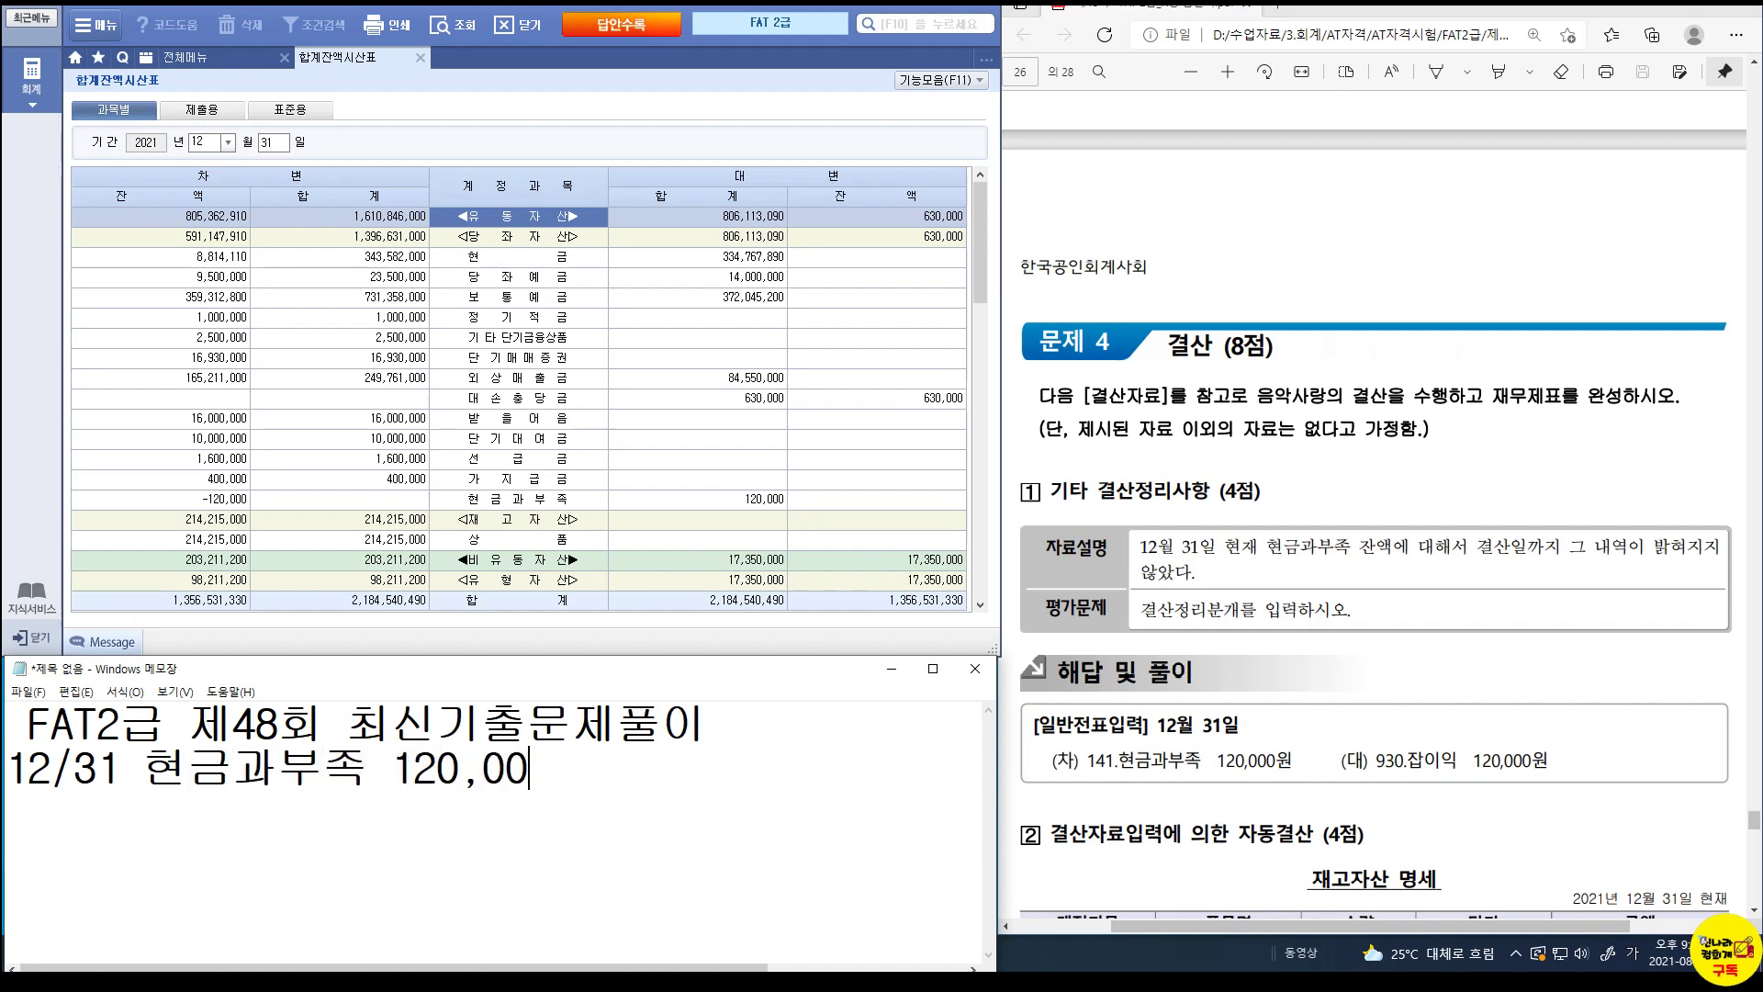
type("0 / 잡")
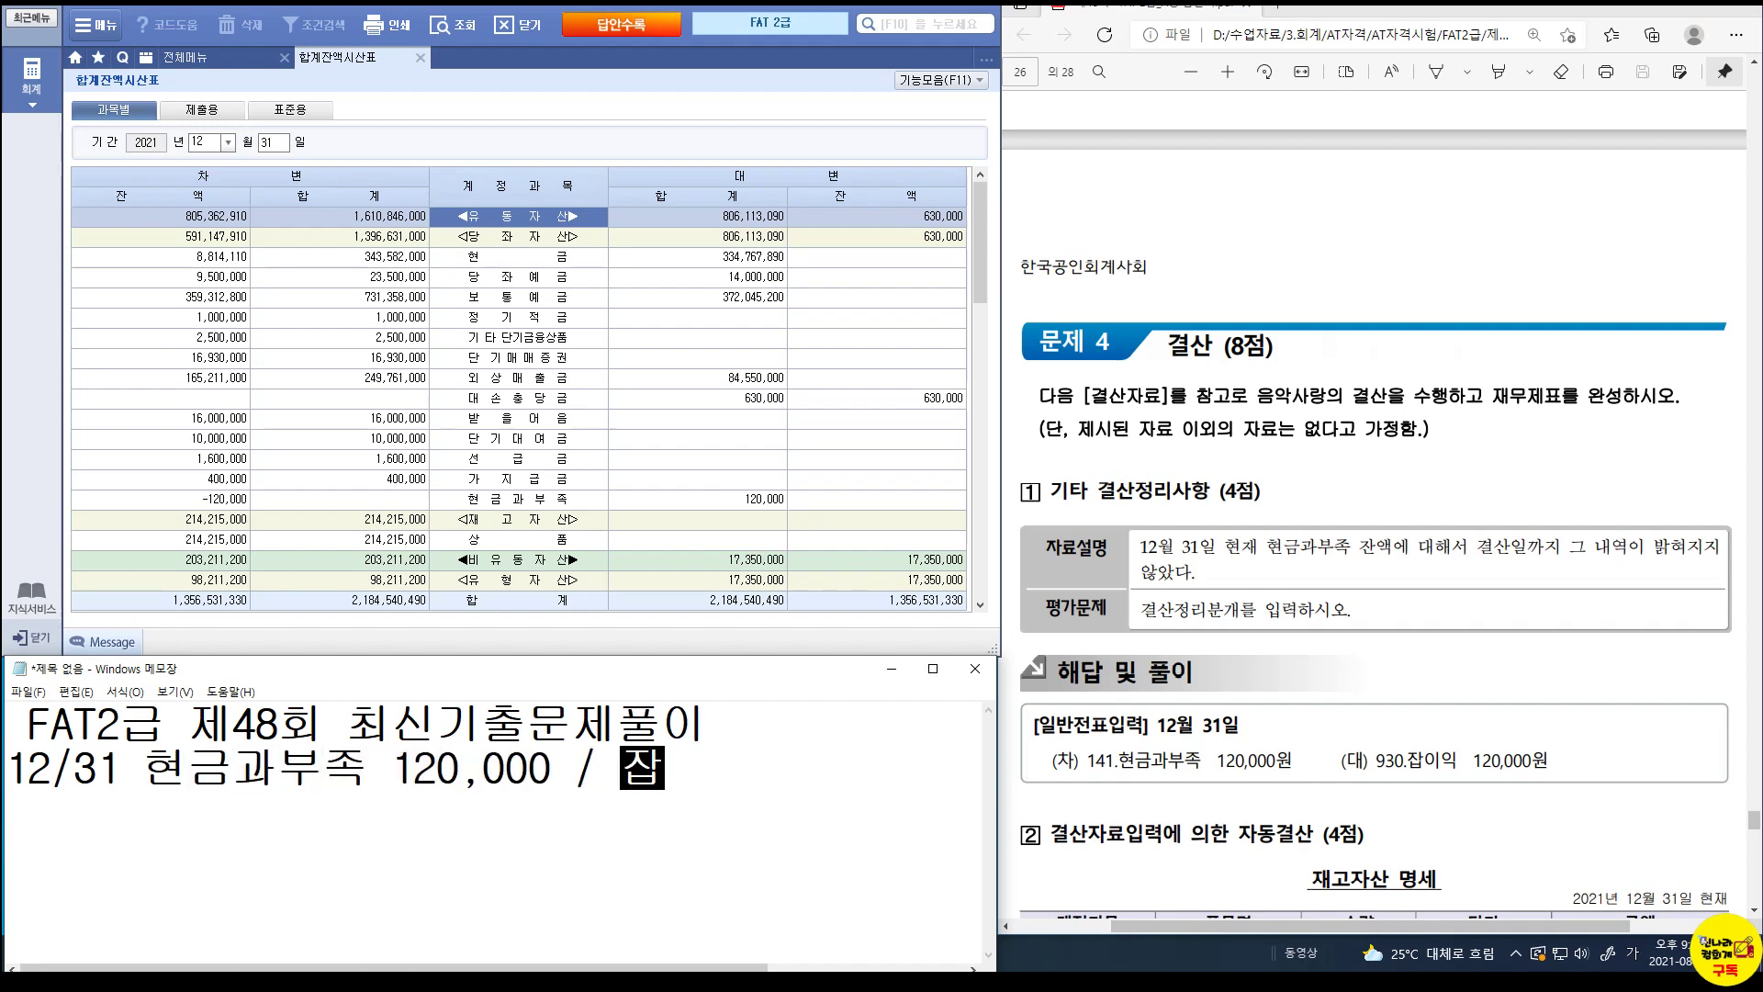
type("이익 120,000")
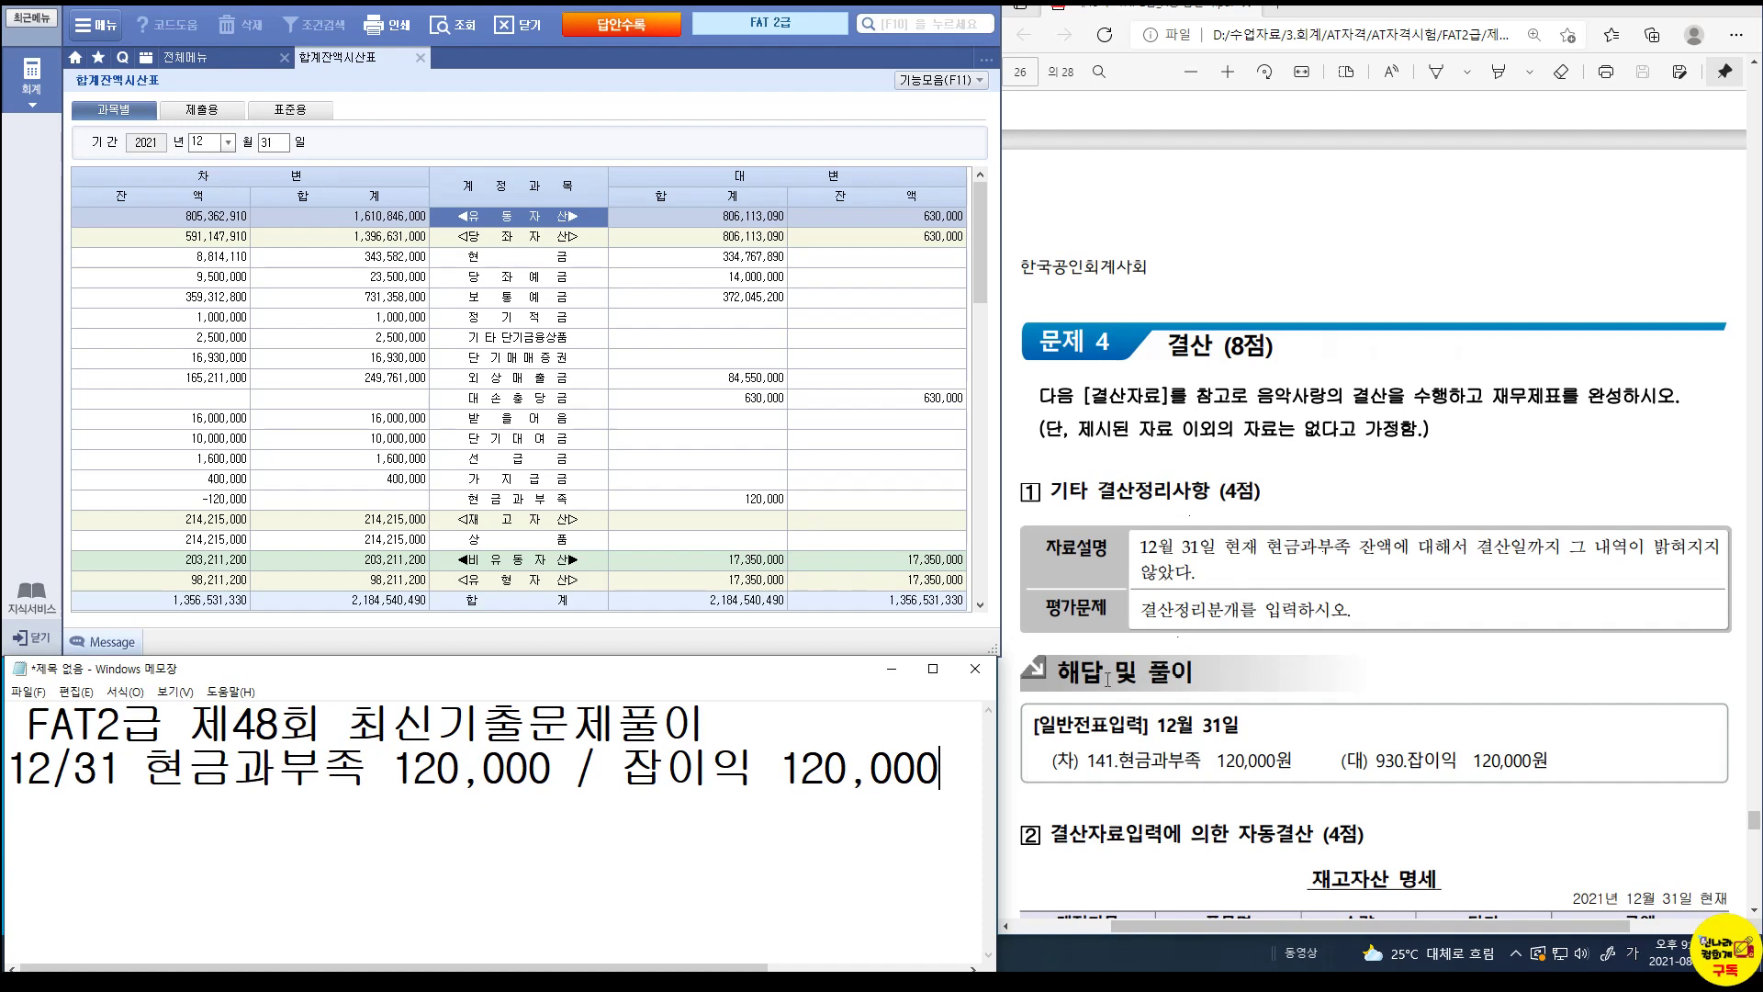
left_click_drag(143, 772, 339, 770)
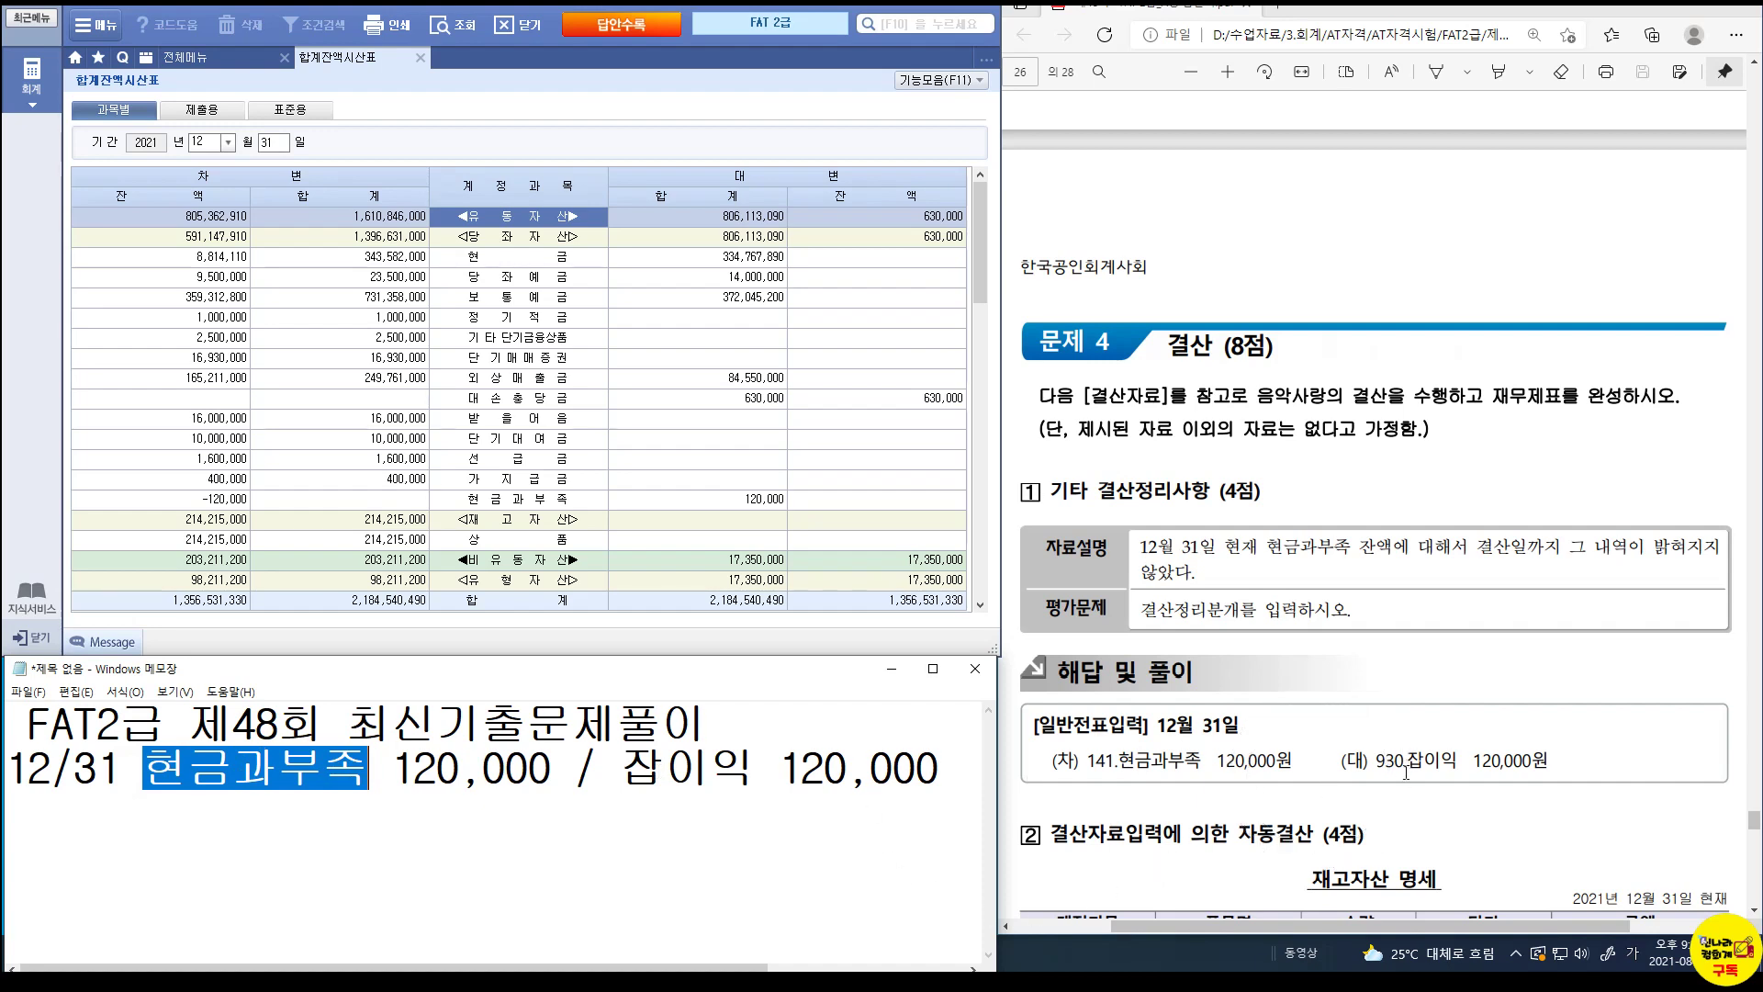
Start a December 31 voucher debiting 141 현금과부족 120,000.
left_click(200, 60)
left_click(347, 150)
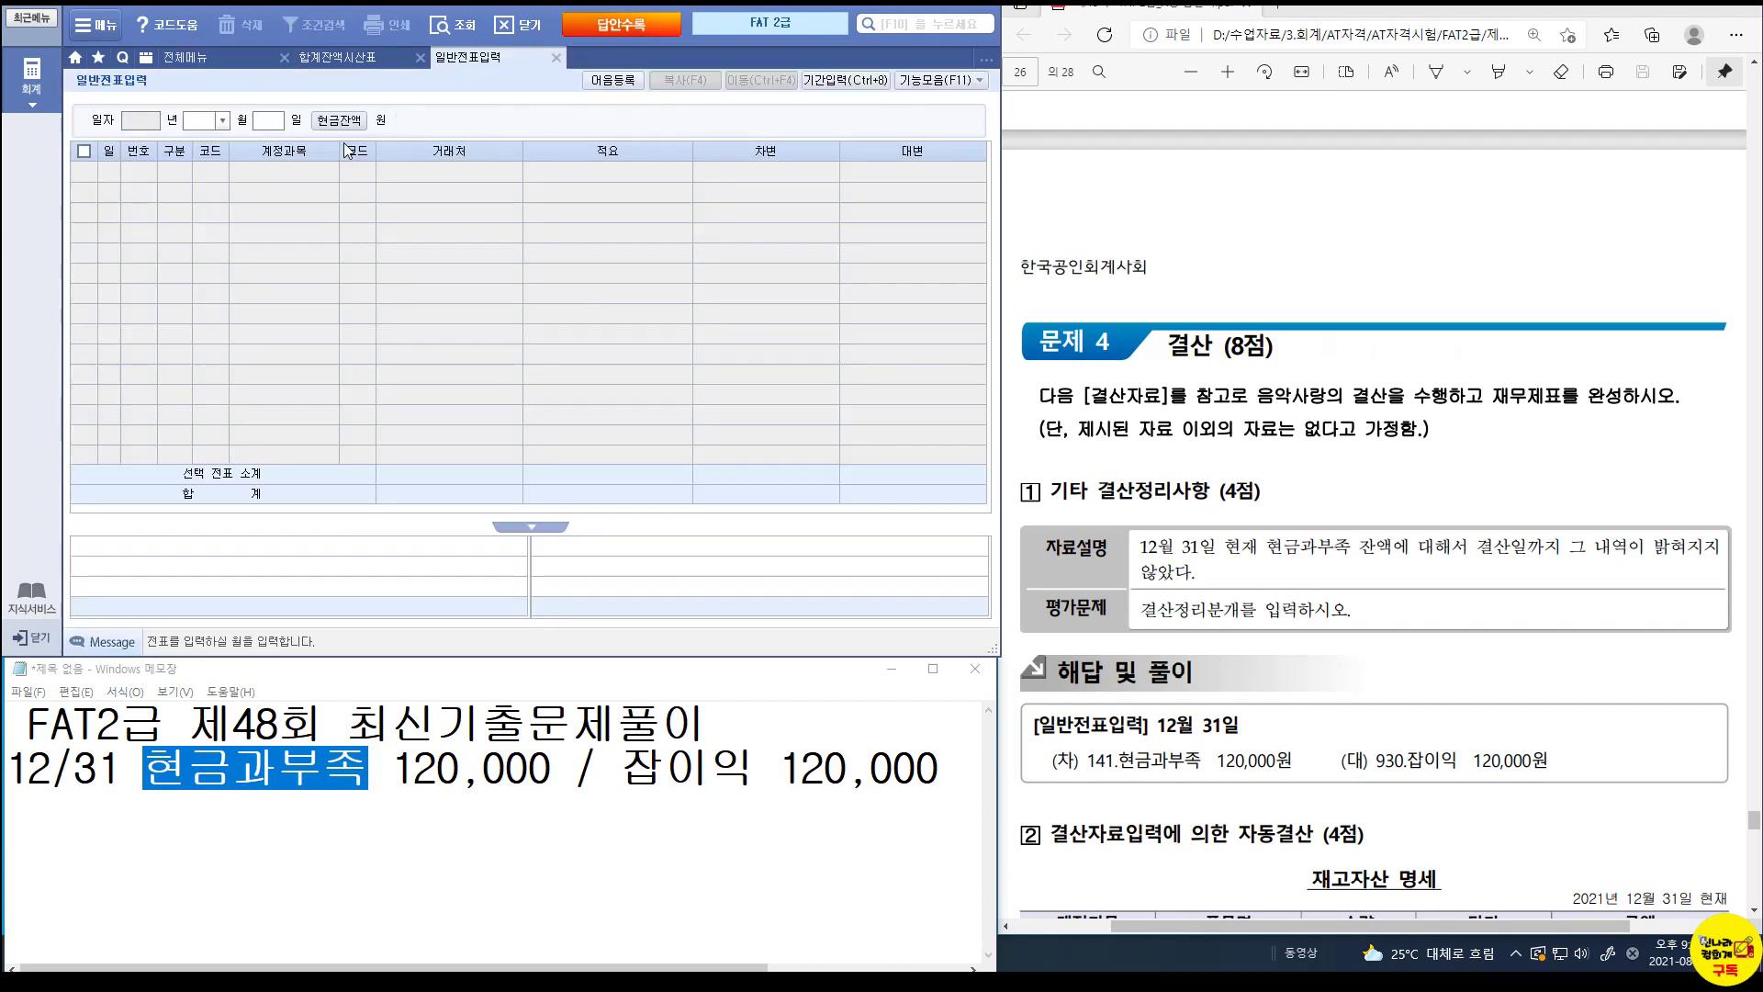
type("12")
key("Return")
type("31")
key("Return")
type("3")
key("Return")
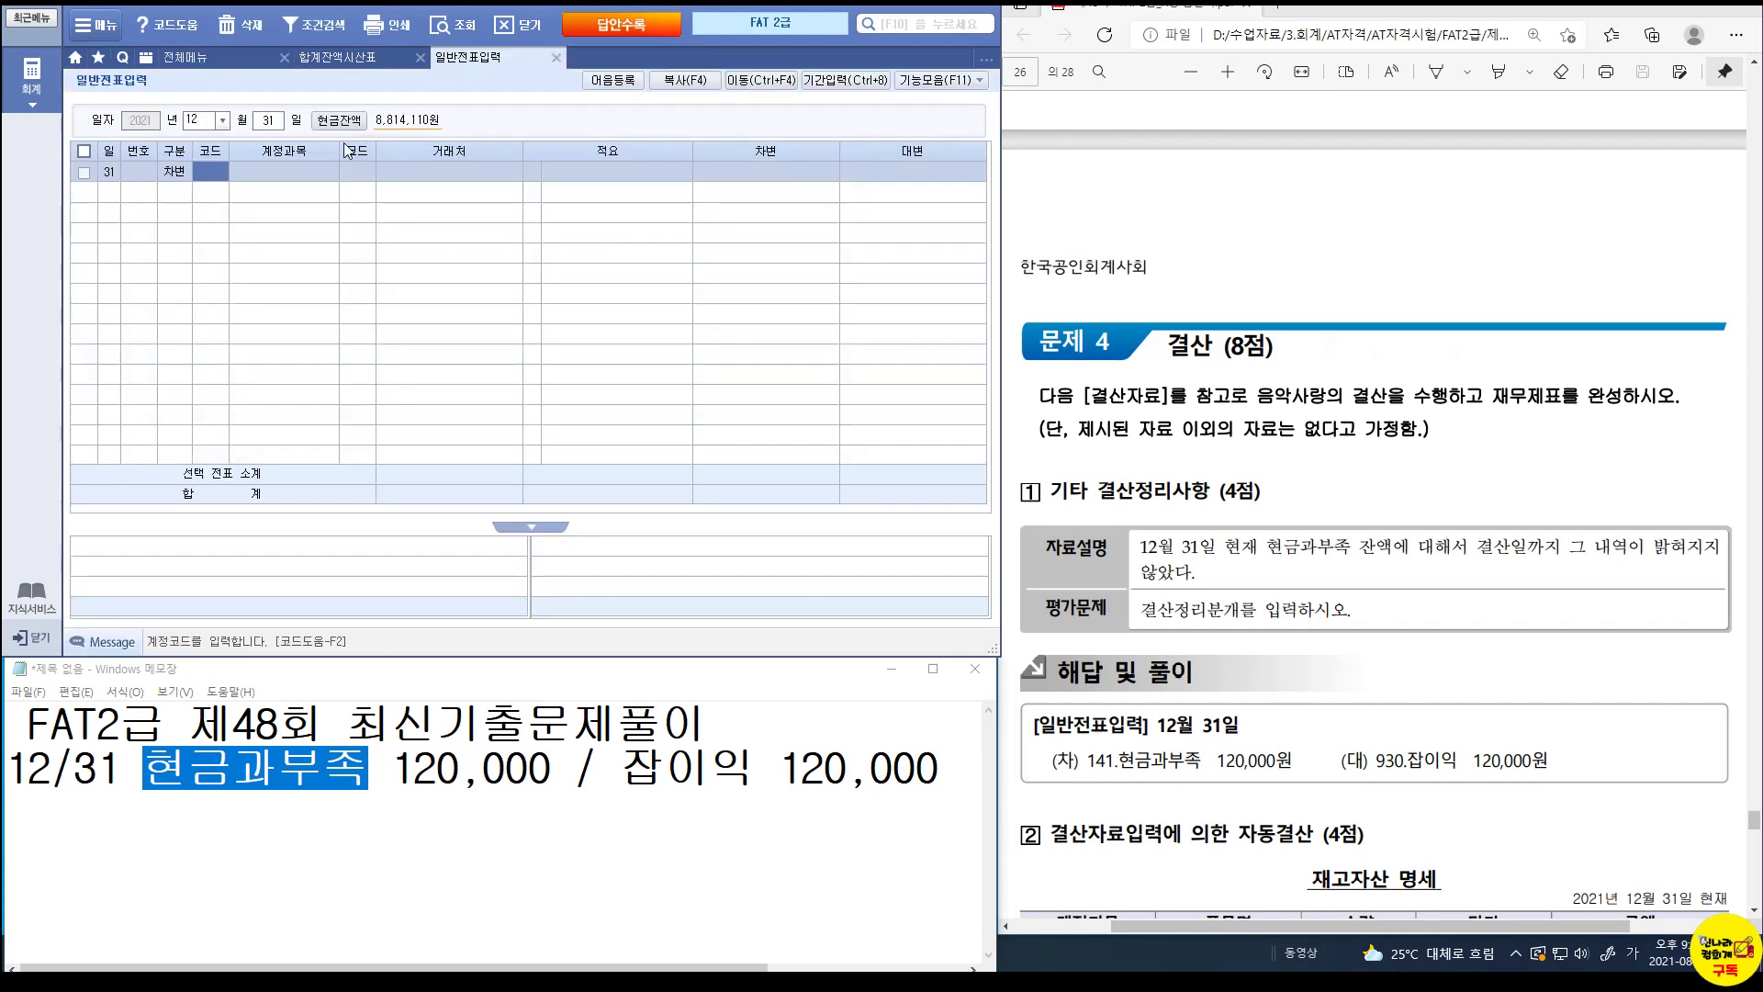
type("141")
key("Return")
key("Return")
key("Return")
key("Return")
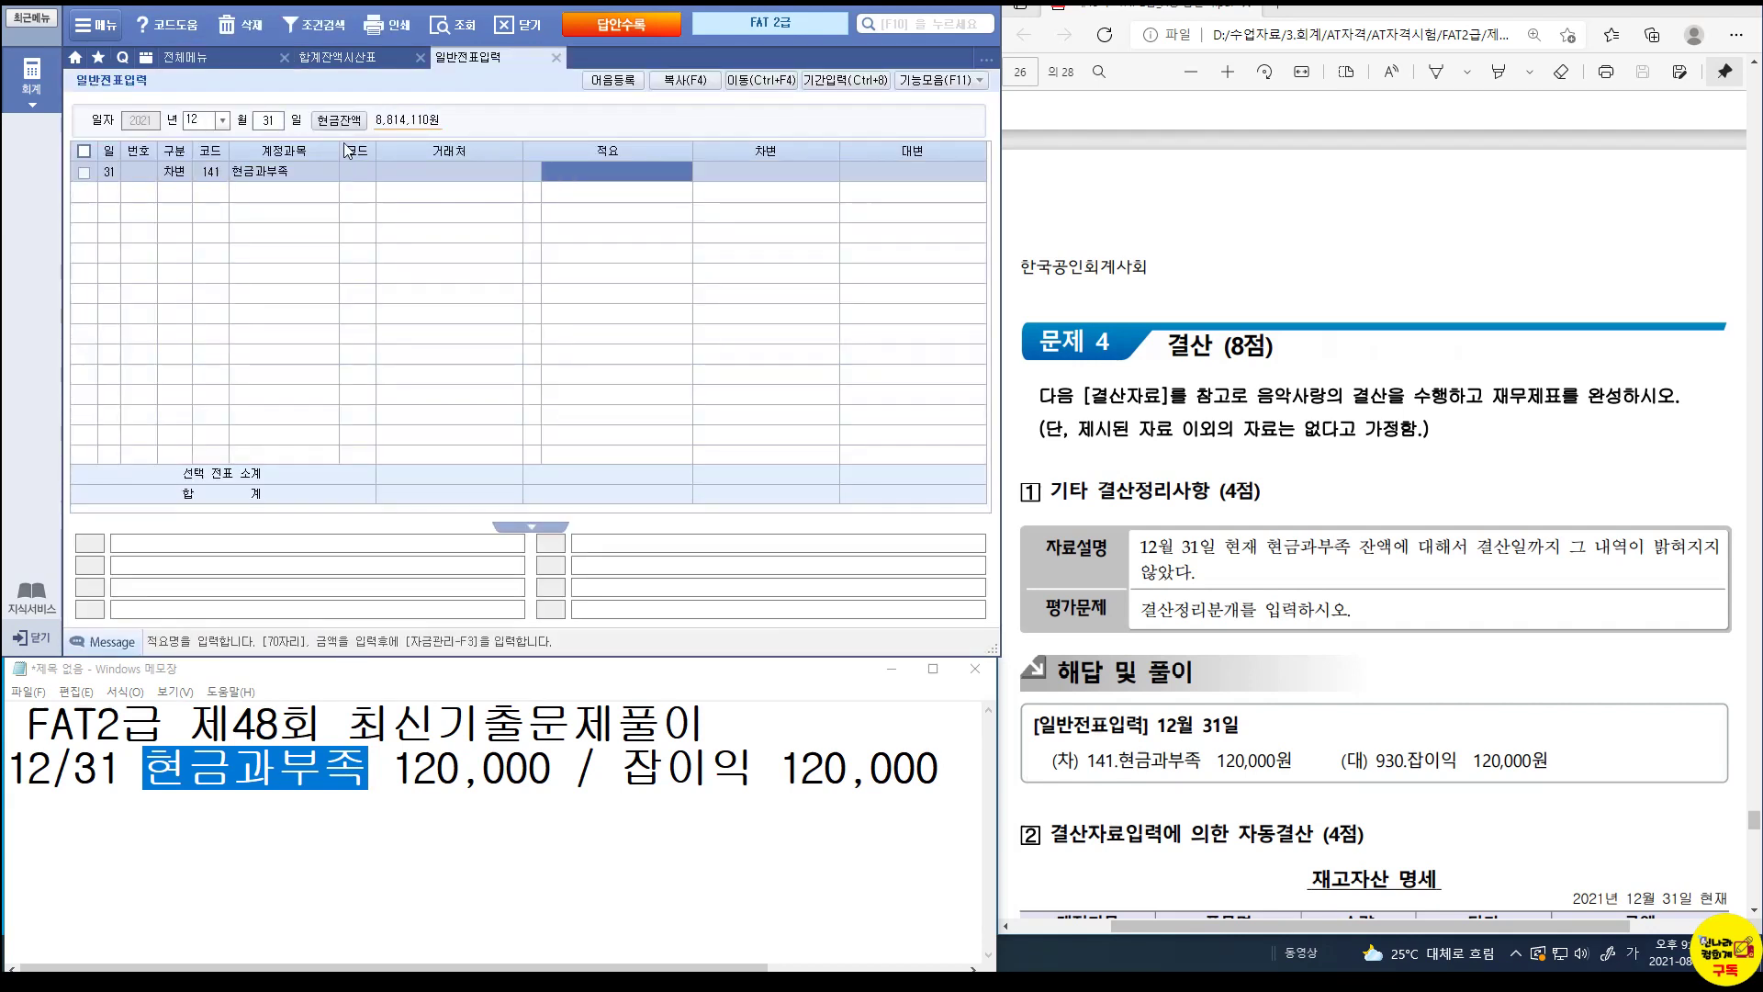
type("1200000")
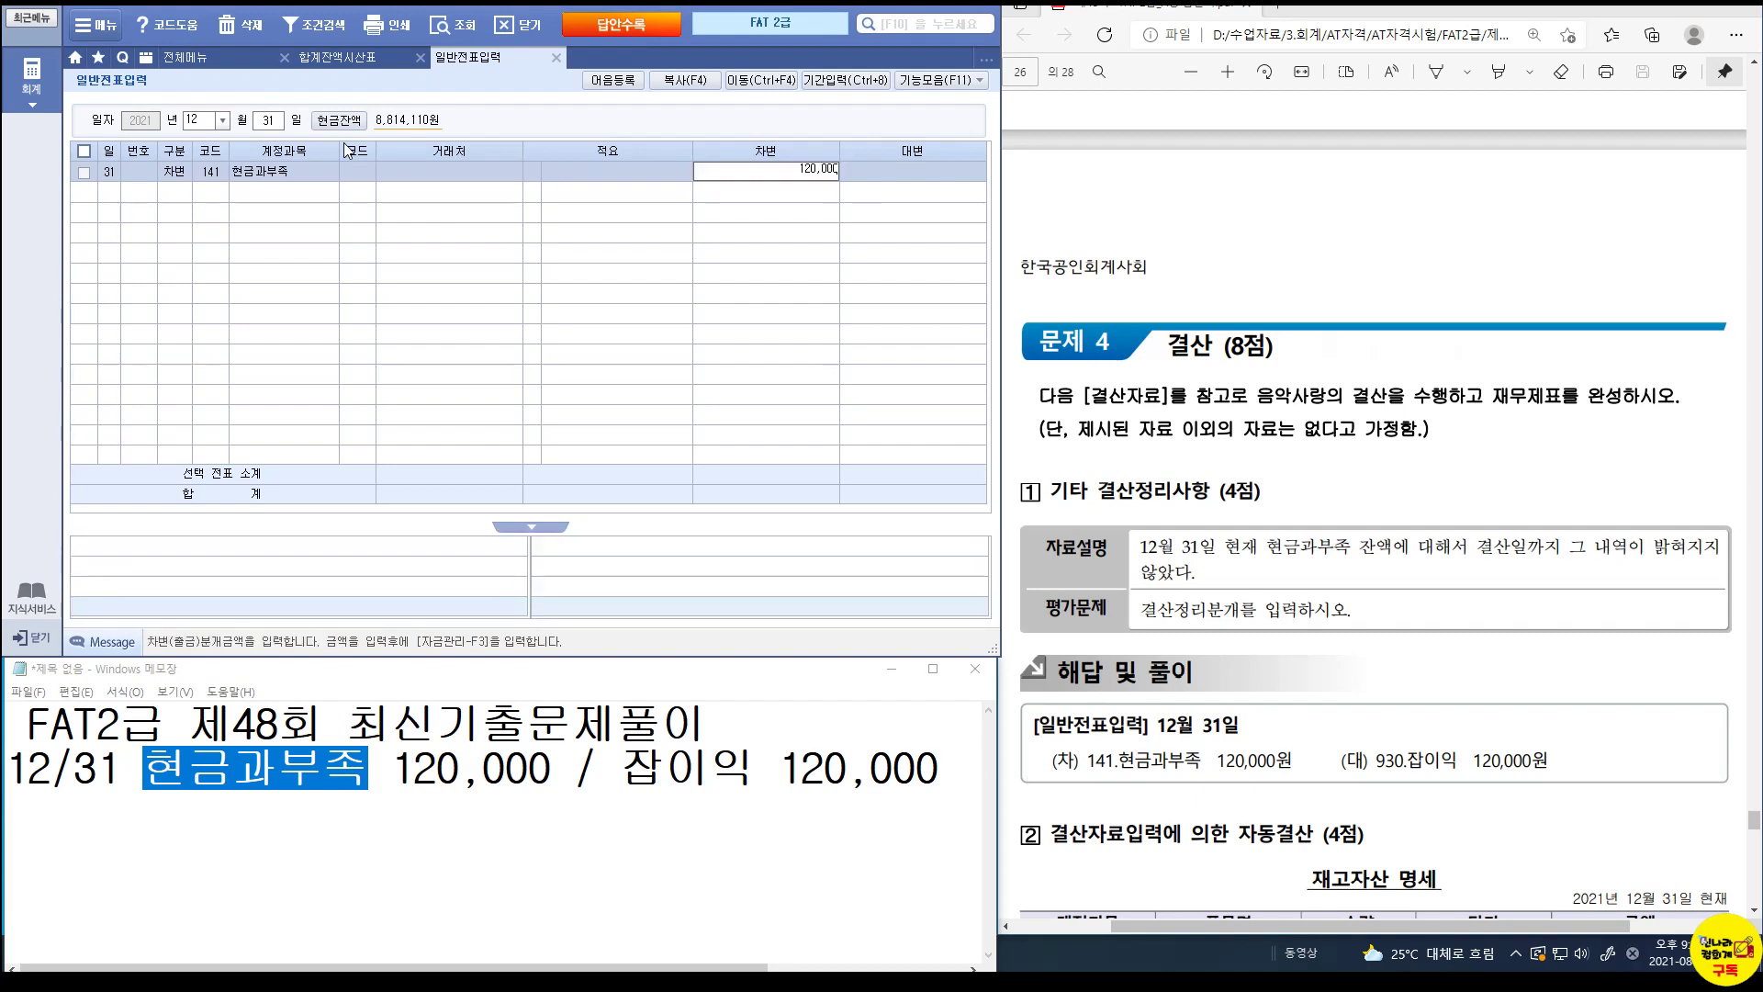
key("Return")
Credit 930 잡이익 120,000, then close the journal and trial balance screens.
type("4")
key("Return")
type("잡이익")
key("Return")
key("Return")
key("Return")
key("Return")
key("Return")
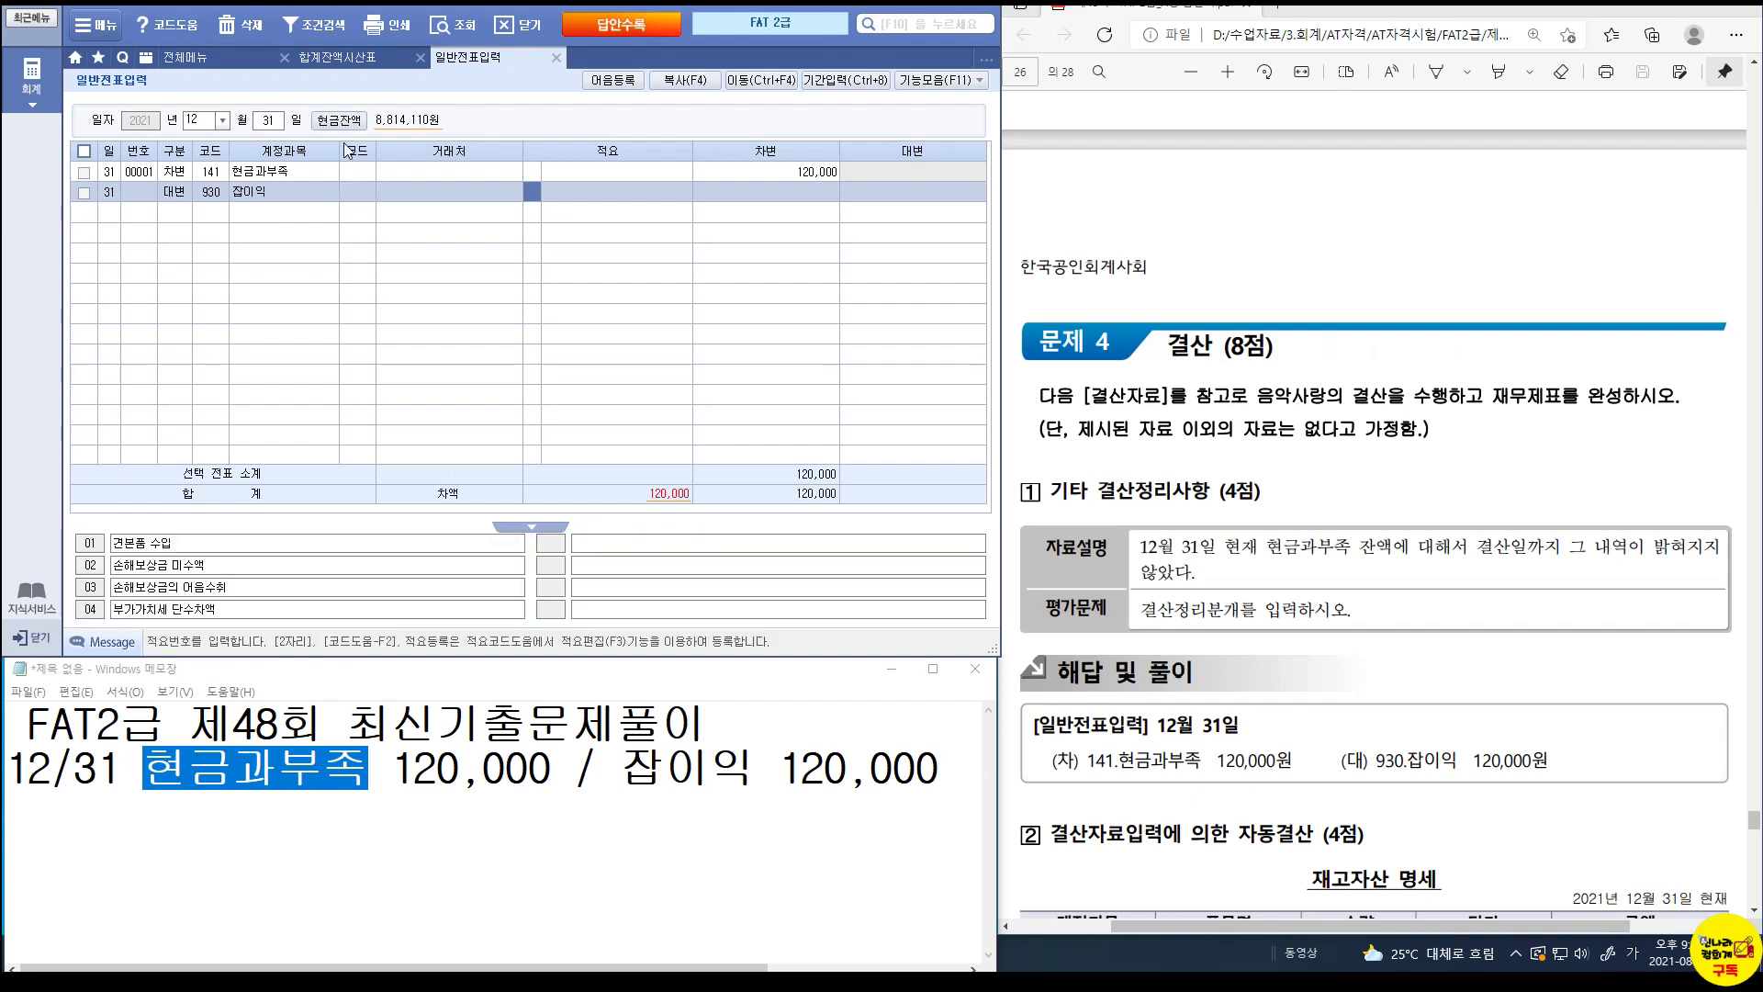
type("1200000")
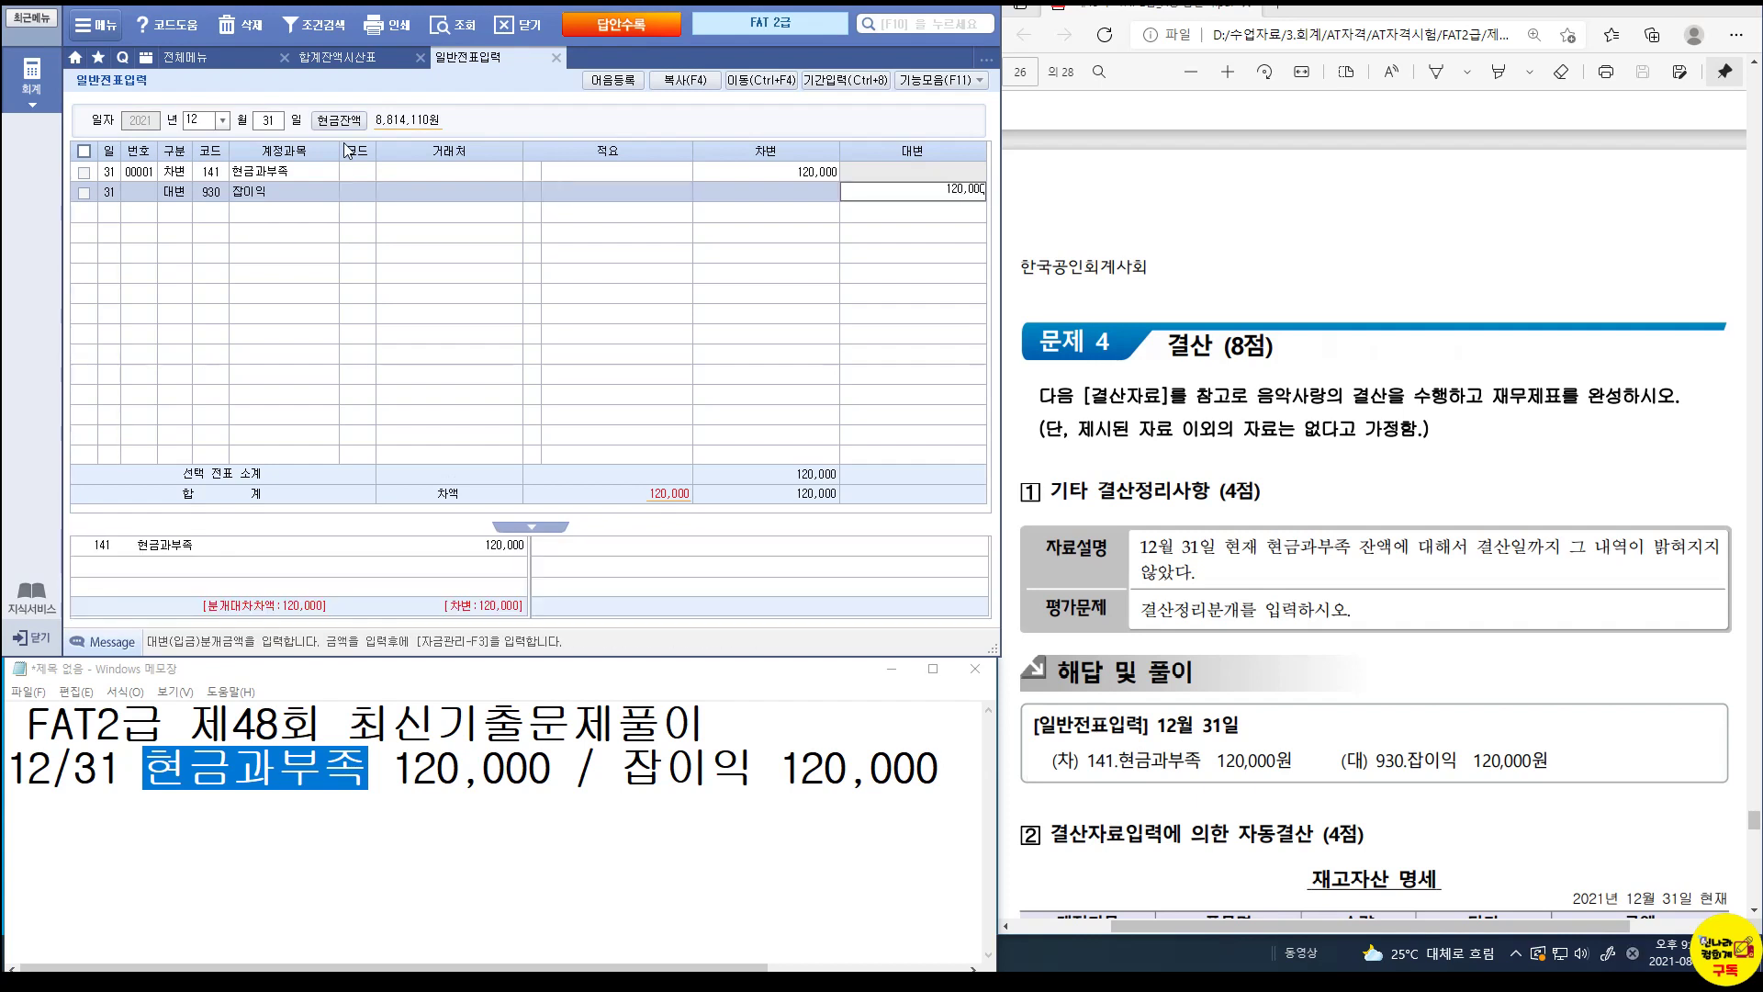
key("Return")
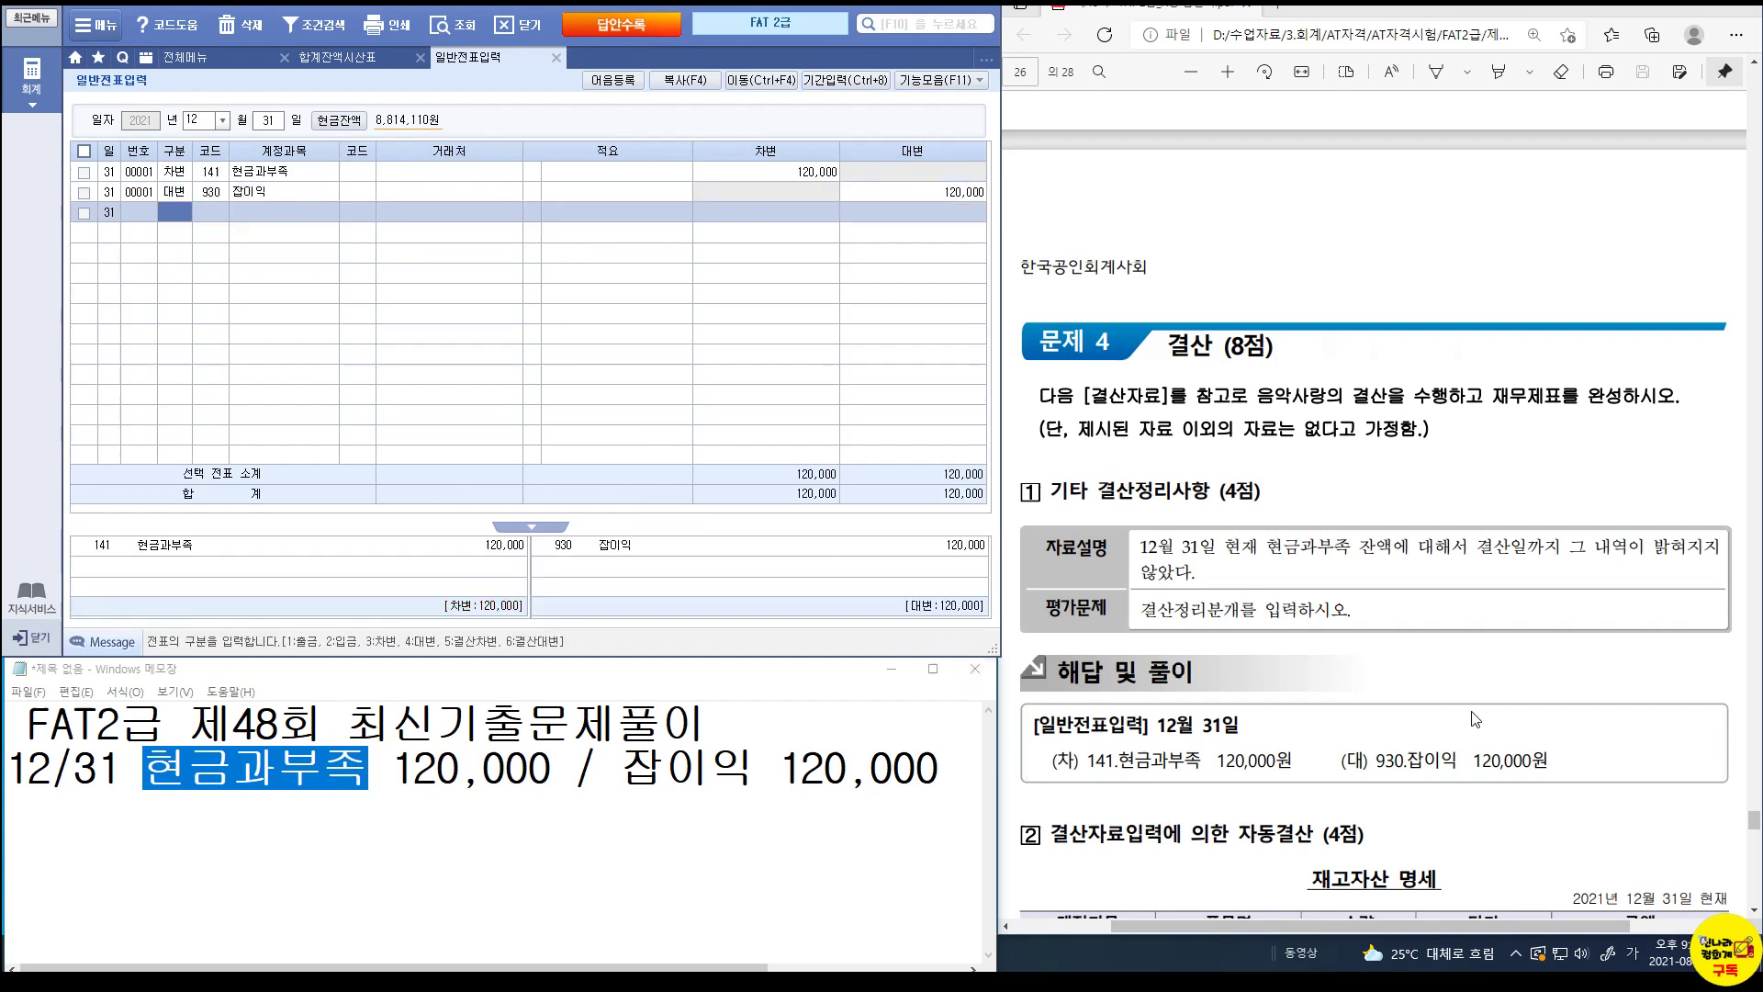
scroll(1475, 719, "down", 3)
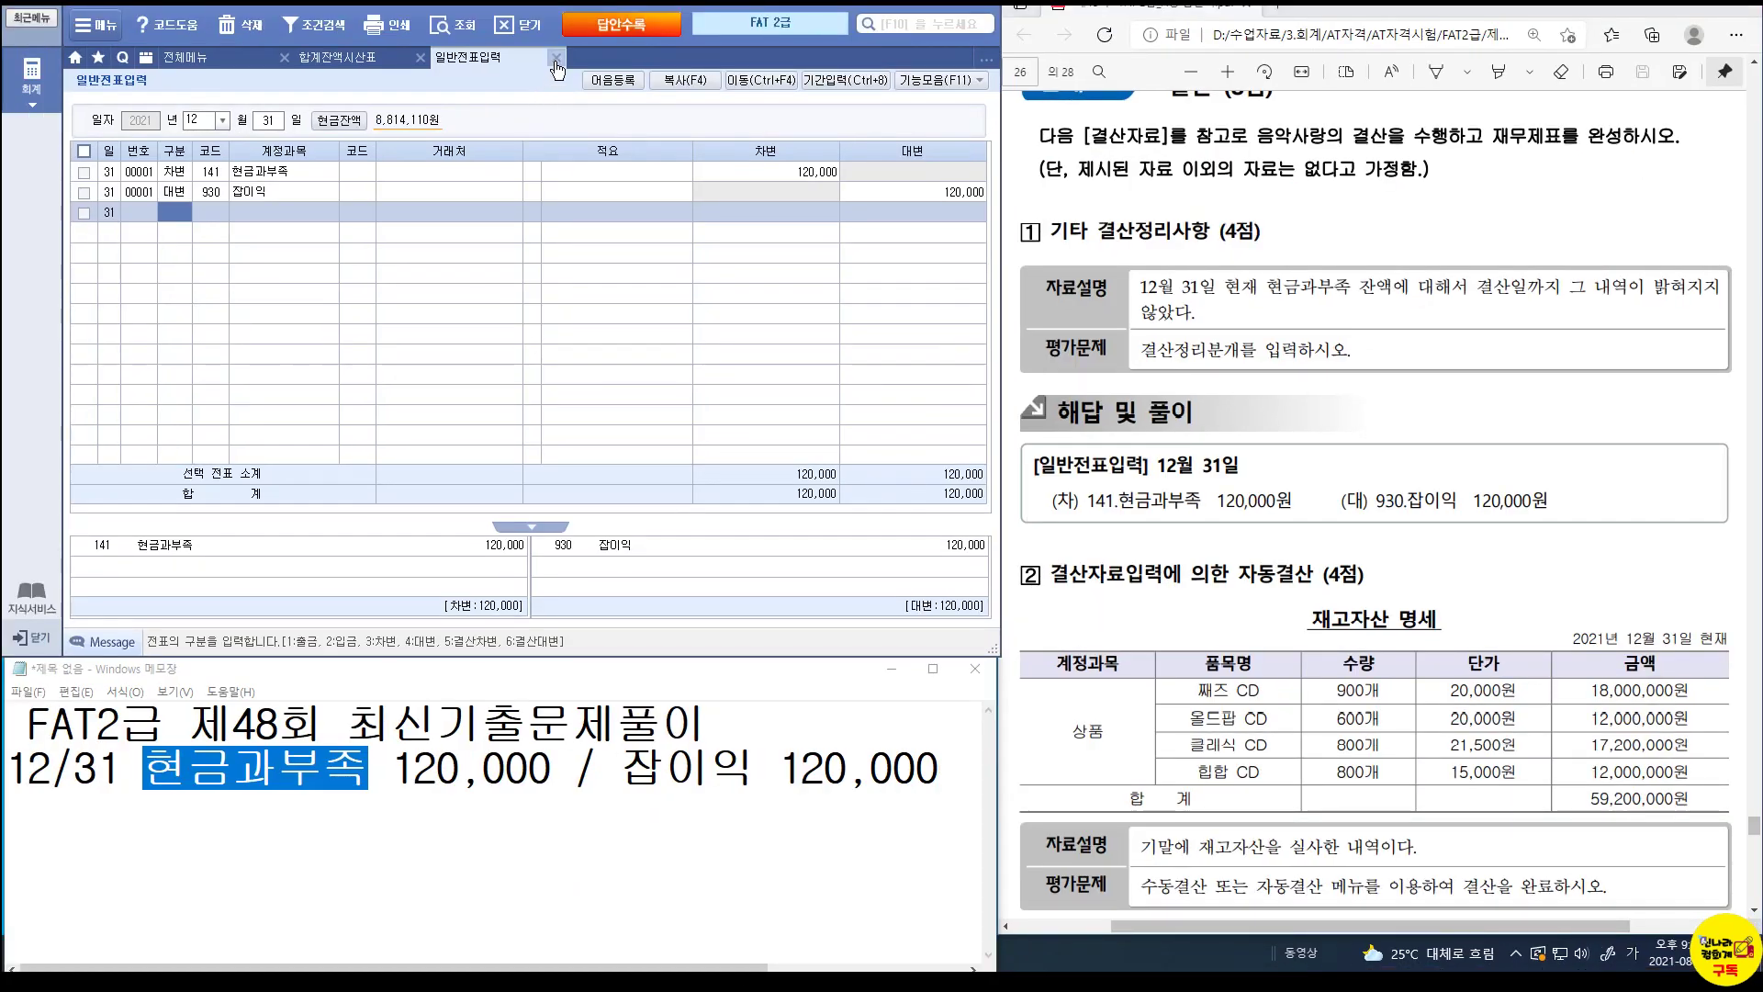
left_click(556, 58)
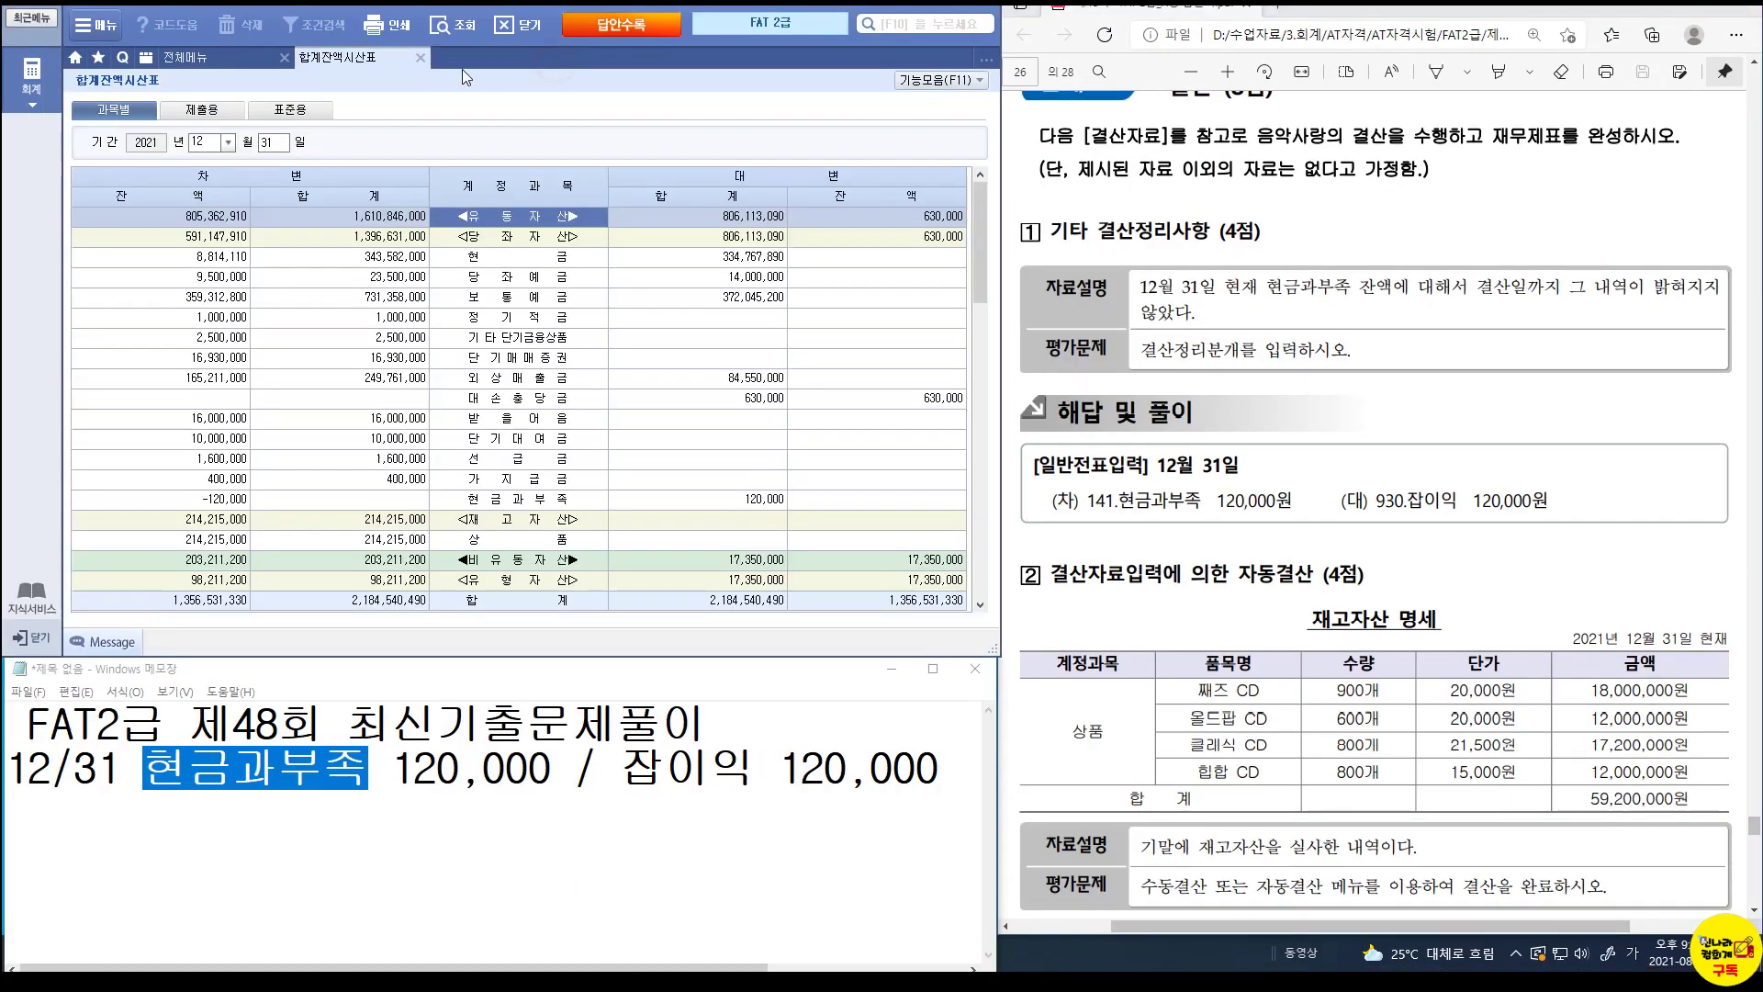
left_click(419, 57)
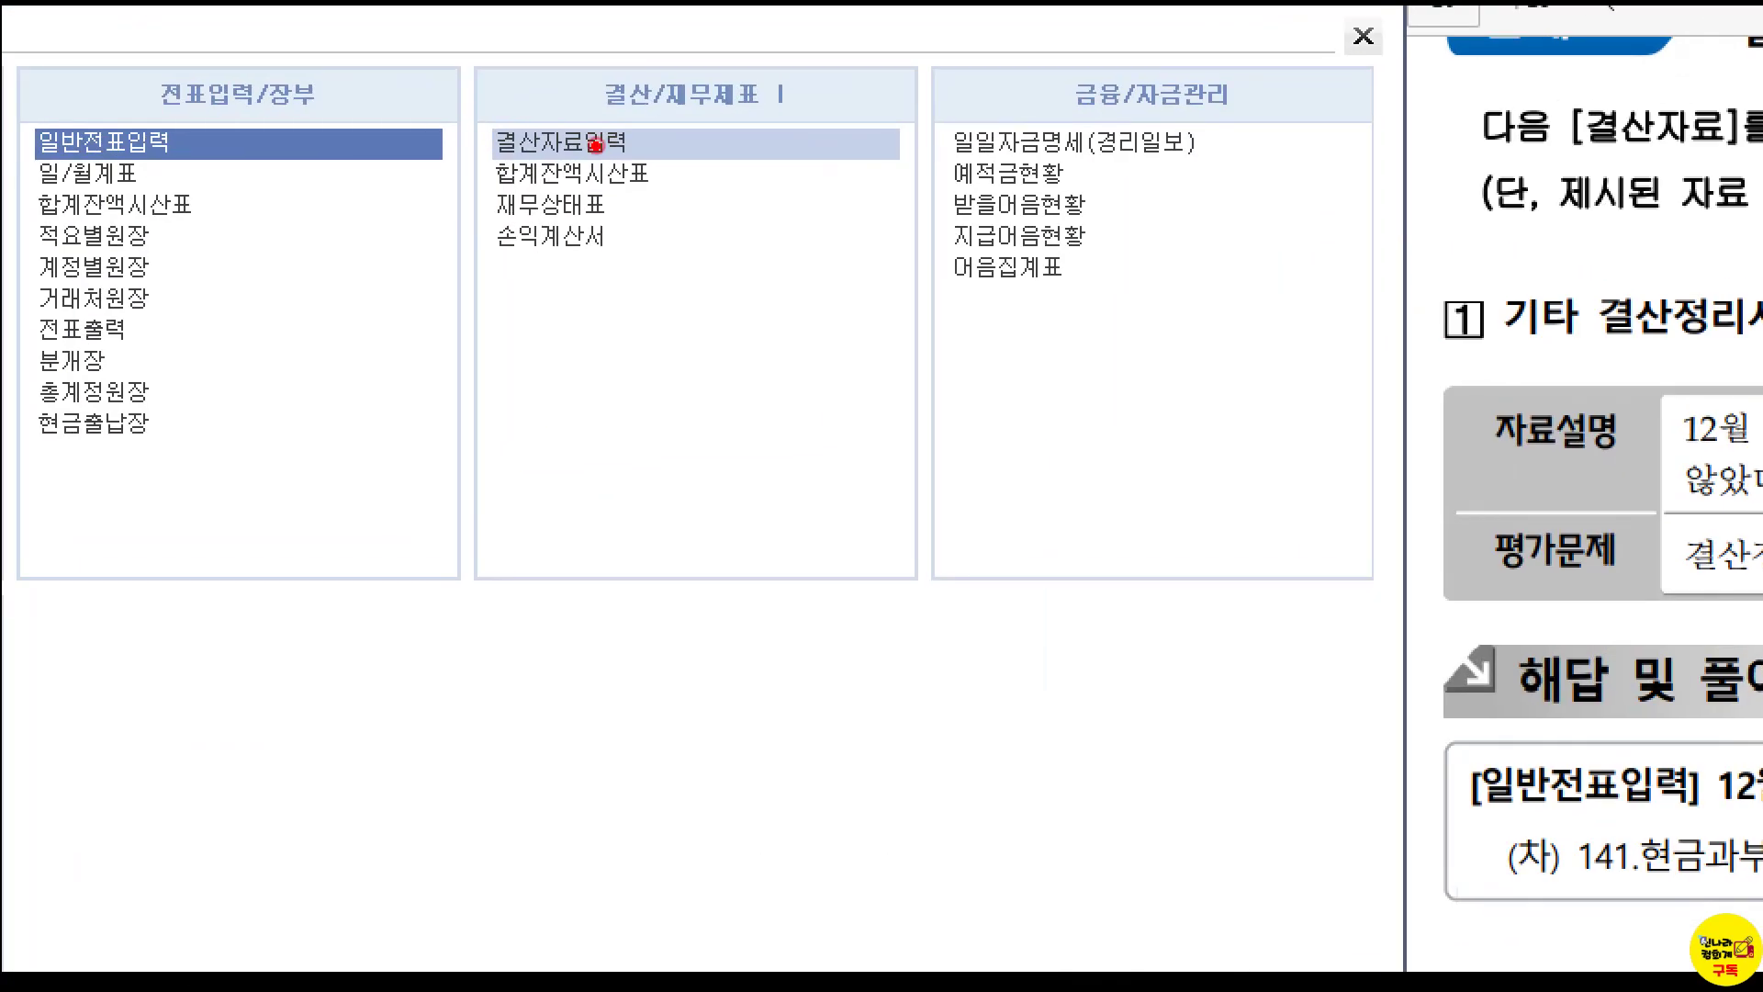
Open 결산자료입력 for months 01–12 and load the cost-of-sales and expense figures.
mouse_move(477, 106)
left_mouse_down()
mouse_move(576, 159)
mouse_move(646, 158)
left_mouse_up()
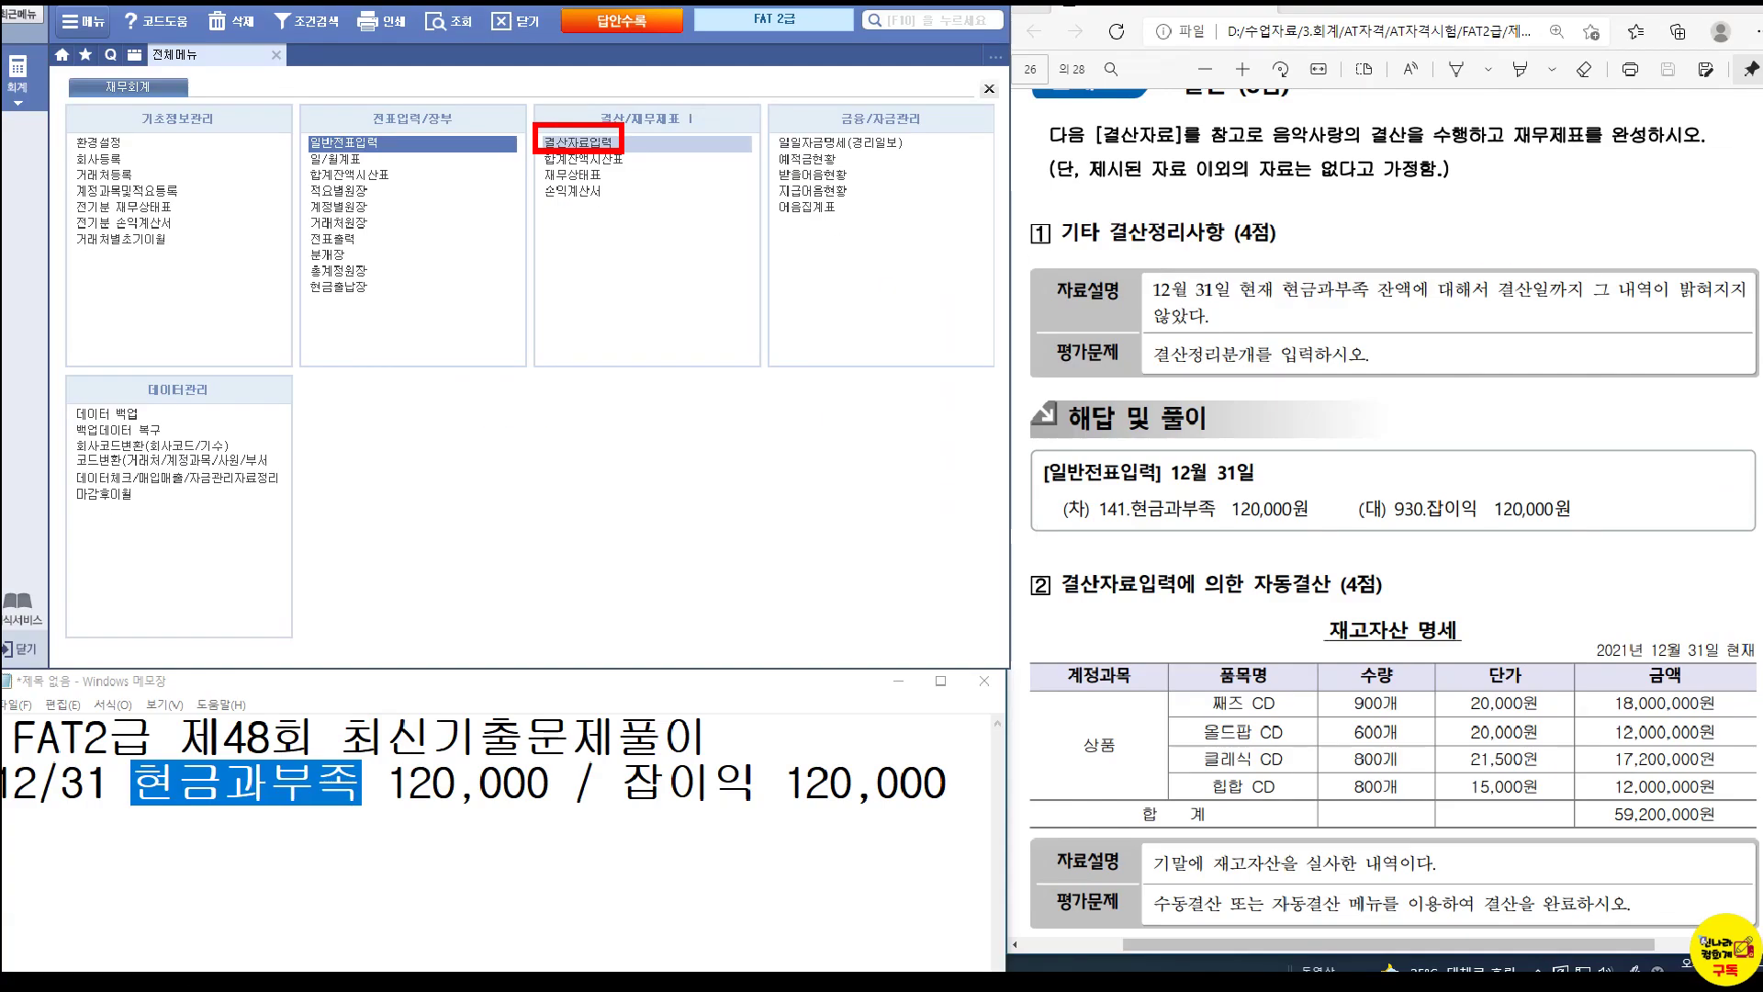
left_click(606, 142)
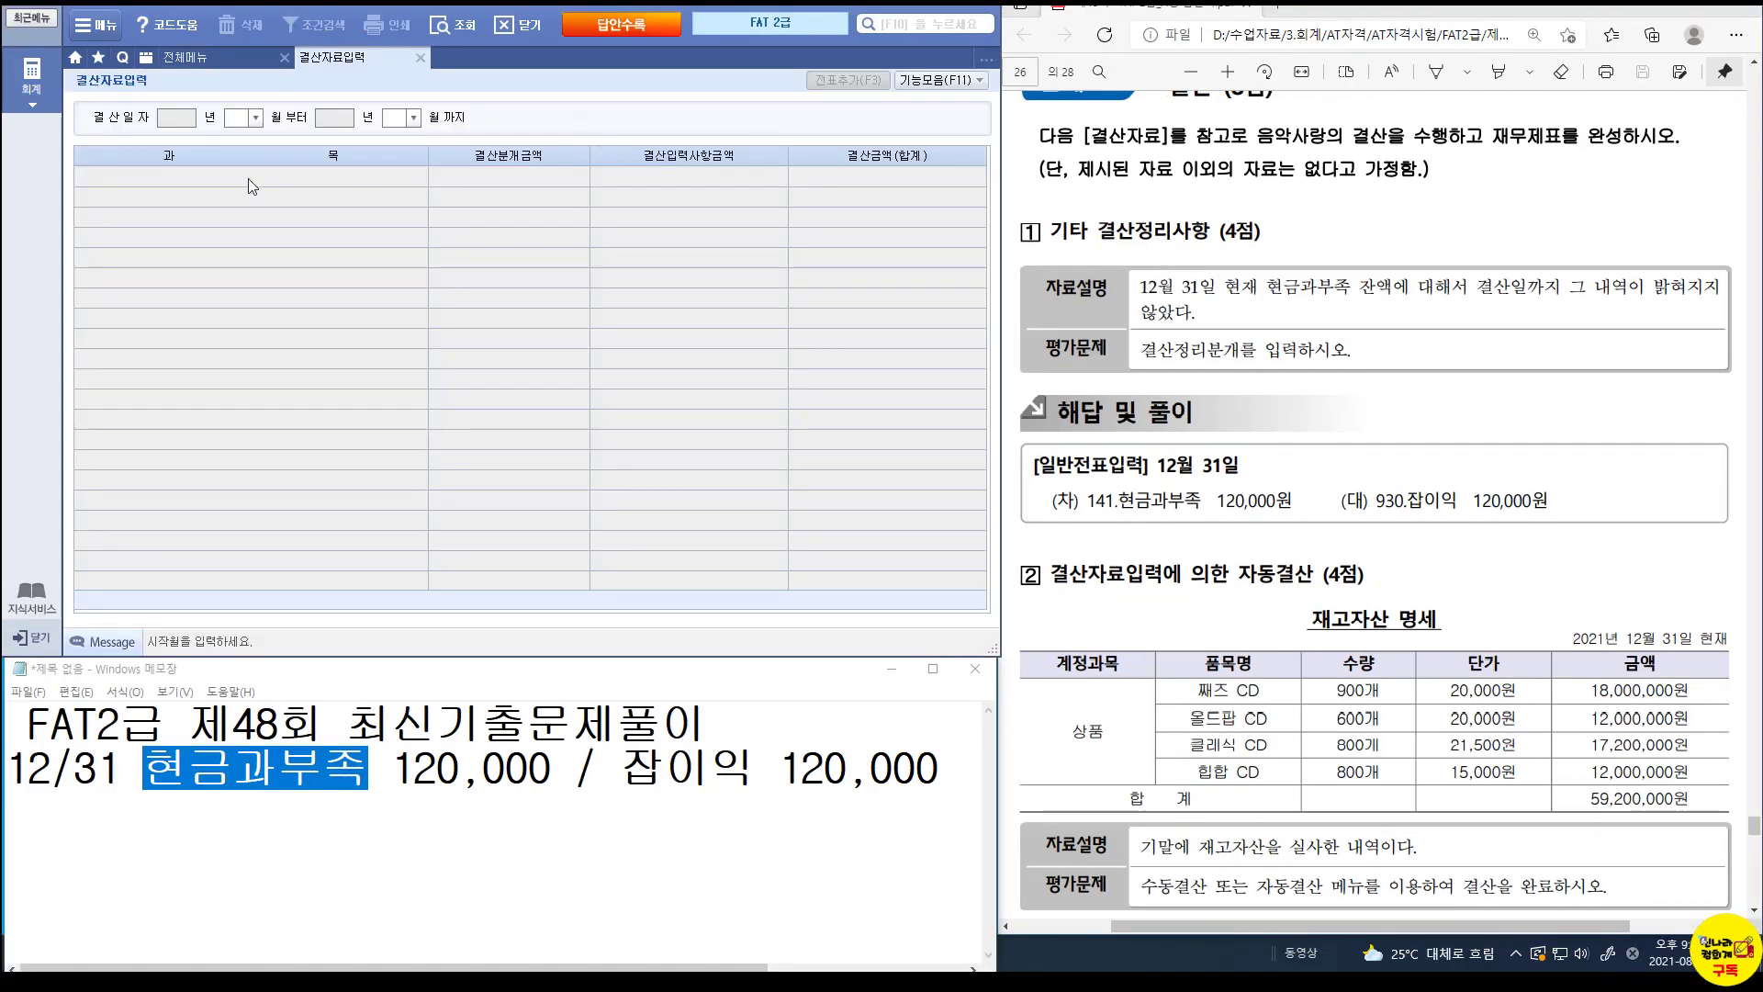
type("1")
key("Return")
type("1")
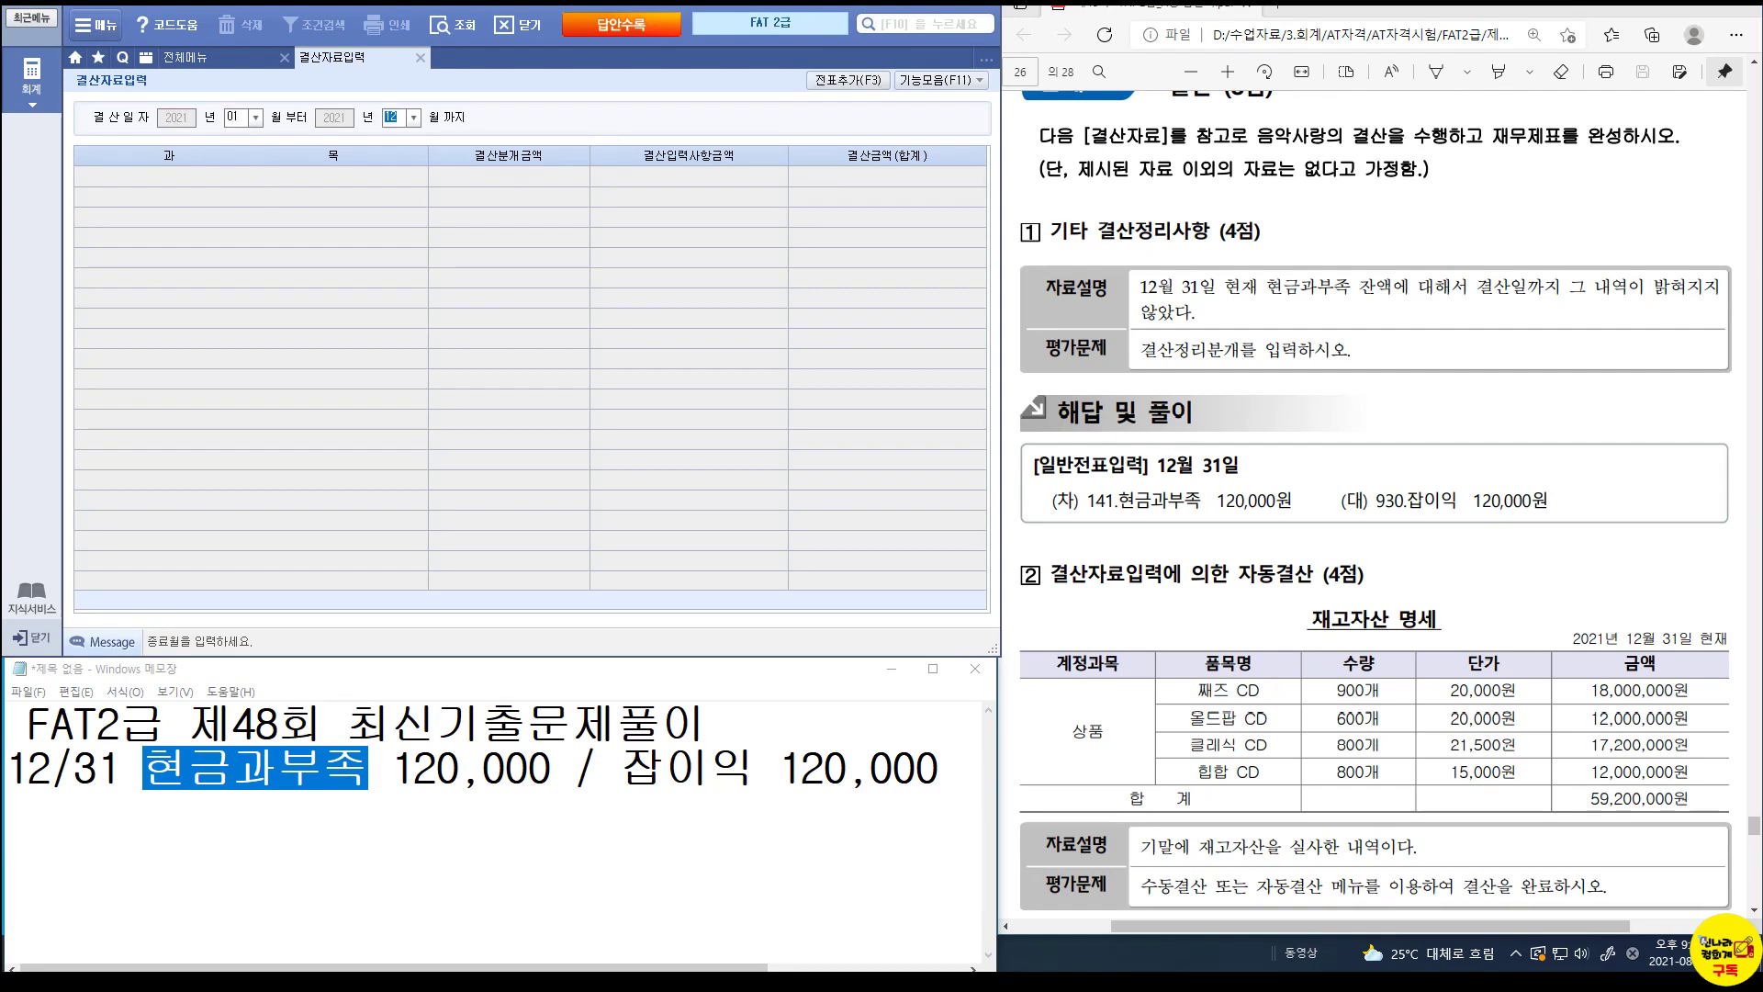
key("Return")
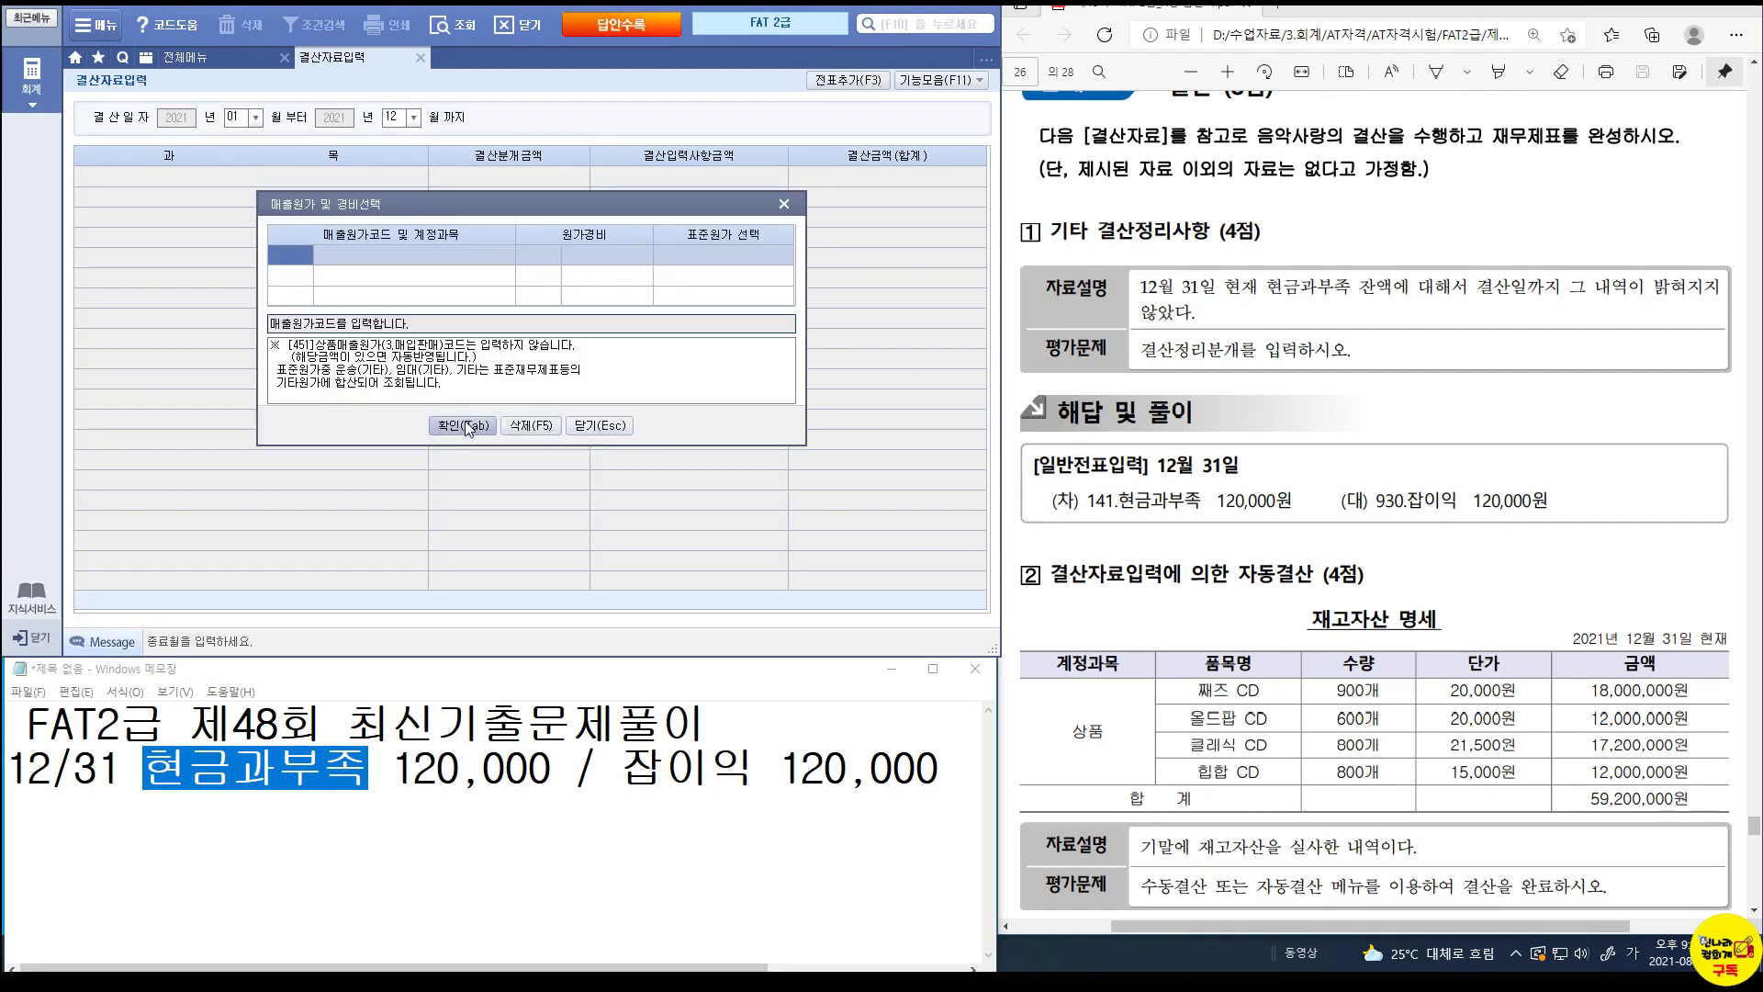
left_click(468, 428)
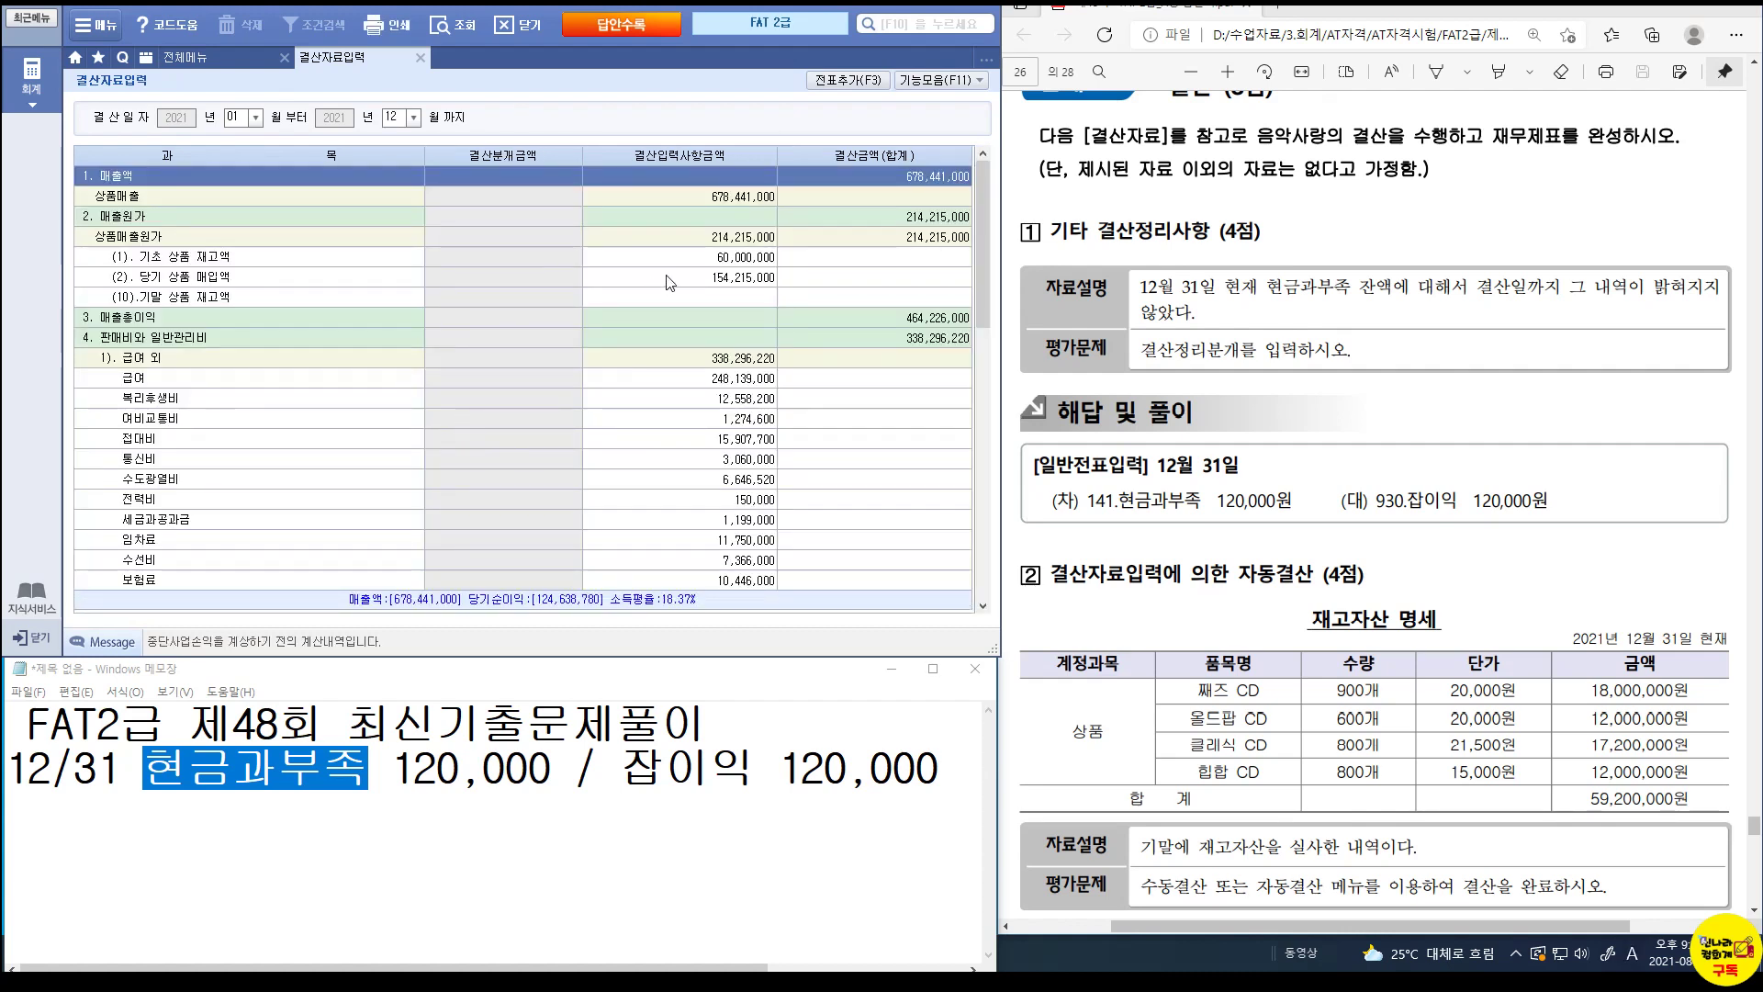
left_click(722, 300)
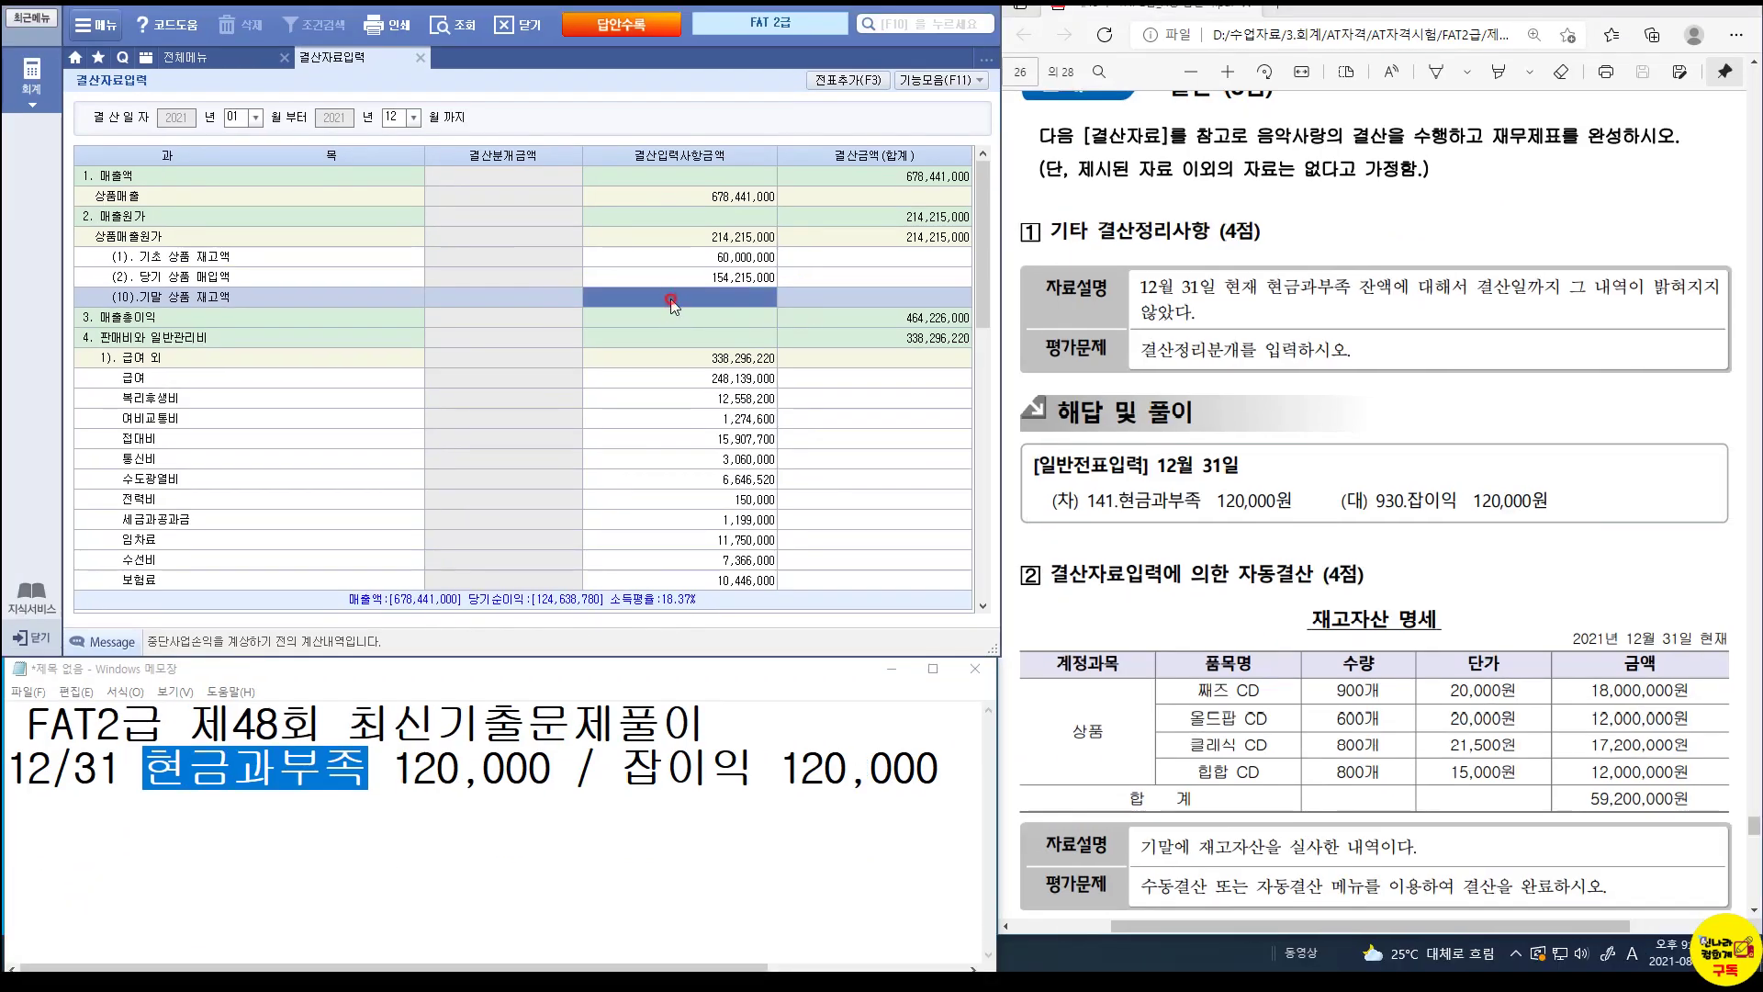
Enter 59,200,000 as the (10).기말 상품 재고액 ending inventory.
left_click(671, 300)
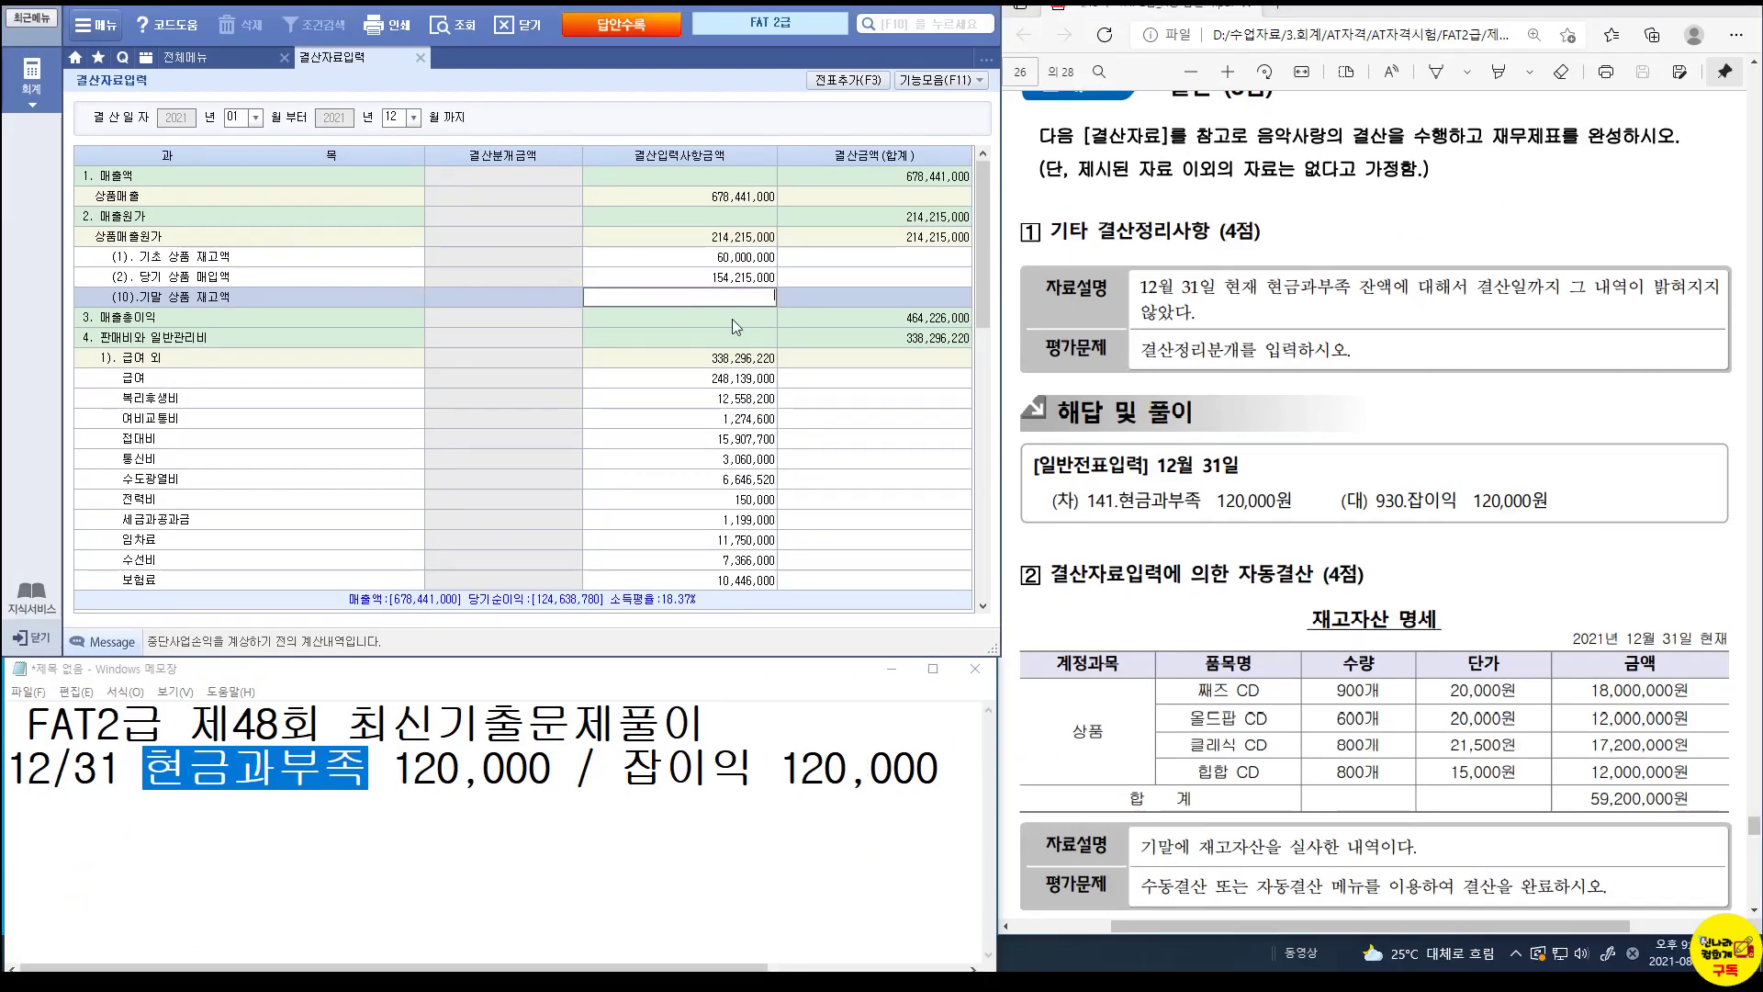
type("59,200,000")
key("Return")
left_click(888, 237)
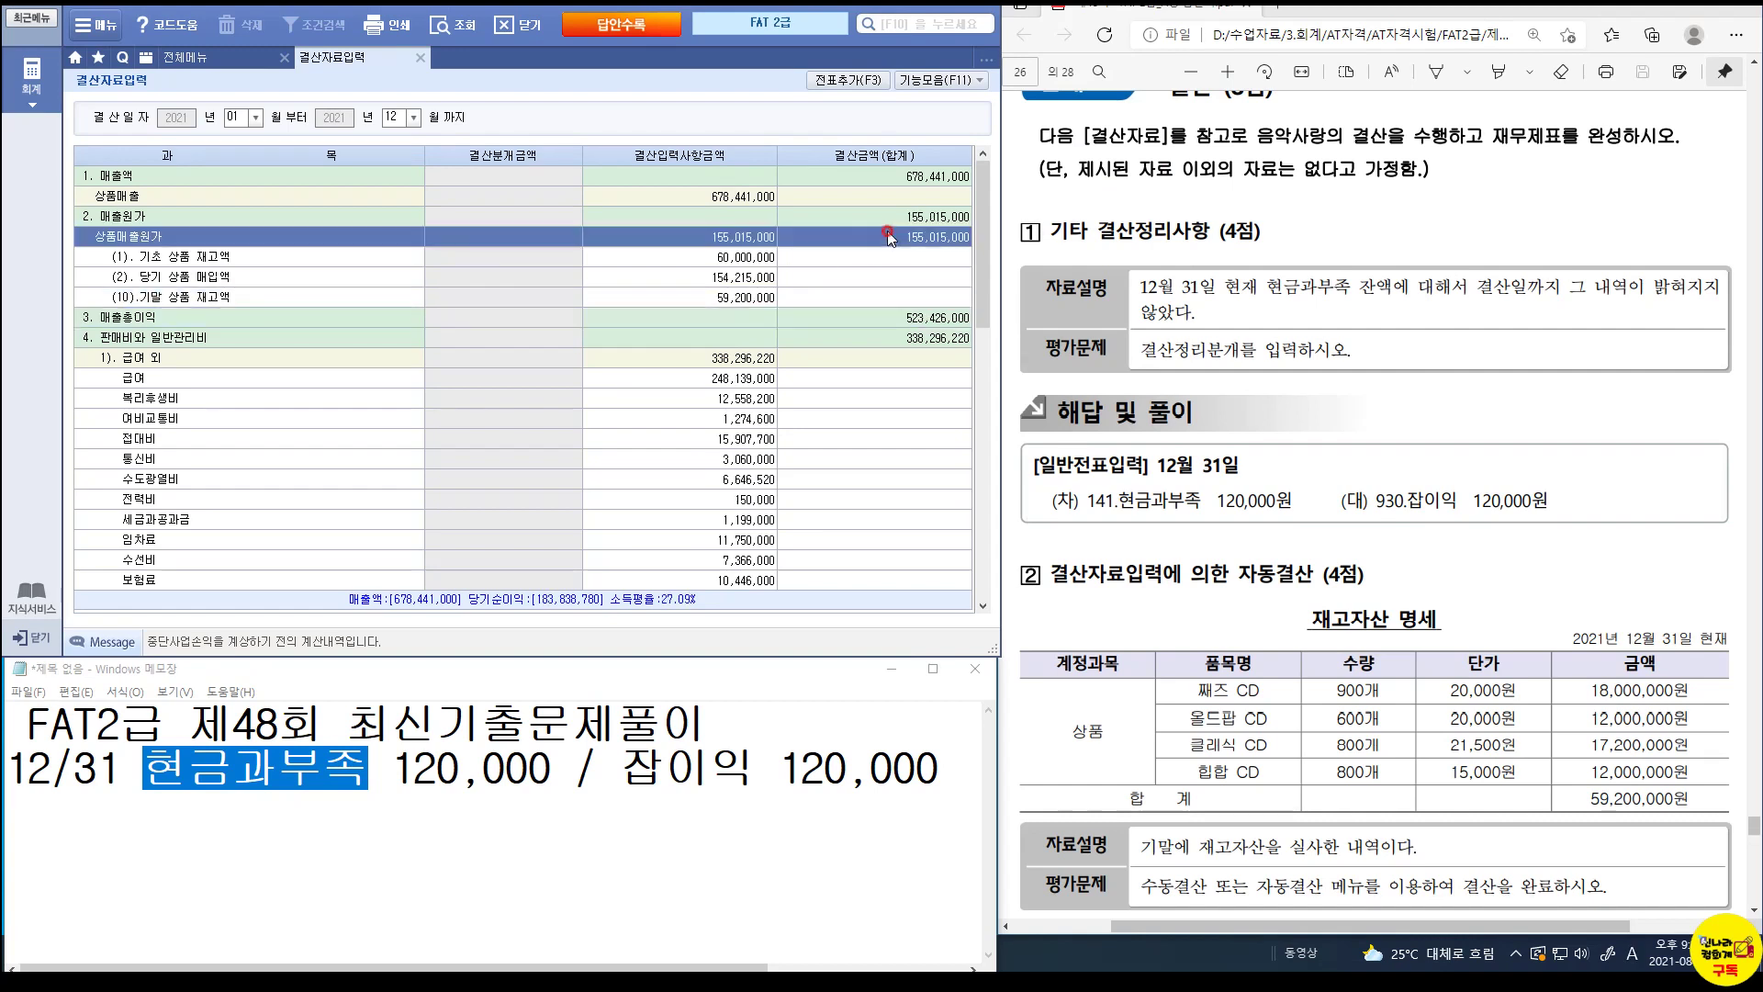
left_click(748, 300)
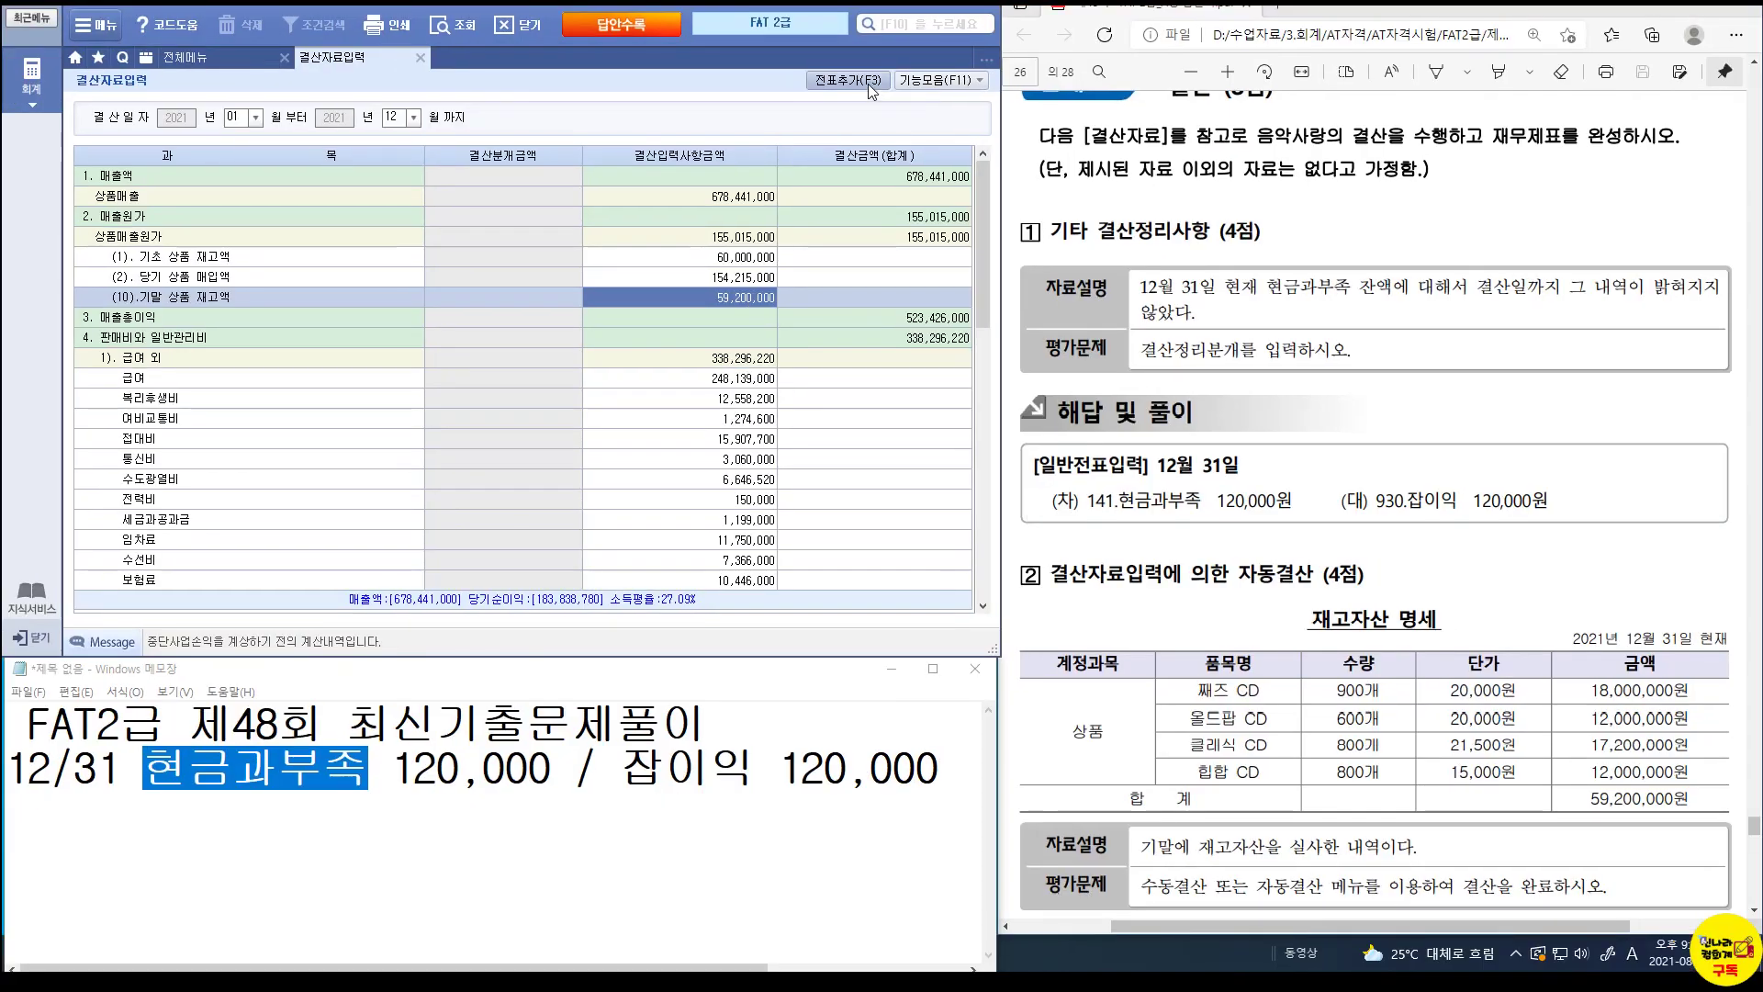
Add the closing entries to the journal with 전표추가(F3), confirming 예.
left_click(898, 110)
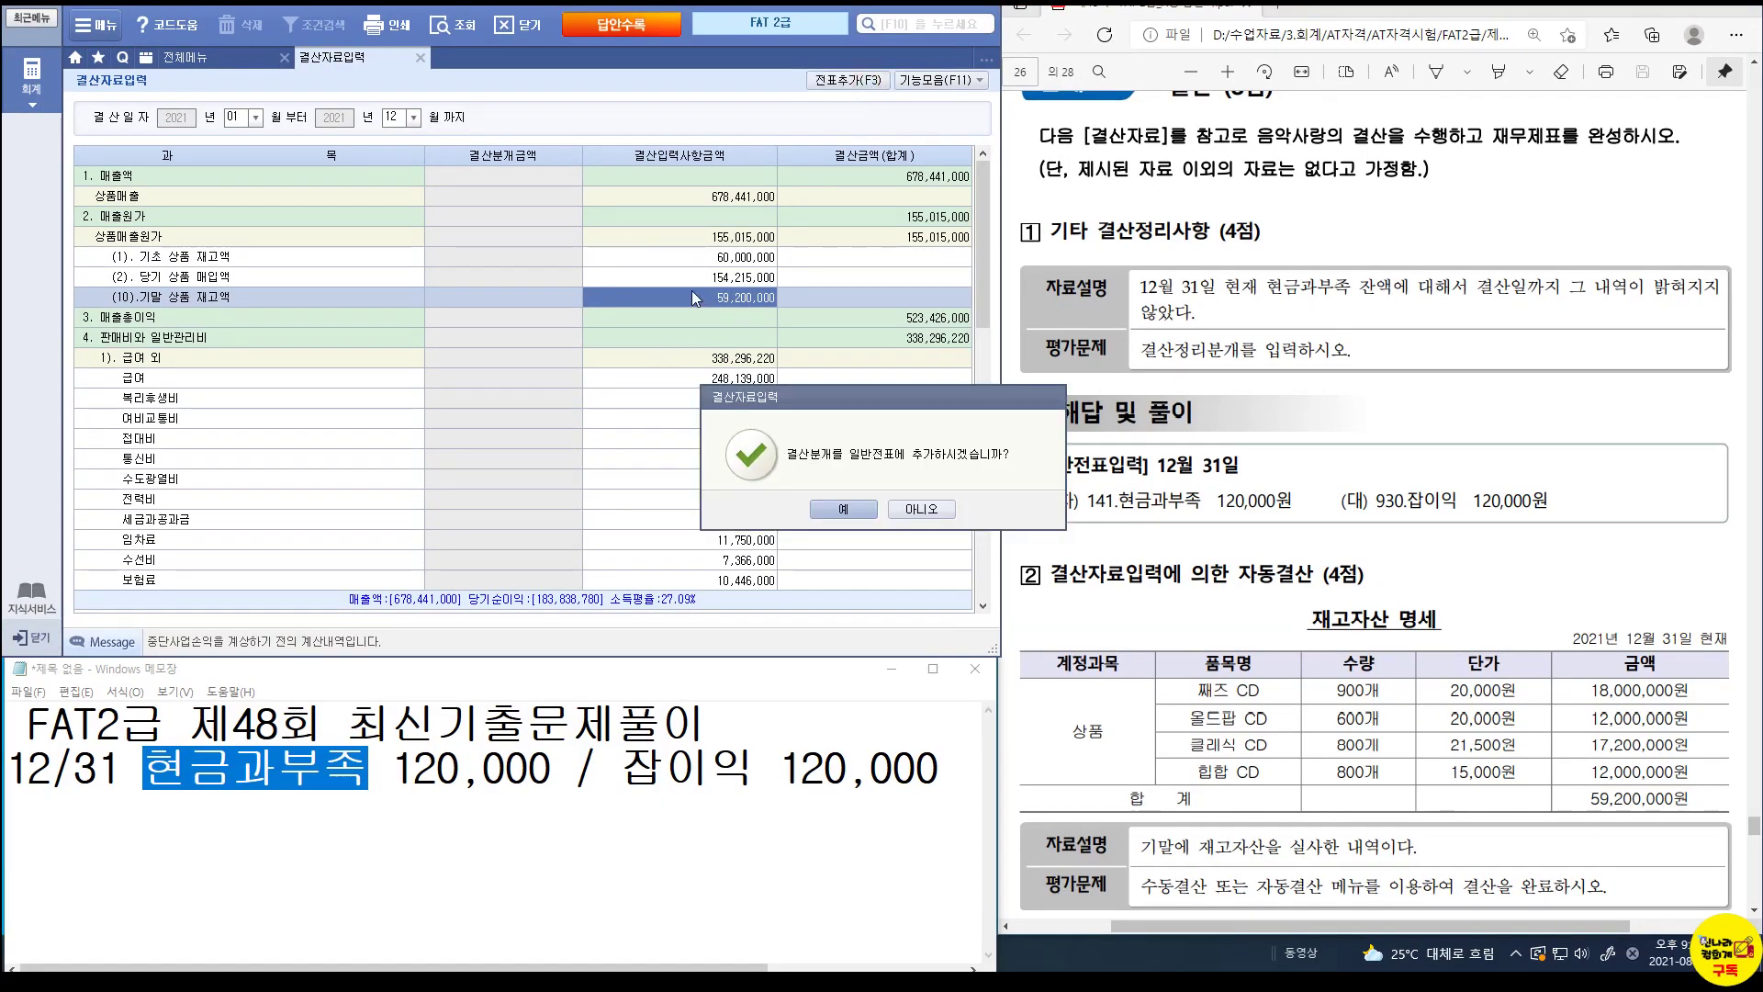
left_click(851, 511)
left_click(870, 514)
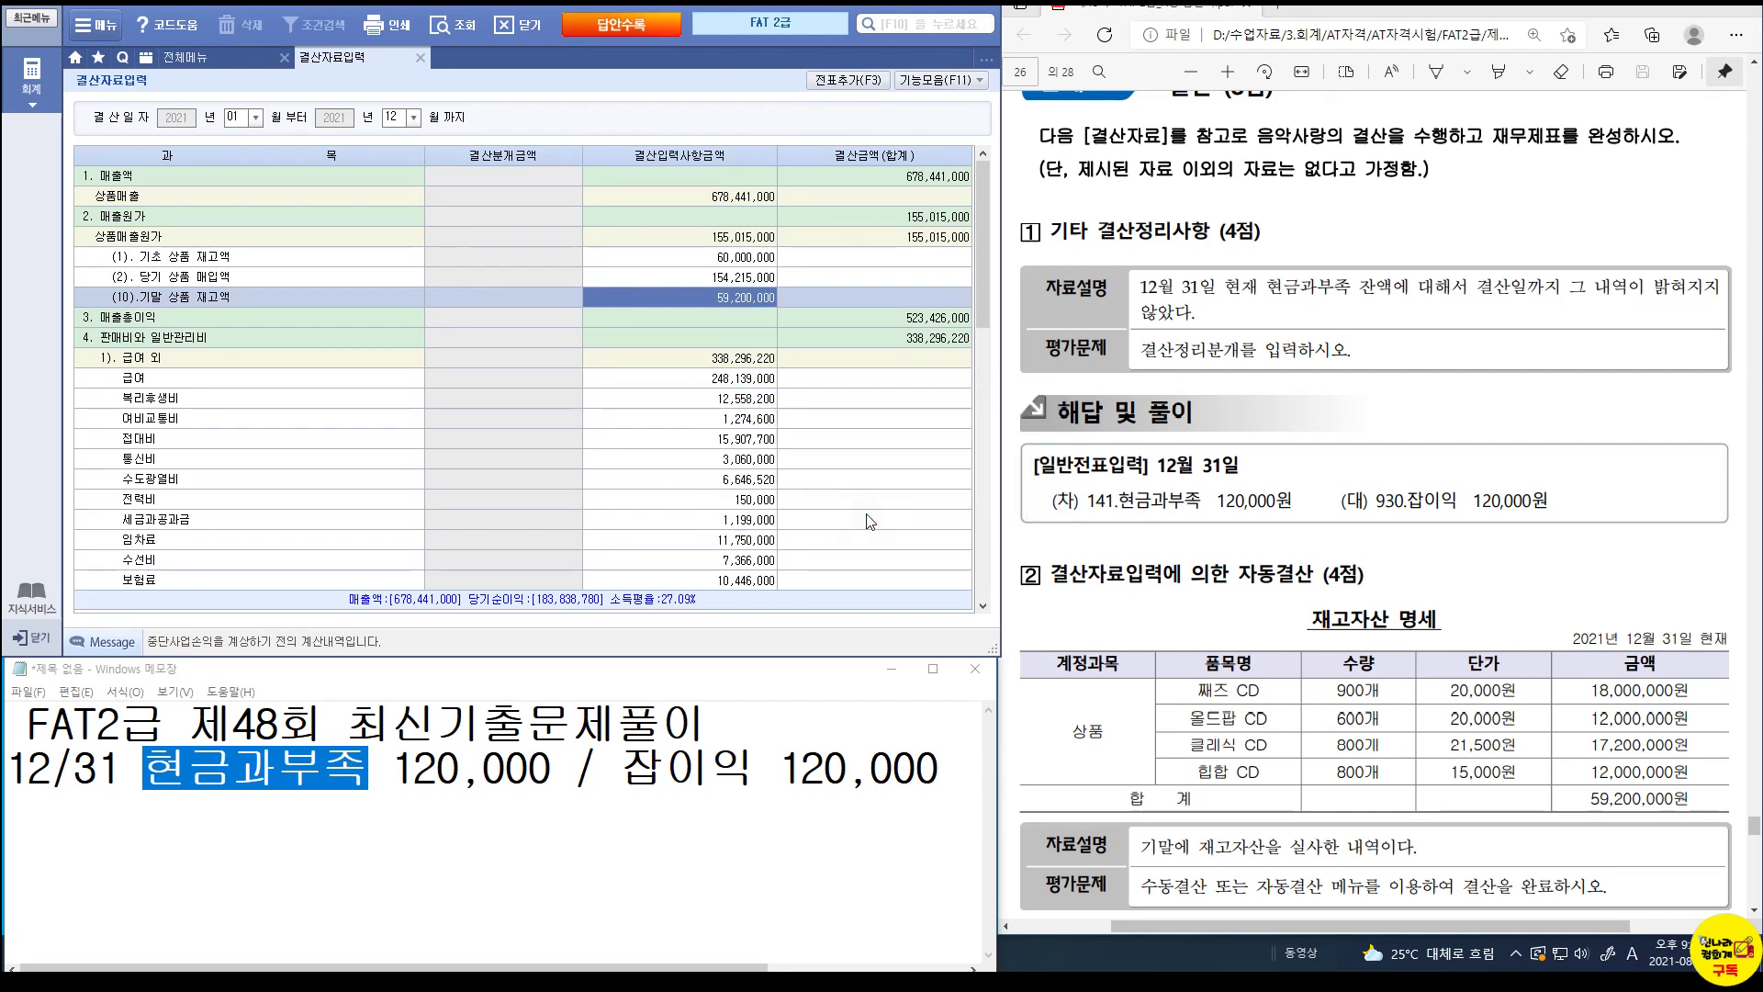
Review December 31 closing voucher 00002 moving 155,015,000 from 146 상품 to 451 상품매출원가.
left_click(217, 68)
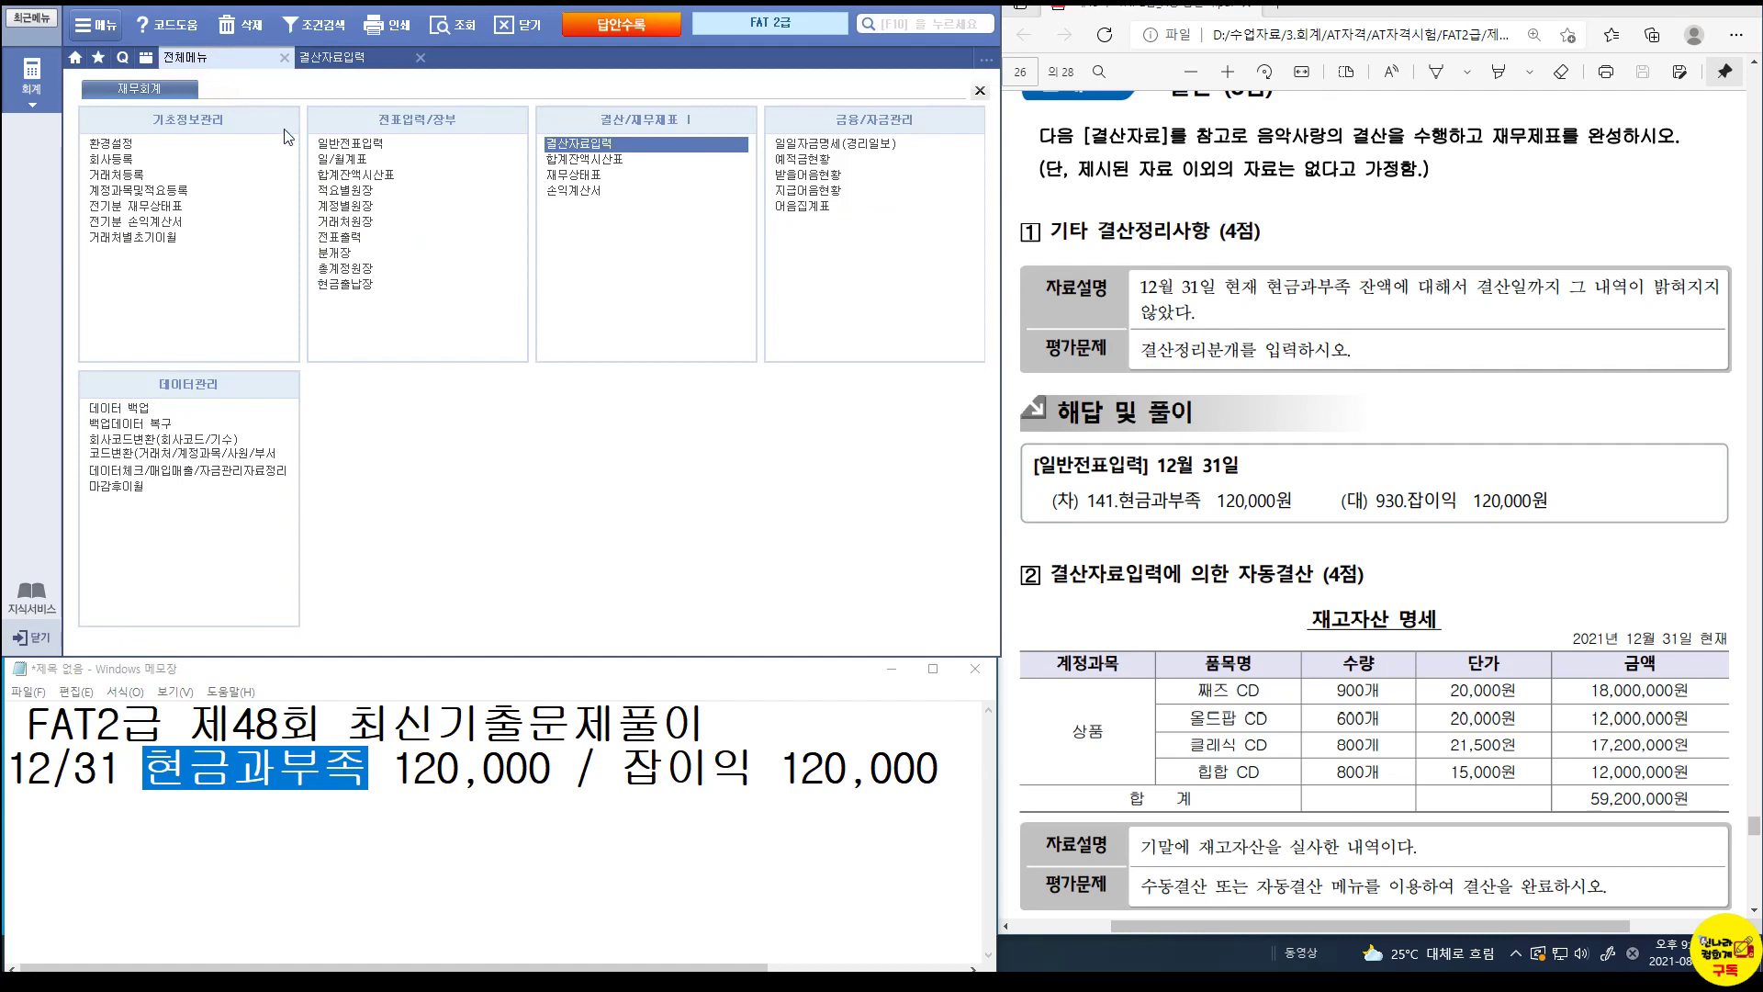
left_click(329, 149)
type("12")
key("Return")
type("31")
key("Return")
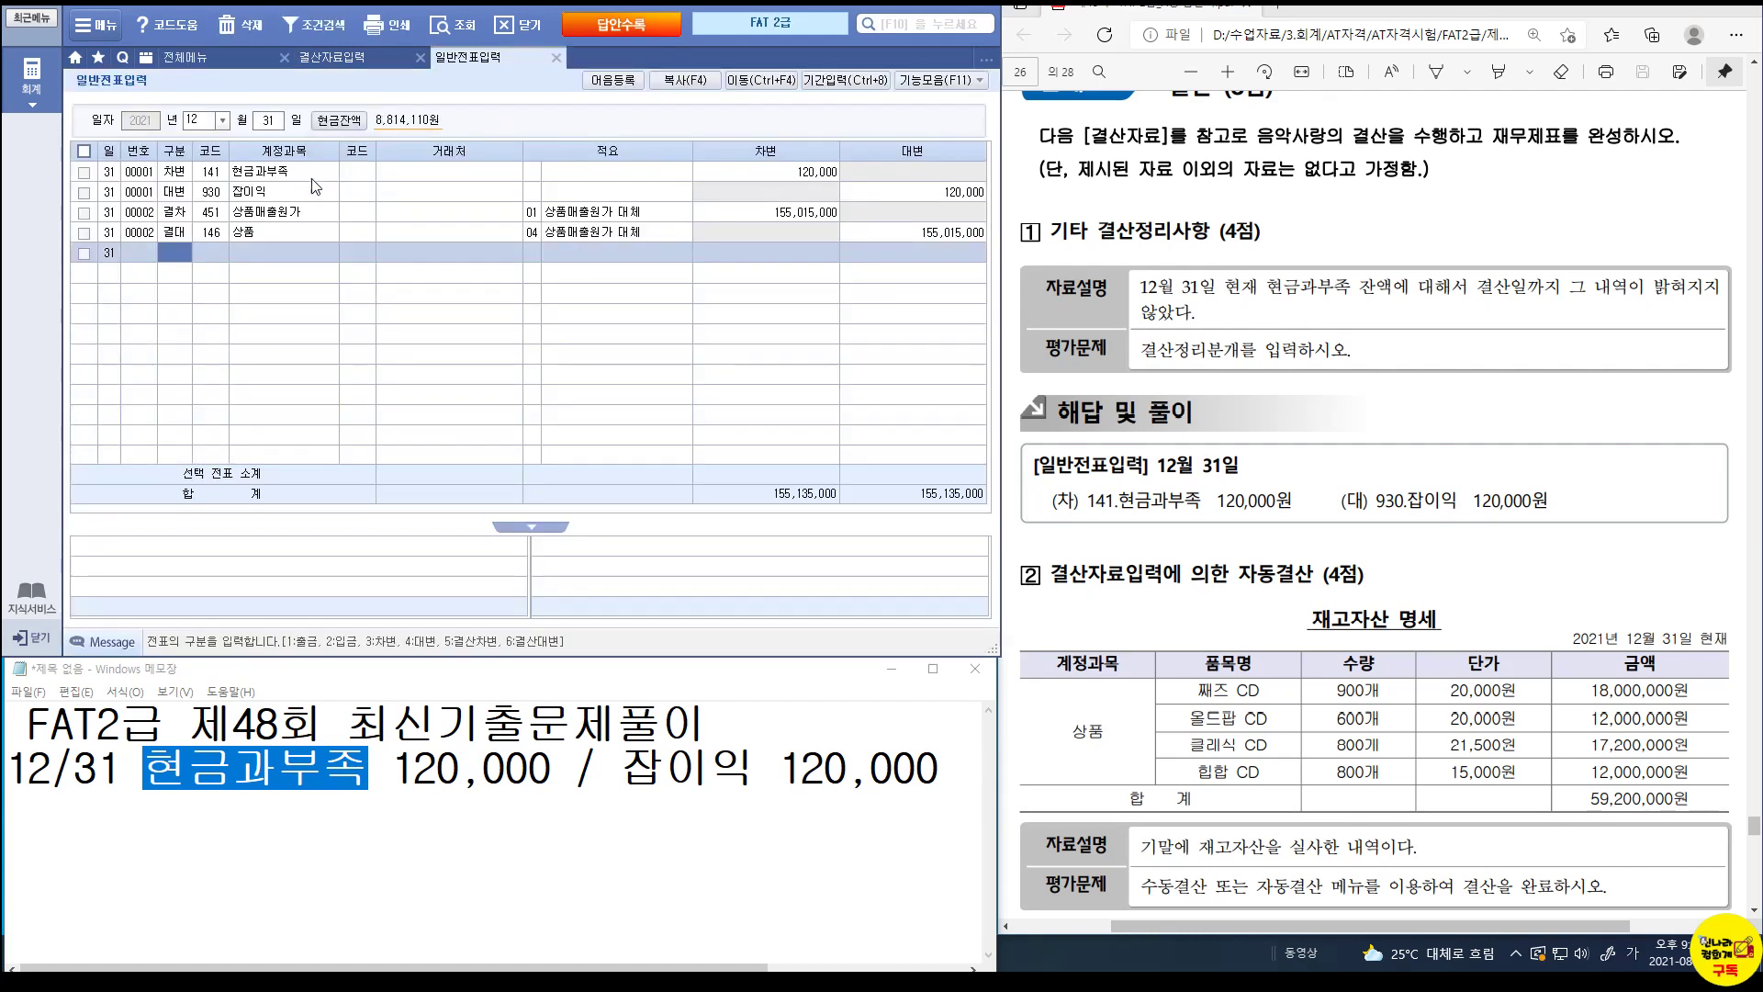
left_click(277, 213)
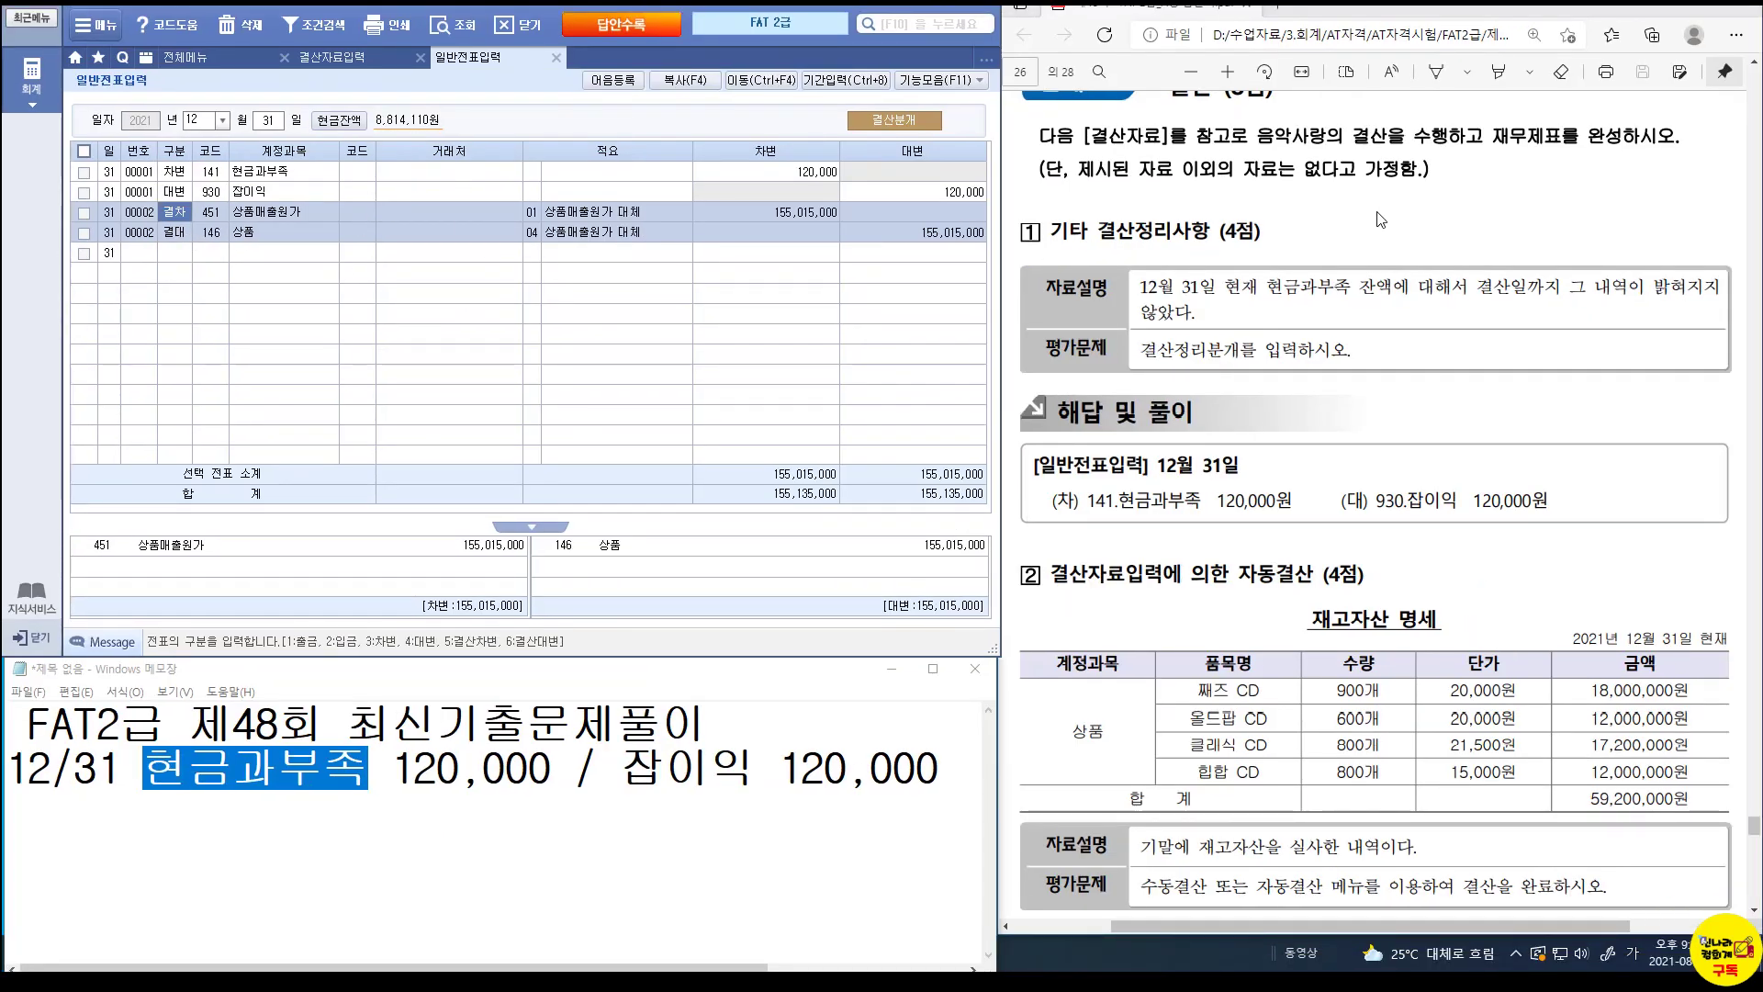
left_click(250, 60)
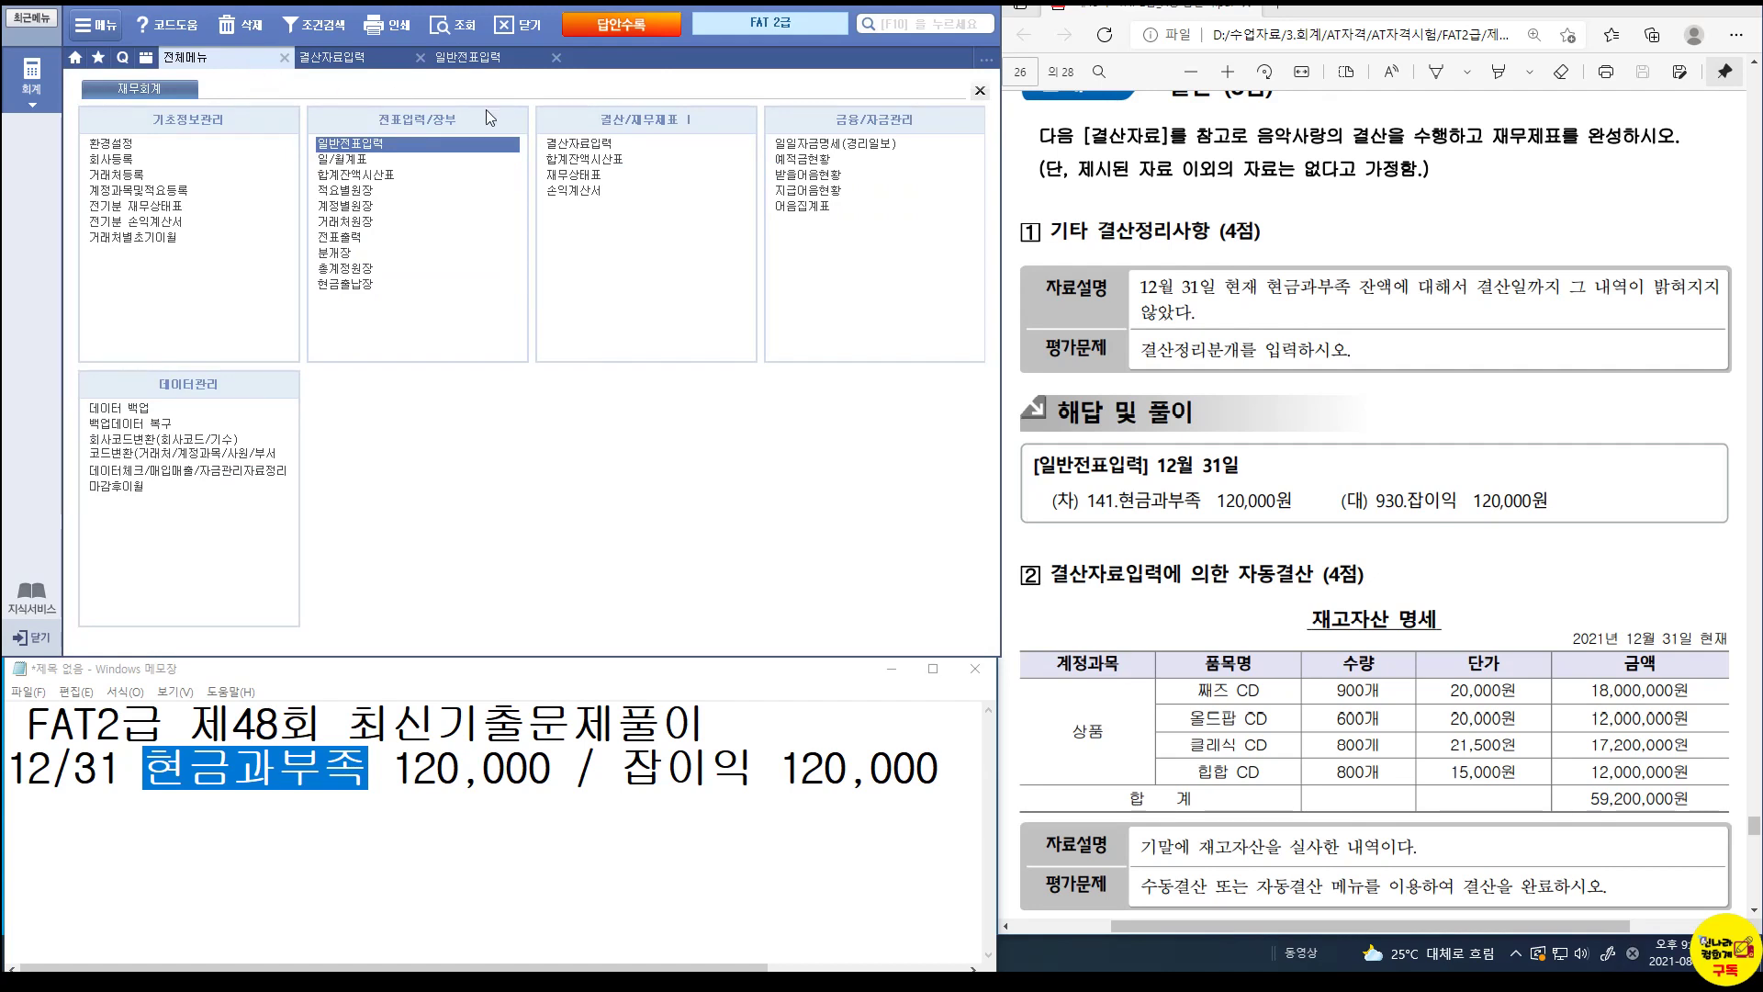
Open the 손익계산서 through December and check net income 183,838,780.
left_click(582, 195)
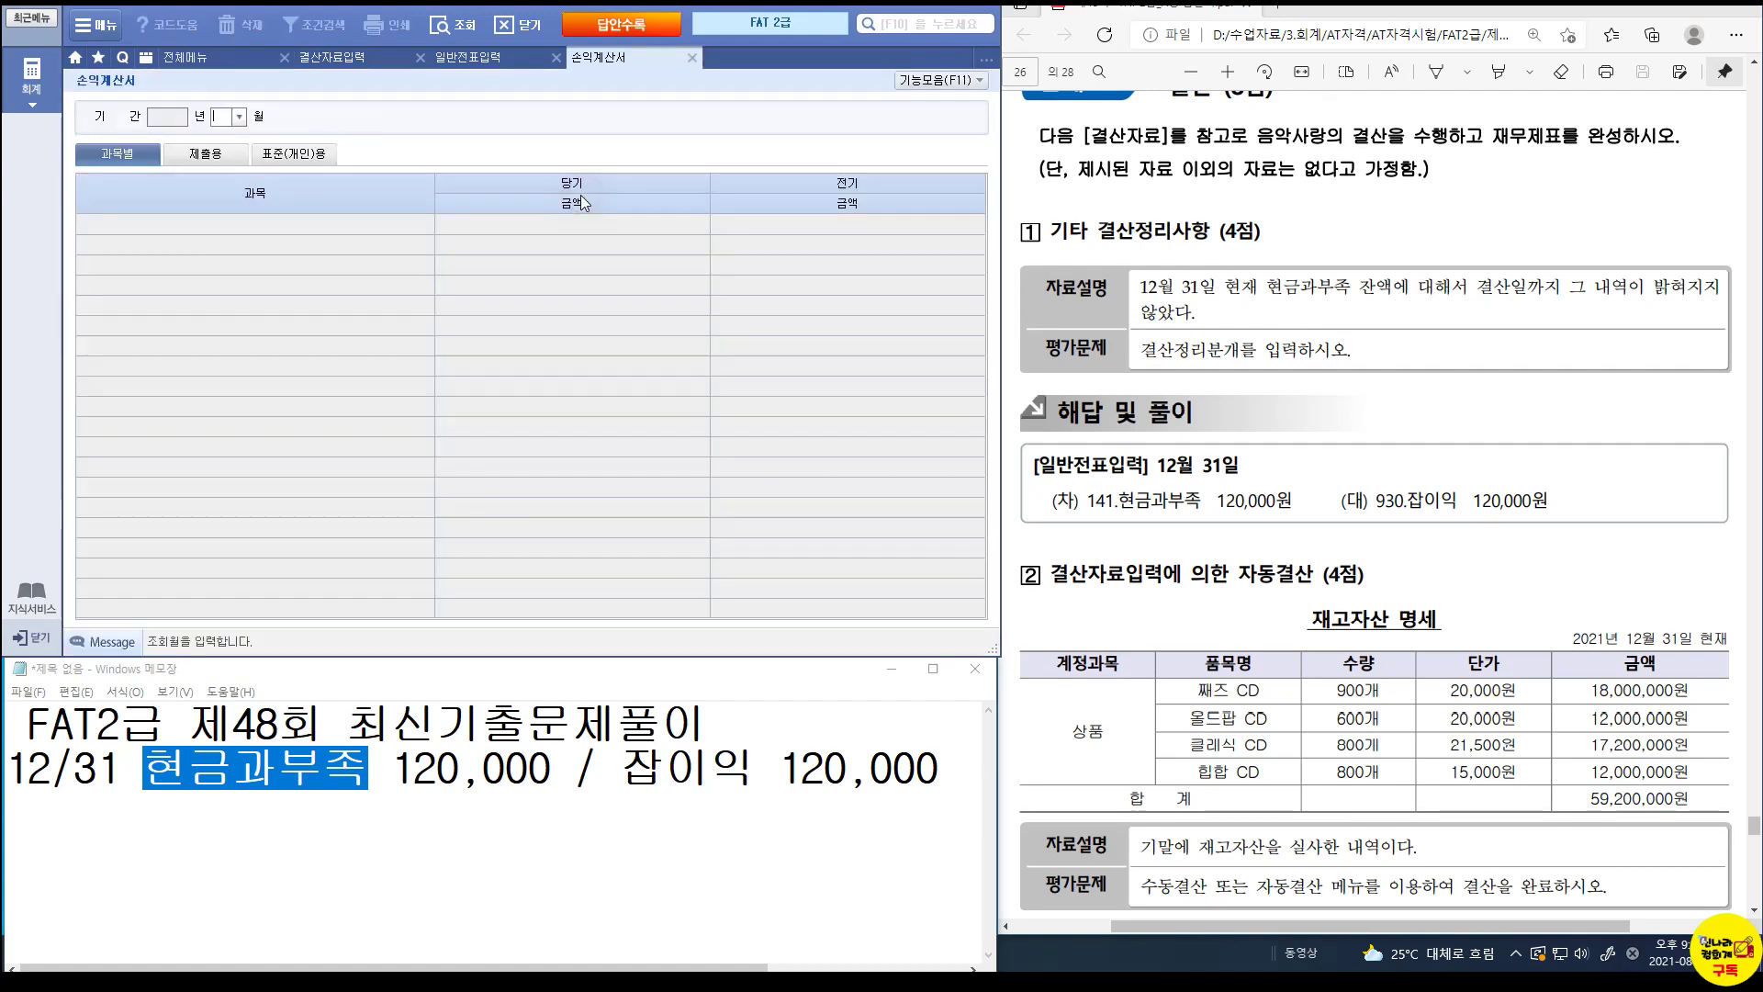
type("12")
key("Return")
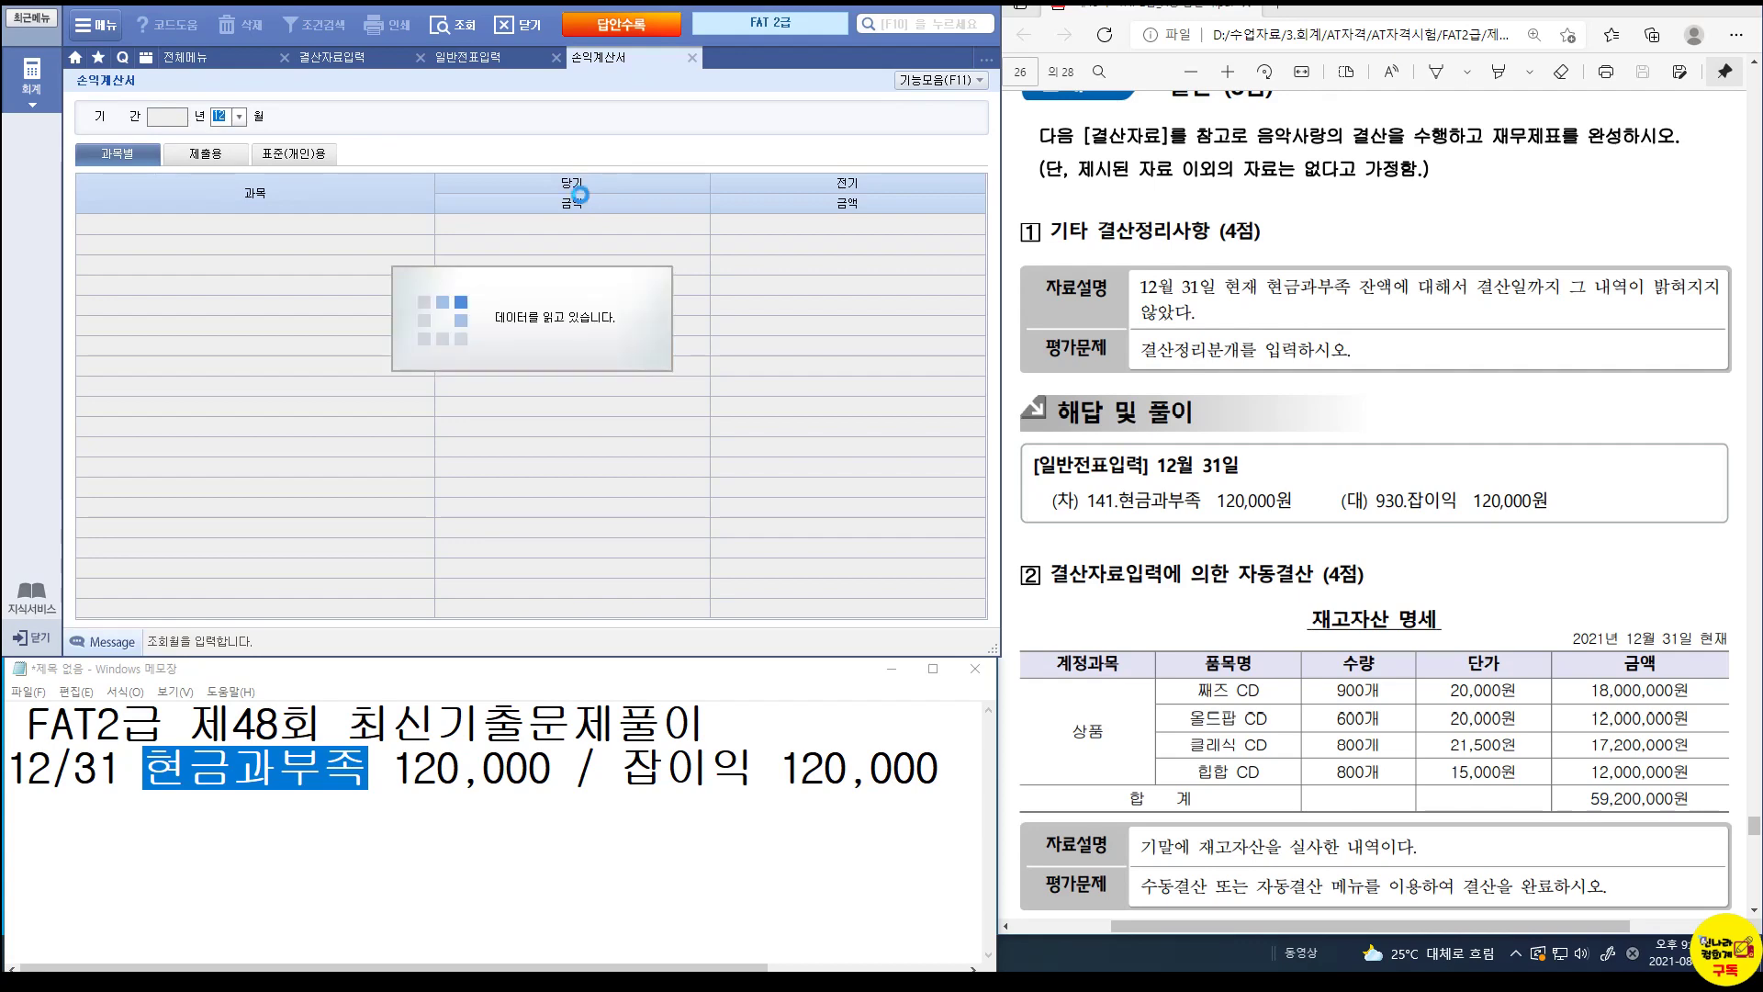
scroll(589, 347, "down", 6)
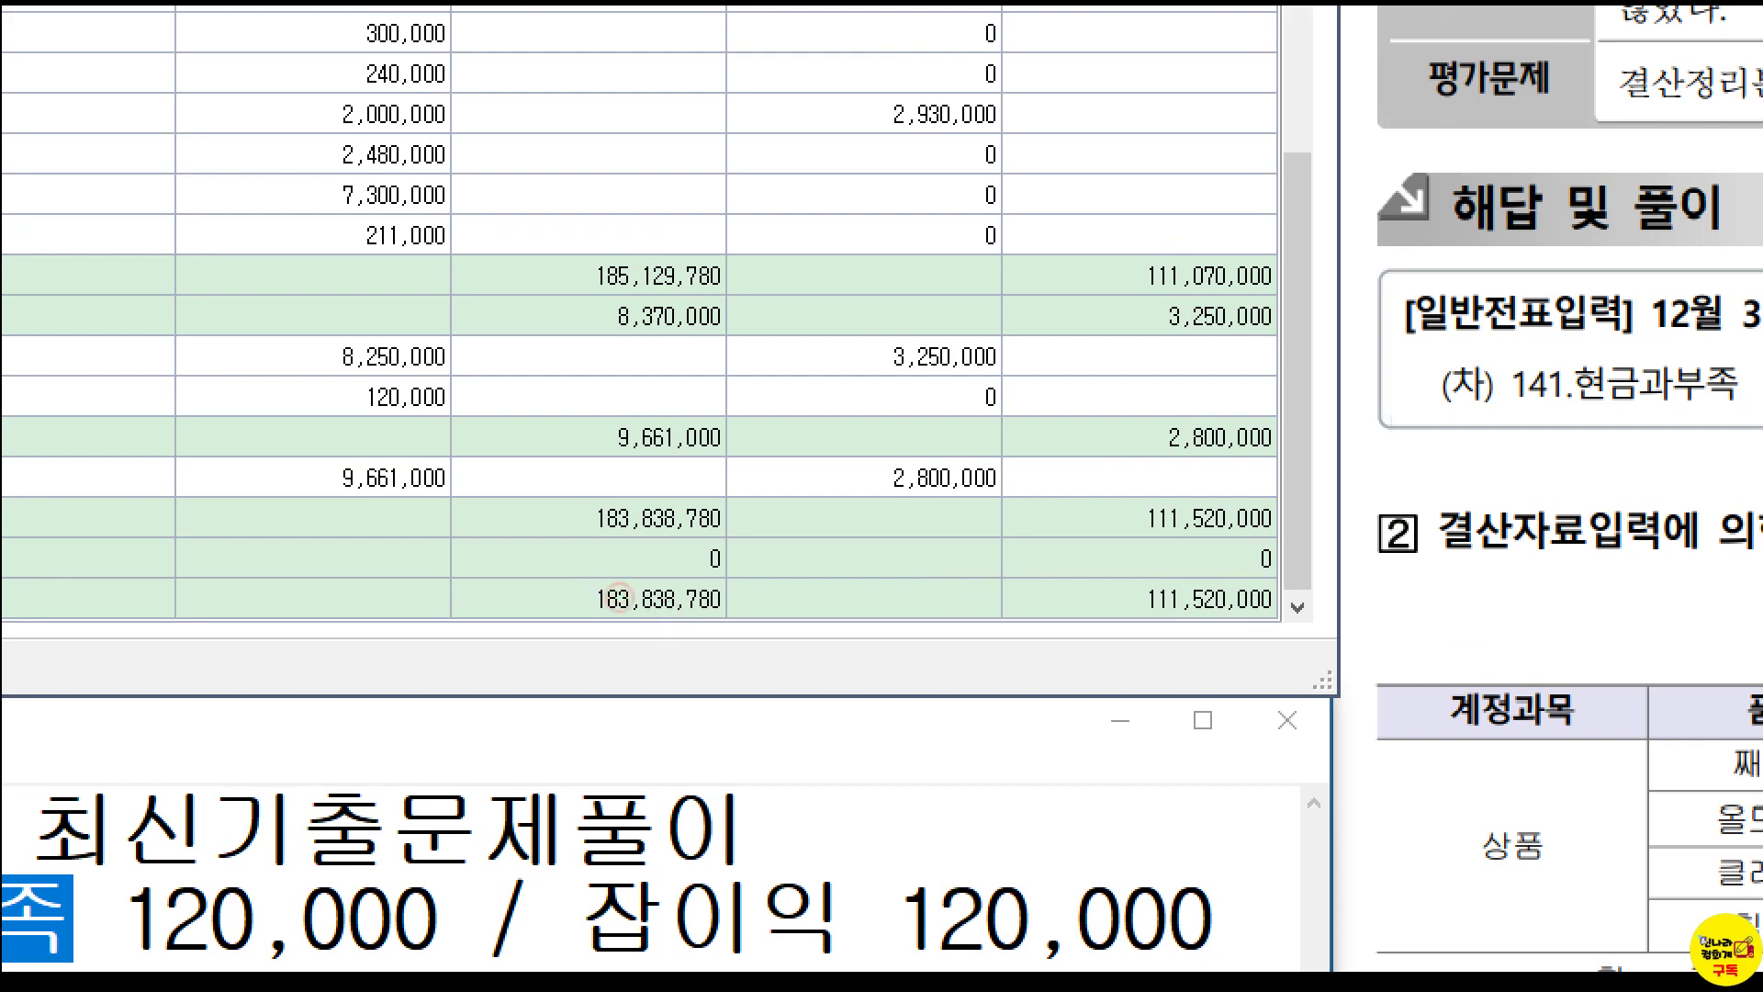
left_click_drag(570, 573, 733, 625)
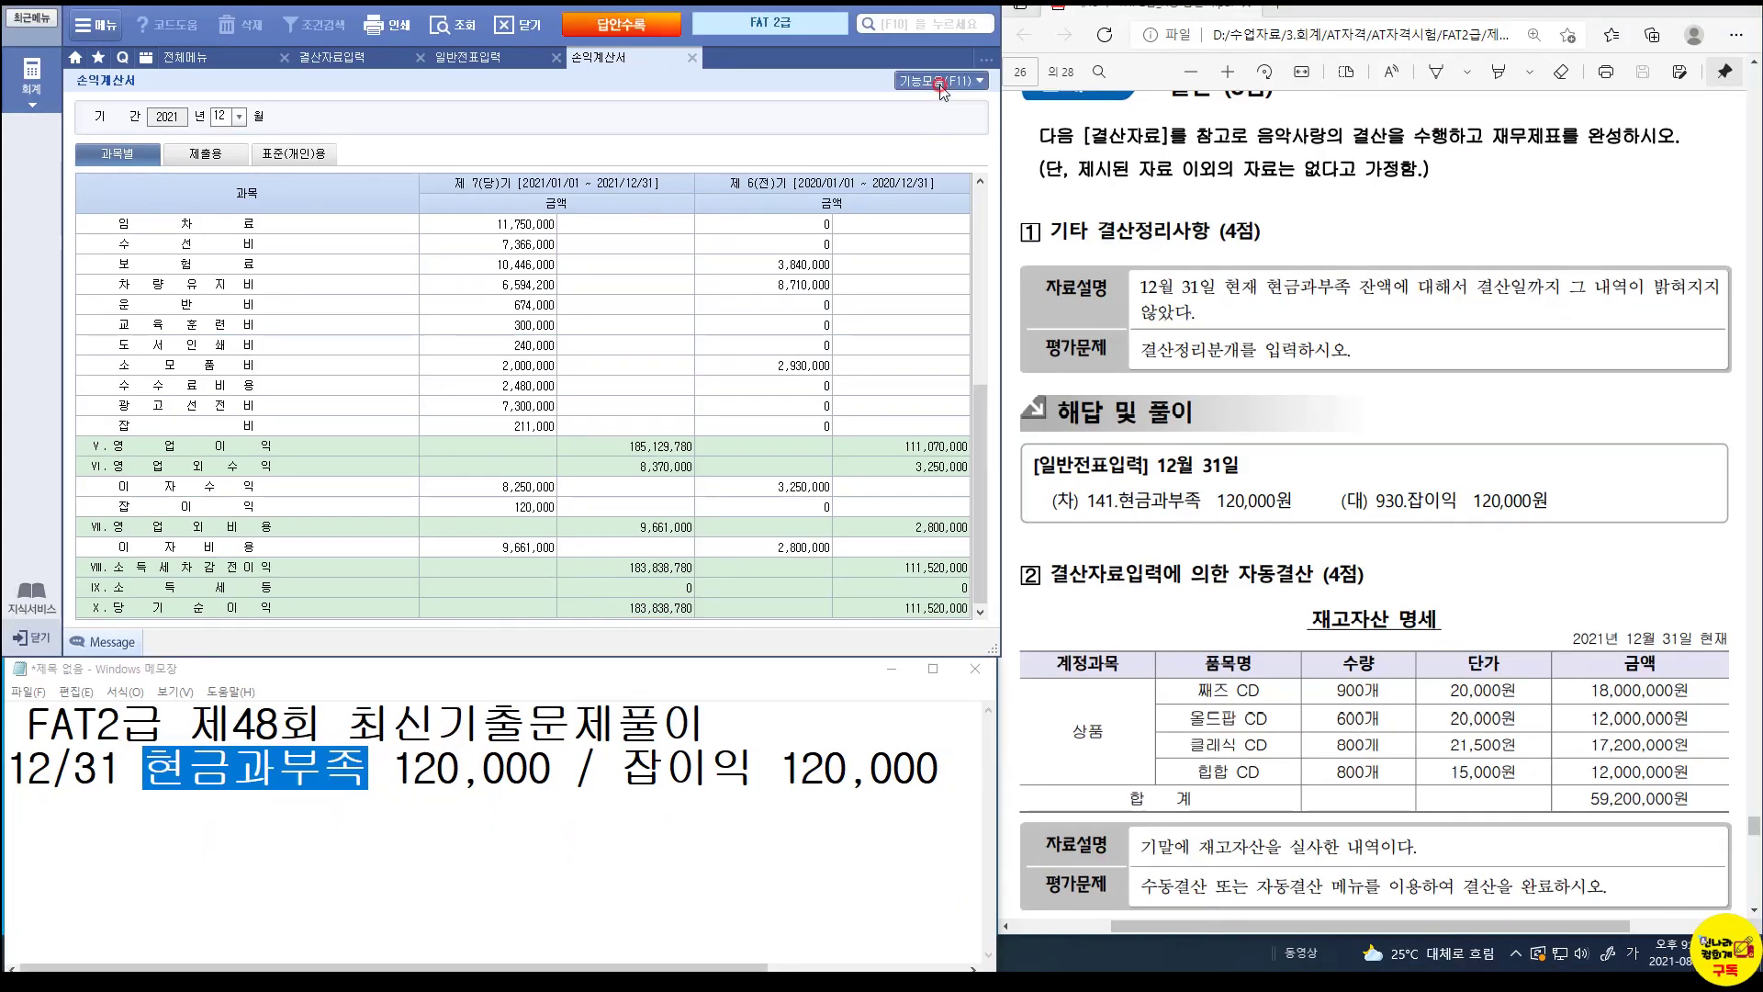
Add the income statement's closing entries to vouchers via 기능모음(F11) > 추가.
left_click(941, 83)
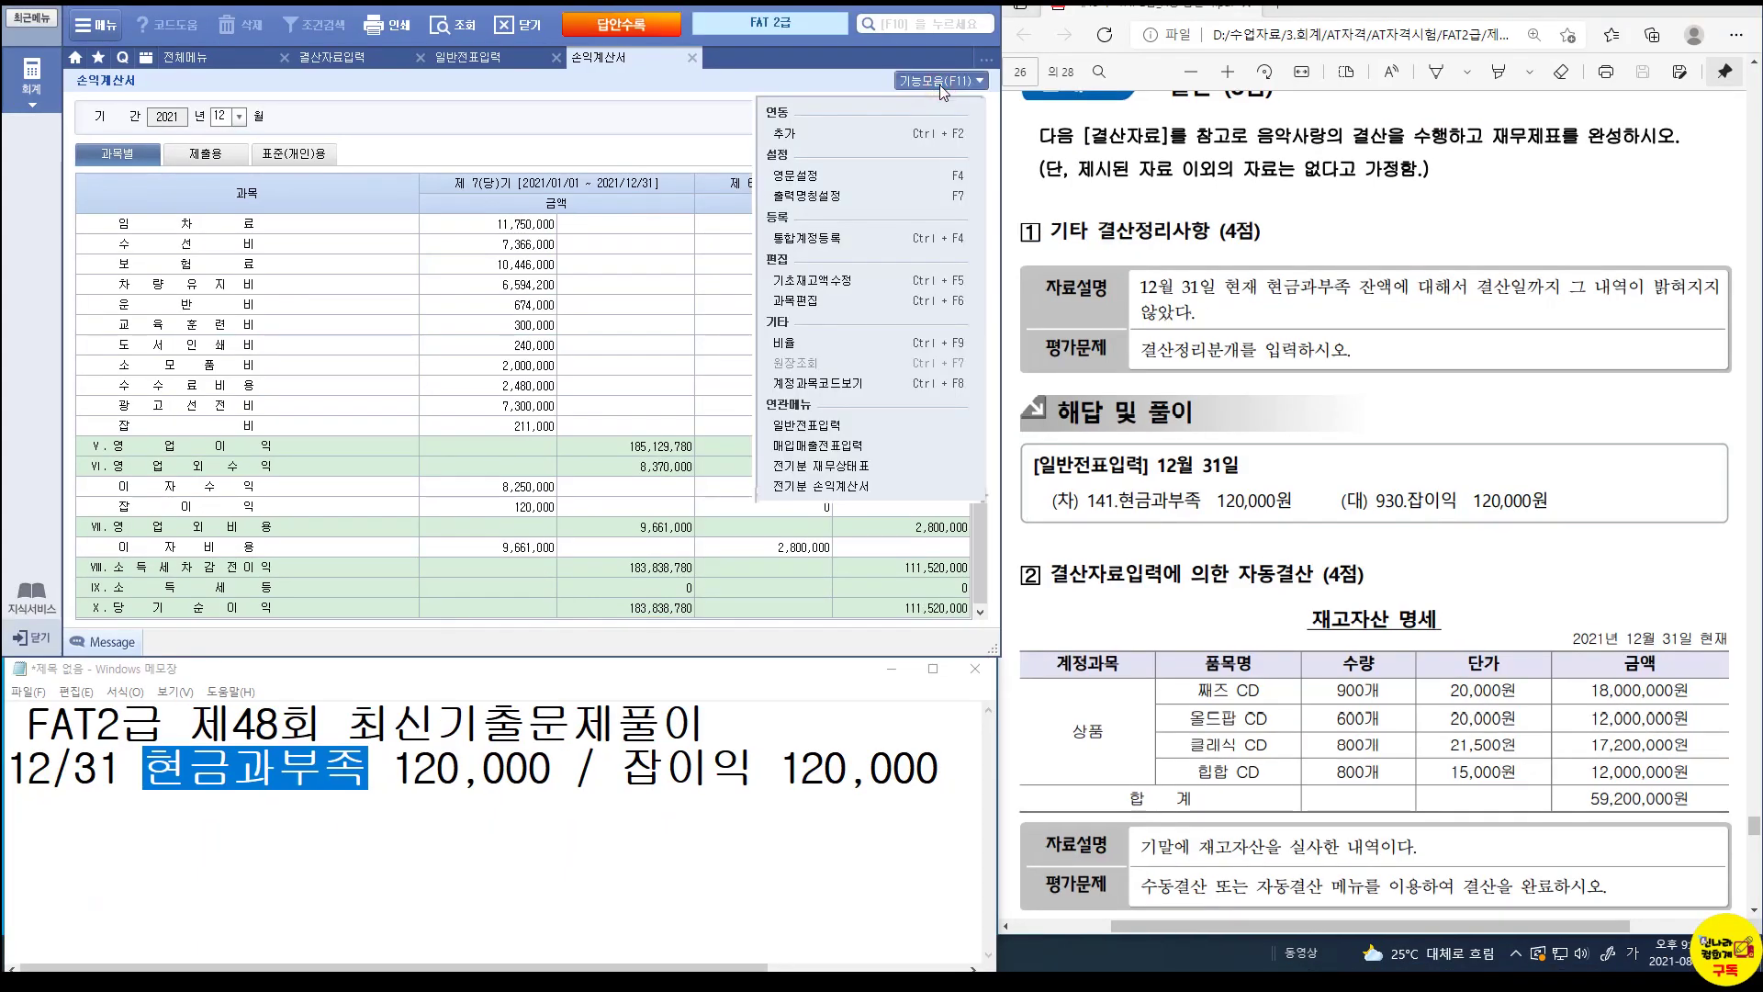
left_click(814, 138)
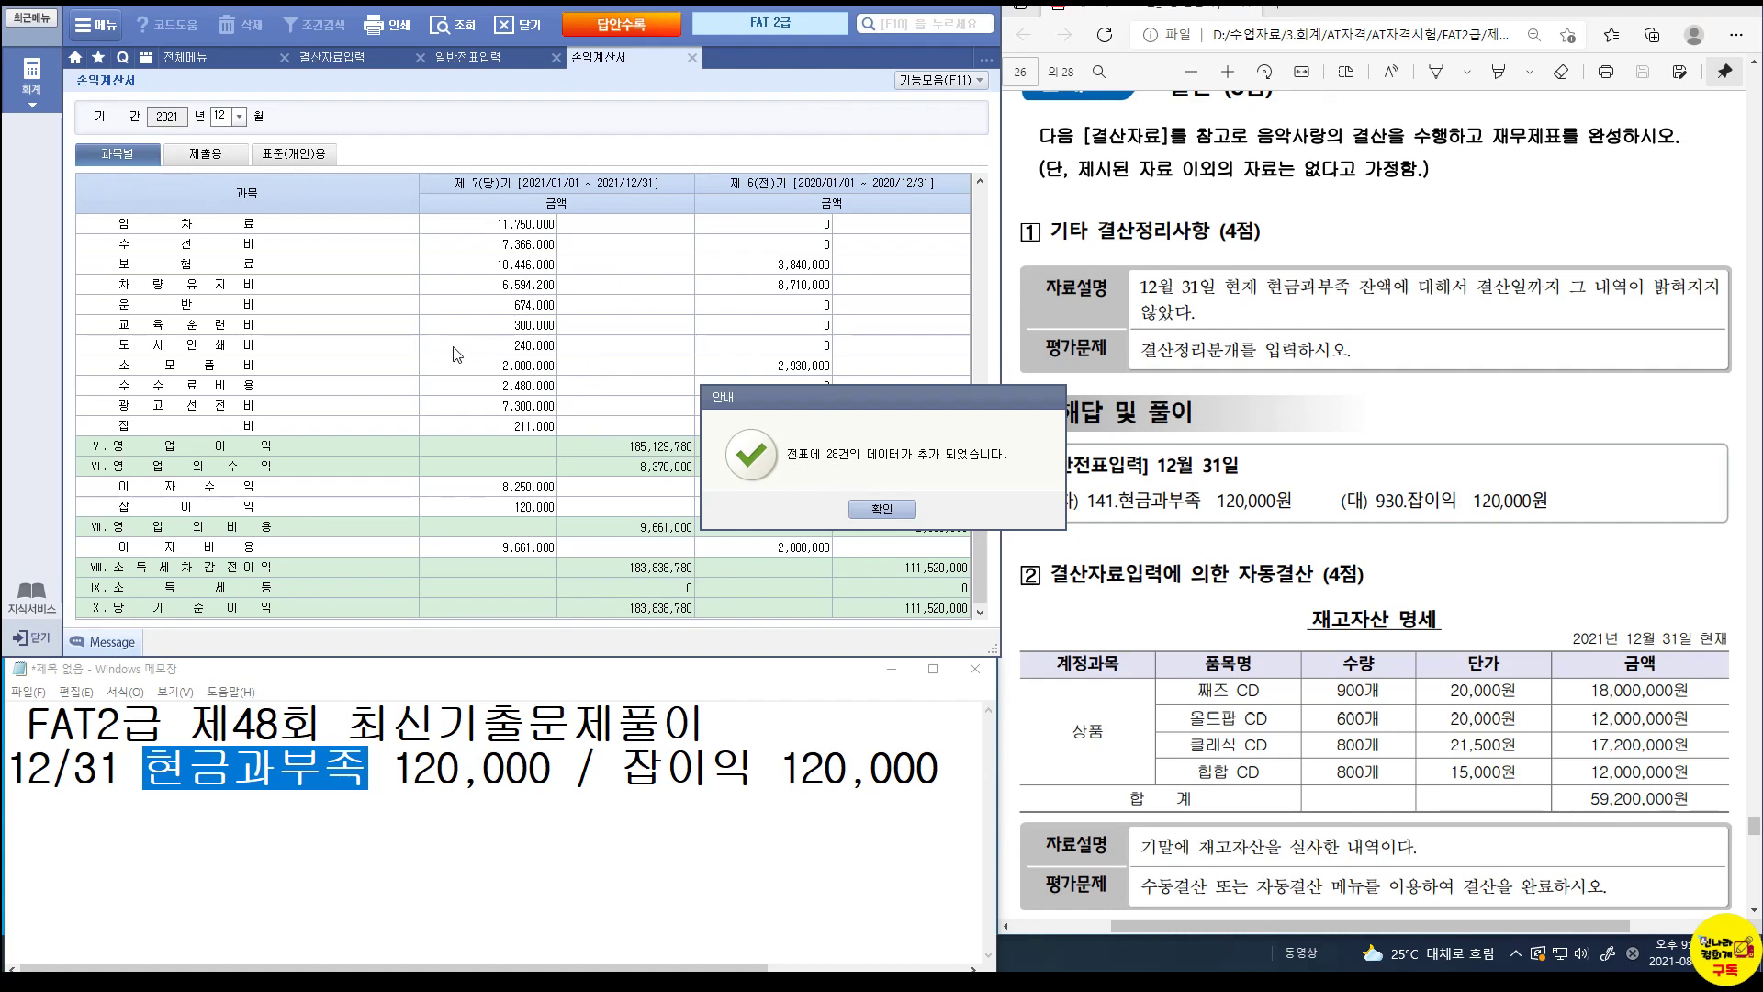
left_click(908, 511)
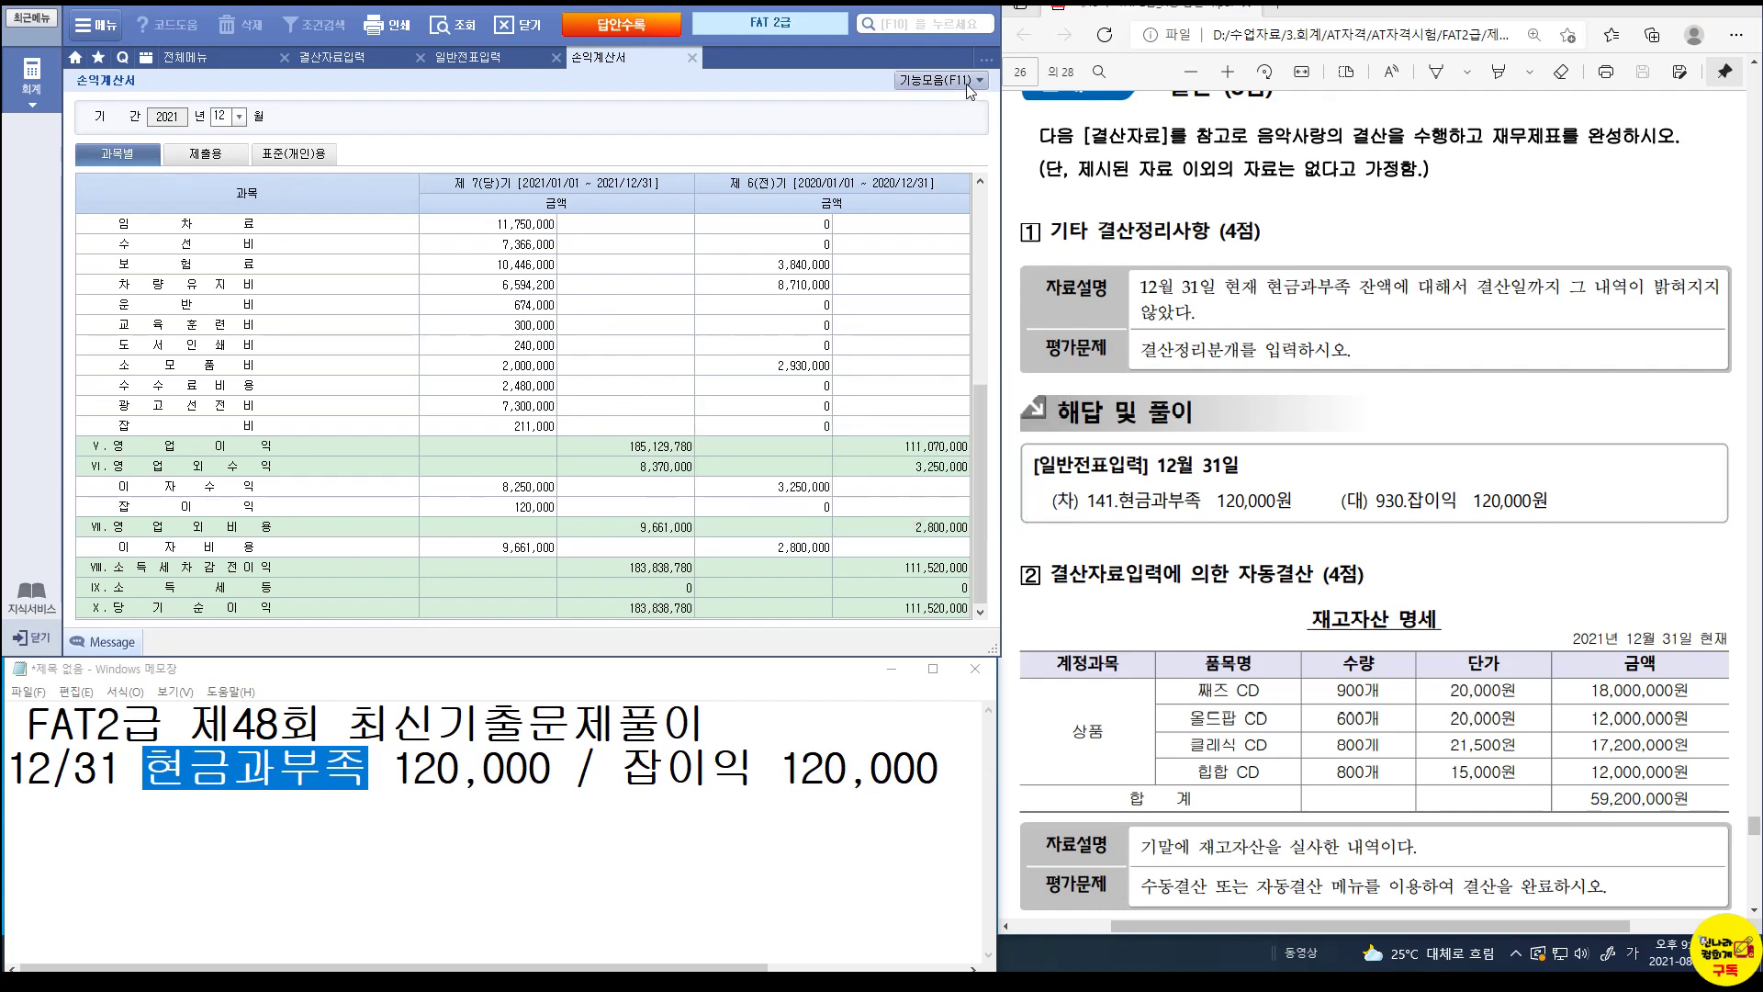
Review December 31 vouchers 00004 and 00001, including the 400 손익 closing transfers.
left_click(459, 58)
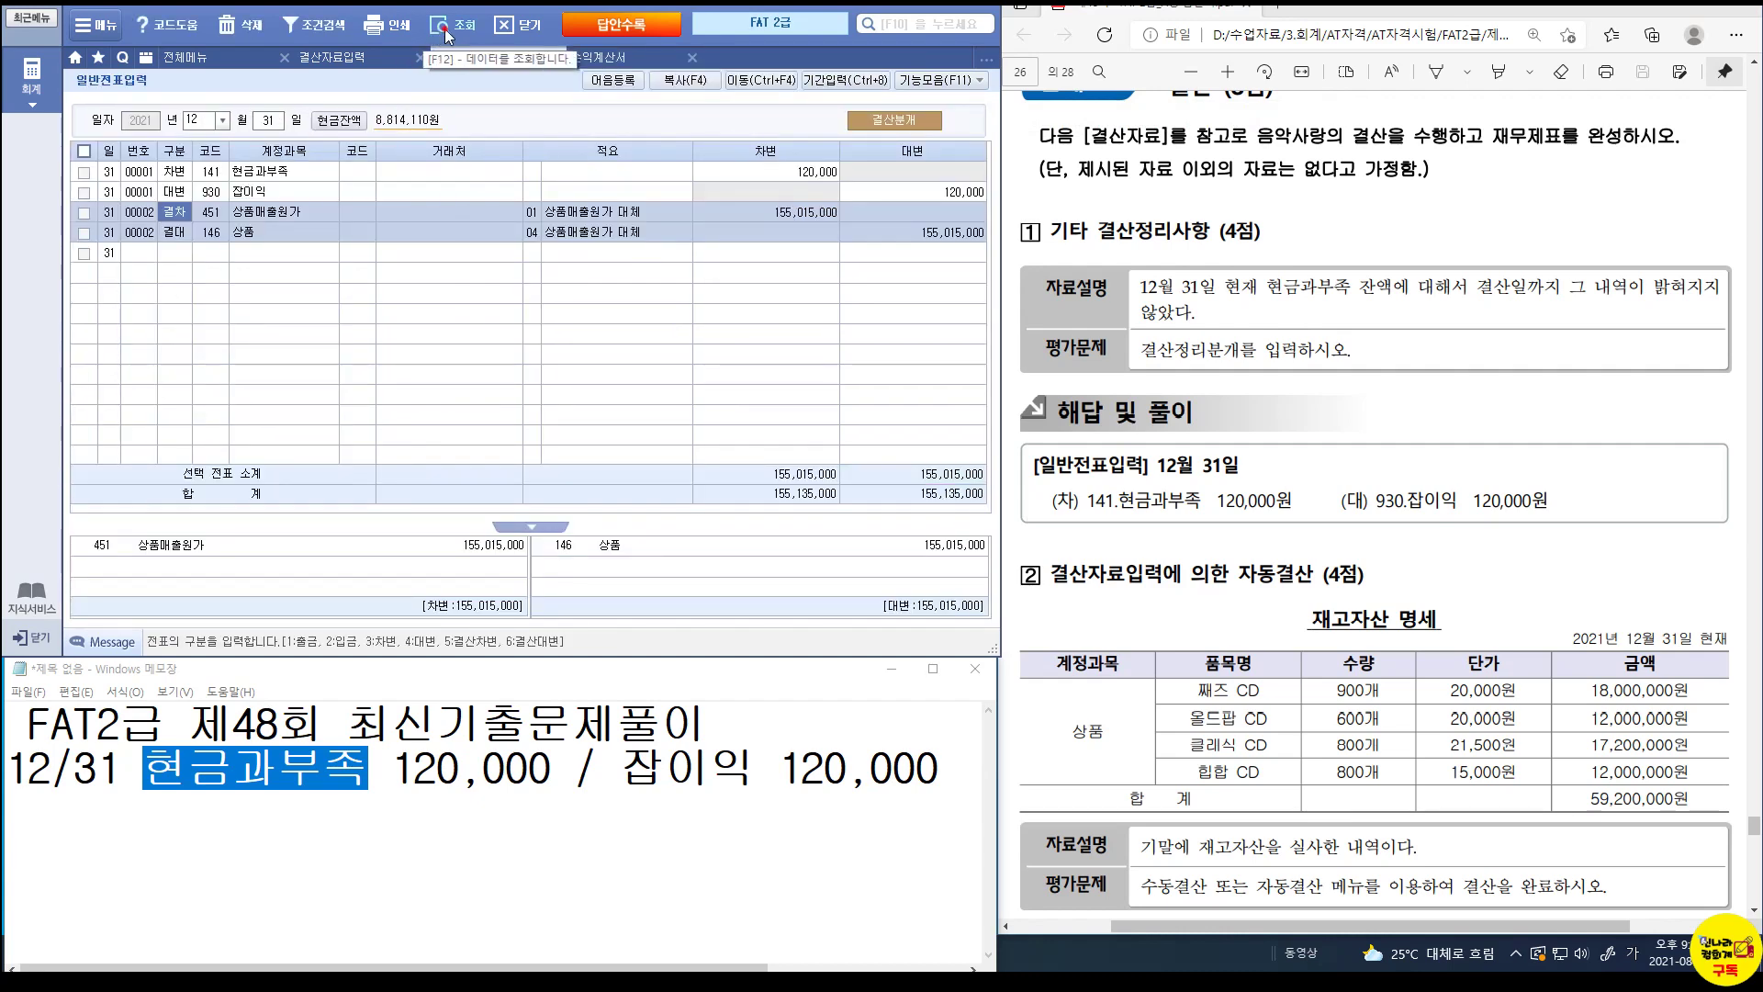
left_click(271, 375)
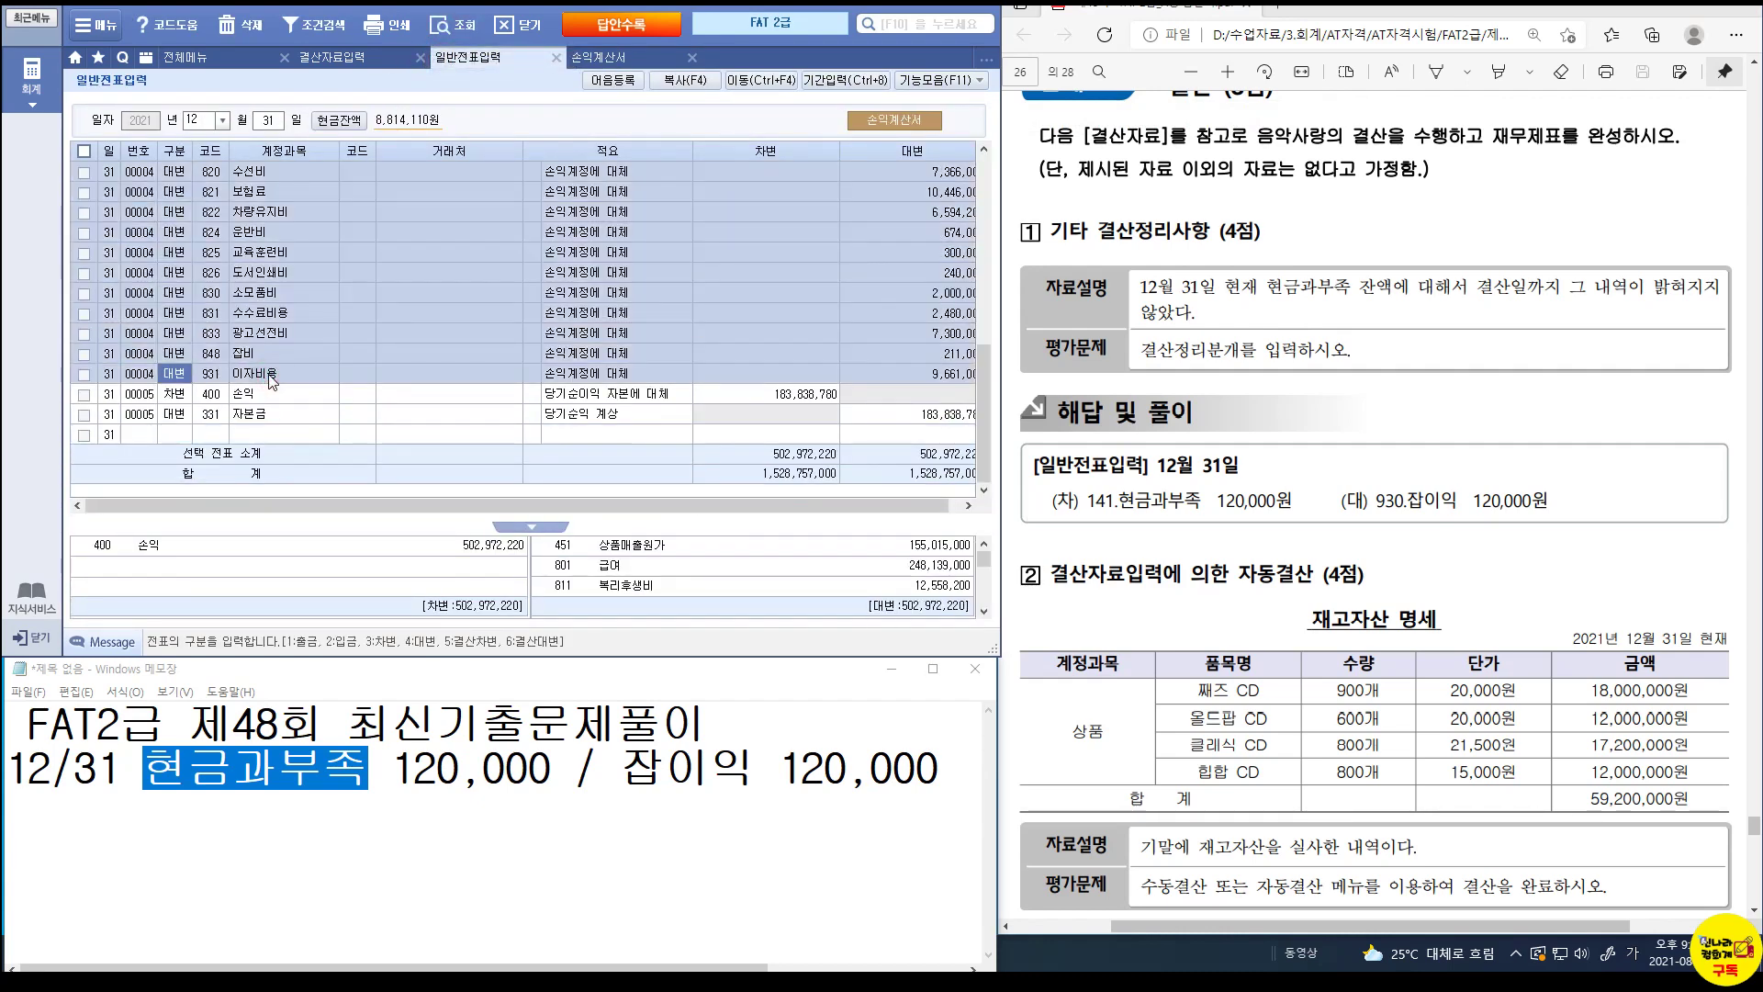
scroll(268, 373, "up", 5)
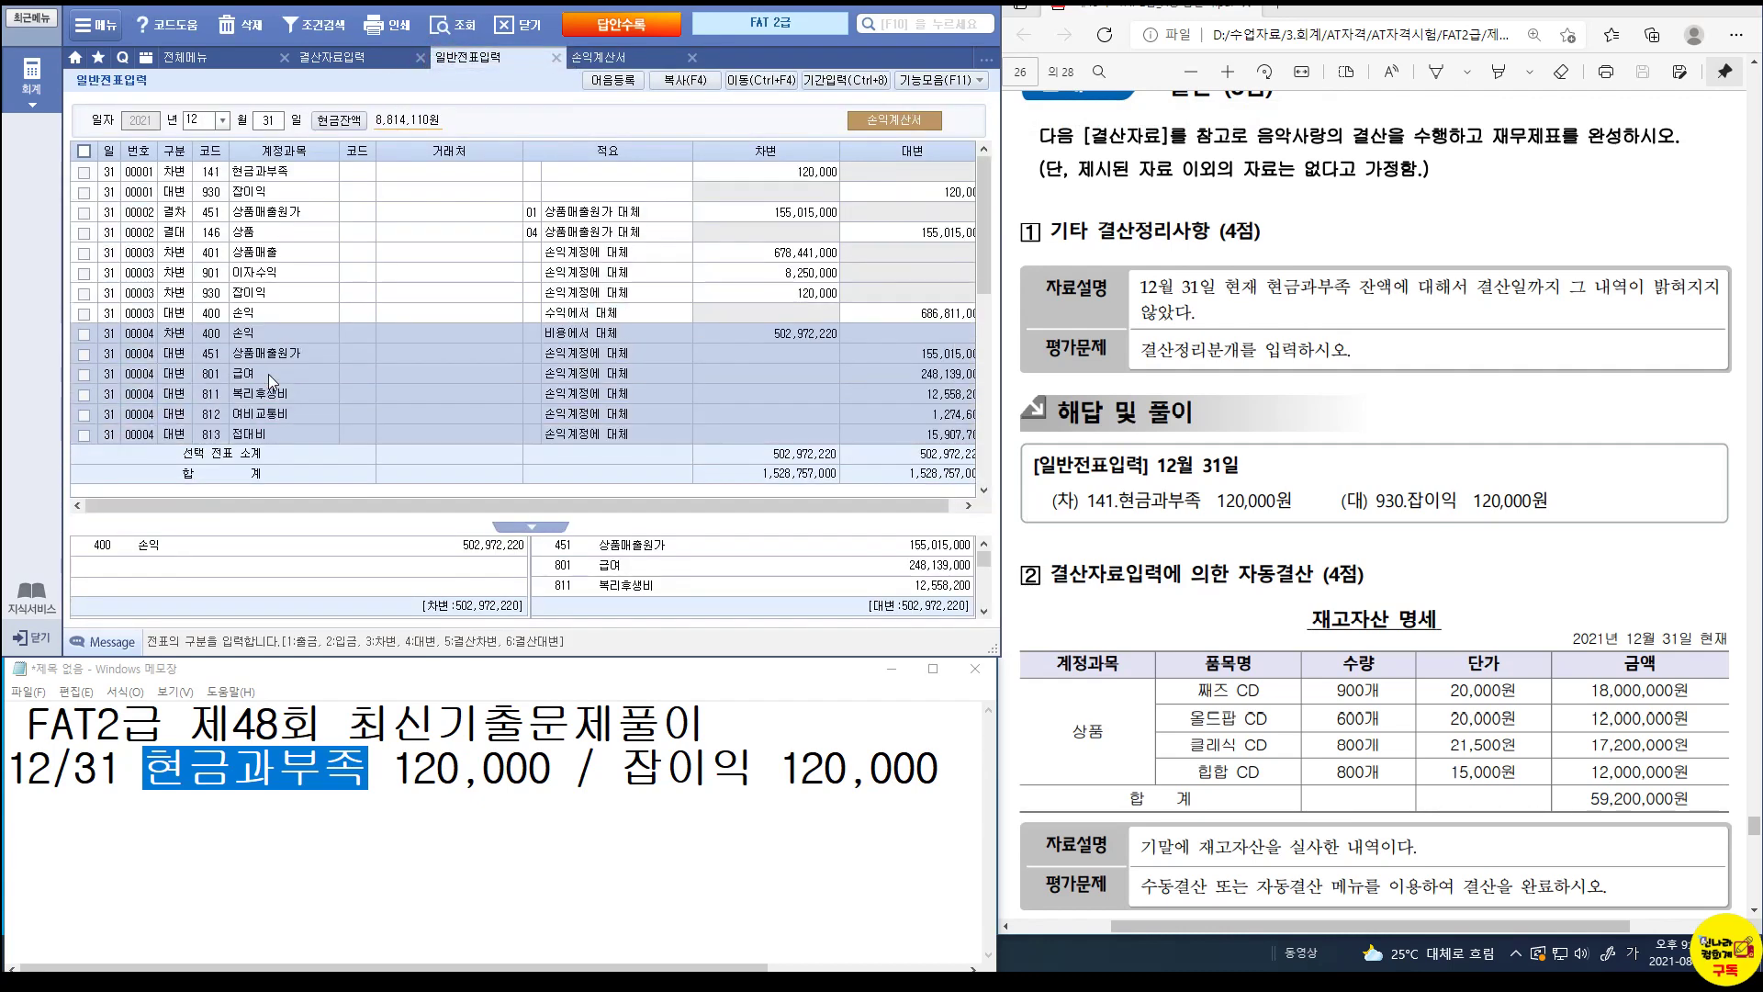
left_click(169, 176)
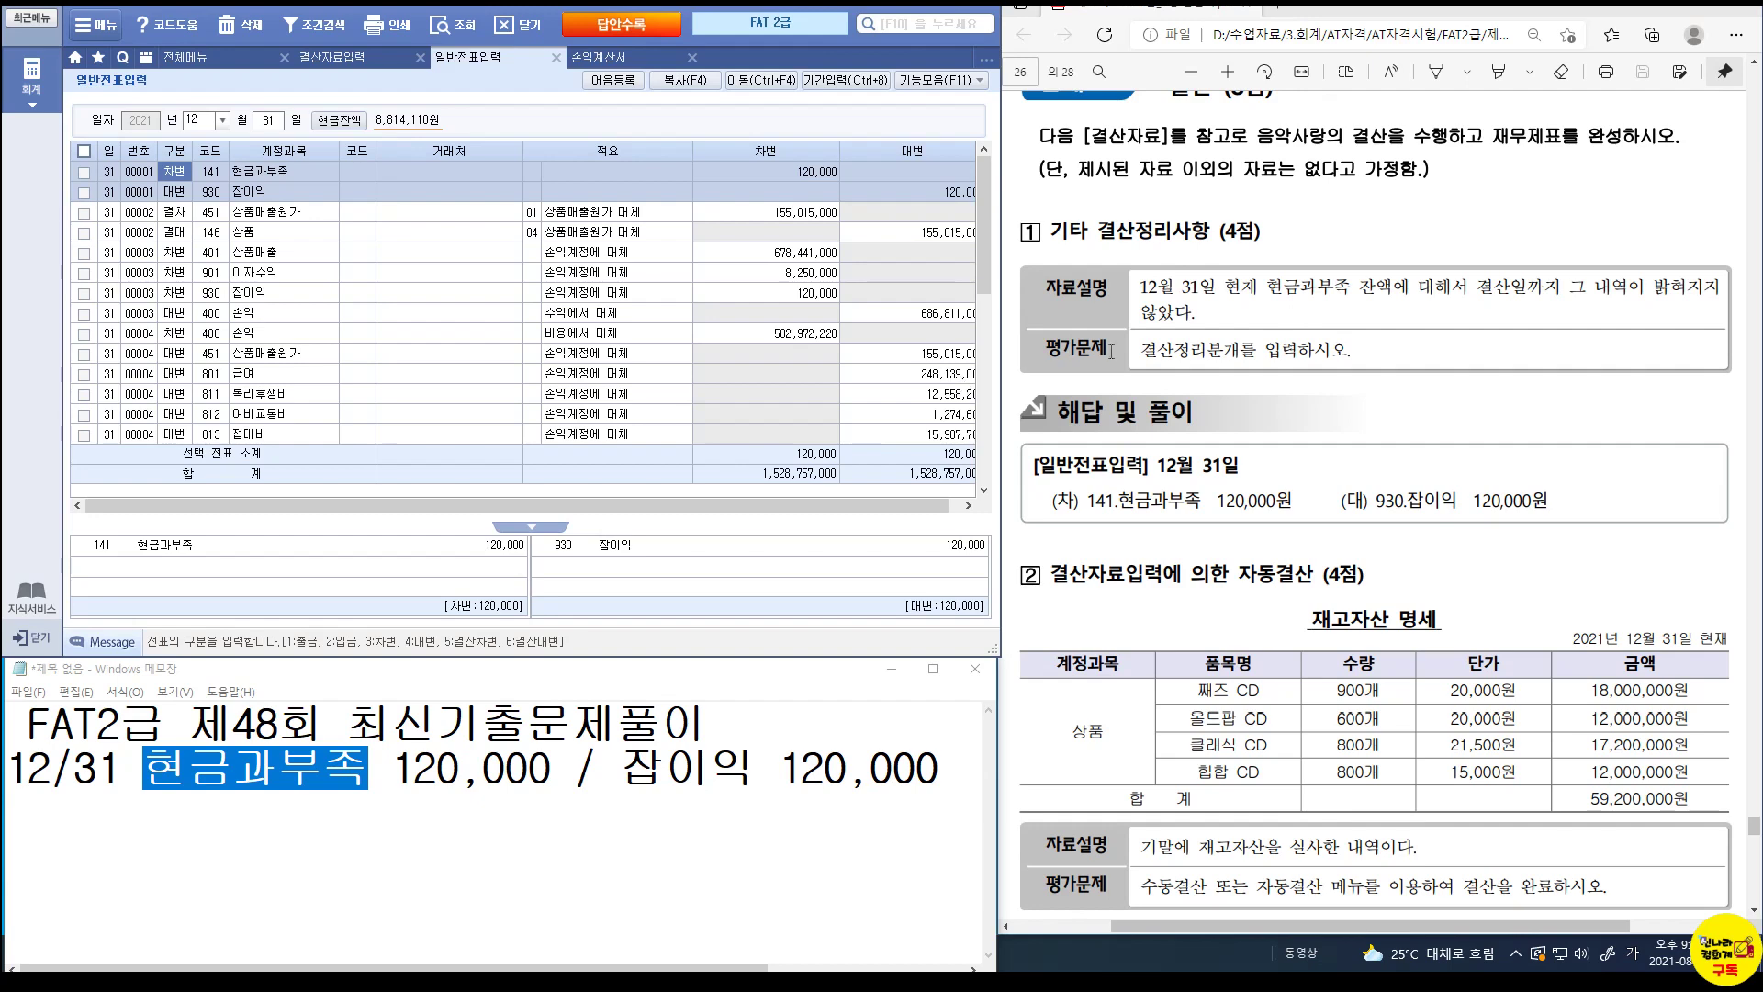
scroll(1393, 383, "down", 5)
scroll(1393, 383, "down", 15)
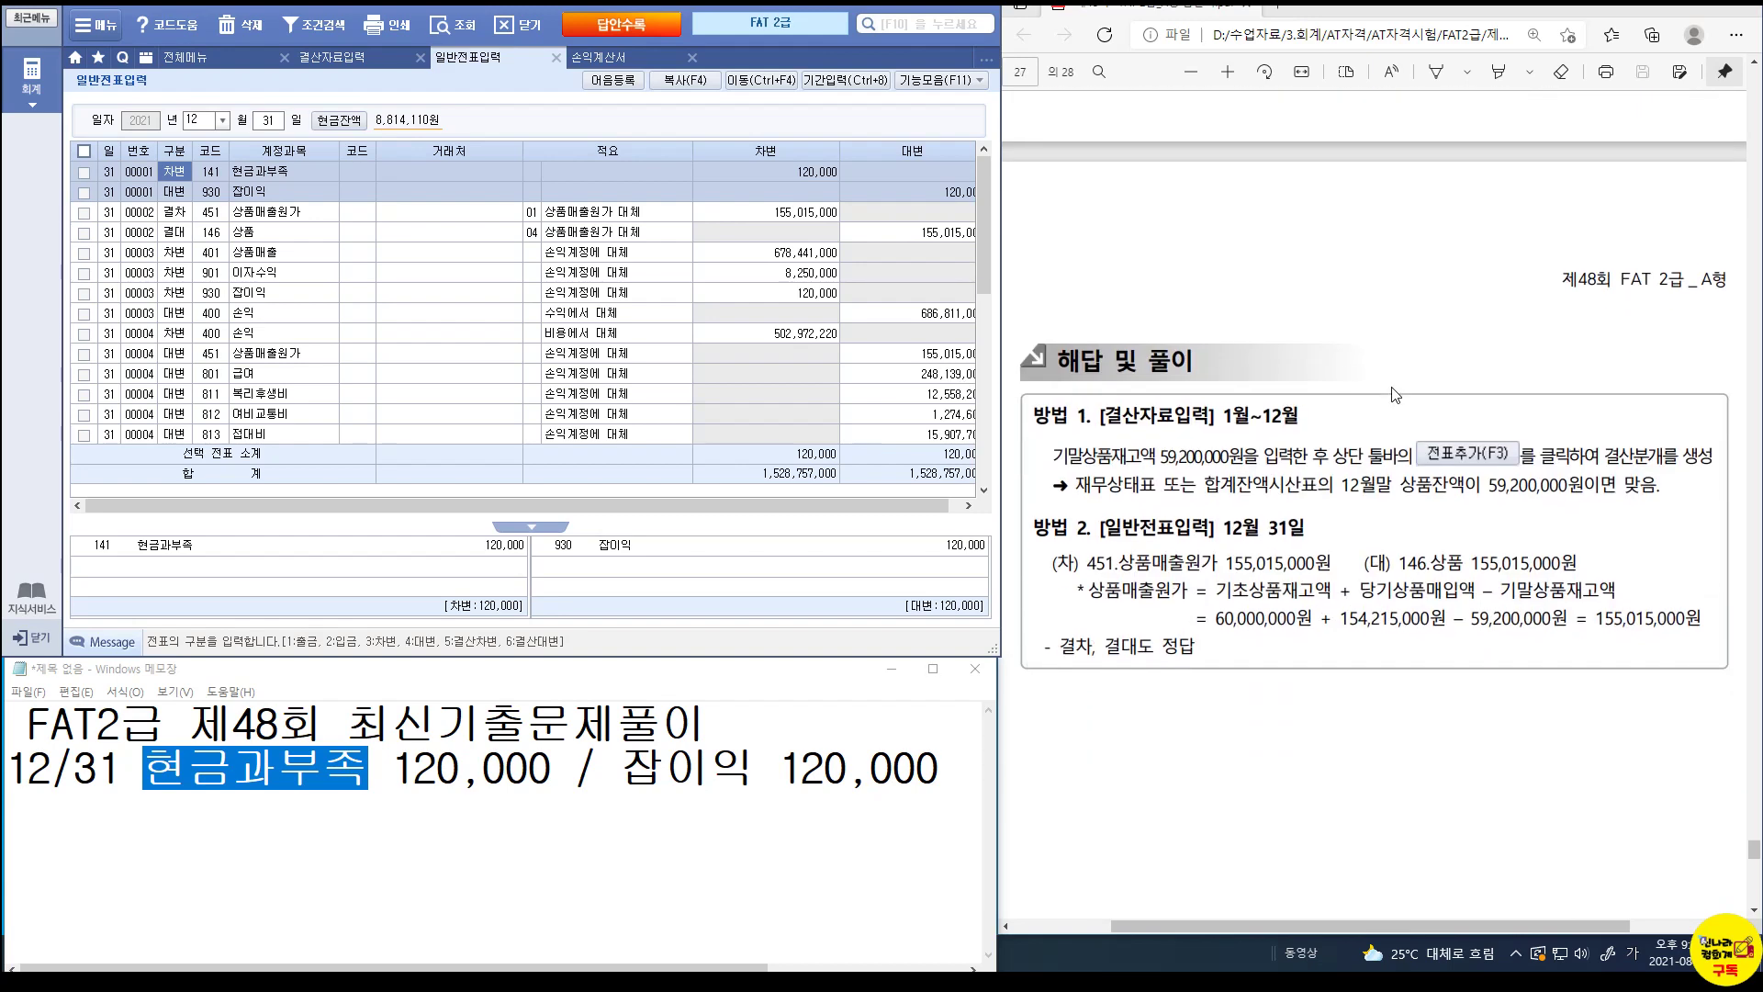
scroll(1396, 398, "down", 1)
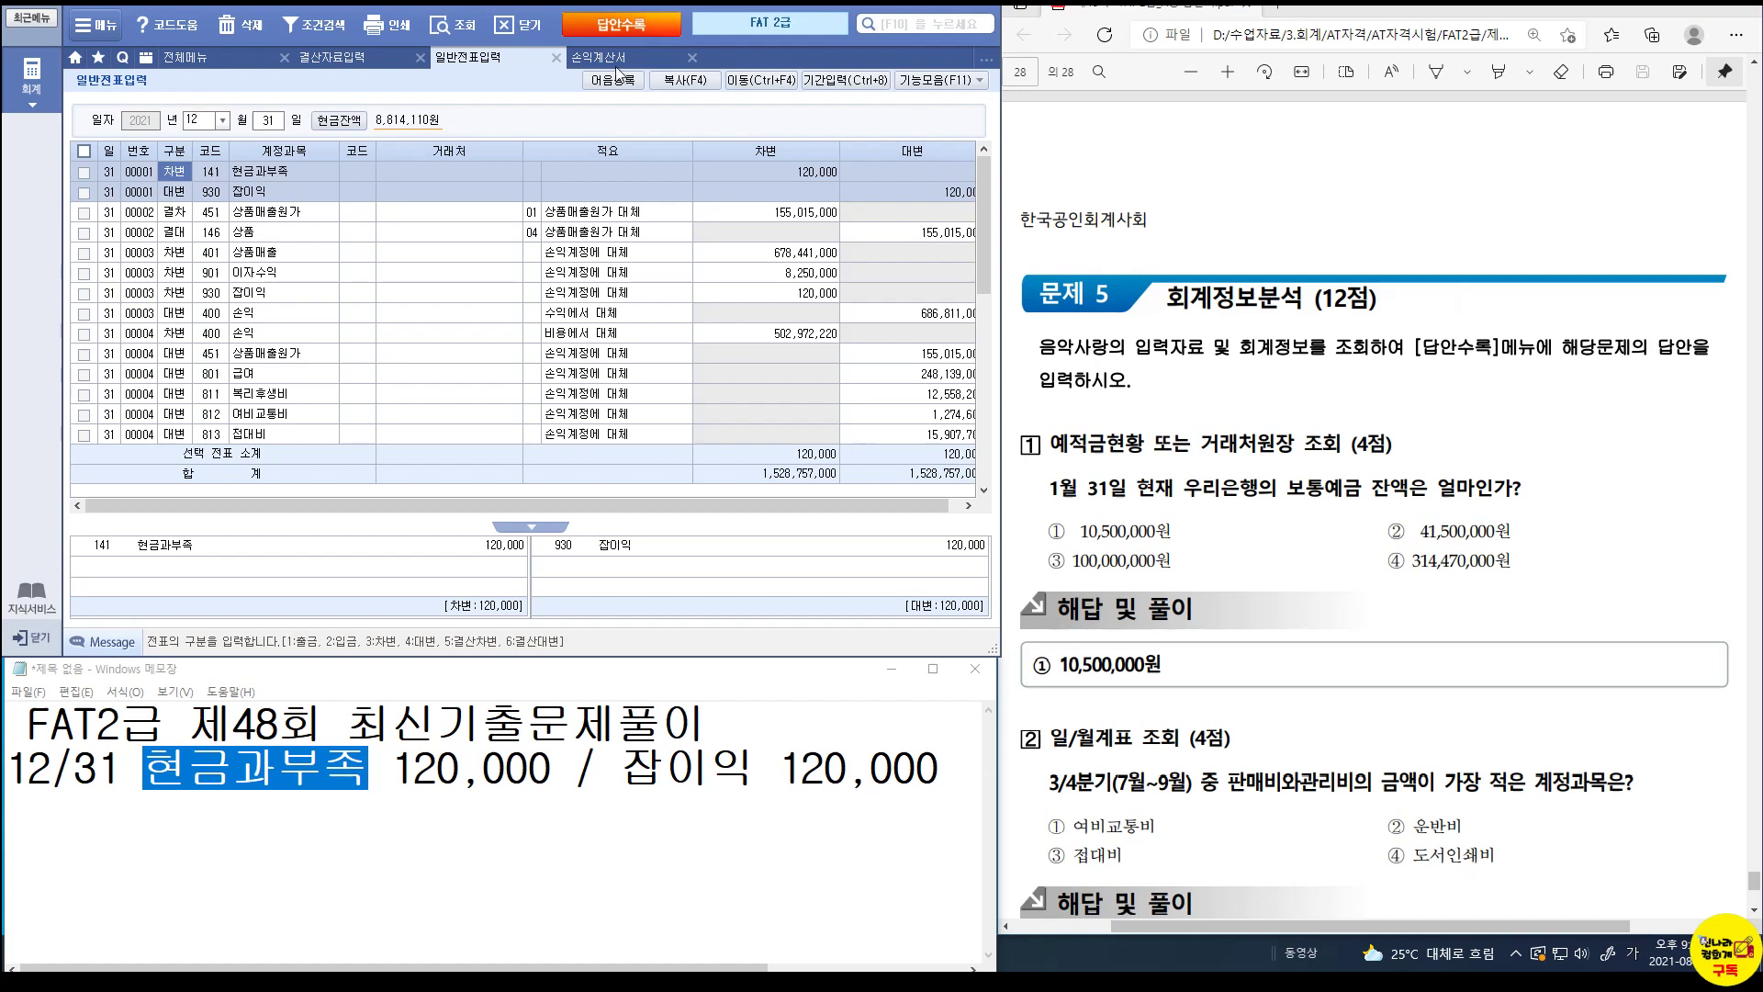
Close the income statement, journal entry and settlement tabs, and open 예적금현황.
left_click(693, 57)
left_click(557, 57)
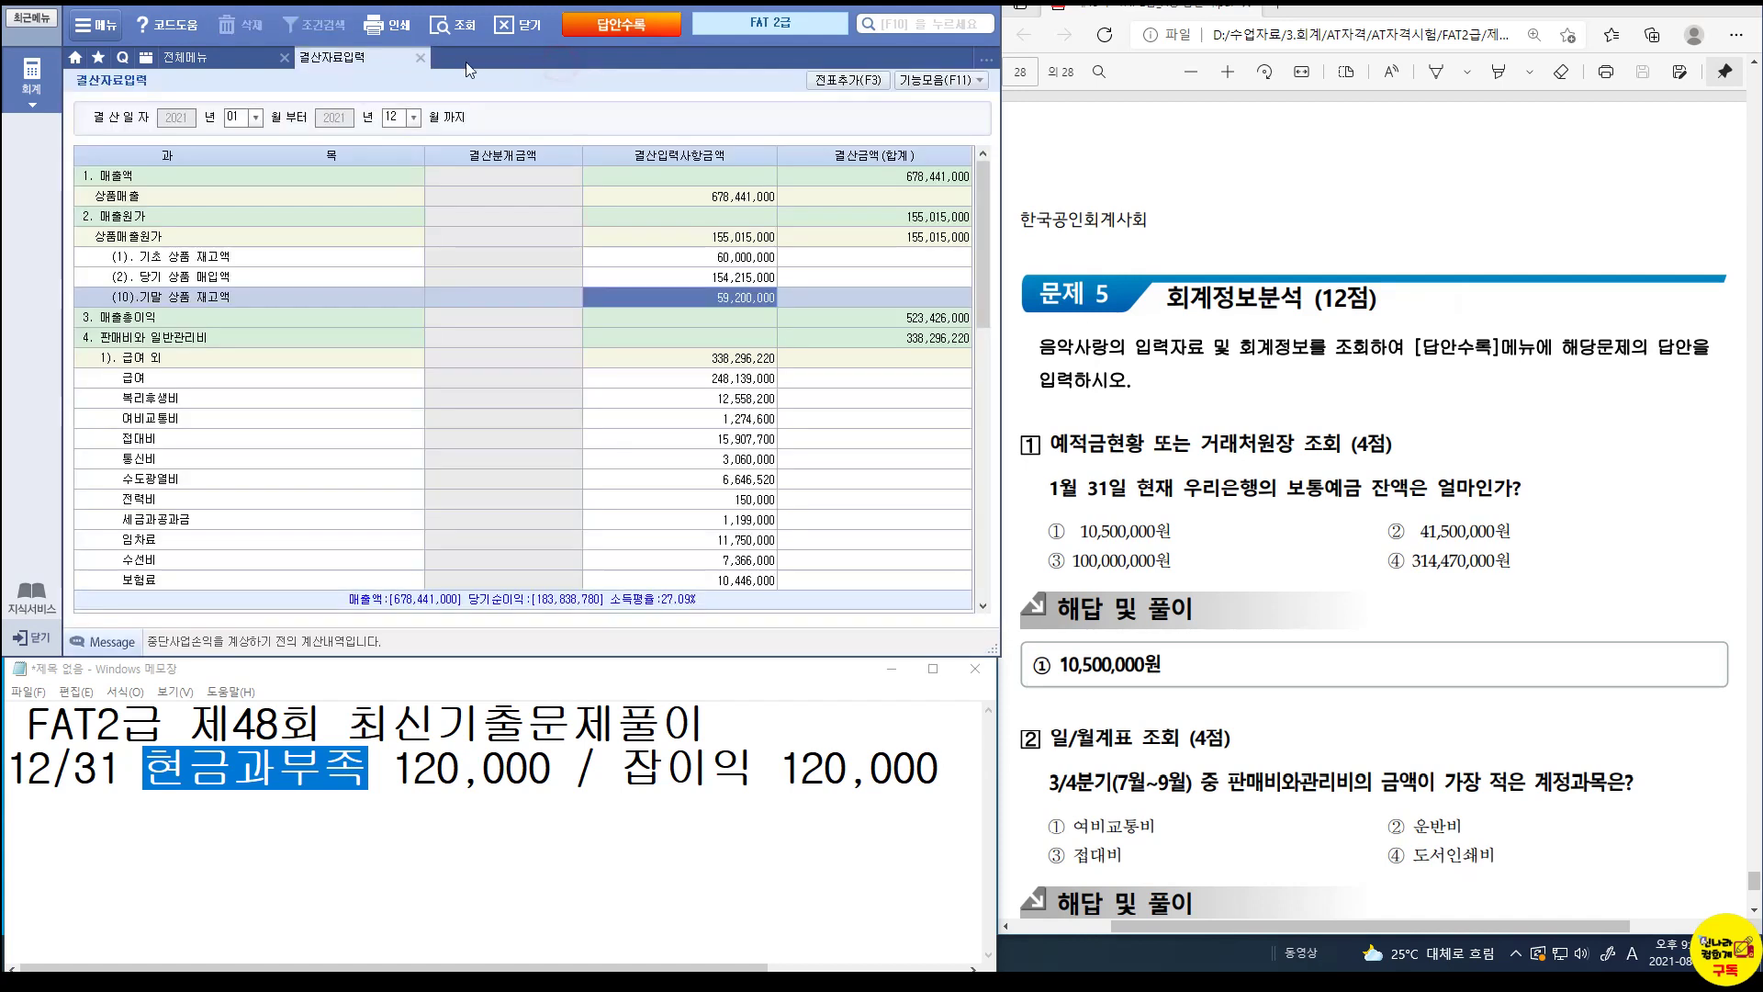
left_click(419, 57)
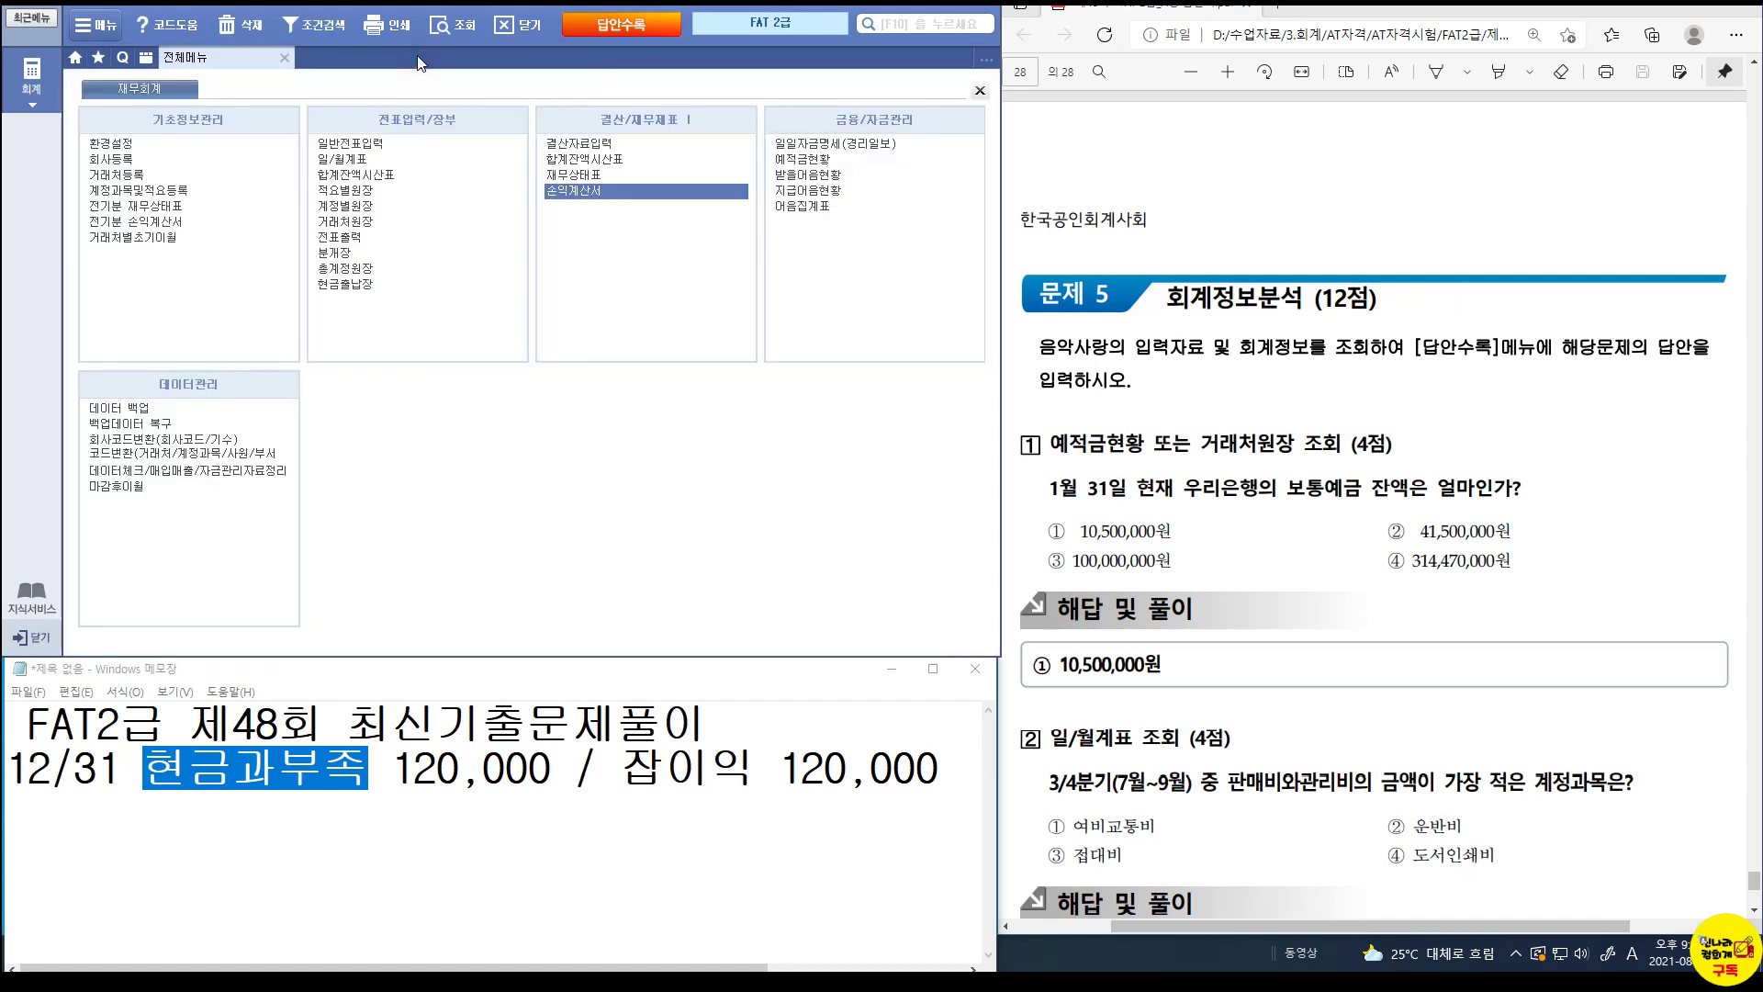
left_click(820, 161)
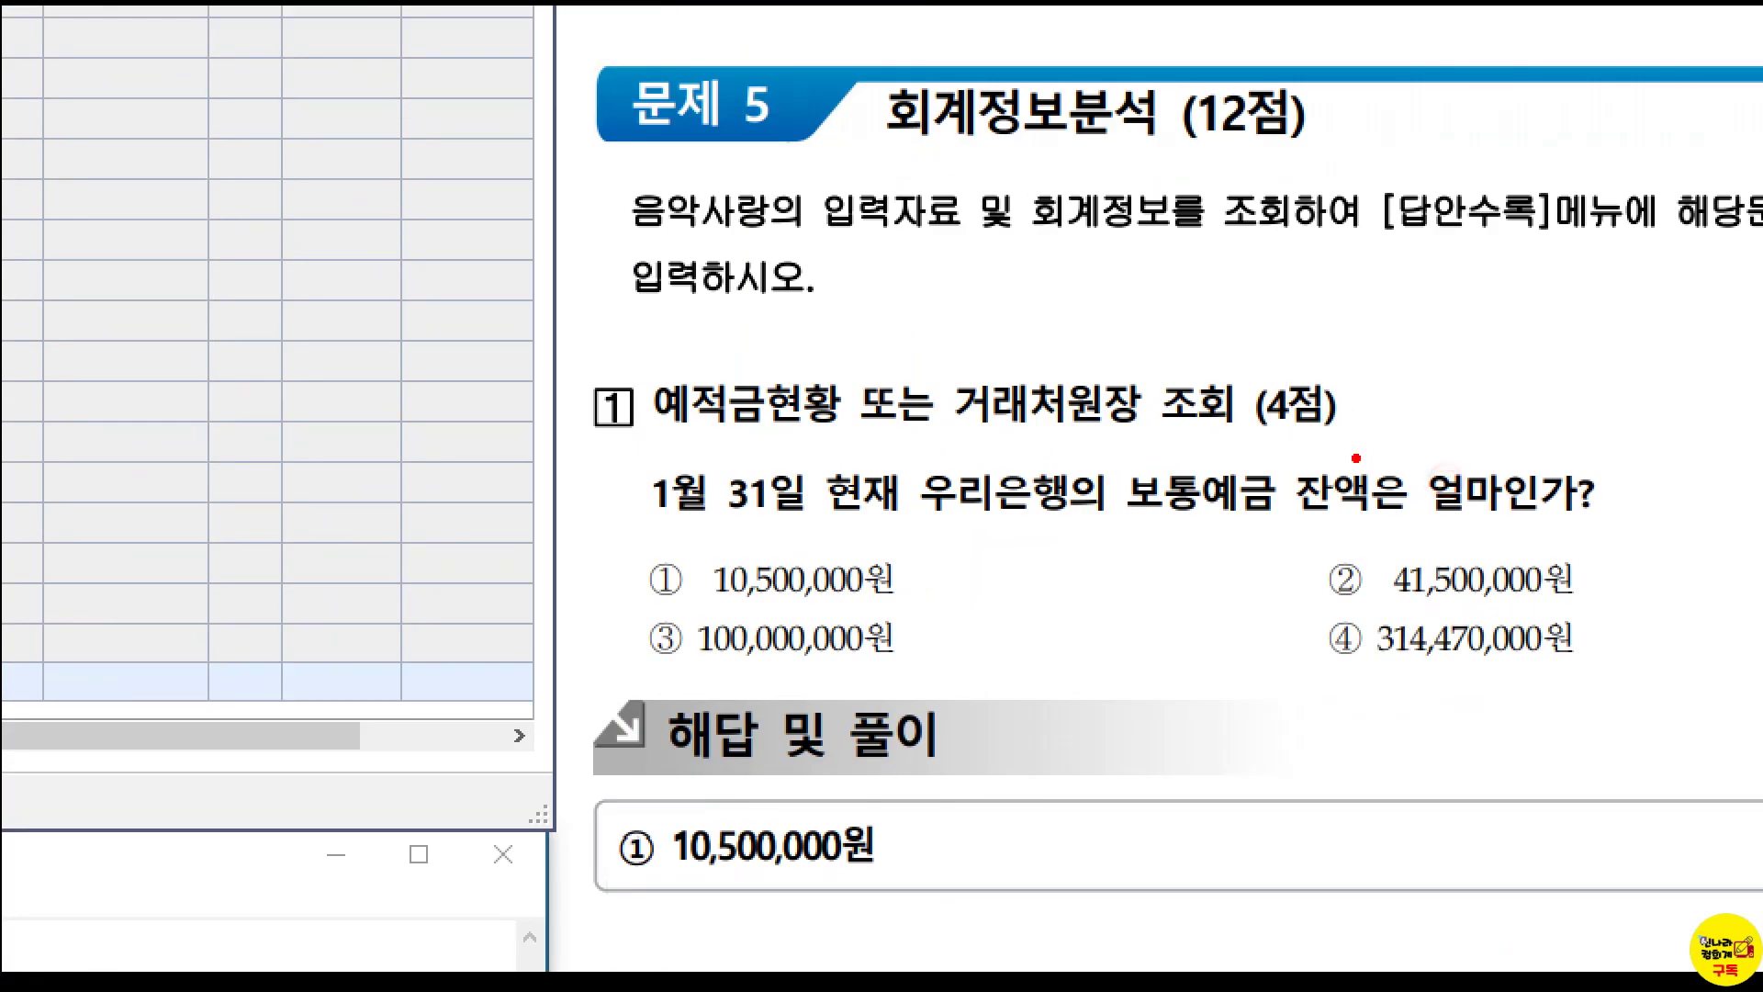
left_click_drag(1357, 466, 1434, 510)
key("Escape")
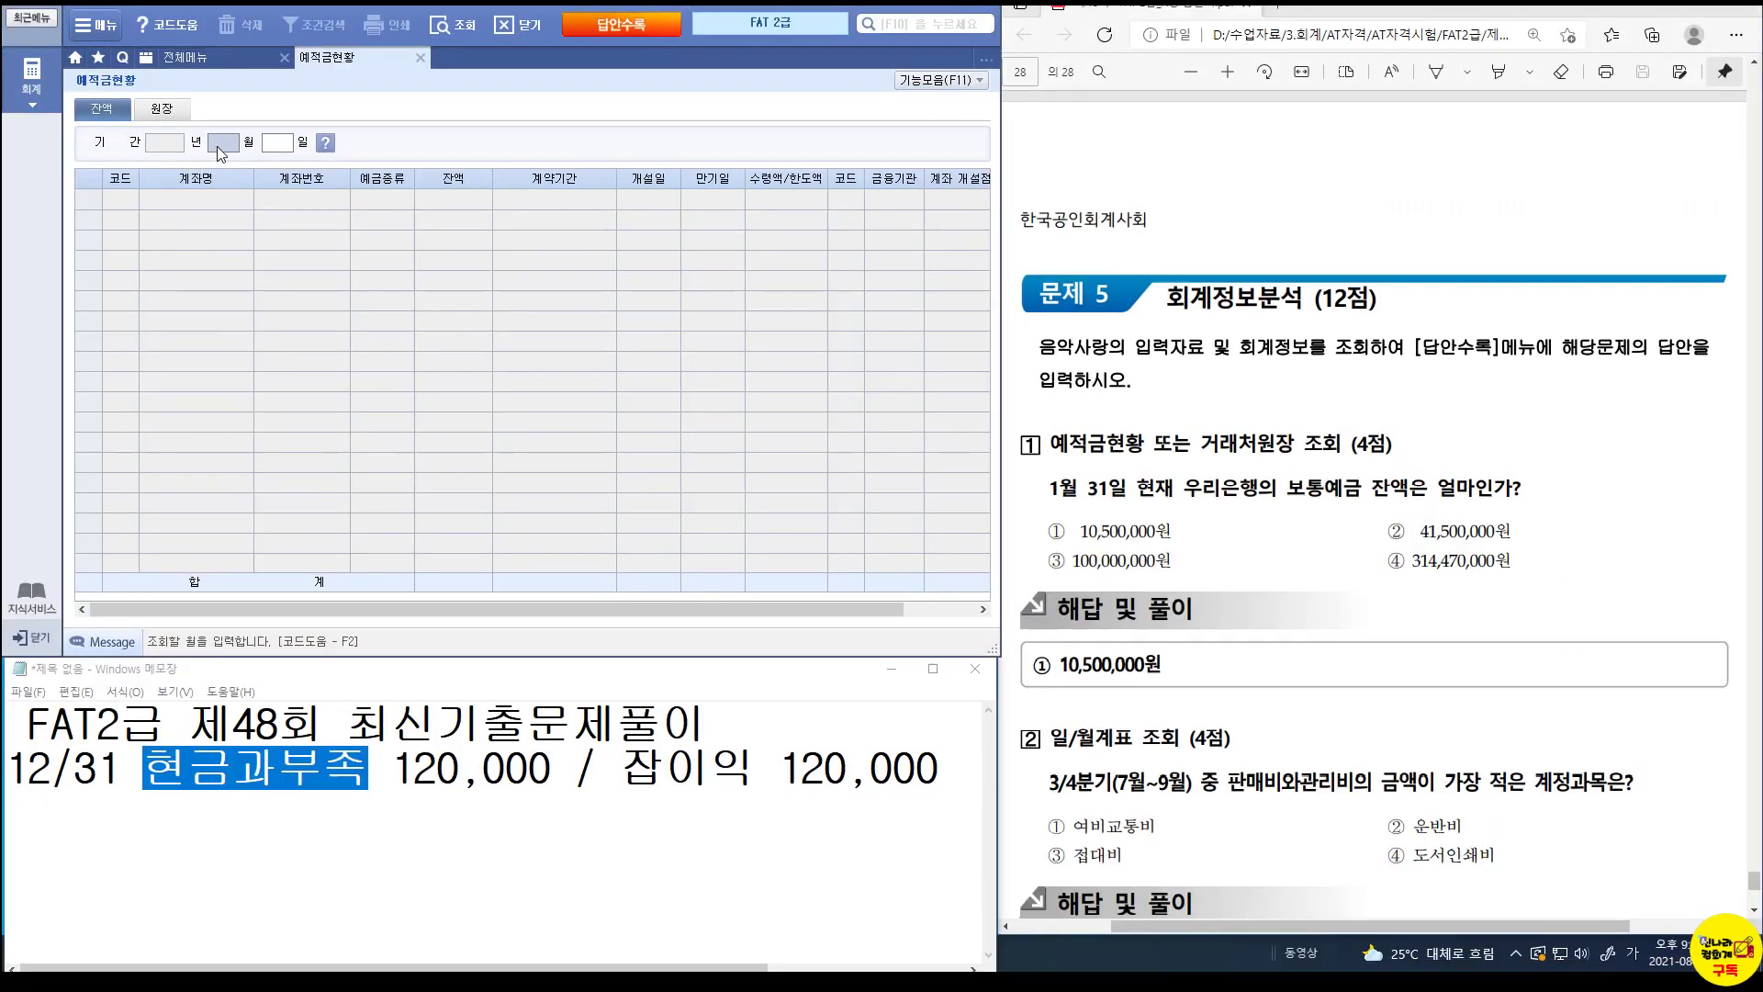
Query deposit balances as of 2021-01-31 and read 우리은행 보통예금's balance of 10,500,000.
left_click(220, 149)
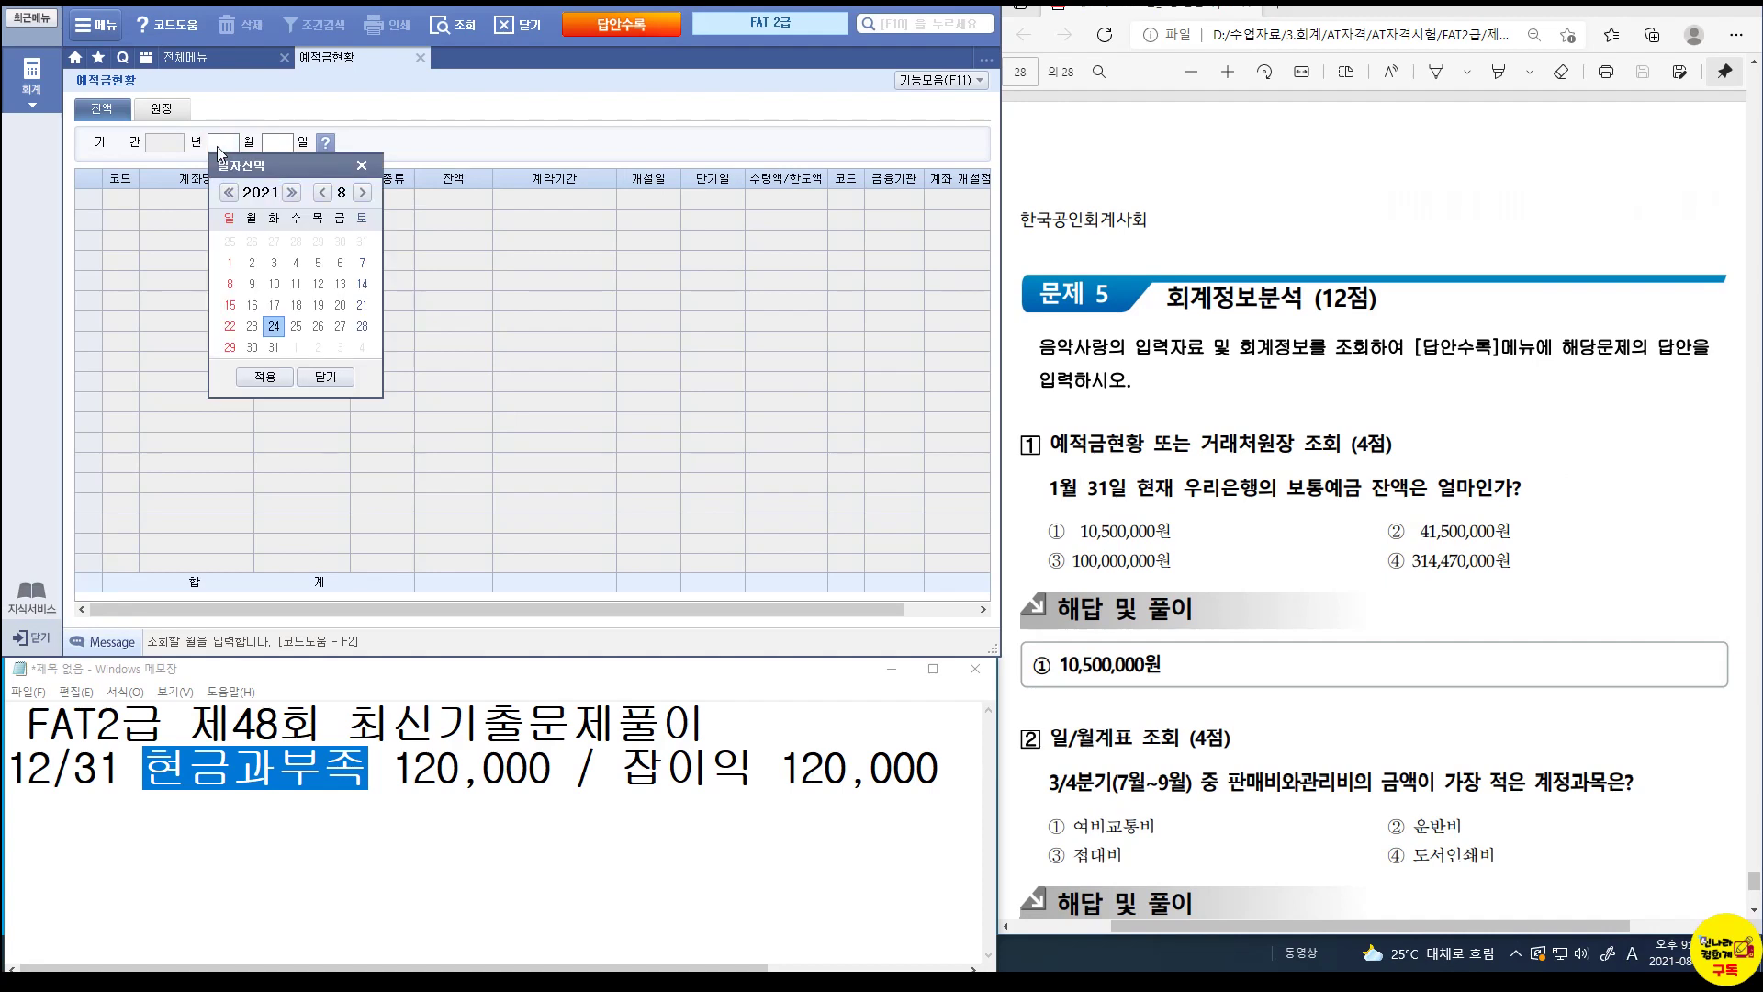
left_click(361, 166)
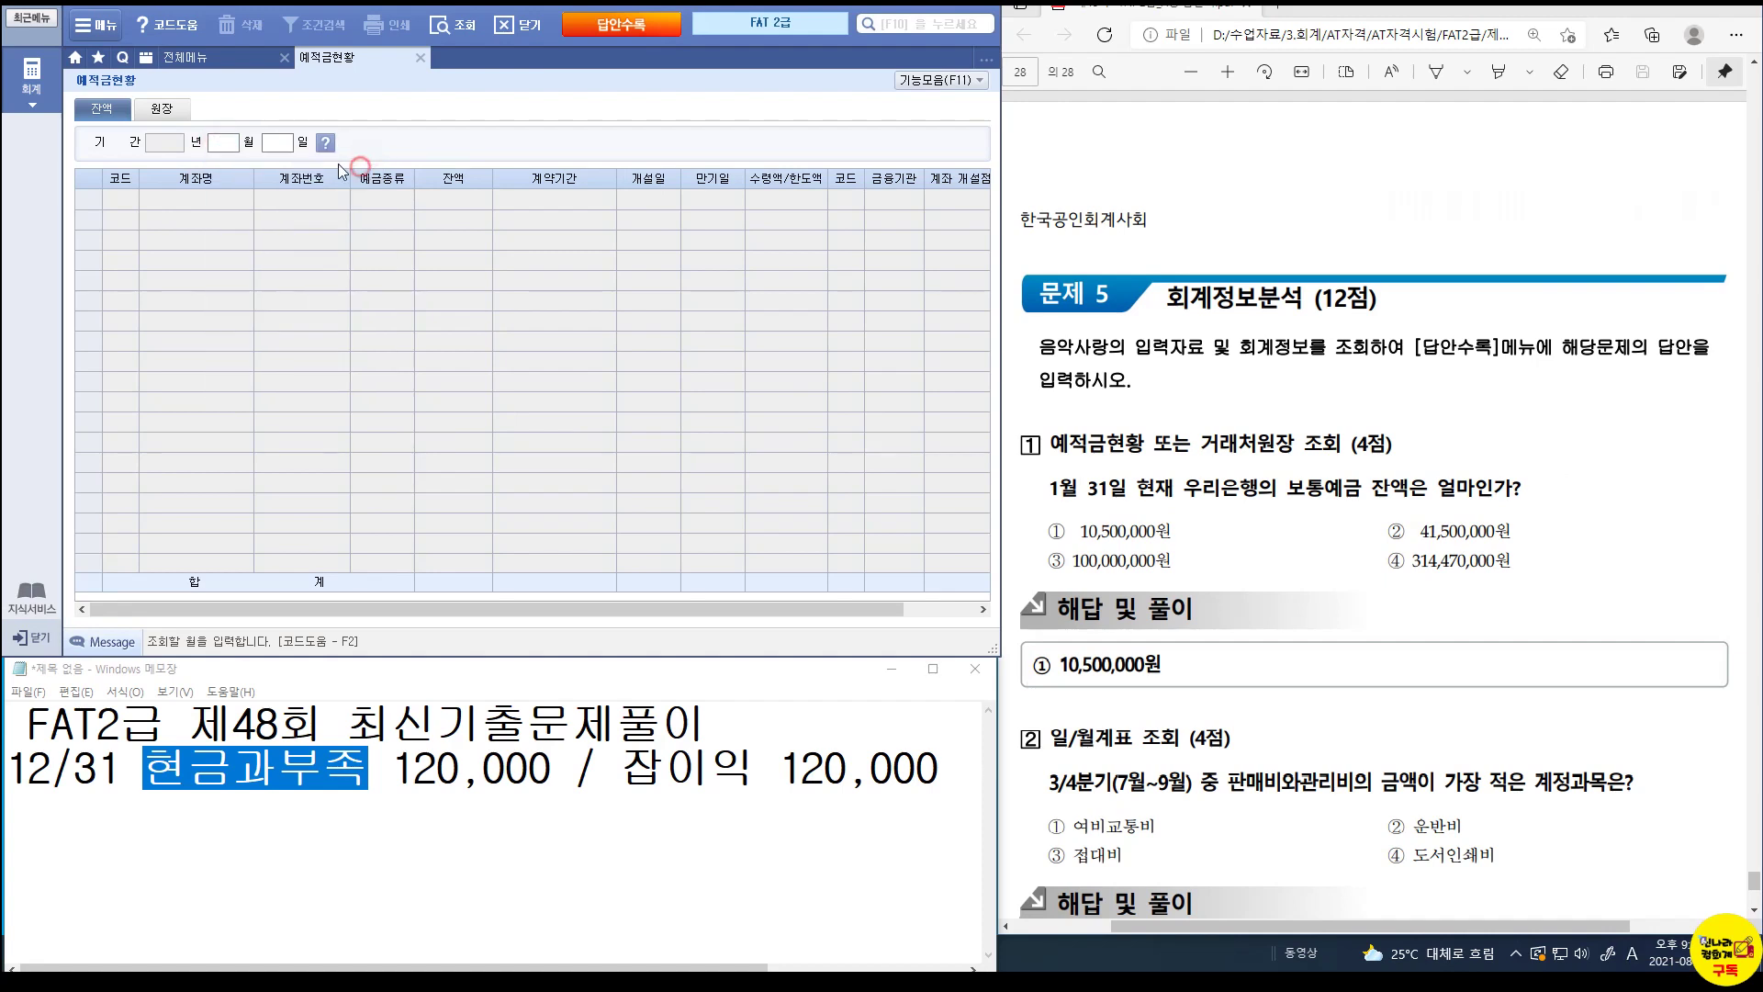
type("01")
key("Return")
type("31")
key("Return")
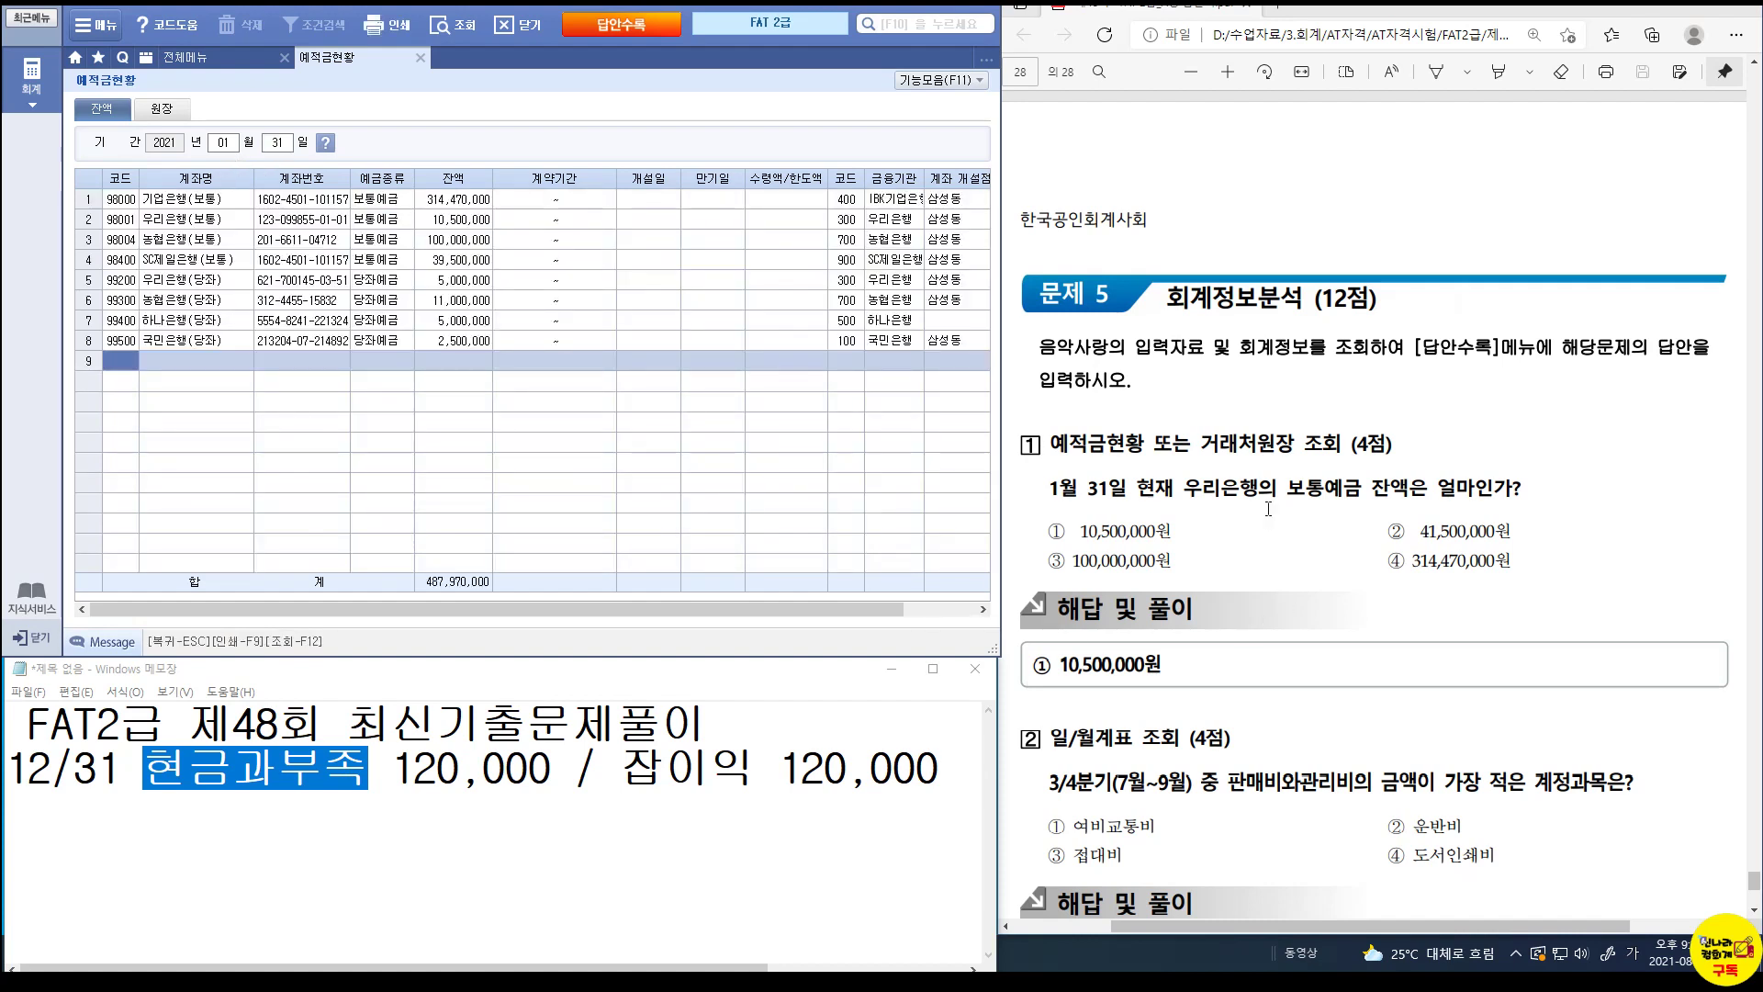
left_click(198, 221)
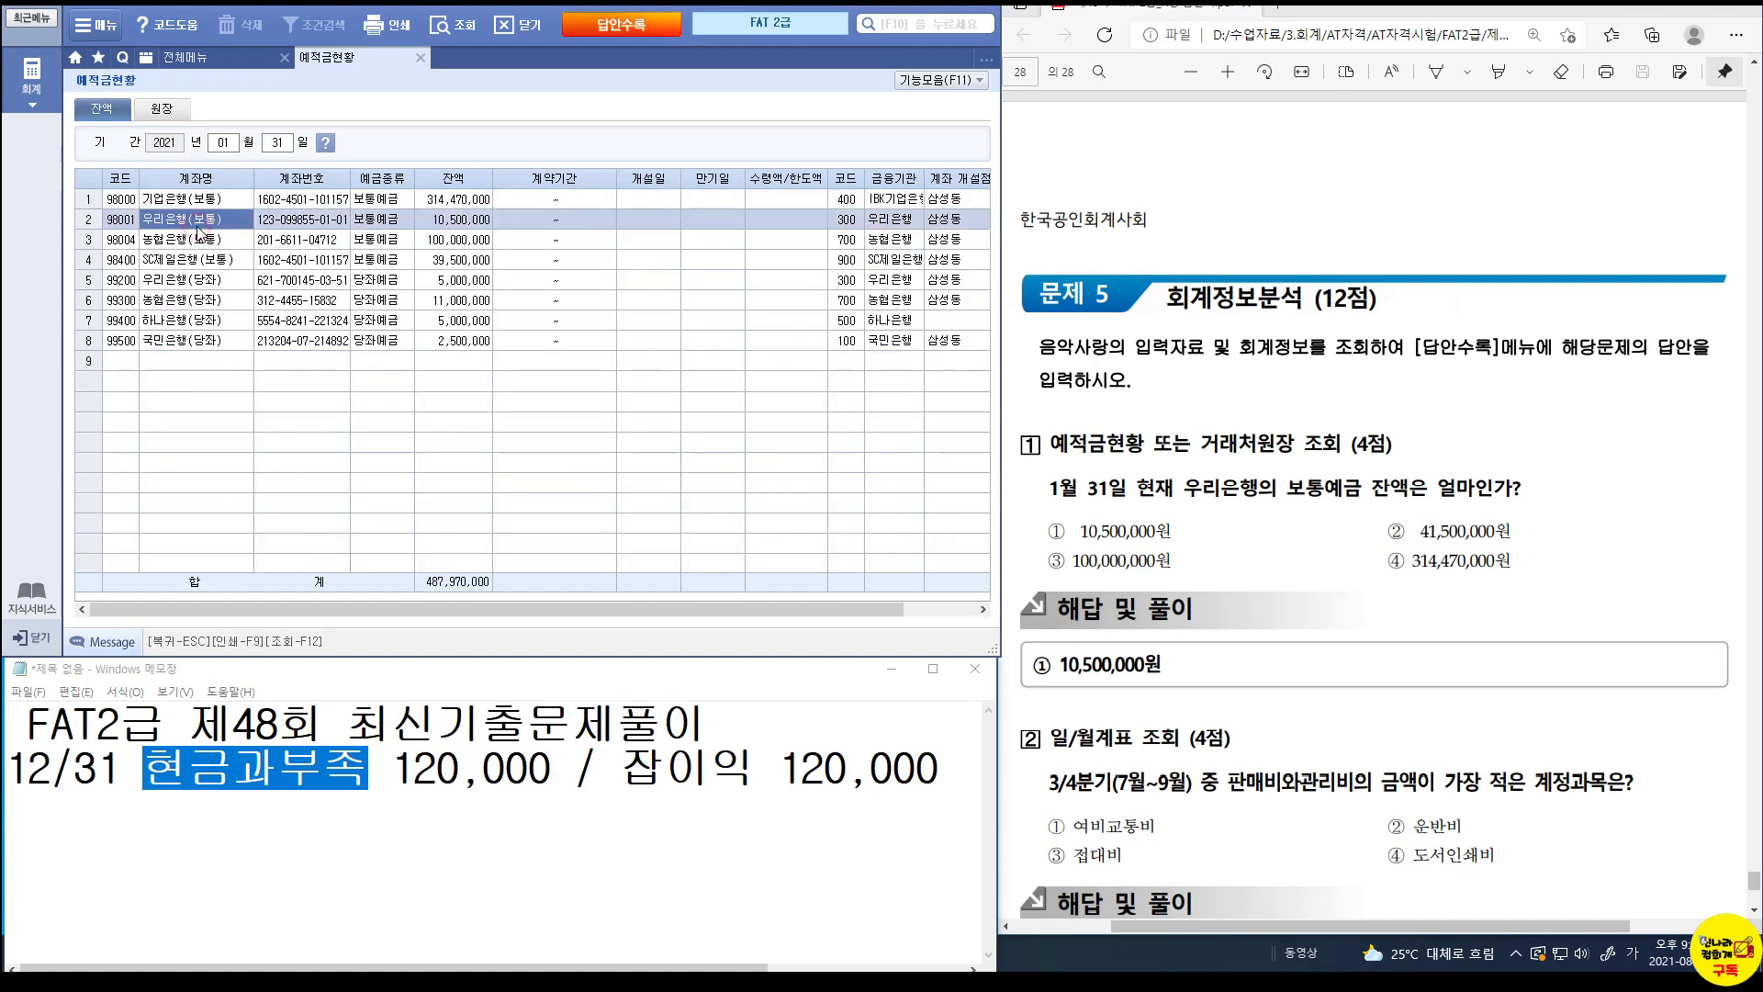
left_click(453, 222)
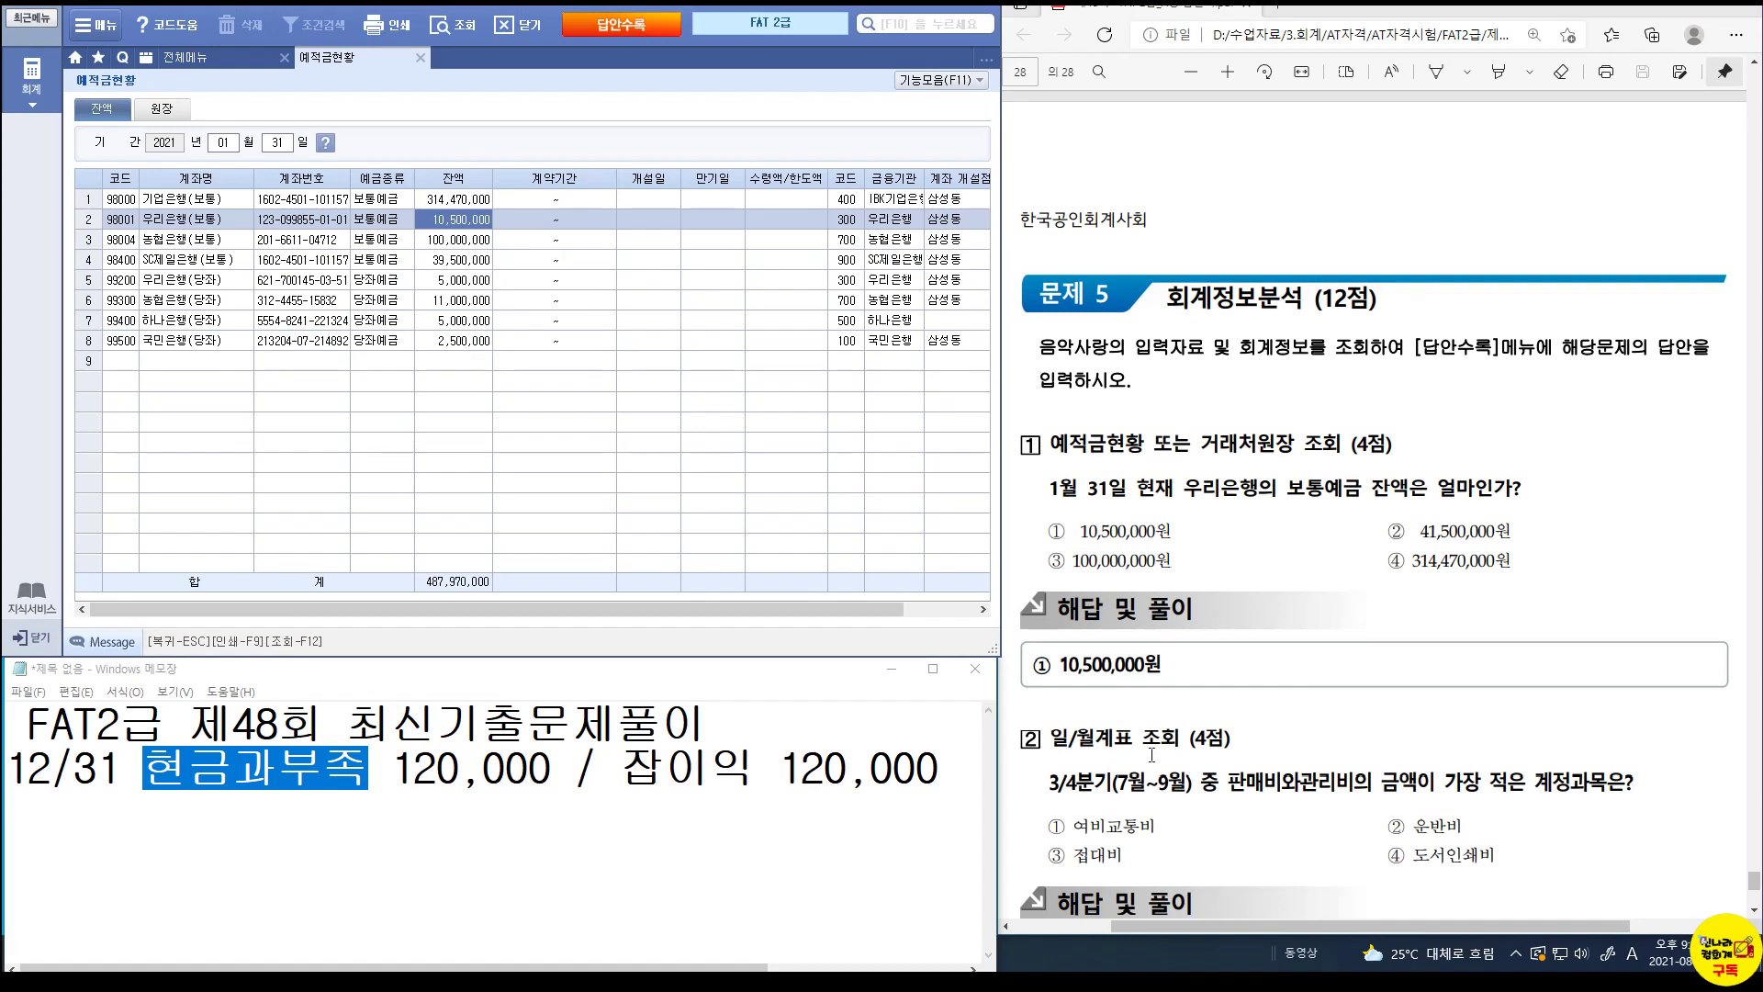
Close 예적금현황 and open 일/월계표's 월계표 tab for July through September 2021.
left_click(419, 58)
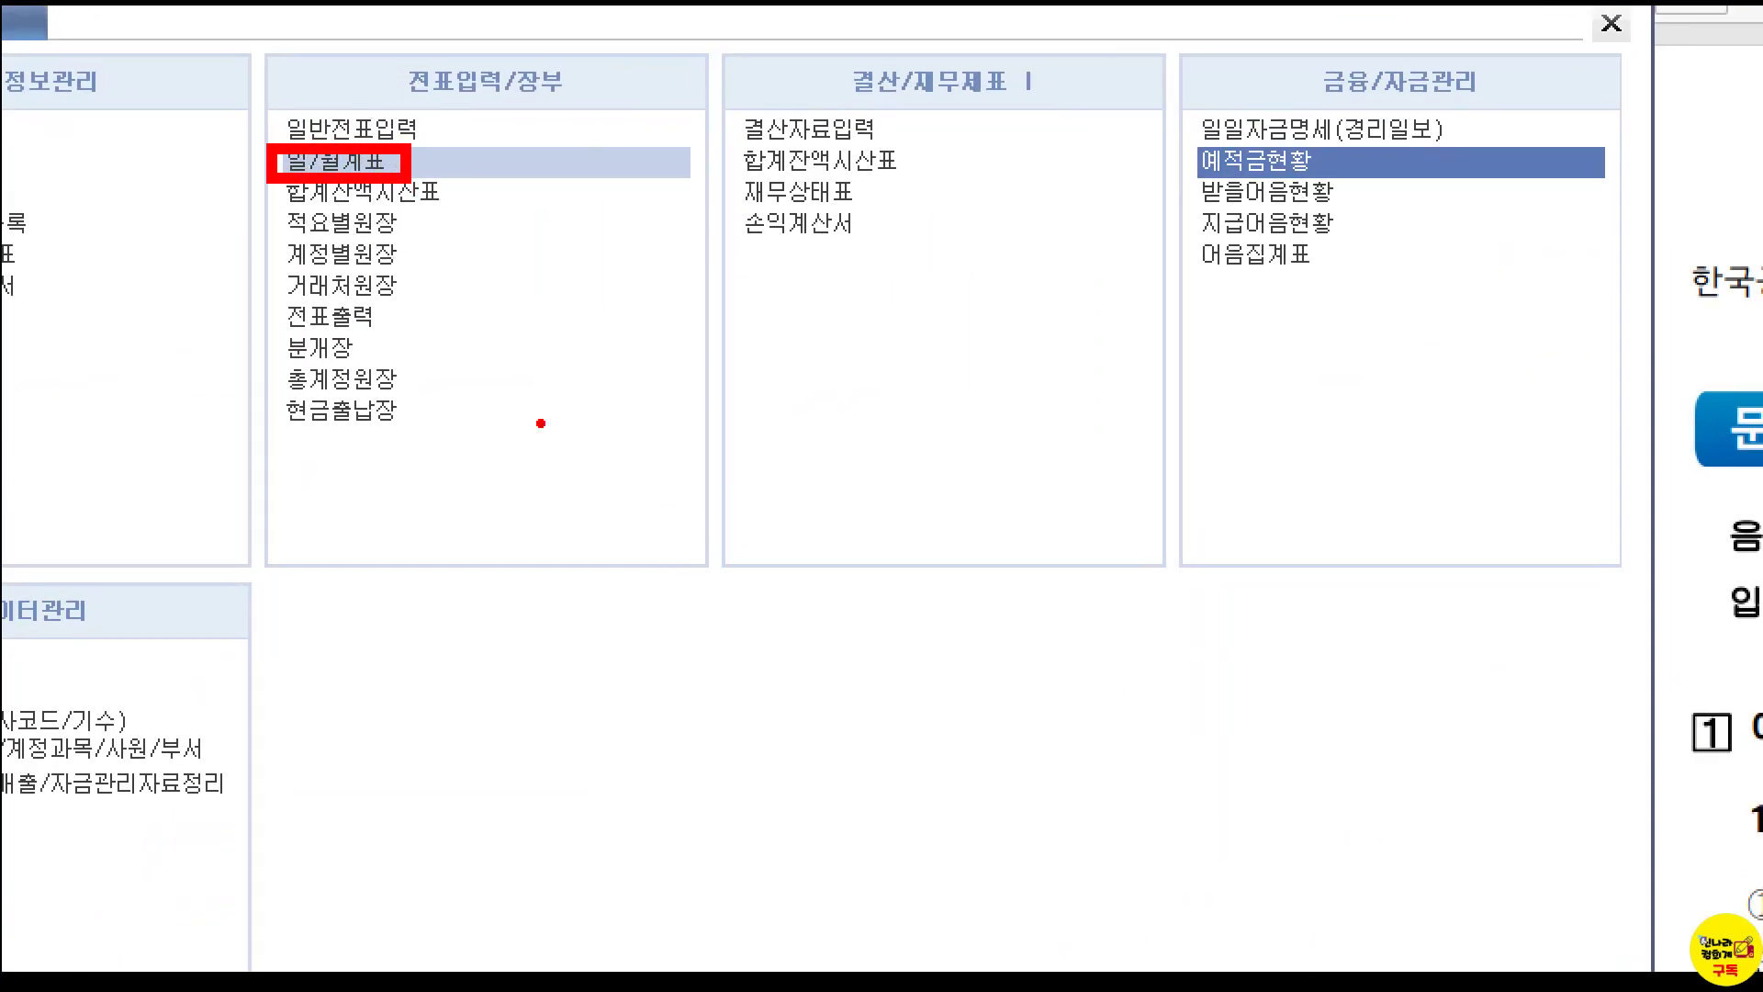
left_click(336, 162)
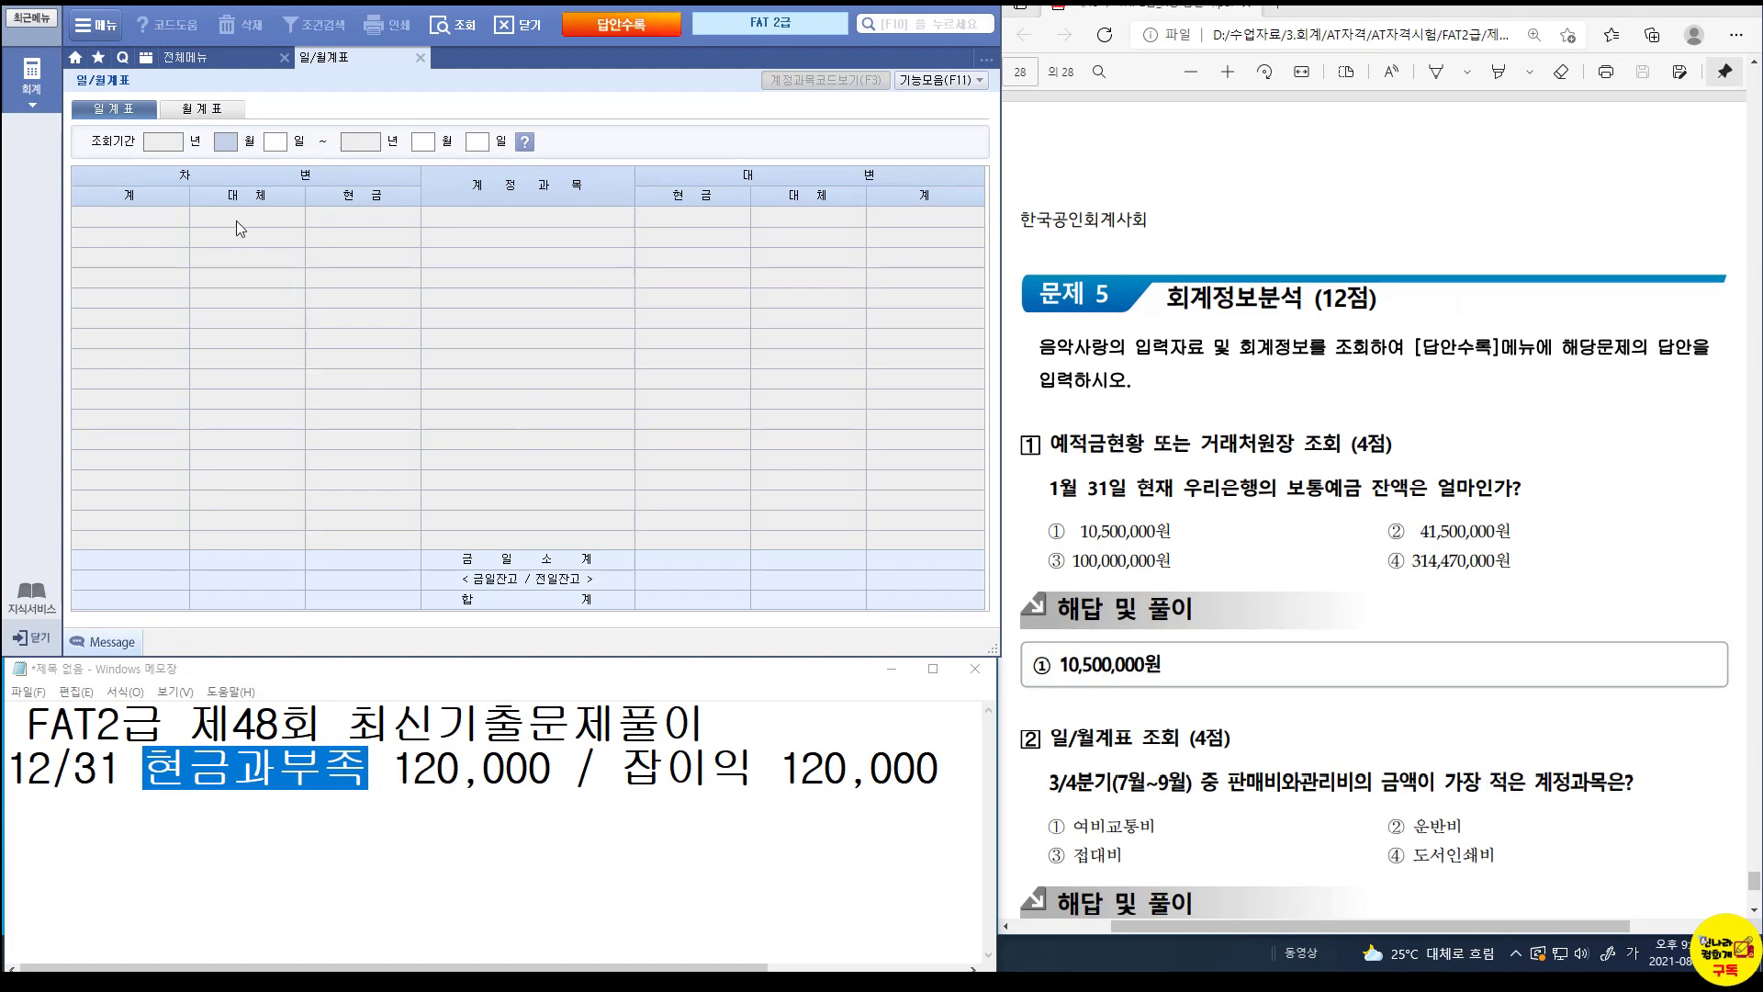
left_click(218, 112)
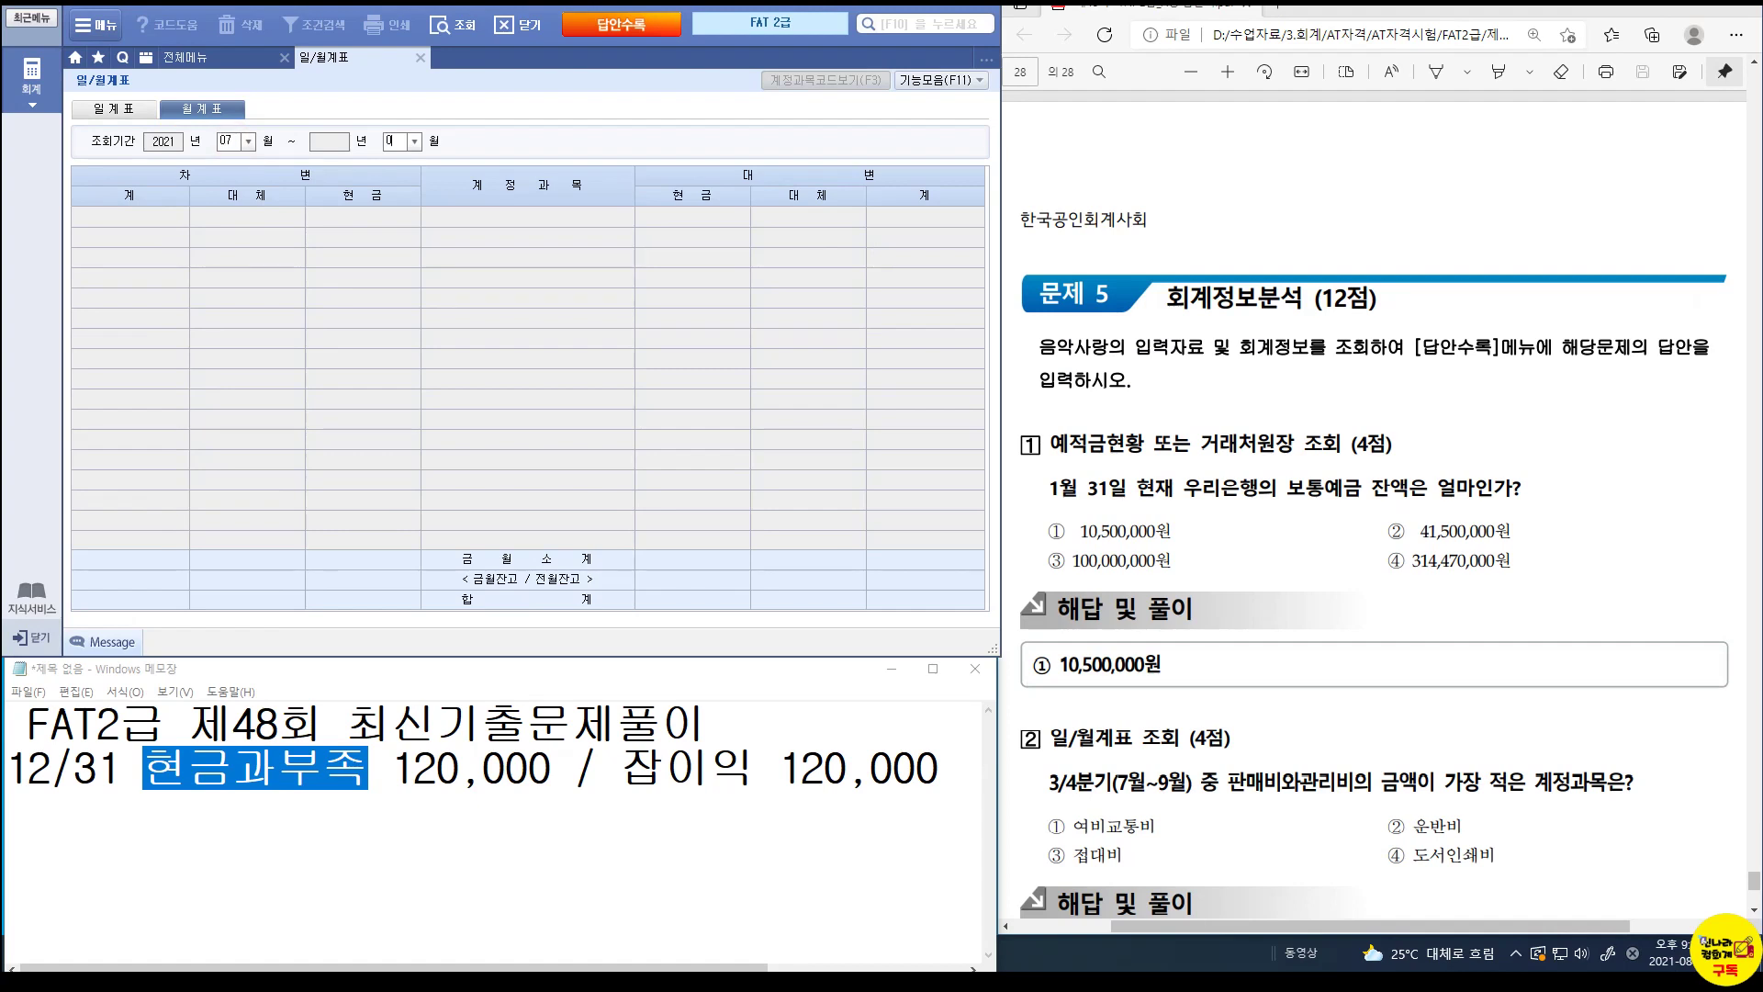
type("9")
key("Return")
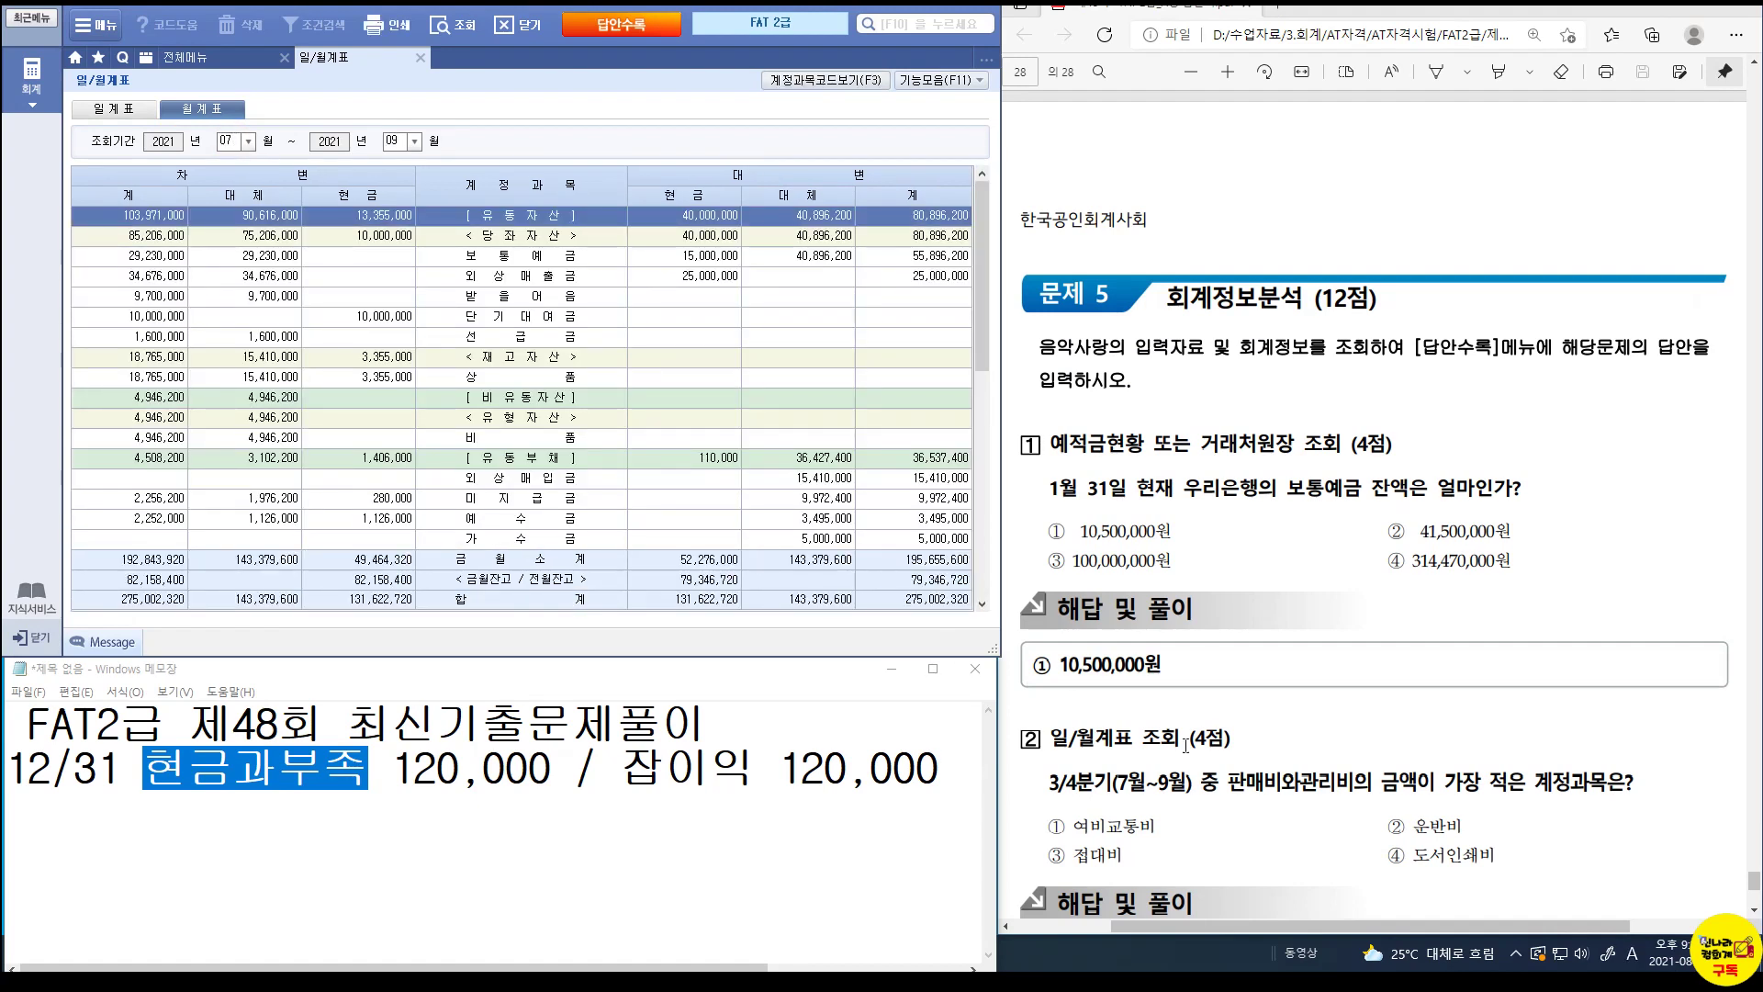
Compare the 판매비와관리비 rows 급여, 여비교통비, 운반비 and 도서인쇄비; 도서인쇄비 is smallest at 20,000.
scroll(501, 508, "down", 5)
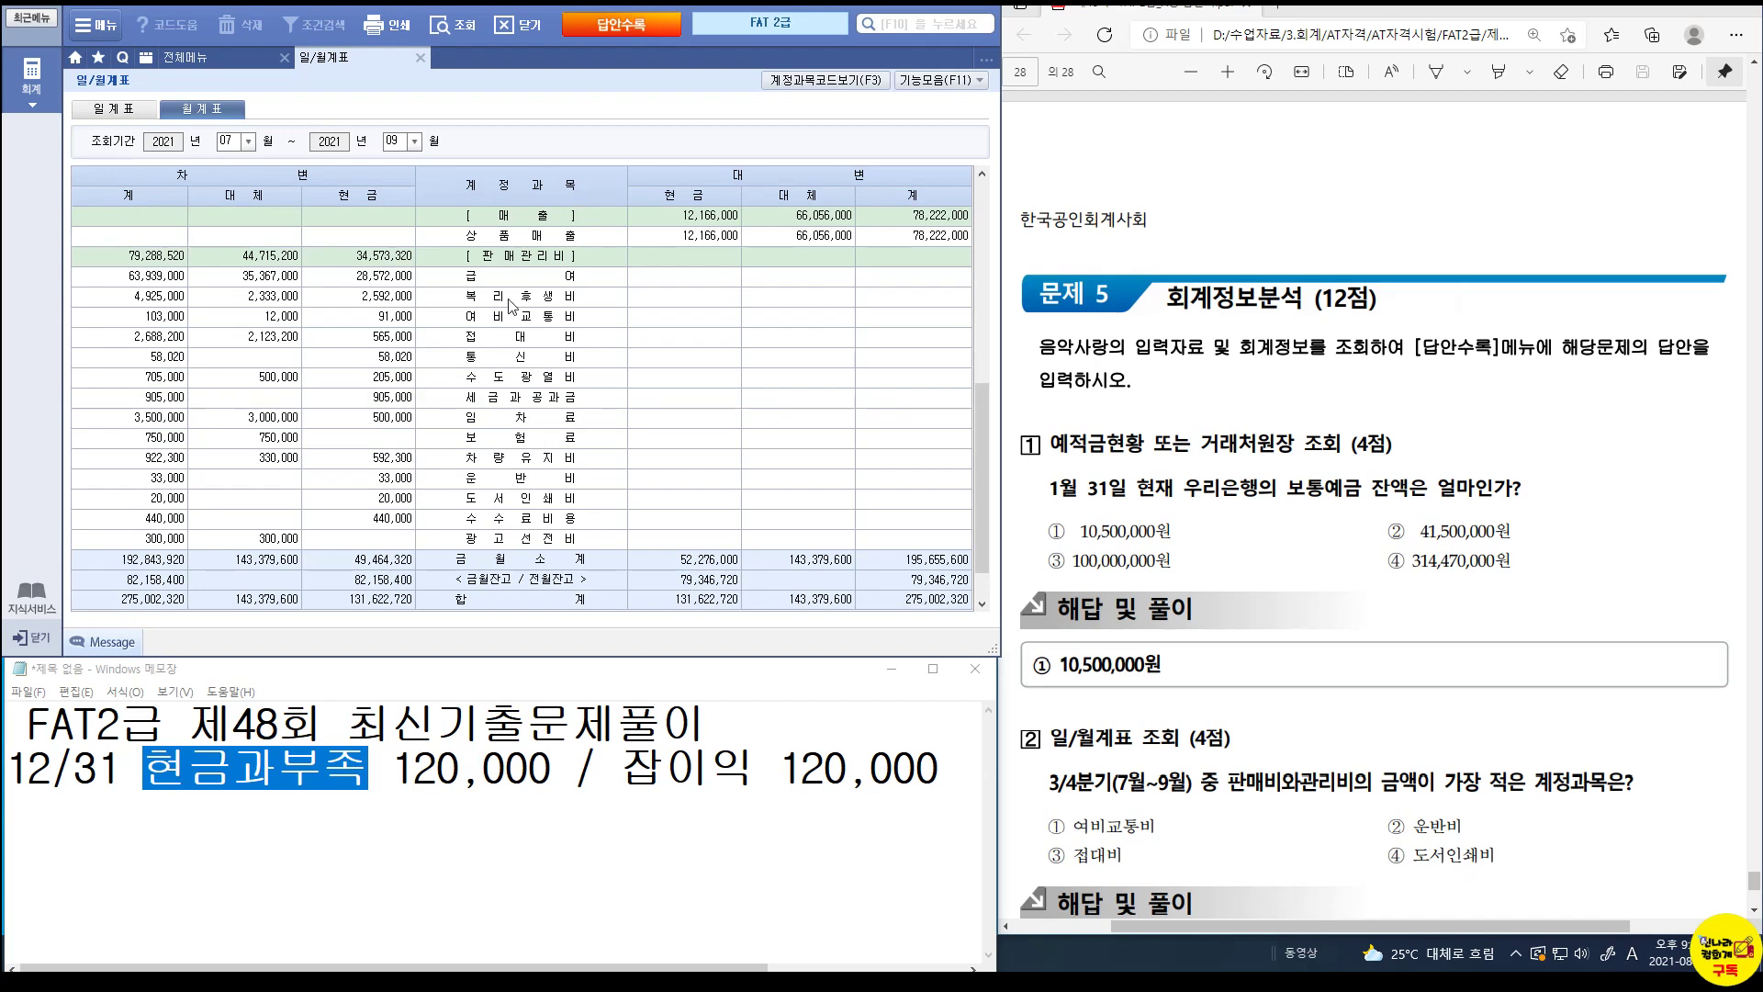
left_click(512, 258)
scroll(513, 262, "down", 1)
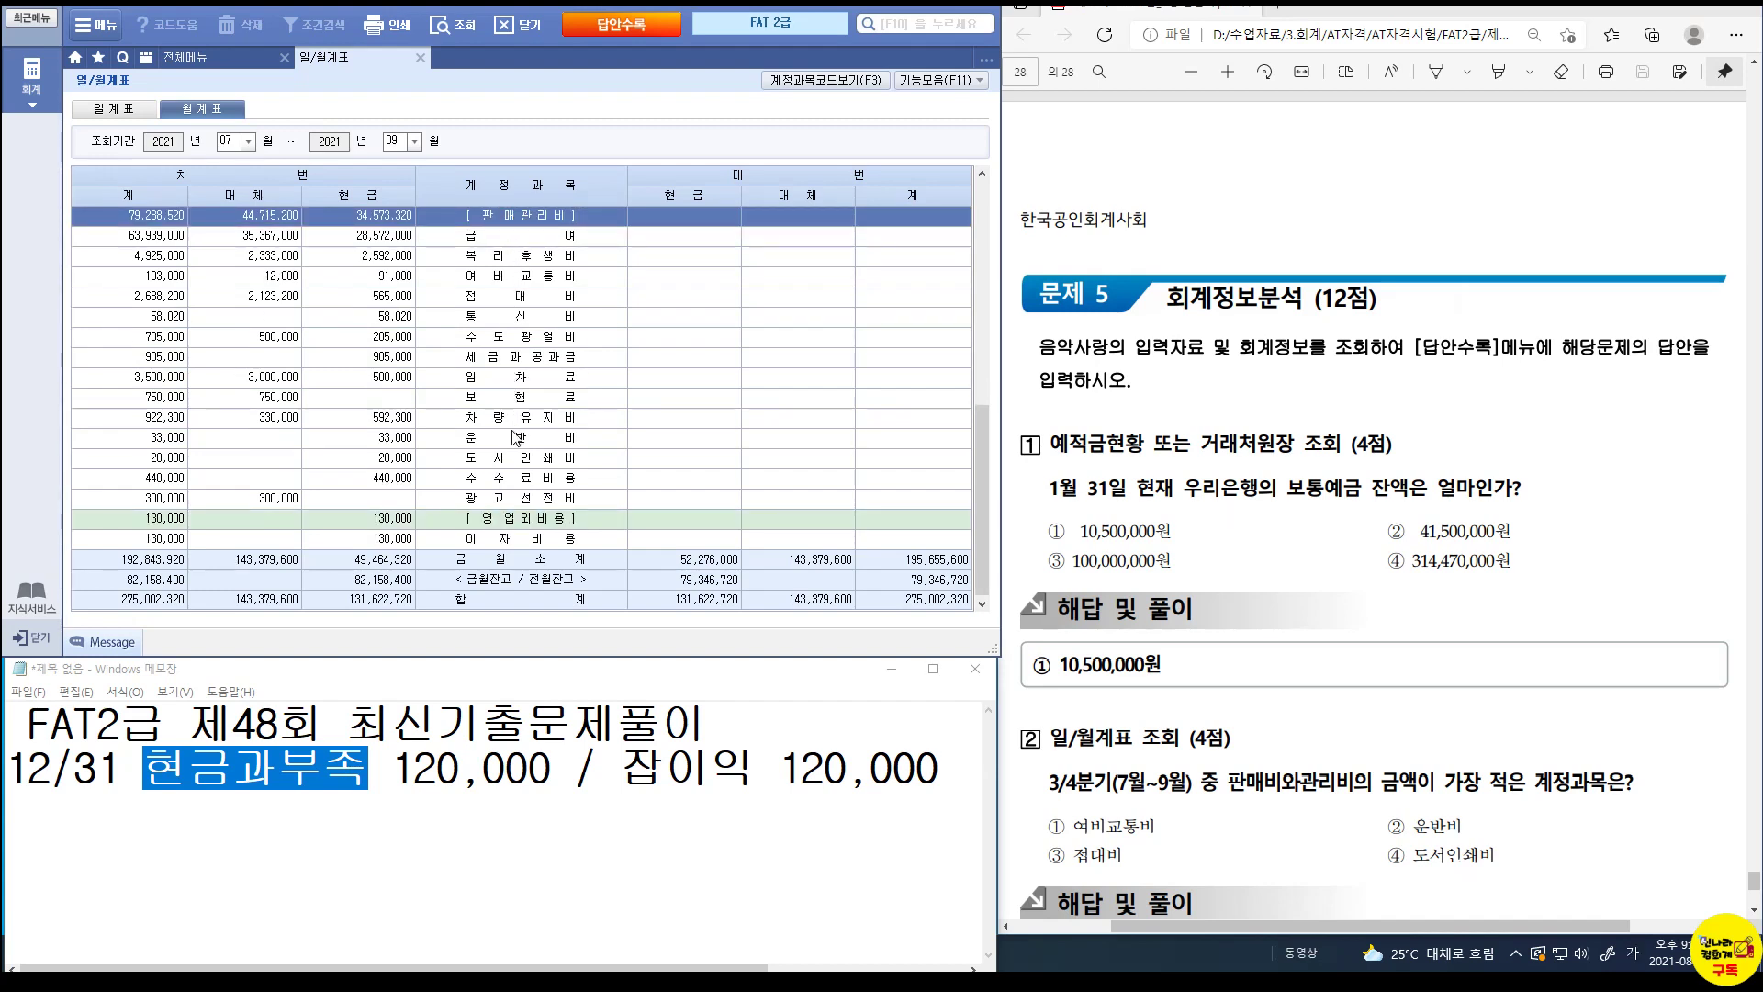
left_click(168, 238)
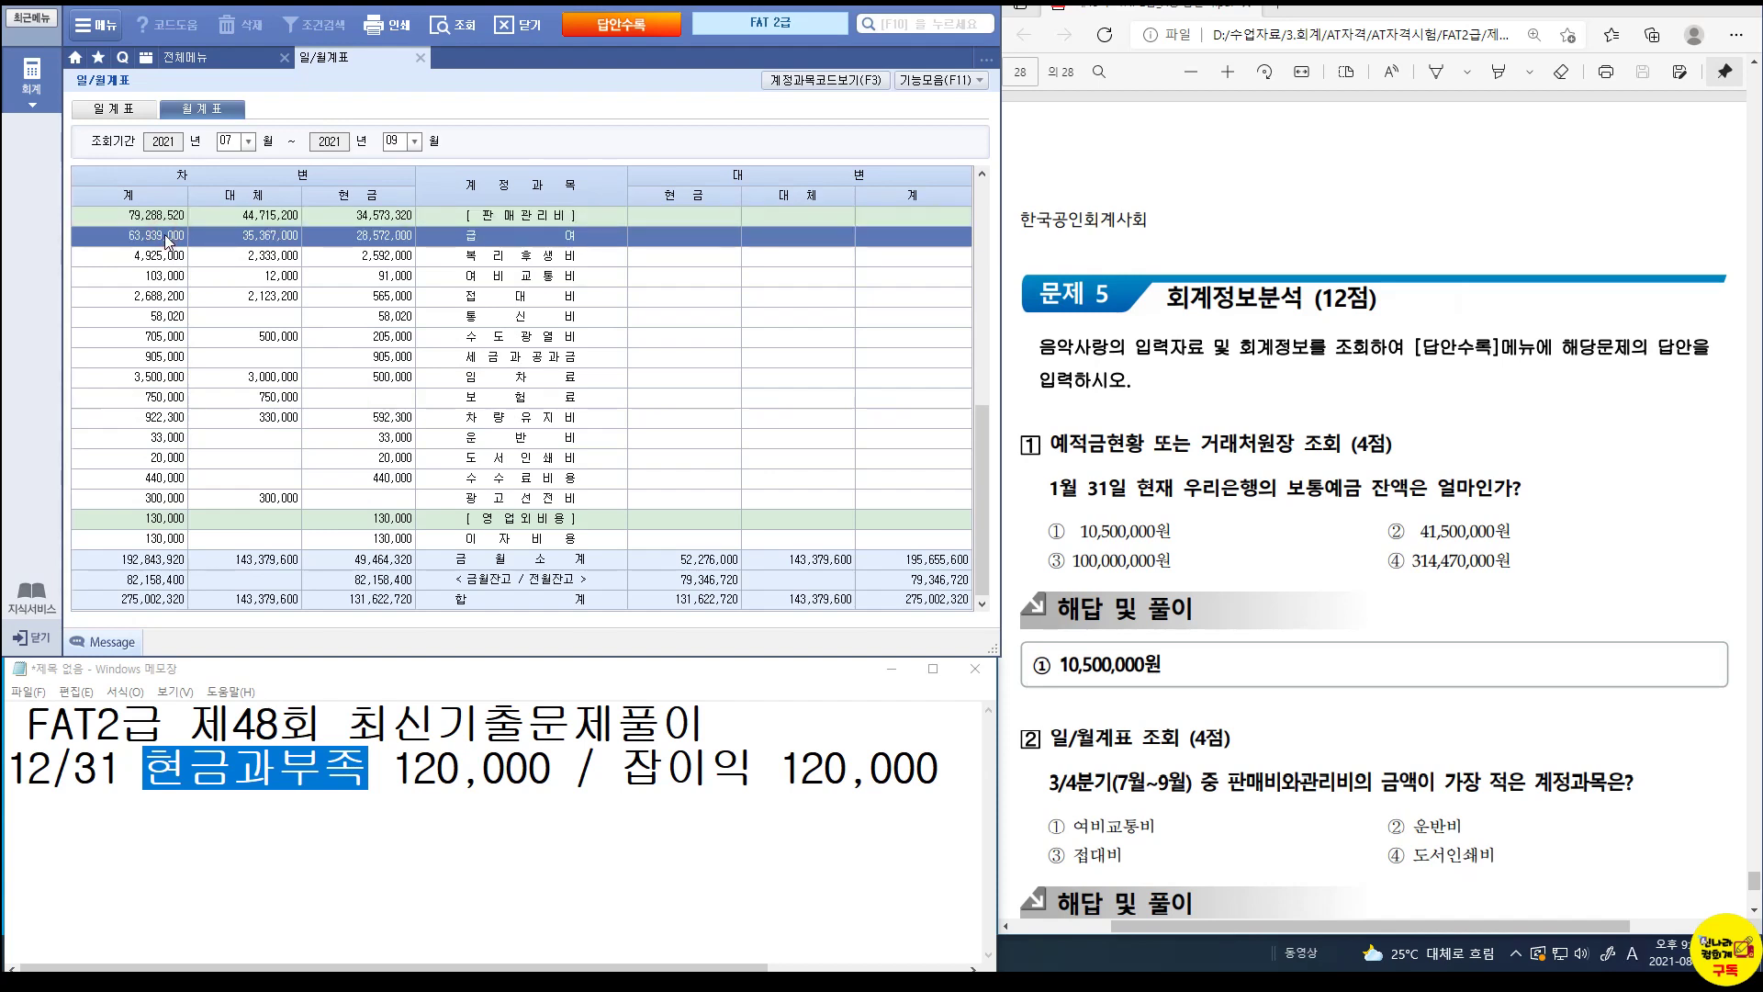
left_click(168, 279)
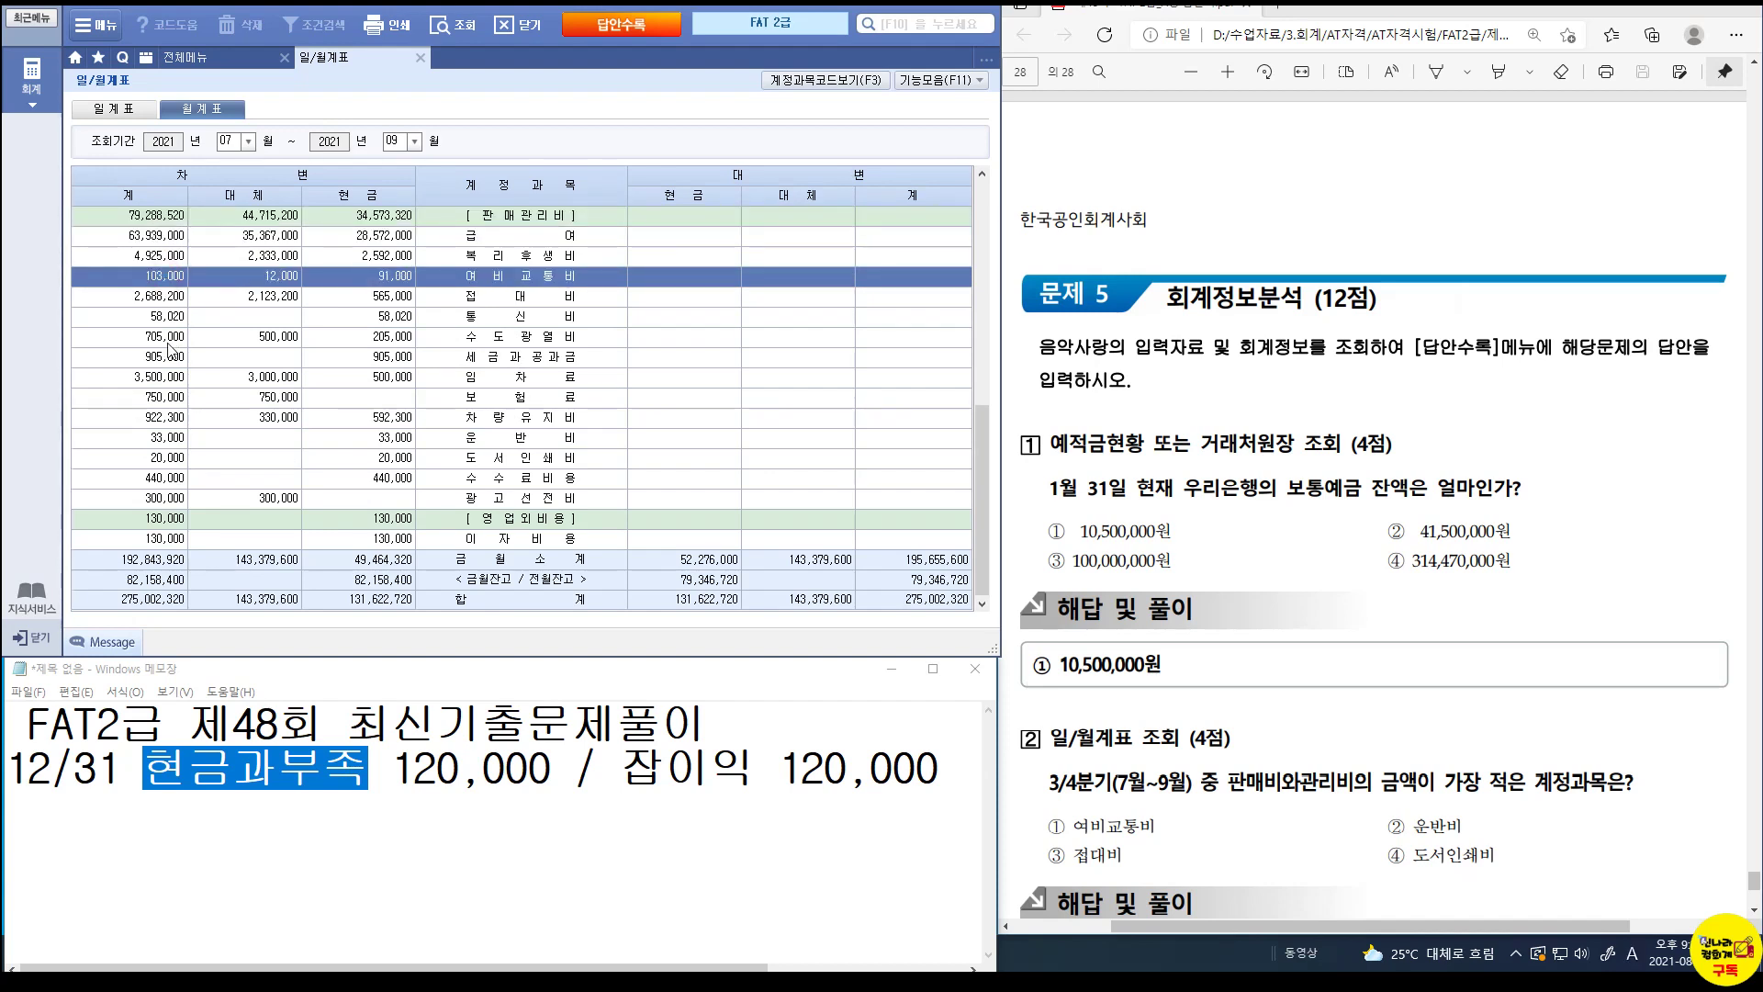
left_click(173, 441)
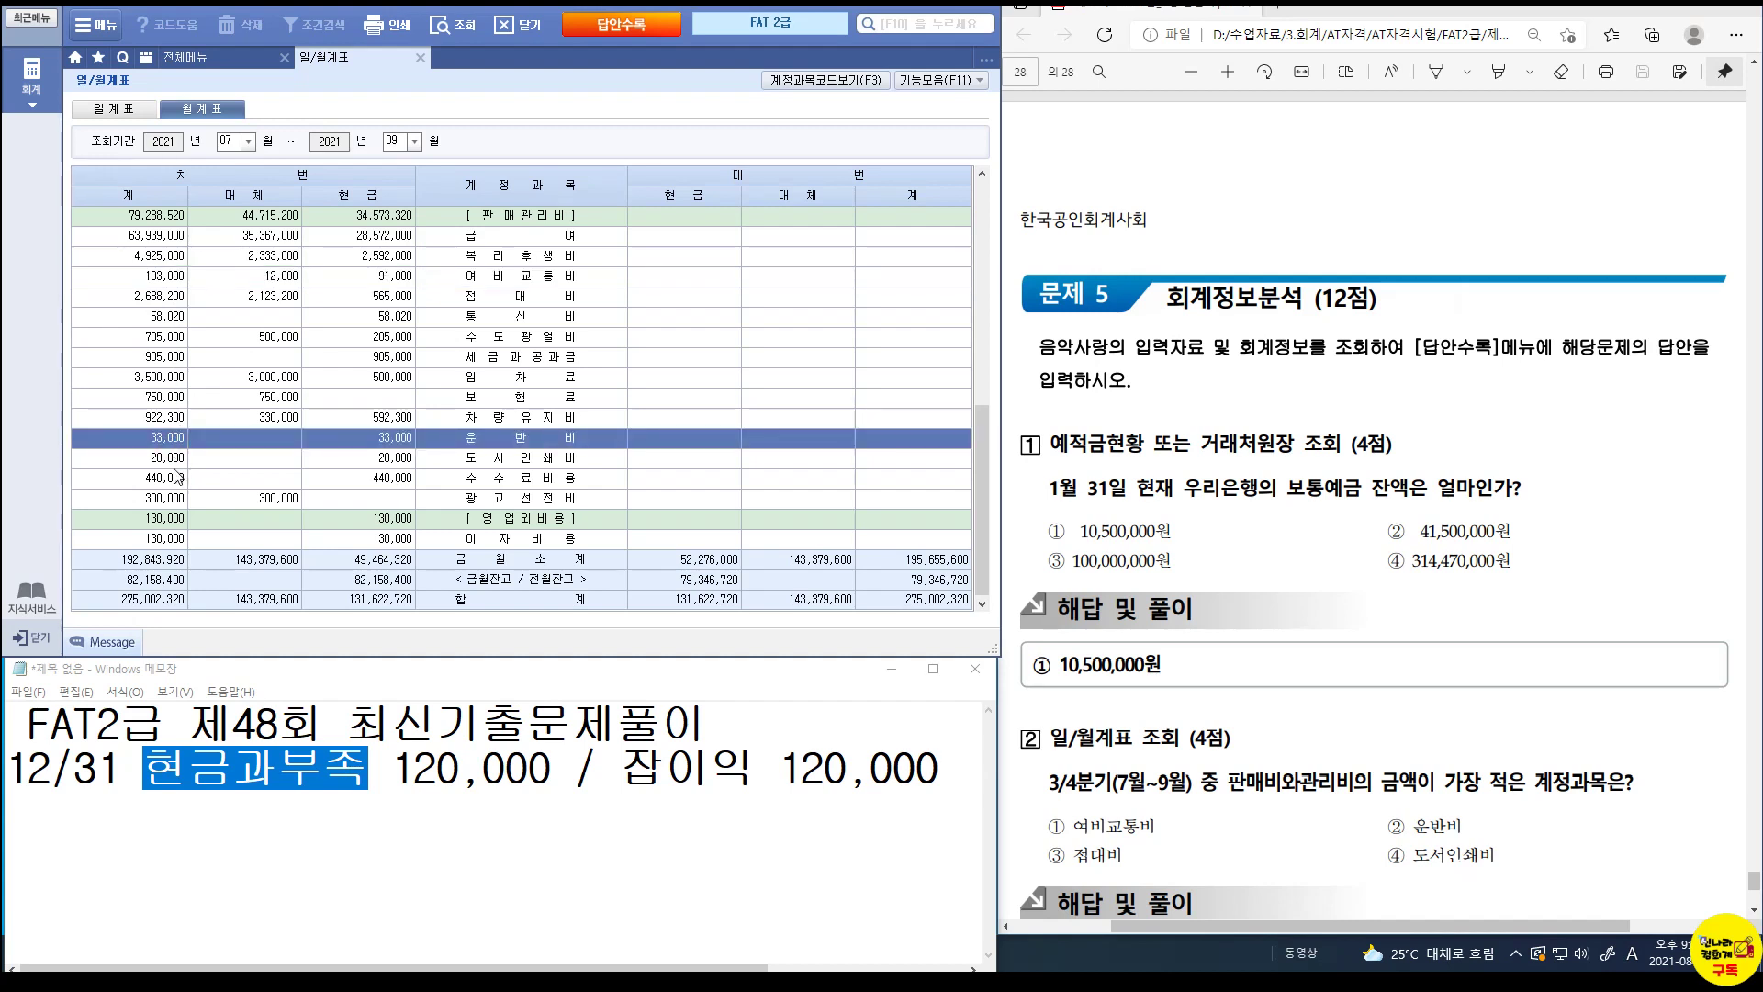
left_click(174, 468)
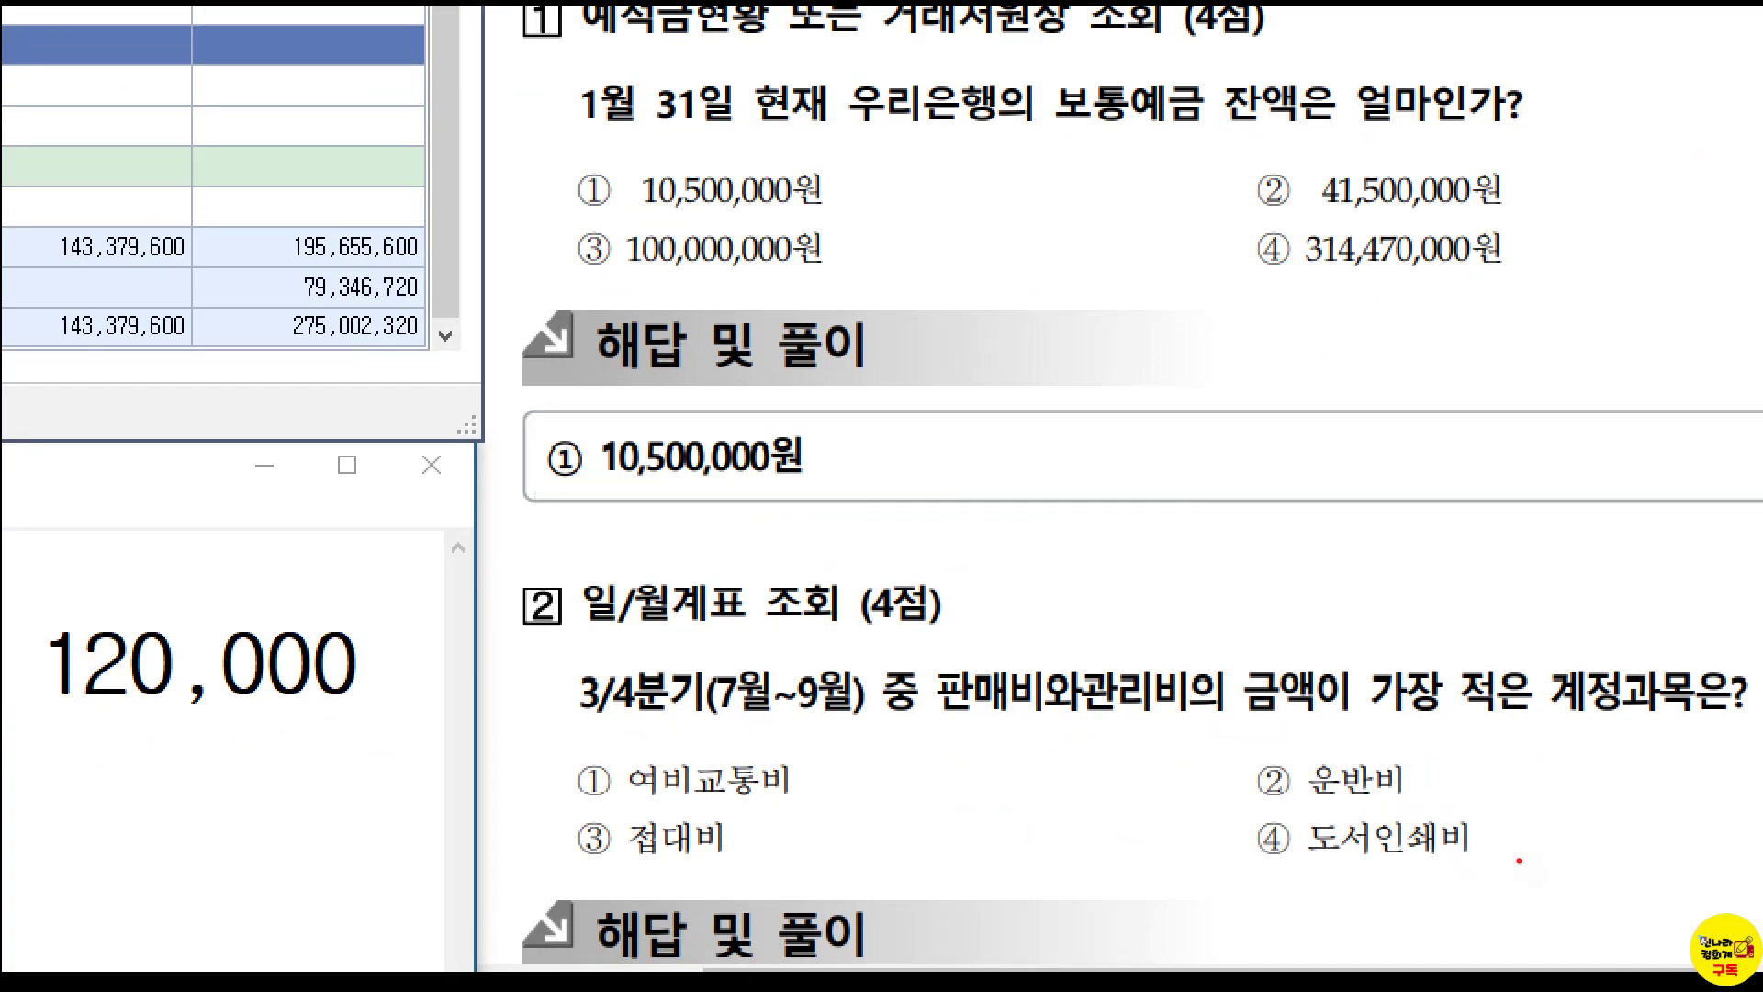
mouse_move(1234, 810)
left_mouse_down()
mouse_move(1448, 906)
mouse_move(1509, 888)
left_mouse_up()
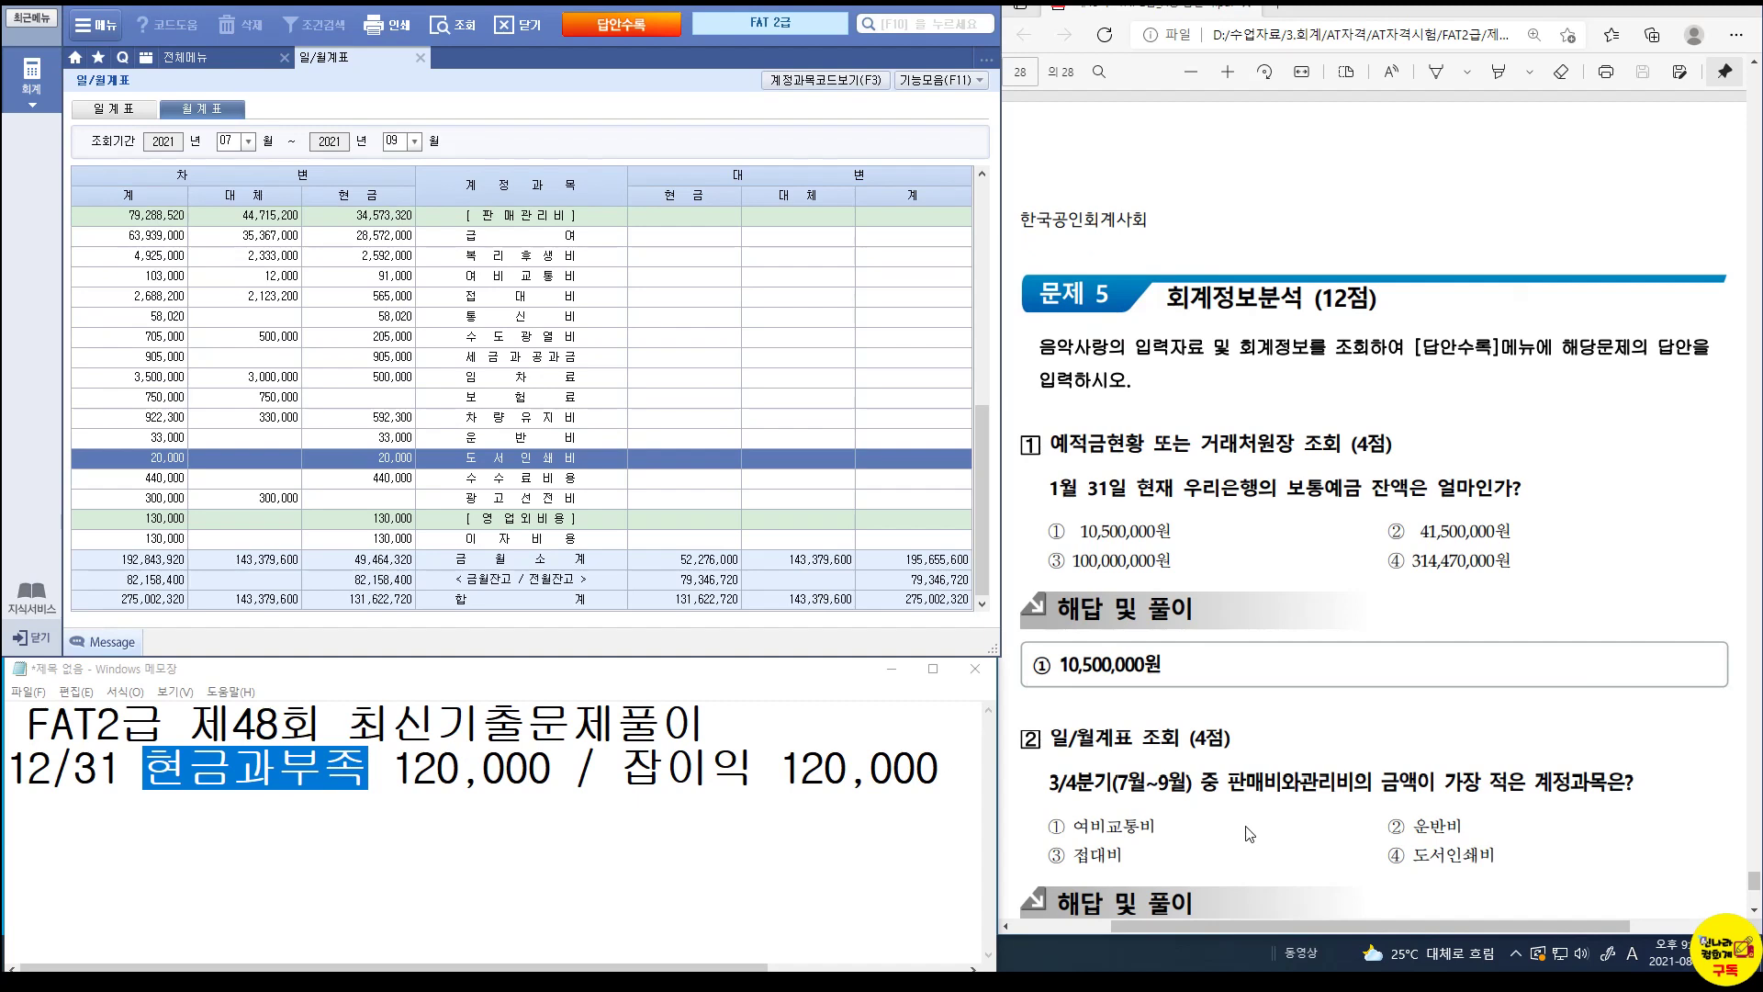
scroll(1249, 833, "down", 3)
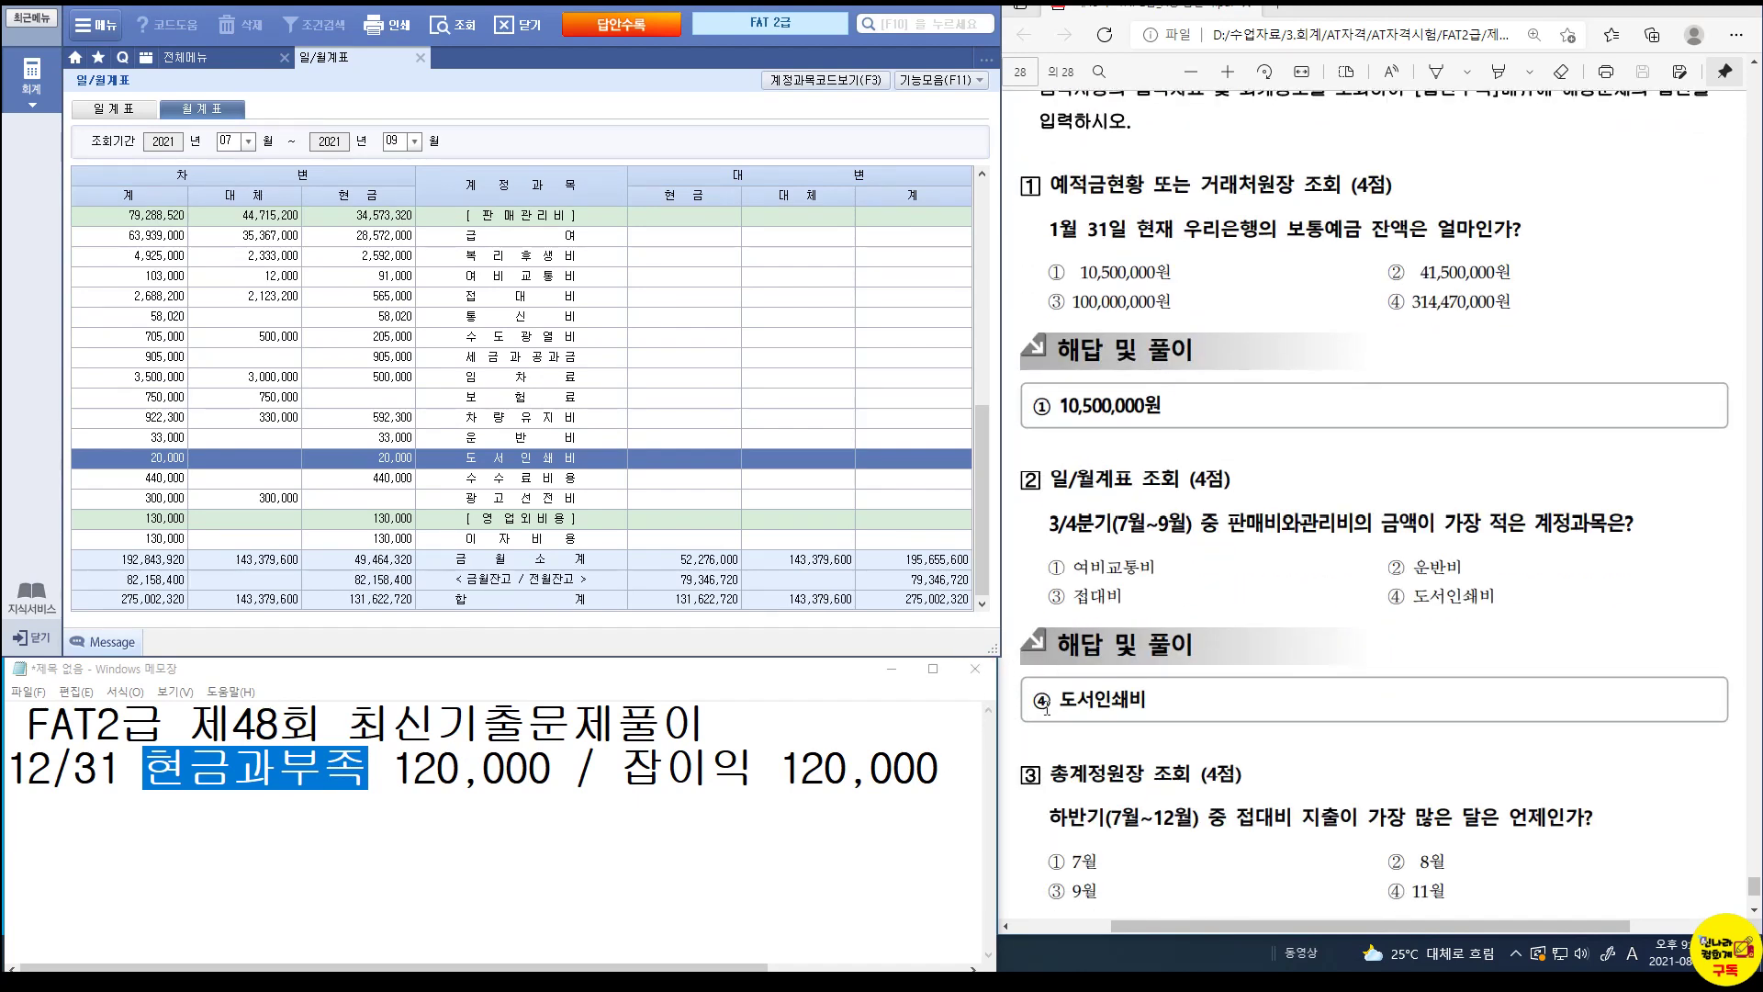
scroll(1047, 707, "down", 3)
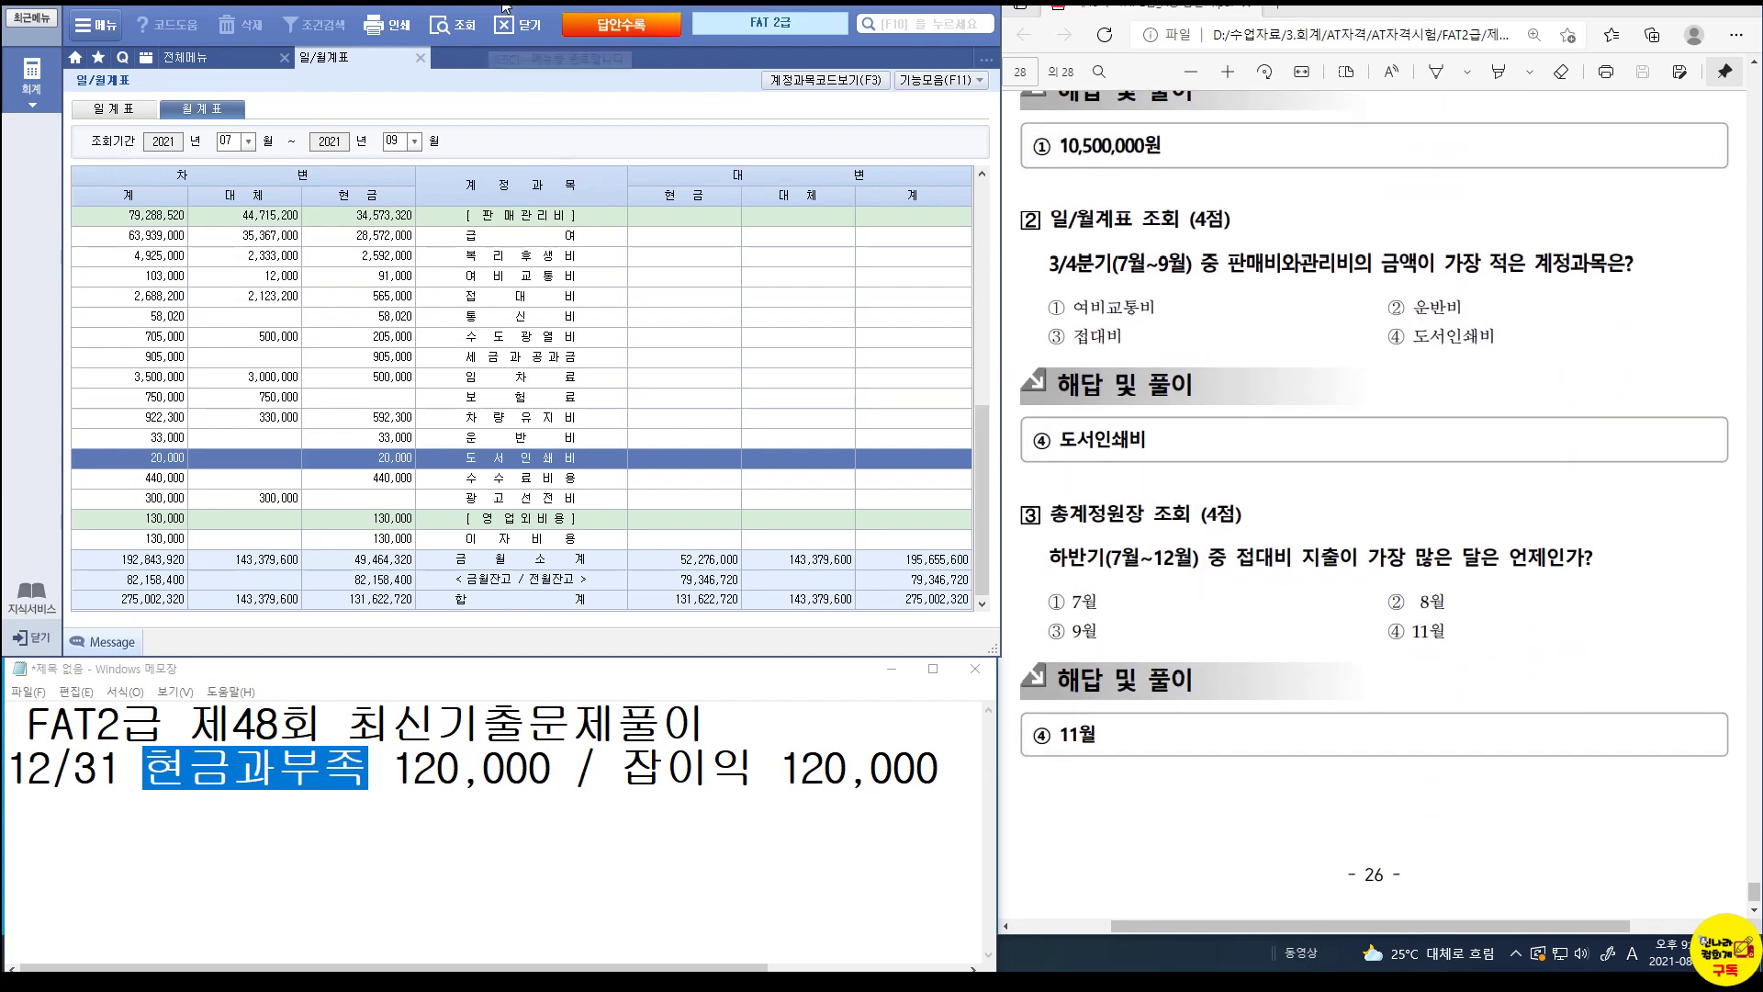
Close 일/월계표 and open 총계정원장 loaded for the full account range.
left_click(420, 58)
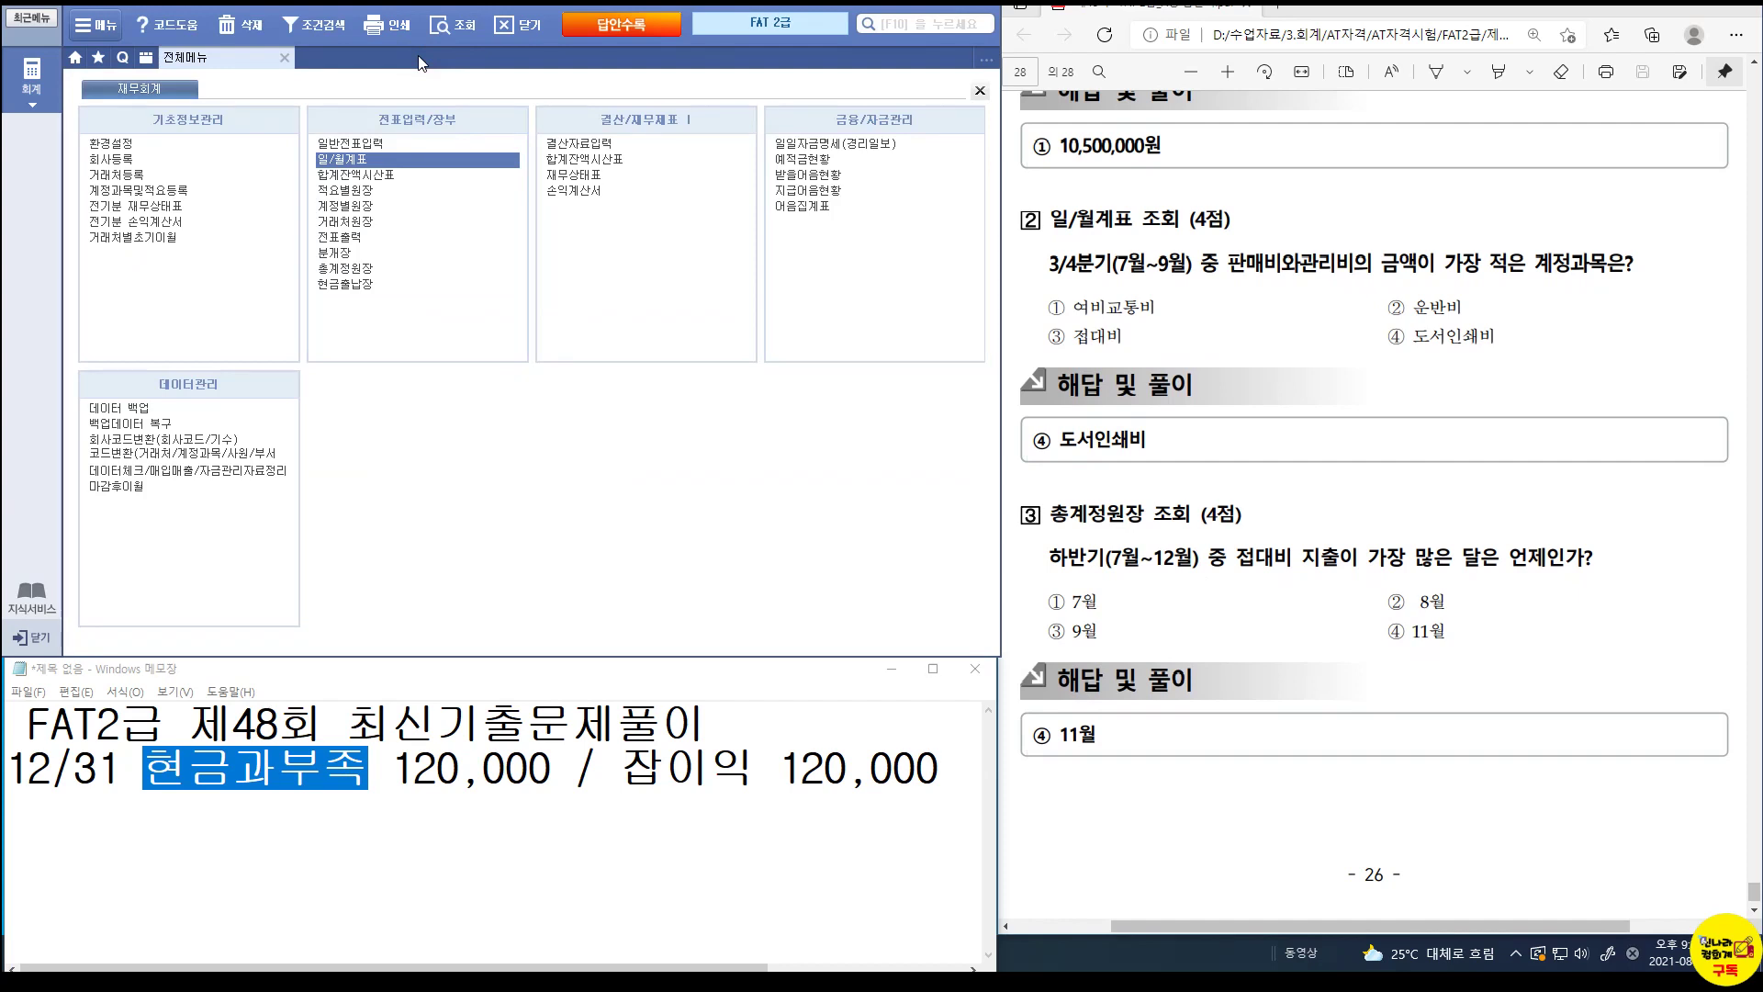
left_click(358, 268)
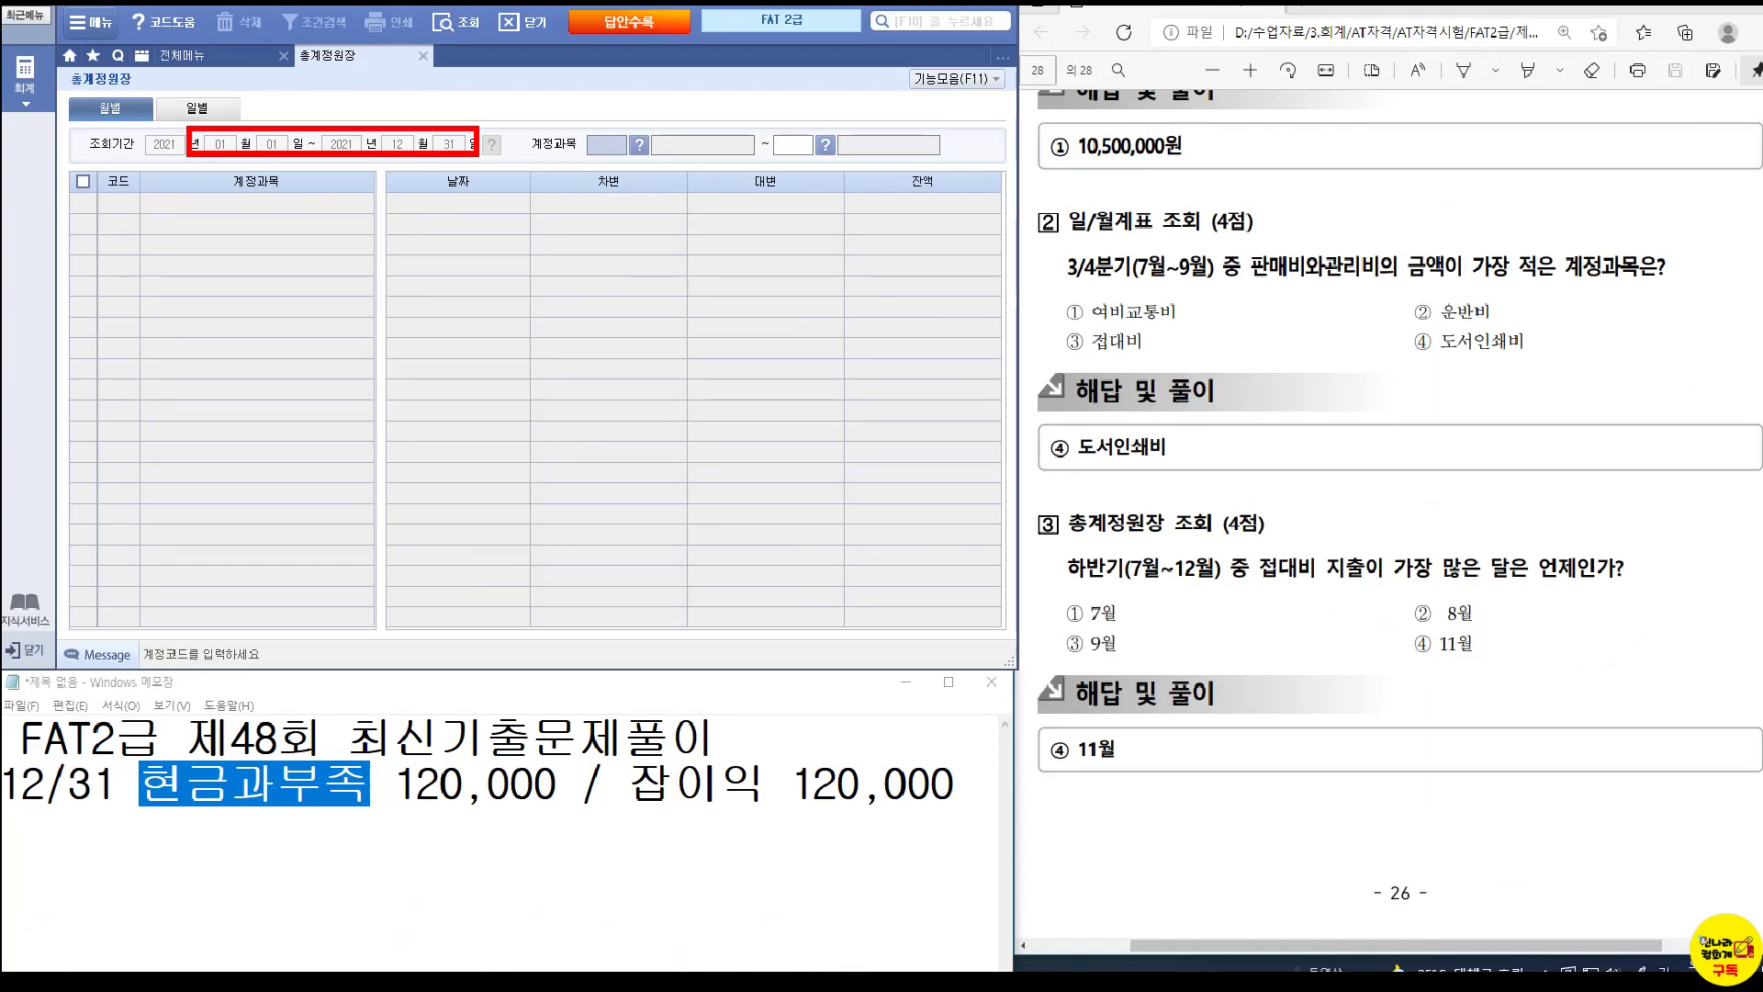
double_click(599, 147)
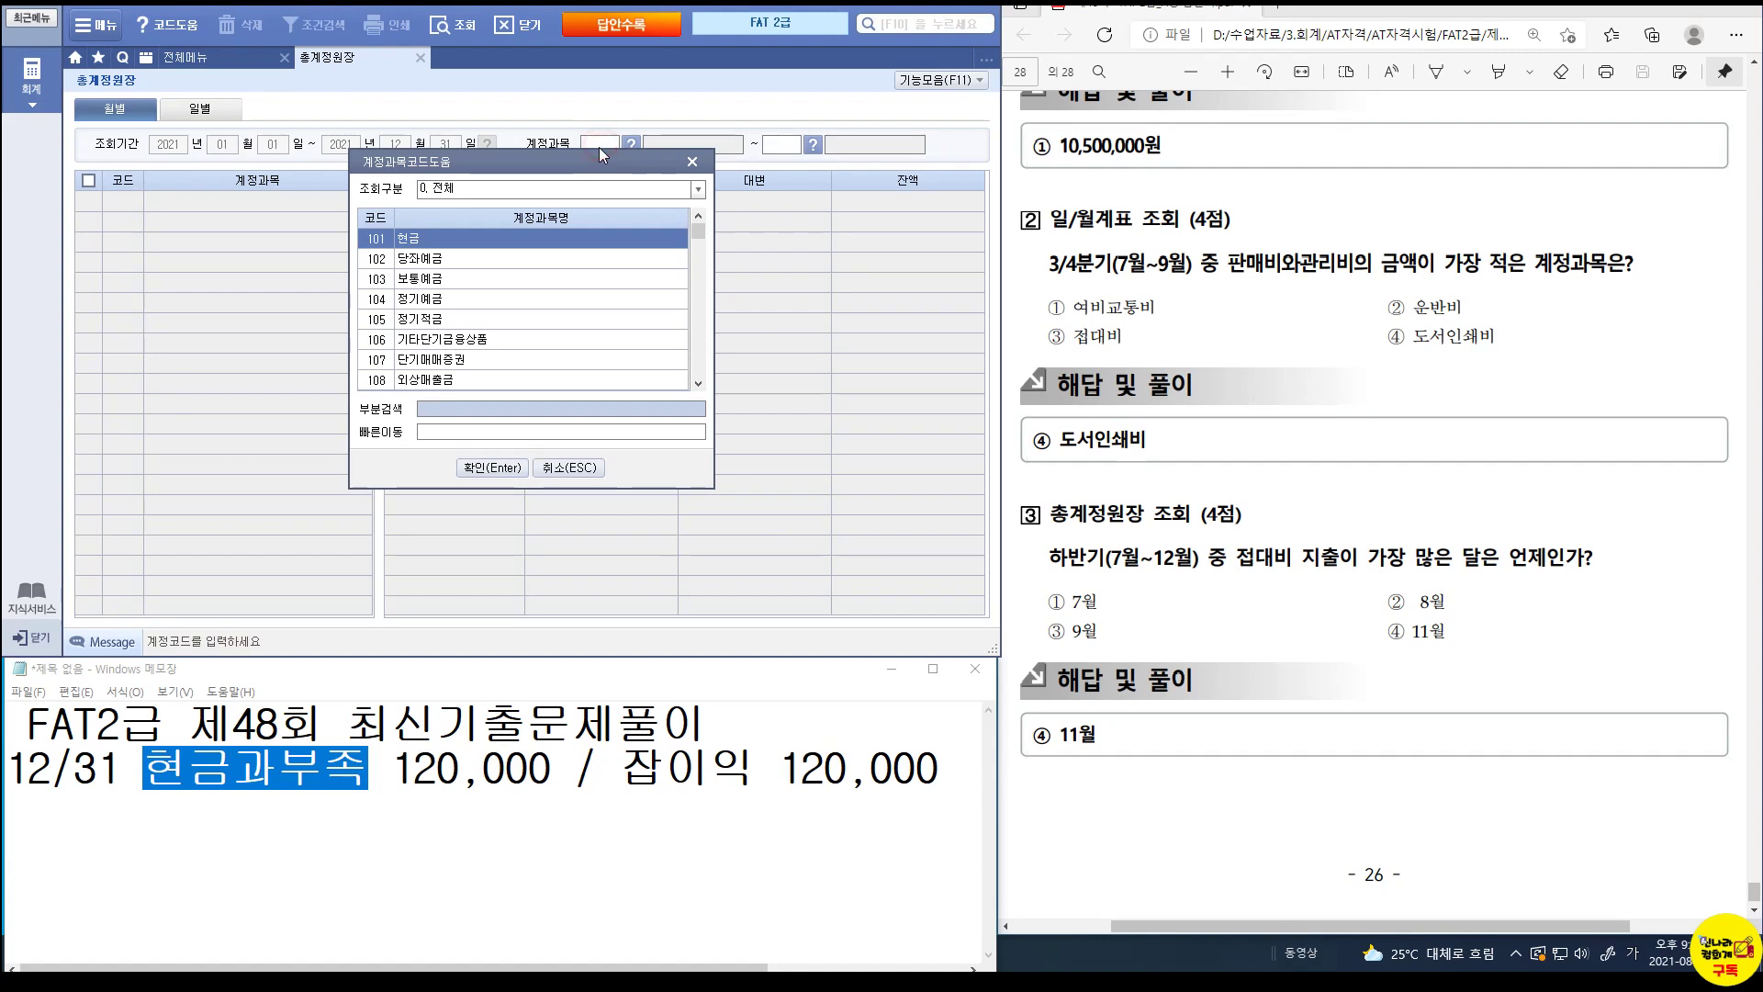
left_click(691, 163)
key("Return")
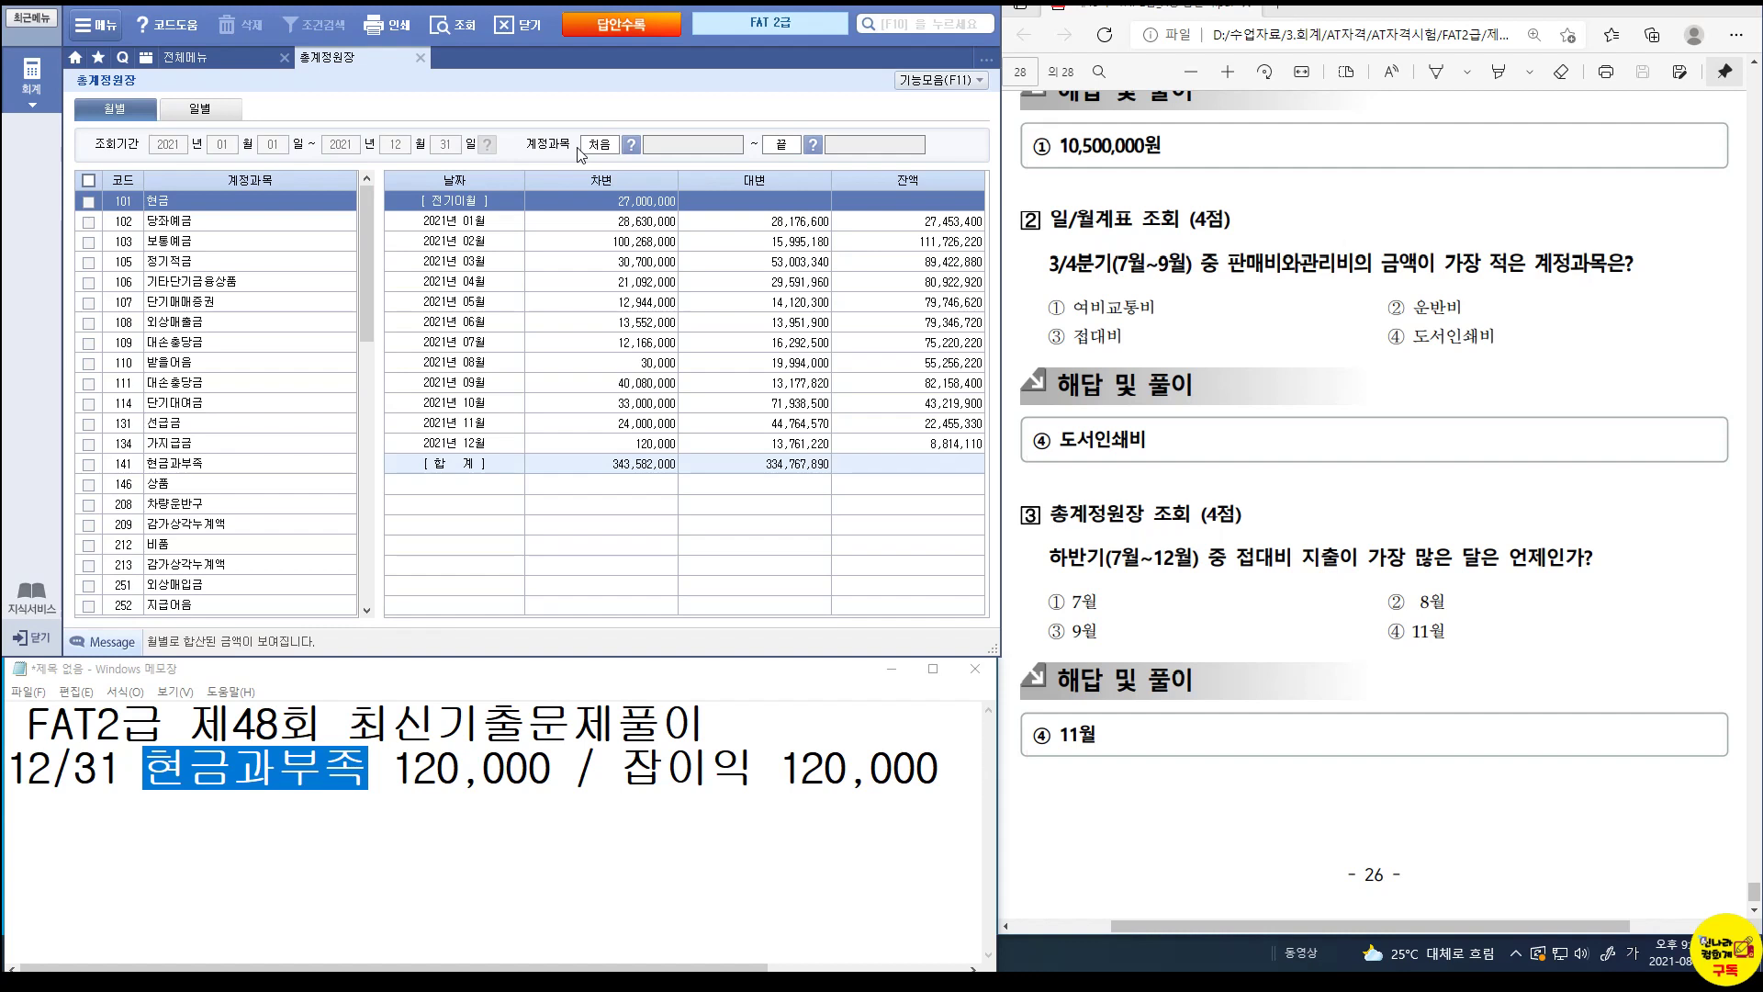
Select 813 접대비 and review its 2021 monthly totals, finding November's 4,045,000 largest.
left_click_drag(365, 272, 374, 520)
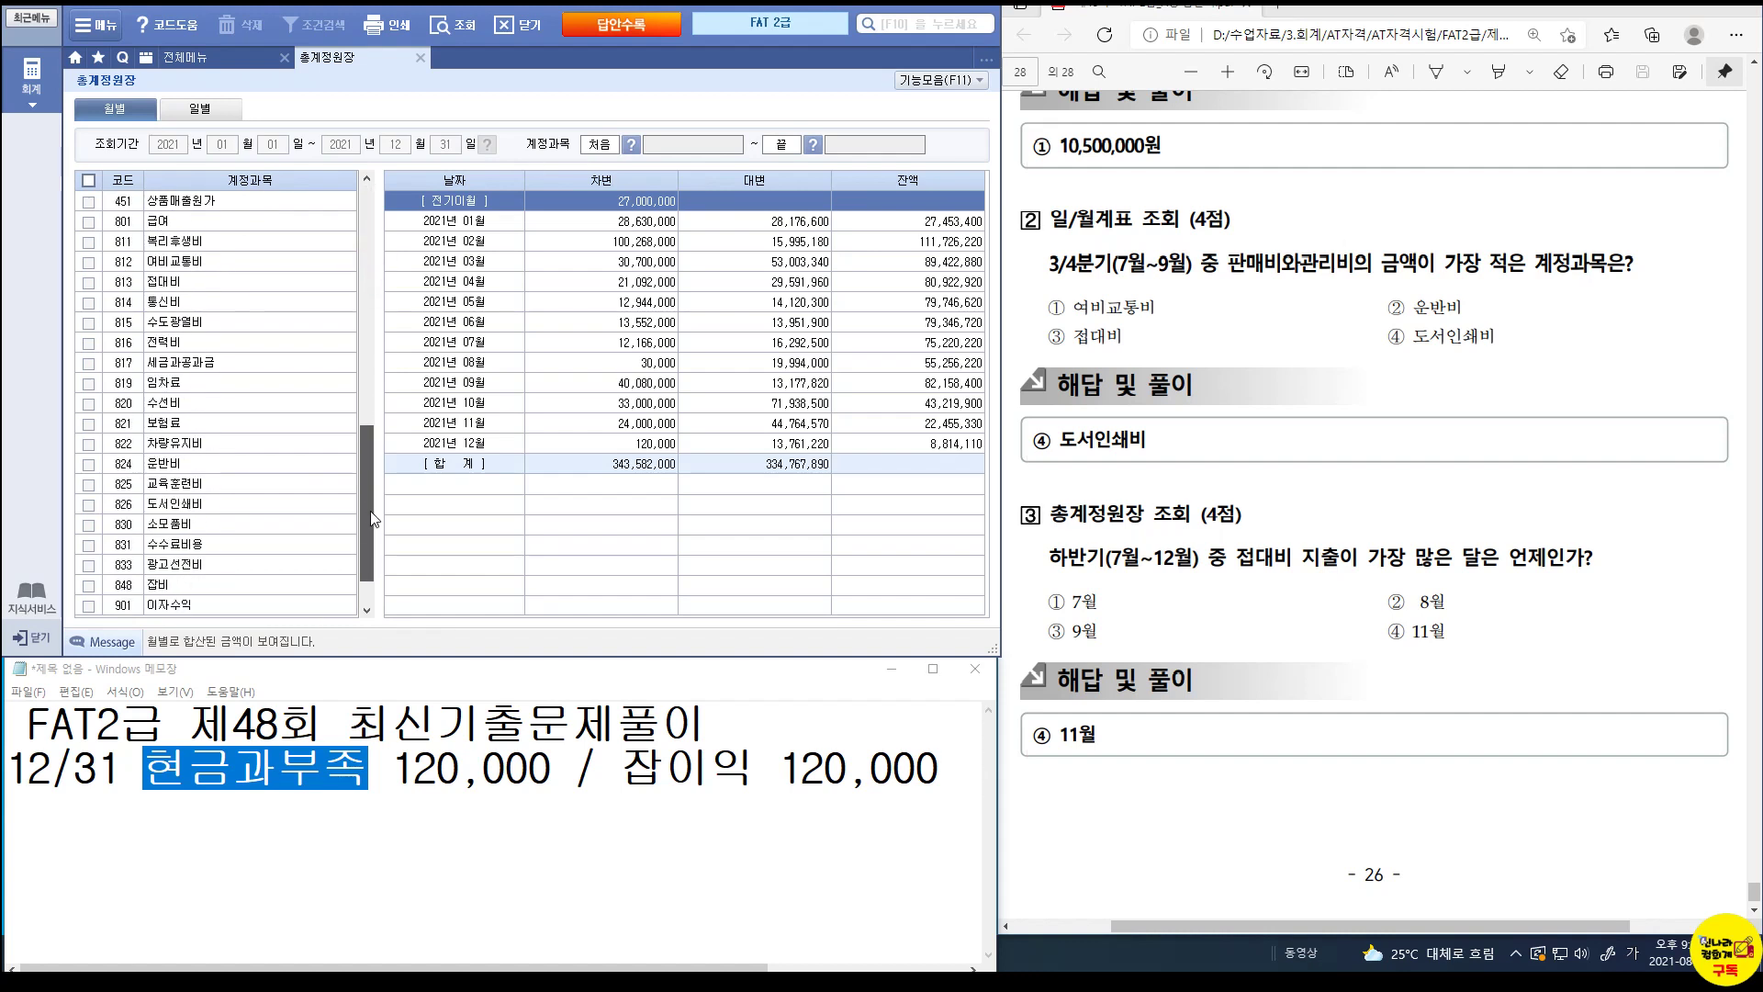
left_click(154, 287)
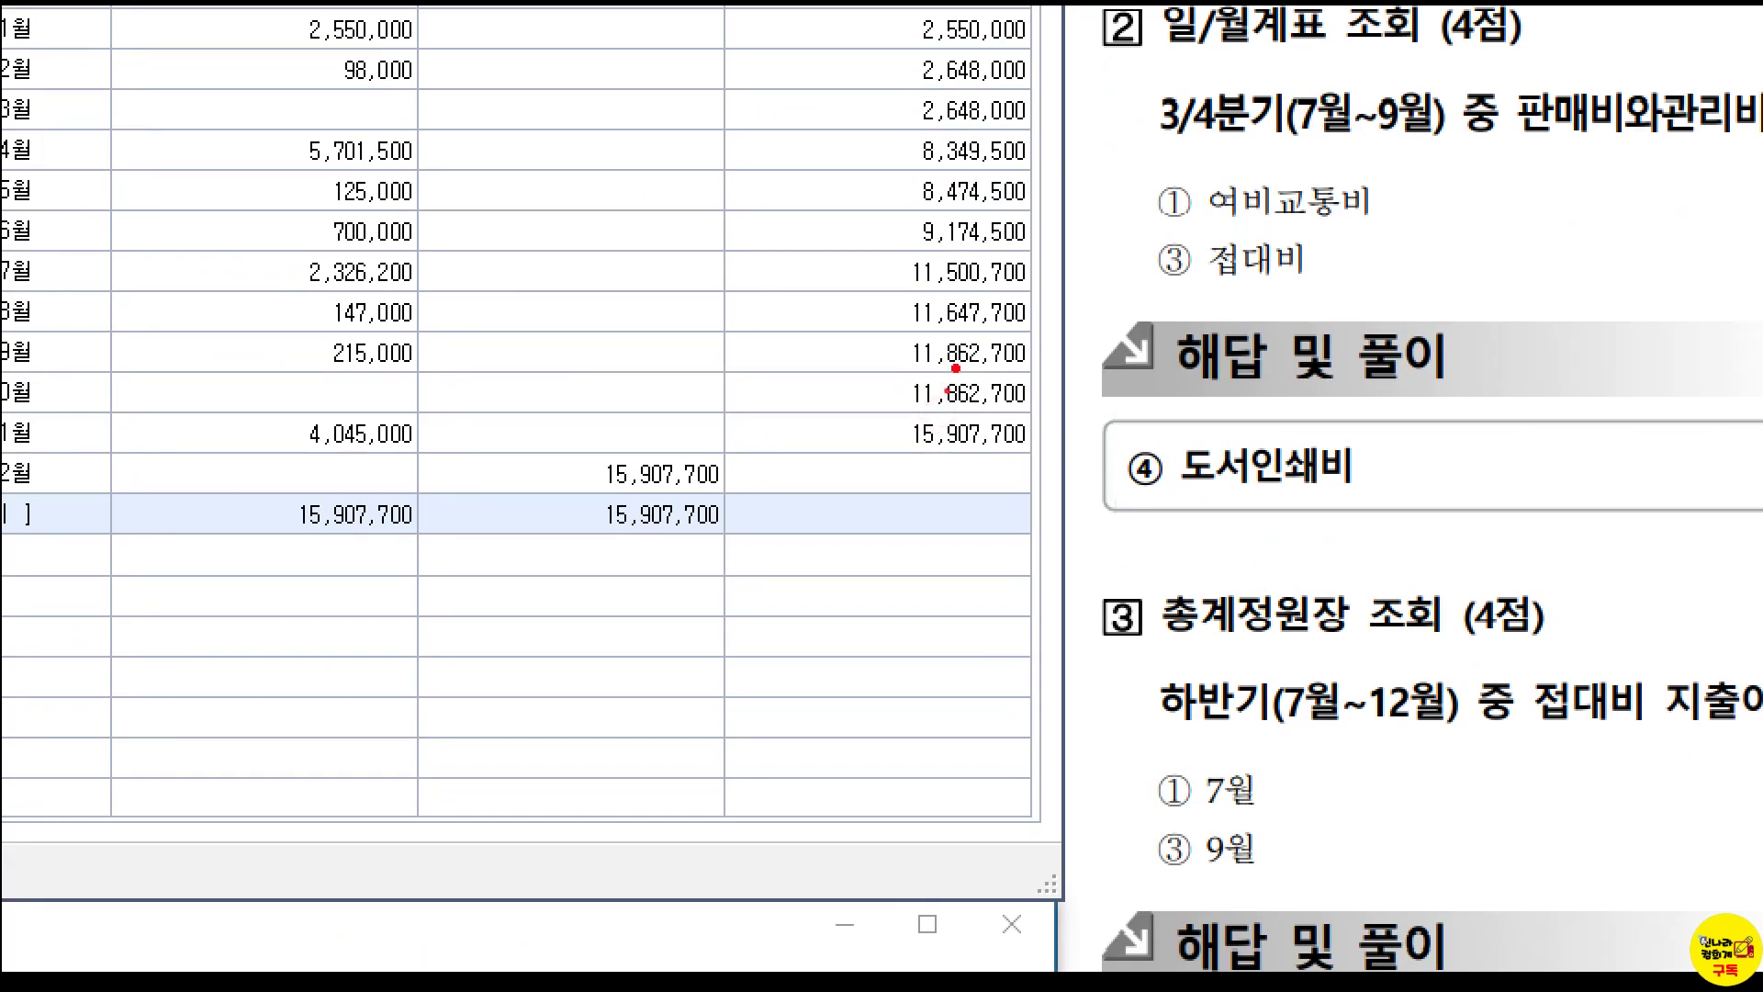
mouse_move(946, 390)
left_mouse_down()
mouse_move(927, 438)
mouse_move(963, 436)
left_mouse_up()
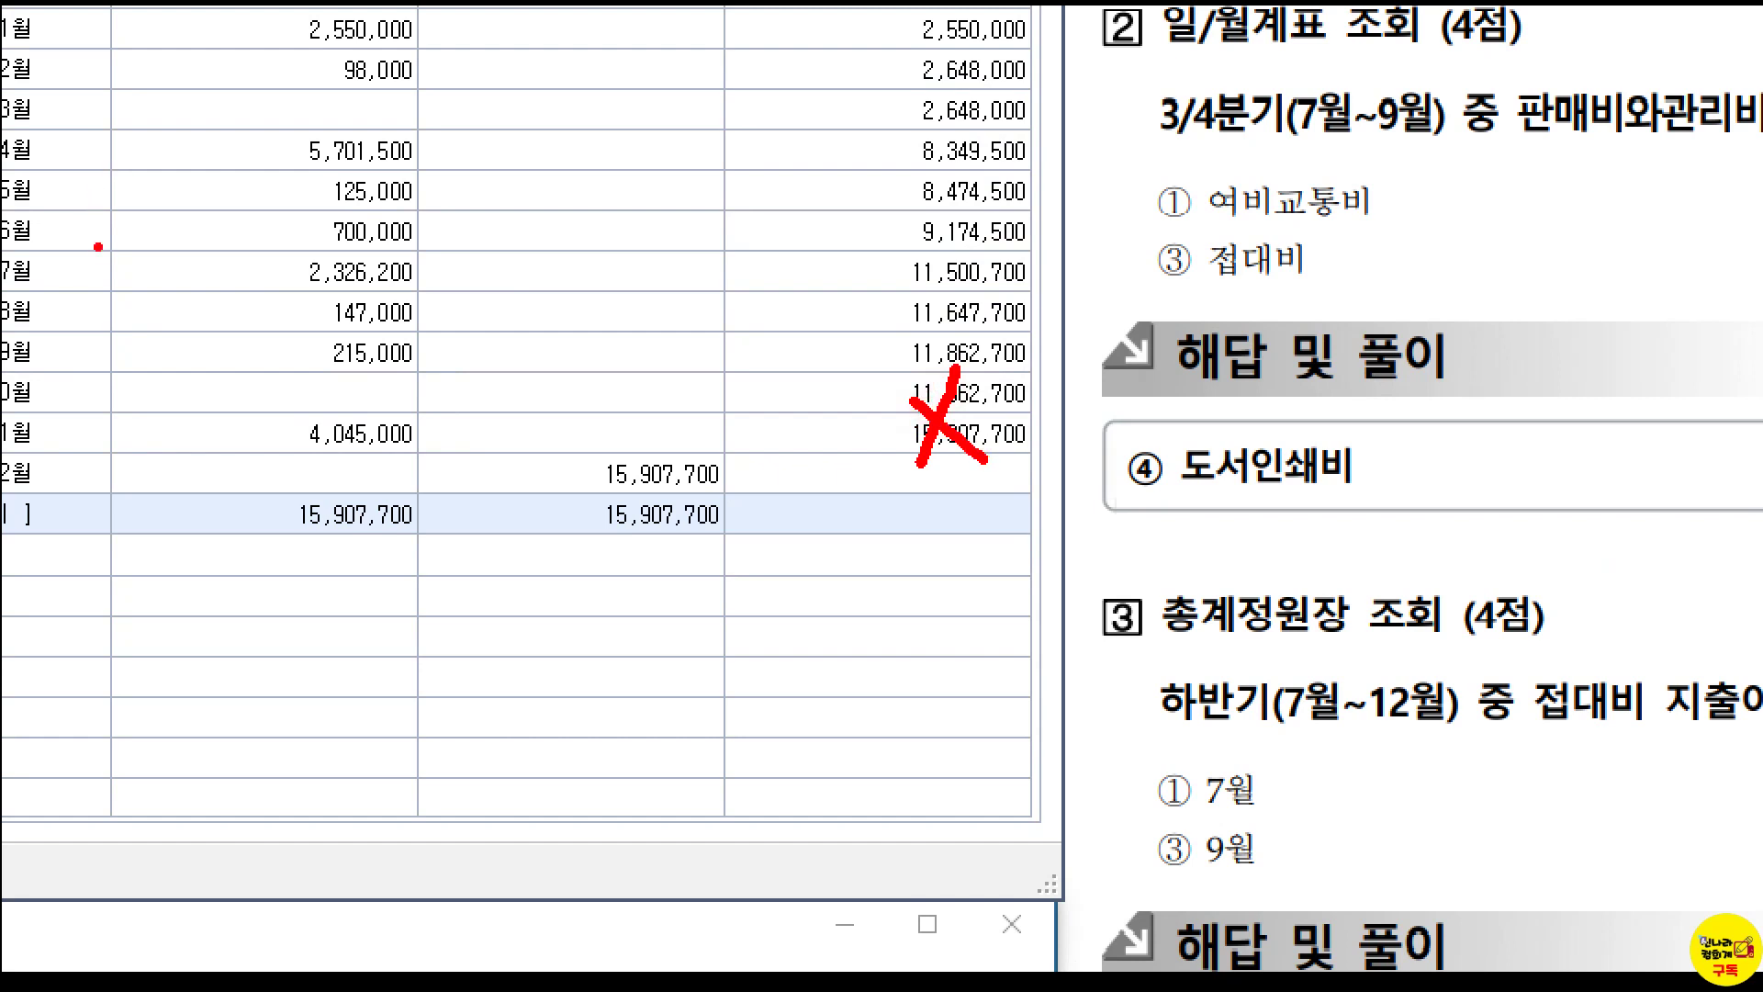
mouse_move(112, 255)
left_mouse_down()
mouse_move(196, 417)
mouse_move(414, 487)
left_mouse_up()
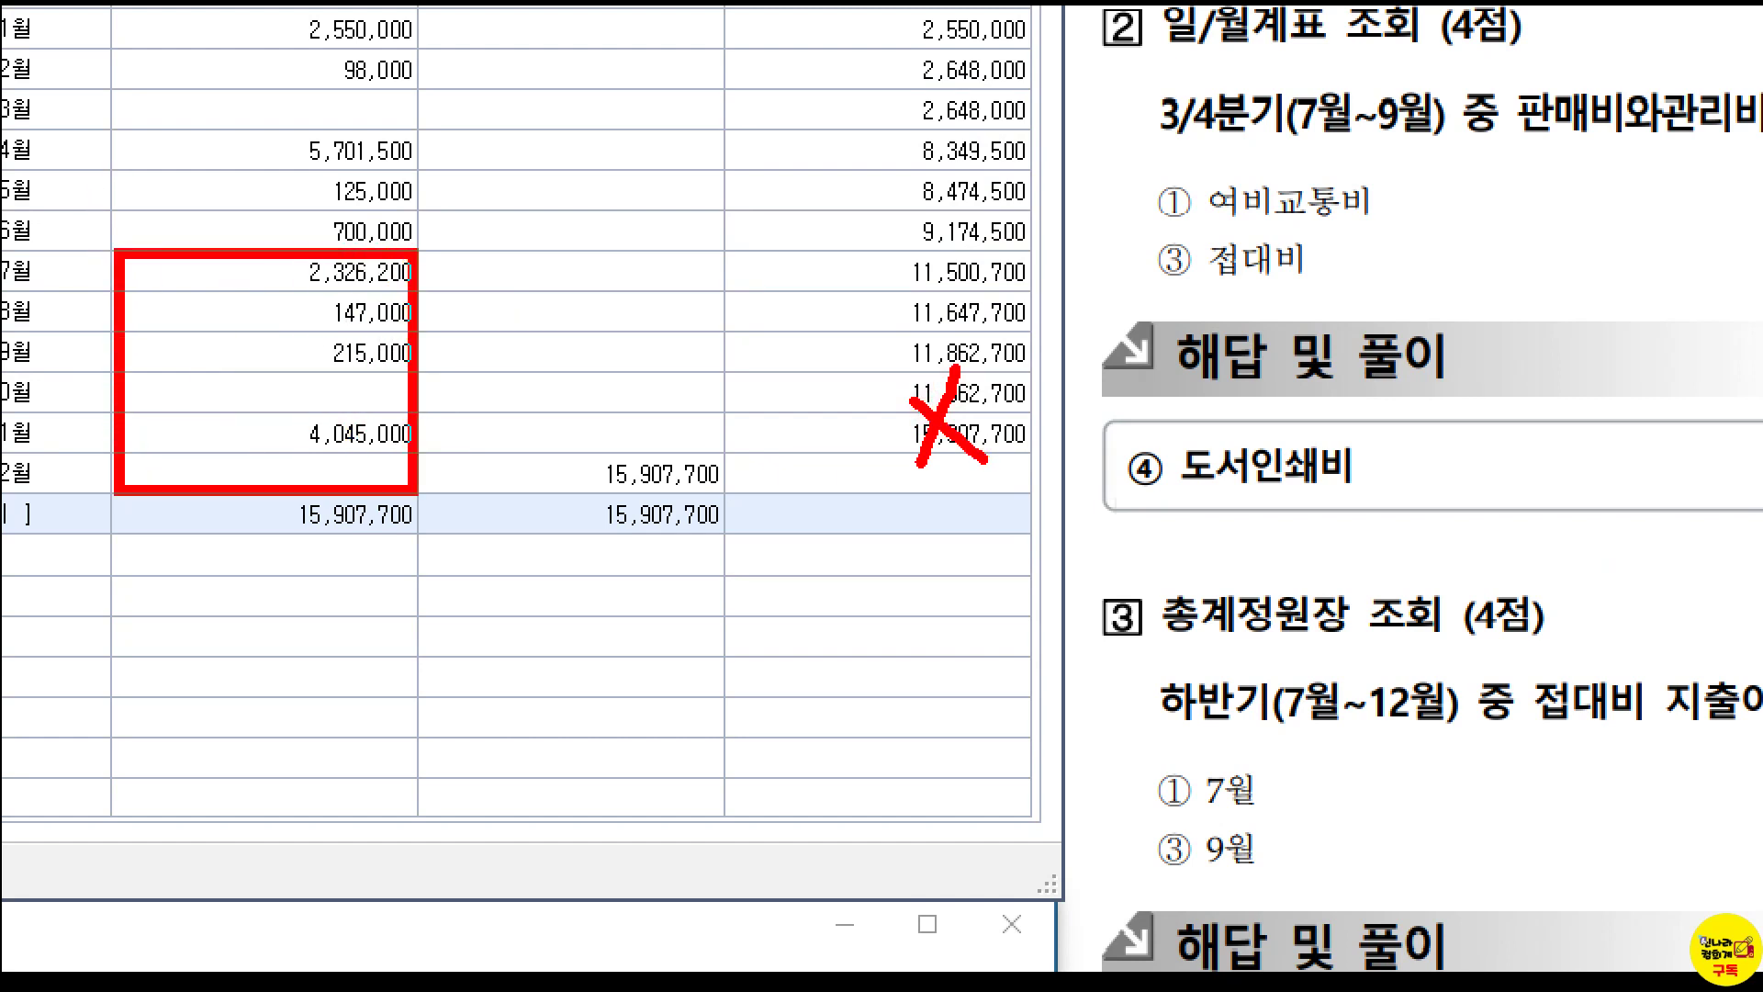
left_click_drag(233, 421, 211, 422)
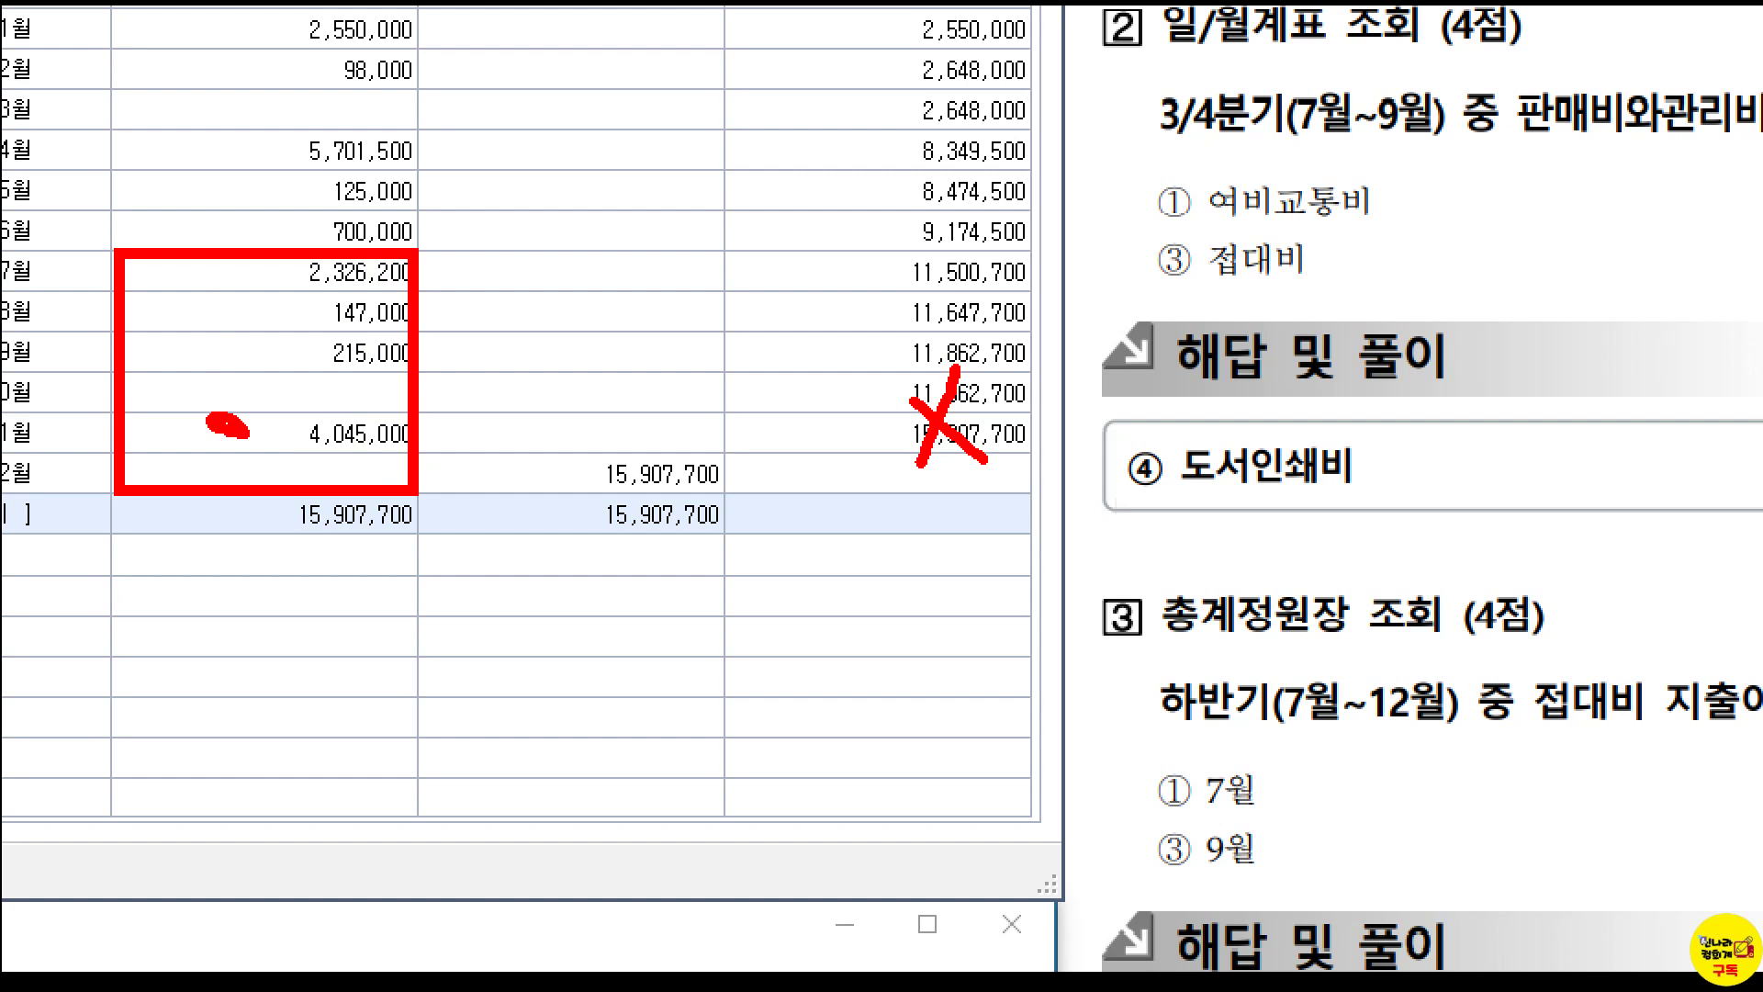
key("Escape")
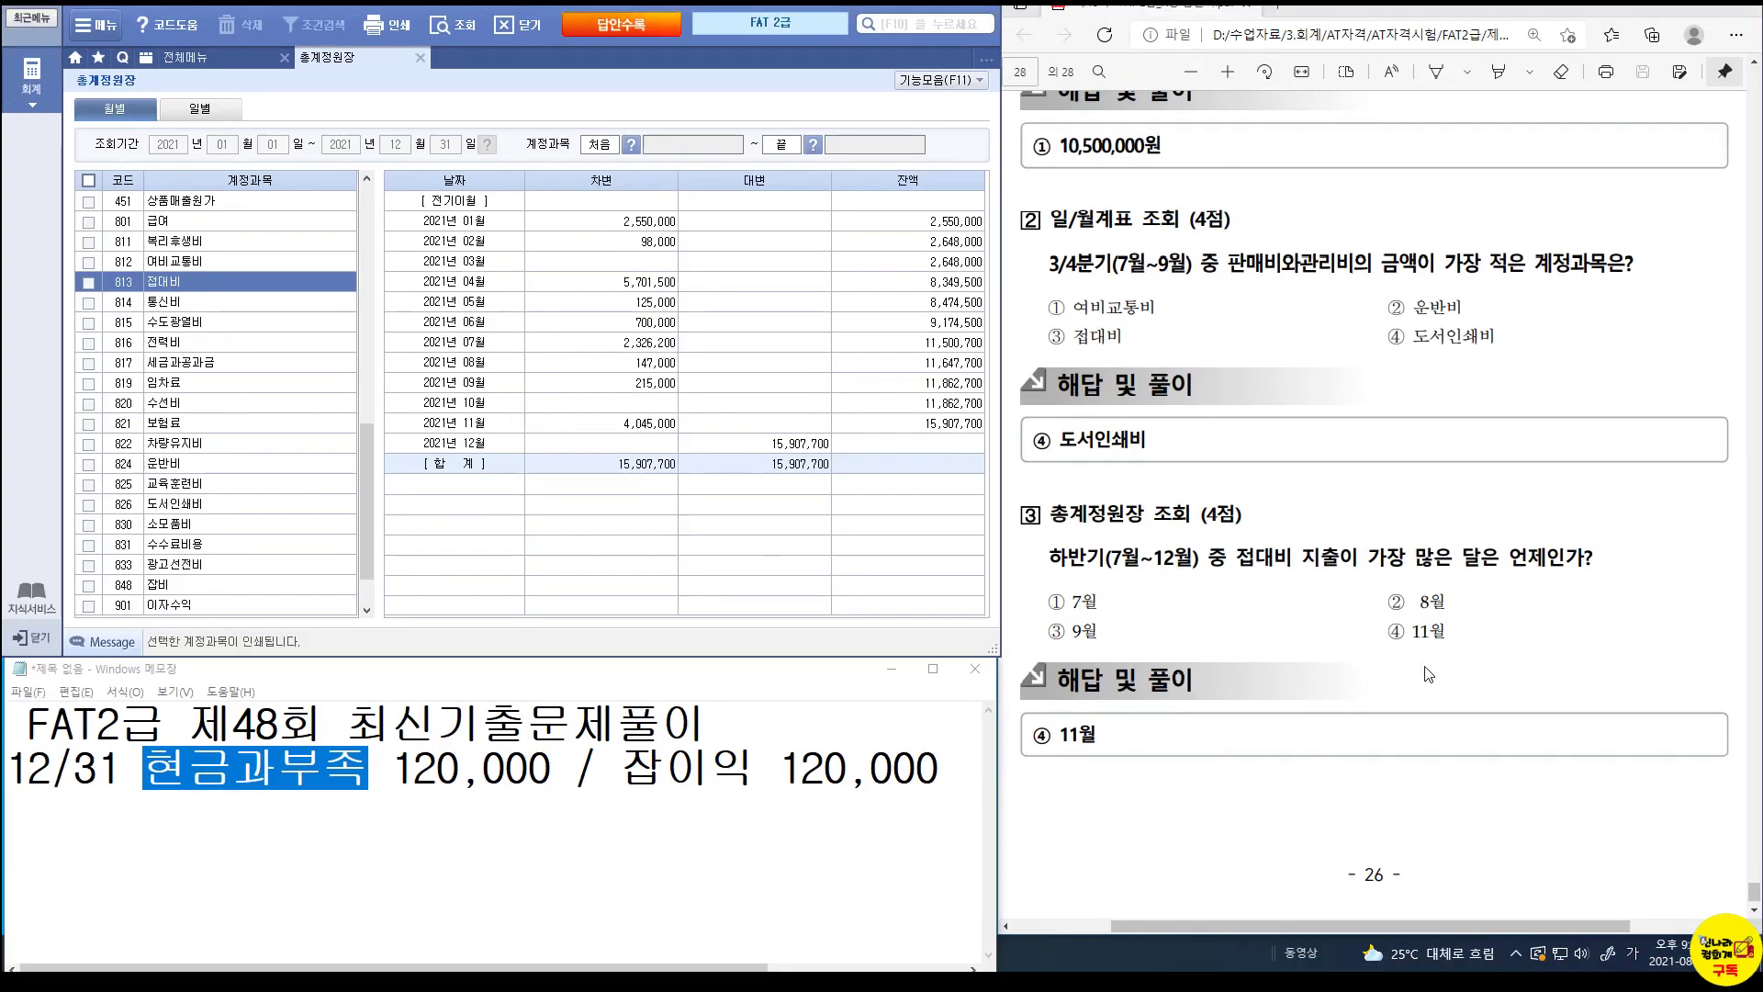
key("ctrl+1")
left_click(1436, 640)
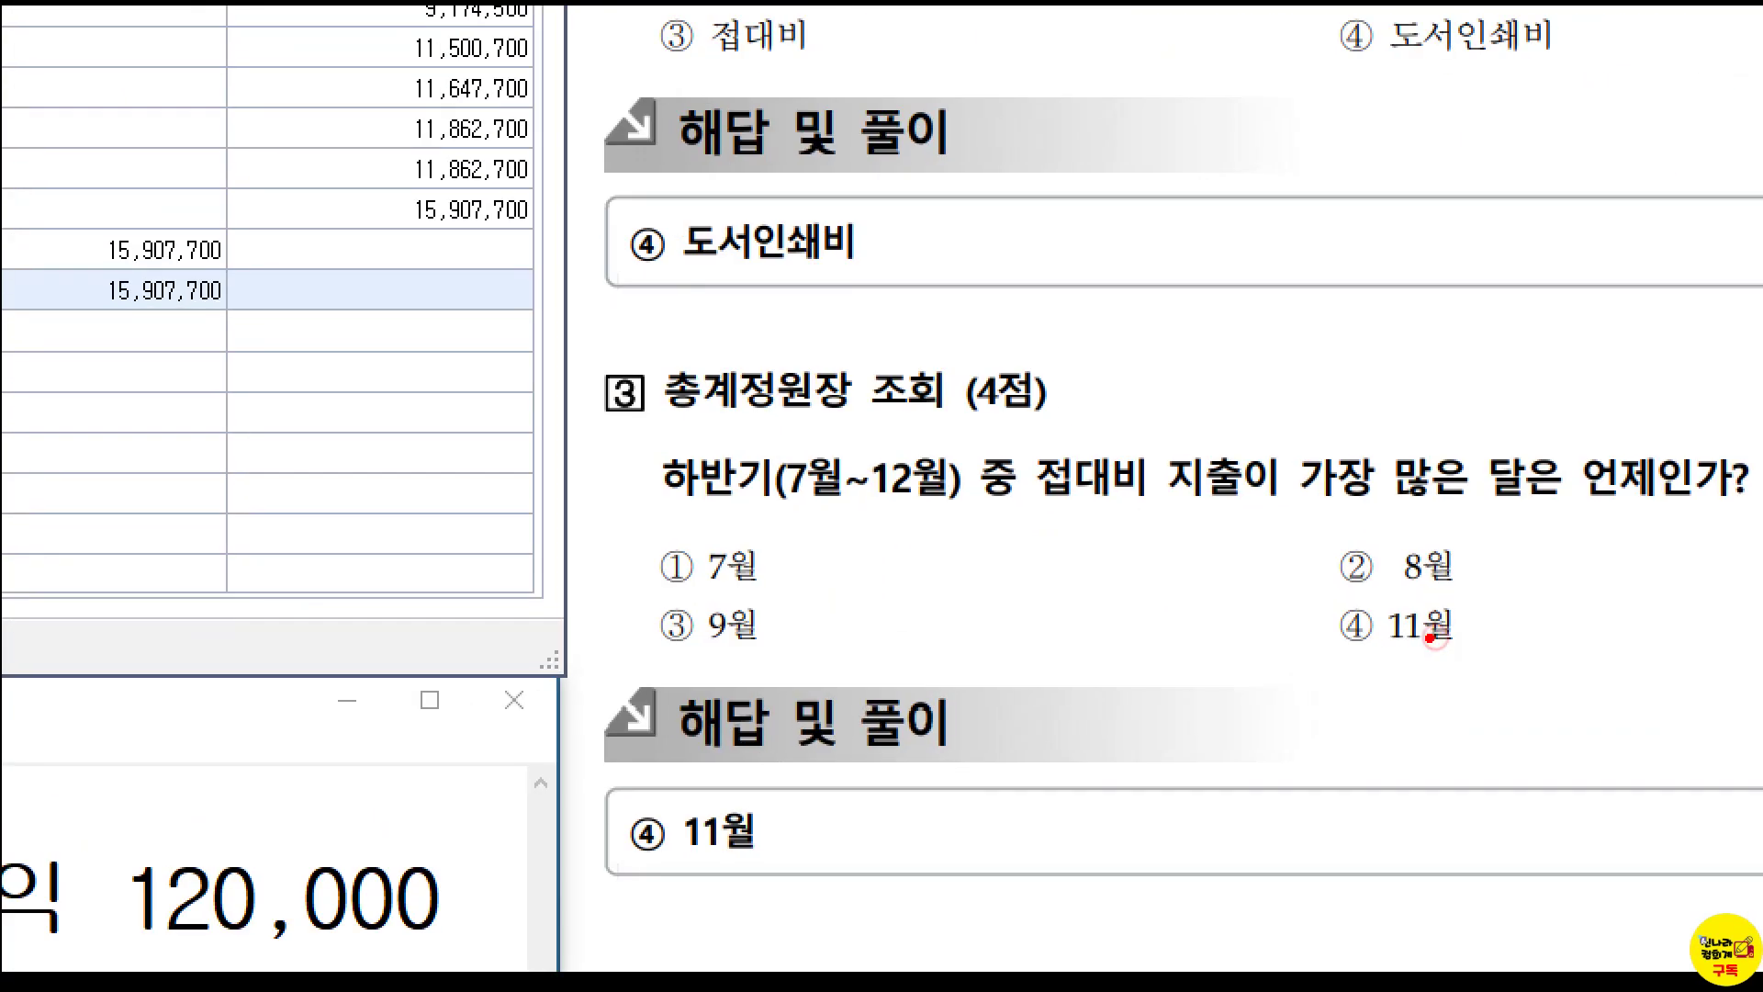
left_click_drag(1378, 619, 1508, 673)
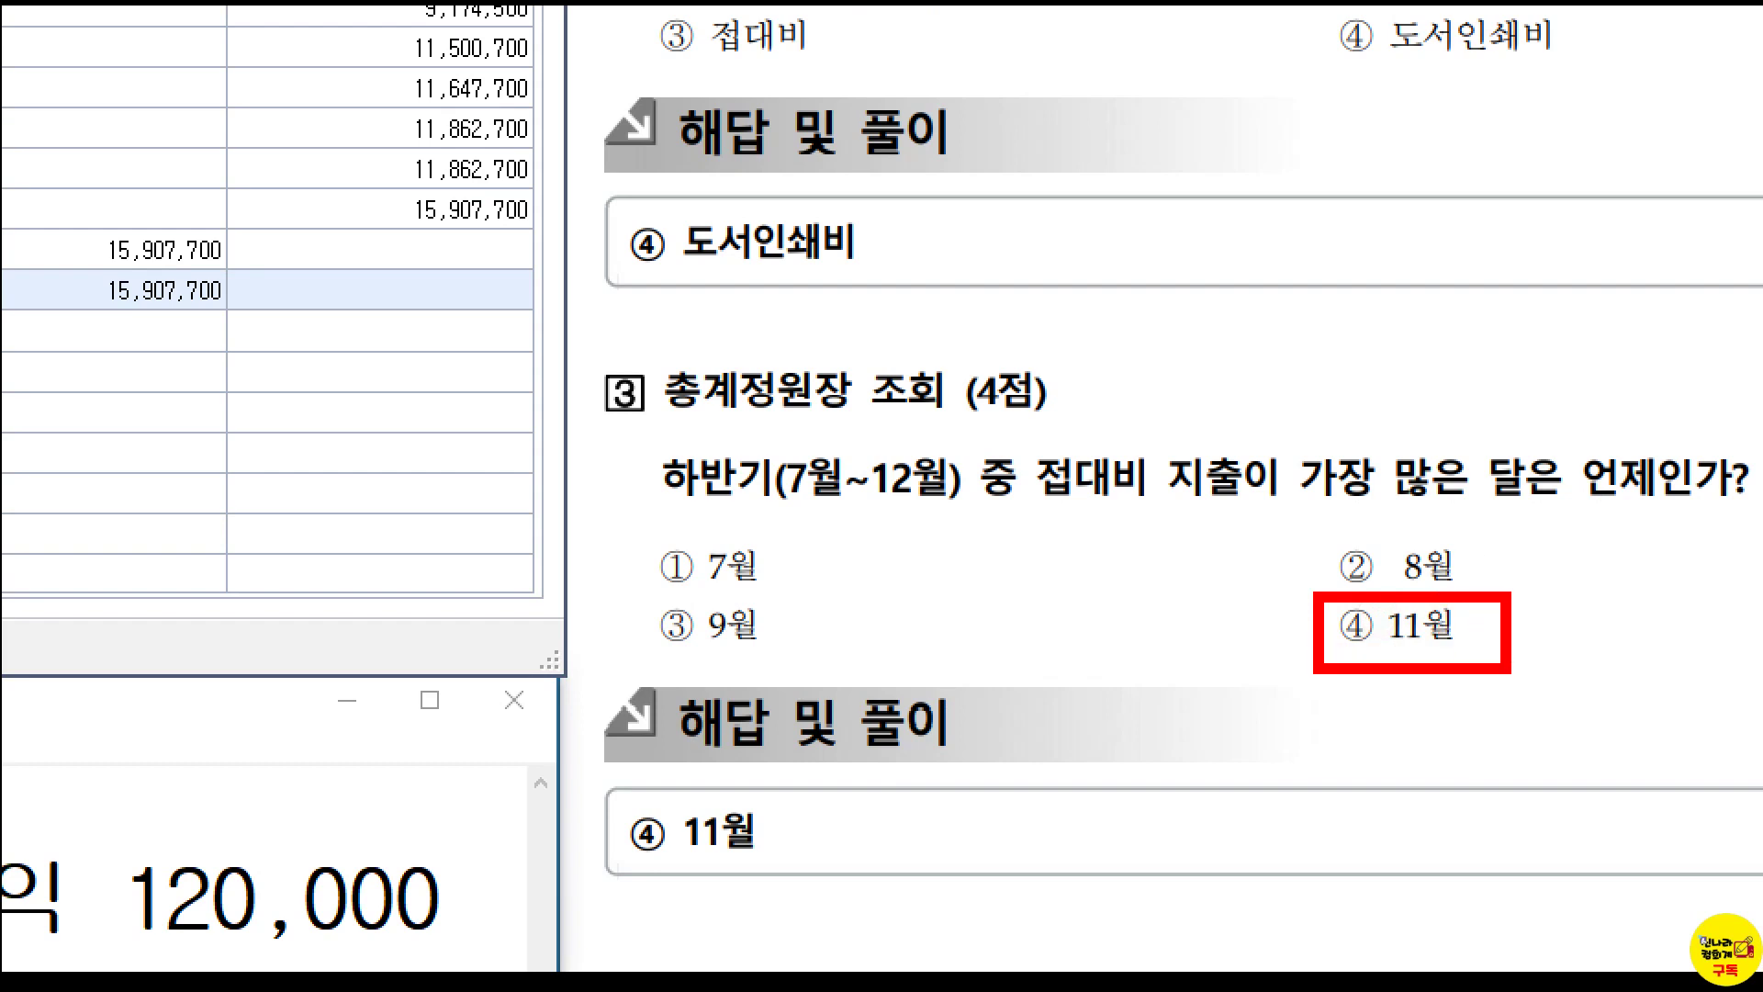
left_click_drag(640, 429, 971, 524)
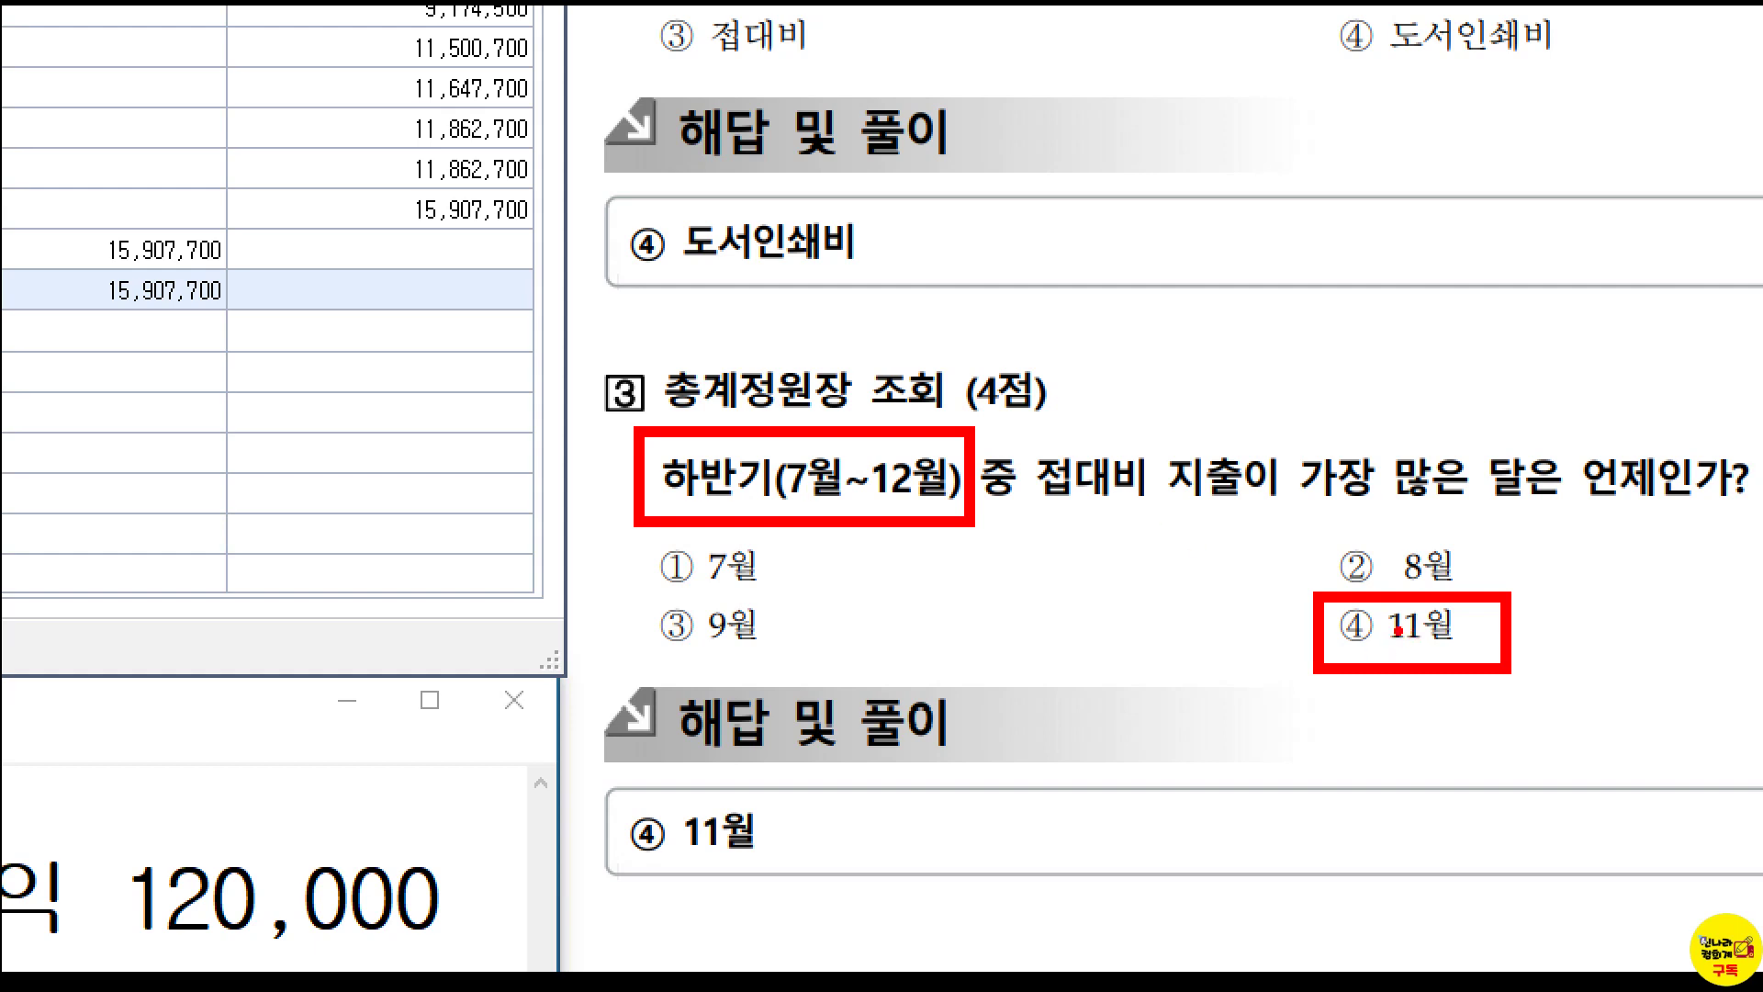
key("Escape")
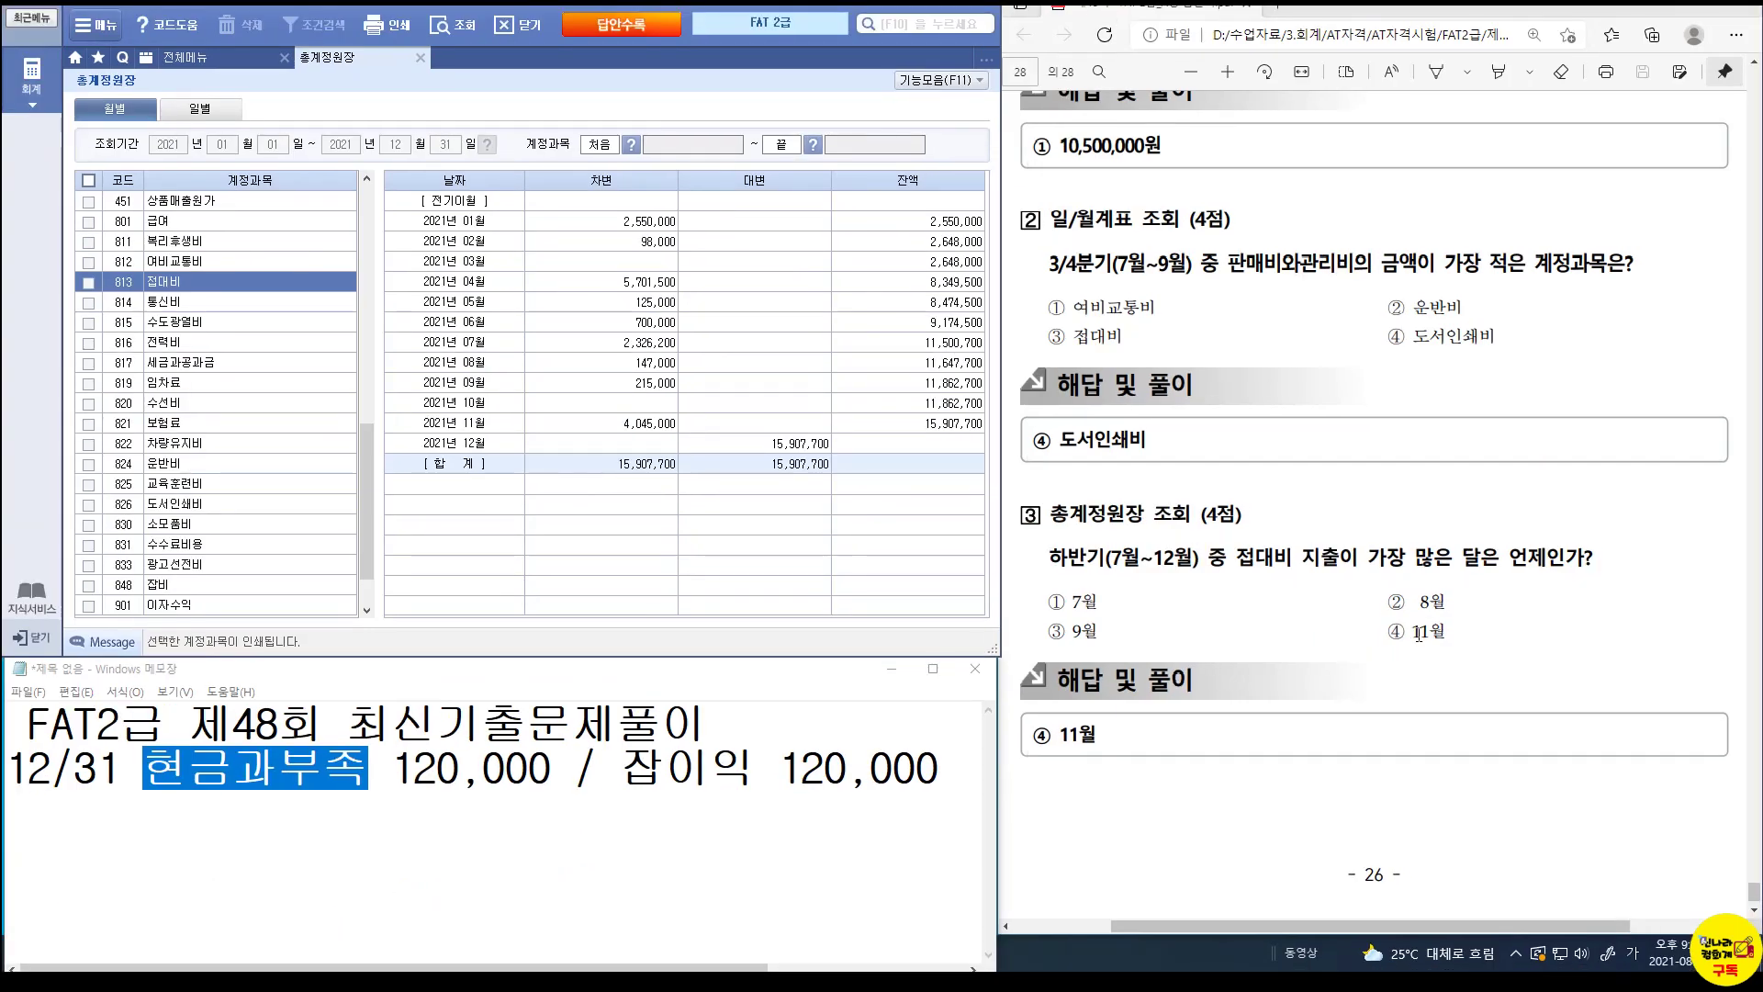